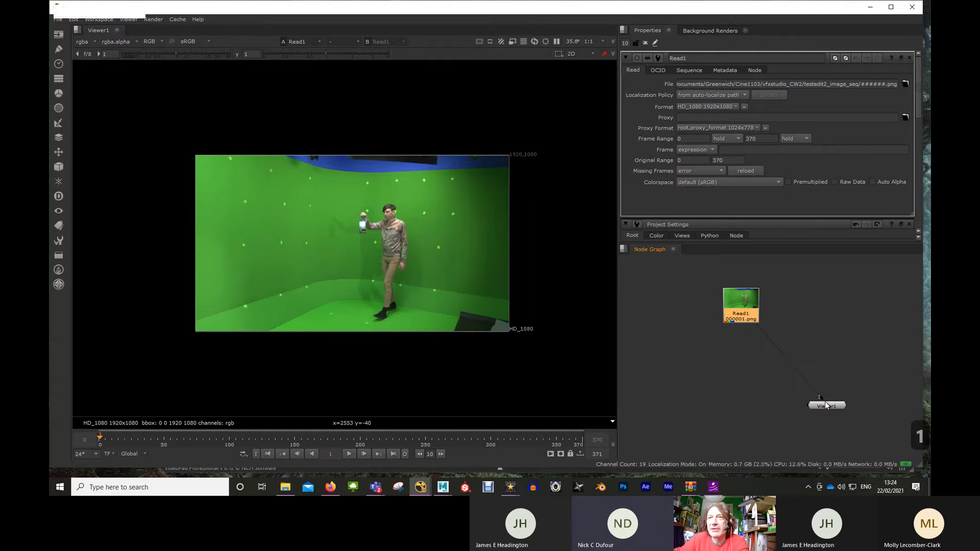
Step: Move the Viewer1 node to sit beneath the Read1 node and select Read1
{"action": "left_click_drag", "start_coordinate": [827, 405], "coordinate": [758, 400]}
{"action": "middle_click_drag", "start_coordinate": [782, 386], "coordinate": [772, 391]}
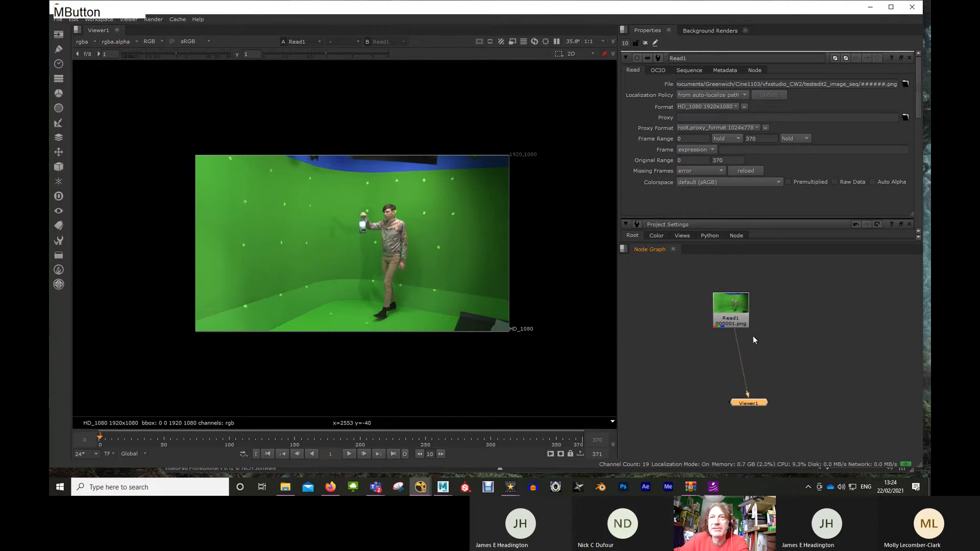
{"action": "left_click", "coordinate": [735, 318]}
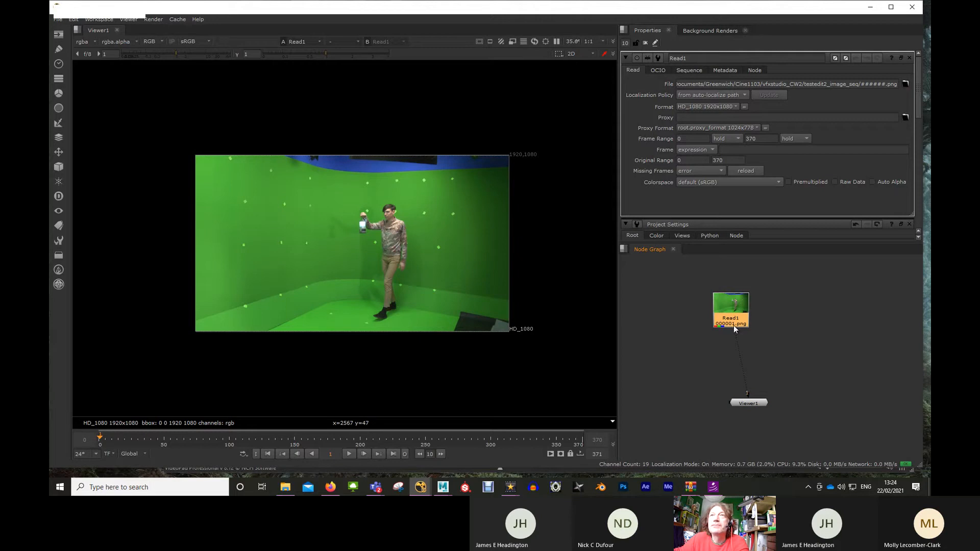
{"action": "left_click", "coordinate": [735, 312]}
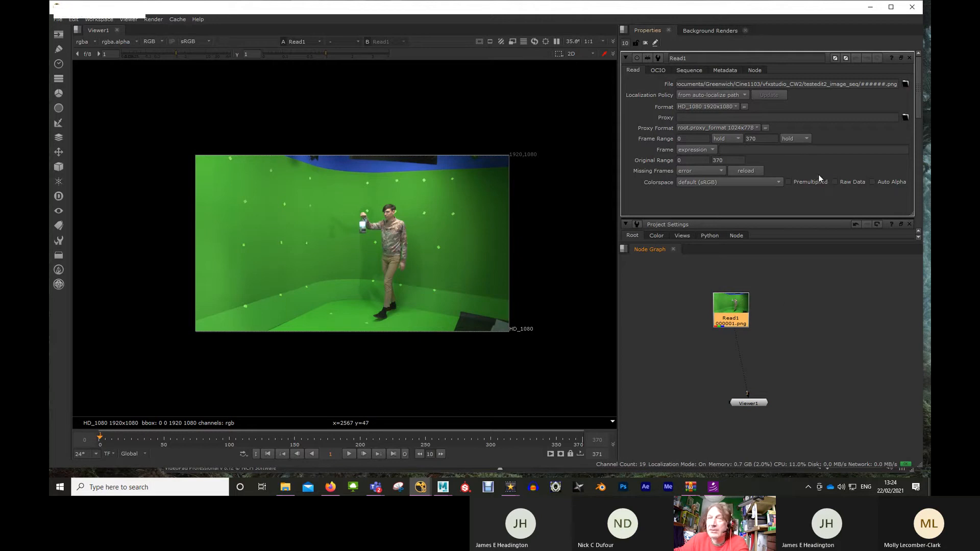
Step: Open the project settings and check the frame range, fps and full size format
{"action": "key", "text": "s"}
{"action": "scroll", "coordinate": [658, 189], "scroll_direction": "down", "scroll_amount": 5}
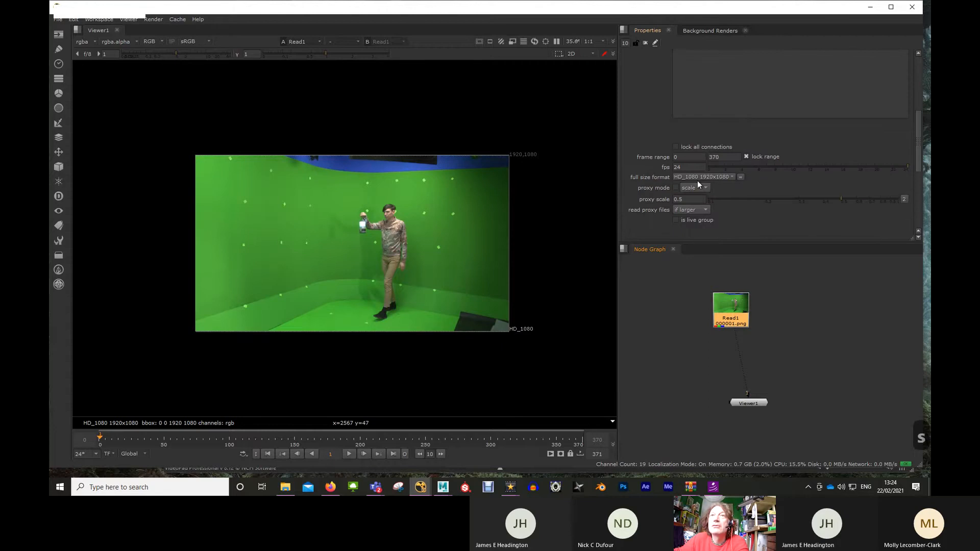
{"action": "scroll", "coordinate": [699, 181], "scroll_direction": "down", "scroll_amount": 3}
{"action": "scroll", "coordinate": [699, 182], "scroll_direction": "up", "scroll_amount": 5}
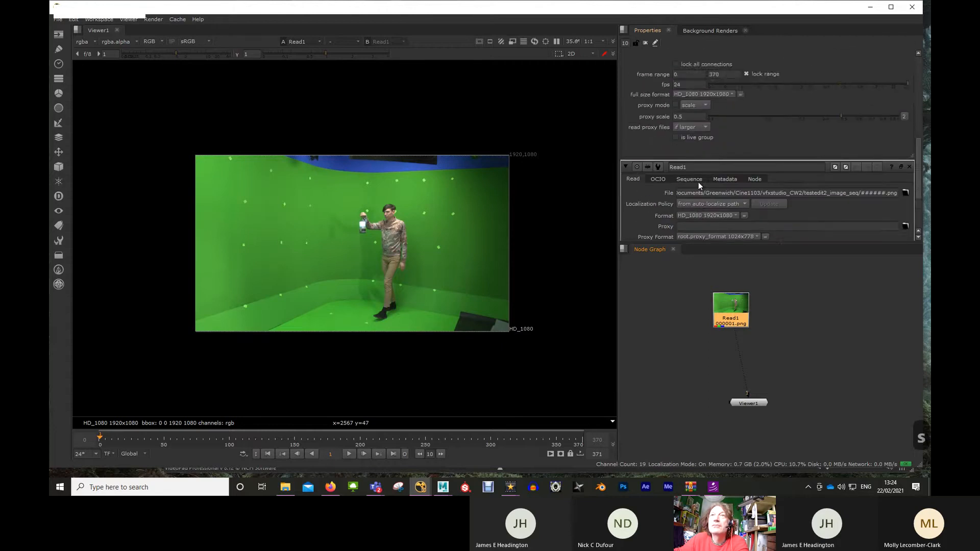
{"action": "scroll", "coordinate": [702, 237], "scroll_direction": "up", "scroll_amount": 3}
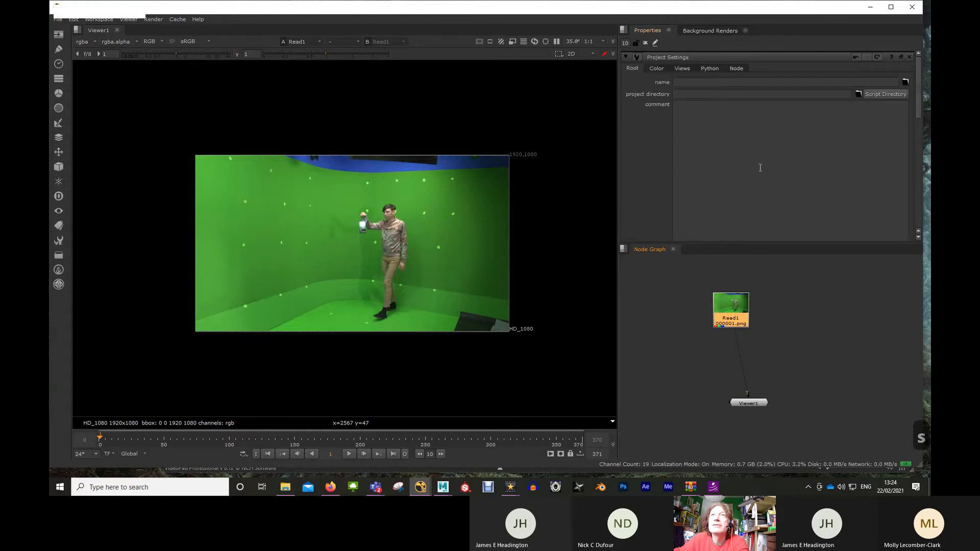
{"action": "scroll", "coordinate": [702, 241], "scroll_direction": "down", "scroll_amount": 5}
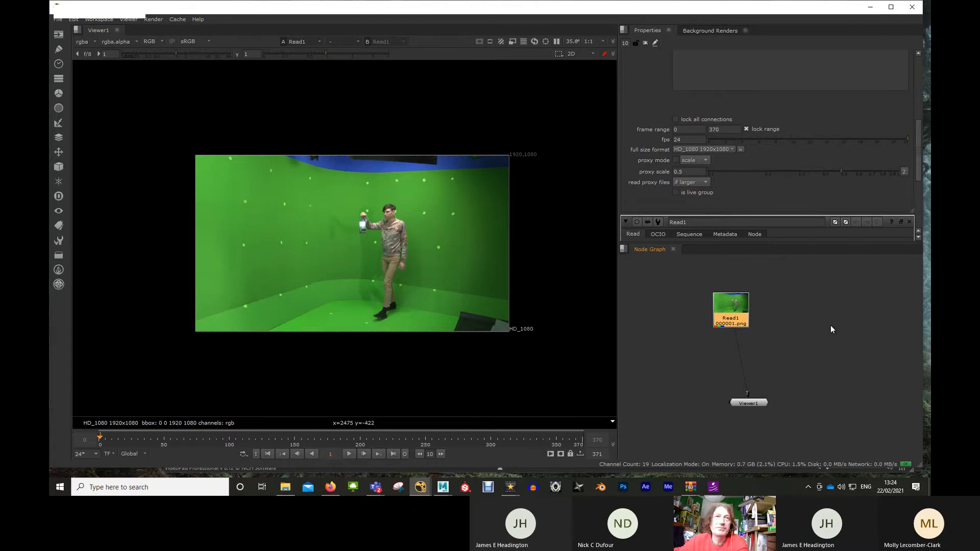
Step: Scrub through the whole green-screen shot to review the footage and return to frame 1
{"action": "left_click", "coordinate": [339, 437]}
{"action": "left_click", "coordinate": [395, 439]}
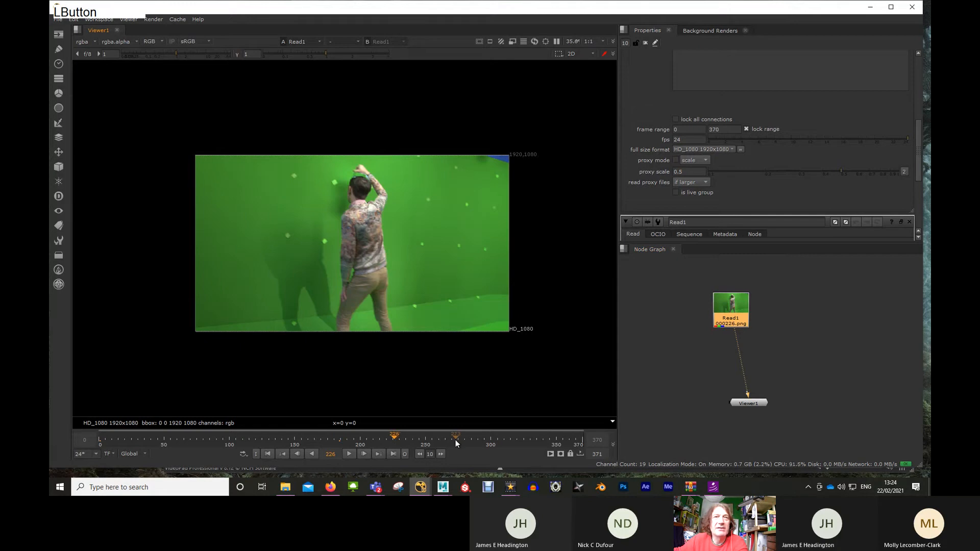
{"action": "left_click", "coordinate": [455, 440]}
{"action": "left_click", "coordinate": [232, 440]}
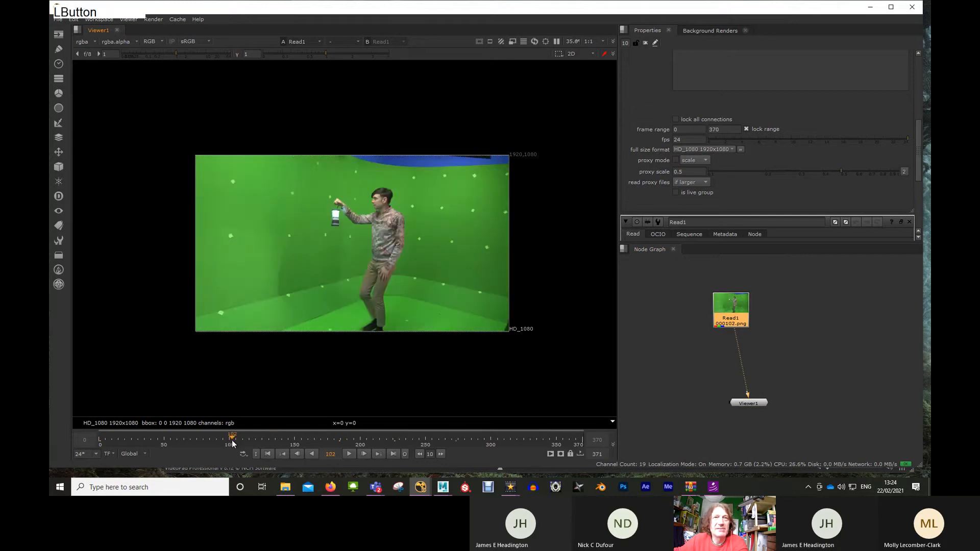
{"action": "left_click", "coordinate": [161, 440]}
{"action": "left_click", "coordinate": [113, 440]}
{"action": "left_click", "coordinate": [100, 440]}
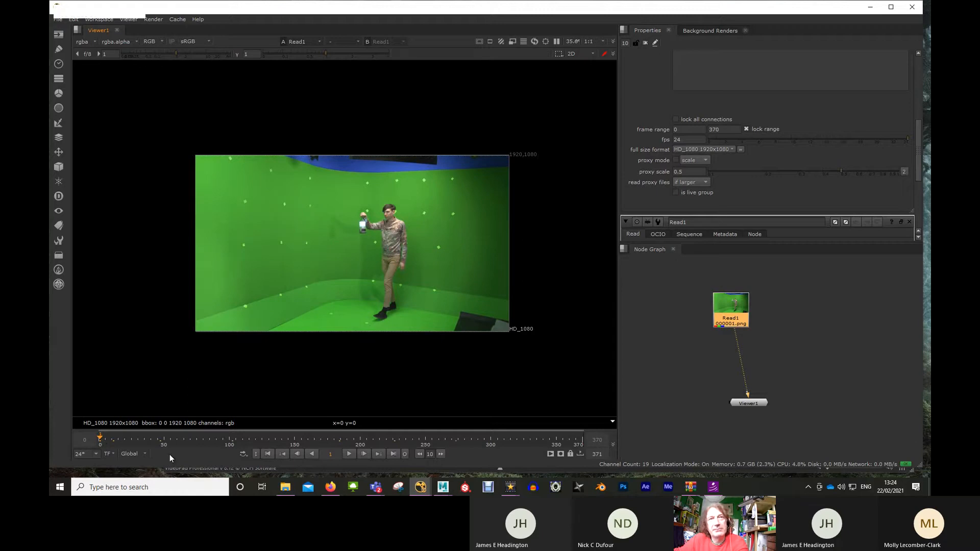
{"action": "left_click", "coordinate": [118, 438]}
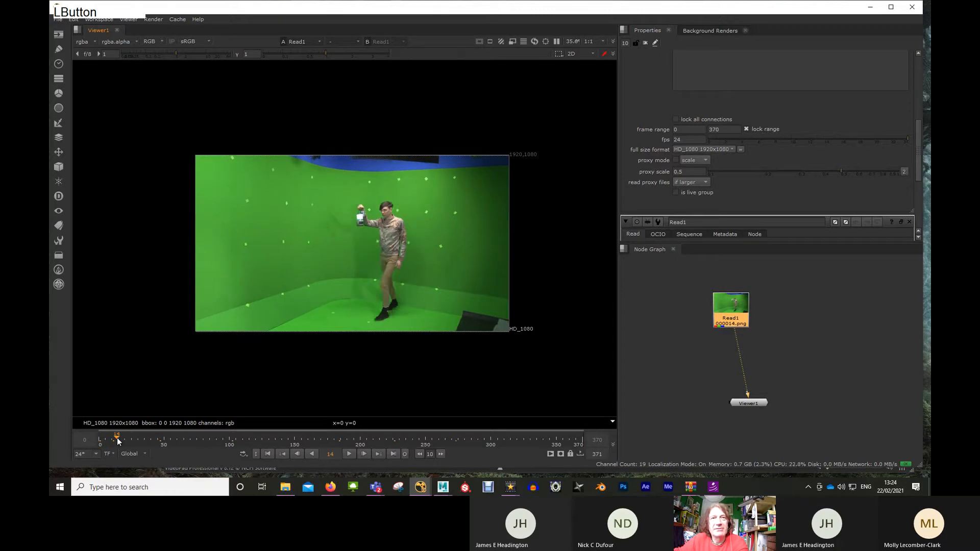
{"action": "left_click", "coordinate": [137, 437]}
{"action": "left_click_drag", "start_coordinate": [176, 437], "coordinate": [100, 439]}
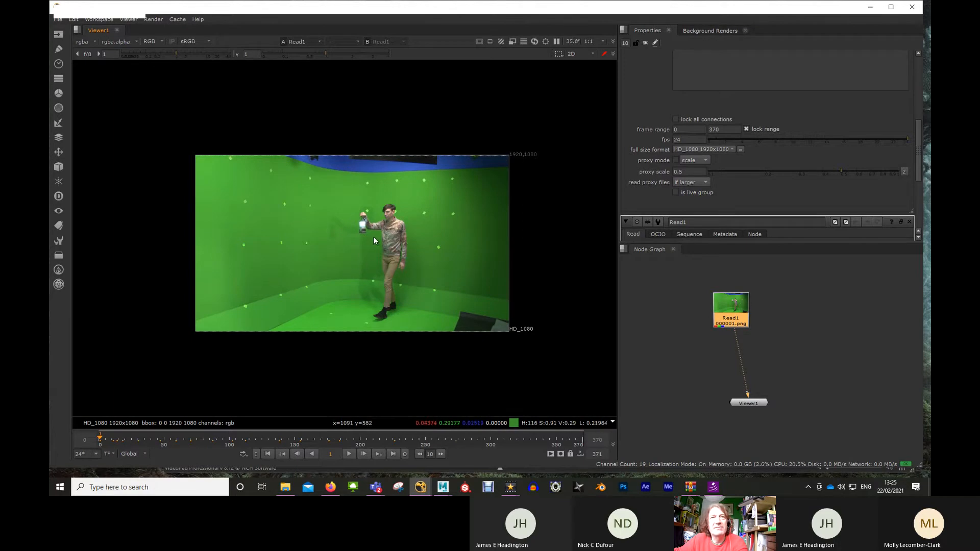
Step: Scrub through the middle of the shot to examine the shadows and tracking markers on the green wall
{"action": "left_click", "coordinate": [269, 438]}
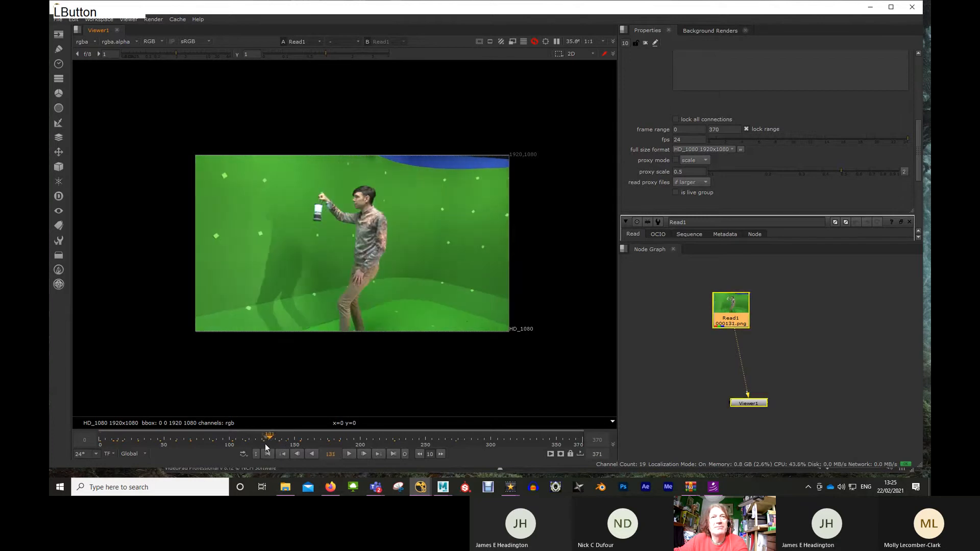
{"action": "left_click_drag", "start_coordinate": [265, 444], "coordinate": [213, 448]}
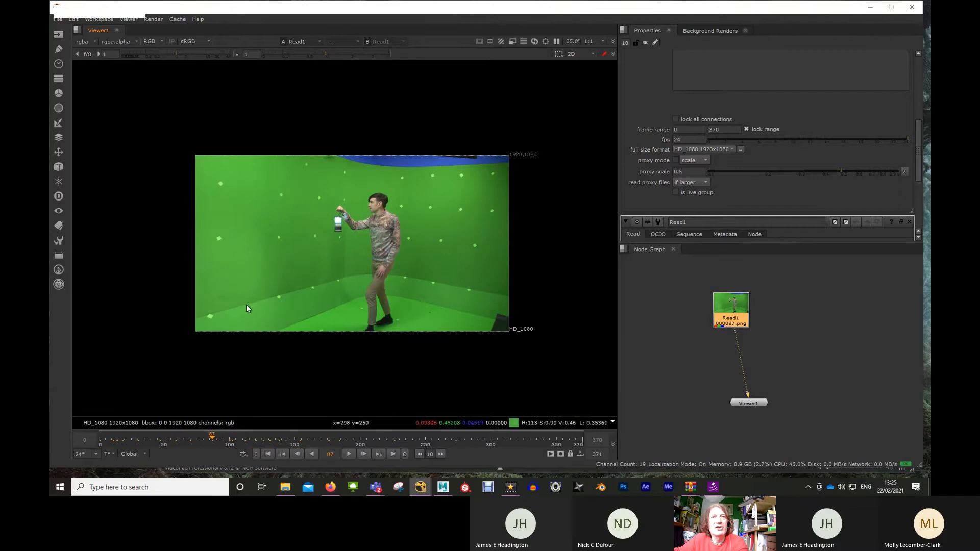
{"action": "mouse_move", "coordinate": [208, 437]}
{"action": "left_mouse_down"}
{"action": "mouse_move", "coordinate": [176, 443]}
{"action": "mouse_move", "coordinate": [287, 440]}
{"action": "left_mouse_up"}
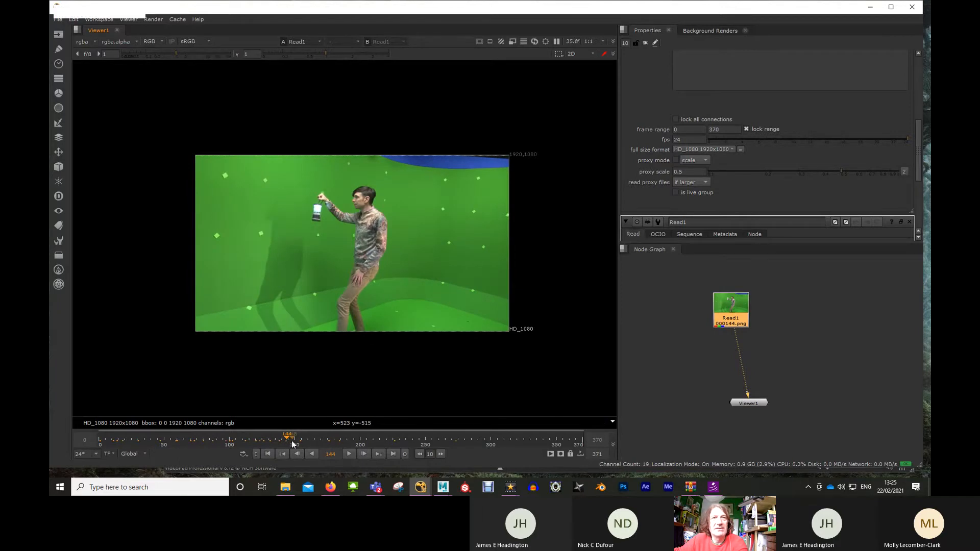
{"action": "left_click_drag", "start_coordinate": [293, 440], "coordinate": [395, 442]}
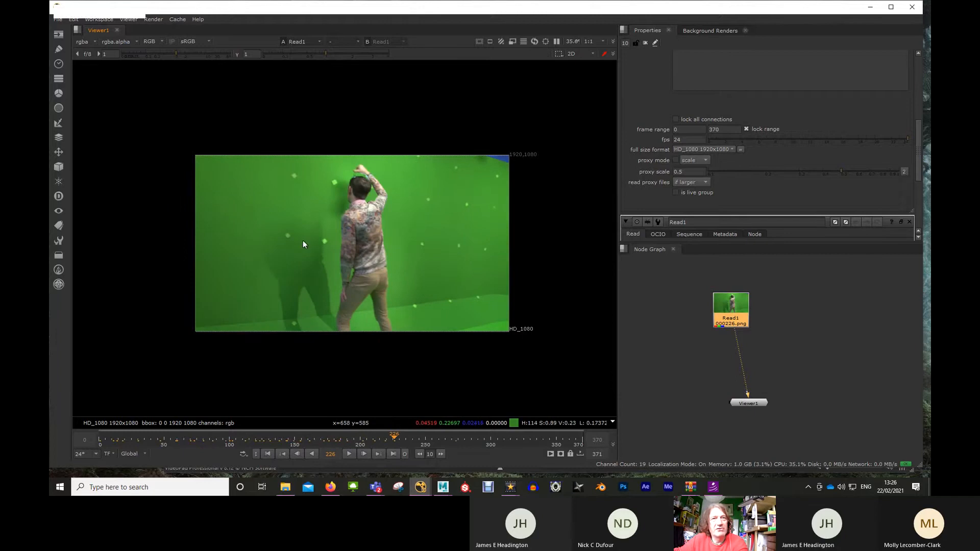
{"action": "left_click", "coordinate": [410, 442]}
{"action": "left_click_drag", "start_coordinate": [411, 442], "coordinate": [379, 445]}
Step: Play back the image sequence so its frames are cached, restarting from earlier points in the shot
{"action": "left_click", "coordinate": [349, 452]}
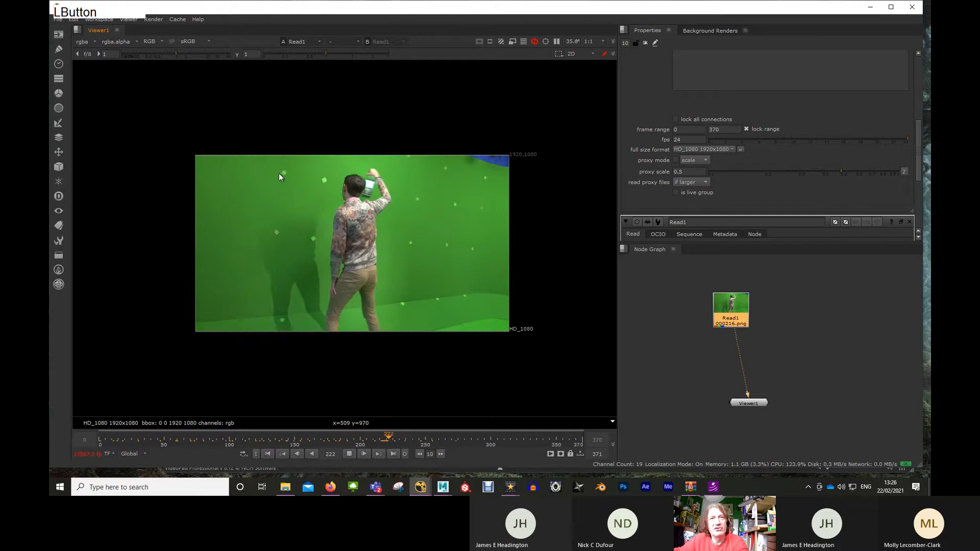
{"action": "left_click", "coordinate": [359, 440]}
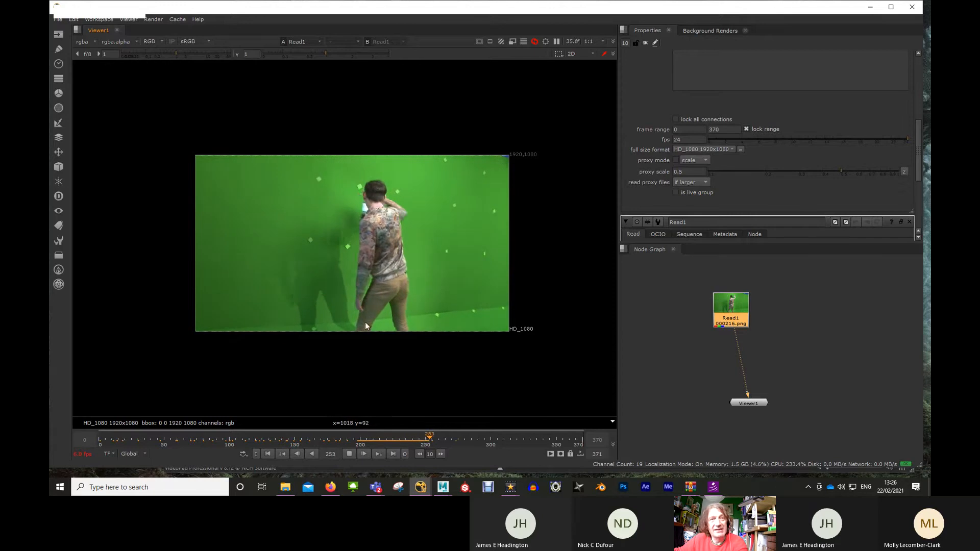
{"action": "left_click", "coordinate": [325, 440]}
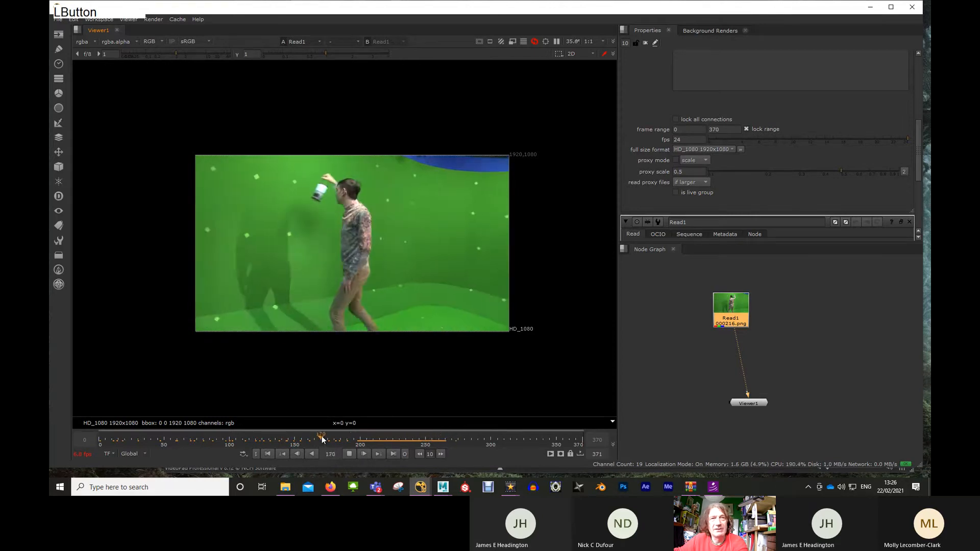
{"action": "left_click", "coordinate": [300, 440]}
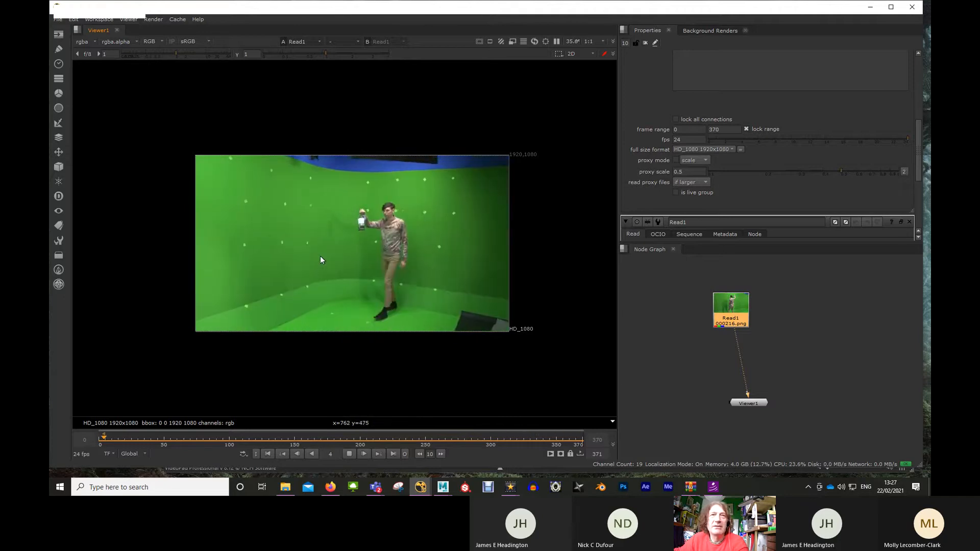
Step: Stop the playback and move the playhead to frame 73
{"action": "left_click", "coordinate": [349, 454]}
{"action": "mouse_move", "coordinate": [172, 438]}
{"action": "left_mouse_down"}
{"action": "mouse_move", "coordinate": [122, 440]}
{"action": "mouse_move", "coordinate": [199, 439]}
{"action": "mouse_move", "coordinate": [187, 442]}
{"action": "left_mouse_up"}
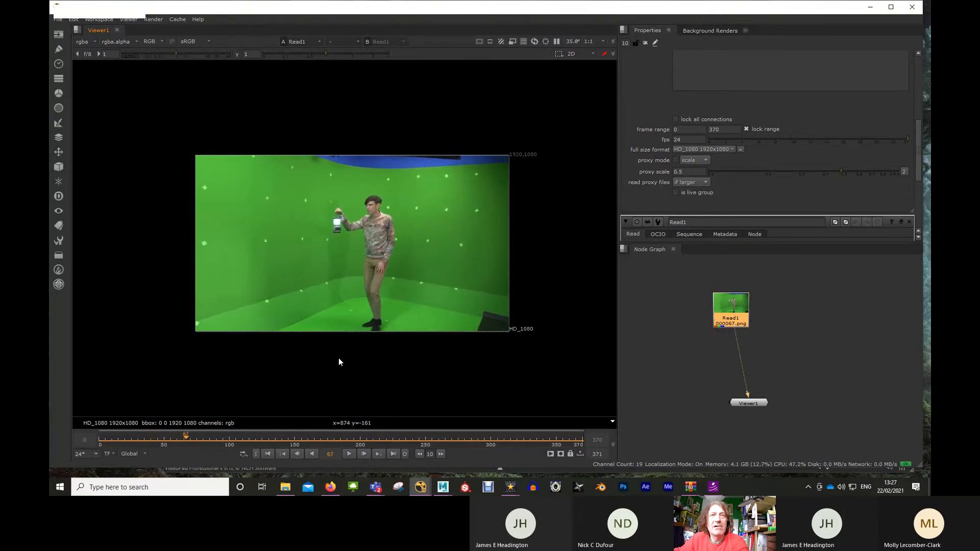
{"action": "mouse_move", "coordinate": [191, 439]}
{"action": "left_mouse_down"}
{"action": "mouse_move", "coordinate": [212, 438]}
{"action": "mouse_move", "coordinate": [194, 442]}
{"action": "left_mouse_up"}
Step: Add a Keylight node below Read1 and connect its Source input to Read1
{"action": "left_click", "coordinate": [746, 370]}
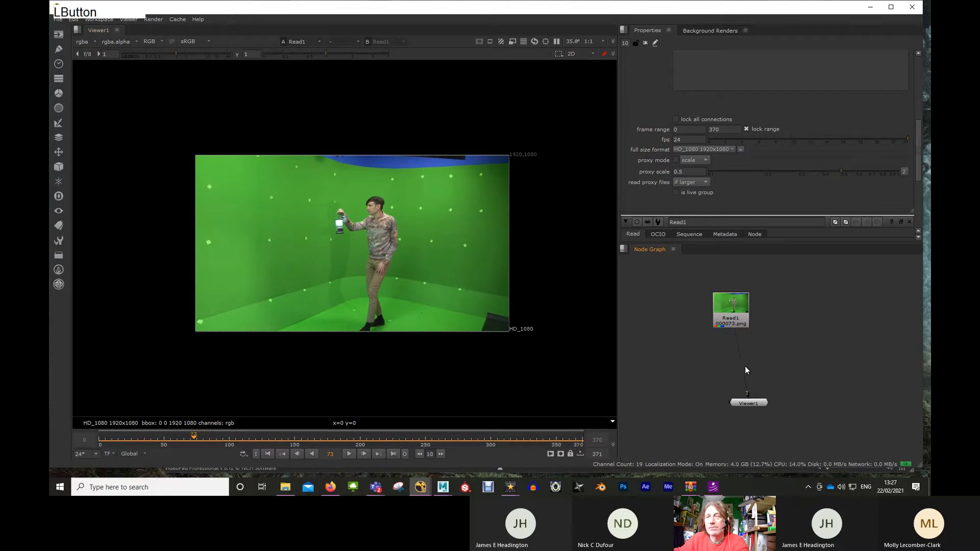
{"action": "right_click", "coordinate": [789, 356]}
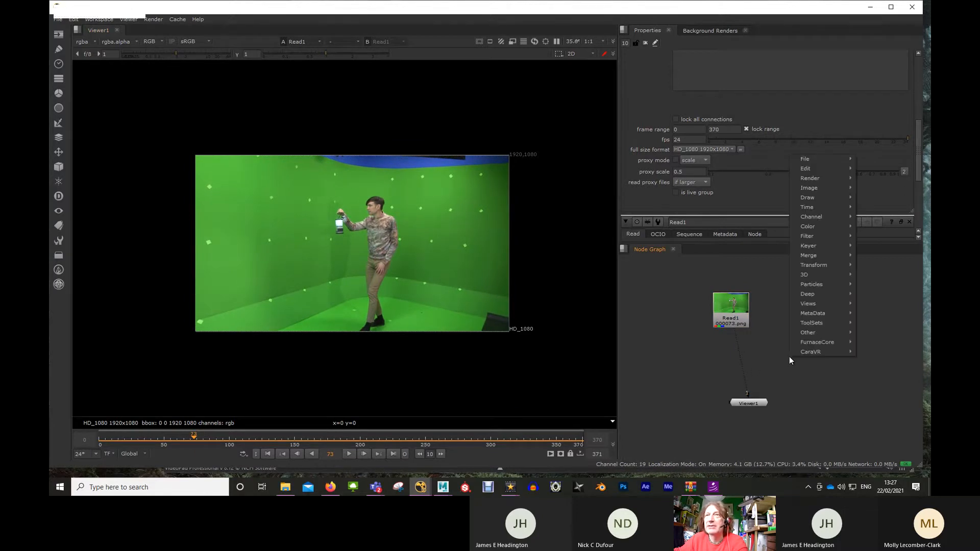
{"action": "mouse_move", "coordinate": [810, 274]}
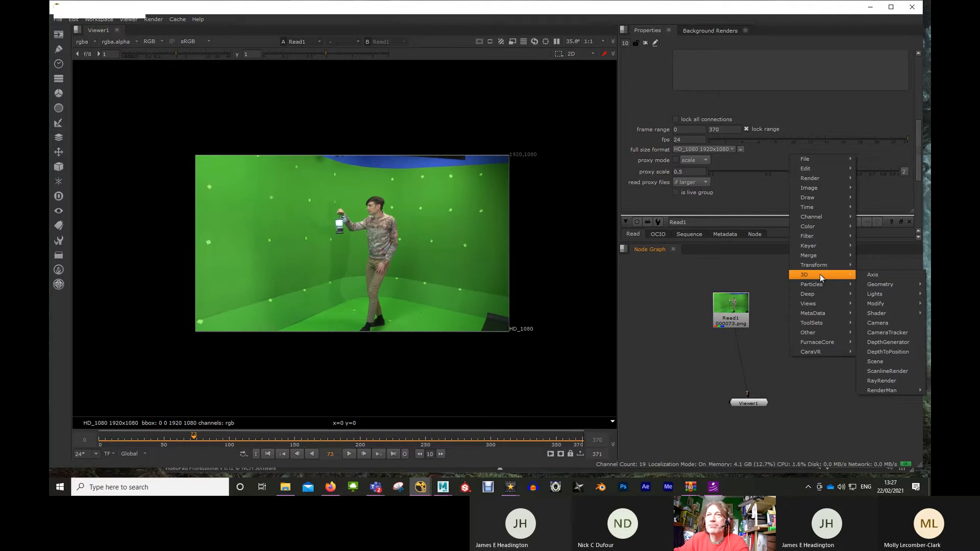
{"action": "mouse_move", "coordinate": [819, 247]}
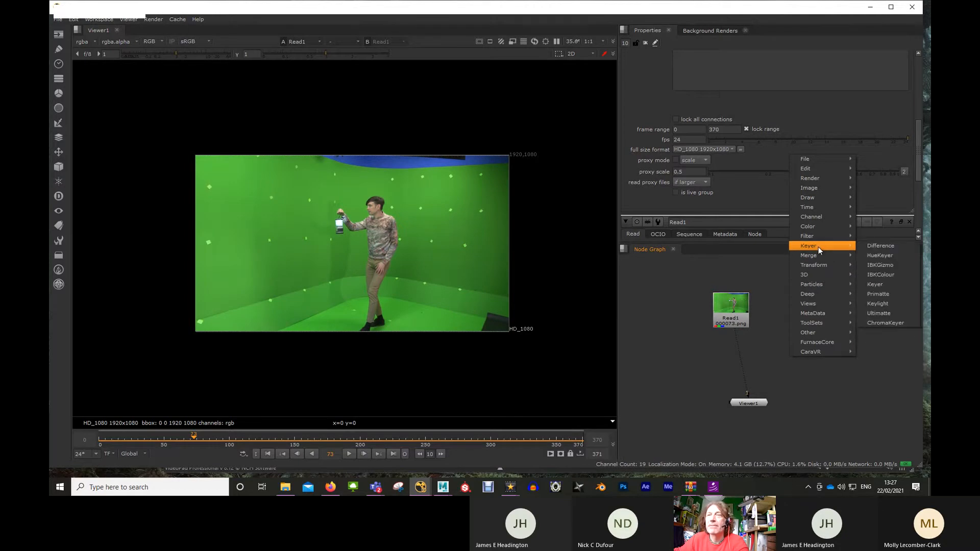
{"action": "left_click", "coordinate": [872, 304]}
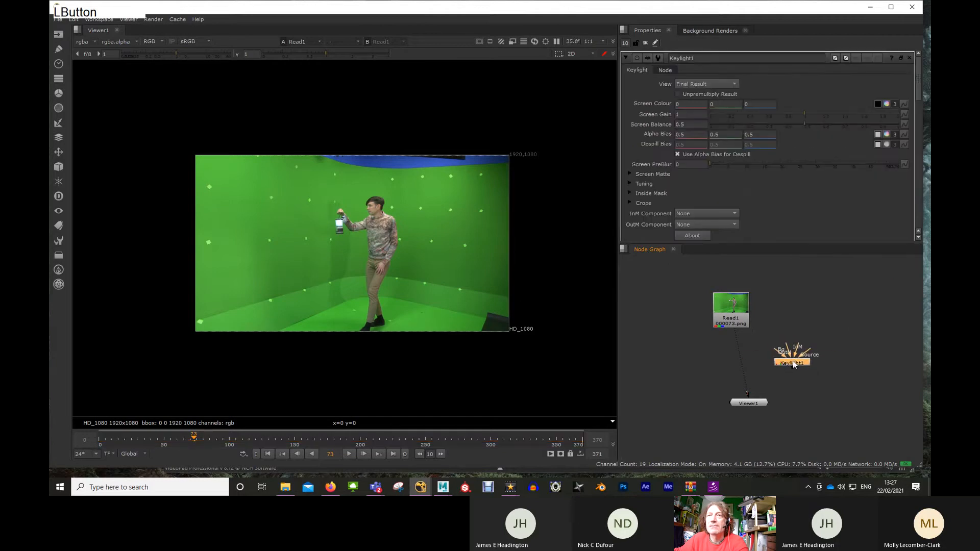
{"action": "left_click_drag", "start_coordinate": [790, 359], "coordinate": [741, 323]}
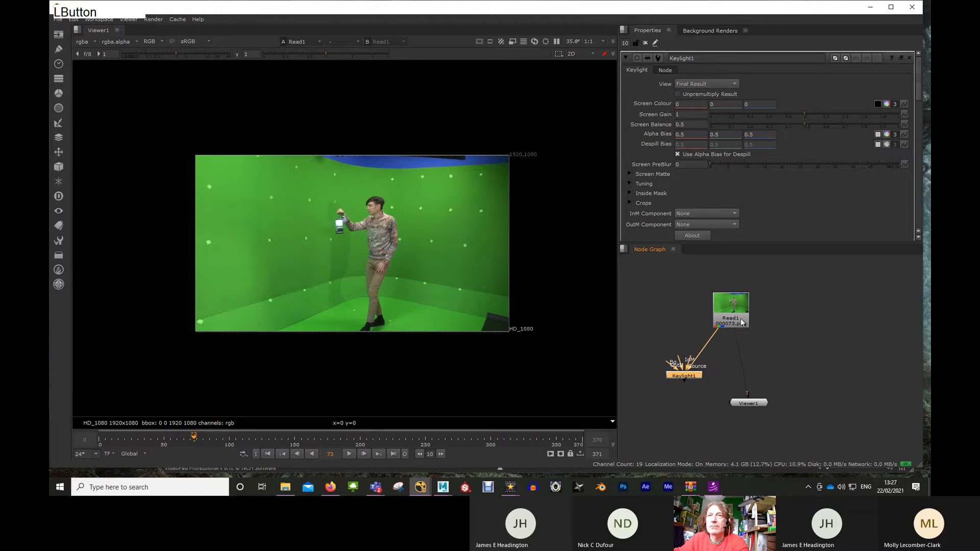
Step: Show the Keylight1 output in the viewer and shift the node slightly closer to Read1
{"action": "left_click", "coordinate": [676, 377]}
{"action": "key", "text": "1"}
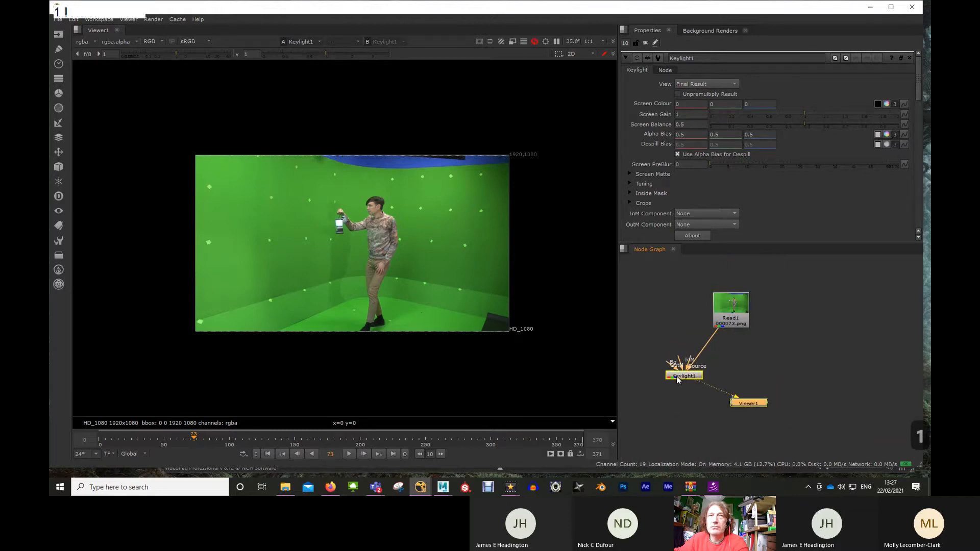
{"action": "left_click", "coordinate": [677, 382]}
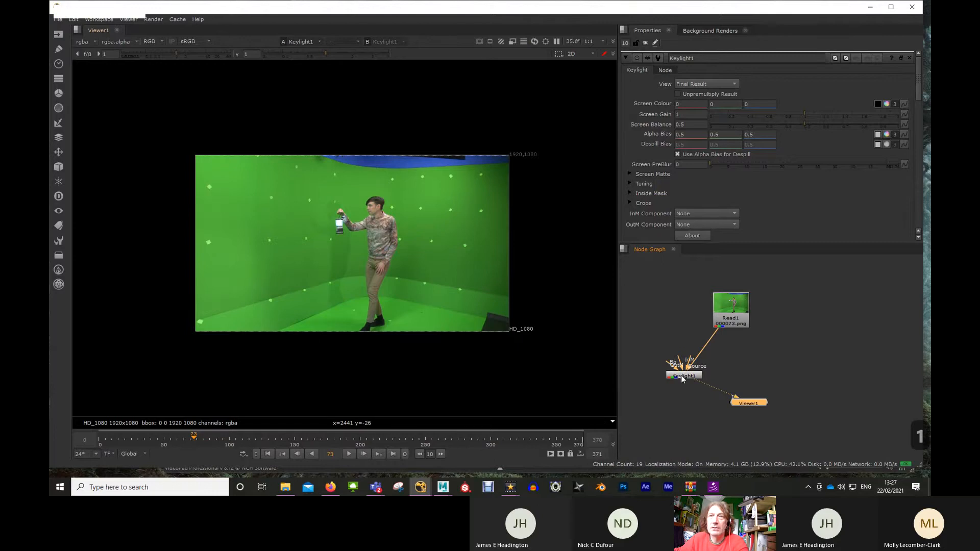
{"action": "left_click_drag", "start_coordinate": [683, 379], "coordinate": [691, 377]}
{"action": "scroll", "coordinate": [364, 289], "scroll_direction": "up", "scroll_amount": 2}
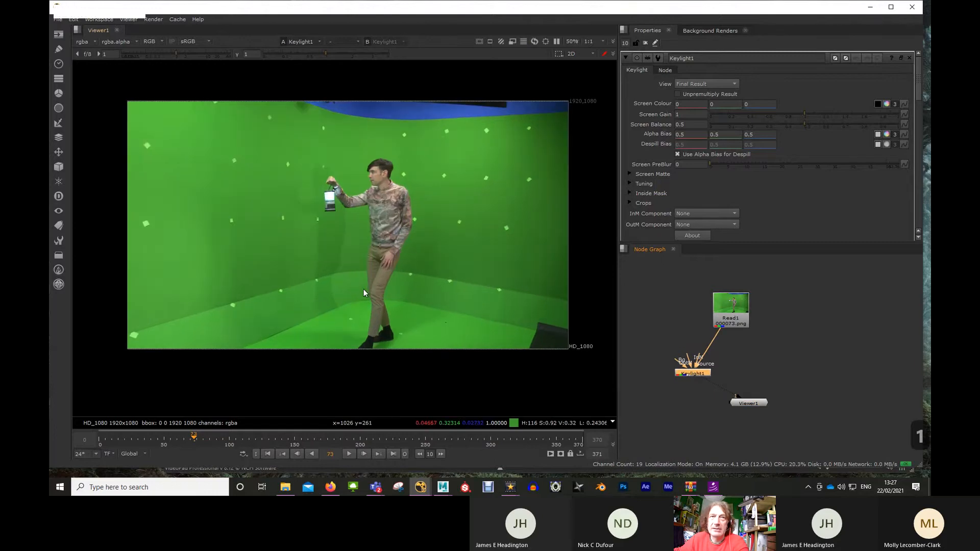
{"action": "scroll", "coordinate": [474, 307], "scroll_direction": "up", "scroll_amount": 2}
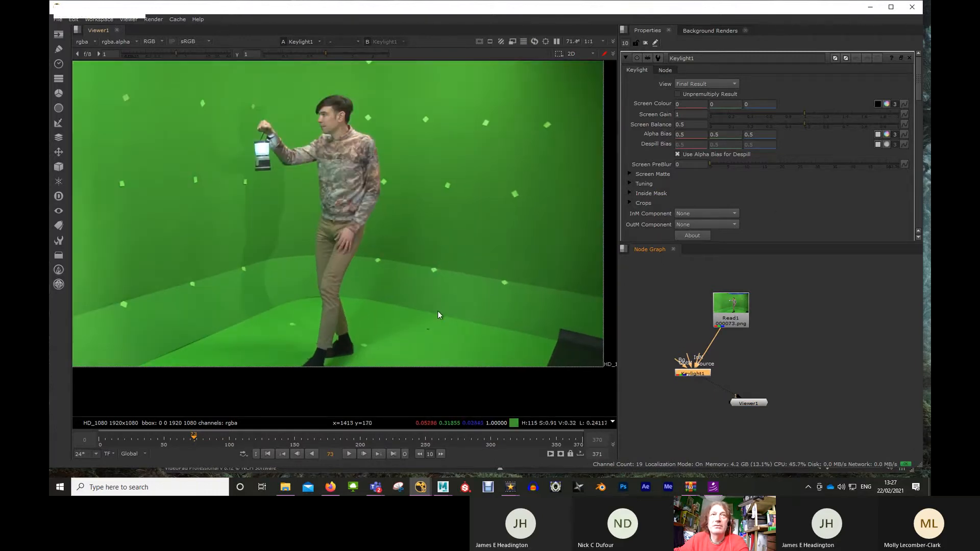
Step: Sample Keylight1's Screen Colour from the green wall beside the actor's legs
{"action": "left_click", "coordinate": [877, 104]}
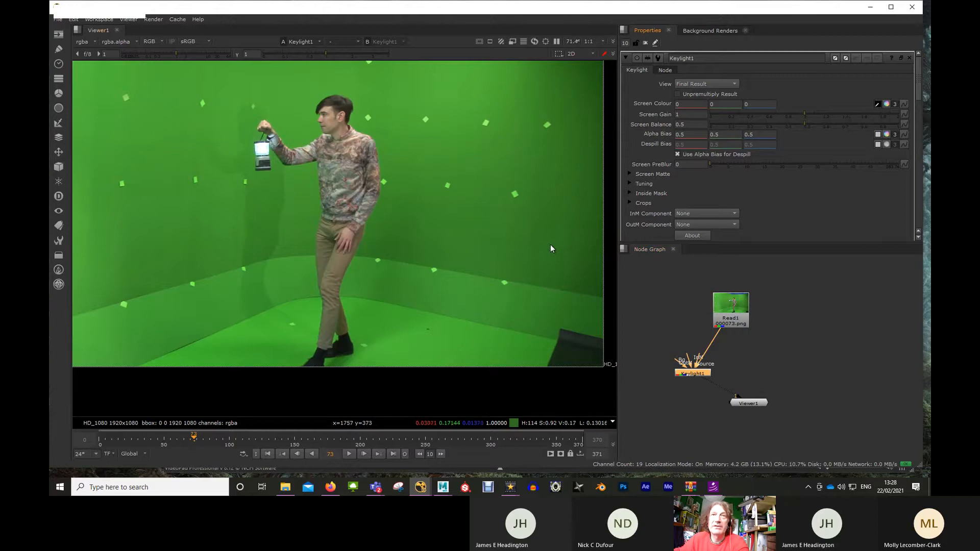
{"action": "key", "text": "ctrl"}
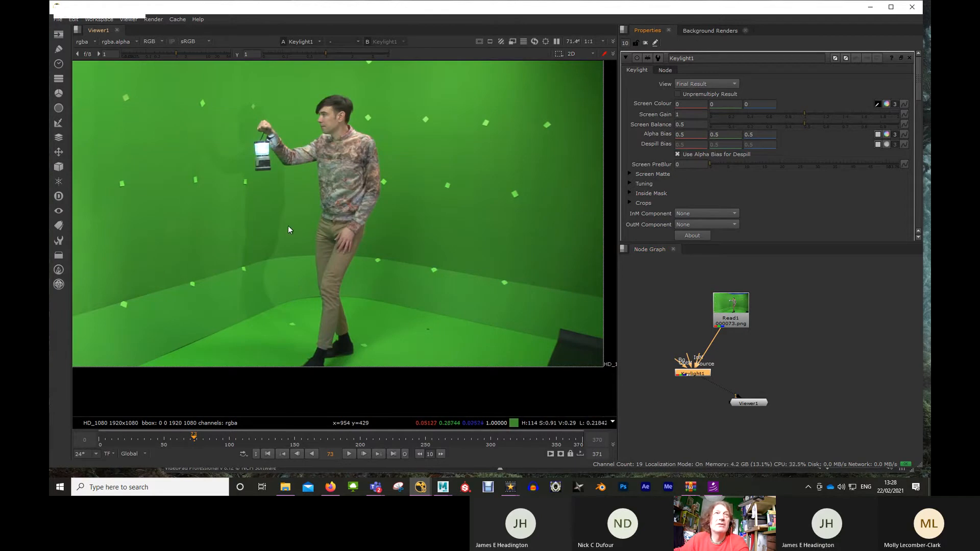
{"action": "key", "text": "ctrl"}
{"action": "left_click", "coordinate": [374, 275], "text": "ctrl"}
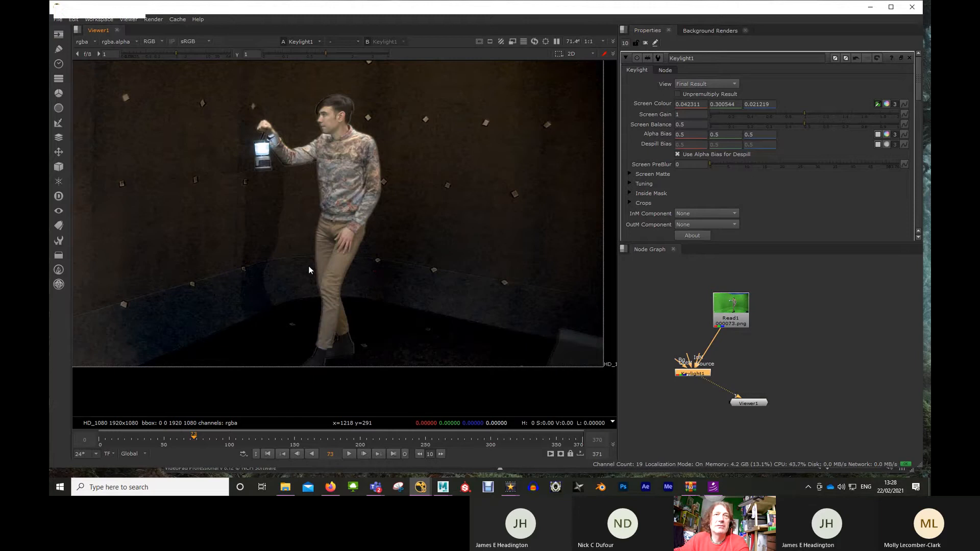
{"action": "left_click", "coordinate": [303, 250], "text": "shift"}
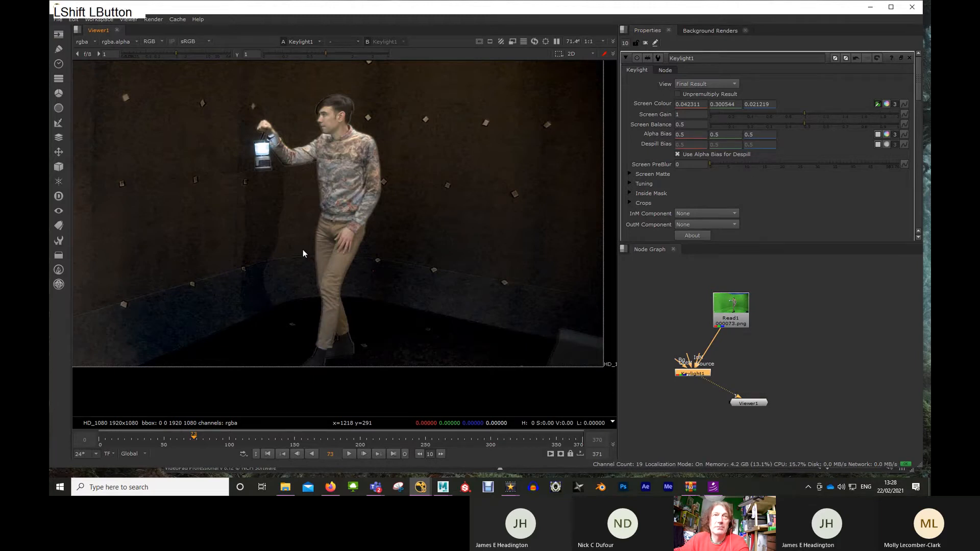
Step: Resample Keylight1's Screen Colour from several spots of the green wall, finishing with the area between the lantern and the actor's legs
{"action": "left_click", "coordinate": [375, 276], "text": "ctrl"}
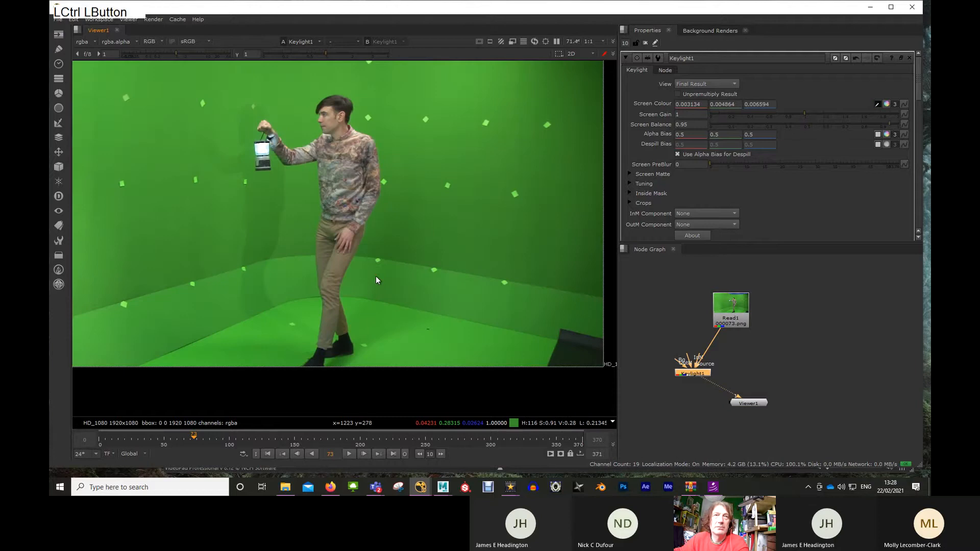
{"action": "left_click", "coordinate": [382, 235], "text": "ctrl"}
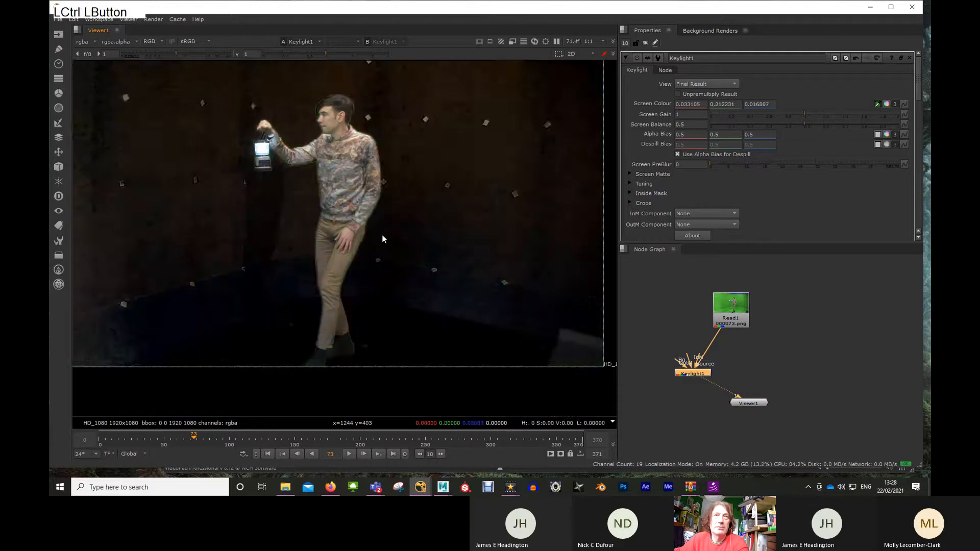
{"action": "left_click", "coordinate": [385, 234], "text": "ctrl"}
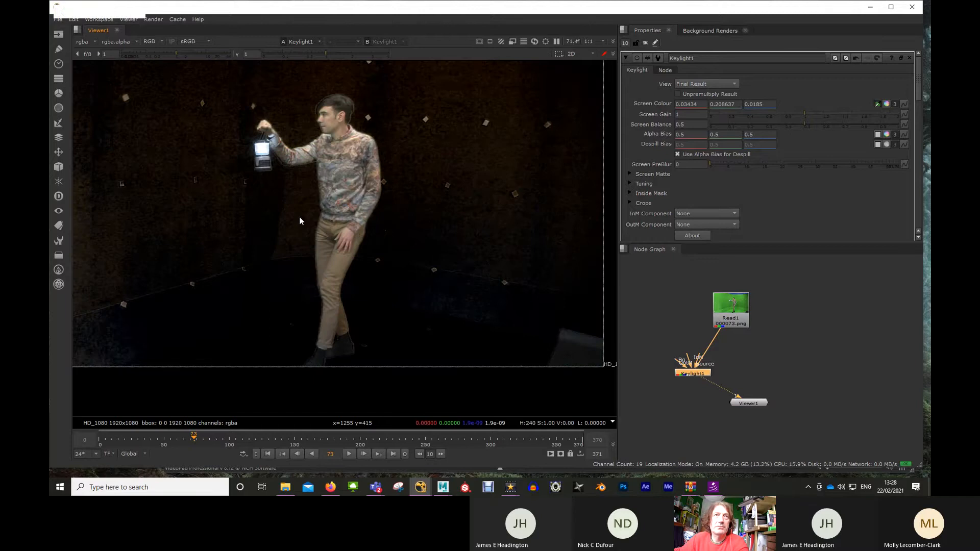
{"action": "left_click_drag", "start_coordinate": [299, 219], "coordinate": [294, 250], "text": "ctrl"}
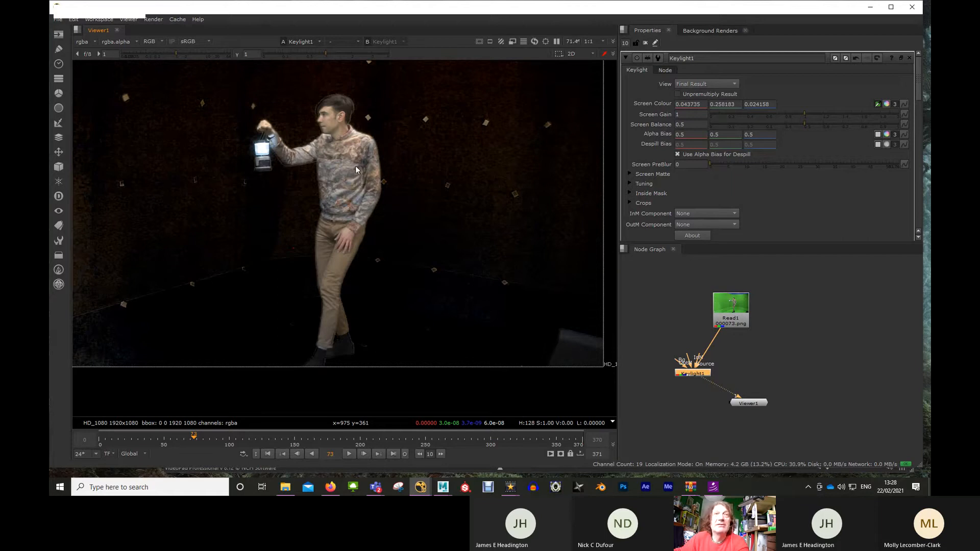
Step: Show Keylight1's alpha channel in the viewer, inspect the matte, and set Screen Gain to 1.145
{"action": "key", "text": "a"}
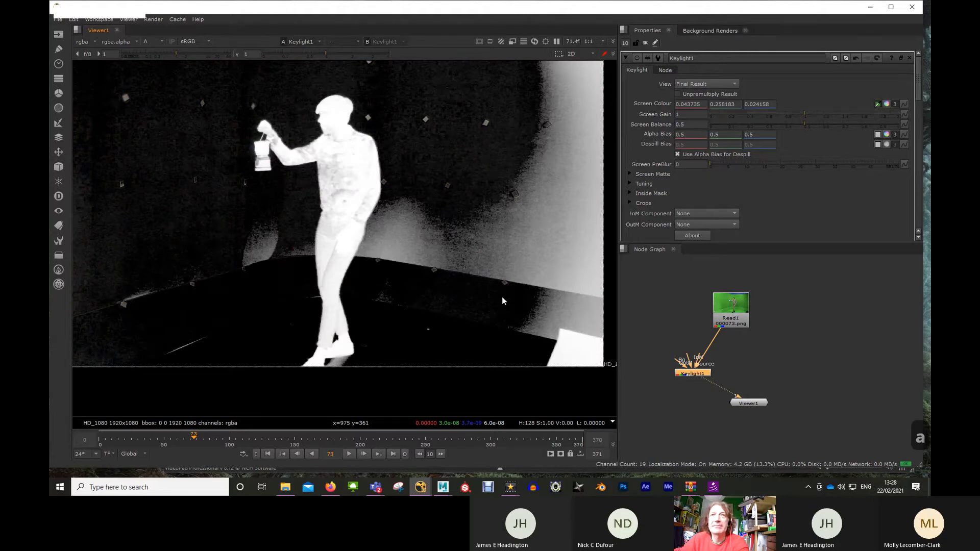
{"action": "scroll", "coordinate": [501, 296], "scroll_direction": "down", "scroll_amount": 1}
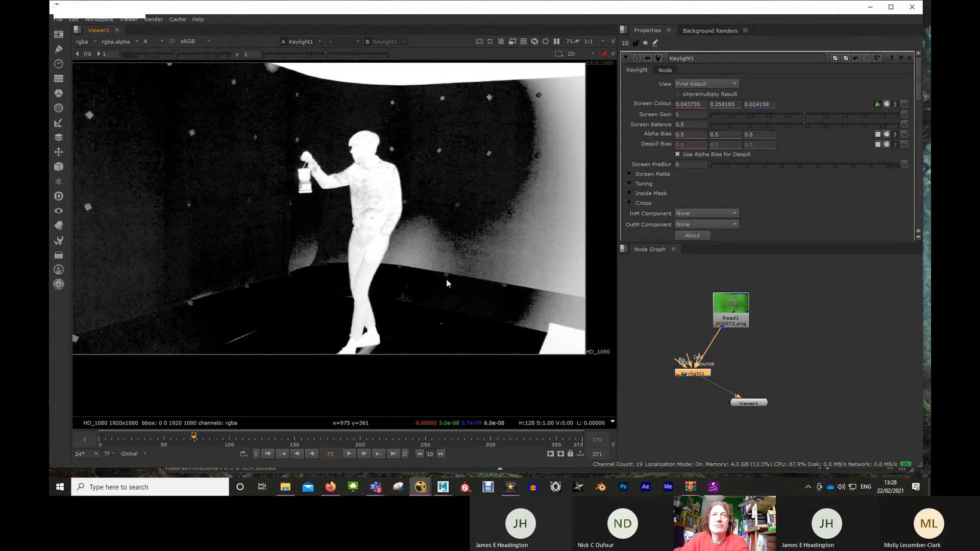
{"action": "scroll", "coordinate": [446, 280], "scroll_direction": "up", "scroll_amount": 1}
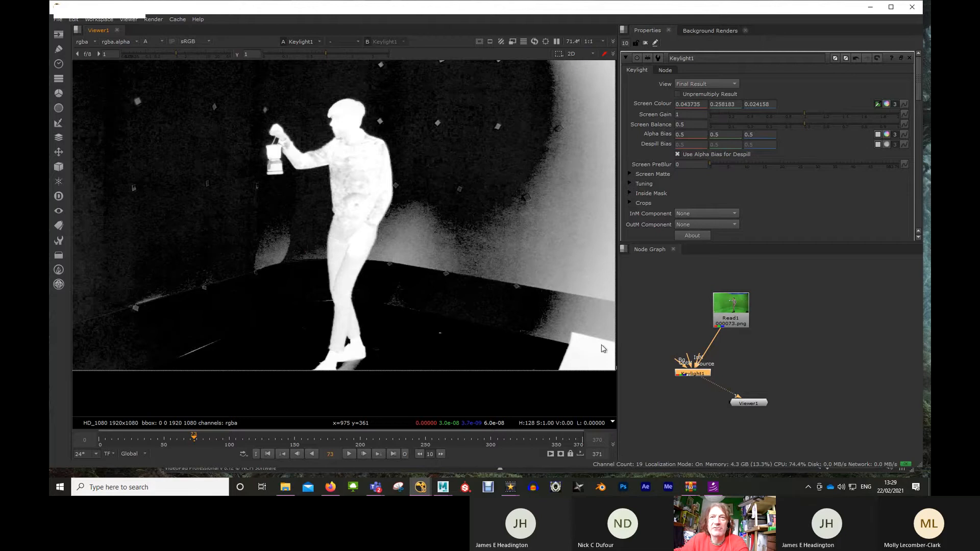
{"action": "scroll", "coordinate": [474, 142], "scroll_direction": "down", "scroll_amount": 3}
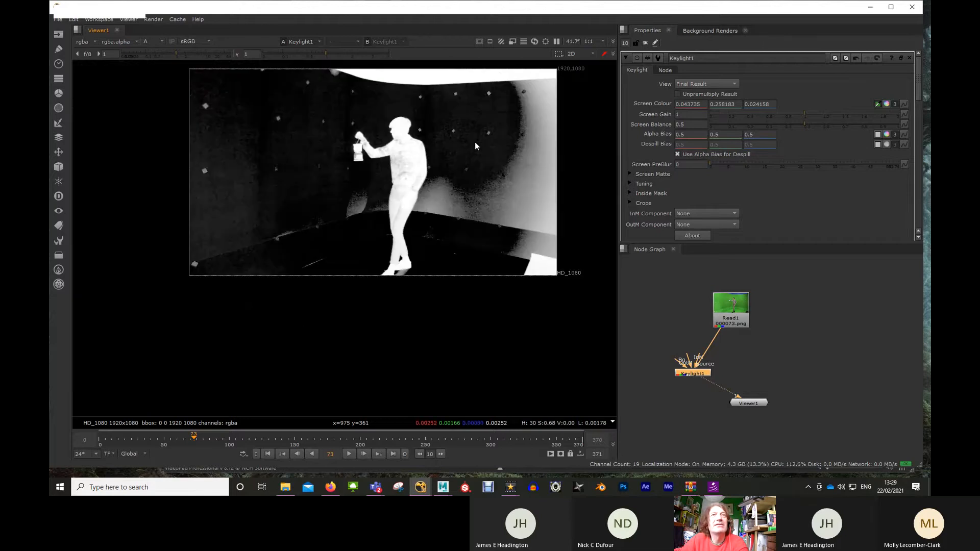
{"action": "scroll", "coordinate": [513, 166], "scroll_direction": "up", "scroll_amount": 3}
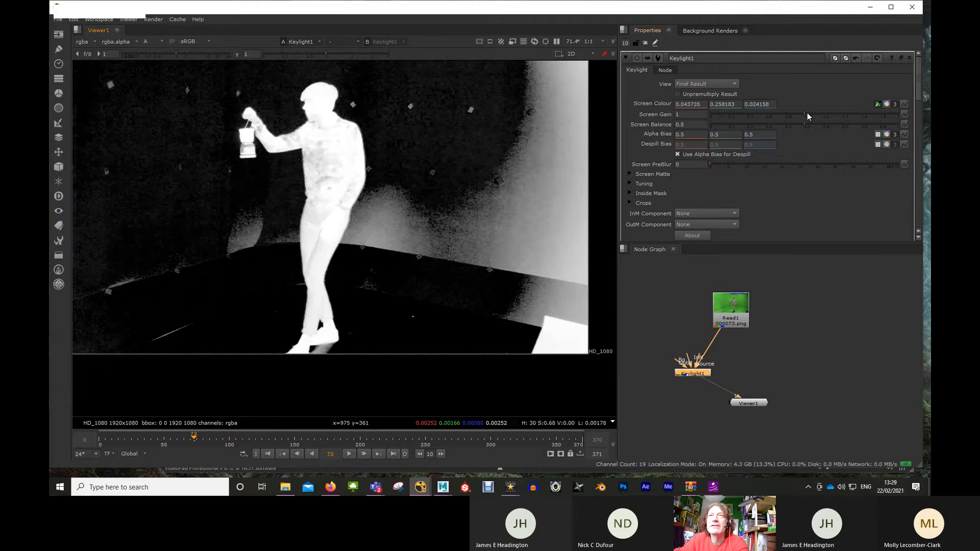
{"action": "mouse_move", "coordinate": [807, 112]}
{"action": "left_mouse_down"}
{"action": "mouse_move", "coordinate": [828, 113]}
{"action": "mouse_move", "coordinate": [810, 115]}
{"action": "mouse_move", "coordinate": [819, 115]}
{"action": "left_mouse_up"}
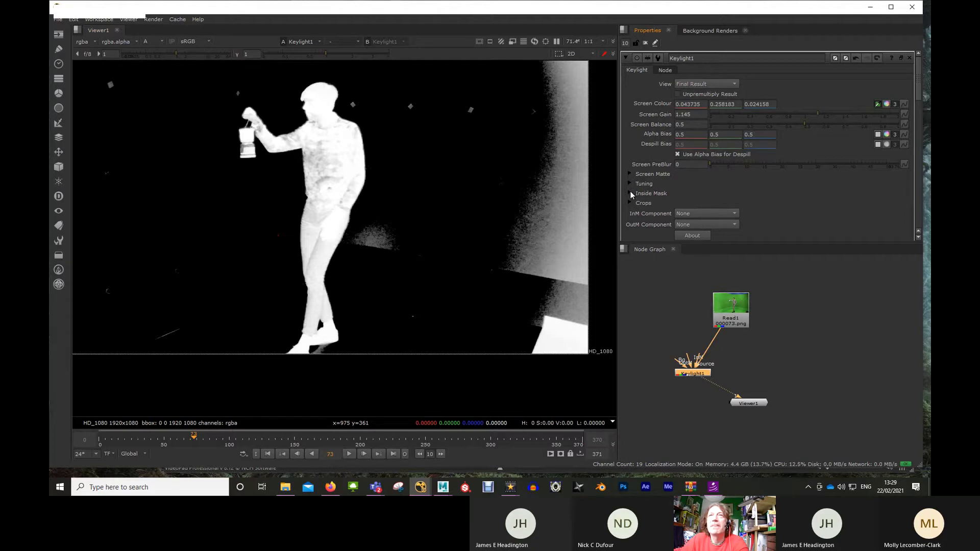
Step: In Keylight1's Screen Matte settings, set Clip Black to 0.225 and Clip White to 0.335
{"action": "left_click", "coordinate": [630, 174]}
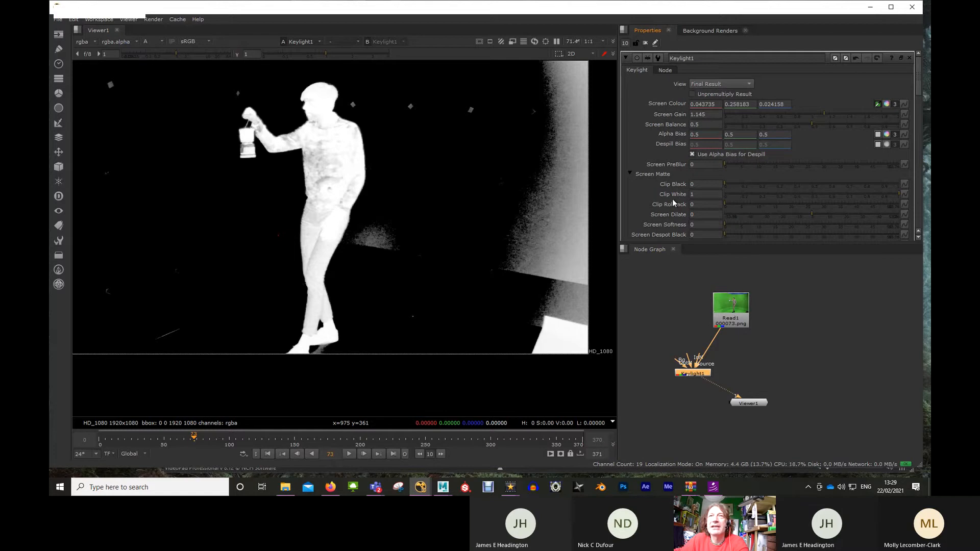
{"action": "left_click_drag", "start_coordinate": [726, 185], "coordinate": [741, 184]}
{"action": "left_click_drag", "start_coordinate": [895, 192], "coordinate": [788, 195]}
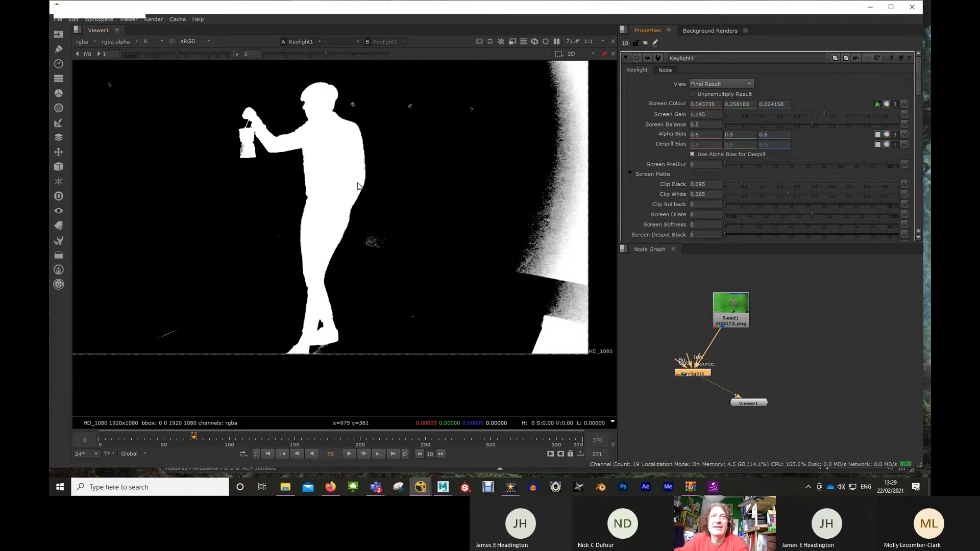
{"action": "left_click", "coordinate": [780, 196]}
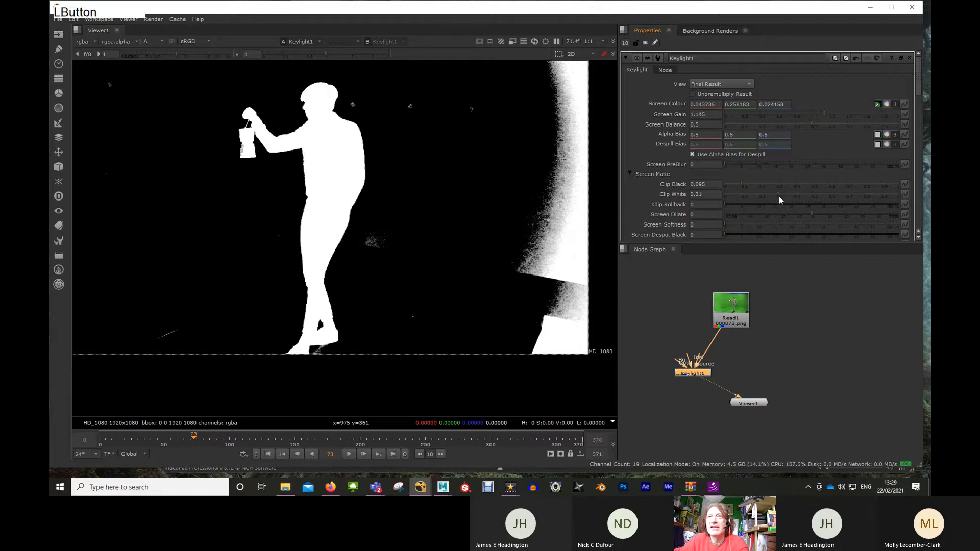
{"action": "left_click_drag", "start_coordinate": [780, 196], "coordinate": [783, 195]}
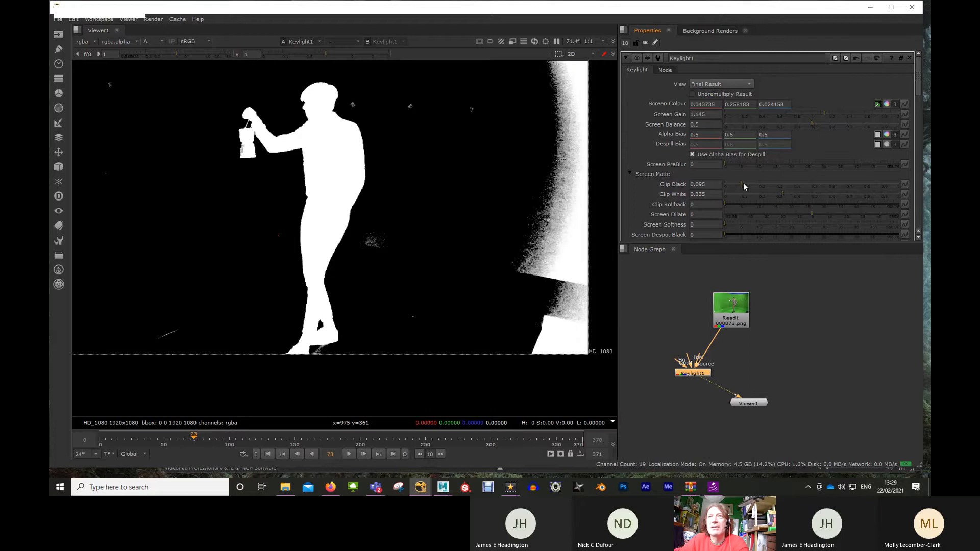
{"action": "left_click_drag", "start_coordinate": [744, 183], "coordinate": [763, 185]}
Step: Check the whole matte at various frames along the timeline, ending on frame 251
{"action": "scroll", "coordinate": [461, 211], "scroll_direction": "down", "scroll_amount": 2}
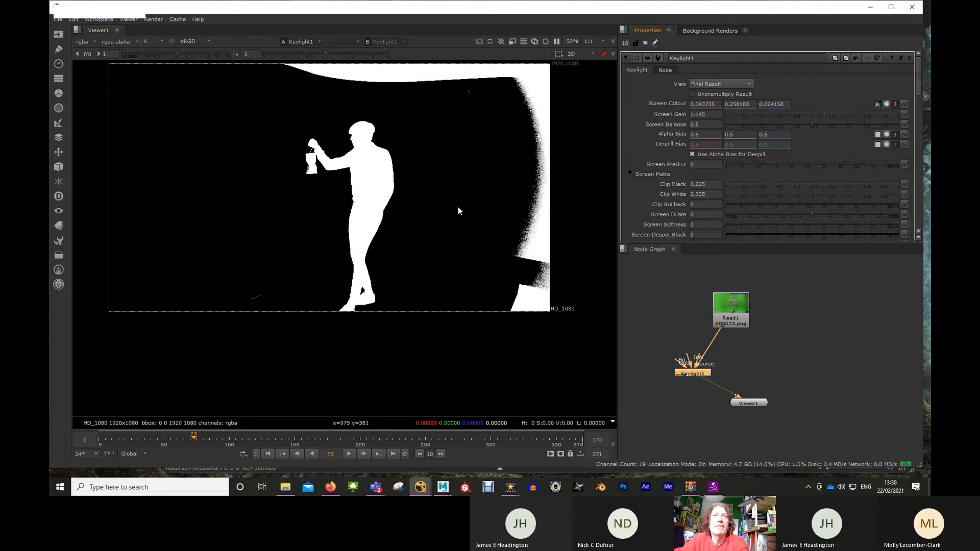
{"action": "left_click", "coordinate": [164, 441]}
{"action": "left_click", "coordinate": [126, 440]}
{"action": "left_click", "coordinate": [186, 439]}
{"action": "left_click", "coordinate": [251, 439]}
{"action": "left_click", "coordinate": [312, 439]}
{"action": "left_click", "coordinate": [345, 439]}
{"action": "left_click", "coordinate": [431, 438]}
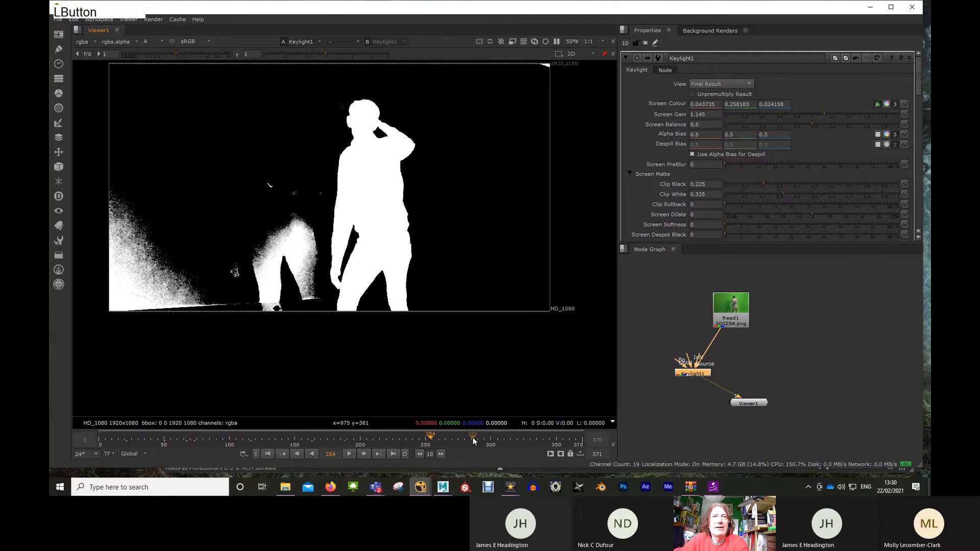
{"action": "left_click", "coordinate": [414, 438]}
{"action": "mouse_move", "coordinate": [414, 438]}
{"action": "left_mouse_down"}
{"action": "mouse_move", "coordinate": [495, 436]}
{"action": "mouse_move", "coordinate": [386, 439]}
{"action": "mouse_move", "coordinate": [540, 442]}
{"action": "mouse_move", "coordinate": [424, 440]}
{"action": "left_mouse_up"}
{"action": "left_click", "coordinate": [411, 439]}
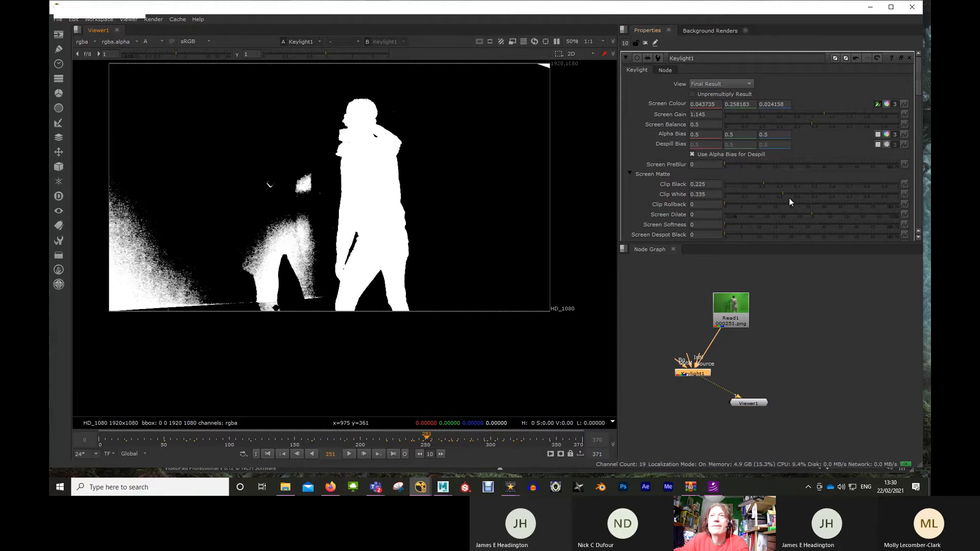
Step: Readjust the matte clipping on frame 251, setting Clip Black to 0.205 and Clip White to 0.34
{"action": "left_click_drag", "start_coordinate": [761, 185], "coordinate": [739, 188]}
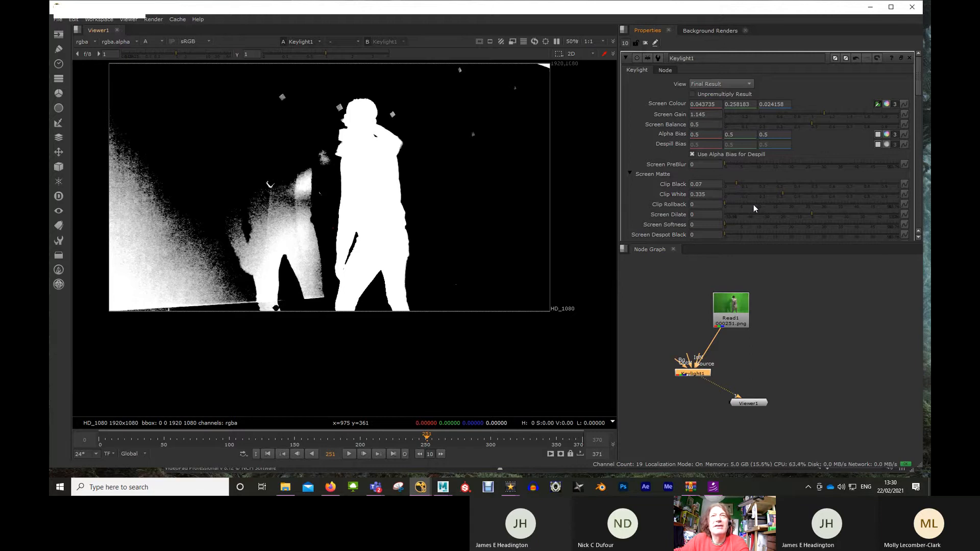
{"action": "left_click_drag", "start_coordinate": [786, 199], "coordinate": [792, 199]}
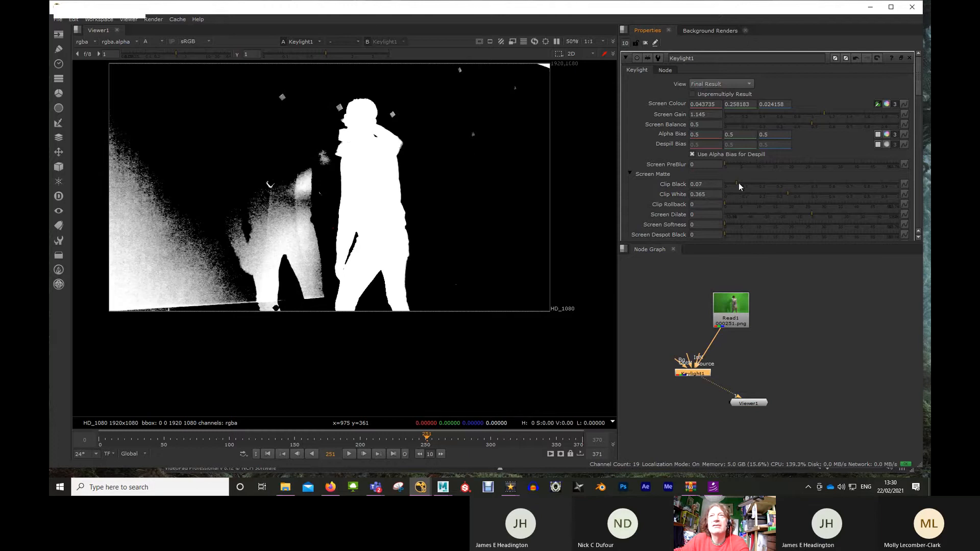
{"action": "left_click_drag", "start_coordinate": [739, 183], "coordinate": [784, 191]}
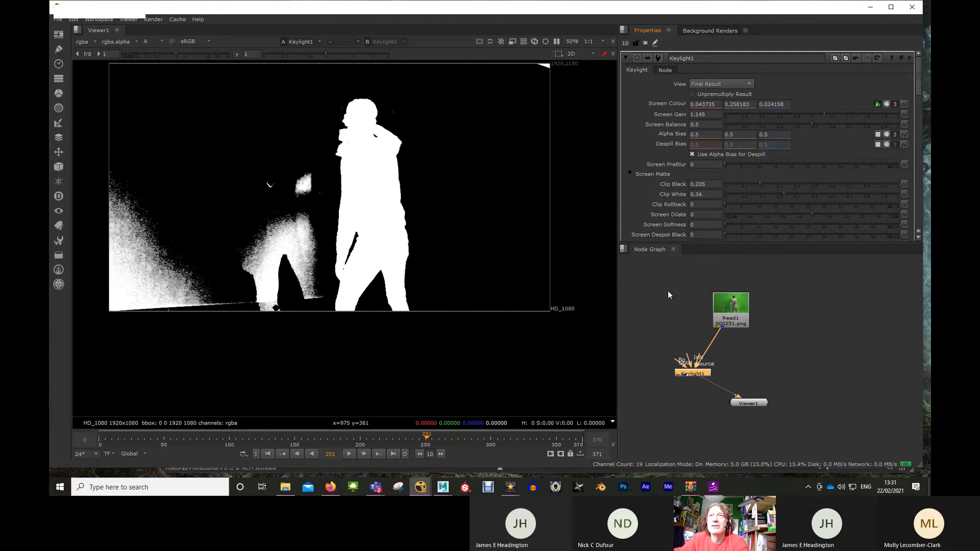
Step: Review the adjusted matte at frames across the sequence for remaining background areas, ending on frame 123
{"action": "left_click", "coordinate": [489, 438]}
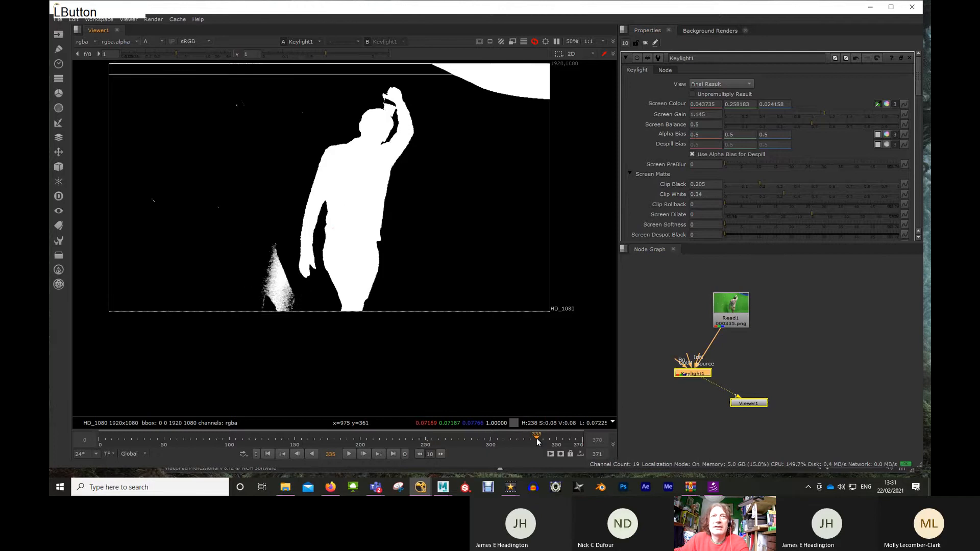
{"action": "left_click", "coordinate": [457, 438]}
{"action": "left_click_drag", "start_coordinate": [428, 442], "coordinate": [379, 442]}
{"action": "left_click", "coordinate": [360, 441]}
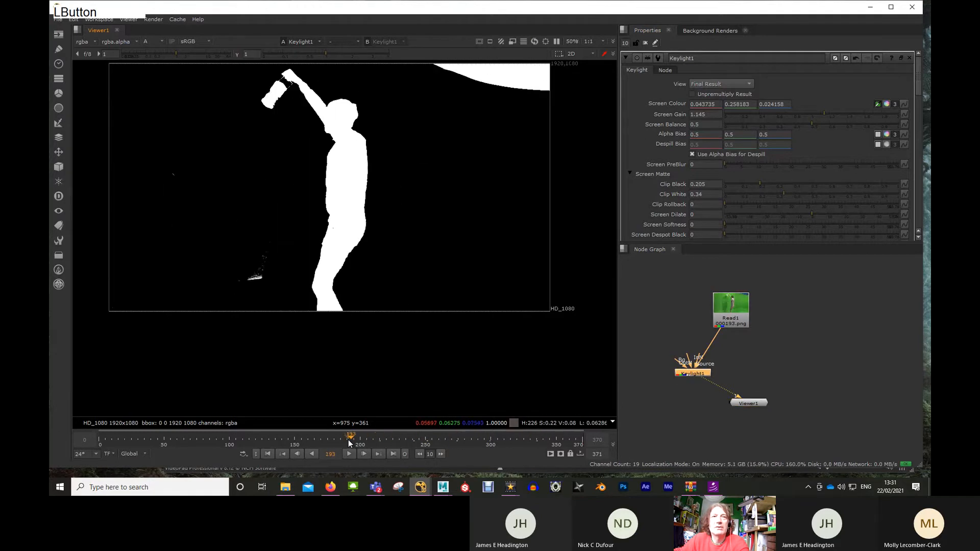
{"action": "left_click", "coordinate": [371, 439]}
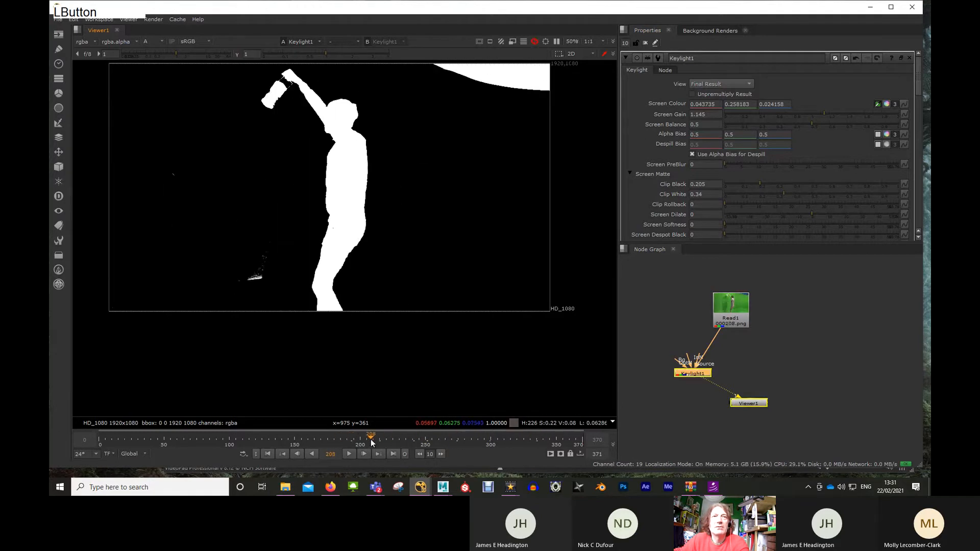
{"action": "left_click", "coordinate": [397, 439]}
{"action": "left_click", "coordinate": [423, 439]}
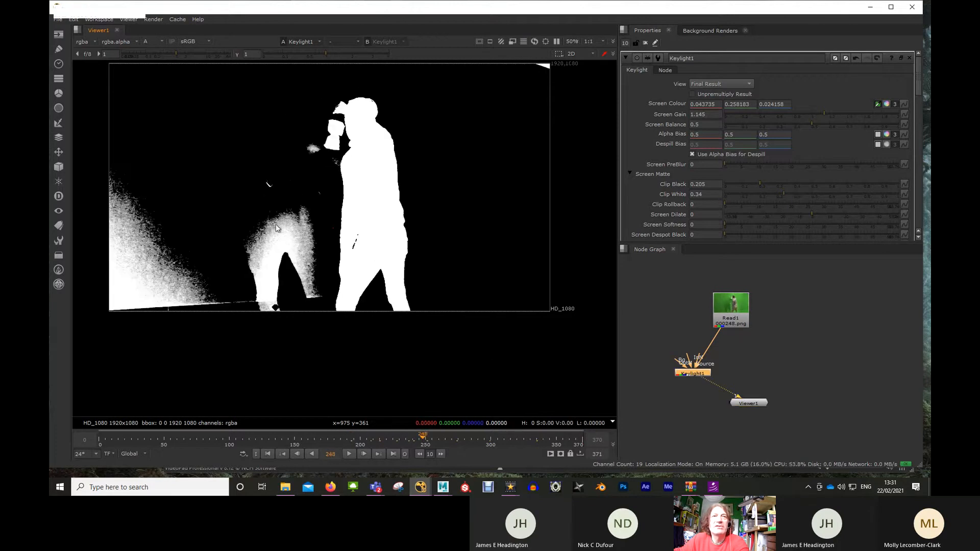
{"action": "left_click", "coordinate": [252, 439]}
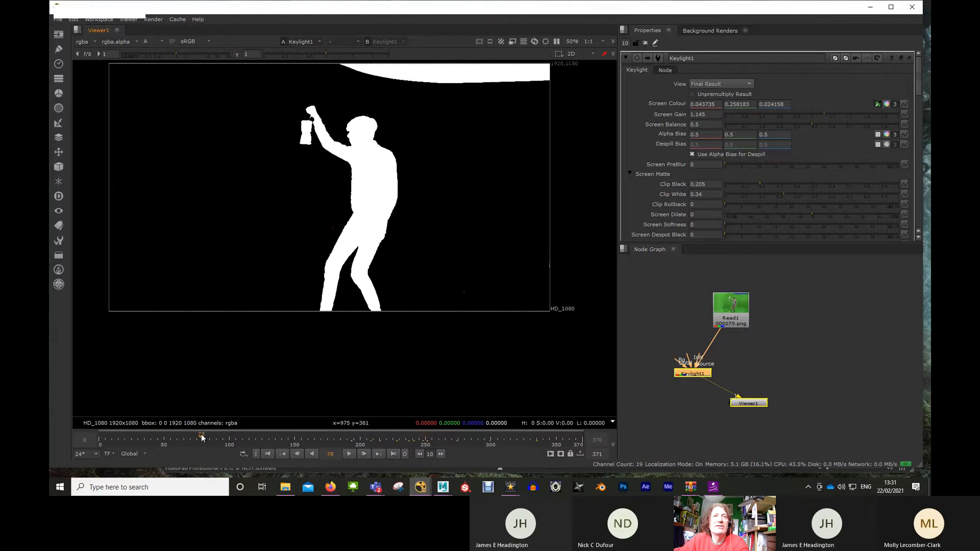
{"action": "left_click_drag", "start_coordinate": [203, 439], "coordinate": [161, 439]}
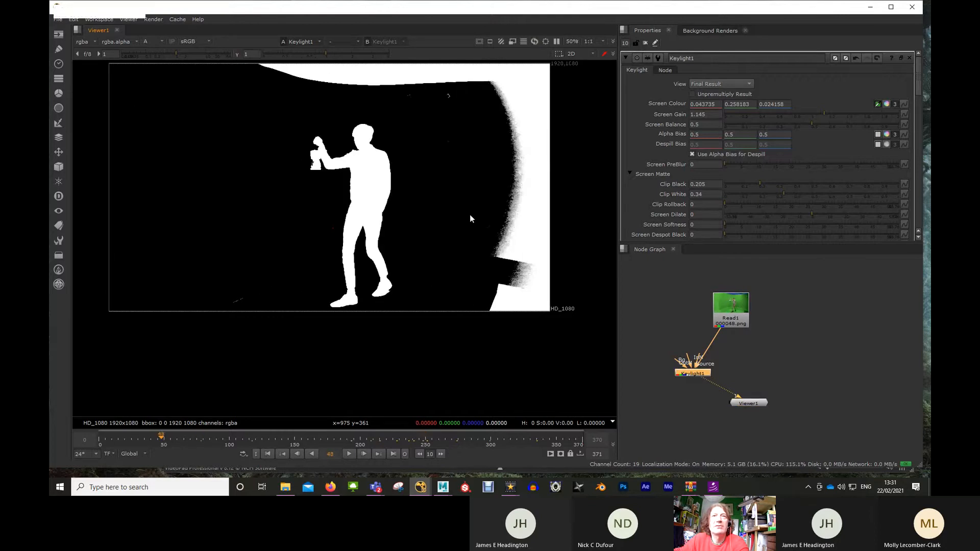
{"action": "left_click", "coordinate": [216, 440]}
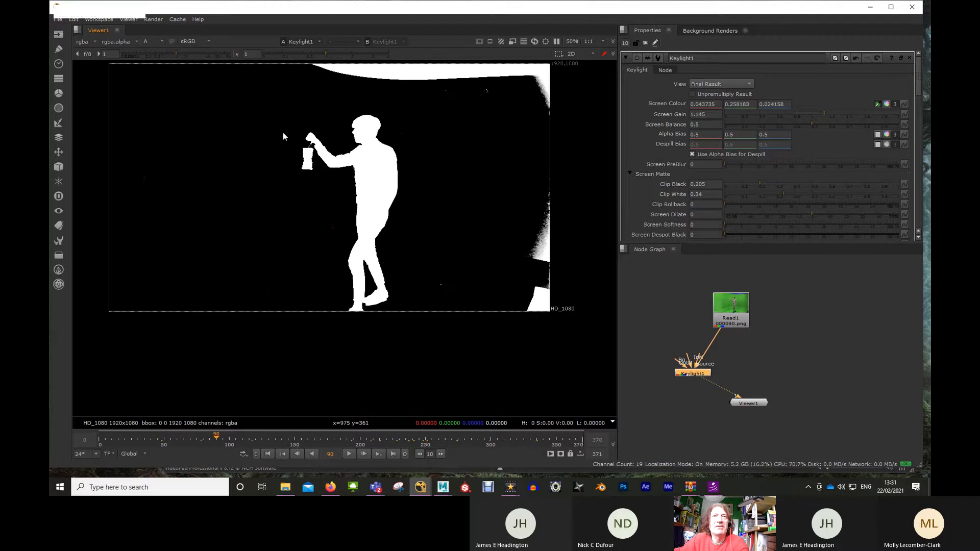
{"action": "left_click_drag", "start_coordinate": [236, 442], "coordinate": [264, 440]}
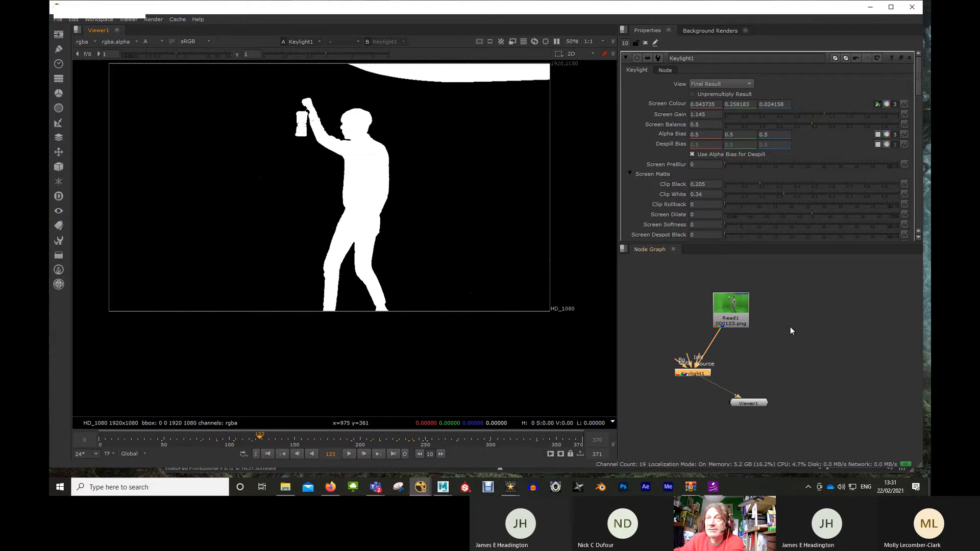
Step: Add a Roto node, detach it from Keylight1 and place it beside Read1, shifting Keylight1 slightly lower
{"action": "key", "text": "o"}
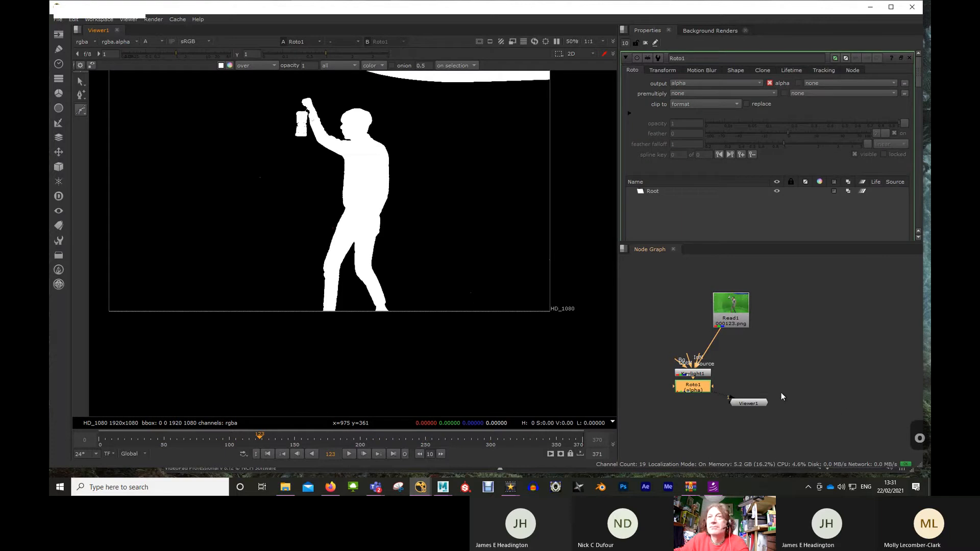
{"action": "left_click_drag", "start_coordinate": [690, 387], "coordinate": [807, 310]}
{"action": "left_click_drag", "start_coordinate": [695, 373], "coordinate": [702, 385]}
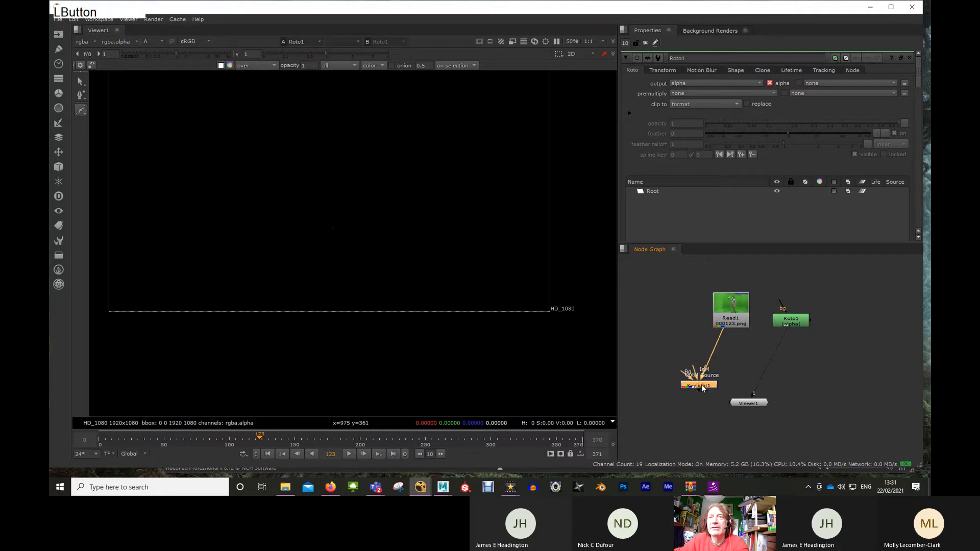
{"action": "mouse_move", "coordinate": [787, 321]}
{"action": "left_mouse_down"}
{"action": "mouse_move", "coordinate": [790, 331]}
{"action": "mouse_move", "coordinate": [779, 329]}
{"action": "left_mouse_up"}
Step: Switch the viewer to Read1 and back to Keylight1's output
{"action": "left_click", "coordinate": [723, 324]}
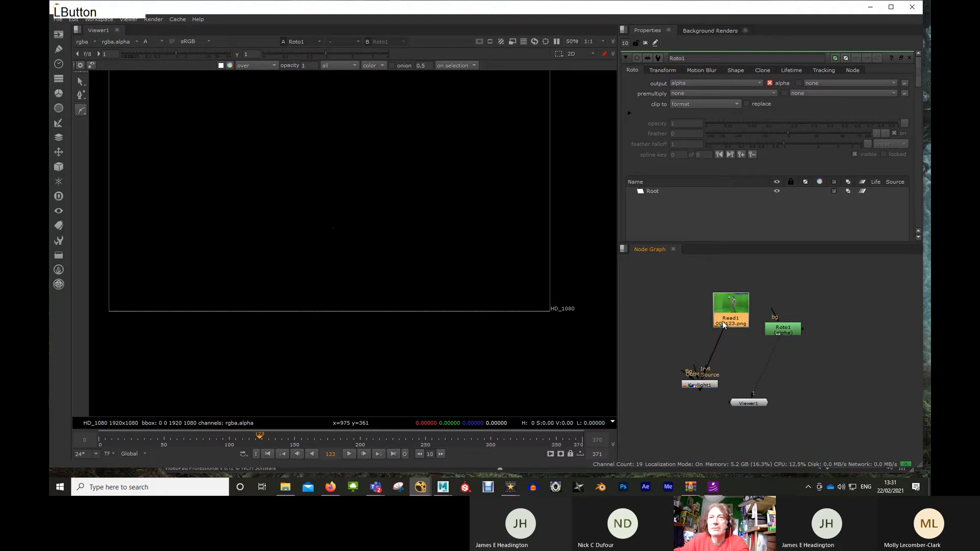
{"action": "key", "text": "1"}
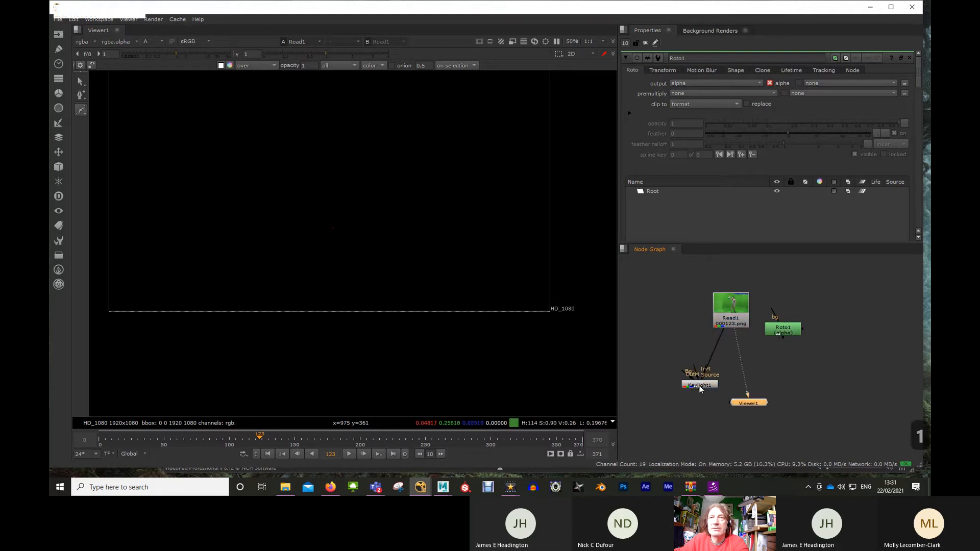
{"action": "left_click", "coordinate": [731, 313]}
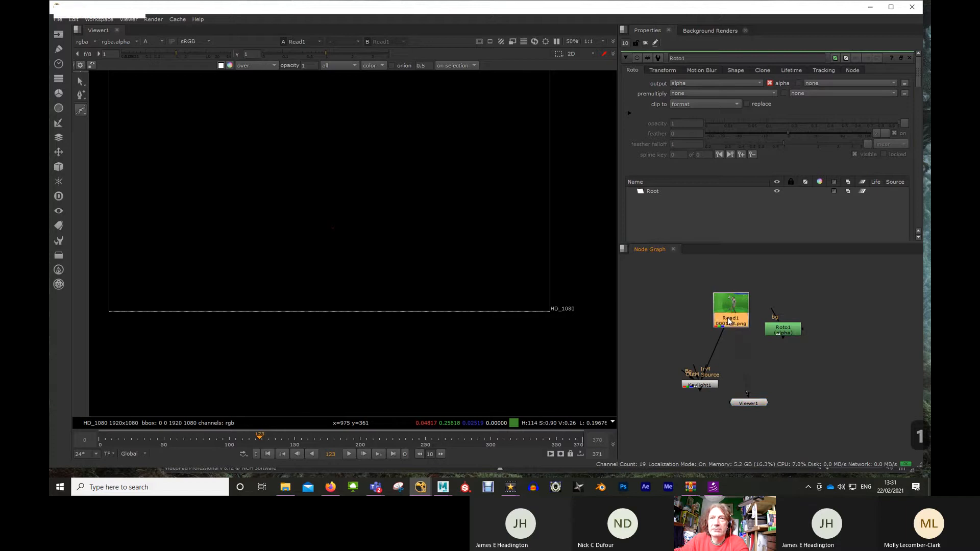
{"action": "left_click", "coordinate": [694, 386]}
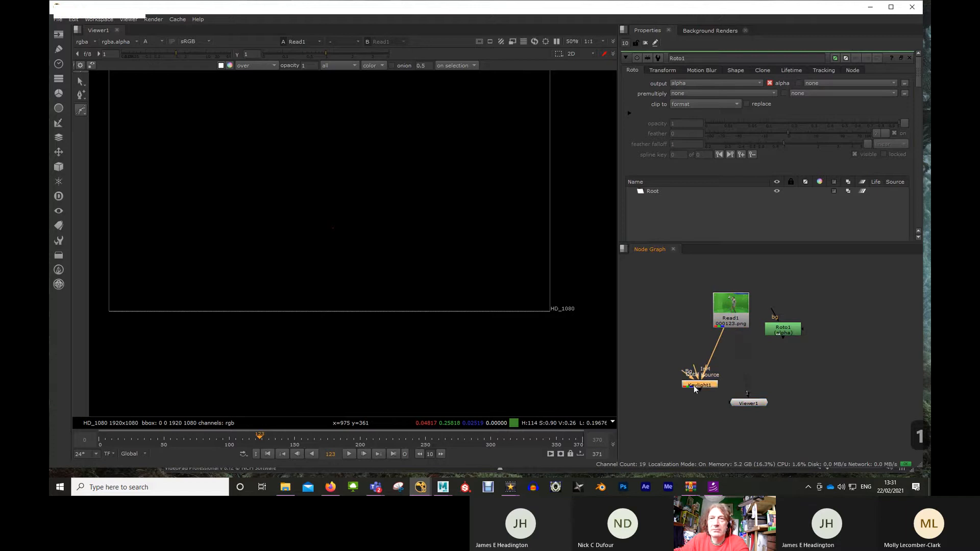
{"action": "key", "text": "1"}
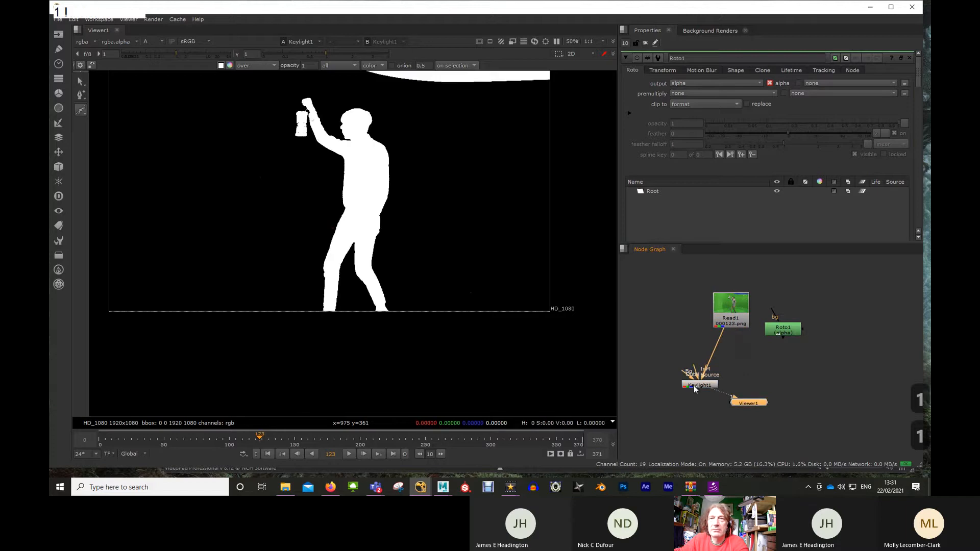
Step: At frame 1, draw a closed Bezier shape in Roto1 loosely around the whole figure and lantern
{"action": "left_click", "coordinate": [783, 330]}
{"action": "left_click_drag", "start_coordinate": [781, 330], "coordinate": [782, 333]}
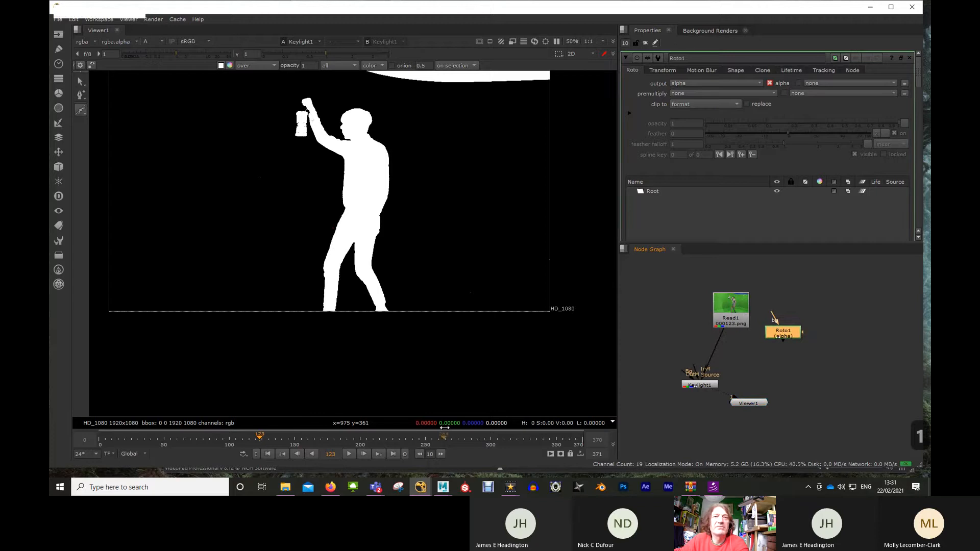
{"action": "left_click", "coordinate": [100, 440]}
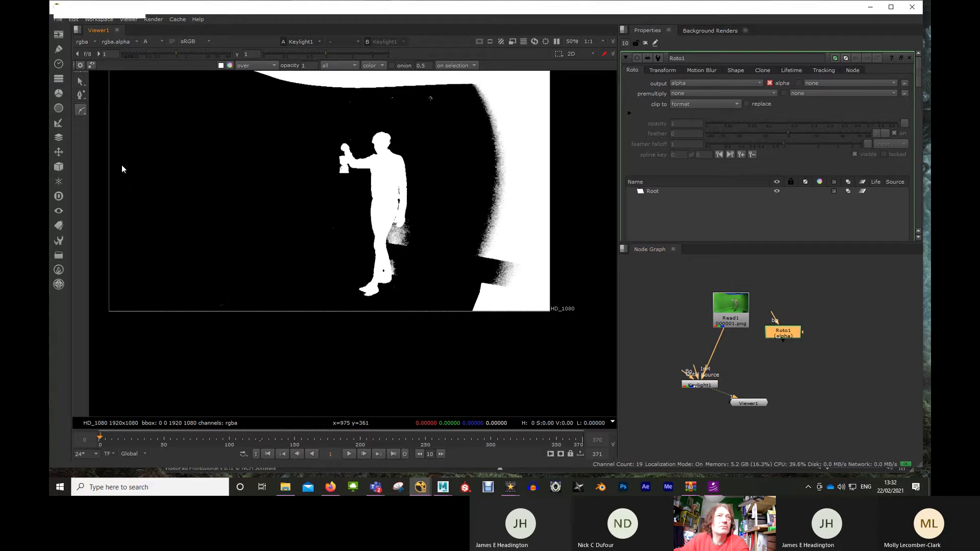
{"action": "left_click_drag", "start_coordinate": [360, 125], "coordinate": [356, 127]}
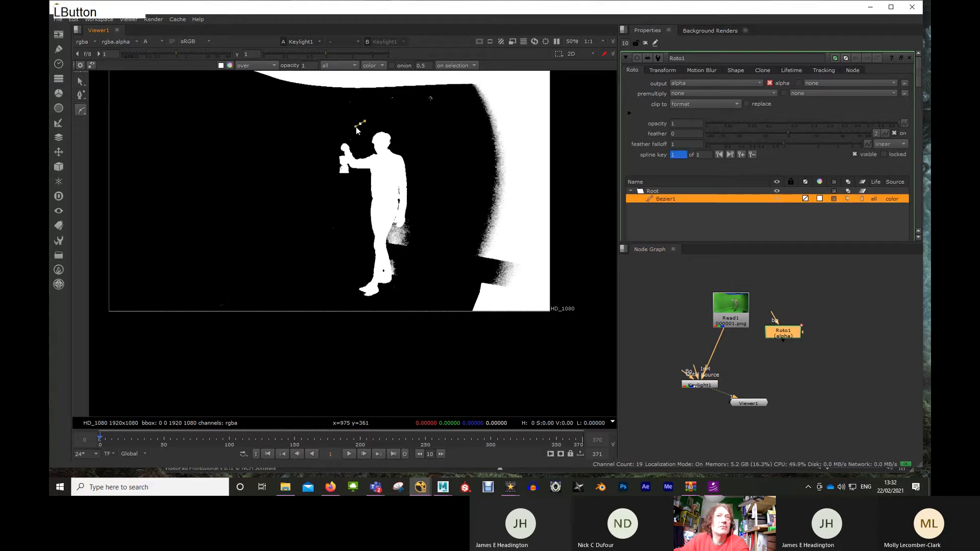
{"action": "left_click", "coordinate": [328, 141]}
{"action": "left_click", "coordinate": [328, 179]}
{"action": "left_click", "coordinate": [329, 196]}
{"action": "left_click", "coordinate": [329, 213]}
{"action": "left_click", "coordinate": [334, 254]}
{"action": "left_click", "coordinate": [337, 268]}
{"action": "left_click", "coordinate": [338, 280]}
{"action": "left_click", "coordinate": [360, 300]}
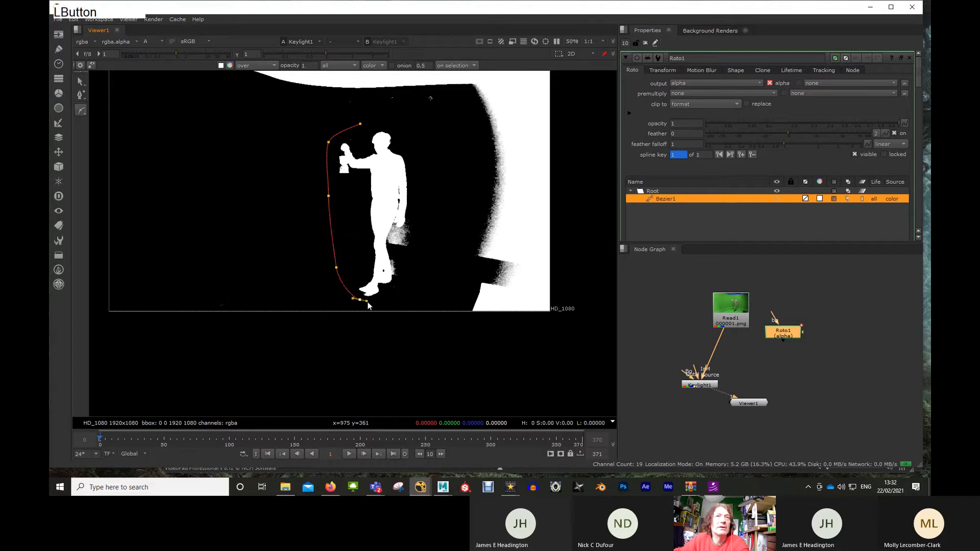
{"action": "left_click_drag", "start_coordinate": [386, 298], "coordinate": [401, 285]}
{"action": "left_click_drag", "start_coordinate": [414, 244], "coordinate": [417, 231]}
{"action": "left_click_drag", "start_coordinate": [416, 177], "coordinate": [394, 121]}
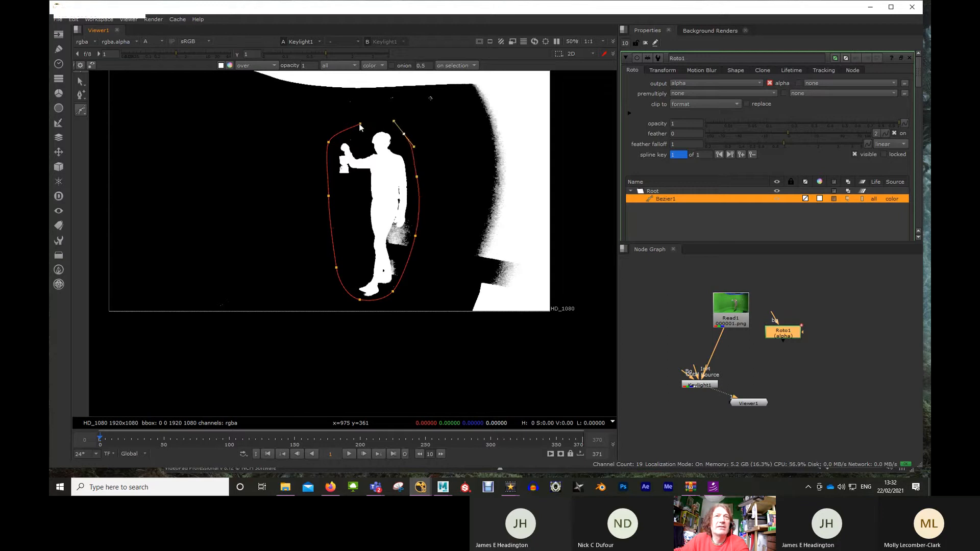
{"action": "left_click", "coordinate": [361, 123]}
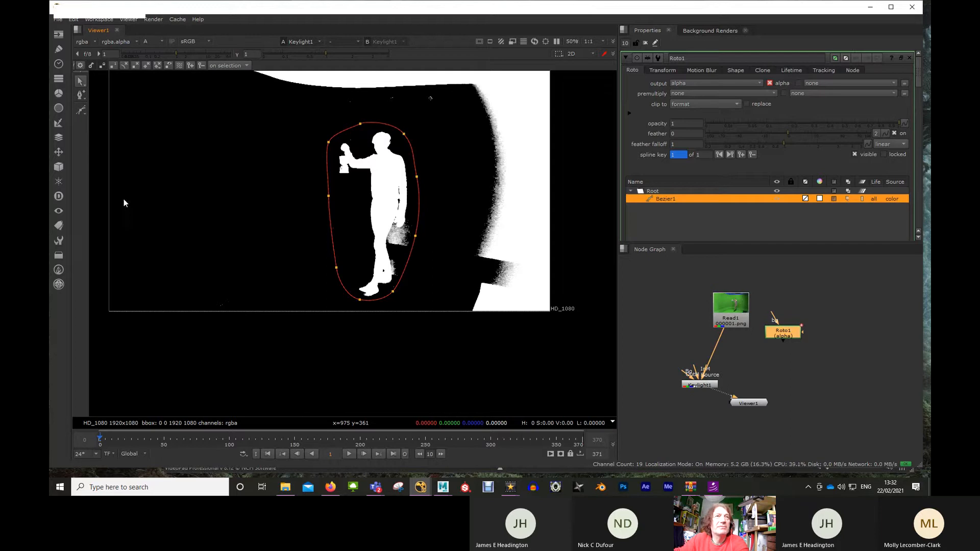
Step: Switch to the selection tool for the roto shape and turn on the viewer's wipe comparison
{"action": "left_click", "coordinate": [80, 80]}
{"action": "mouse_move", "coordinate": [339, 103]}
{"action": "left_mouse_down"}
{"action": "mouse_move", "coordinate": [383, 141]}
{"action": "mouse_move", "coordinate": [376, 139]}
{"action": "left_mouse_up"}
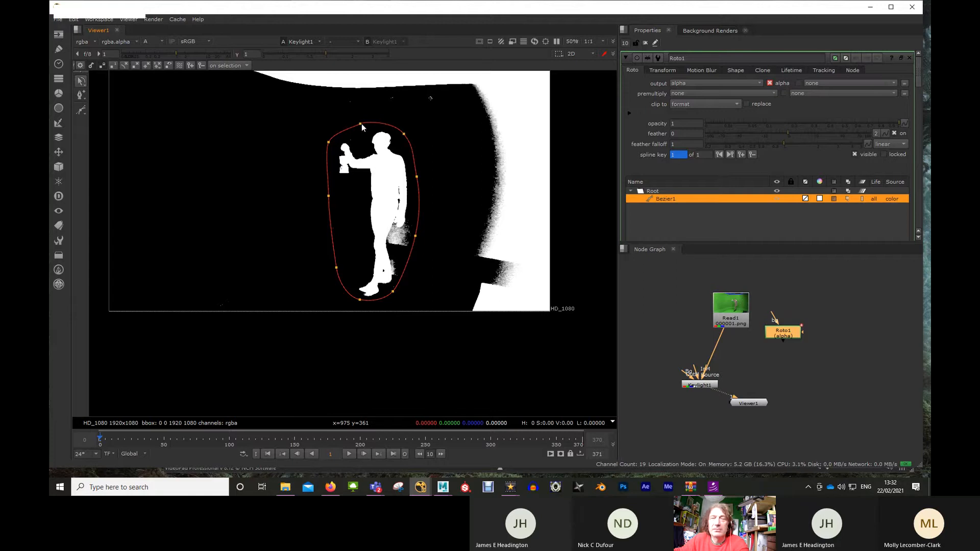
{"action": "key", "text": "w"}
{"action": "left_click", "coordinate": [368, 107]}
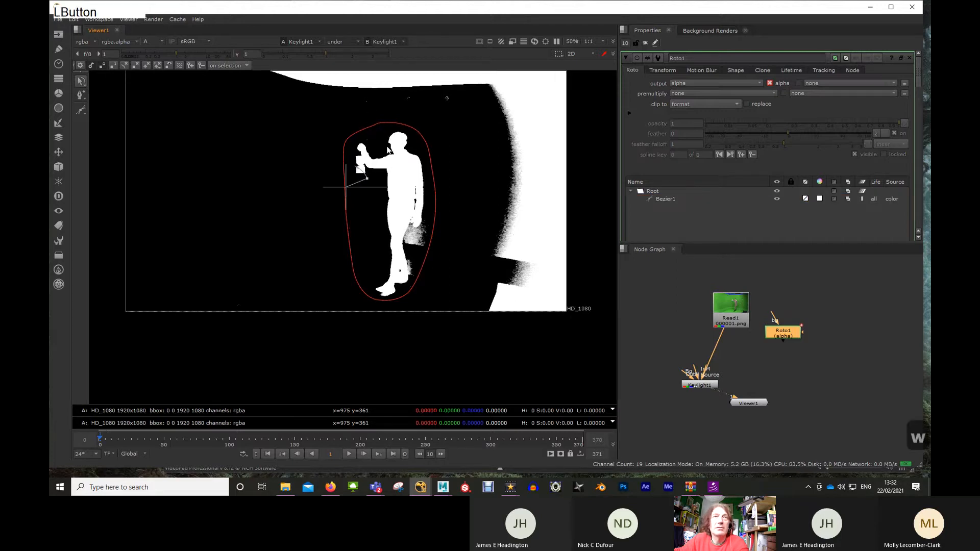
{"action": "left_click_drag", "start_coordinate": [304, 108], "coordinate": [485, 357]}
{"action": "left_click", "coordinate": [447, 333]}
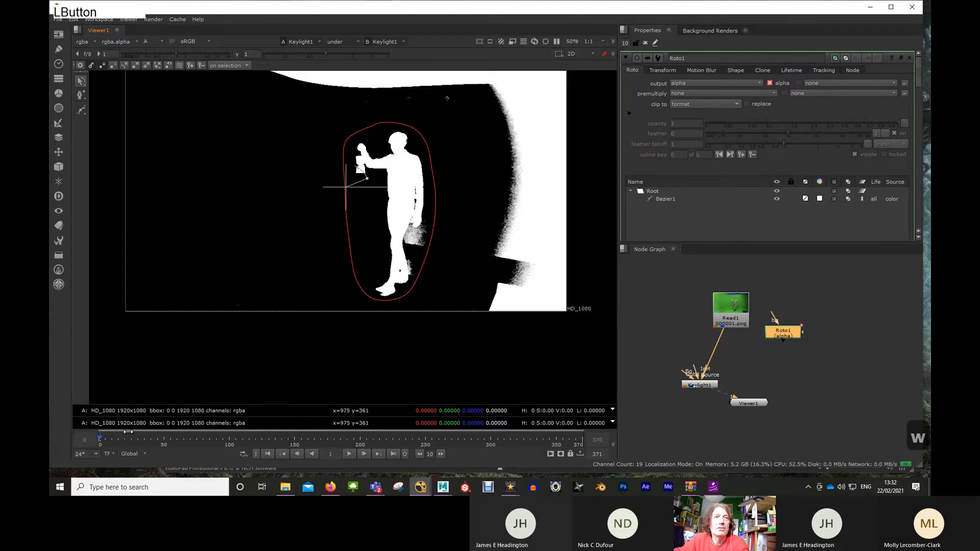
Step: At frame 50, reshape the upper part of the Bezier to enclose the lantern, head and upper back
{"action": "left_click_drag", "start_coordinate": [127, 440], "coordinate": [165, 442]}
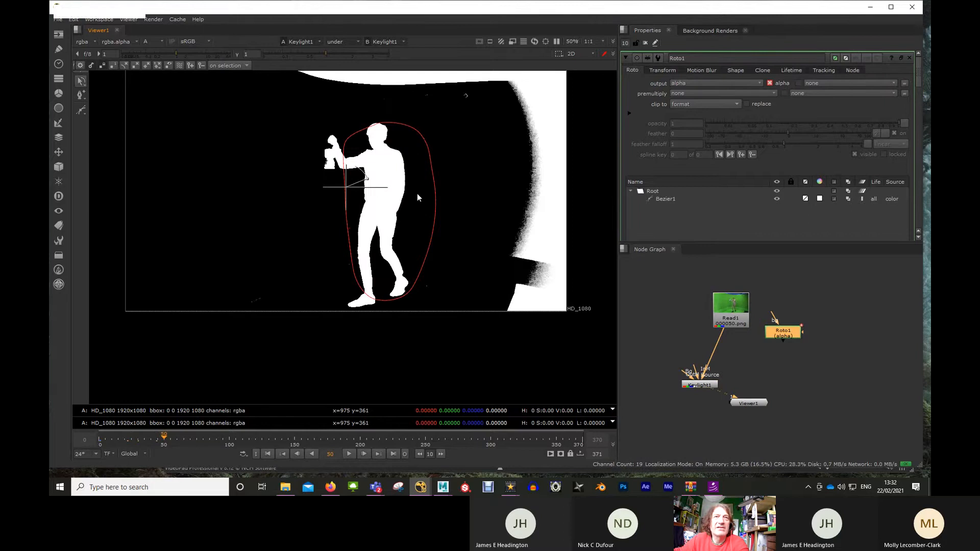
{"action": "left_click_drag", "start_coordinate": [294, 103], "coordinate": [466, 328]}
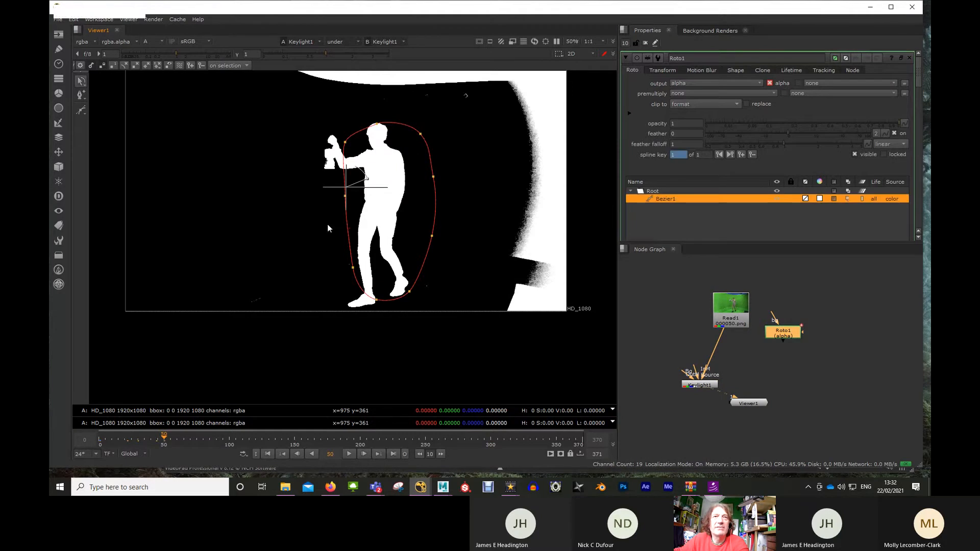
{"action": "left_click", "coordinate": [346, 200]}
{"action": "left_click", "coordinate": [345, 203]}
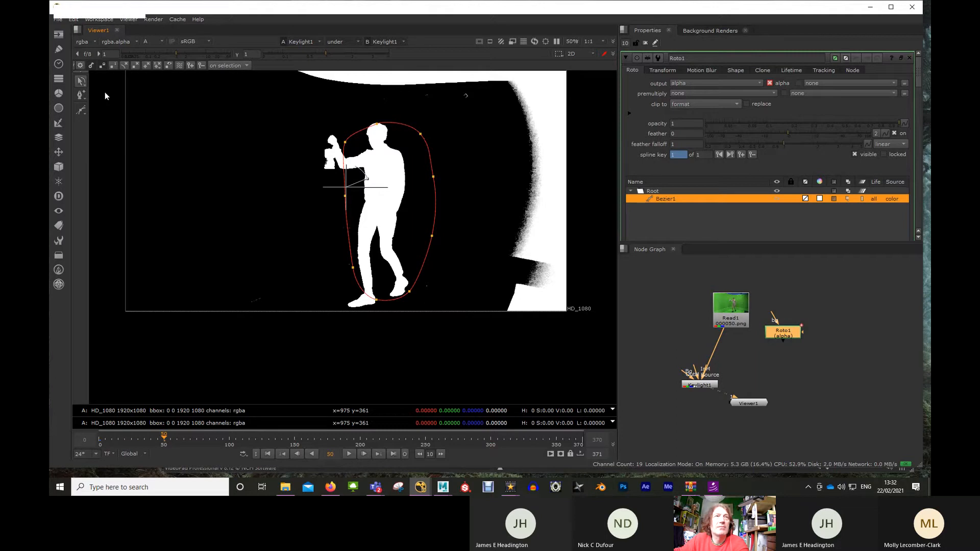
{"action": "left_click_drag", "start_coordinate": [84, 80], "coordinate": [113, 81]}
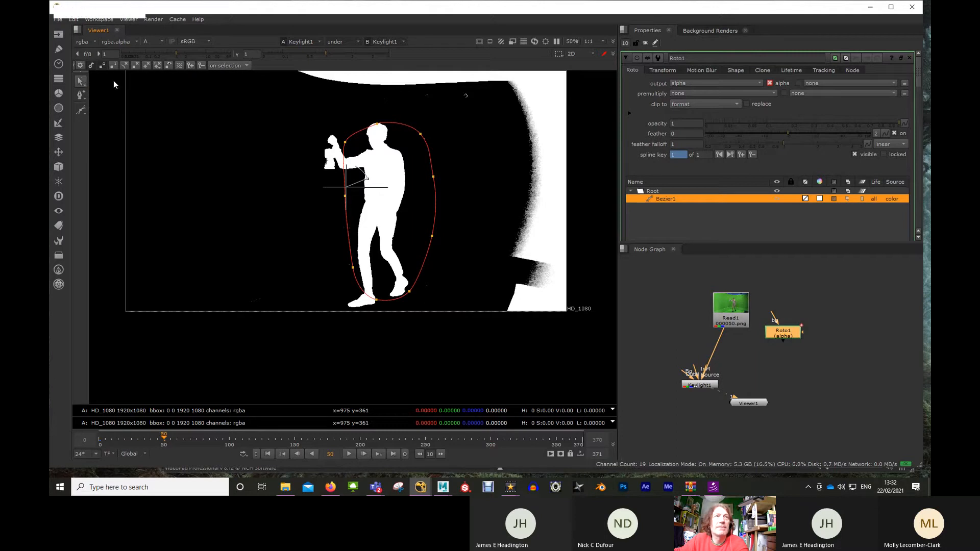
{"action": "left_click_drag", "start_coordinate": [335, 130], "coordinate": [312, 129]}
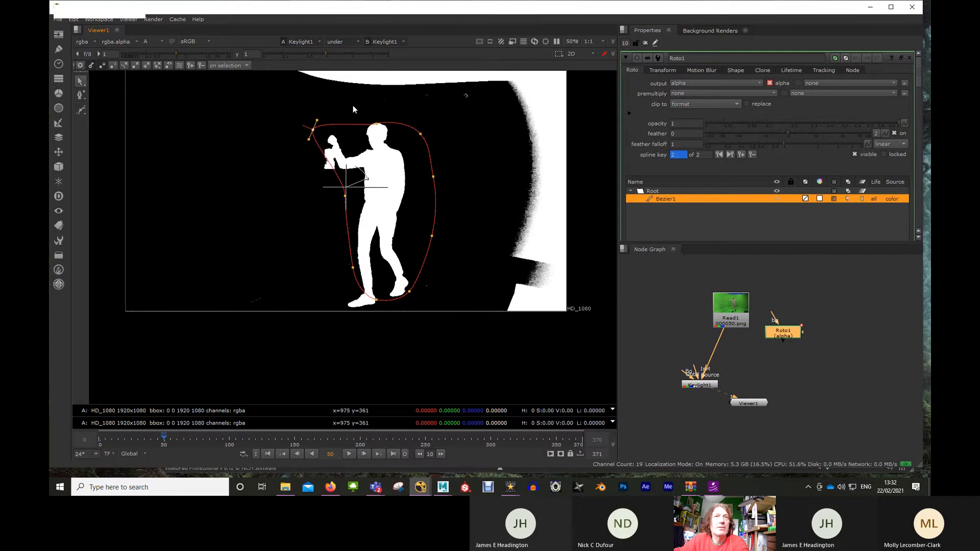
{"action": "left_click_drag", "start_coordinate": [377, 123], "coordinate": [360, 116]}
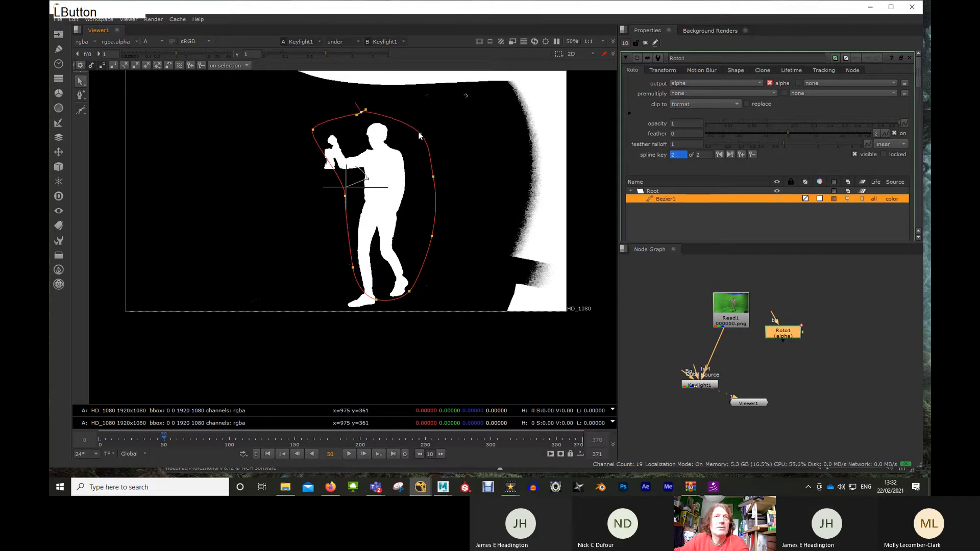
{"action": "left_click_drag", "start_coordinate": [418, 136], "coordinate": [406, 131]}
{"action": "left_click_drag", "start_coordinate": [433, 175], "coordinate": [423, 175]}
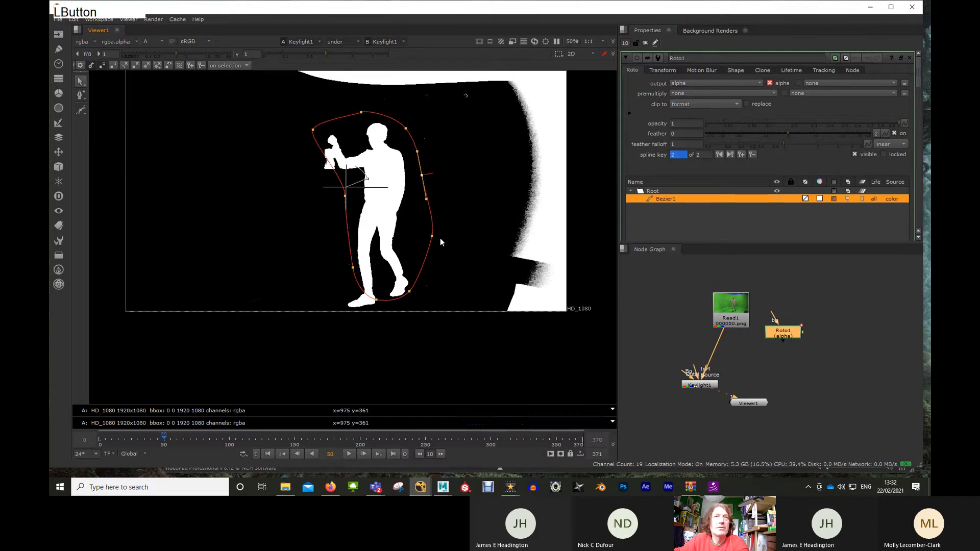
Step: Adjust the remaining Bezier points at frame 50 around the legs, below the feet and along the front of the body
{"action": "left_click_drag", "start_coordinate": [432, 236], "coordinate": [417, 241]}
{"action": "left_click_drag", "start_coordinate": [409, 294], "coordinate": [409, 299]}
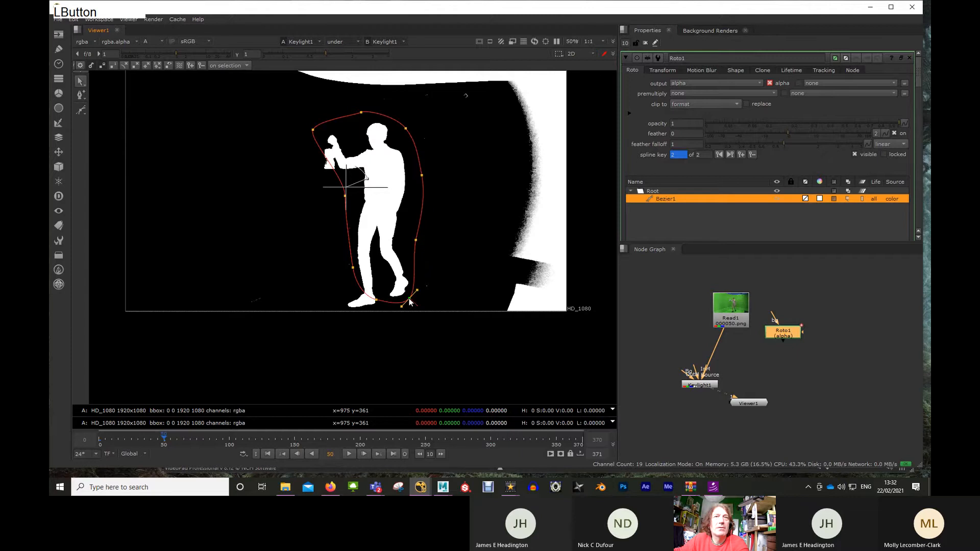
{"action": "left_click_drag", "start_coordinate": [354, 269], "coordinate": [349, 317]}
{"action": "mouse_move", "coordinate": [345, 197]}
{"action": "left_mouse_down"}
{"action": "mouse_move", "coordinate": [335, 203]}
{"action": "mouse_move", "coordinate": [327, 181]}
{"action": "mouse_move", "coordinate": [328, 204]}
{"action": "left_mouse_up"}
{"action": "left_click", "coordinate": [311, 132]}
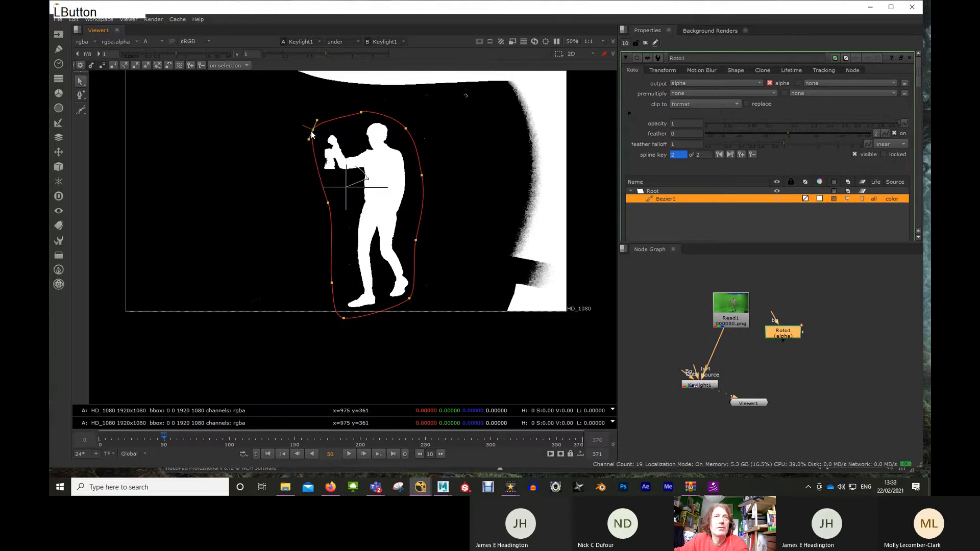
{"action": "left_click", "coordinate": [361, 113]}
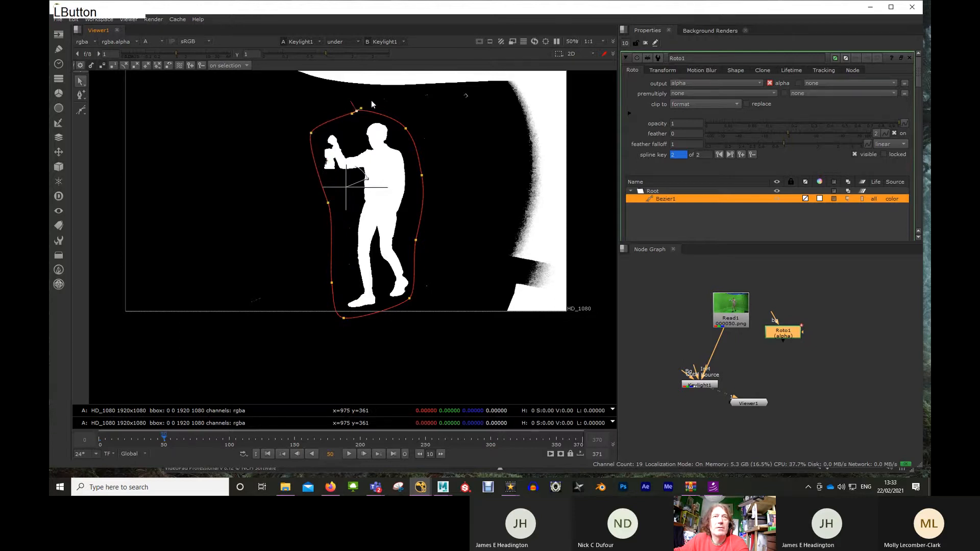
{"action": "mouse_move", "coordinate": [357, 111]}
{"action": "left_mouse_down"}
{"action": "mouse_move", "coordinate": [365, 110]}
{"action": "mouse_move", "coordinate": [341, 116]}
{"action": "left_mouse_up"}
{"action": "left_click_drag", "start_coordinate": [410, 299], "coordinate": [412, 299]}
Step: At frame 100, reshape the Bezier with clearance around the head, back, feet and held lantern
{"action": "left_click", "coordinate": [231, 443]}
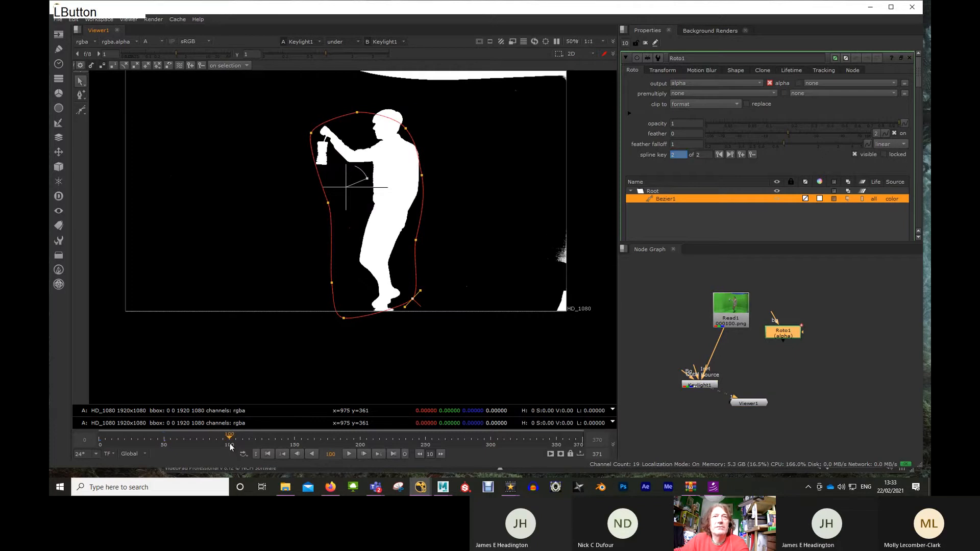
{"action": "left_click_drag", "start_coordinate": [334, 91], "coordinate": [432, 142]}
{"action": "left_click_drag", "start_coordinate": [379, 127], "coordinate": [392, 111]}
{"action": "left_click_drag", "start_coordinate": [421, 175], "coordinate": [433, 169]}
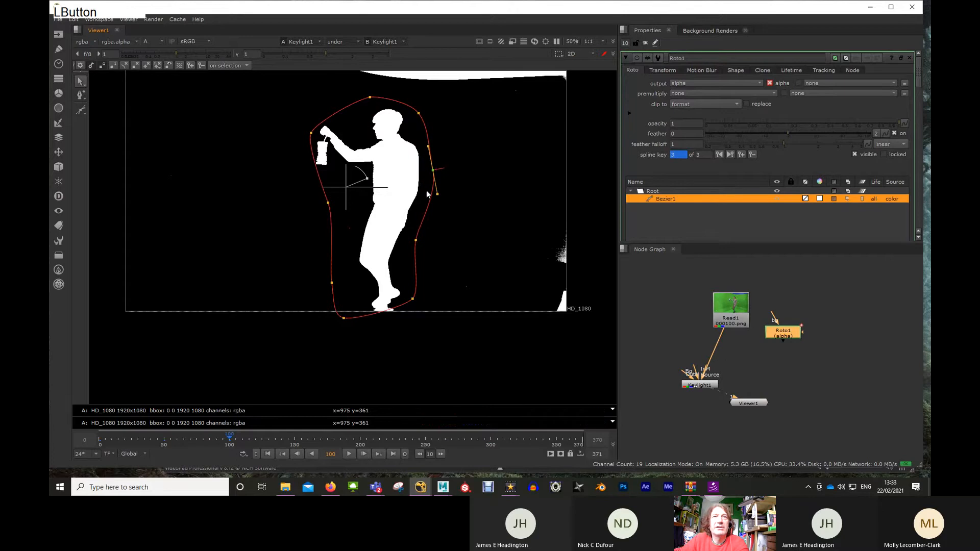
{"action": "left_click_drag", "start_coordinate": [416, 240], "coordinate": [421, 240]}
{"action": "left_click_drag", "start_coordinate": [412, 298], "coordinate": [416, 304]}
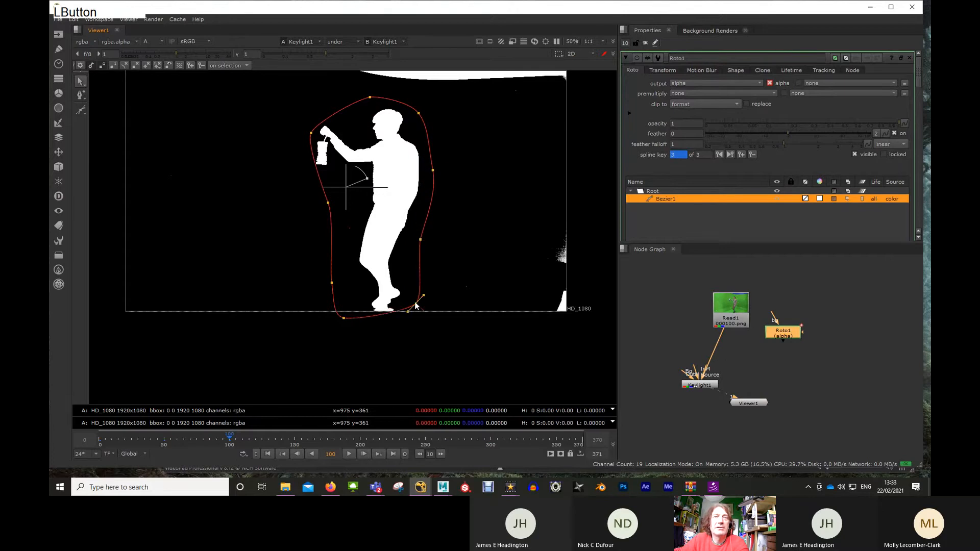
{"action": "left_click_drag", "start_coordinate": [344, 318], "coordinate": [347, 322]}
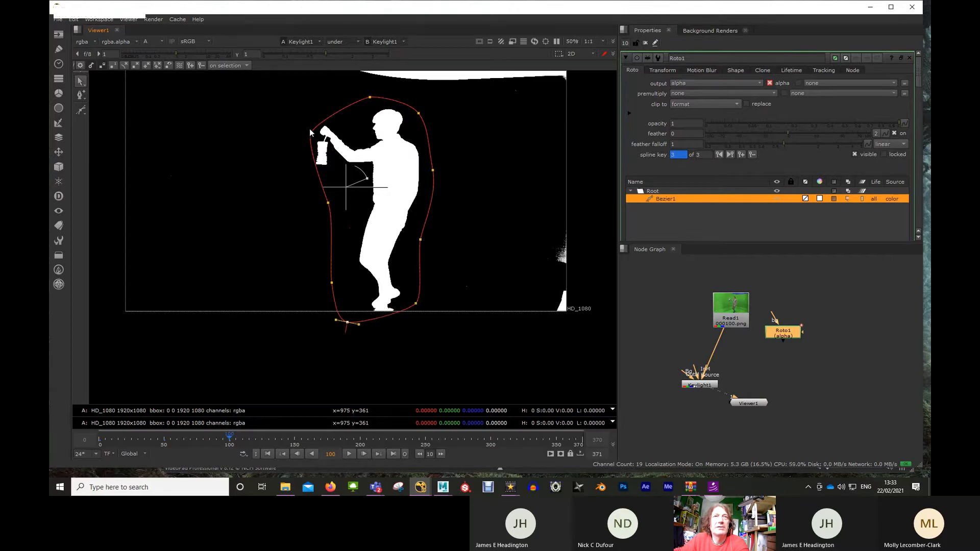
{"action": "left_click_drag", "start_coordinate": [311, 132], "coordinate": [302, 125]}
{"action": "left_click_drag", "start_coordinate": [327, 202], "coordinate": [311, 197]}
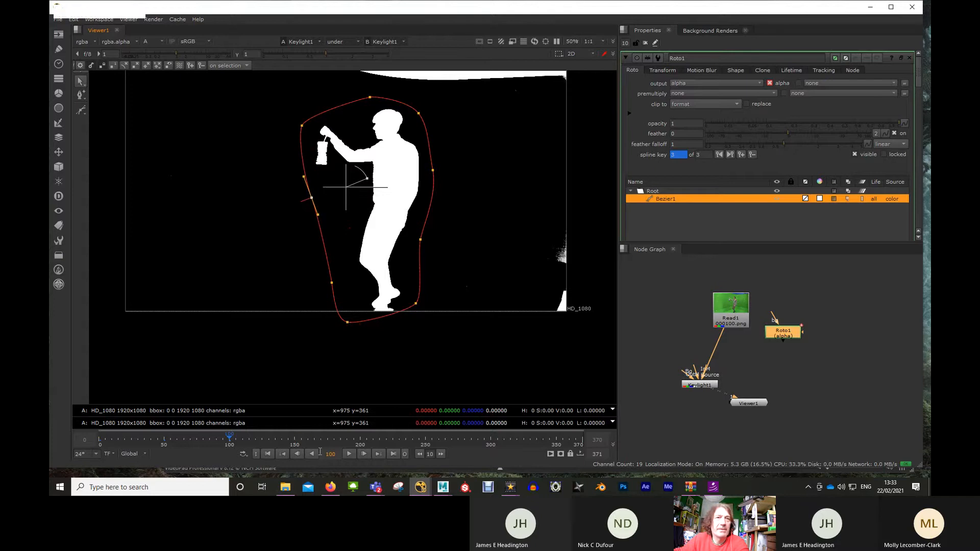
Step: At frame 150, shift the whole Bezier onto the figure and adjust its points around the lantern, front leg and lower edge
{"action": "left_click", "coordinate": [295, 442]}
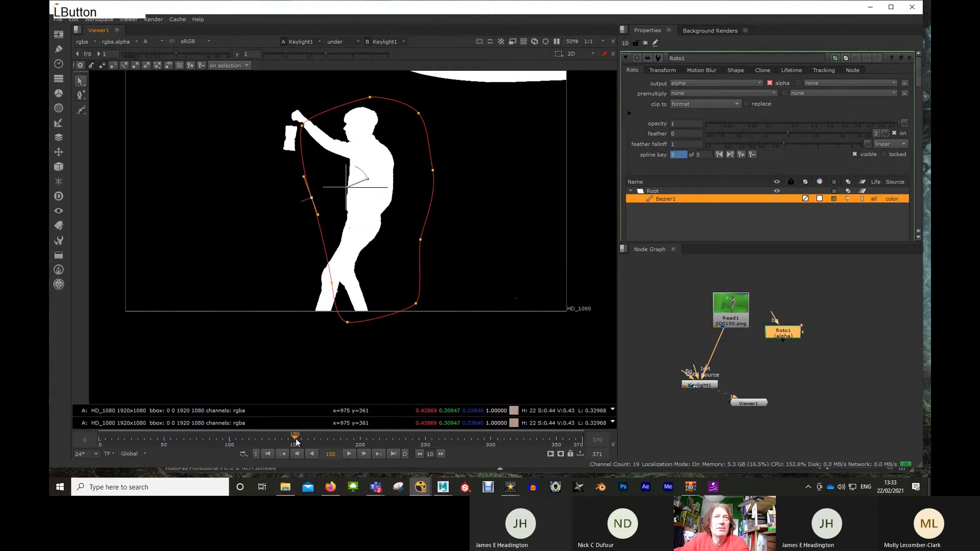
{"action": "left_click_drag", "start_coordinate": [483, 83], "coordinate": [215, 419]}
{"action": "left_click_drag", "start_coordinate": [345, 188], "coordinate": [319, 188]}
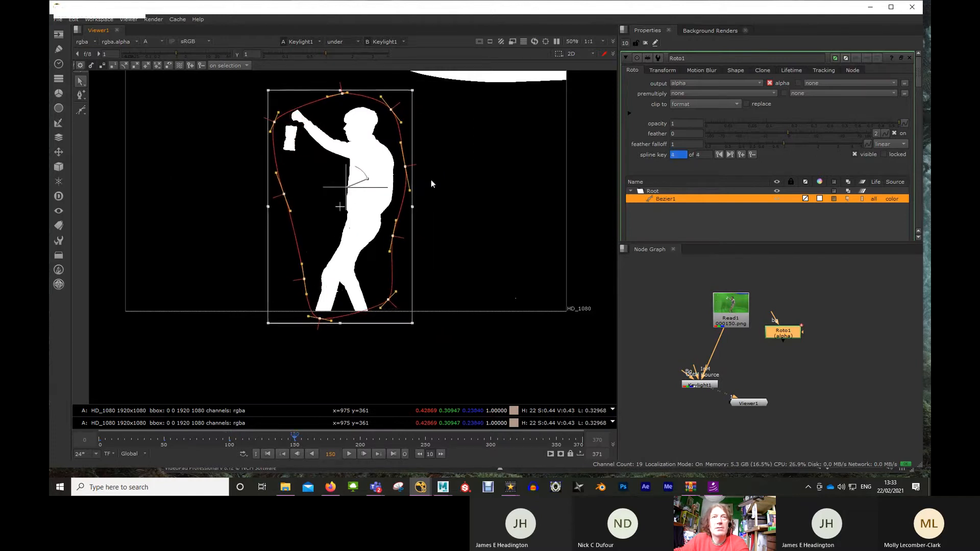
{"action": "left_click", "coordinate": [403, 307]}
{"action": "left_click_drag", "start_coordinate": [385, 300], "coordinate": [385, 317]}
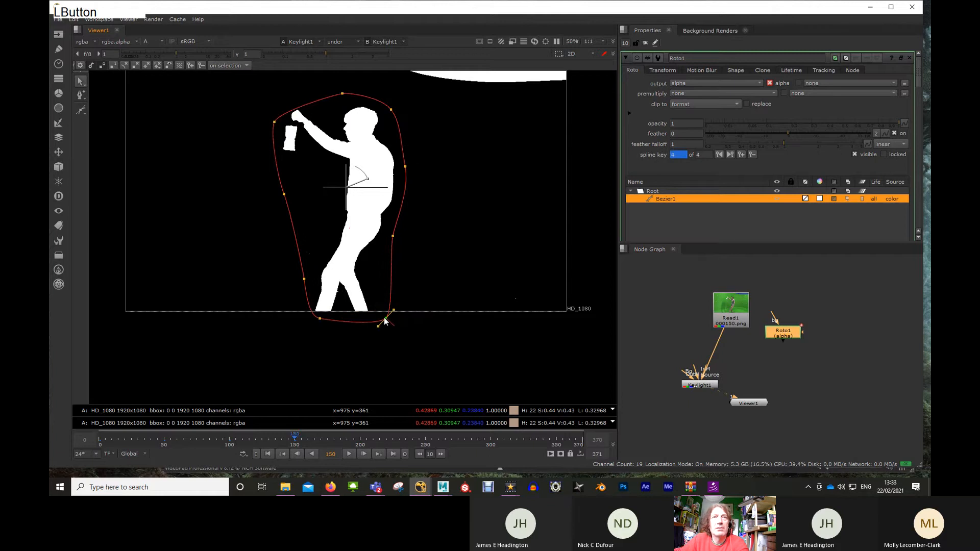
{"action": "left_click_drag", "start_coordinate": [274, 125], "coordinate": [269, 111]}
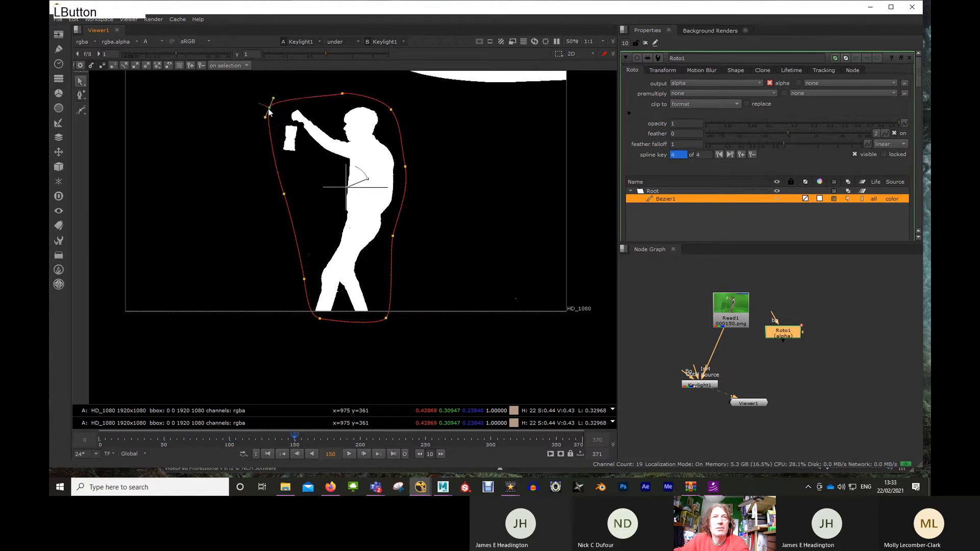
{"action": "left_click_drag", "start_coordinate": [284, 193], "coordinate": [280, 193]}
{"action": "left_click_drag", "start_coordinate": [305, 280], "coordinate": [302, 280]}
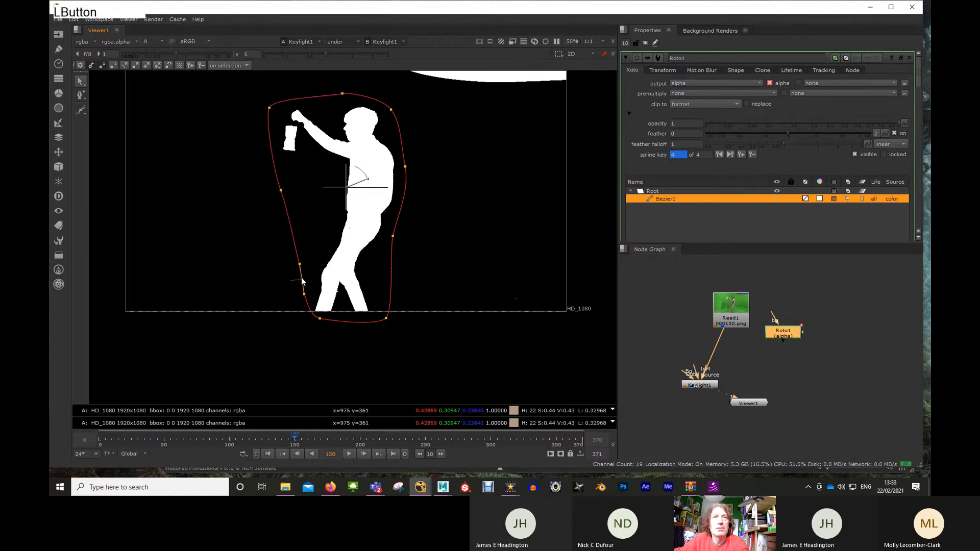
{"action": "left_click_drag", "start_coordinate": [318, 320], "coordinate": [306, 319]}
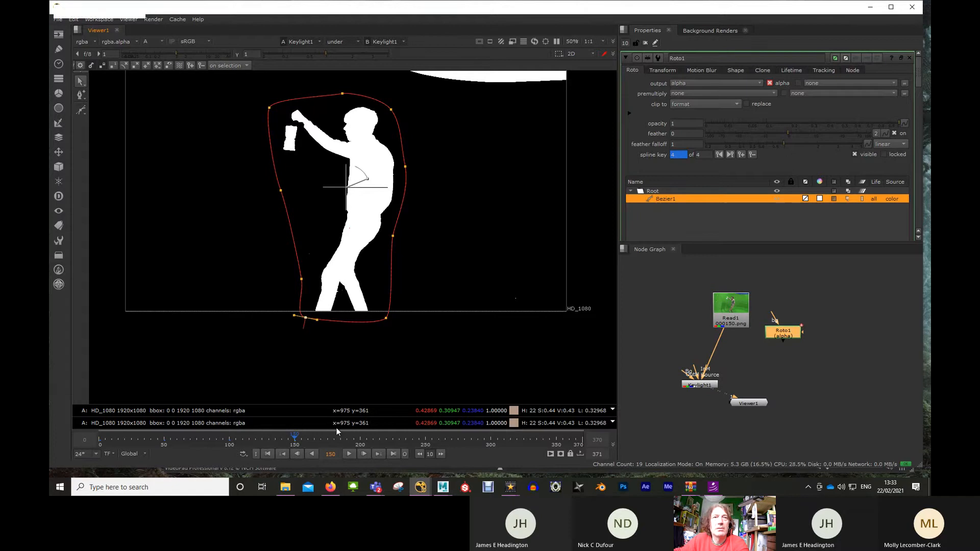
Step: At frame 200, reposition the Bezier over the figure and raise its top above the lifted arm and lantern
{"action": "left_click", "coordinate": [364, 453]}
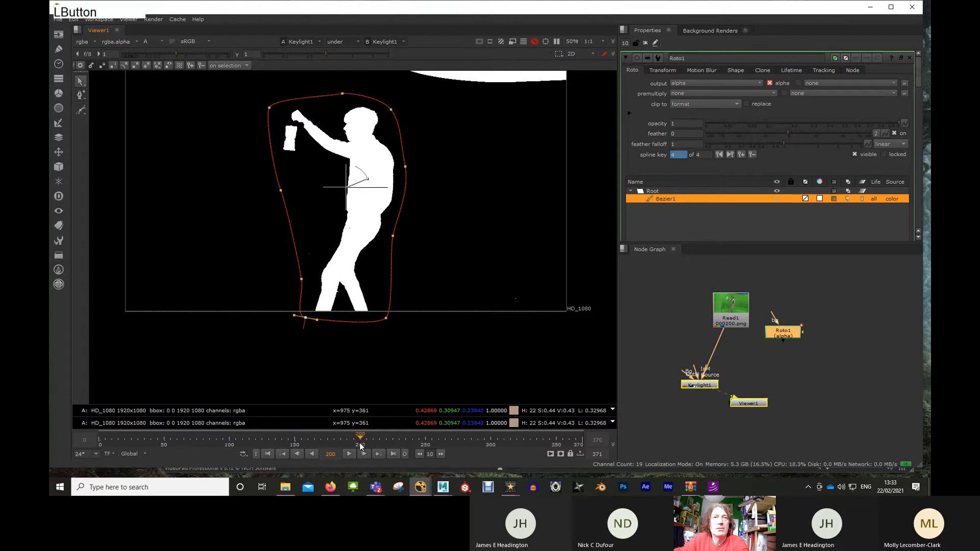
{"action": "middle_click_drag", "start_coordinate": [442, 138], "coordinate": [467, 203]}
{"action": "left_click_drag", "start_coordinate": [280, 118], "coordinate": [445, 193]}
{"action": "left_click_drag", "start_coordinate": [363, 174], "coordinate": [364, 147]}
{"action": "left_click", "coordinate": [364, 88]}
{"action": "left_click_drag", "start_coordinate": [295, 144], "coordinate": [302, 177]}
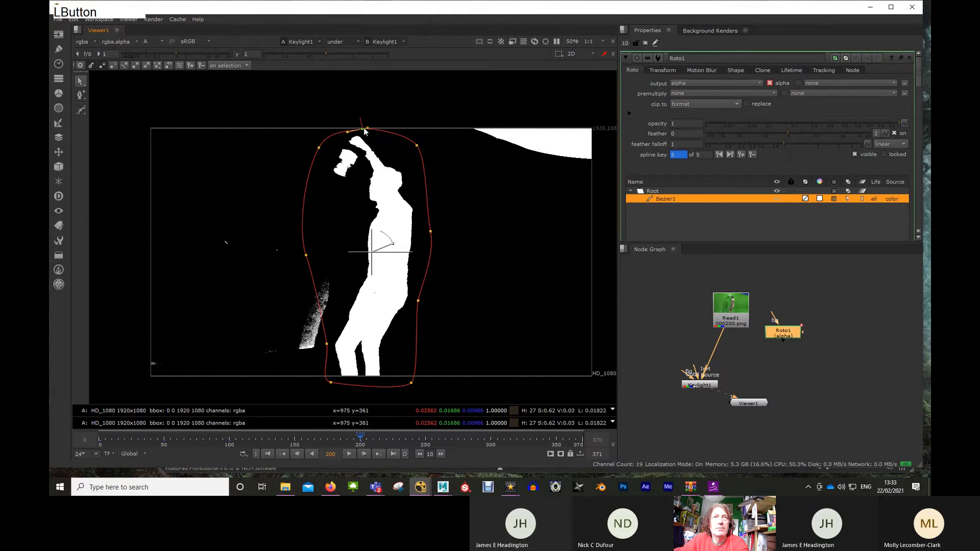
Step: At frame 200, tighten the Bezier points above the lifted arm and down along the figure's back
{"action": "left_click_drag", "start_coordinate": [364, 128], "coordinate": [345, 132]}
{"action": "left_click_drag", "start_coordinate": [418, 145], "coordinate": [422, 171]}
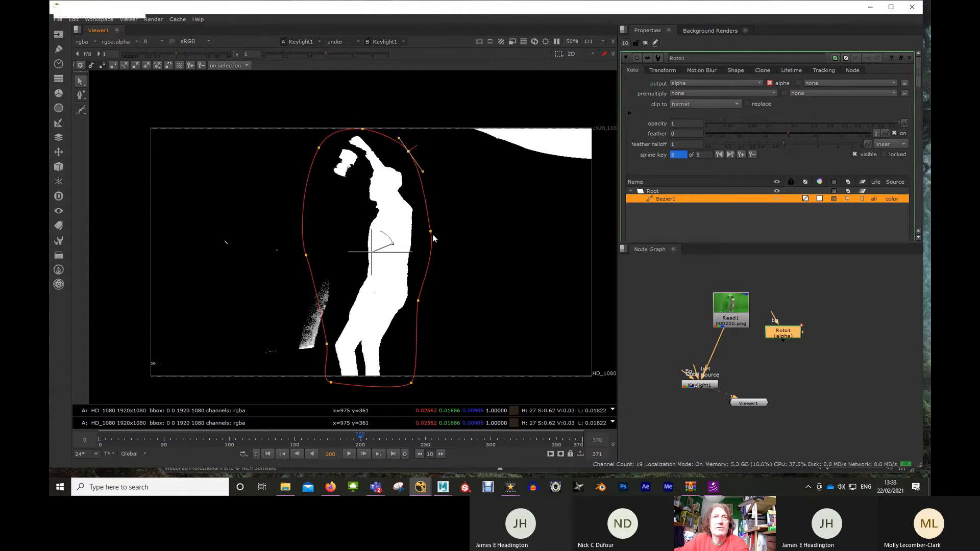
{"action": "left_click_drag", "start_coordinate": [430, 231], "coordinate": [427, 220]}
{"action": "left_click", "coordinate": [418, 302]}
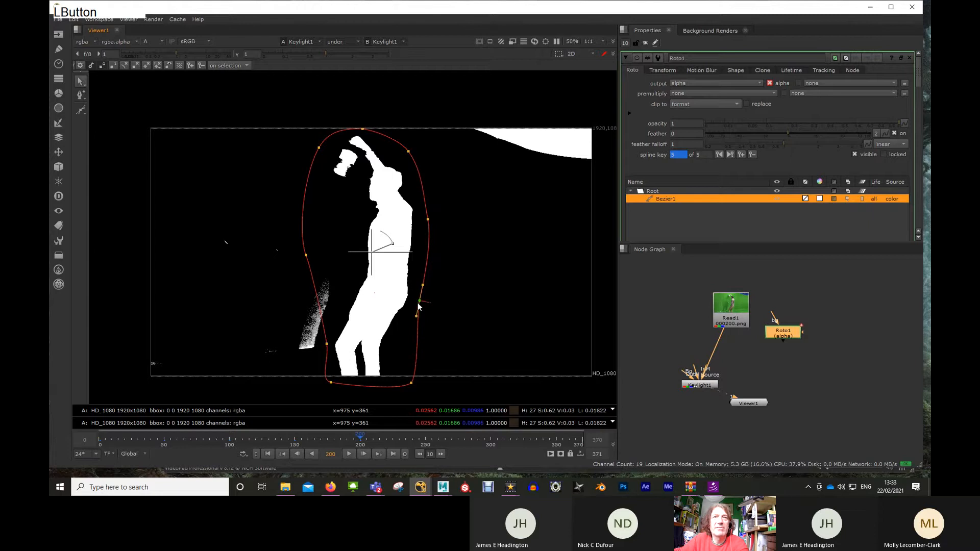
Step: Pull the frame 200 Bezier points in along the front of the body and around the front foot
{"action": "left_click_drag", "start_coordinate": [331, 382], "coordinate": [345, 388]}
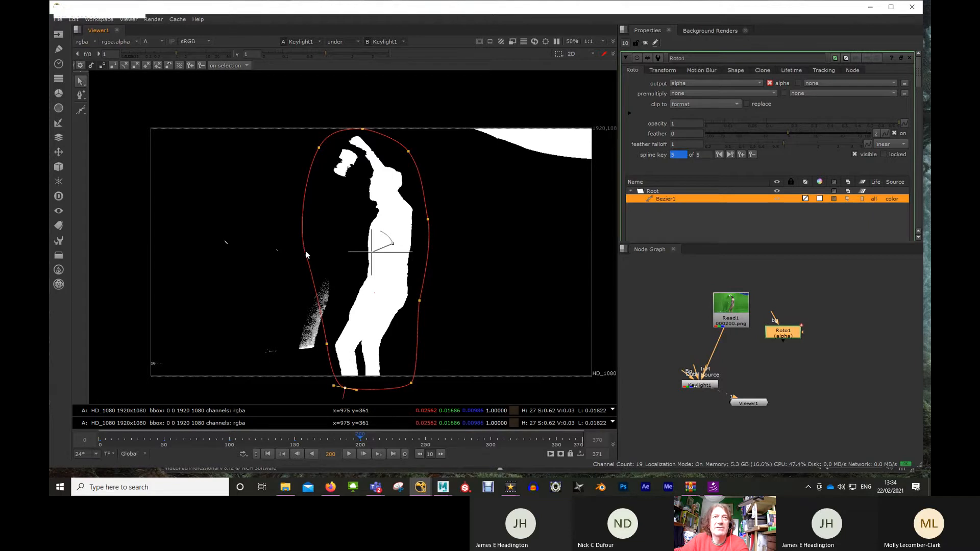
{"action": "left_click_drag", "start_coordinate": [305, 255], "coordinate": [342, 260]}
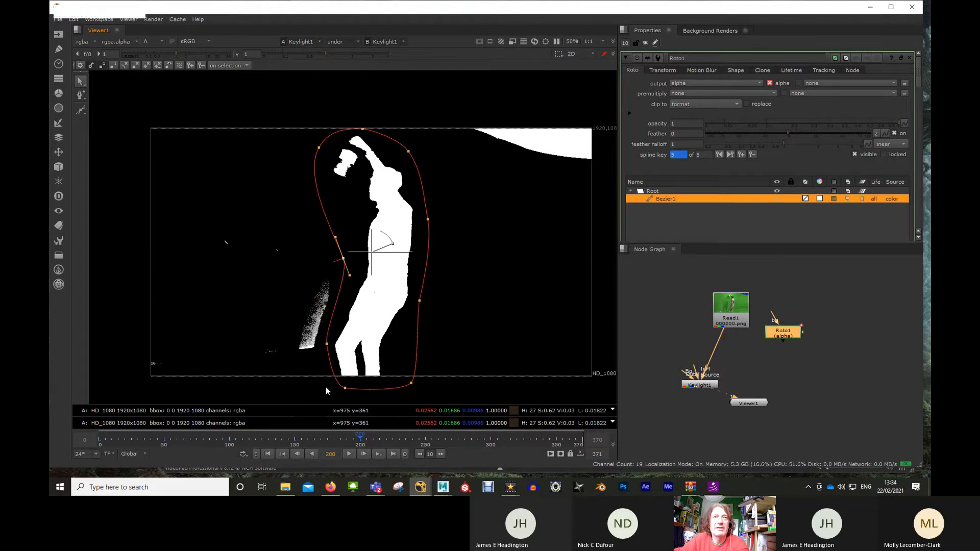
{"action": "left_click", "coordinate": [327, 344]}
{"action": "left_click_drag", "start_coordinate": [345, 388], "coordinate": [339, 388]}
{"action": "left_click_drag", "start_coordinate": [325, 344], "coordinate": [326, 345]}
{"action": "left_click", "coordinate": [344, 258]}
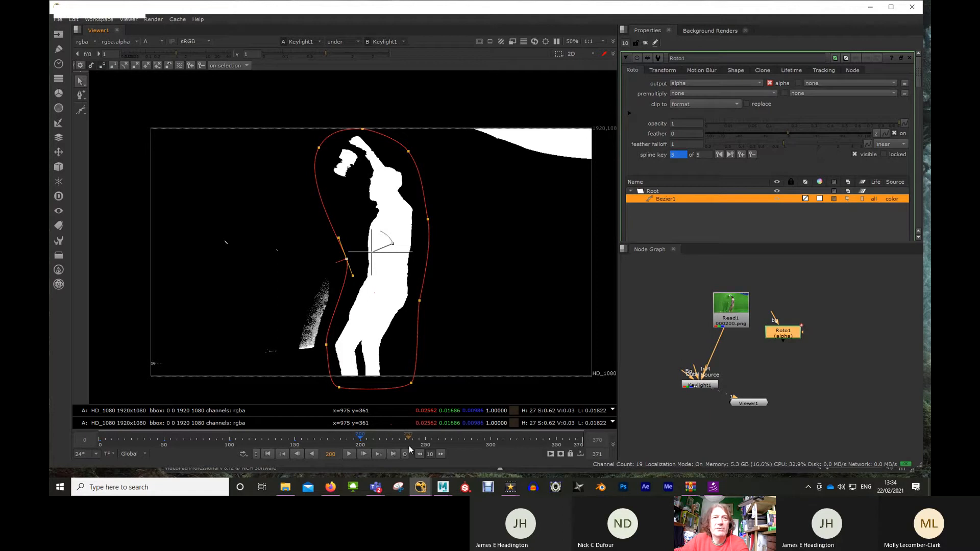
Step: At frame 249, shift the whole Bezier onto the figure and move its lower points to clear the back leg
{"action": "left_click", "coordinate": [425, 447]}
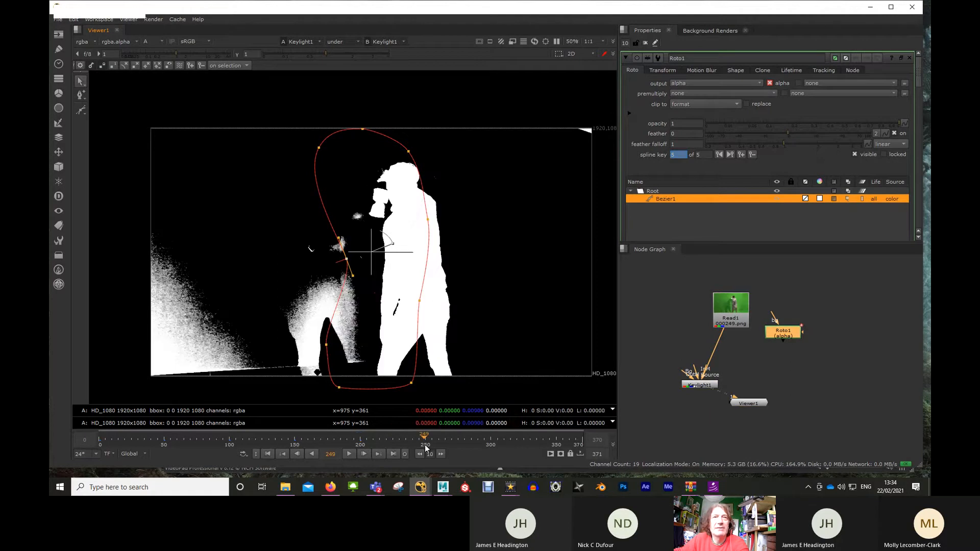
{"action": "left_click_drag", "start_coordinate": [267, 93], "coordinate": [504, 394]}
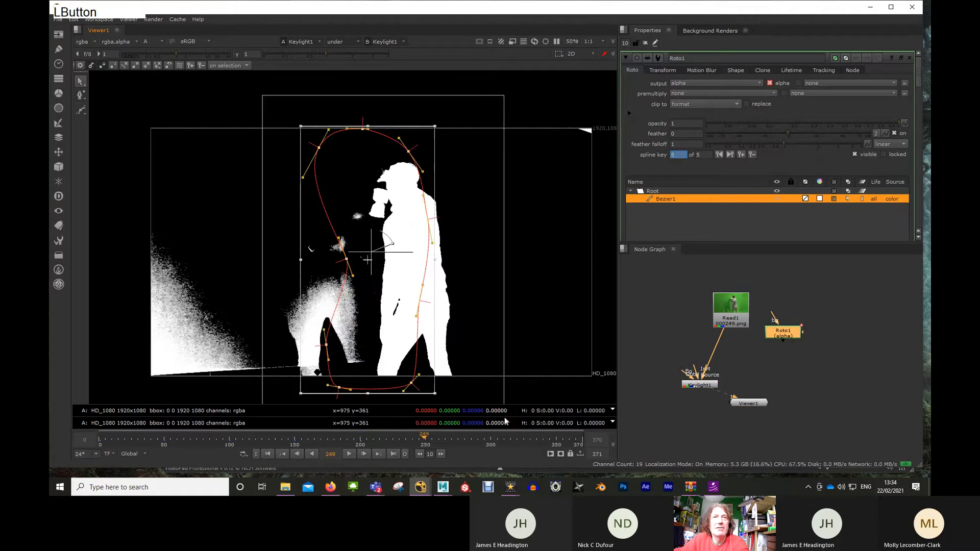
{"action": "left_click_drag", "start_coordinate": [400, 254], "coordinate": [402, 255]}
{"action": "left_click", "coordinate": [525, 297]}
{"action": "left_click_drag", "start_coordinate": [445, 381], "coordinate": [463, 386]}
{"action": "left_click_drag", "start_coordinate": [453, 307], "coordinate": [465, 318]}
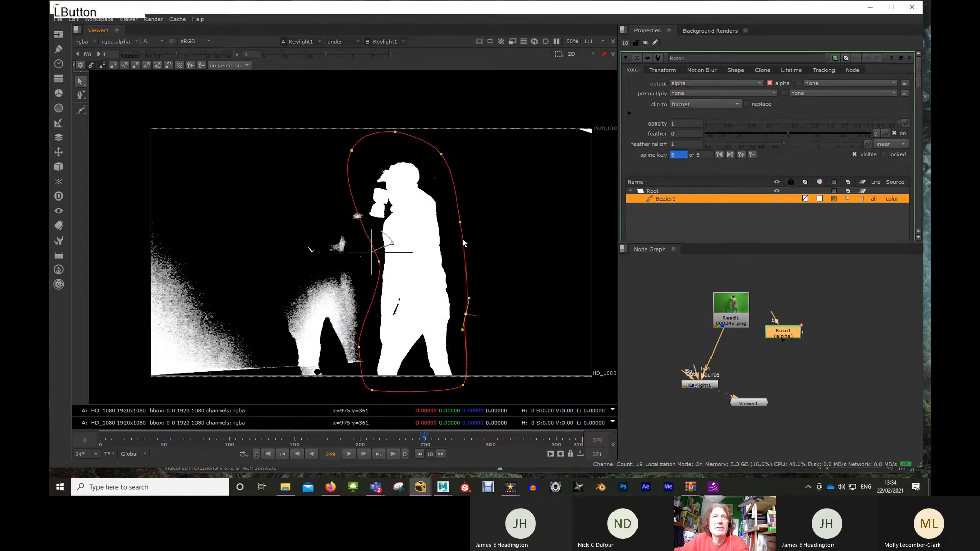
Step: Tighten the frame 249 Bezier around the head, lantern and front of the body, excluding the noise in front
{"action": "left_click", "coordinate": [440, 154]}
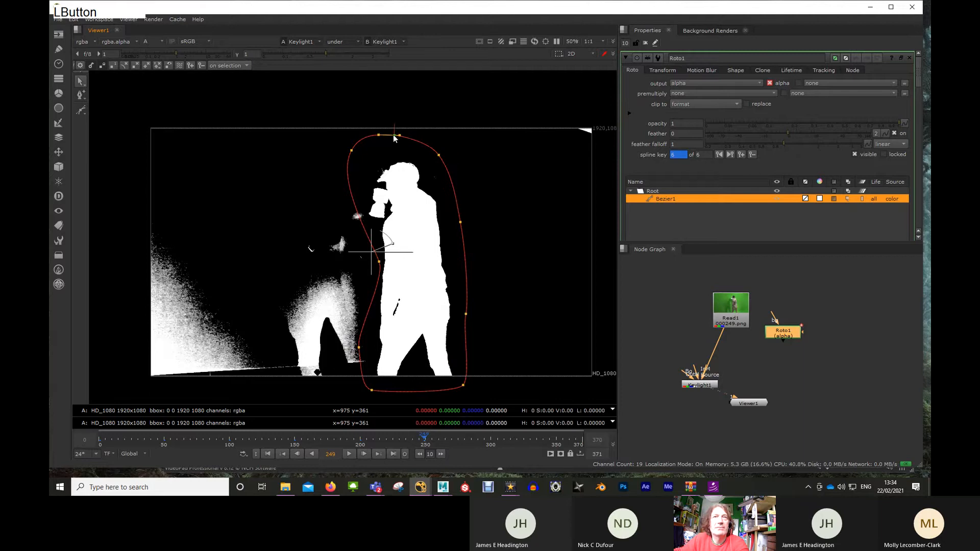
{"action": "left_click_drag", "start_coordinate": [379, 265], "coordinate": [373, 266]}
{"action": "mouse_move", "coordinate": [359, 347]}
{"action": "left_mouse_down"}
{"action": "mouse_move", "coordinate": [369, 349]}
{"action": "mouse_move", "coordinate": [373, 332]}
{"action": "mouse_move", "coordinate": [369, 365]}
{"action": "mouse_move", "coordinate": [370, 345]}
{"action": "left_mouse_up"}
{"action": "left_click", "coordinate": [370, 260]}
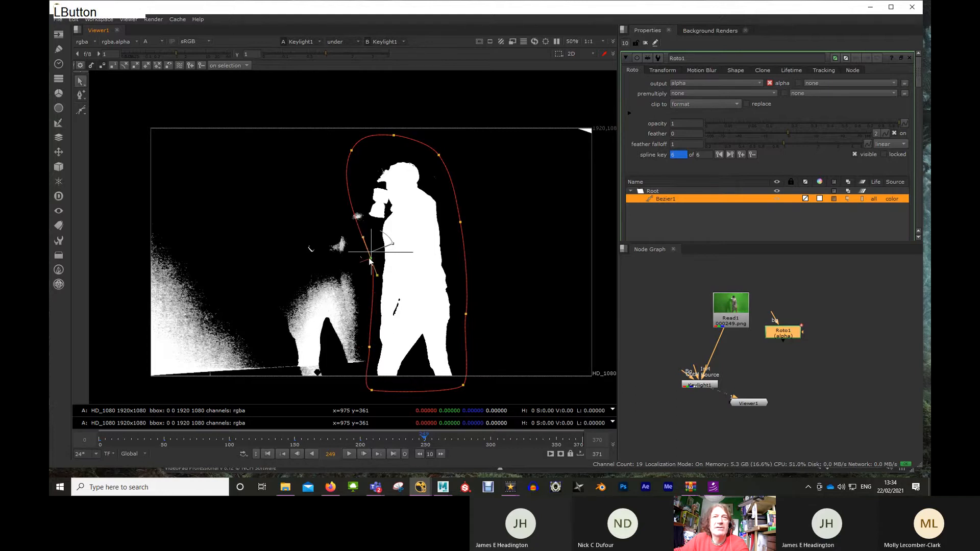
{"action": "left_click_drag", "start_coordinate": [363, 238], "coordinate": [366, 237]}
{"action": "left_click_drag", "start_coordinate": [351, 152], "coordinate": [359, 155]}
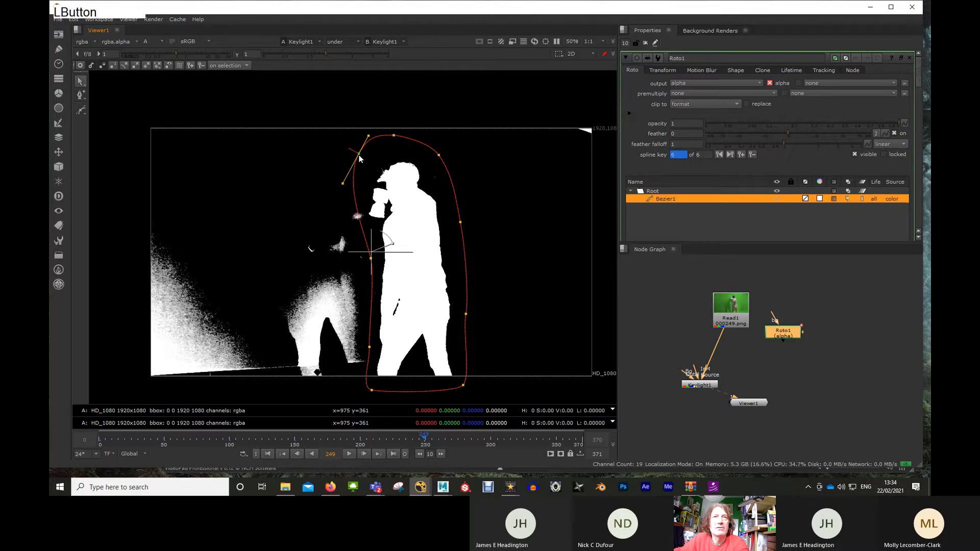
{"action": "left_click", "coordinate": [372, 259]}
{"action": "left_click_drag", "start_coordinate": [360, 154], "coordinate": [398, 140]}
{"action": "left_click", "coordinate": [439, 156]}
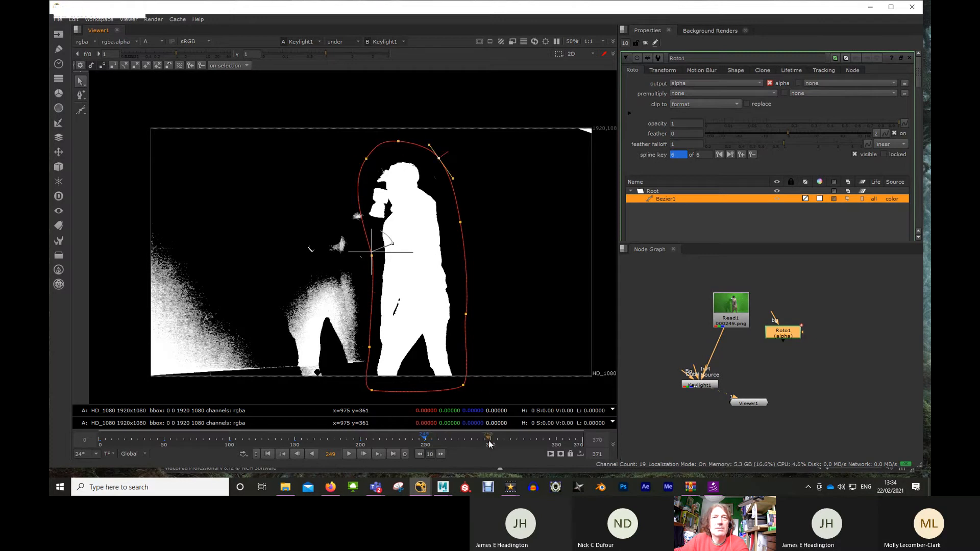
Step: At frame 300, shift the whole Bezier toward the hanging arm, then move its top points over the head and raised hand
{"action": "left_click", "coordinate": [490, 442]}
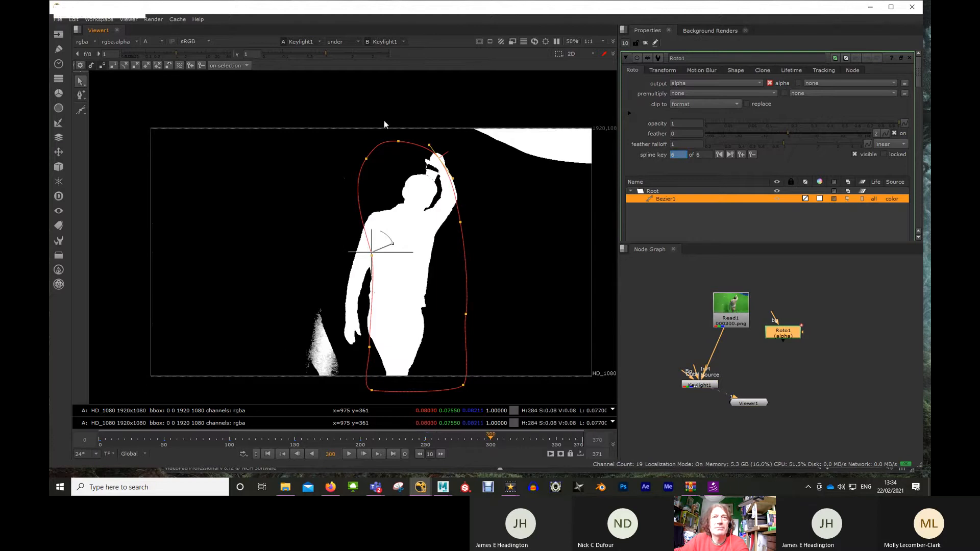
{"action": "left_click_drag", "start_coordinate": [377, 131], "coordinate": [479, 414]}
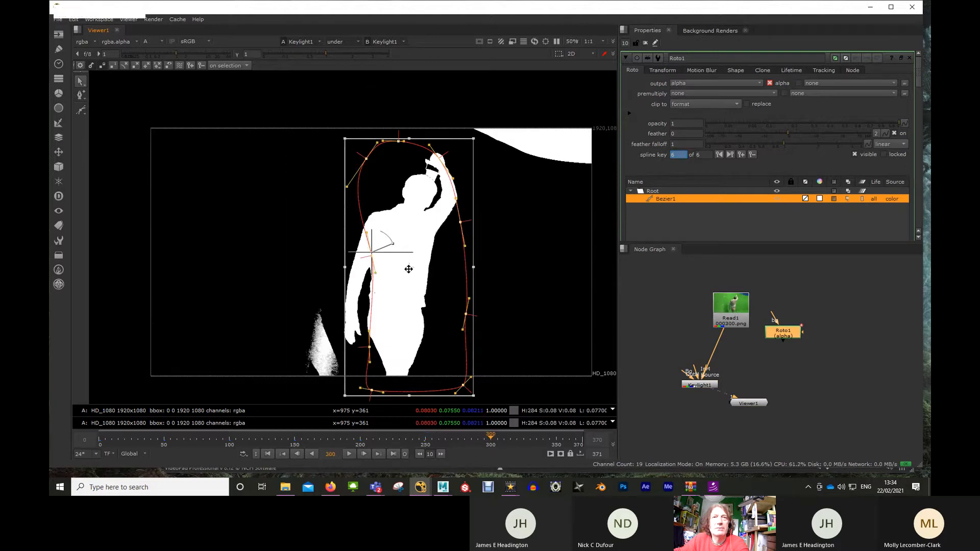
{"action": "left_click_drag", "start_coordinate": [407, 267], "coordinate": [385, 265]}
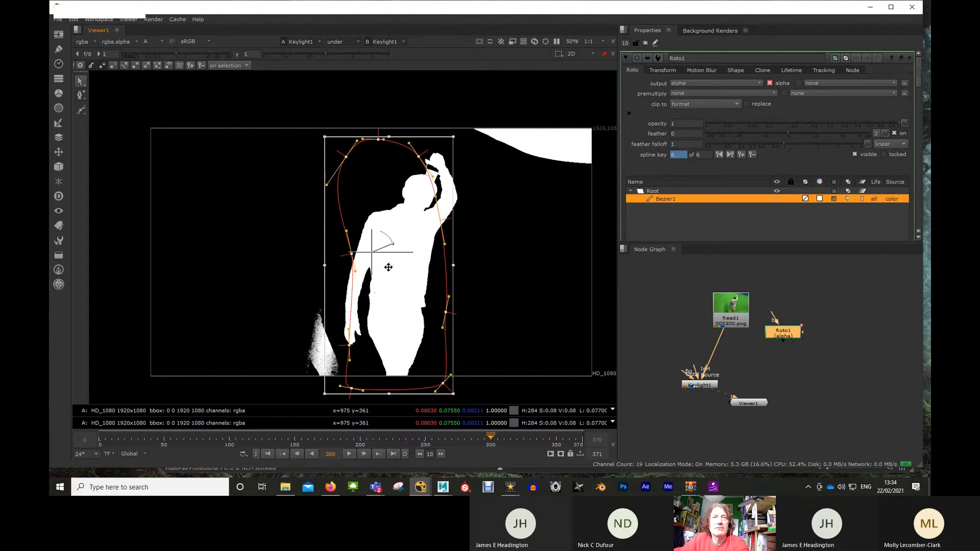
{"action": "left_click", "coordinate": [503, 281]}
{"action": "left_click_drag", "start_coordinate": [322, 128], "coordinate": [470, 198]}
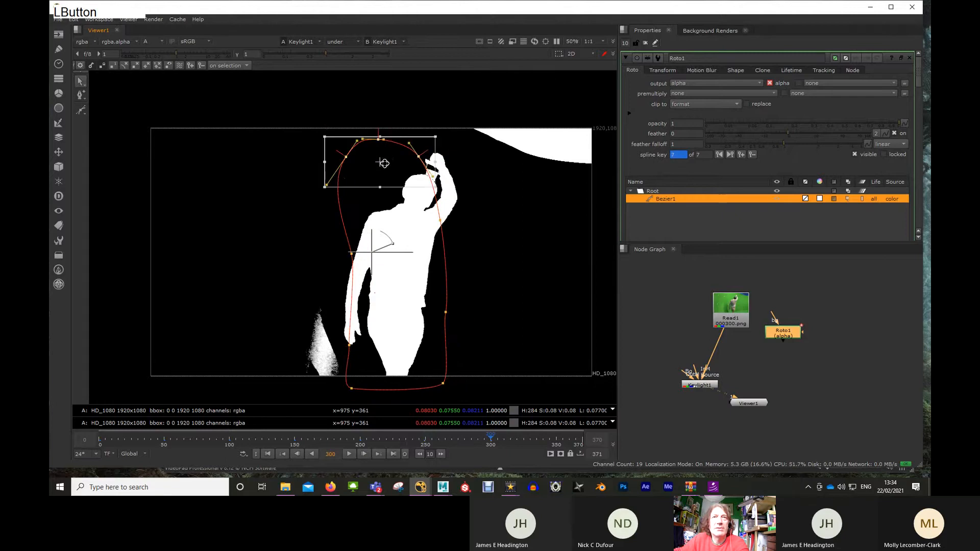
{"action": "left_click_drag", "start_coordinate": [383, 161], "coordinate": [425, 162]}
{"action": "left_click", "coordinate": [473, 233]}
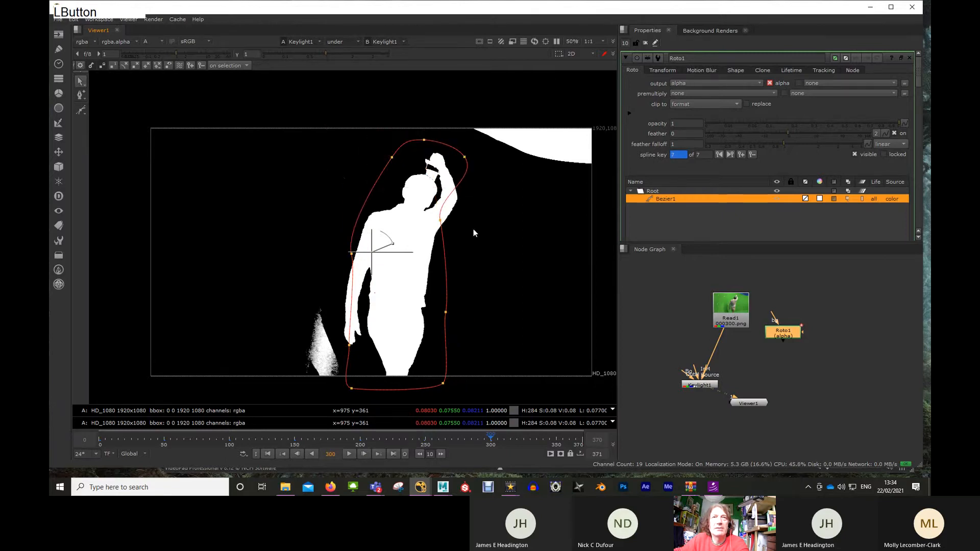
Step: Reshape the frame 300 Bezier around the raised elbow, the hanging arm and hand, and the lower corners
{"action": "left_click_drag", "start_coordinate": [439, 220], "coordinate": [469, 199]}
{"action": "left_click_drag", "start_coordinate": [351, 253], "coordinate": [343, 253]}
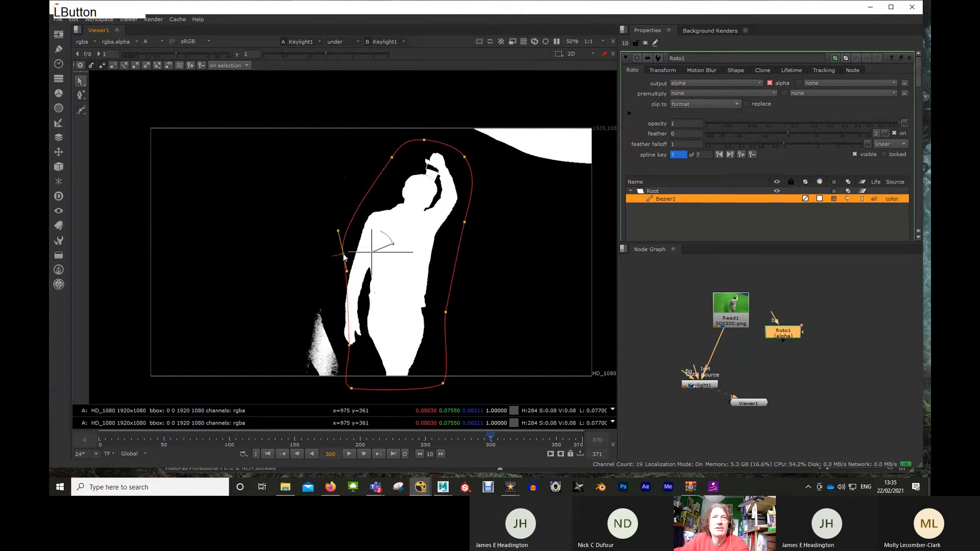
{"action": "left_click", "coordinate": [347, 345]}
{"action": "left_click_drag", "start_coordinate": [347, 345], "coordinate": [345, 346]}
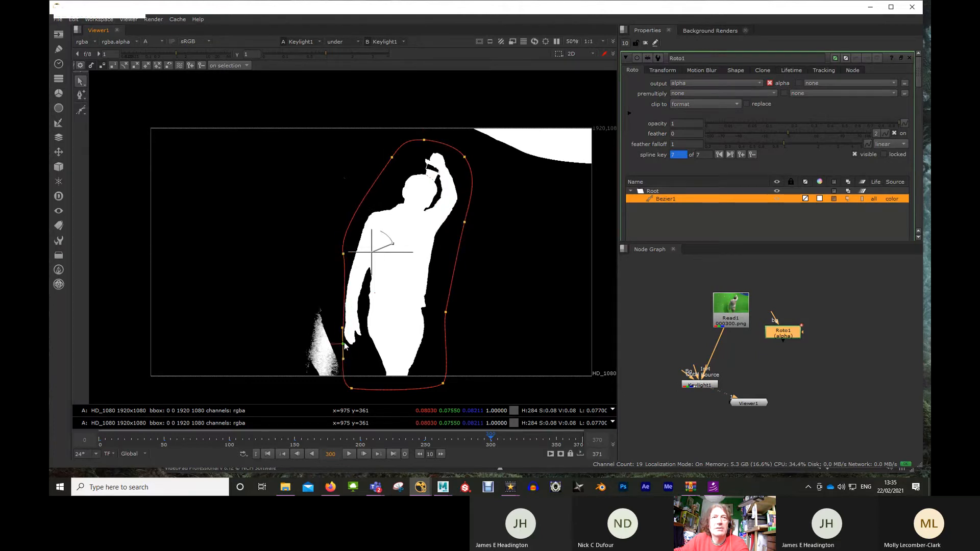
{"action": "left_click_drag", "start_coordinate": [350, 386], "coordinate": [367, 388]}
{"action": "left_click_drag", "start_coordinate": [340, 344], "coordinate": [335, 329]}
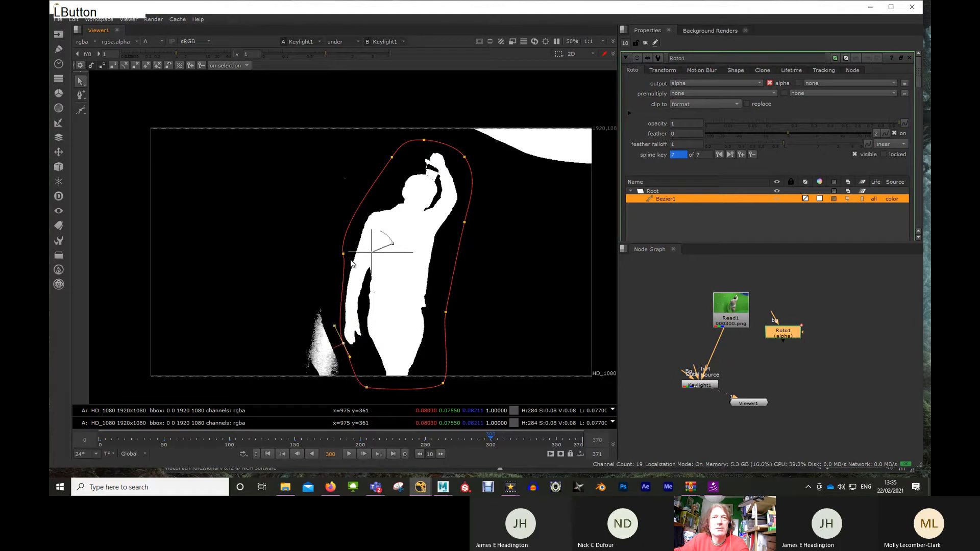
{"action": "left_click_drag", "start_coordinate": [343, 254], "coordinate": [331, 283]}
{"action": "left_click", "coordinate": [343, 345]}
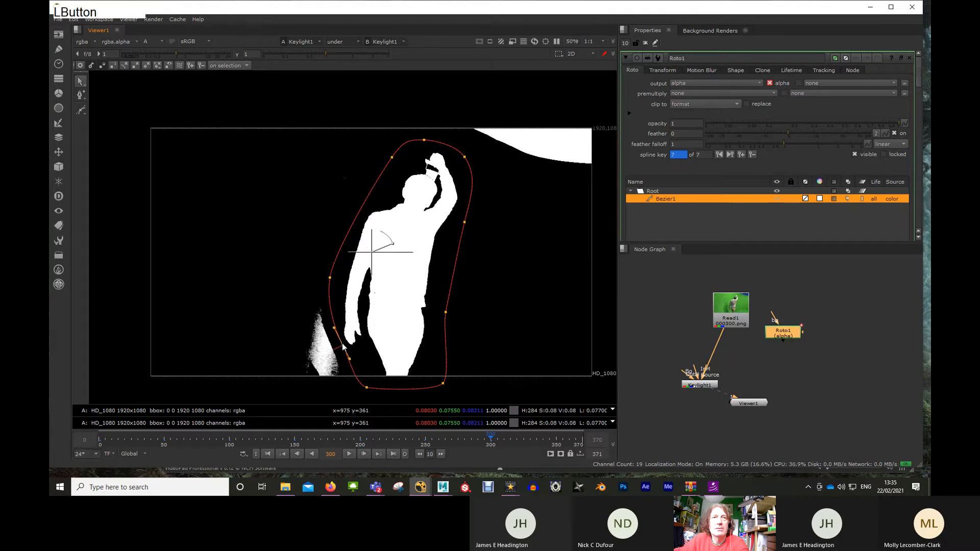
{"action": "left_click", "coordinate": [442, 383]}
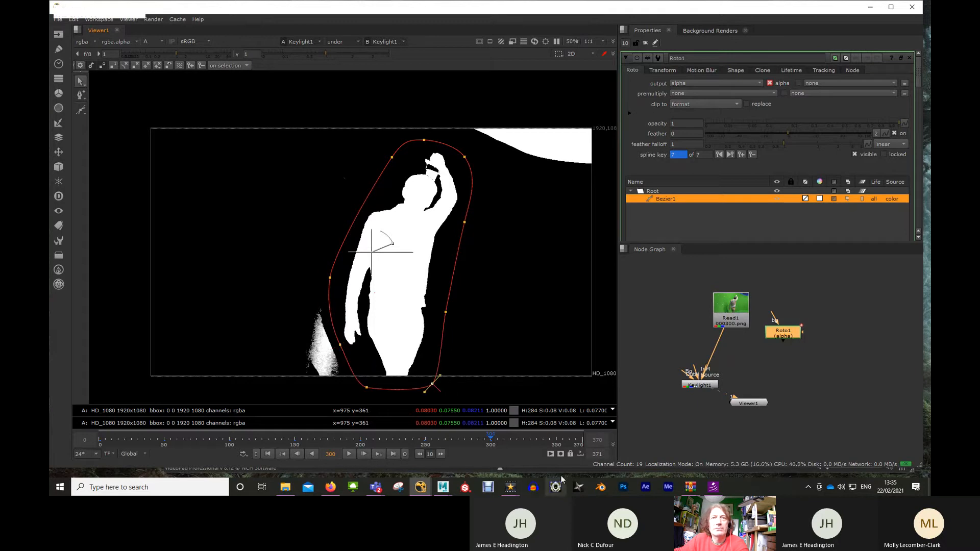
Step: At frame 349, widen the Bezier around the hanging arm, the nearby leg and that side of the head
{"action": "left_click", "coordinate": [555, 442]}
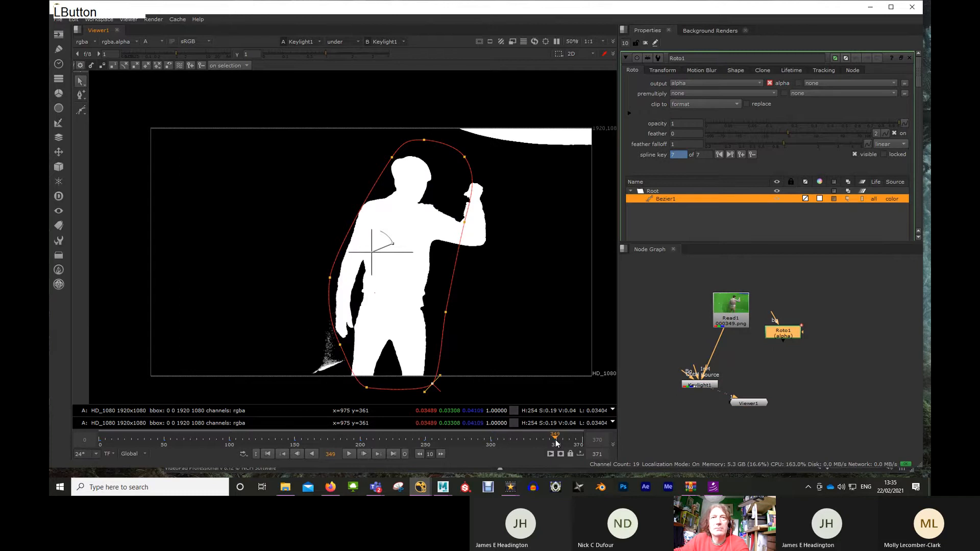
{"action": "left_click", "coordinate": [338, 346]}
{"action": "left_click_drag", "start_coordinate": [335, 343], "coordinate": [324, 280]}
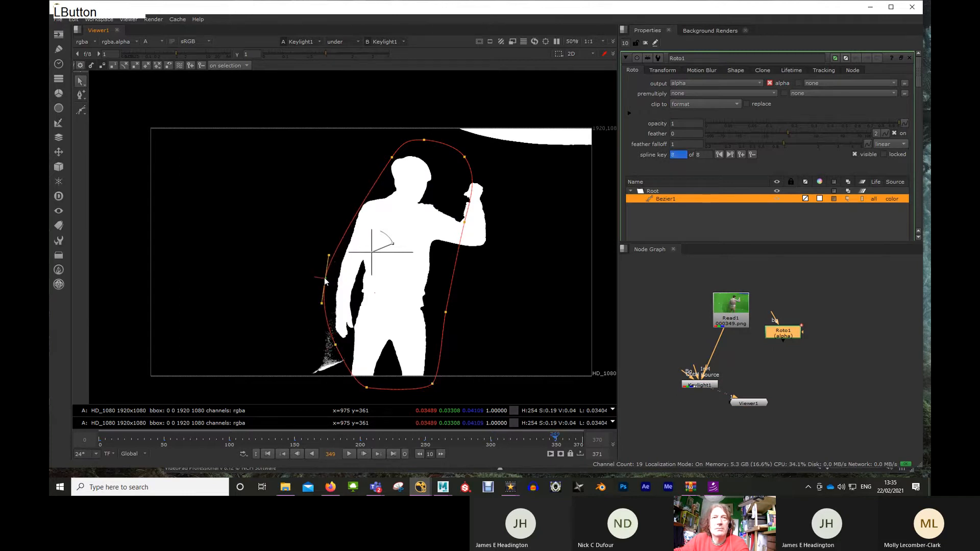
{"action": "left_click_drag", "start_coordinate": [371, 389], "coordinate": [351, 389]}
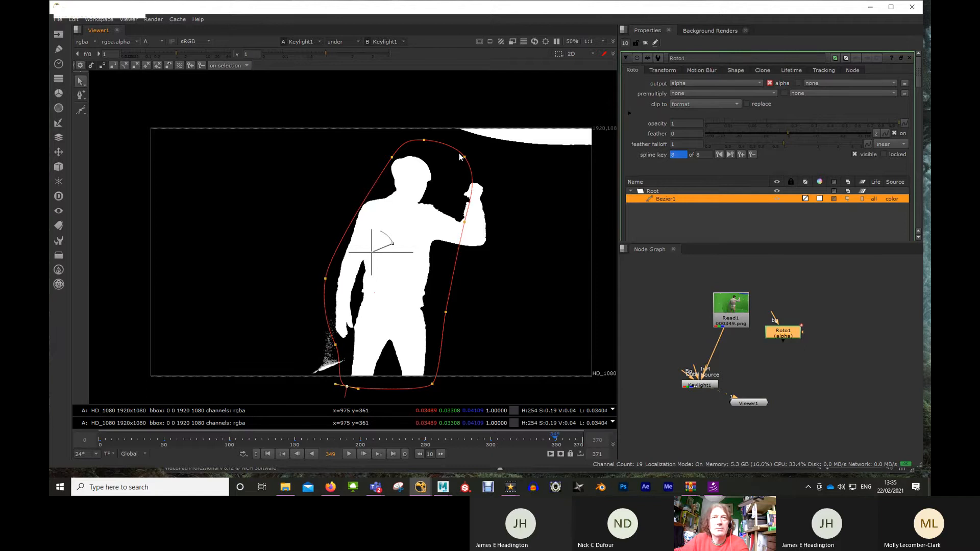
{"action": "left_click_drag", "start_coordinate": [395, 161], "coordinate": [379, 163]}
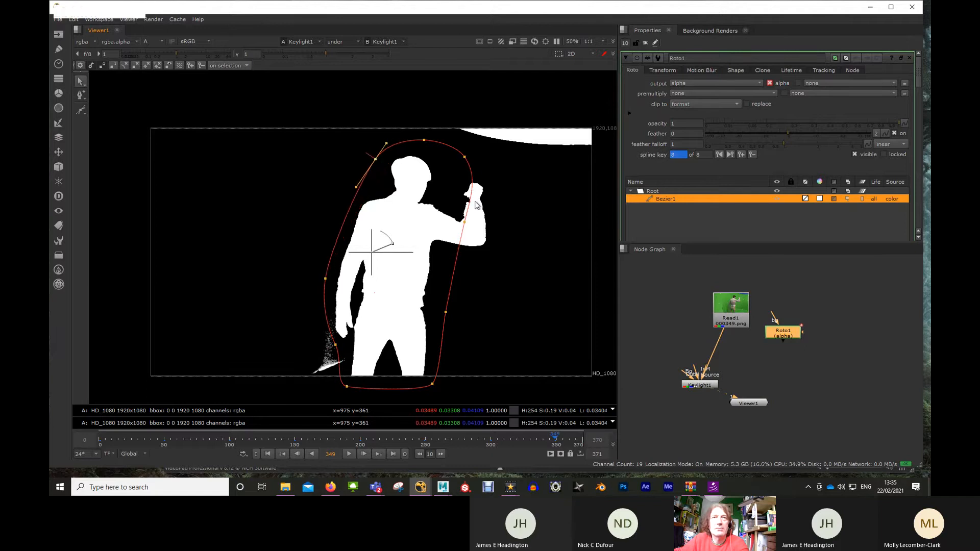
Step: Extend the frame 349 Bezier around the bent raised arm and loosen it beside the hip and leg below
{"action": "left_click", "coordinate": [492, 200]}
{"action": "left_click_drag", "start_coordinate": [465, 159], "coordinate": [495, 164]}
{"action": "left_click_drag", "start_coordinate": [465, 223], "coordinate": [503, 241]}
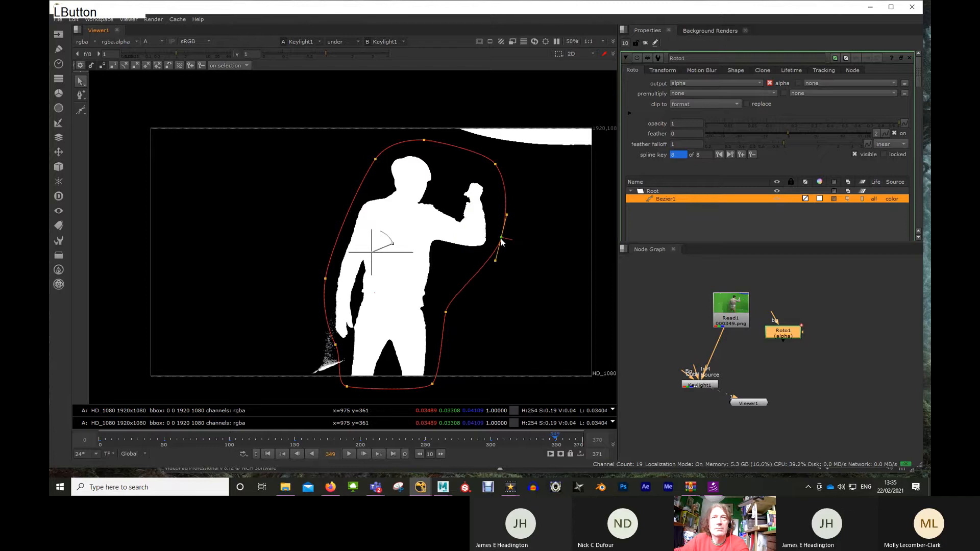
{"action": "left_click_drag", "start_coordinate": [447, 314], "coordinate": [452, 317]}
{"action": "left_click_drag", "start_coordinate": [432, 384], "coordinate": [439, 384]}
Step: At frame 369, extend the Bezier's lower corner and side points outward to enclose the extended arm and hand
{"action": "left_click_drag", "start_coordinate": [553, 441], "coordinate": [581, 441]}
{"action": "left_click_drag", "start_coordinate": [347, 386], "coordinate": [312, 388]}
{"action": "left_click_drag", "start_coordinate": [336, 348], "coordinate": [277, 353]}
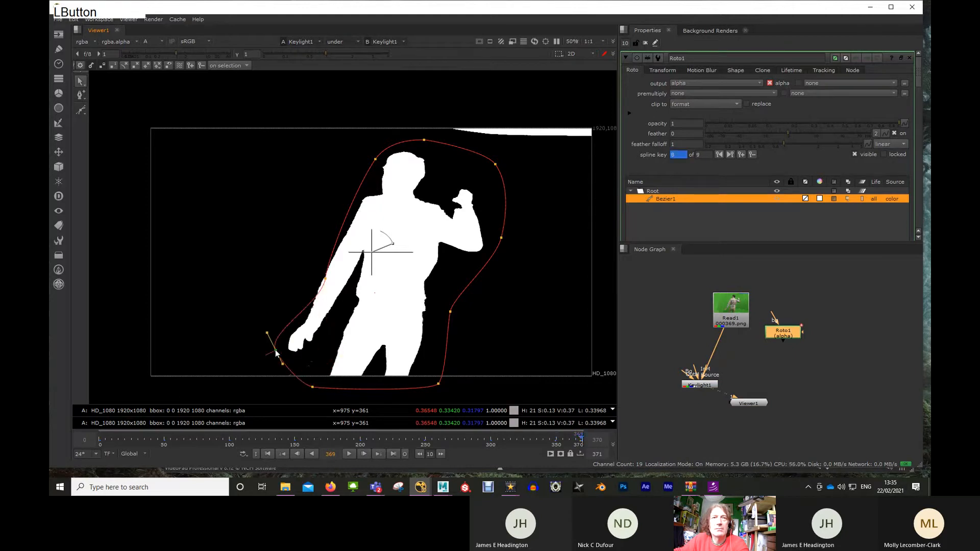
{"action": "left_click_drag", "start_coordinate": [325, 279], "coordinate": [297, 299]}
Step: Refine the frame 369 Bezier points around the head and the bent raised arm
{"action": "left_click_drag", "start_coordinate": [375, 160], "coordinate": [369, 155]}
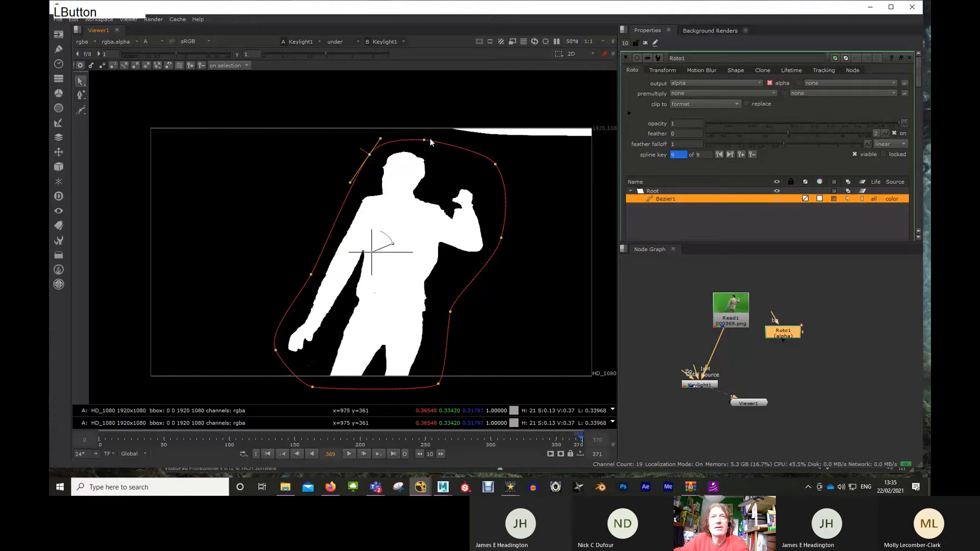
{"action": "left_click_drag", "start_coordinate": [425, 140], "coordinate": [423, 138]}
{"action": "left_click_drag", "start_coordinate": [495, 163], "coordinate": [476, 164]}
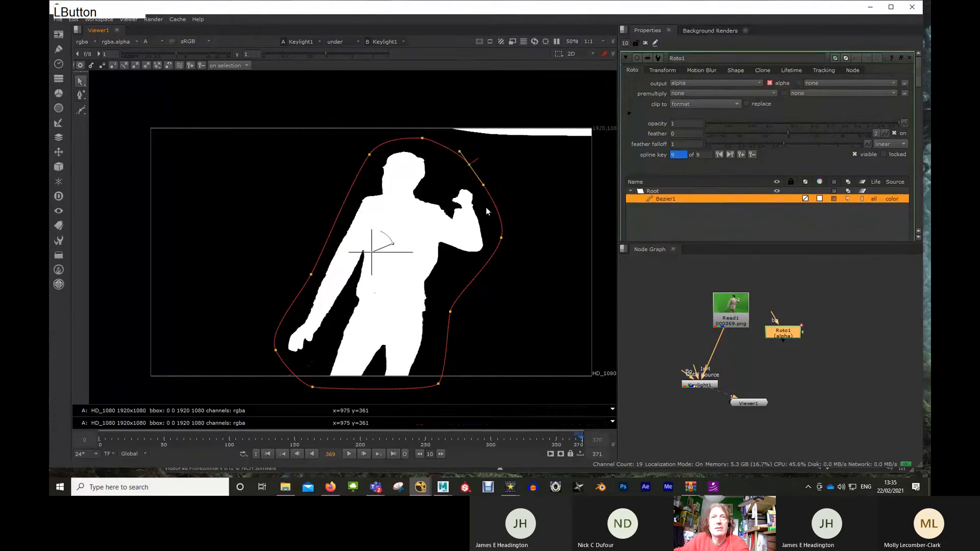
{"action": "left_click_drag", "start_coordinate": [502, 238], "coordinate": [495, 248]}
{"action": "left_click", "coordinate": [449, 316]}
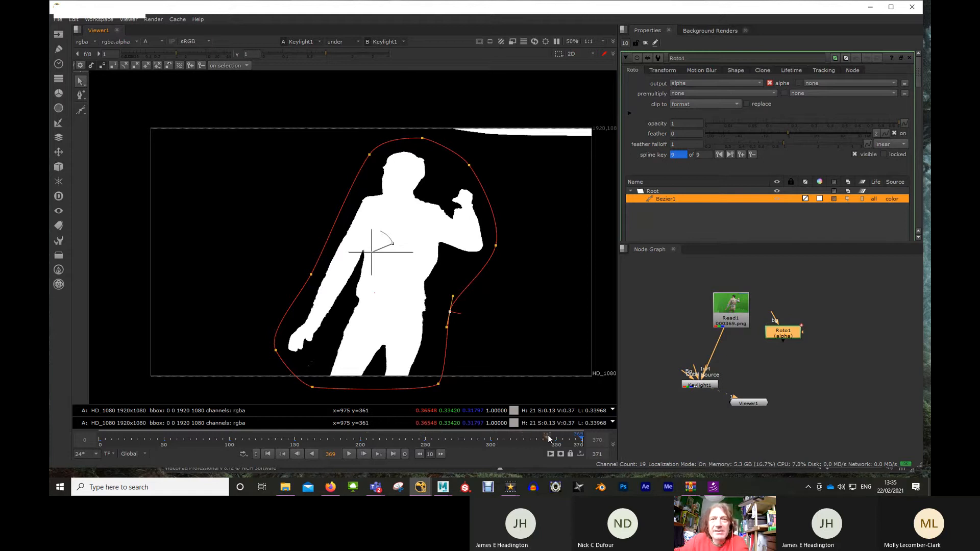
Step: At frame 360, widen the Bezier around the lowered hand and forearm and lower its point beside the bent elbow
{"action": "left_click", "coordinate": [570, 442]}
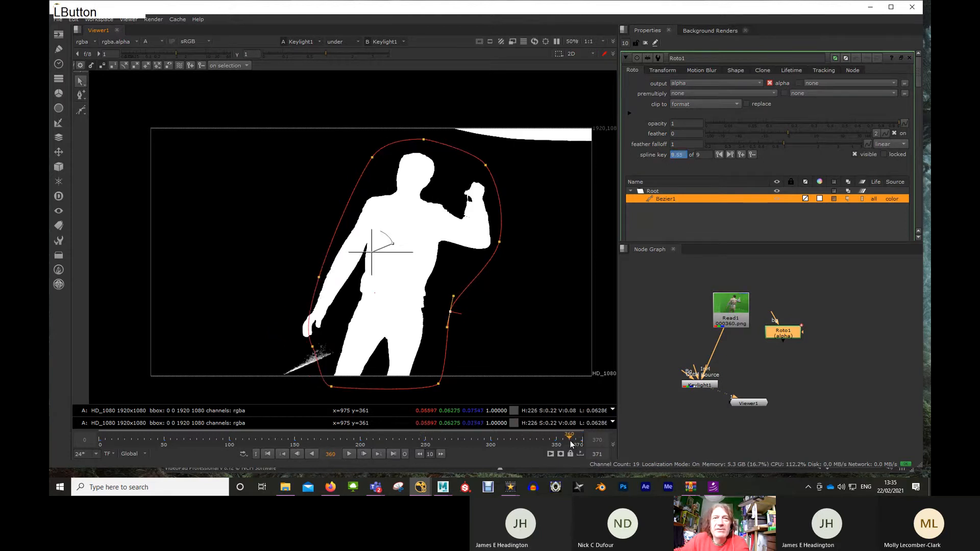
{"action": "left_click_drag", "start_coordinate": [312, 347], "coordinate": [299, 346]}
{"action": "left_click_drag", "start_coordinate": [320, 277], "coordinate": [308, 281]}
{"action": "left_click_drag", "start_coordinate": [300, 347], "coordinate": [298, 349]}
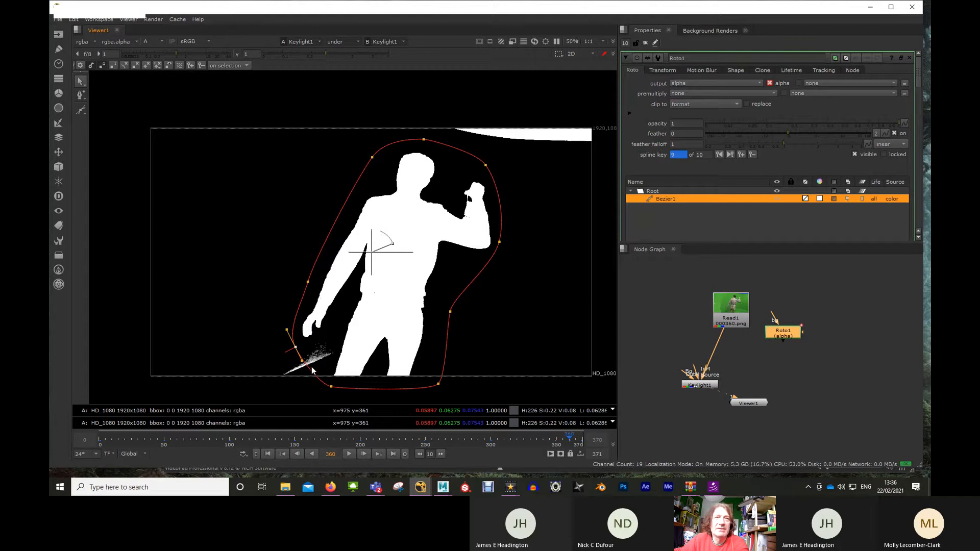
{"action": "left_click_drag", "start_coordinate": [297, 351], "coordinate": [293, 348]}
{"action": "left_click_drag", "start_coordinate": [499, 242], "coordinate": [499, 252]}
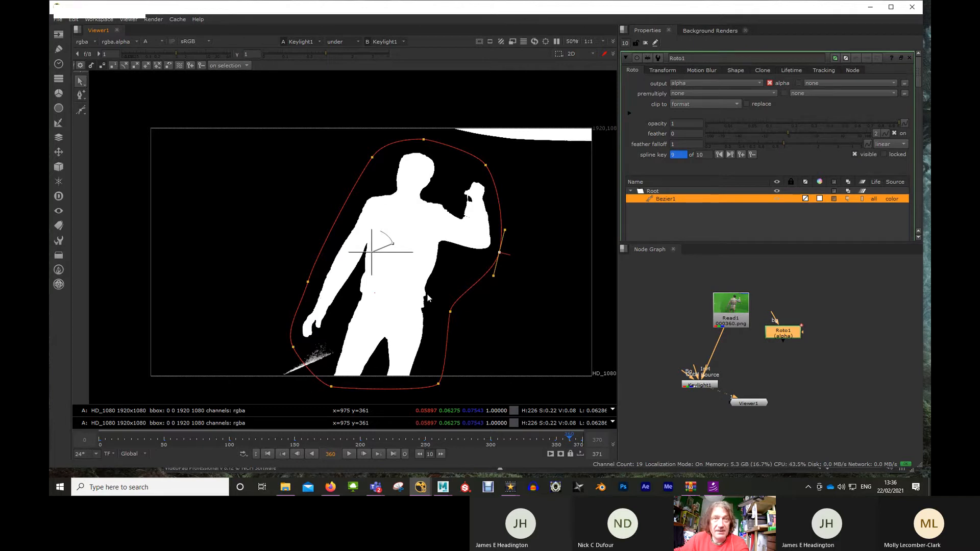
Step: At frame 335, loosen the Bezier beside the head and lowered arm, and tighten it above the head and around the raised arm
{"action": "left_click", "coordinate": [535, 440]}
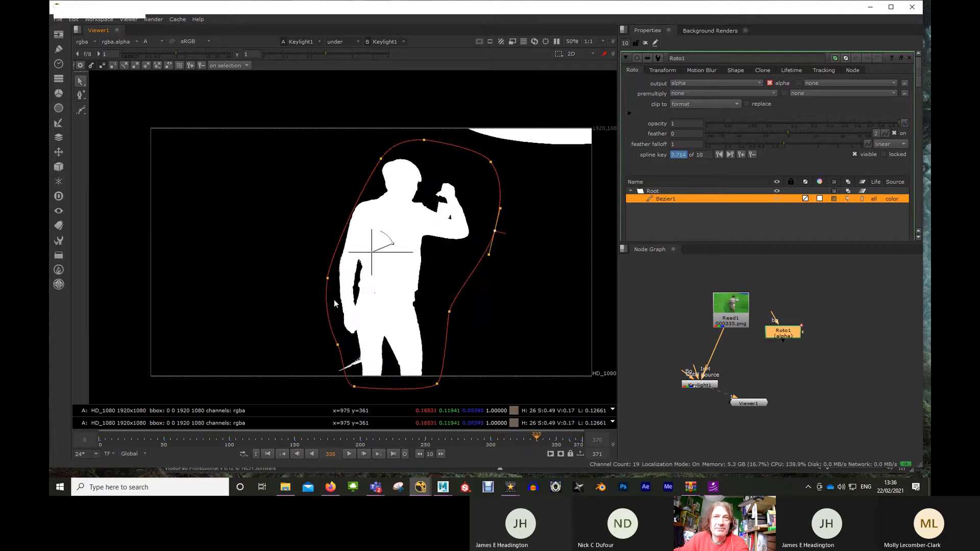
{"action": "left_click_drag", "start_coordinate": [341, 346], "coordinate": [343, 345]}
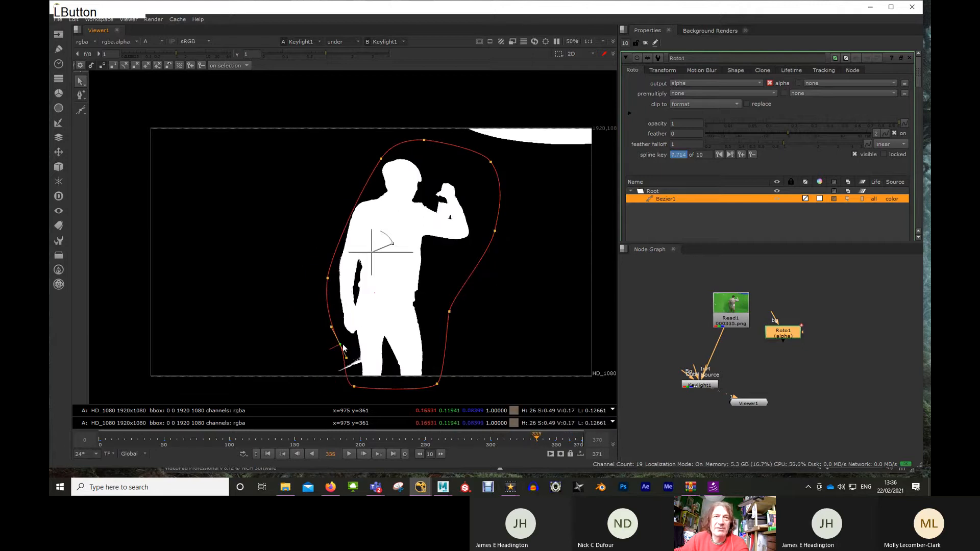
{"action": "left_click_drag", "start_coordinate": [381, 160], "coordinate": [364, 158]}
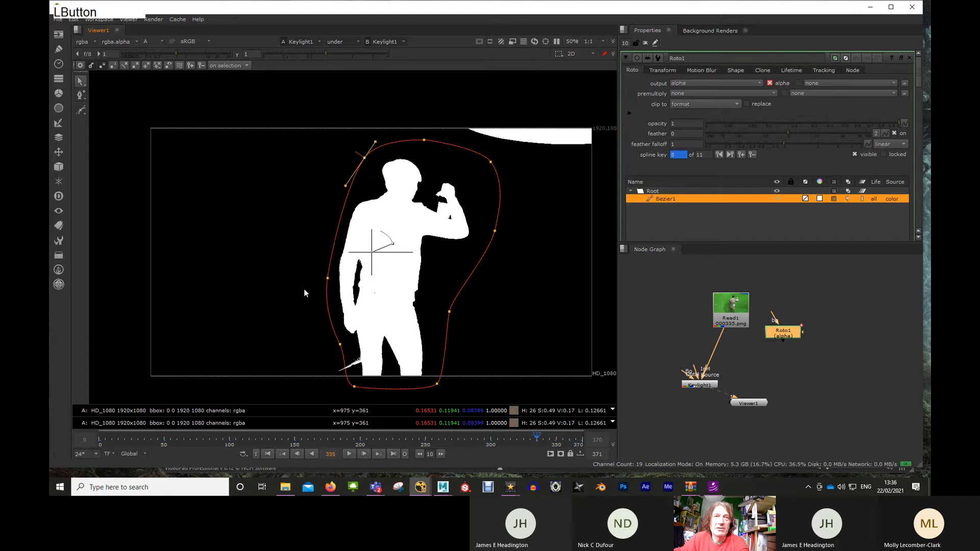
{"action": "left_click_drag", "start_coordinate": [327, 278], "coordinate": [321, 277]}
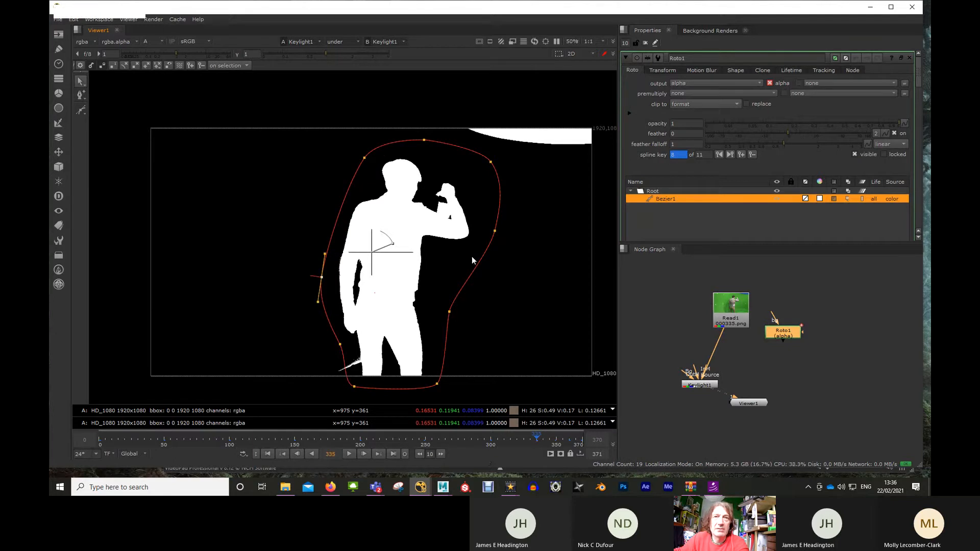
{"action": "left_click_drag", "start_coordinate": [495, 231], "coordinate": [488, 238]}
{"action": "left_click_drag", "start_coordinate": [490, 161], "coordinate": [461, 167]}
{"action": "left_click_drag", "start_coordinate": [424, 140], "coordinate": [417, 140]}
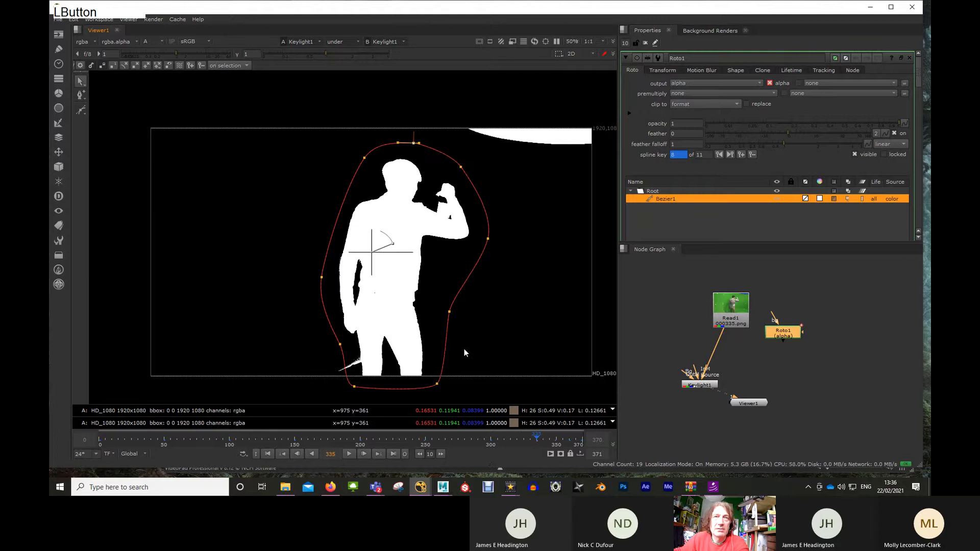
Step: At frame 315, pull the Bezier's upper points inward around the head and nudge the point beside the lowered hand
{"action": "left_click", "coordinate": [510, 439]}
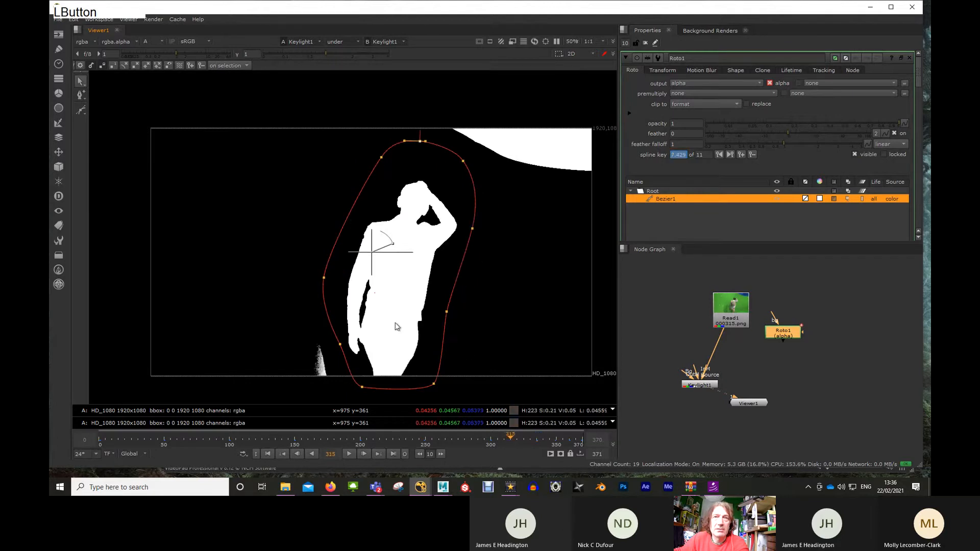
{"action": "left_click", "coordinate": [340, 345]}
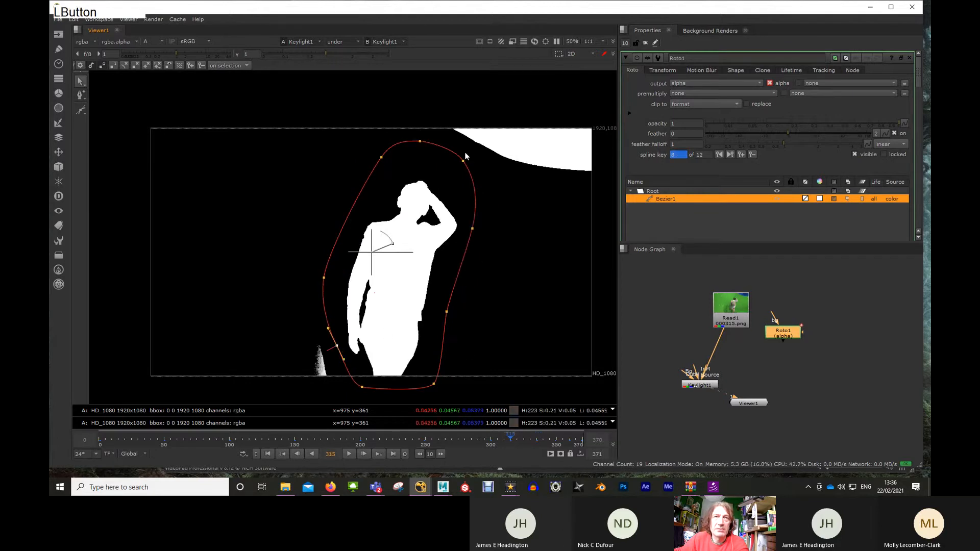
{"action": "left_click_drag", "start_coordinate": [464, 159], "coordinate": [449, 171]}
{"action": "left_click_drag", "start_coordinate": [419, 141], "coordinate": [372, 182]}
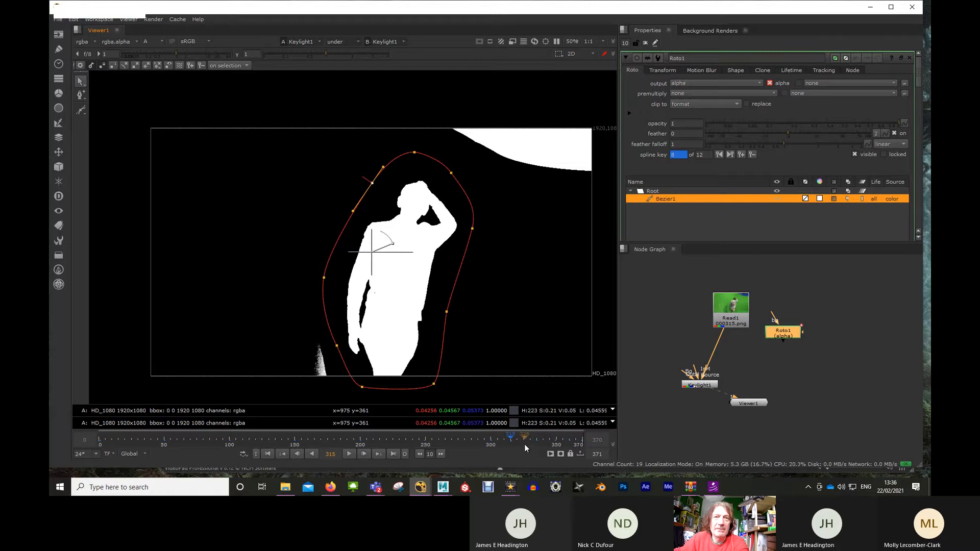
Step: At frame 285, extend the Bezier around the raised hand and elbow, raise the point below the elbow, and widen the opposite lower leg side
{"action": "left_click_drag", "start_coordinate": [521, 445], "coordinate": [470, 440]}
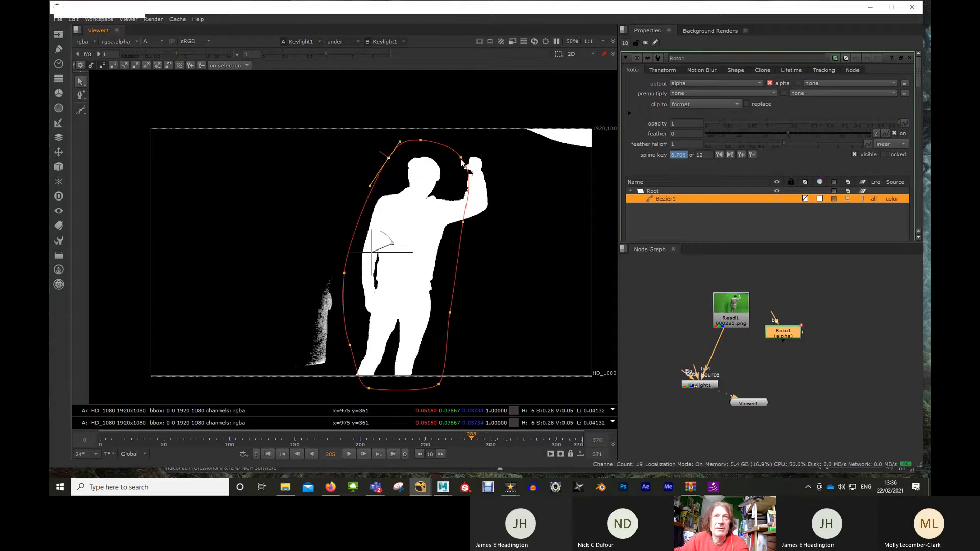
{"action": "left_click_drag", "start_coordinate": [462, 162], "coordinate": [485, 152]}
{"action": "left_click_drag", "start_coordinate": [463, 222], "coordinate": [494, 216]}
{"action": "left_click_drag", "start_coordinate": [447, 313], "coordinate": [453, 250]}
{"action": "left_click_drag", "start_coordinate": [369, 389], "coordinate": [342, 388]}
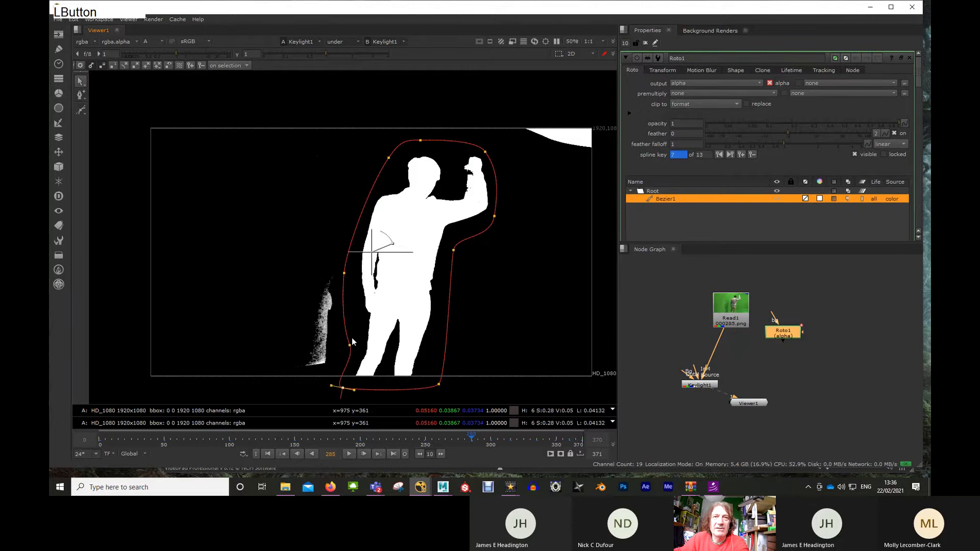
{"action": "left_click_drag", "start_coordinate": [349, 346], "coordinate": [344, 346]}
{"action": "left_click_drag", "start_coordinate": [345, 270], "coordinate": [346, 266]}
Step: At frame 266, move the Bezier points outward beside the lowered arm and around the bent elbow and raised hand
{"action": "left_click_drag", "start_coordinate": [456, 441], "coordinate": [446, 440]}
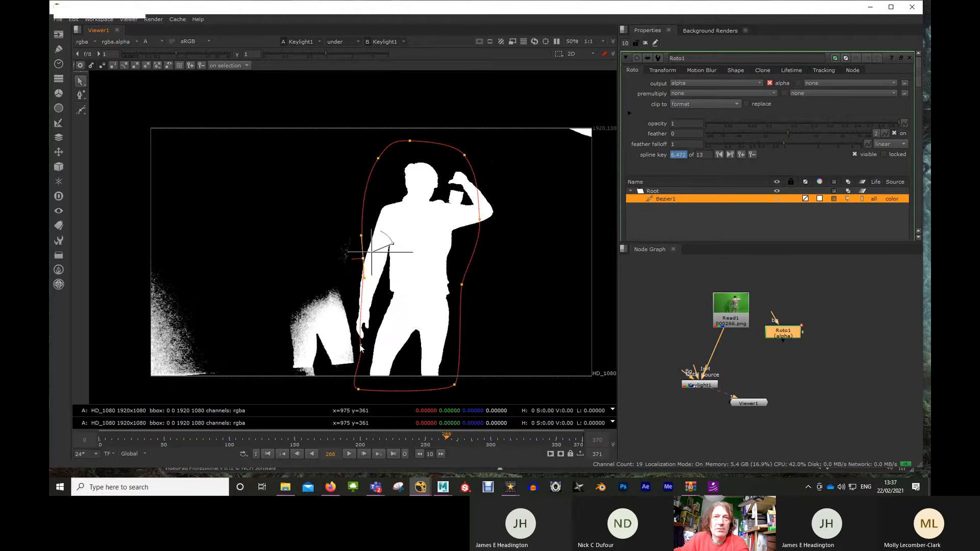
{"action": "left_click_drag", "start_coordinate": [361, 346], "coordinate": [358, 349]}
{"action": "left_click_drag", "start_coordinate": [363, 259], "coordinate": [343, 277]}
{"action": "left_click", "coordinate": [357, 348]}
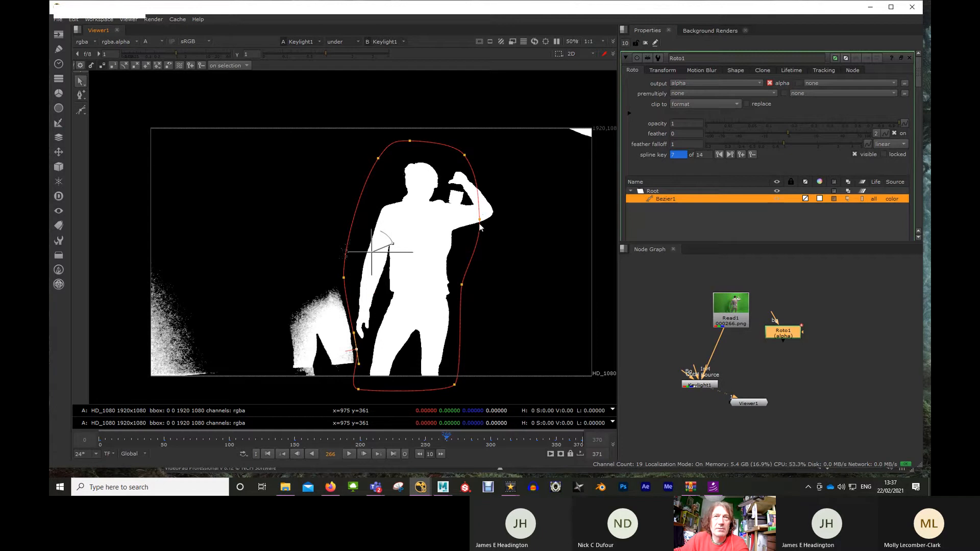
{"action": "left_click_drag", "start_coordinate": [479, 223], "coordinate": [509, 211]}
{"action": "left_click_drag", "start_coordinate": [464, 155], "coordinate": [455, 143]}
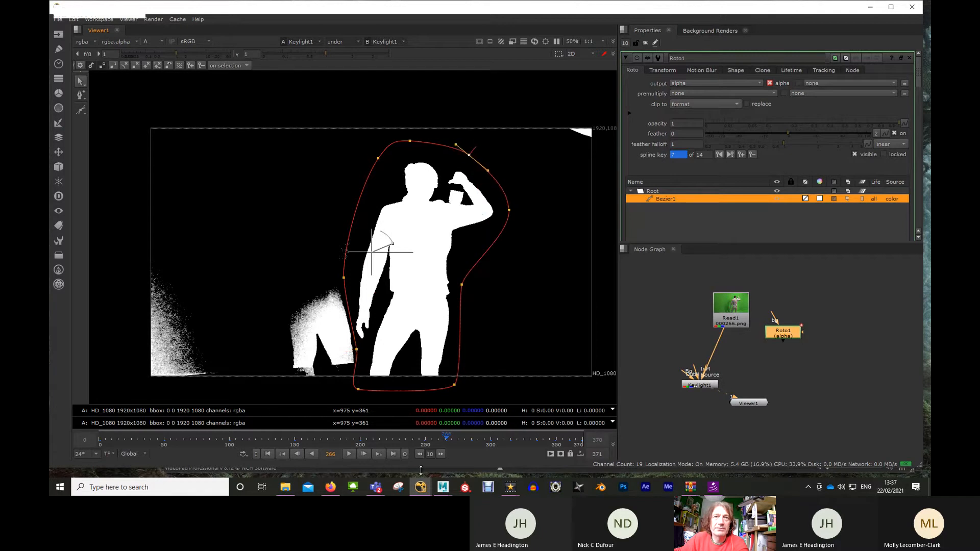
Step: At frame 238, raise the Bezier's upper points around the lifted hand and lantern, and adjust the torso and lower corner points on that side
{"action": "left_click_drag", "start_coordinate": [420, 444], "coordinate": [409, 442]}
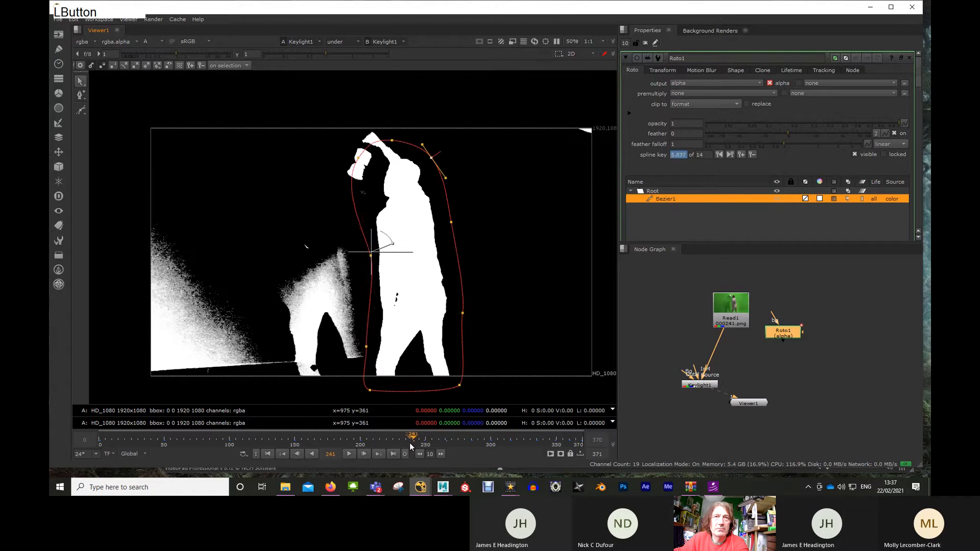
{"action": "left_click_drag", "start_coordinate": [313, 113], "coordinate": [355, 140]}
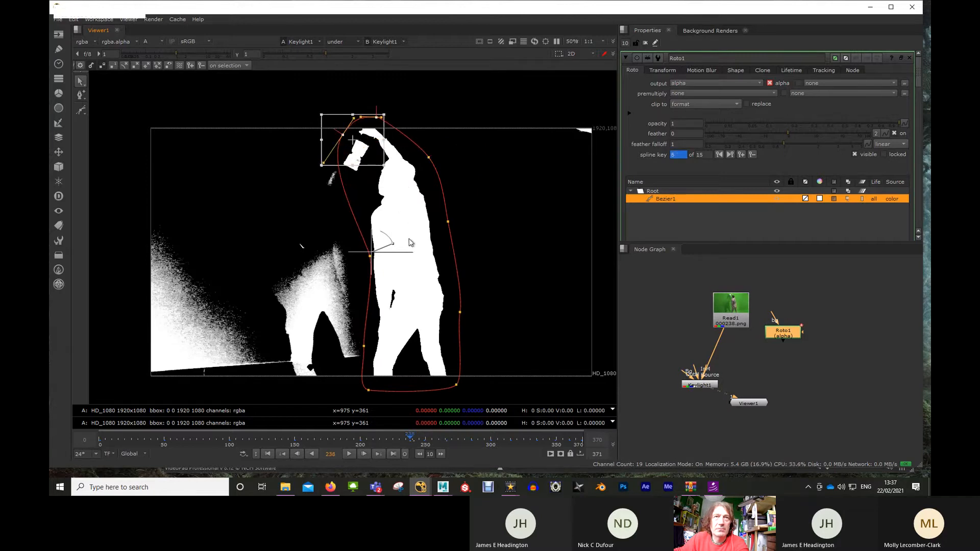
{"action": "left_click_drag", "start_coordinate": [369, 257], "coordinate": [358, 256]}
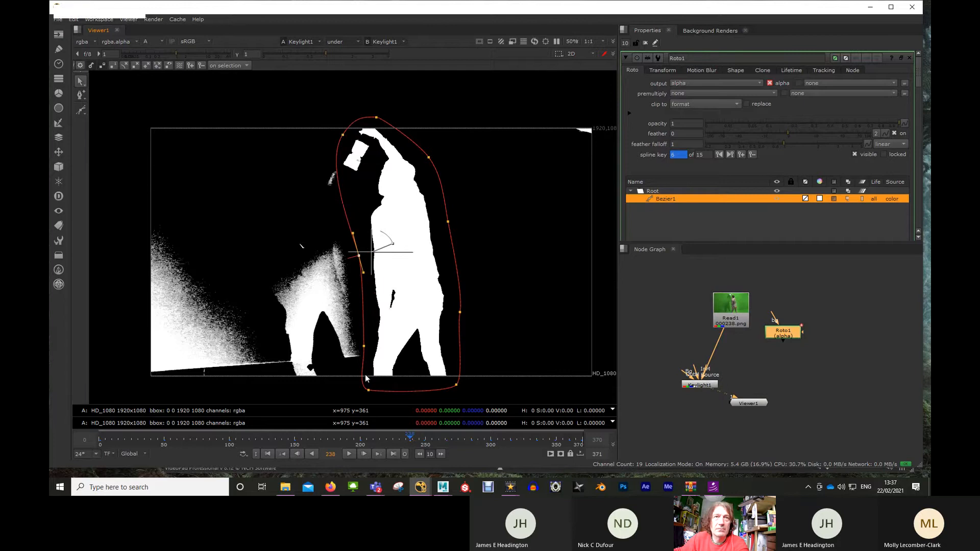
{"action": "left_click_drag", "start_coordinate": [369, 391], "coordinate": [377, 392]}
Step: At frame 217, reshape the top of the Bezier to enclose the raised hand and fit closer around the head
{"action": "left_click", "coordinate": [382, 440]}
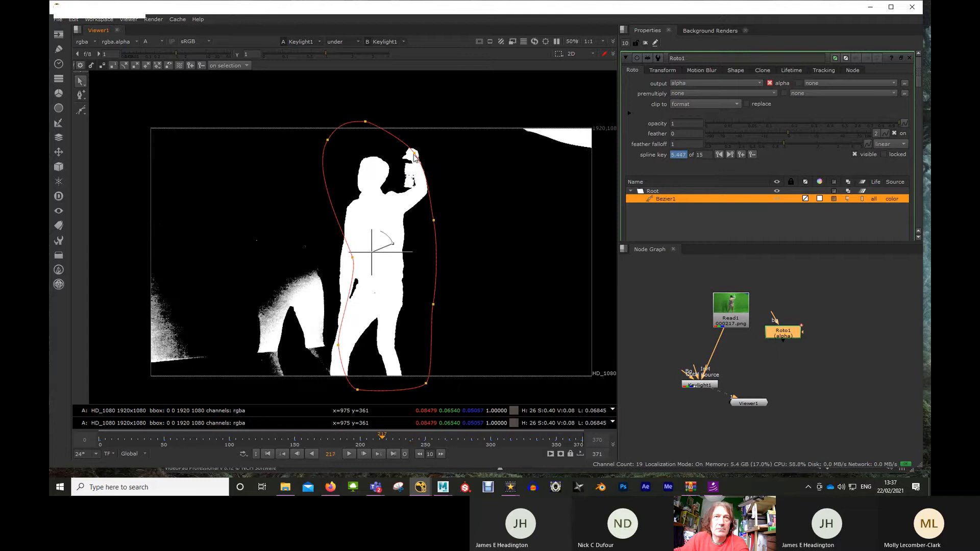
{"action": "left_click_drag", "start_coordinate": [414, 154], "coordinate": [428, 141]}
{"action": "left_click_drag", "start_coordinate": [365, 121], "coordinate": [386, 133]}
{"action": "left_click_drag", "start_coordinate": [328, 140], "coordinate": [348, 159]}
Step: Move the frame 217 Bezier's torso, leg and lower corner points outward to enclose the hip and outstretched leg
{"action": "left_click_drag", "start_coordinate": [352, 258], "coordinate": [328, 260]}
{"action": "left_click", "coordinate": [337, 347]}
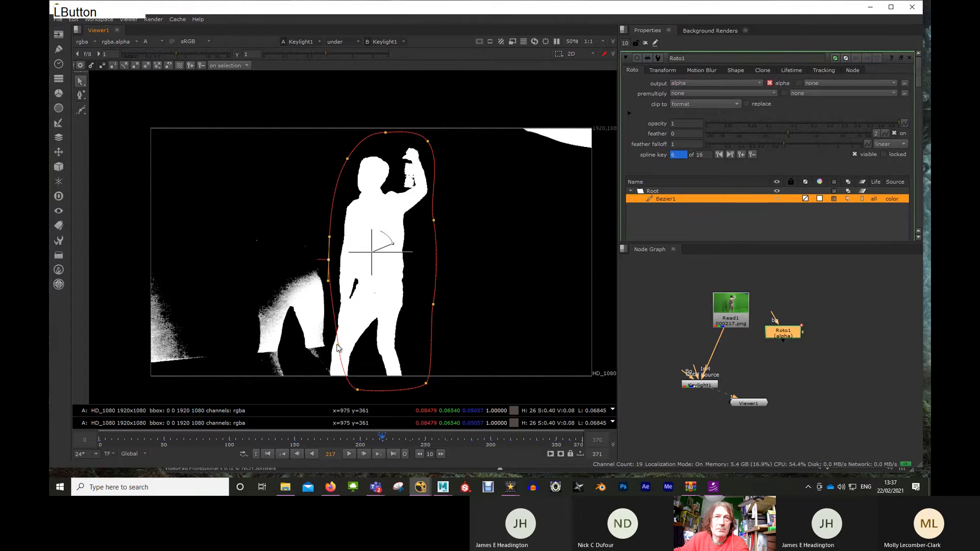
{"action": "left_click_drag", "start_coordinate": [337, 347], "coordinate": [331, 358]}
{"action": "left_click_drag", "start_coordinate": [356, 393], "coordinate": [326, 391]}
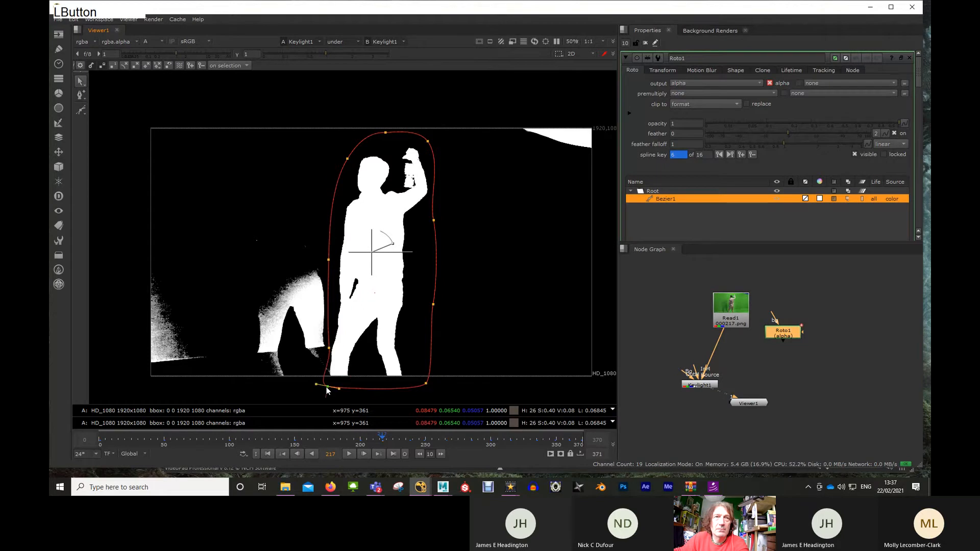
{"action": "left_click", "coordinate": [328, 349]}
{"action": "left_click_drag", "start_coordinate": [327, 336], "coordinate": [331, 335]}
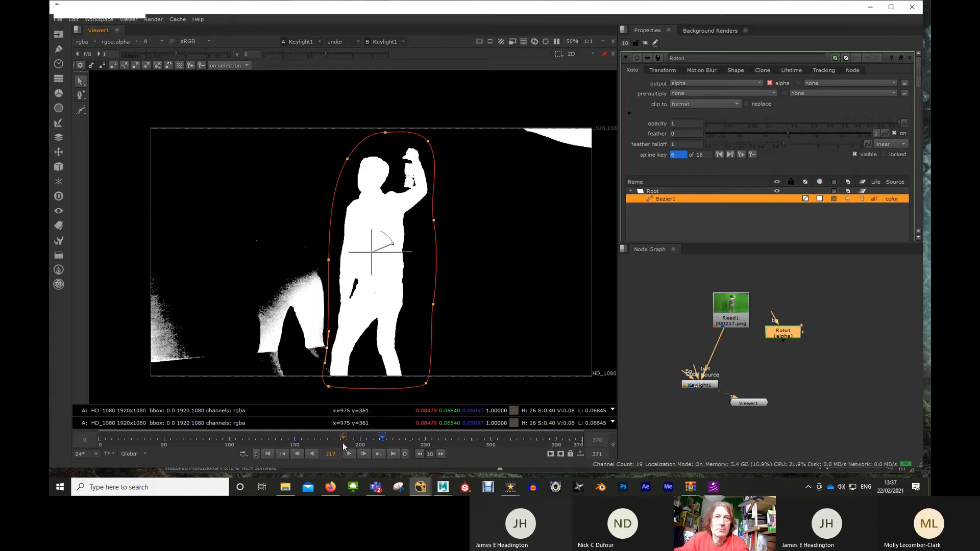
Step: At frame 185, pull the Bezier points beside the lantern, torso and lower leg slightly inward
{"action": "left_click", "coordinate": [340, 442]}
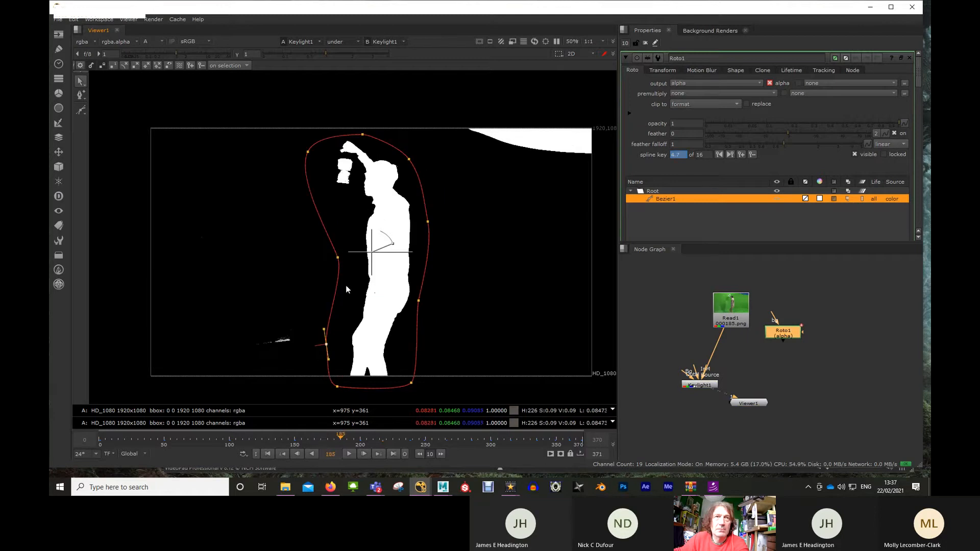
{"action": "left_click_drag", "start_coordinate": [338, 257], "coordinate": [344, 257]}
{"action": "left_click_drag", "start_coordinate": [309, 152], "coordinate": [313, 152]}
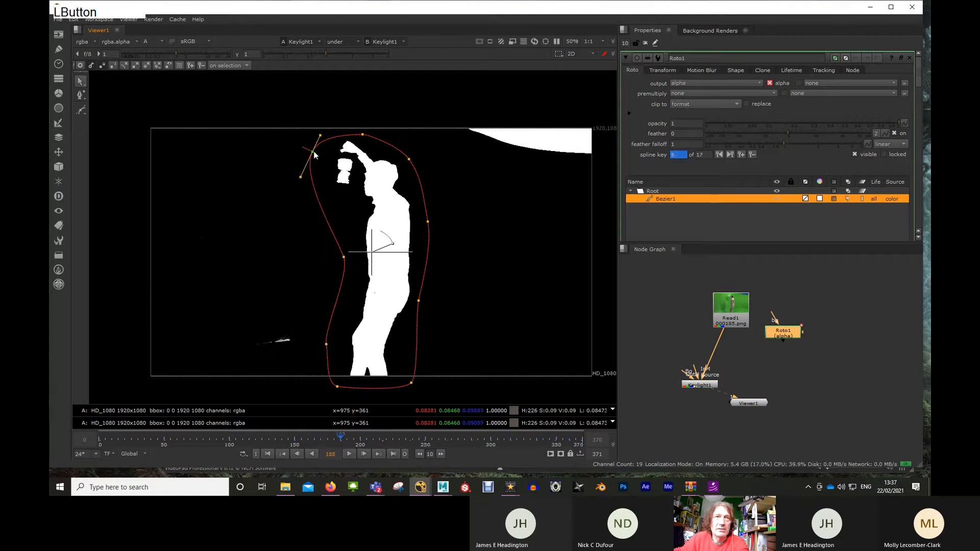
{"action": "left_click_drag", "start_coordinate": [327, 344], "coordinate": [330, 344]}
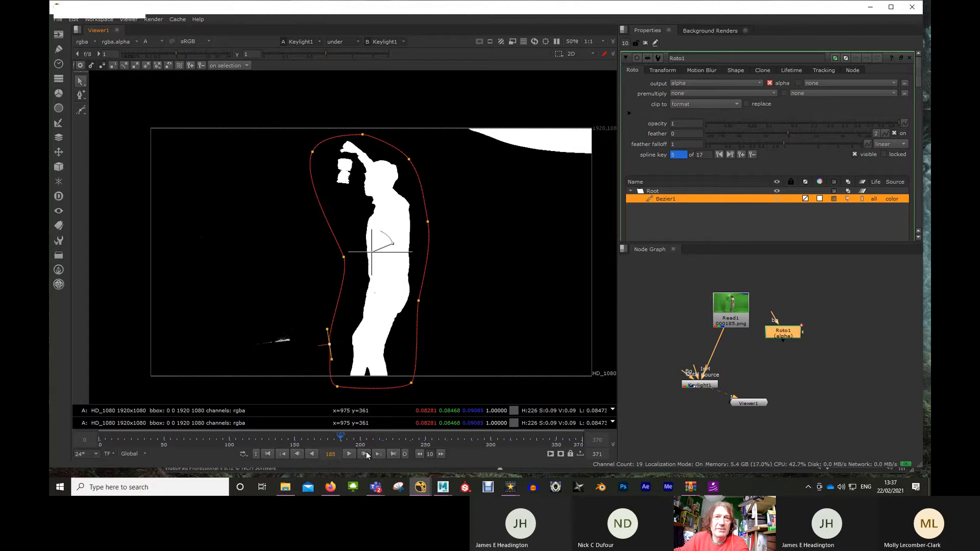
Step: At frame 170, widen the Bezier's lower corner beside the trailing foot and tighten the points behind the head and back
{"action": "left_click", "coordinate": [322, 444]}
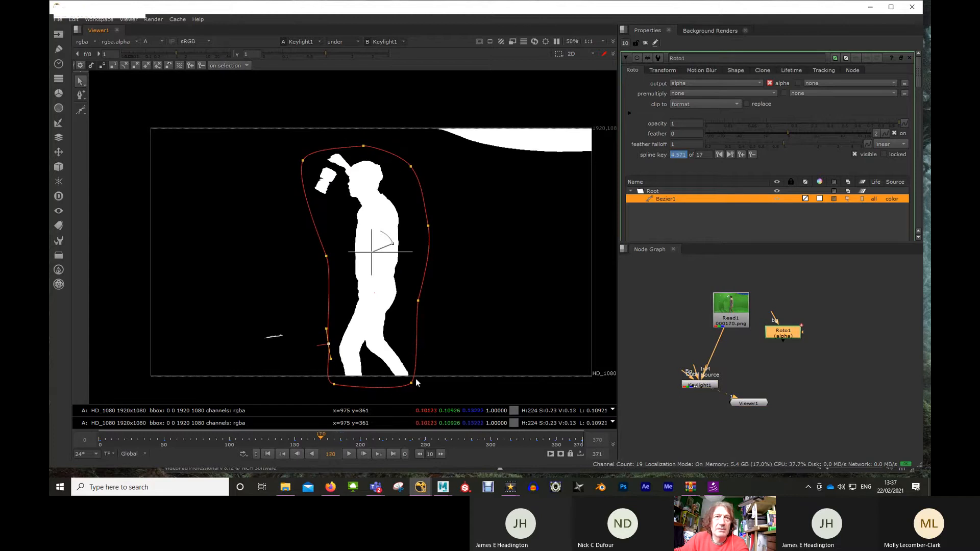
{"action": "left_click_drag", "start_coordinate": [411, 382], "coordinate": [416, 383]}
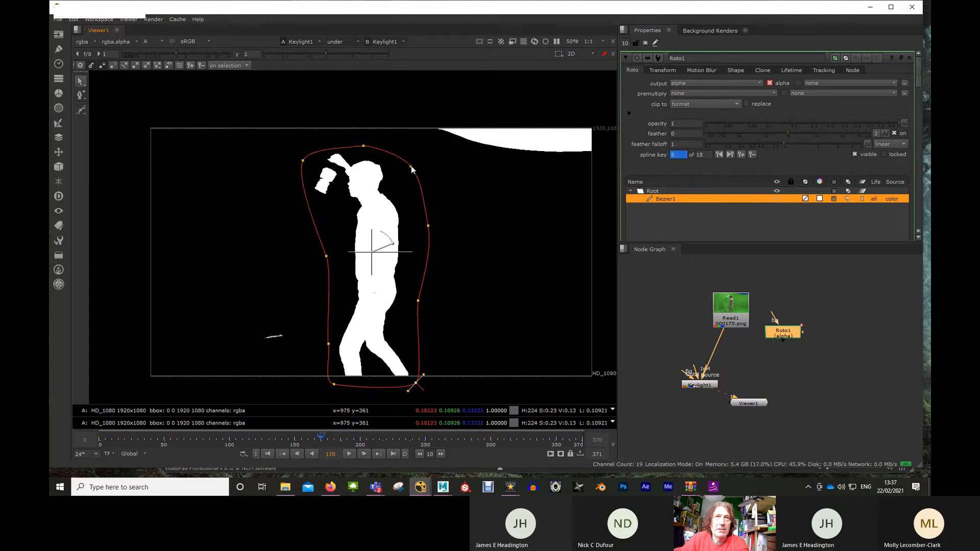
{"action": "left_click_drag", "start_coordinate": [412, 167], "coordinate": [405, 176]}
{"action": "left_click_drag", "start_coordinate": [427, 228], "coordinate": [418, 227]}
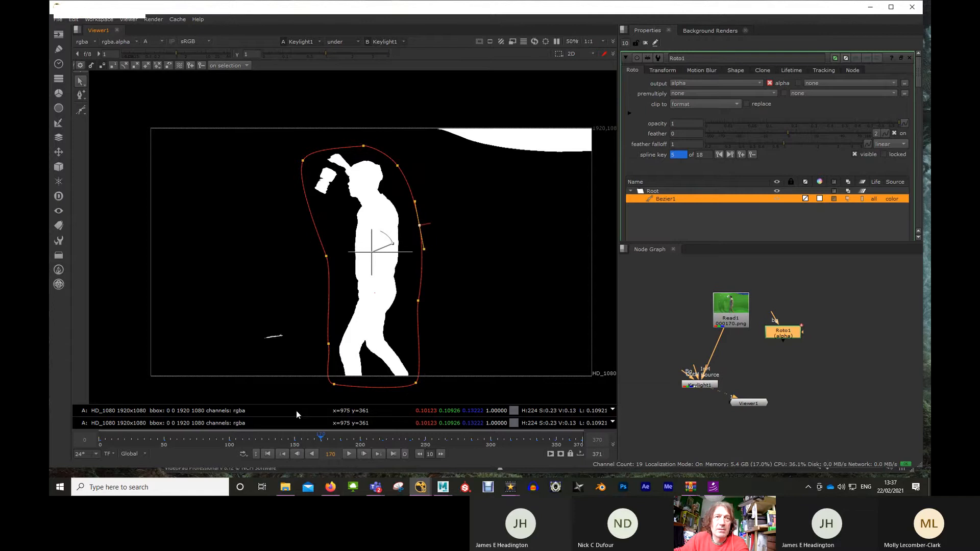
Step: At frame 156, raise the Bezier's two upper points to clear the lifted hand and lantern
{"action": "left_click_drag", "start_coordinate": [322, 442], "coordinate": [303, 445]}
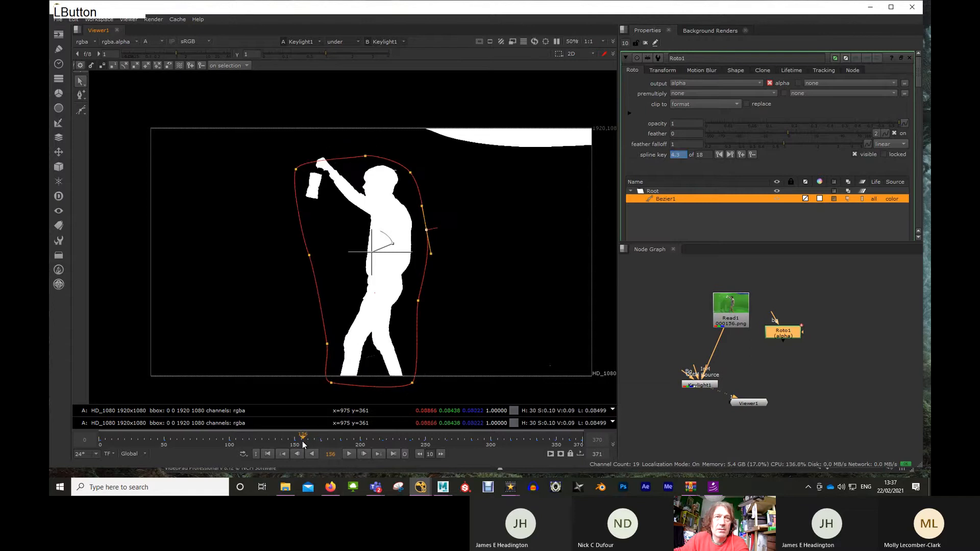
{"action": "left_click_drag", "start_coordinate": [296, 171], "coordinate": [294, 155]}
{"action": "left_click", "coordinate": [365, 152], "text": "ctrl+alt"}
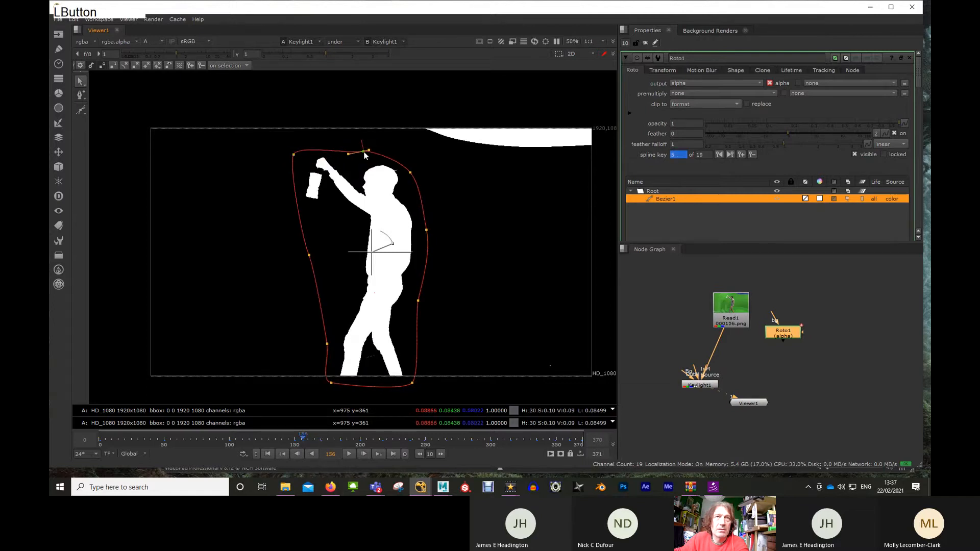
Step: At frame 131, raise the Bezier above the lifted hand and head, and extend its lower corner around the trailing foot
{"action": "left_click", "coordinate": [278, 454]}
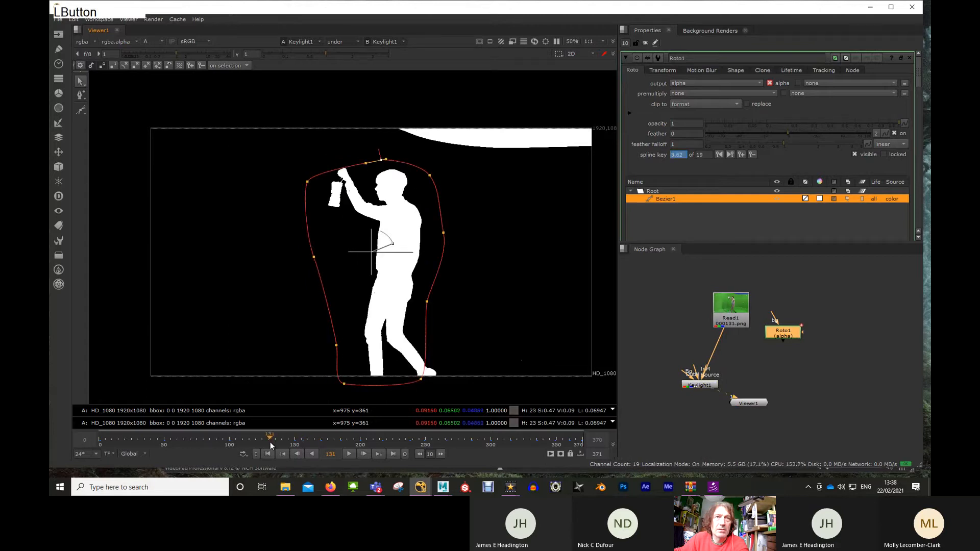
{"action": "left_click_drag", "start_coordinate": [306, 180], "coordinate": [315, 168]}
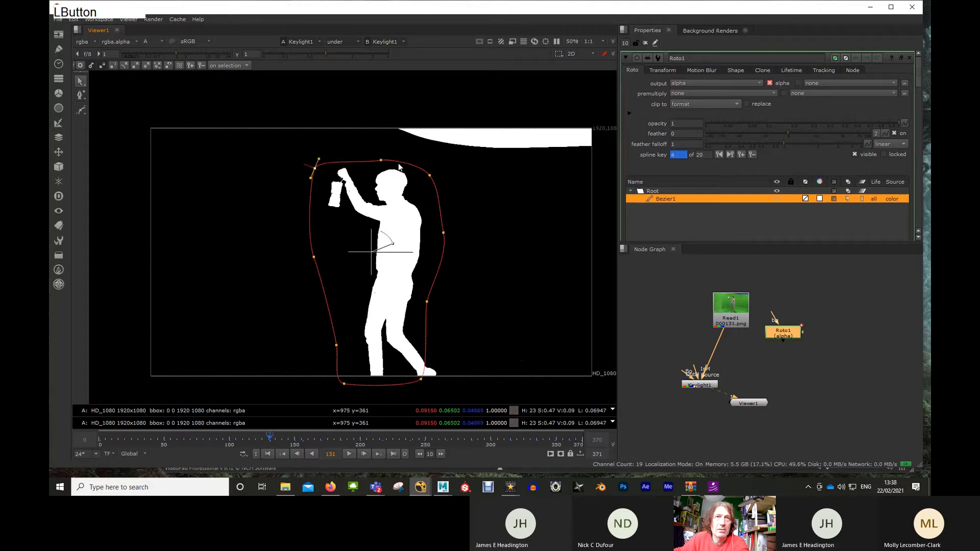
{"action": "left_click_drag", "start_coordinate": [380, 161], "coordinate": [381, 155]}
{"action": "left_click_drag", "start_coordinate": [421, 379], "coordinate": [448, 386]}
Step: Key small Bezier adjustments behind the figure's back at frame 113, and behind the back and thigh at frame 83
{"action": "left_click", "coordinate": [249, 443]}
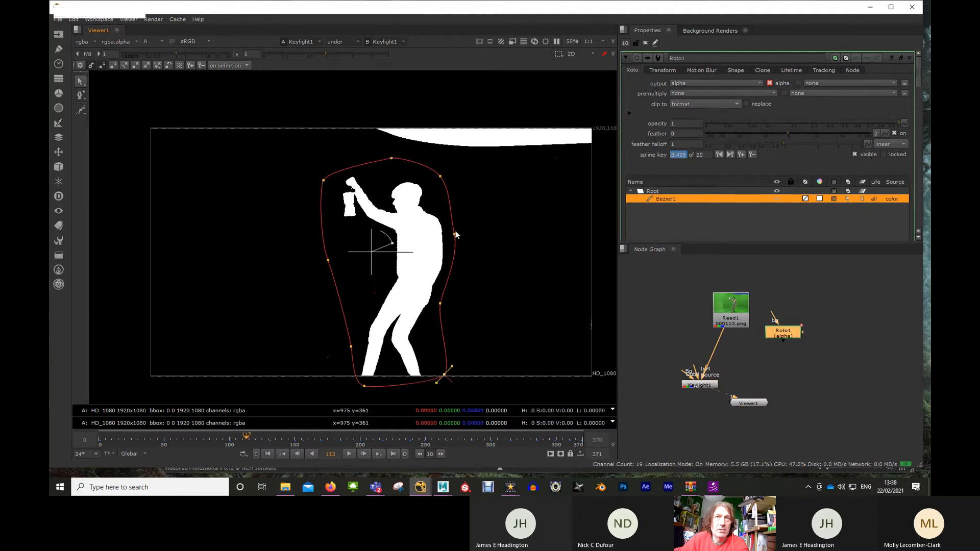
{"action": "left_click_drag", "start_coordinate": [454, 234], "coordinate": [455, 235]}
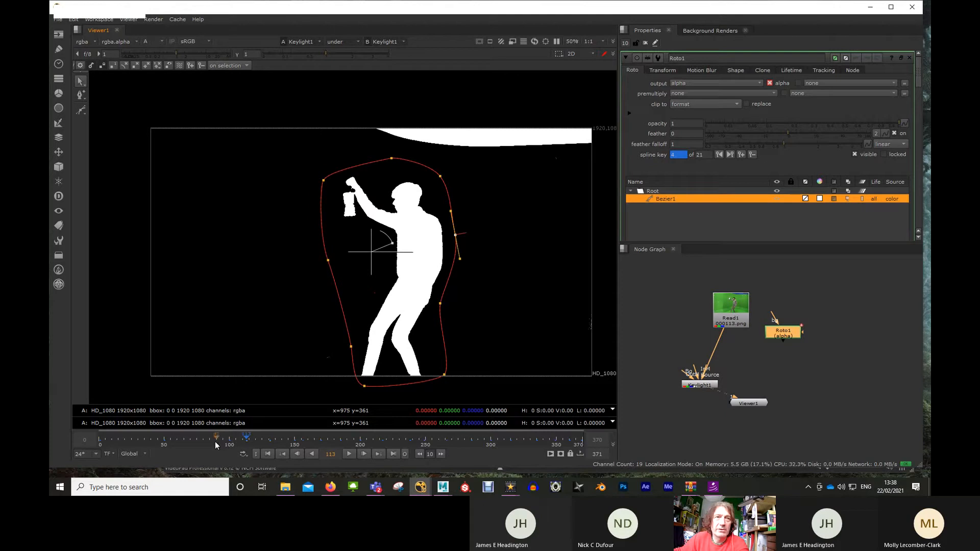
{"action": "left_click", "coordinate": [208, 443]}
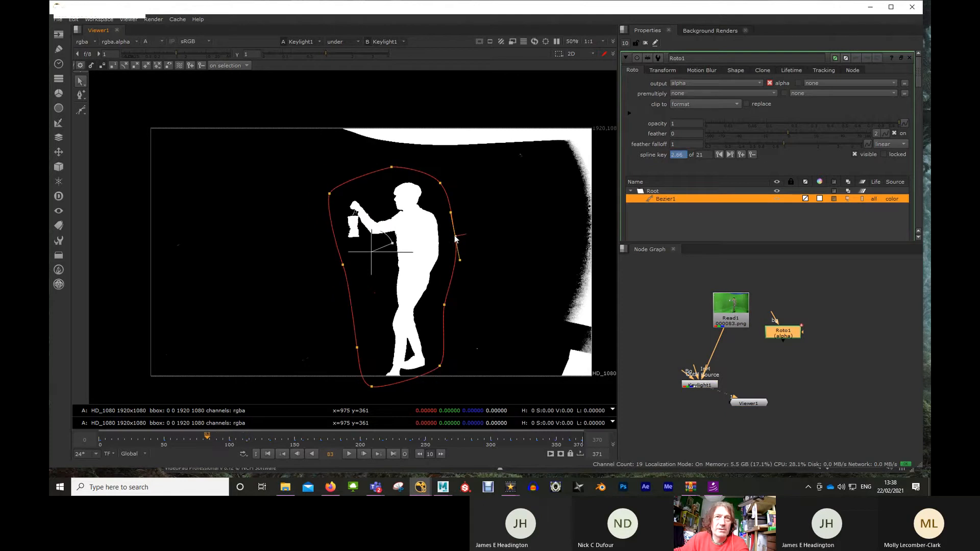
{"action": "left_click_drag", "start_coordinate": [455, 237], "coordinate": [454, 236]}
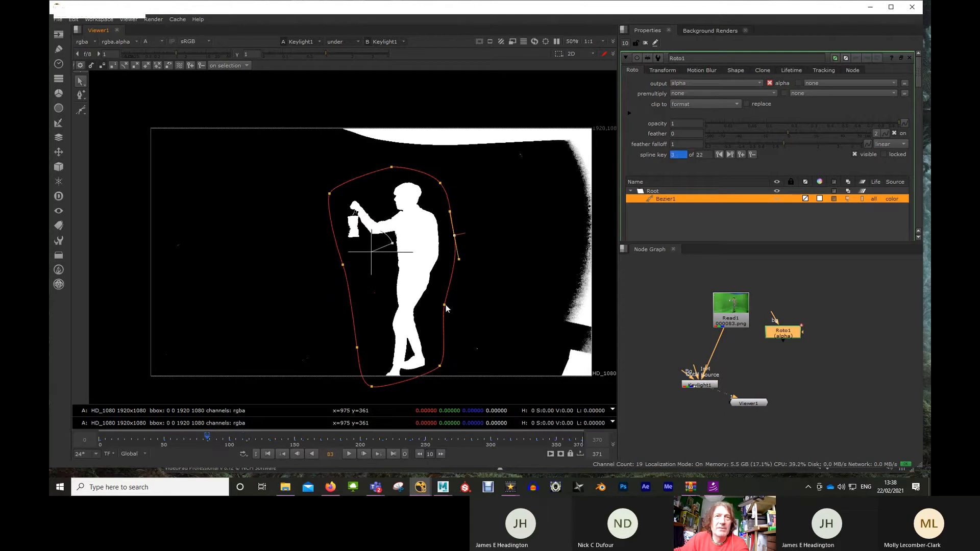
{"action": "left_click", "coordinate": [444, 306]}
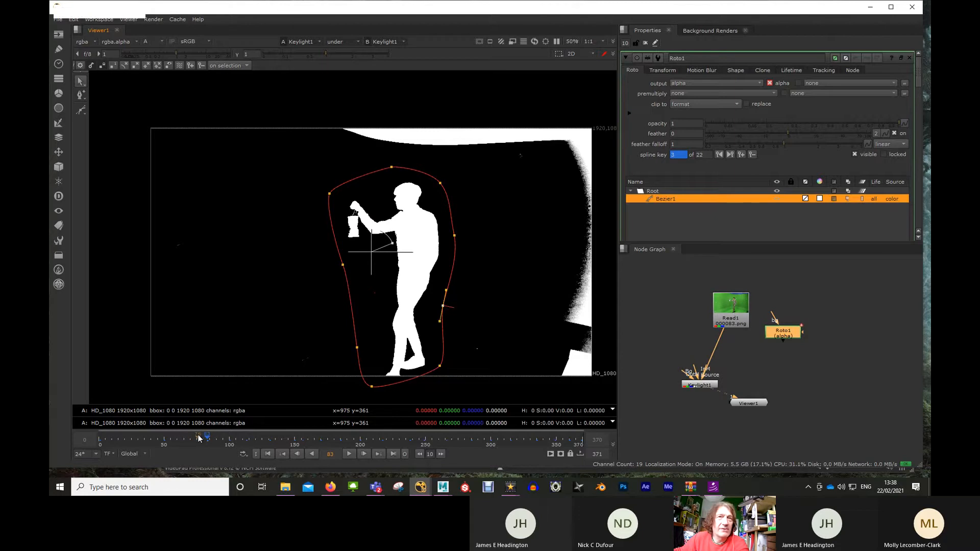
Step: Move the Bezier's lower corner outward around the feet at frame 64, and fit it beside the trailing foot at frame 48
{"action": "mouse_move", "coordinate": [190, 440]}
{"action": "left_mouse_down"}
{"action": "mouse_move", "coordinate": [180, 439]}
{"action": "mouse_move", "coordinate": [192, 442]}
{"action": "left_mouse_up"}
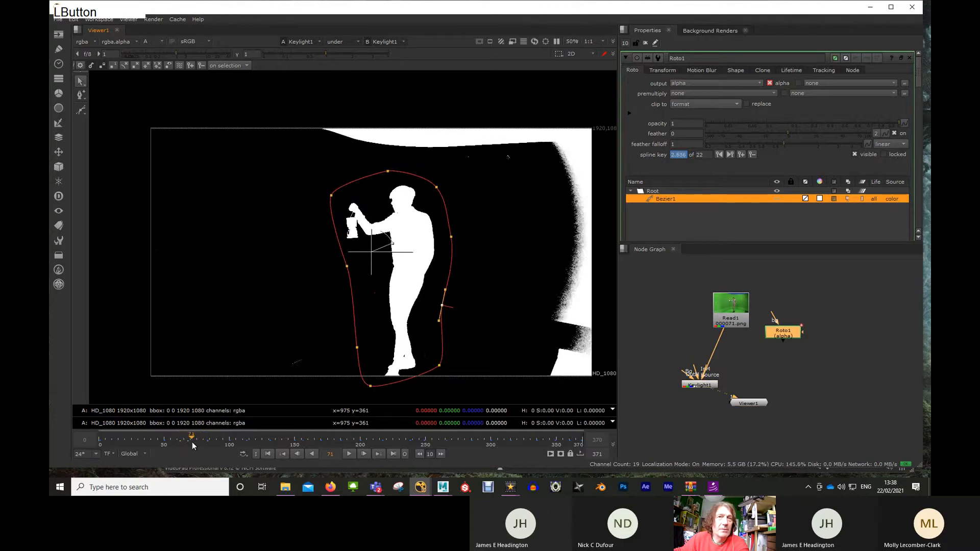
{"action": "left_click", "coordinate": [182, 442]}
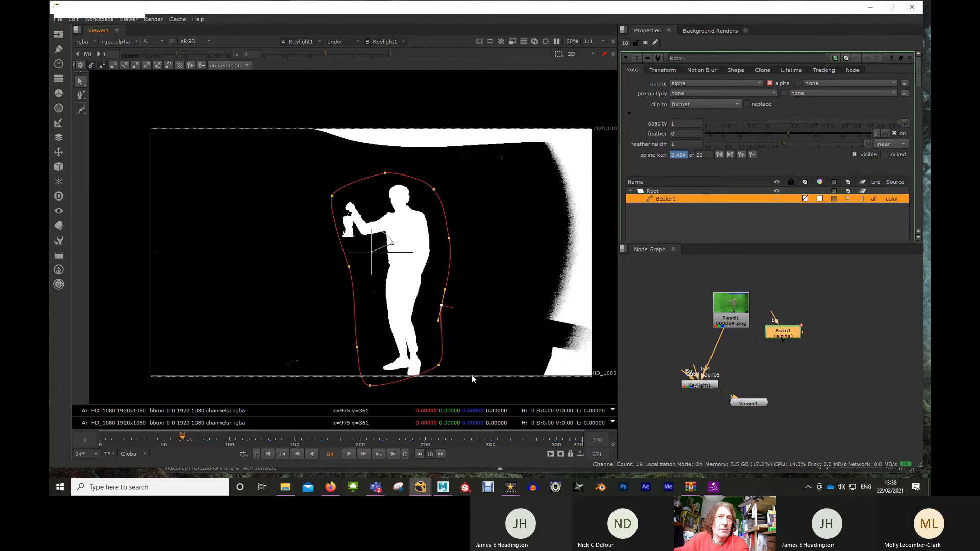
{"action": "left_click", "coordinate": [438, 367]}
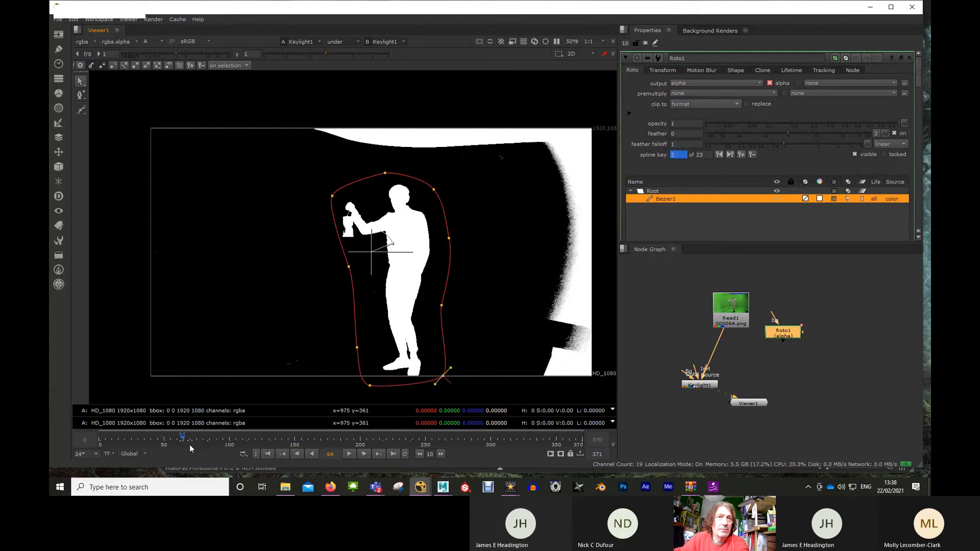
{"action": "left_click", "coordinate": [162, 442]}
{"action": "left_click_drag", "start_coordinate": [438, 363], "coordinate": [440, 361]}
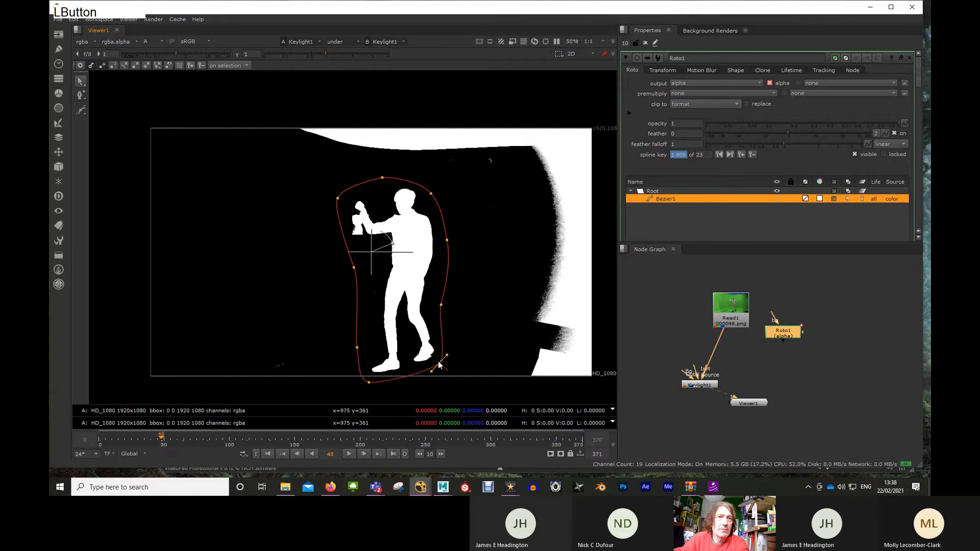
Step: At frame 26, shift the Bezier's lower corner slightly outward and up, and raise it closer to the rear foot at frame 10
{"action": "left_click", "coordinate": [132, 442]}
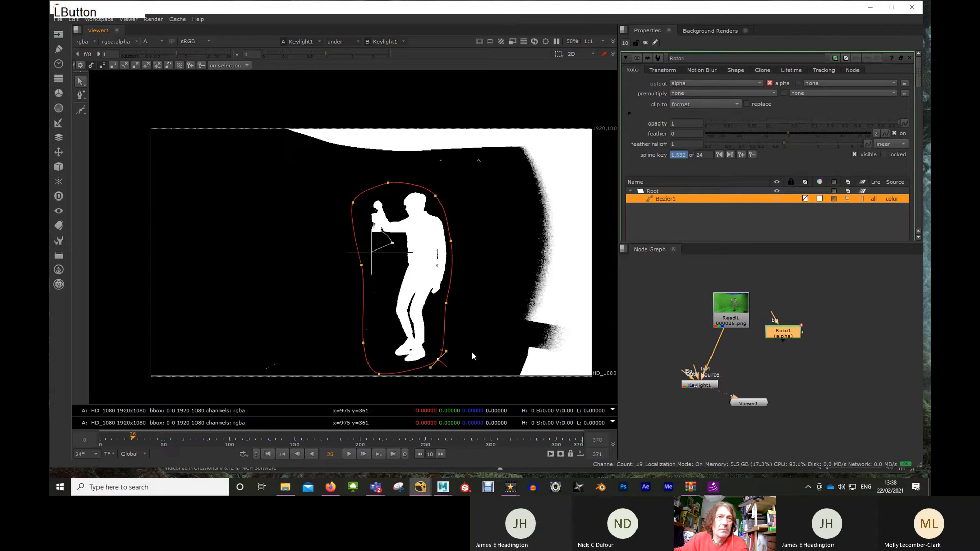
{"action": "left_click_drag", "start_coordinate": [437, 362], "coordinate": [441, 357]}
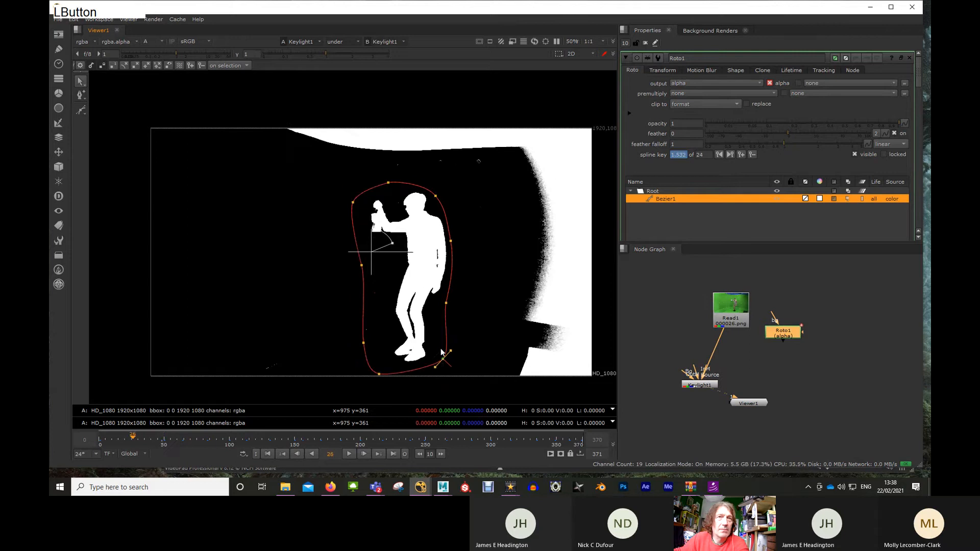
{"action": "left_click", "coordinate": [113, 442]}
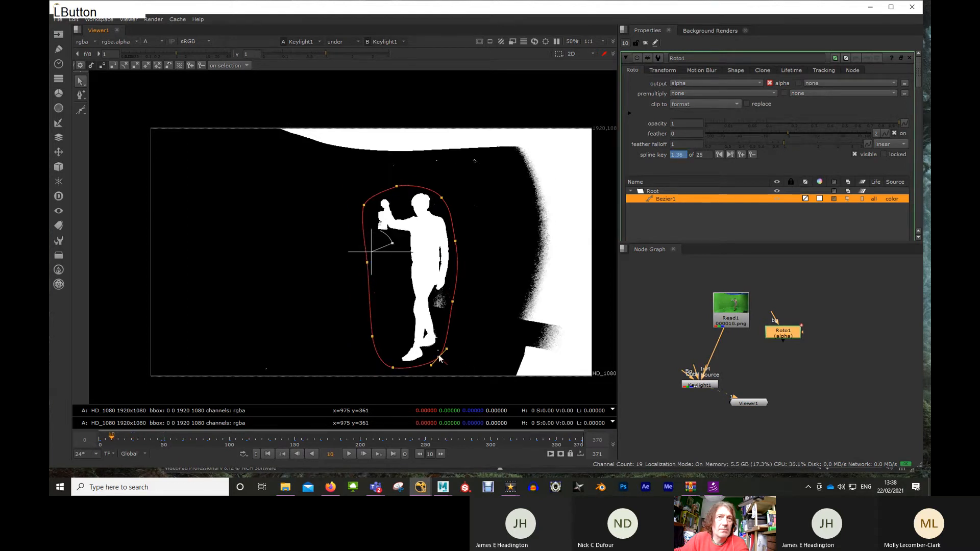
{"action": "left_click_drag", "start_coordinate": [439, 357], "coordinate": [439, 352]}
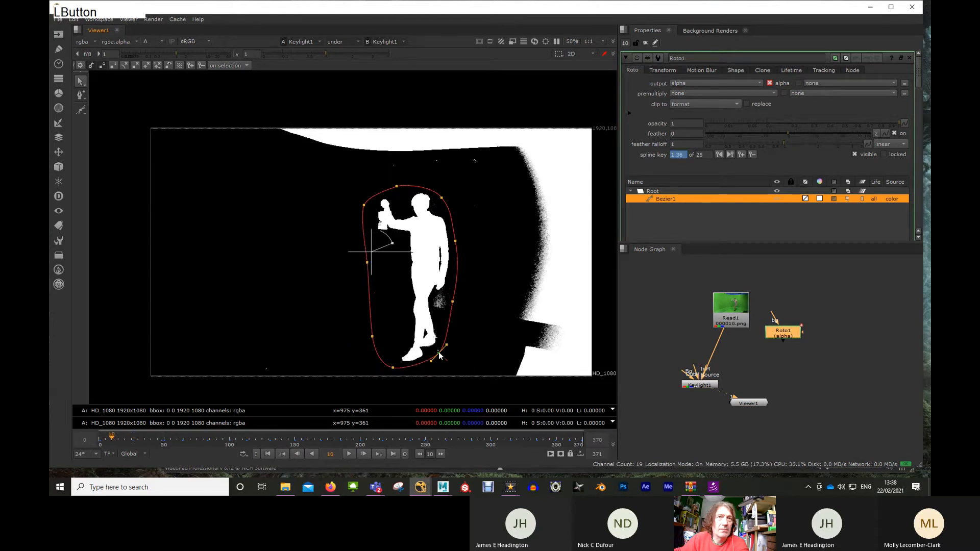
Step: Connect Keylight1's OutM input to the Roto1 node and move the Viewer1 node further below Keylight1
{"action": "left_click", "coordinate": [132, 442]}
{"action": "left_click", "coordinate": [153, 441]}
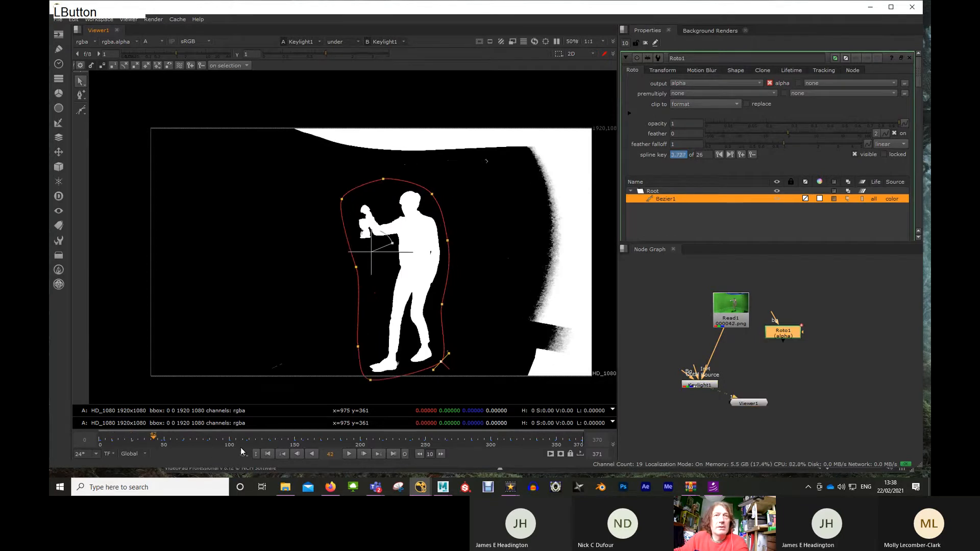
{"action": "left_click_drag", "start_coordinate": [290, 447], "coordinate": [471, 442]}
{"action": "scroll", "coordinate": [727, 379], "scroll_direction": "up", "scroll_amount": 3}
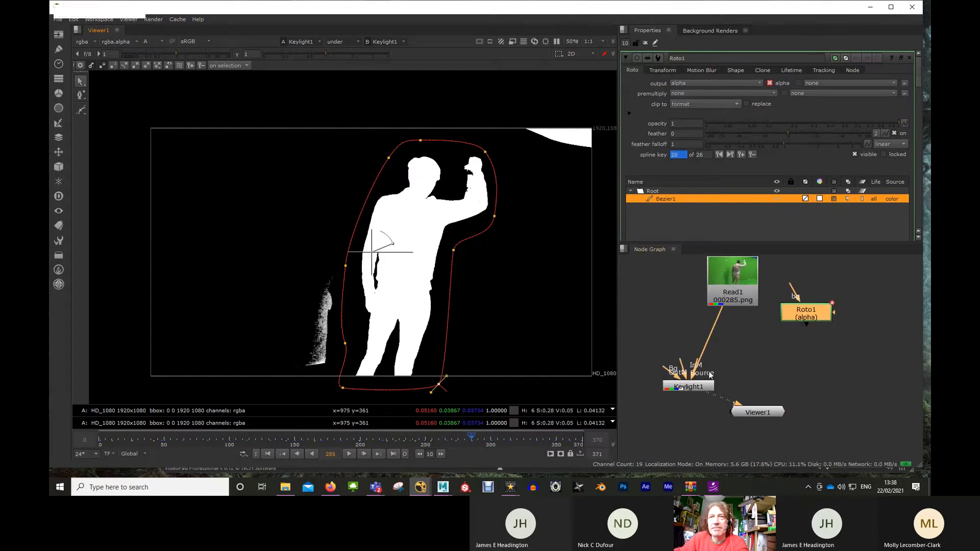
{"action": "left_click_drag", "start_coordinate": [680, 364], "coordinate": [805, 325]}
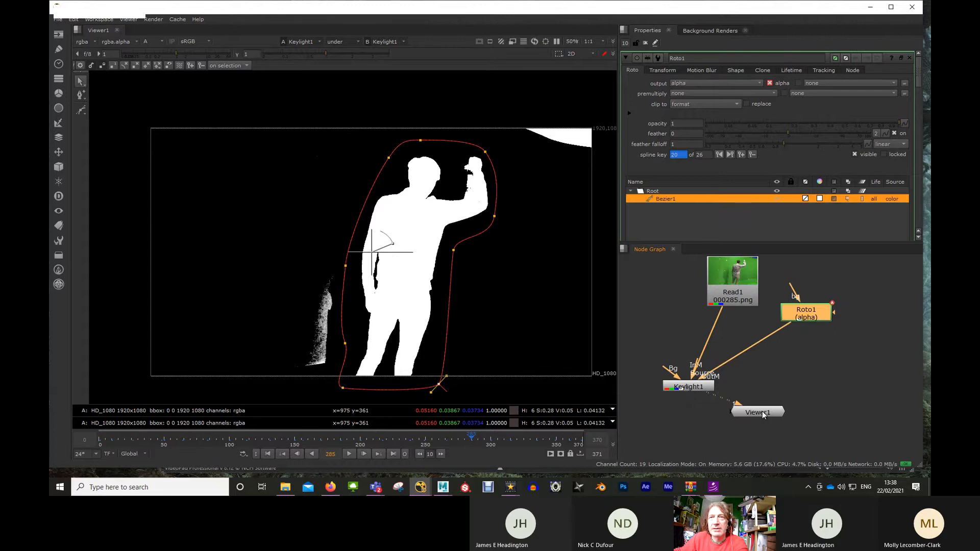
{"action": "left_click_drag", "start_coordinate": [765, 415], "coordinate": [755, 439]}
Step: Open Keylight1's properties, compare the keyed colour image with its alpha at frame 285, and view the matte at frame 228
{"action": "double_click", "coordinate": [688, 388]}
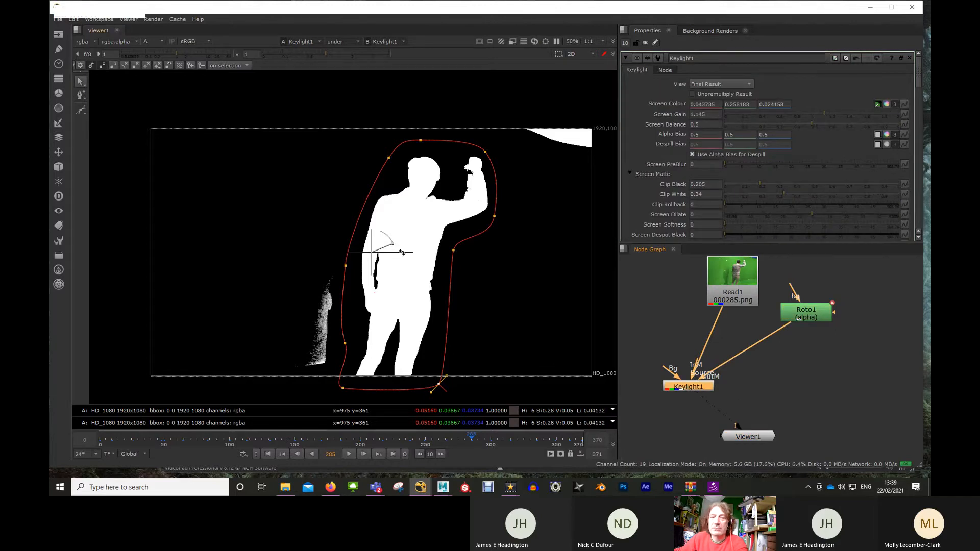
{"action": "key", "text": "a"}
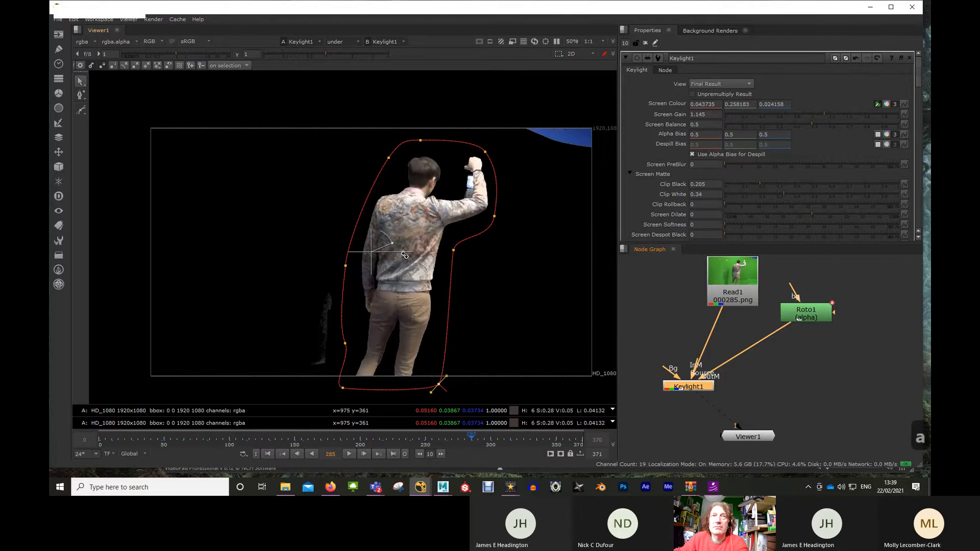
{"action": "key", "text": "a"}
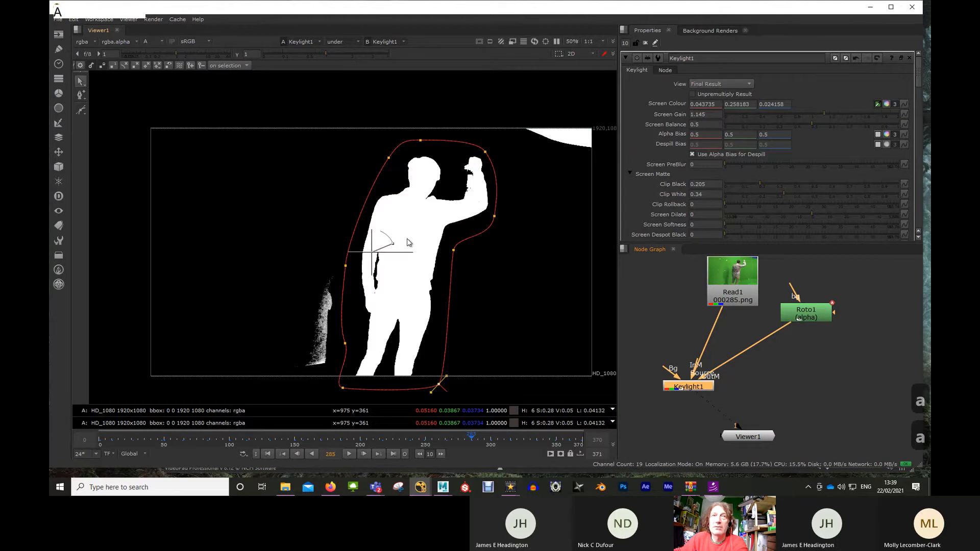
{"action": "left_click", "coordinate": [397, 438]}
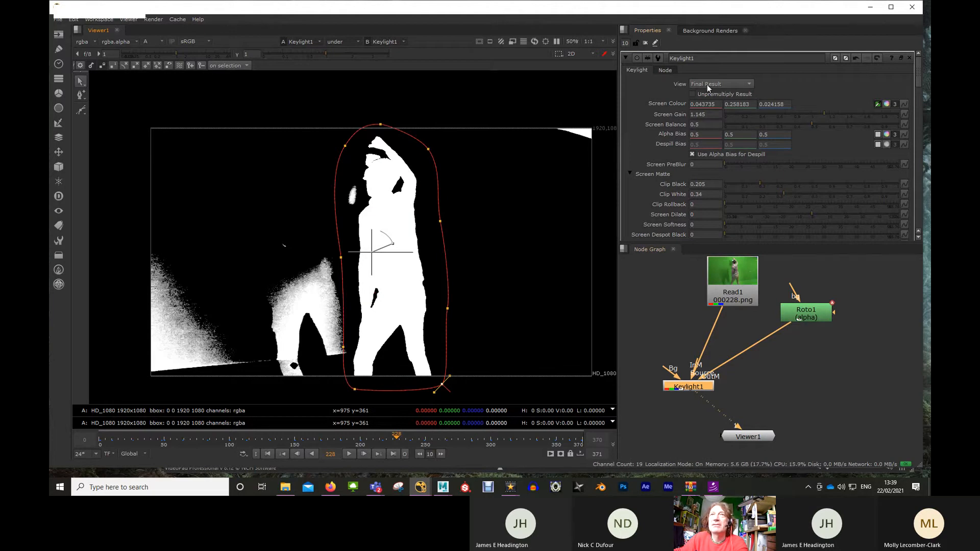
Step: Try Alpha as Keylight1's InM component, and return it to None
{"action": "scroll", "coordinate": [749, 134], "scroll_direction": "down", "scroll_amount": 5}
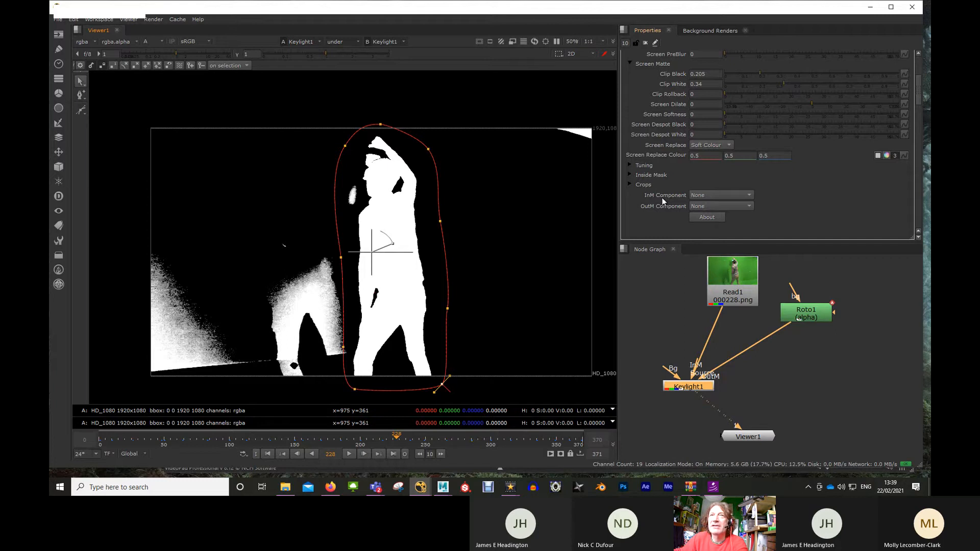
{"action": "left_click", "coordinate": [714, 195]}
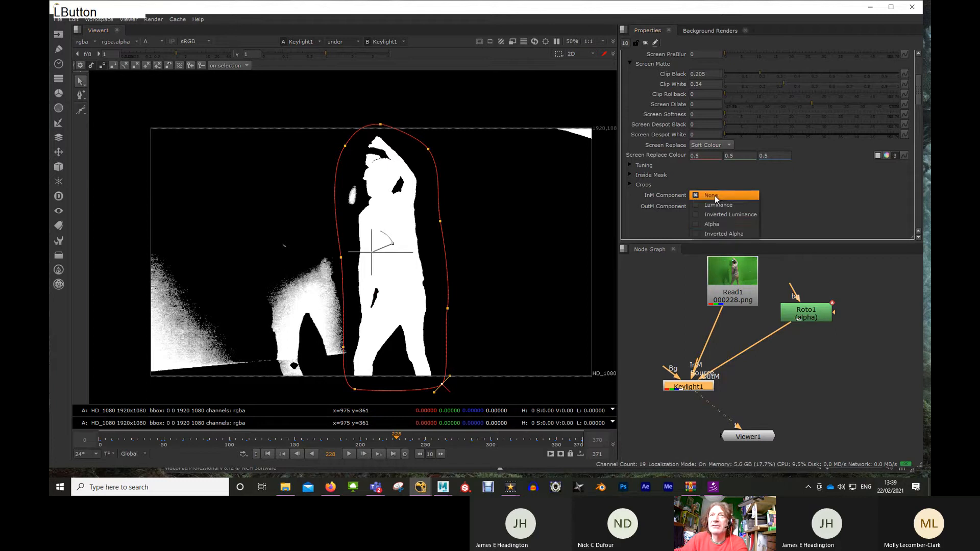
{"action": "left_click", "coordinate": [712, 225]}
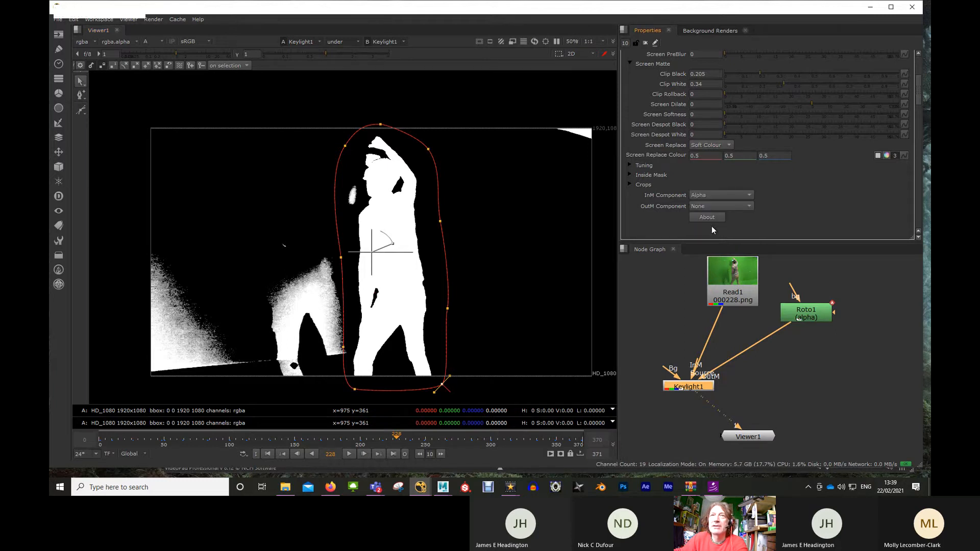
{"action": "left_click_drag", "start_coordinate": [693, 386], "coordinate": [695, 389]}
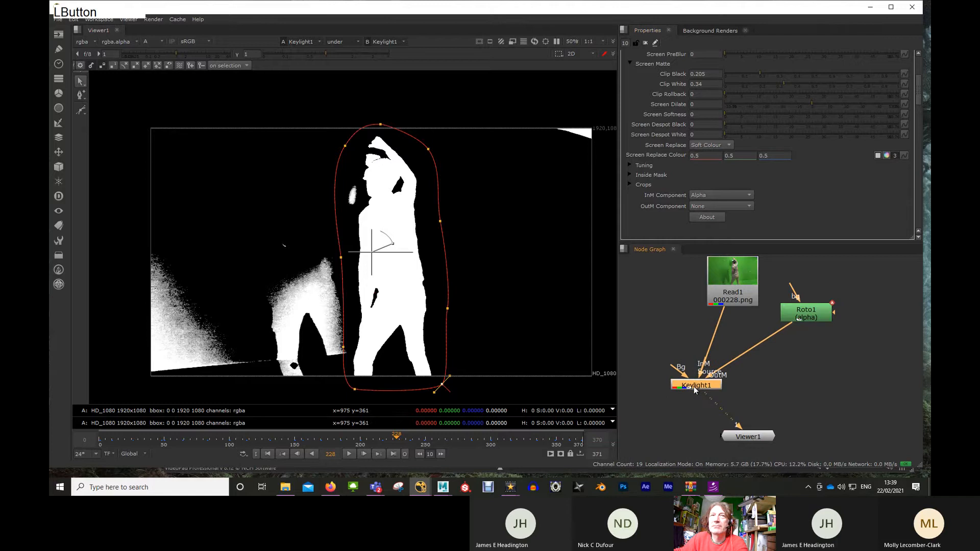
{"action": "left_click", "coordinate": [720, 195]}
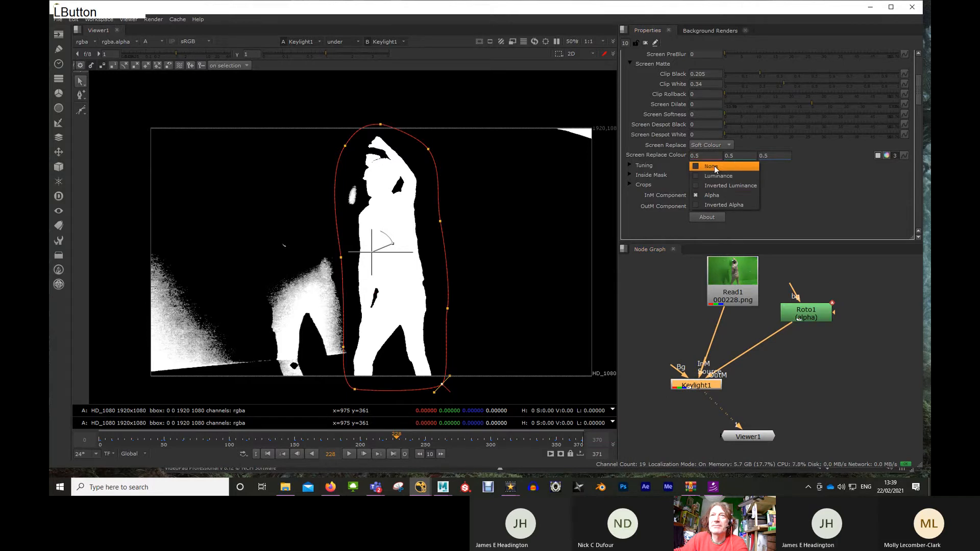
{"action": "left_click", "coordinate": [704, 164]}
Step: Try Alpha as Keylight1's OutM component, and set it to Inverted Alpha to mask out everything outside the Roto shape
{"action": "left_click", "coordinate": [702, 207]}
{"action": "left_click", "coordinate": [705, 225]}
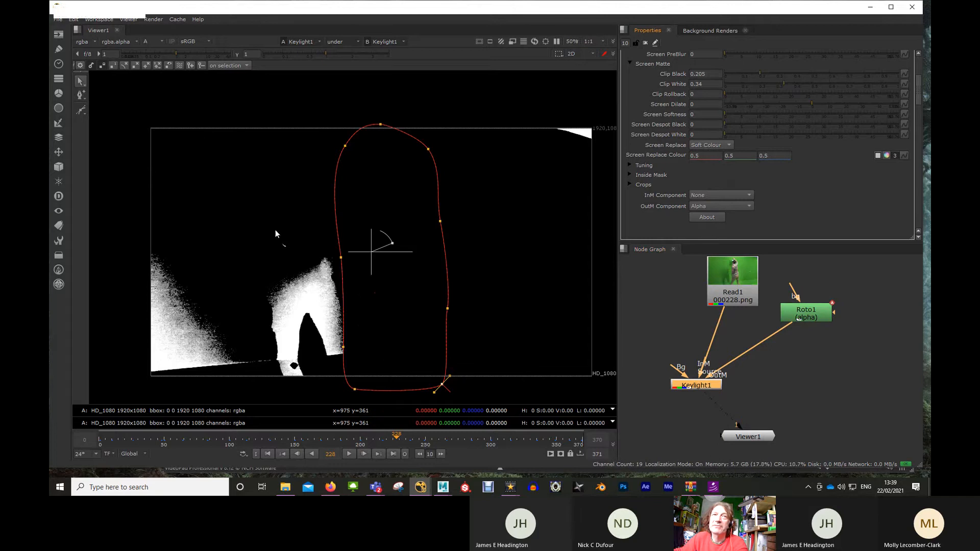
{"action": "left_click", "coordinate": [712, 207]}
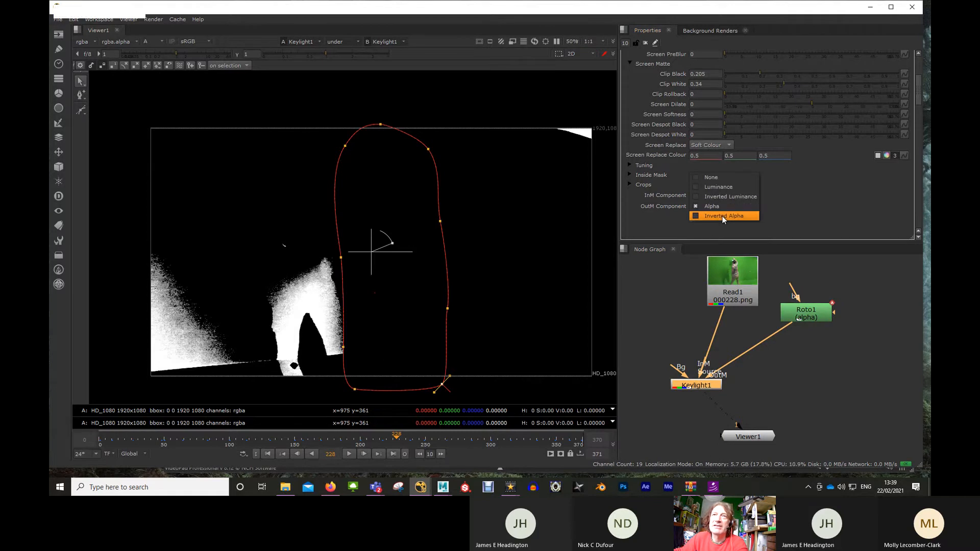
{"action": "left_click", "coordinate": [722, 216]}
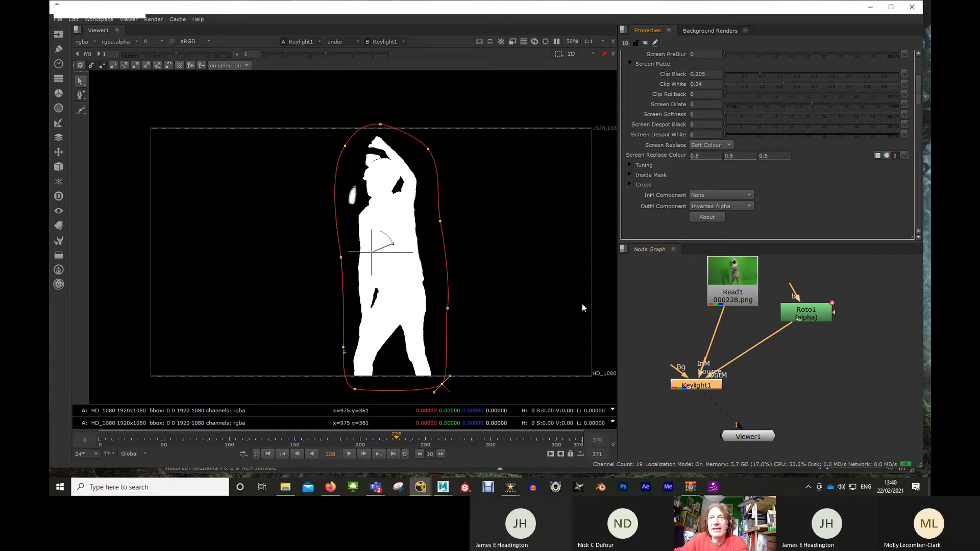
Step: Add an Erode (fast) filter node between Keylight1 and Viewer1, spacing the nodes apart vertically
{"action": "middle_click_drag", "start_coordinate": [764, 382], "coordinate": [767, 356]}
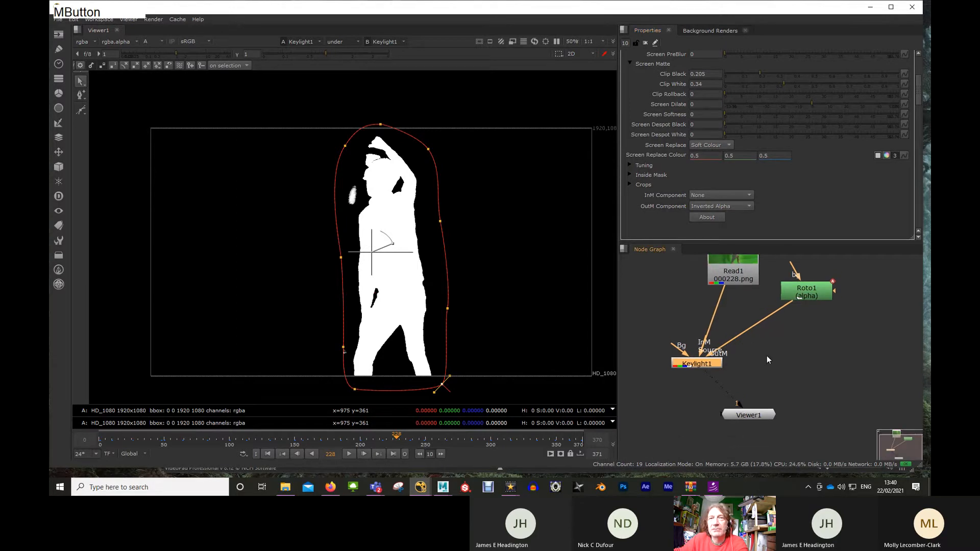
{"action": "left_click_drag", "start_coordinate": [739, 409], "coordinate": [734, 449]}
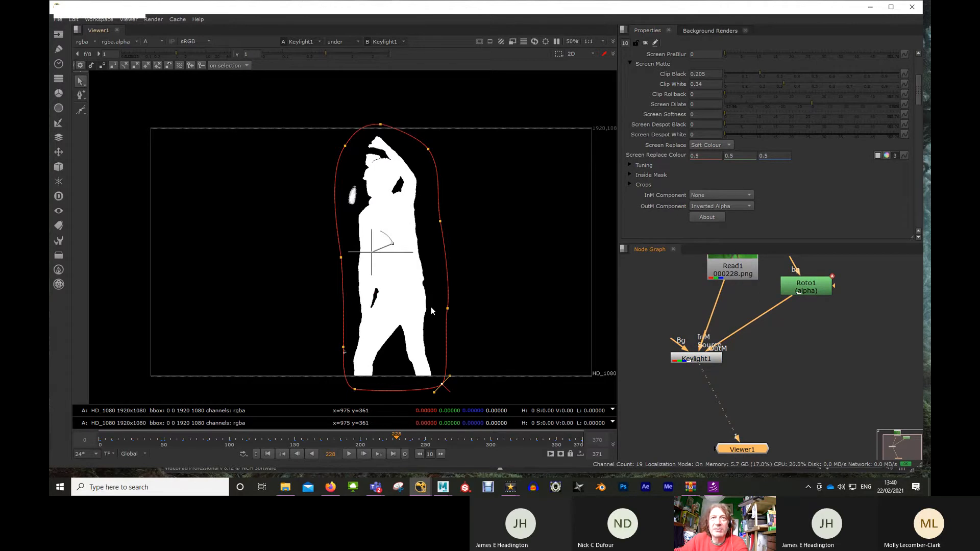
{"action": "left_click_drag", "start_coordinate": [702, 362], "coordinate": [705, 361]}
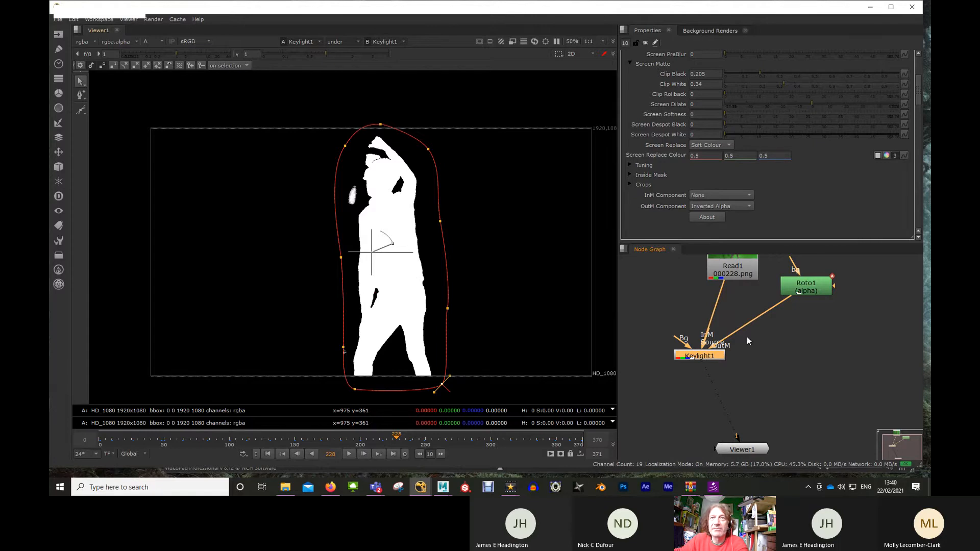
{"action": "right_click", "coordinate": [705, 356]}
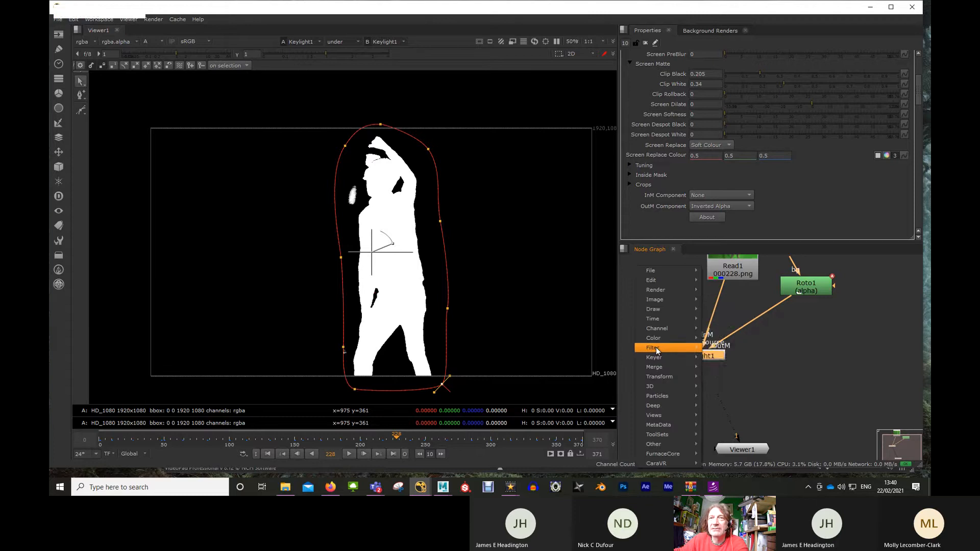
{"action": "mouse_move", "coordinate": [656, 348]}
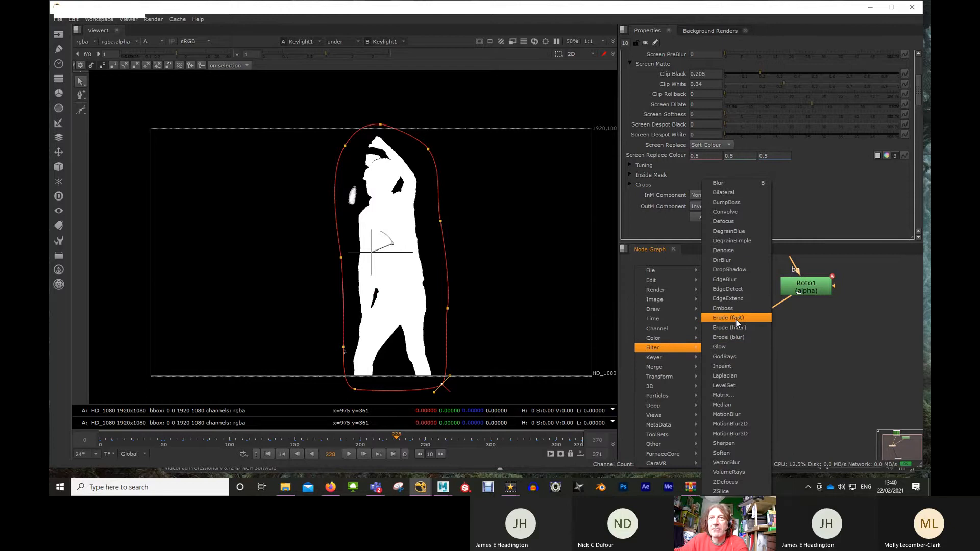
{"action": "left_click", "coordinate": [740, 318]}
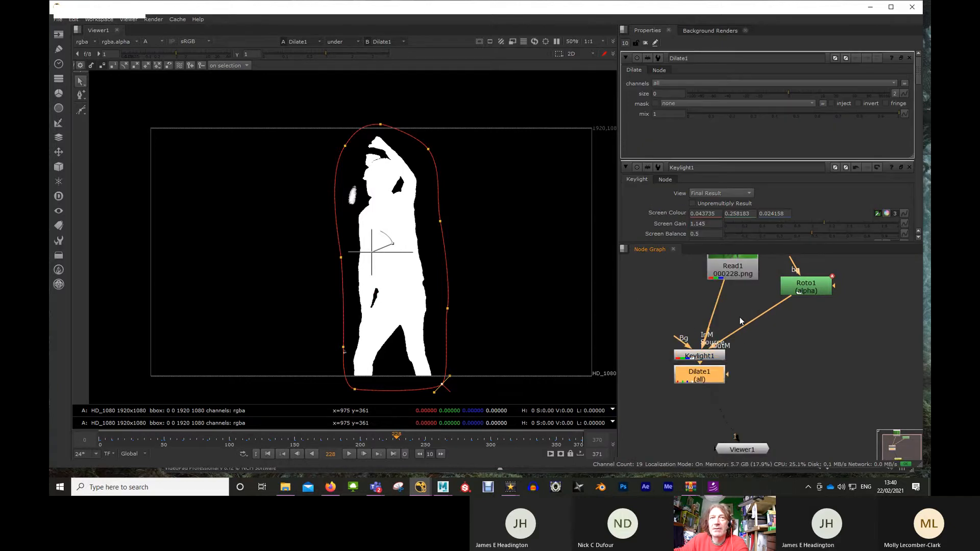
{"action": "left_click_drag", "start_coordinate": [709, 376], "coordinate": [708, 388]}
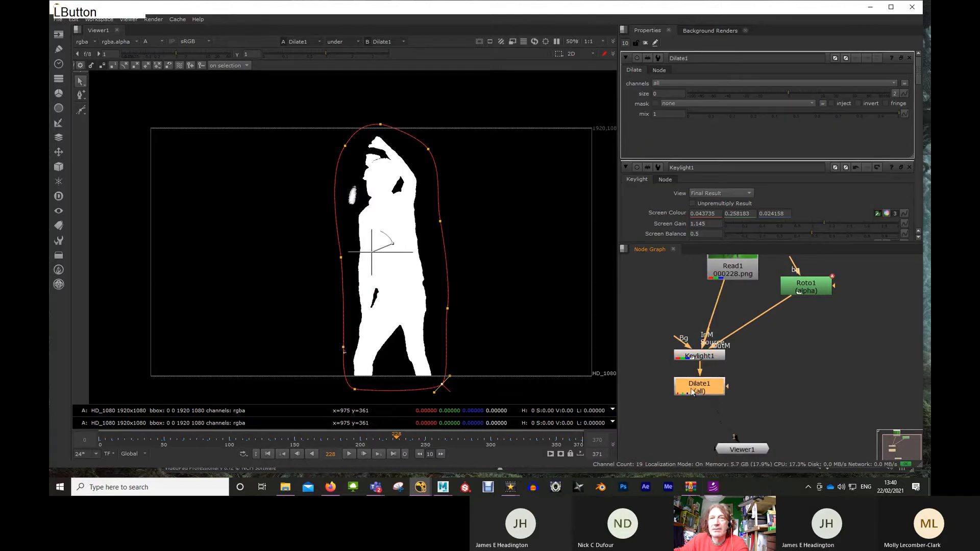
Step: Set the Dilate1 node's size to 7 to expand the figure's matte
{"action": "middle_click_drag", "start_coordinate": [690, 427], "coordinate": [685, 400]}
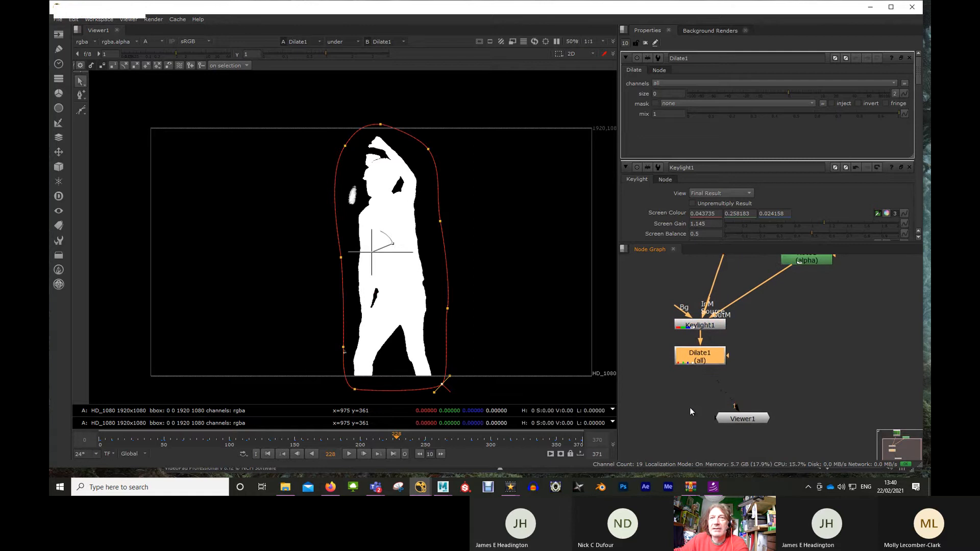
{"action": "scroll", "coordinate": [690, 407], "scroll_direction": "up", "scroll_amount": 2}
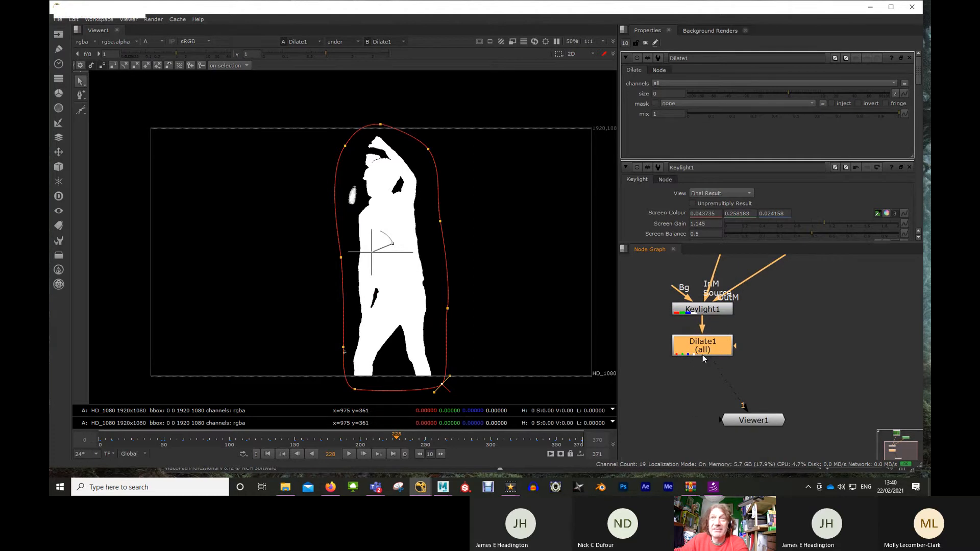
{"action": "middle_click_drag", "start_coordinate": [747, 359], "coordinate": [729, 382]}
{"action": "left_click", "coordinate": [705, 374]}
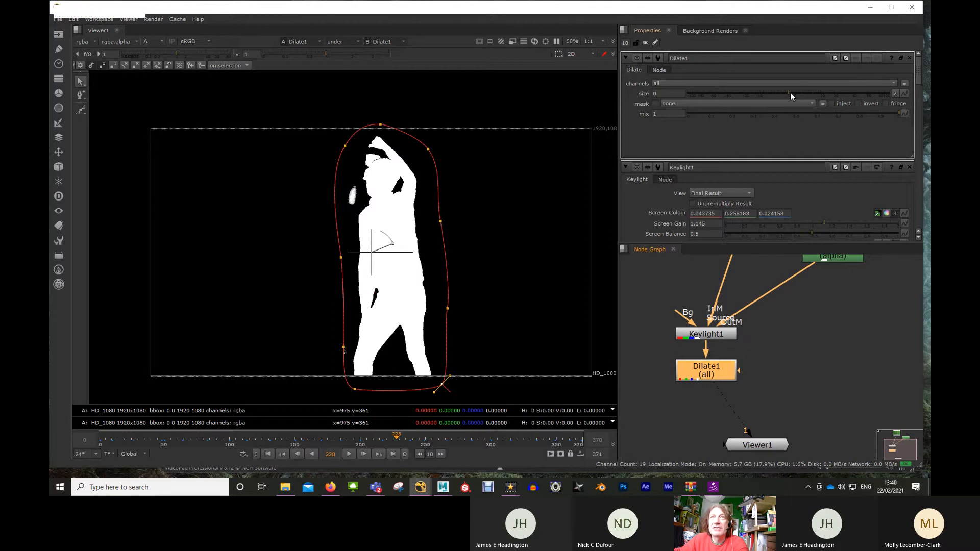
{"action": "left_click_drag", "start_coordinate": [791, 93], "coordinate": [814, 94]}
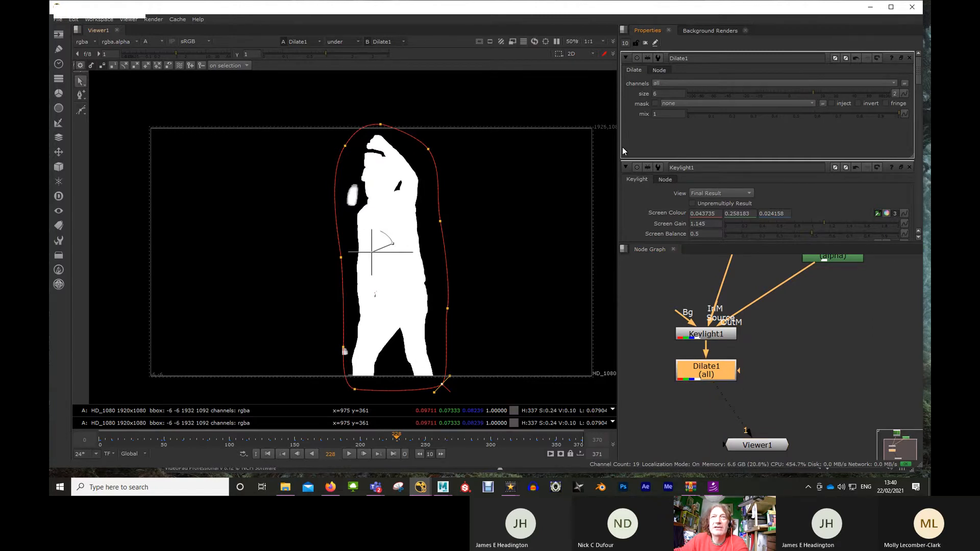
{"action": "mouse_move", "coordinate": [812, 93]}
{"action": "left_mouse_down"}
{"action": "mouse_move", "coordinate": [847, 92]}
{"action": "mouse_move", "coordinate": [799, 88]}
{"action": "mouse_move", "coordinate": [815, 90]}
{"action": "left_mouse_up"}
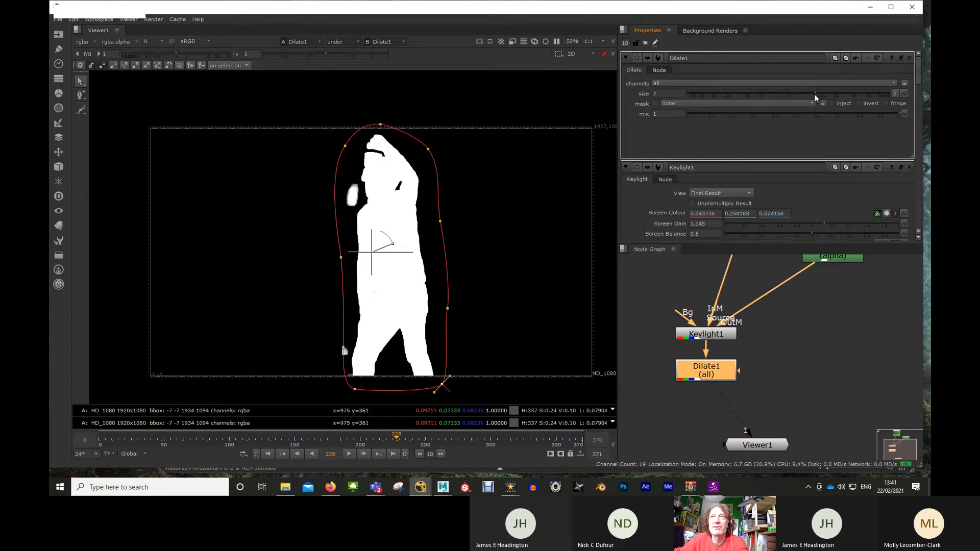
Step: Set the Dilate1 node's size to 7.5 and check the expanded matte at frame 145
{"action": "left_click_drag", "start_coordinate": [814, 94], "coordinate": [818, 94]}
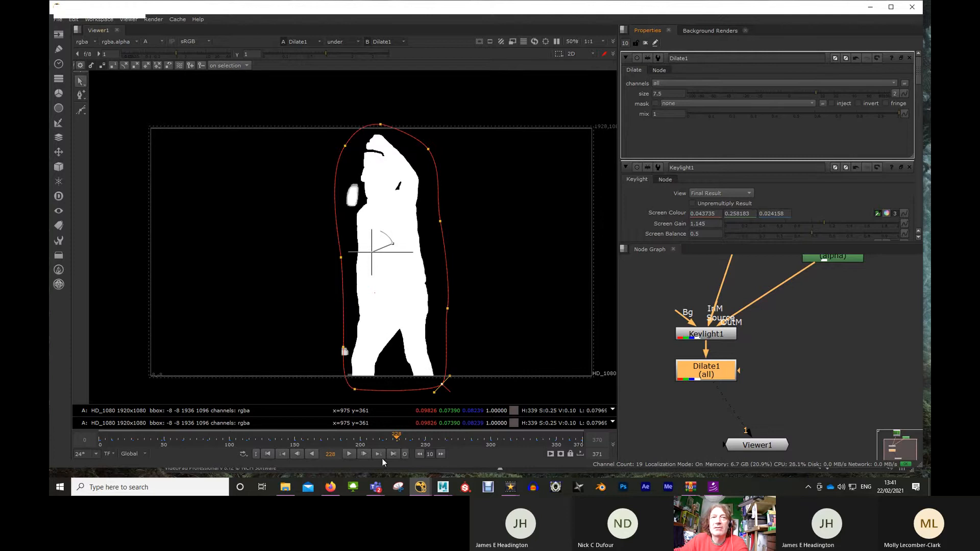
{"action": "left_click_drag", "start_coordinate": [339, 437], "coordinate": [276, 437]}
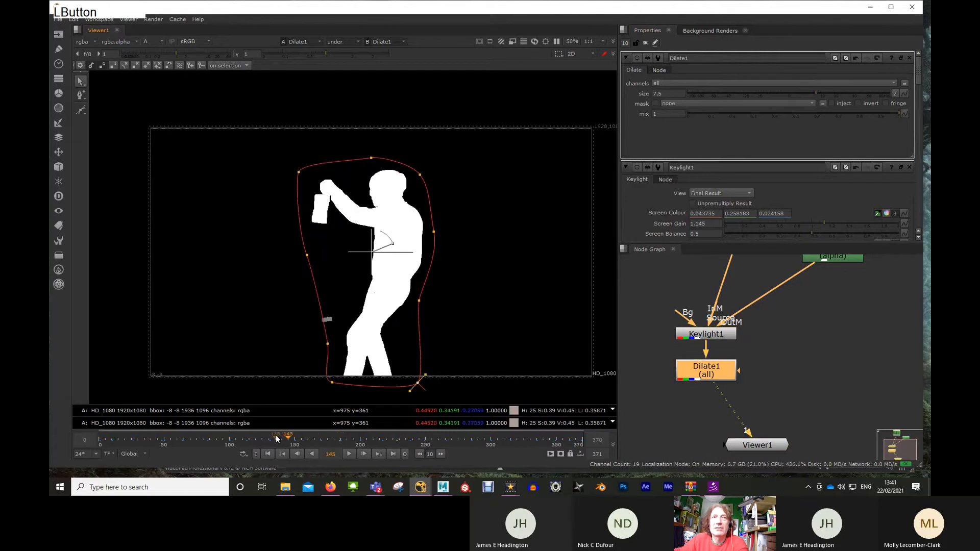
Step: Move Viewer1 in the node graph so that it sits almost directly below Dilate1
{"action": "middle_click_drag", "start_coordinate": [802, 368], "coordinate": [784, 369]}
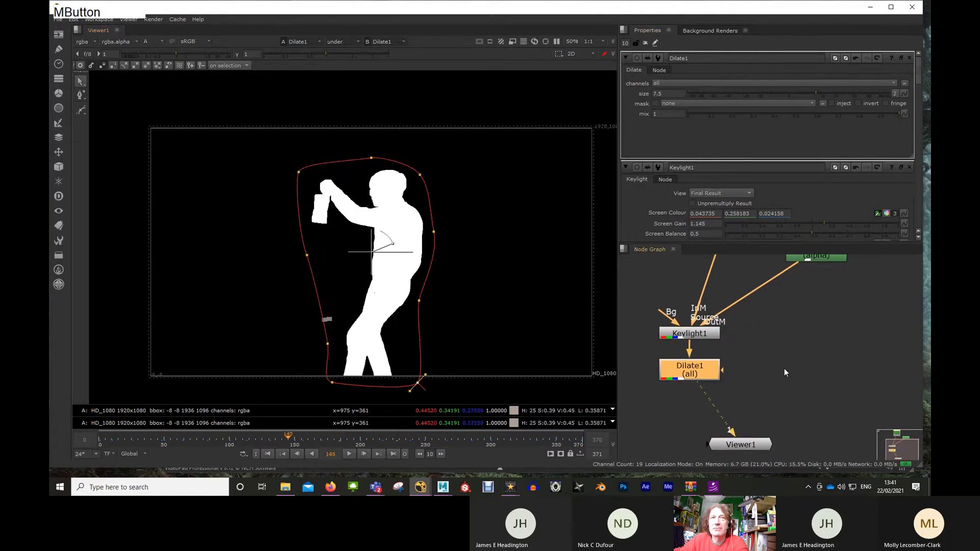
{"action": "scroll", "coordinate": [784, 368], "scroll_direction": "down", "scroll_amount": 3}
{"action": "middle_click_drag", "start_coordinate": [777, 333], "coordinate": [779, 341]}
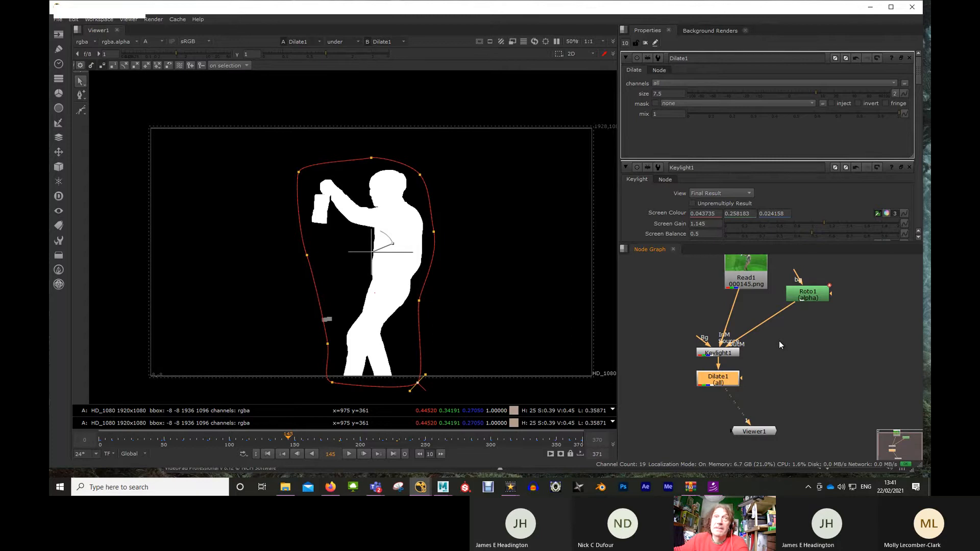
{"action": "left_click", "coordinate": [794, 323]}
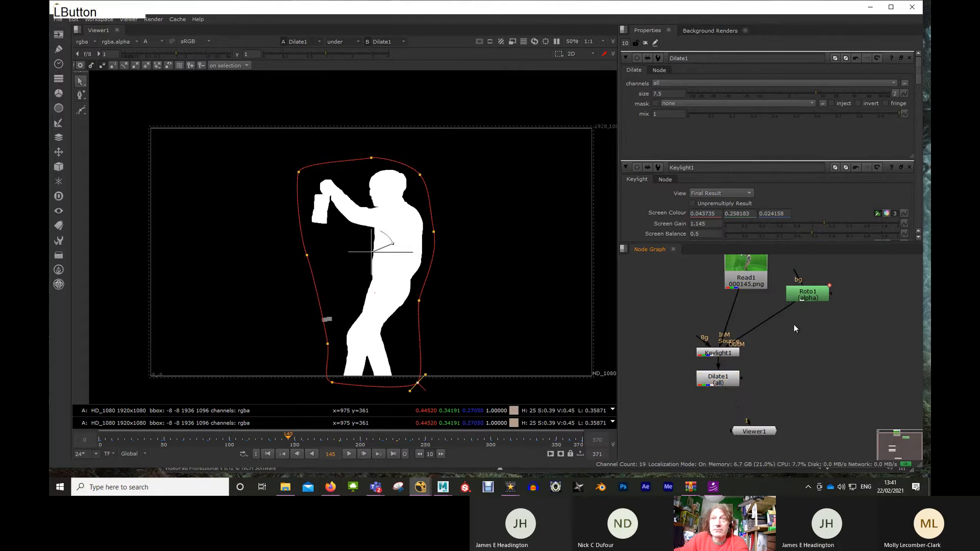
{"action": "scroll", "coordinate": [783, 351], "scroll_direction": "down", "scroll_amount": 1}
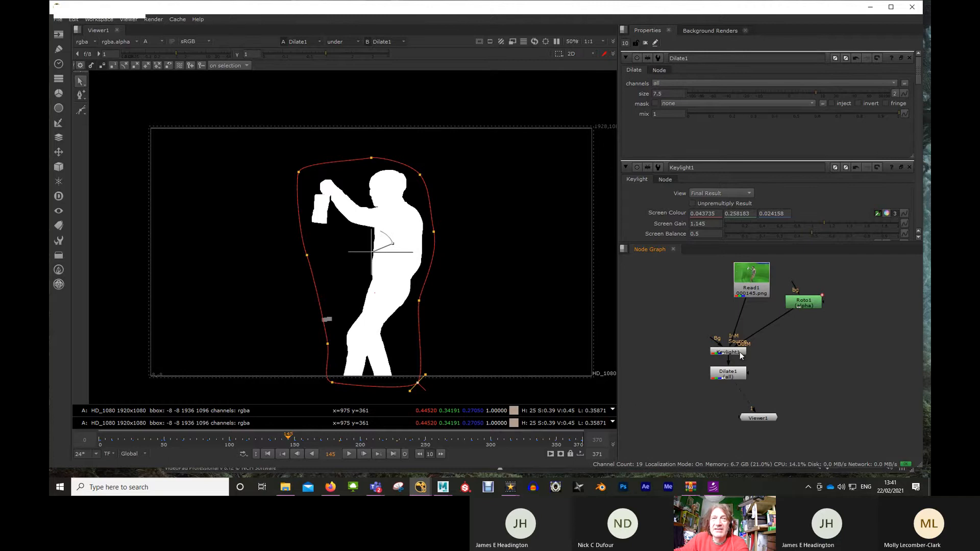
{"action": "scroll", "coordinate": [738, 351], "scroll_direction": "up", "scroll_amount": 2}
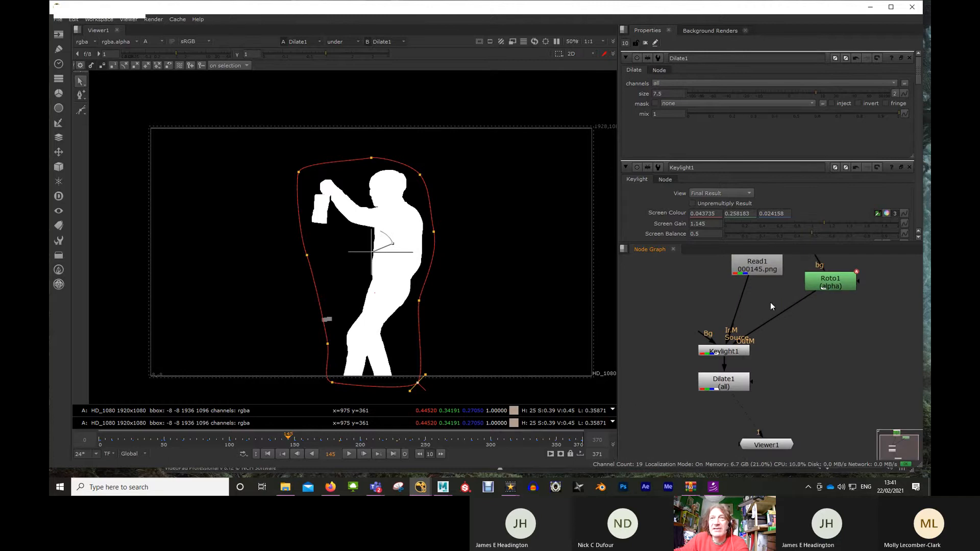
{"action": "middle_click_drag", "start_coordinate": [771, 303], "coordinate": [752, 314]}
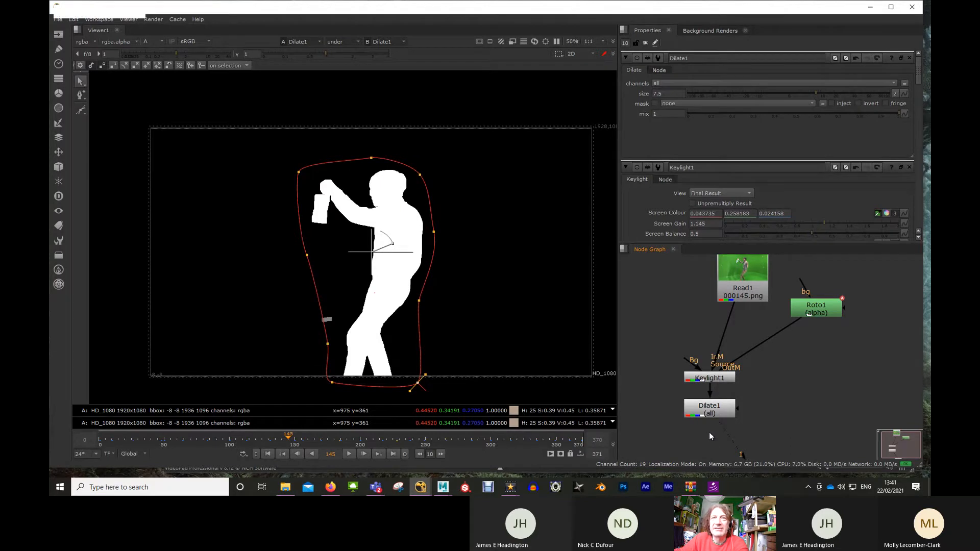
{"action": "middle_click_drag", "start_coordinate": [773, 408], "coordinate": [776, 388]}
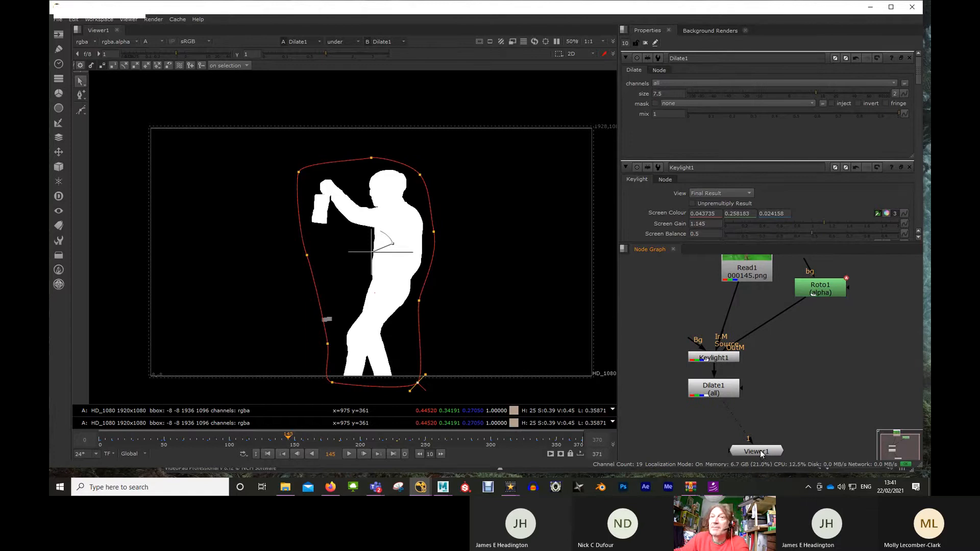
{"action": "left_click_drag", "start_coordinate": [760, 455], "coordinate": [734, 454]}
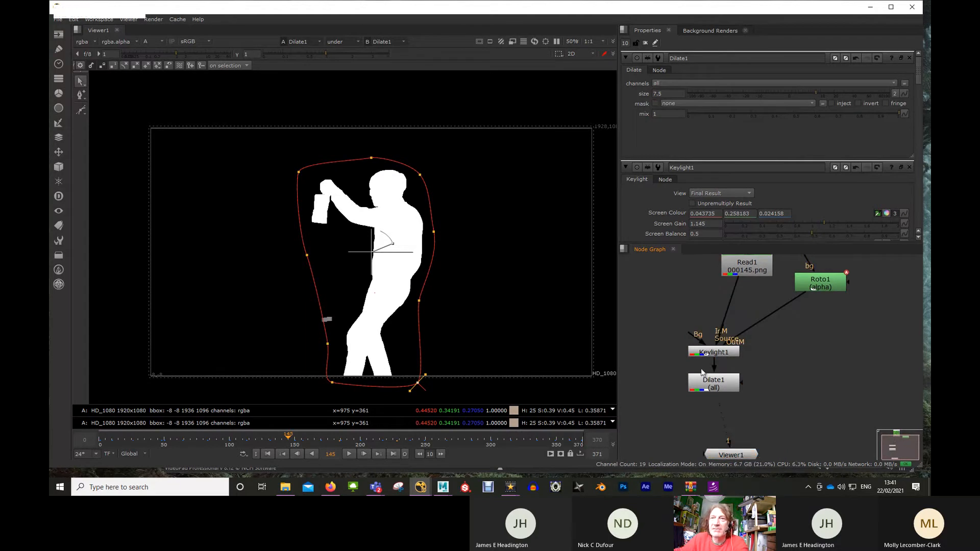
Step: Add a Backdrop node in the empty space beside Keylight1 and enlarge it enough to hold two nodes
{"action": "left_click", "coordinate": [806, 356]}
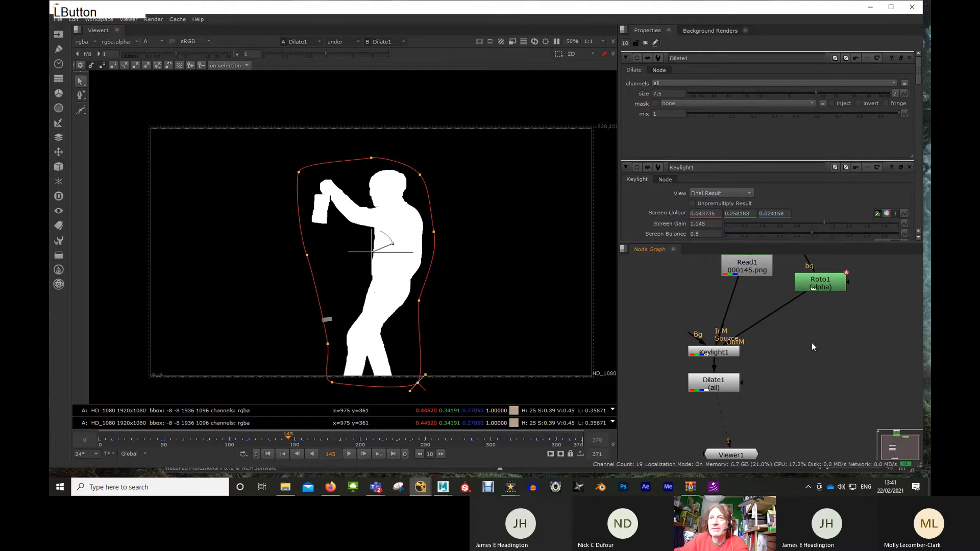
{"action": "left_click", "coordinate": [806, 351]}
{"action": "right_click", "coordinate": [819, 348]}
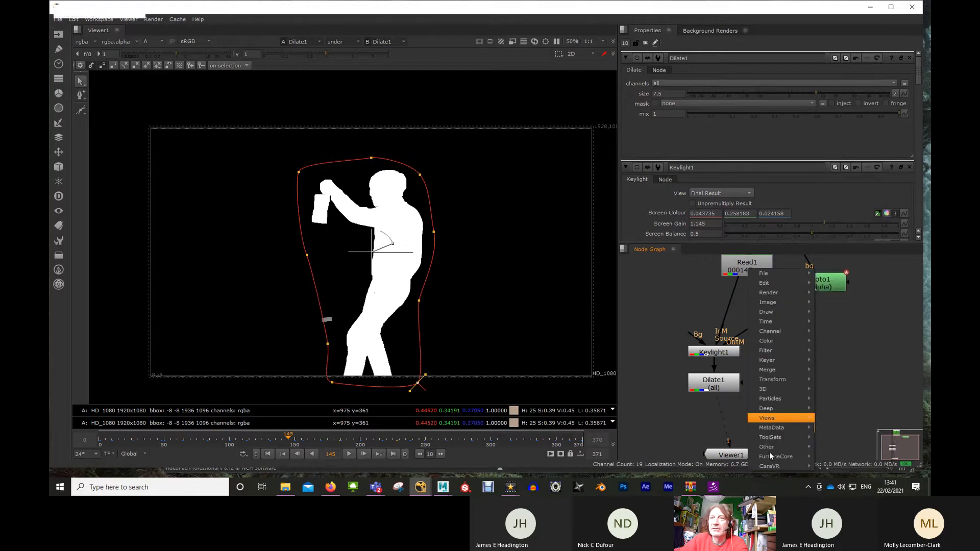
{"action": "mouse_move", "coordinate": [772, 448]}
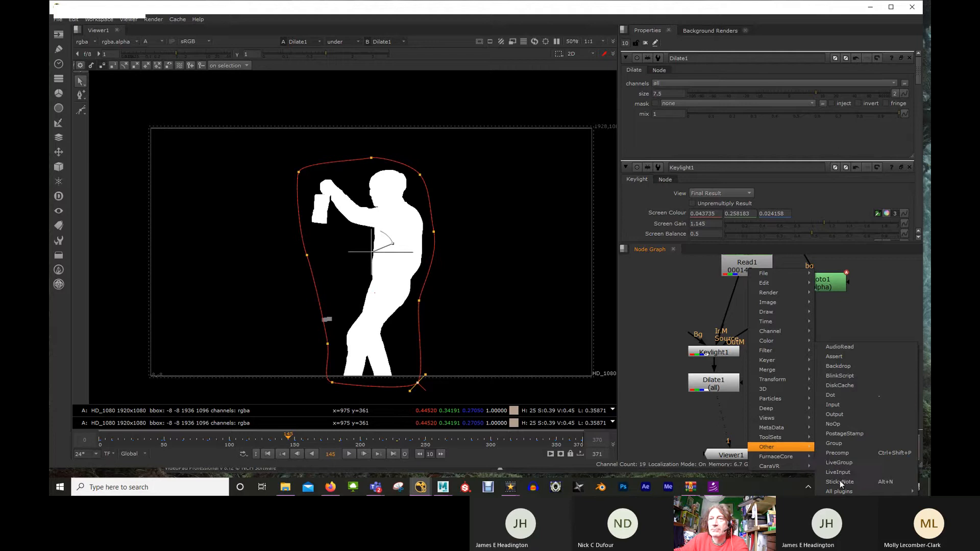
{"action": "mouse_move", "coordinate": [838, 492]}
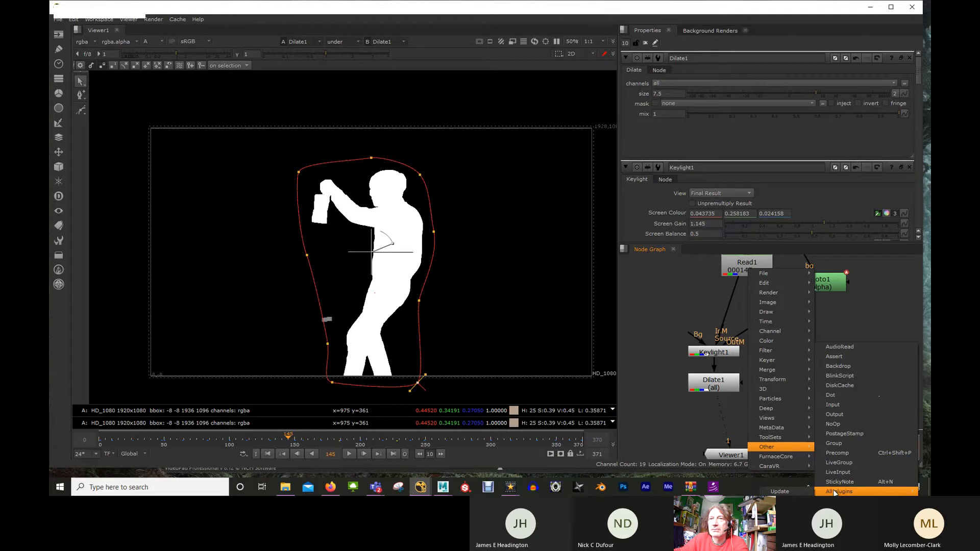
{"action": "left_click", "coordinate": [846, 366]}
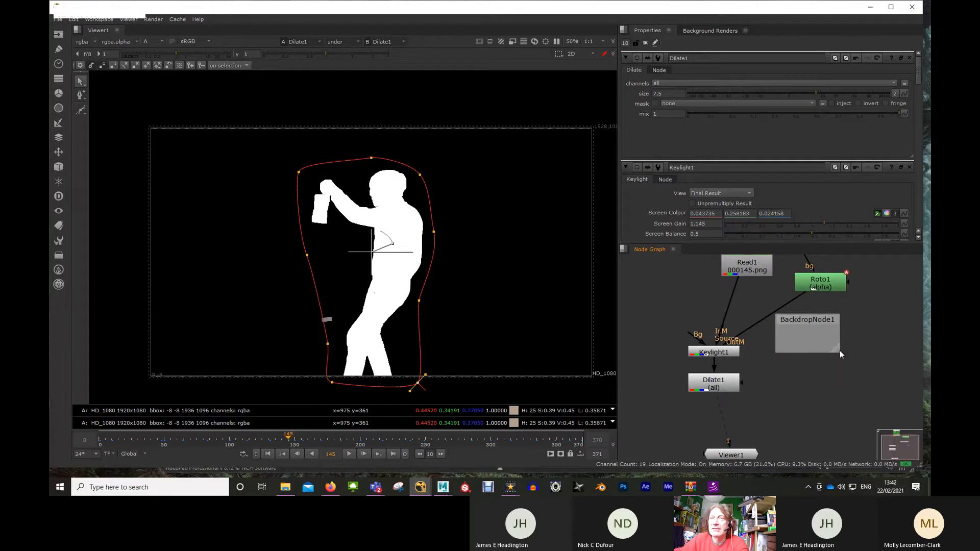
{"action": "left_click_drag", "start_coordinate": [839, 351], "coordinate": [902, 437]}
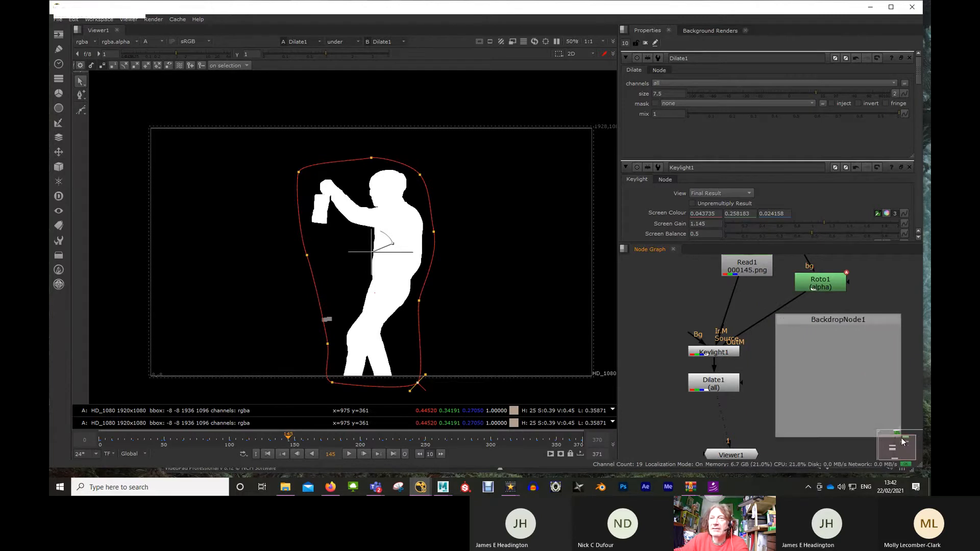
Step: Label the new backdrop "Tracker Mask" in its properties
{"action": "left_click", "coordinate": [835, 318]}
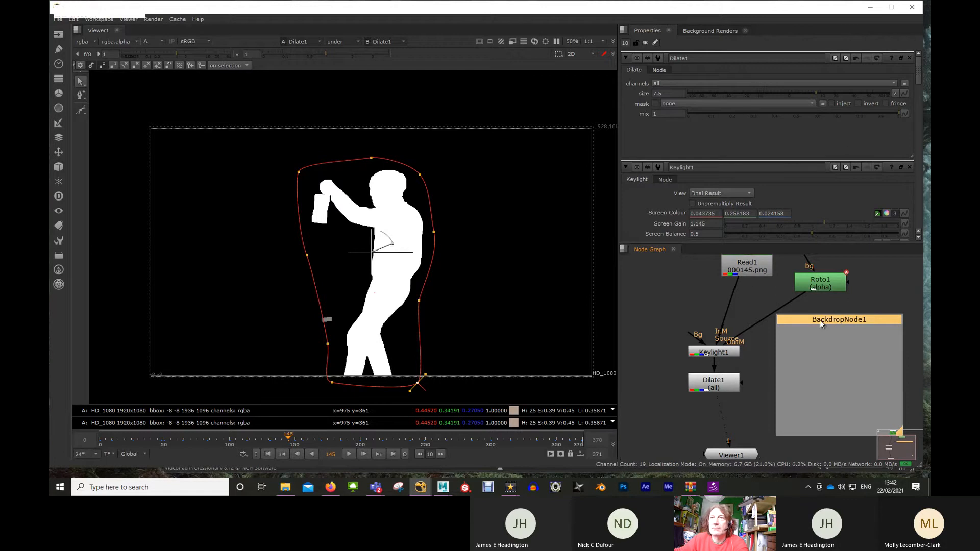
{"action": "double_click", "coordinate": [825, 318]}
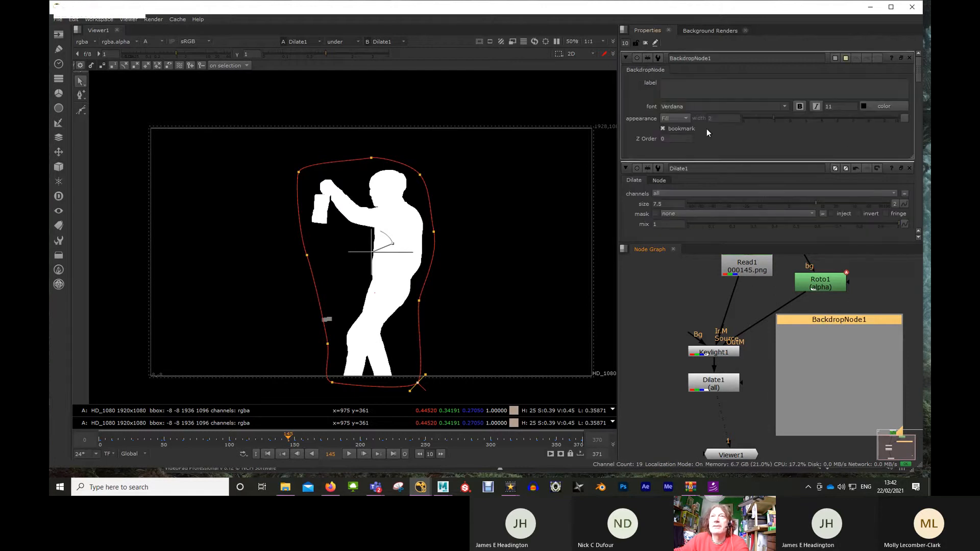
{"action": "left_click", "coordinate": [829, 320]}
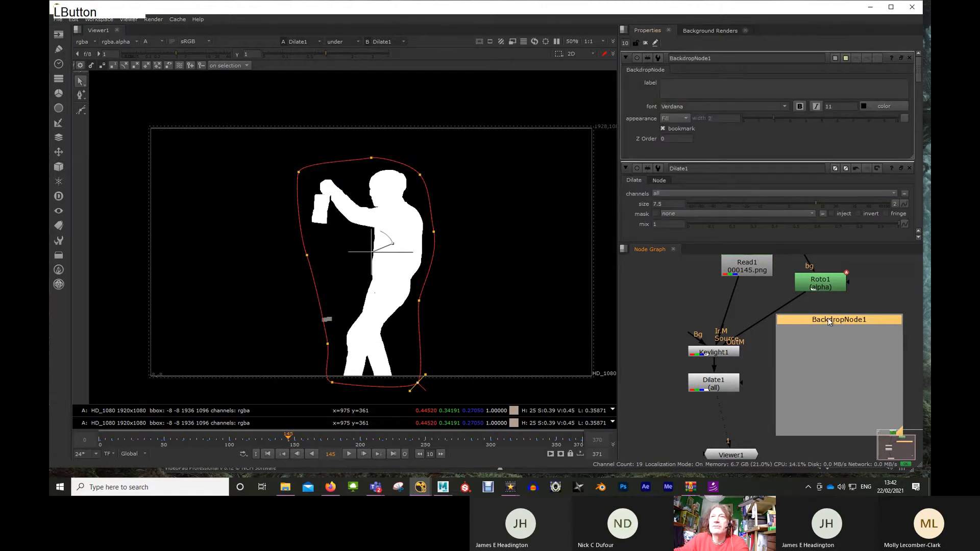
{"action": "left_click", "coordinate": [686, 83]}
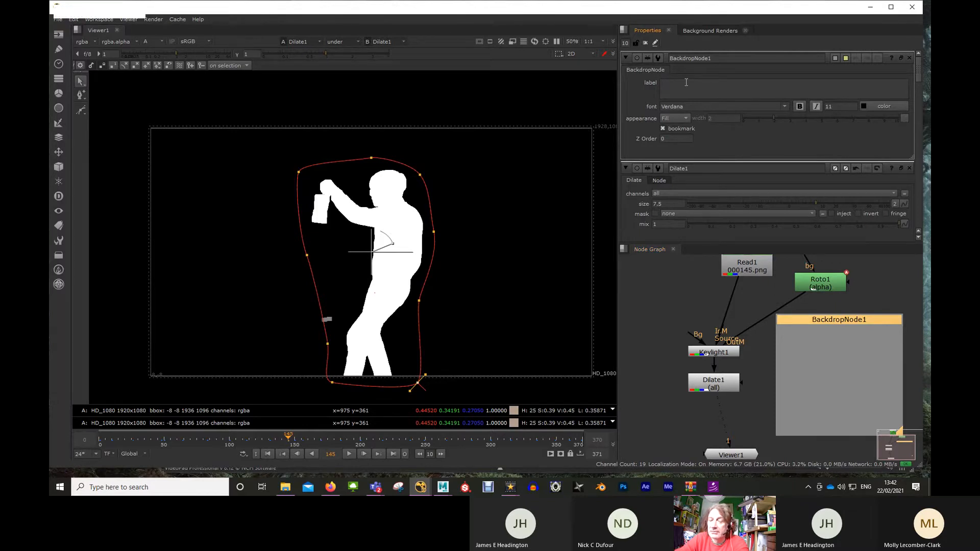
{"action": "type", "text": "Tracker"}
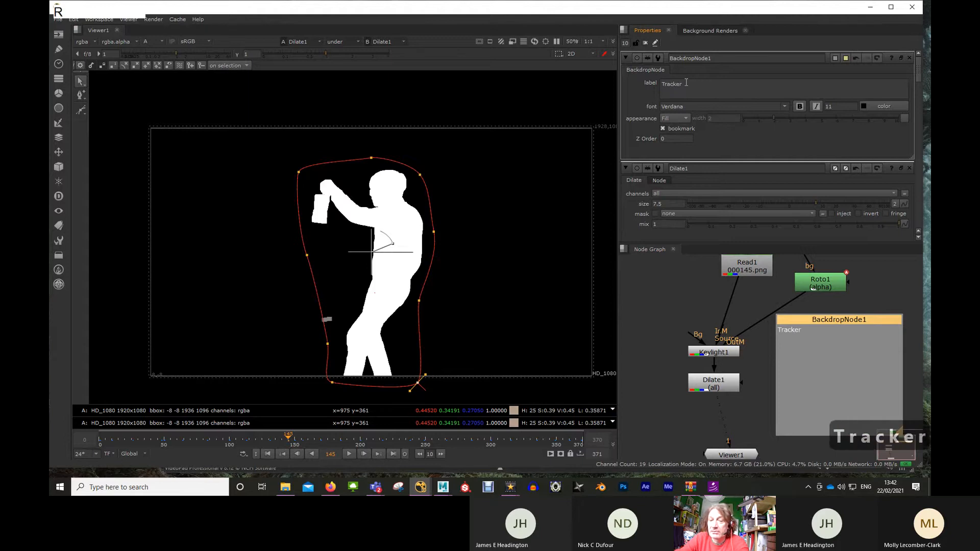
{"action": "type", "text": " Mask"}
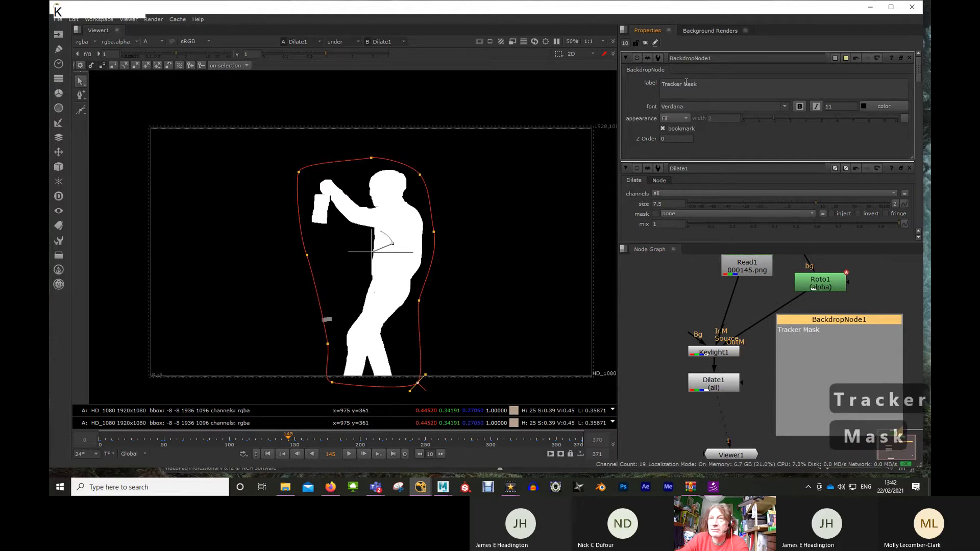
{"action": "left_click", "coordinate": [838, 320]}
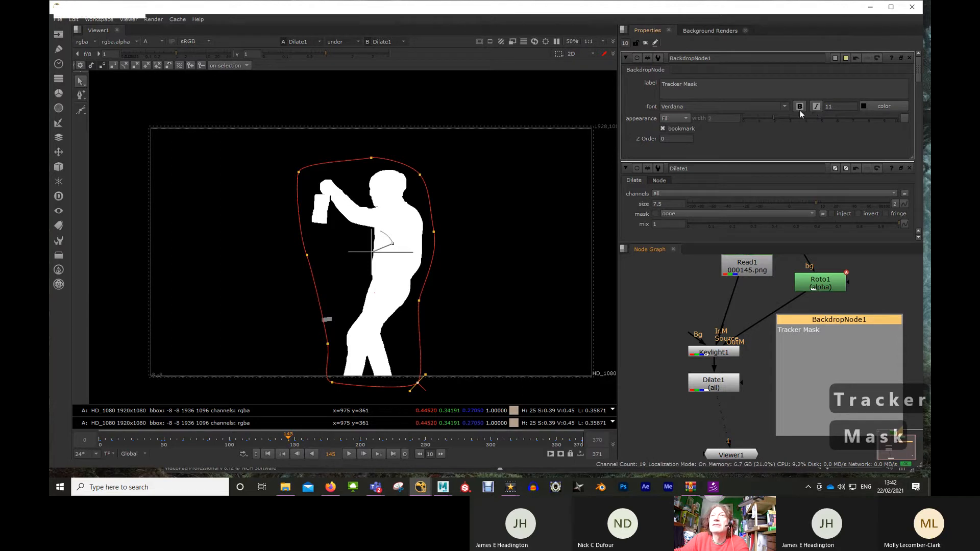
Step: Set the backdrop's tile colour to olive yellow, about RGB 0.533, 0.508, 0.18
{"action": "left_click", "coordinate": [836, 58]}
{"action": "left_click_drag", "start_coordinate": [674, 365], "coordinate": [678, 354]}
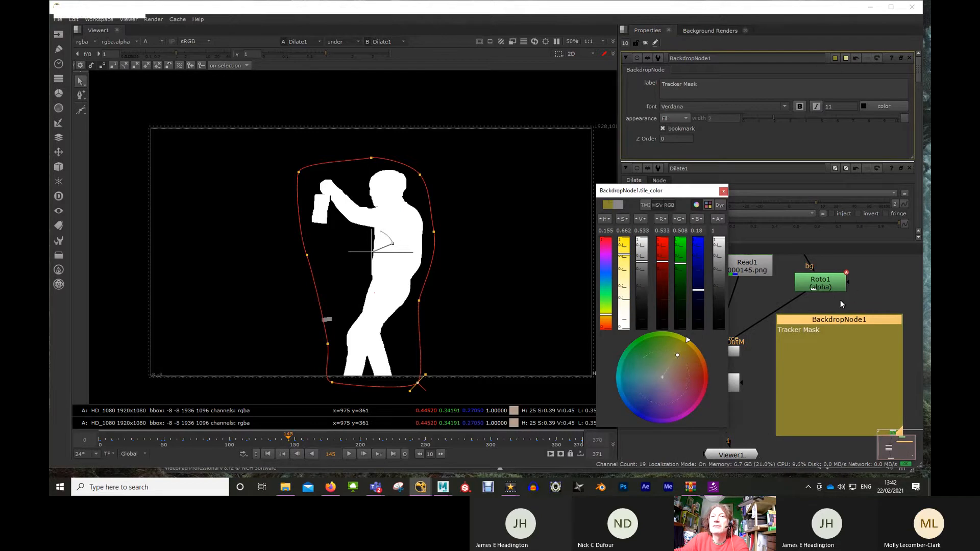
{"action": "left_click", "coordinate": [875, 295]}
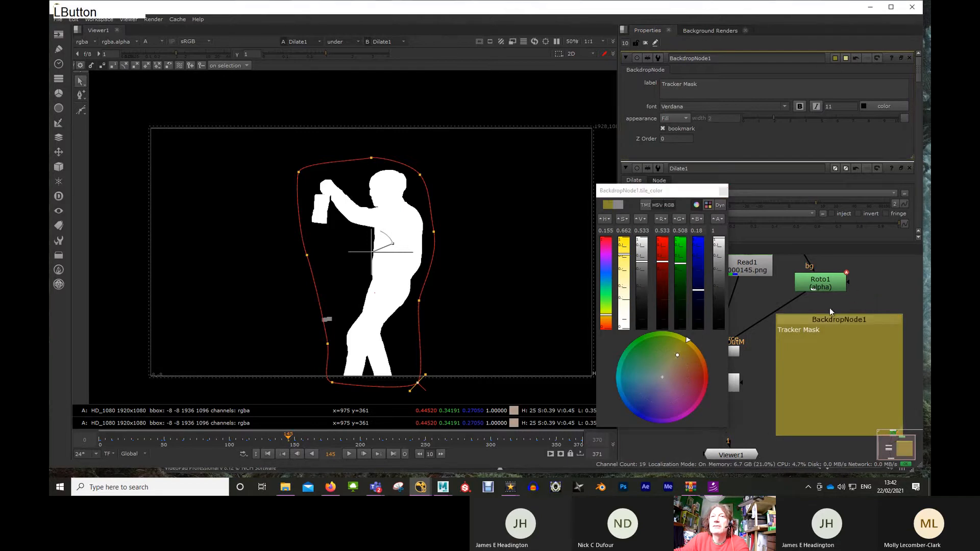
{"action": "left_click", "coordinate": [724, 191]}
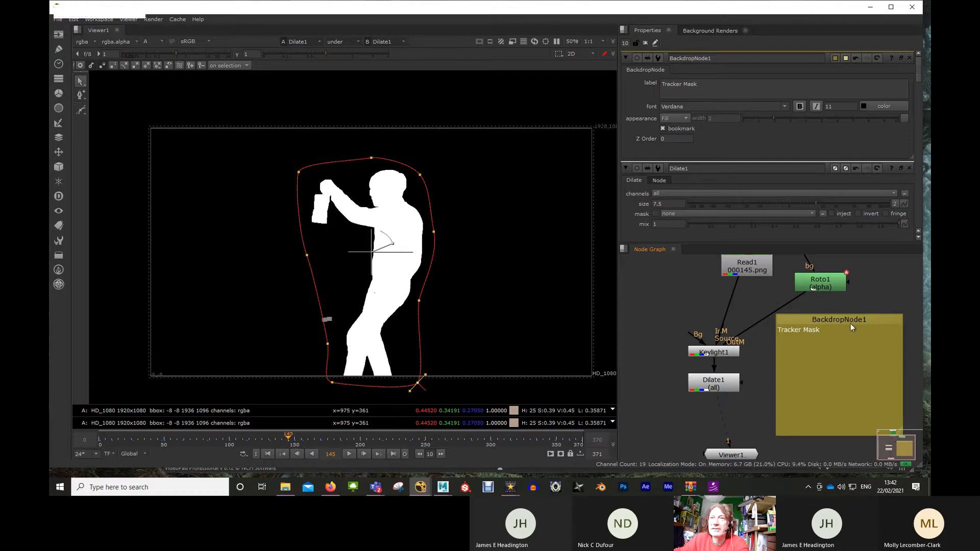
Step: Place the Tracker Mask backdrop behind Keylight1 and Dilate1 and resize it to fit around both nodes
{"action": "left_click_drag", "start_coordinate": [825, 321], "coordinate": [709, 310]}
{"action": "left_click_drag", "start_coordinate": [785, 426], "coordinate": [773, 412]}
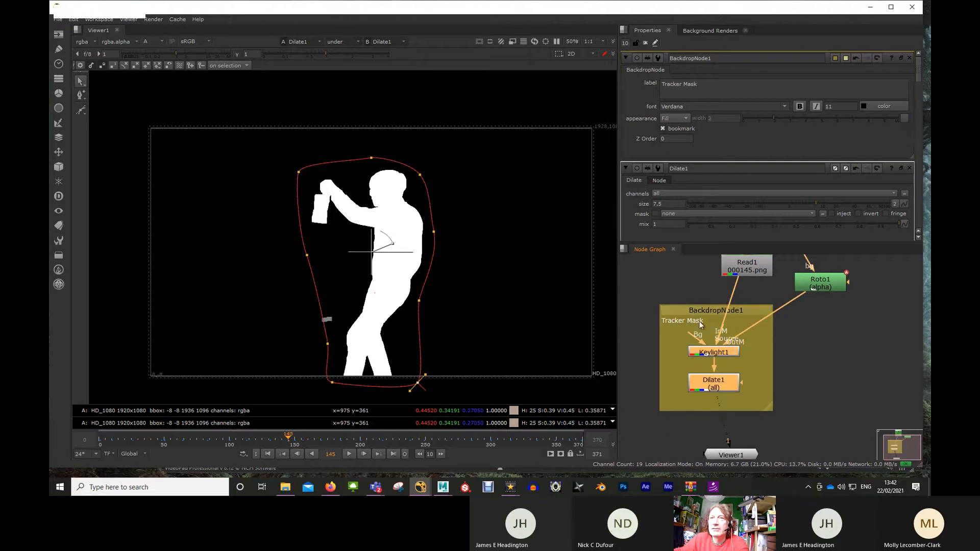
{"action": "left_click", "coordinate": [802, 376]}
Step: Move the Tracker Mask backdrop with its nodes so that Keylight1 lines up directly beneath Read1
{"action": "middle_click_drag", "start_coordinate": [820, 378], "coordinate": [818, 376]}
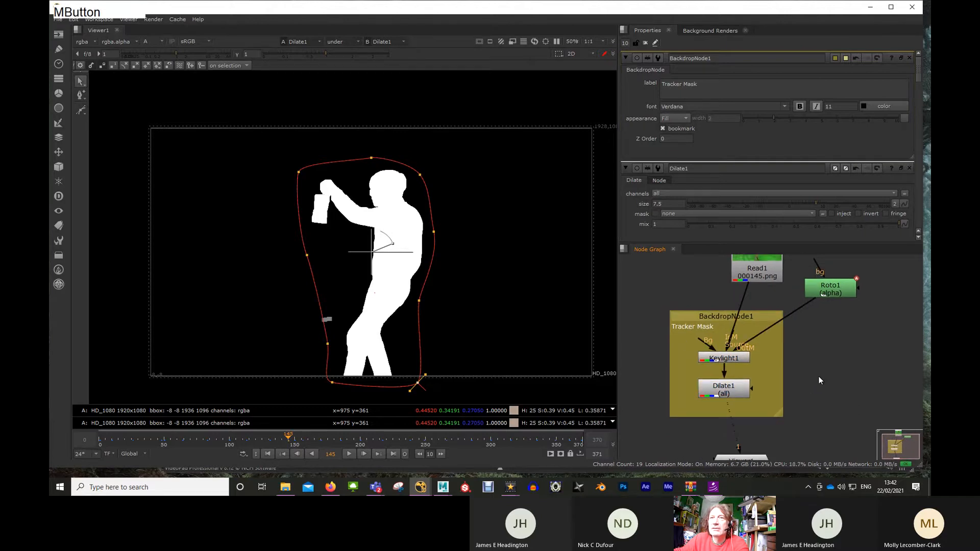
{"action": "scroll", "coordinate": [808, 363], "scroll_direction": "down", "scroll_amount": 2}
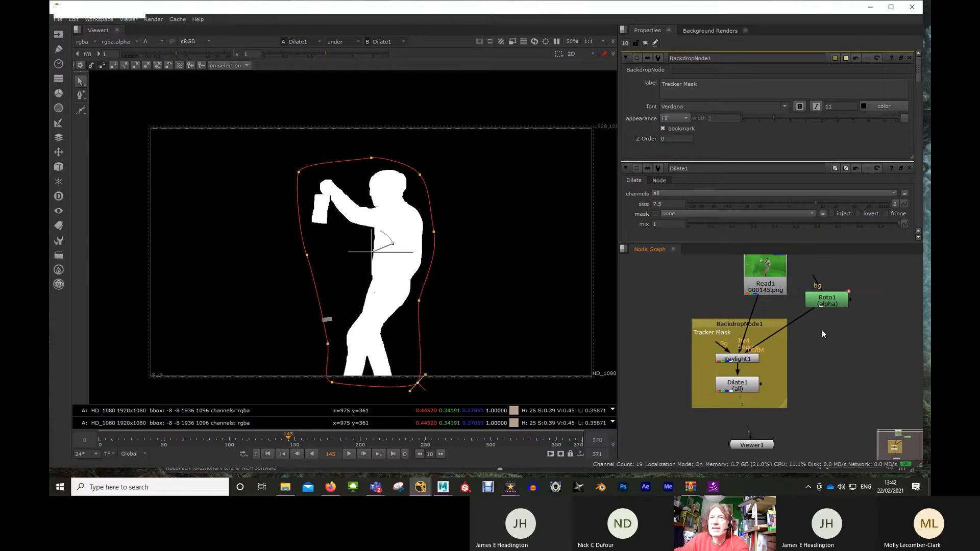
{"action": "left_click_drag", "start_coordinate": [724, 323], "coordinate": [754, 338]}
Step: Shrink the Tracker Mask backdrop slightly so it fits more closely around Keylight1 and Dilate1
{"action": "scroll", "coordinate": [763, 334], "scroll_direction": "down", "scroll_amount": 2}
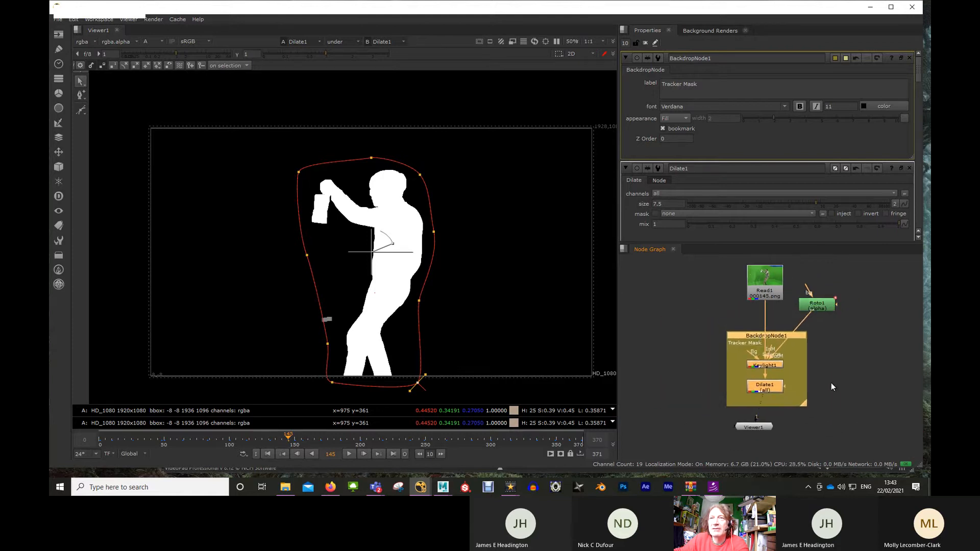
{"action": "scroll", "coordinate": [865, 428], "scroll_direction": "up", "scroll_amount": 2}
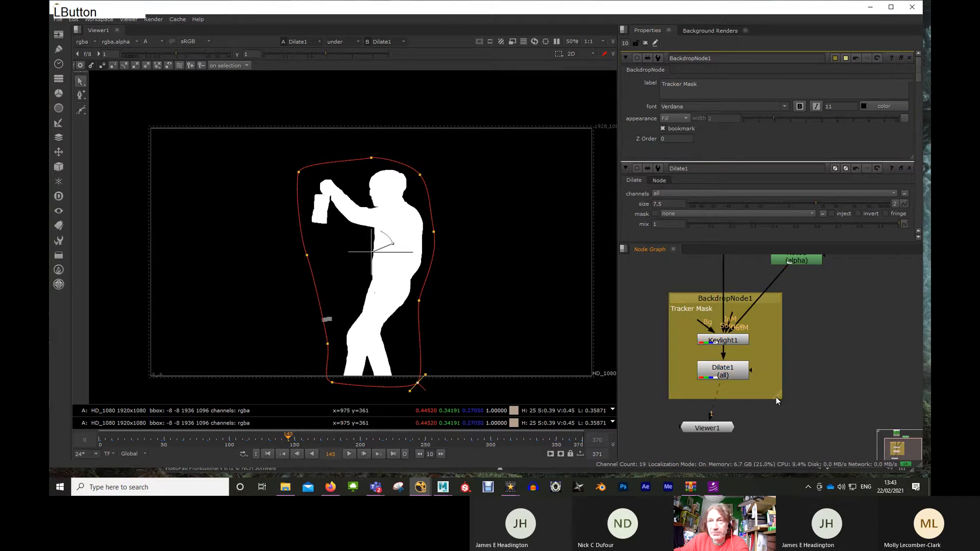
{"action": "left_click_drag", "start_coordinate": [777, 397], "coordinate": [779, 395]}
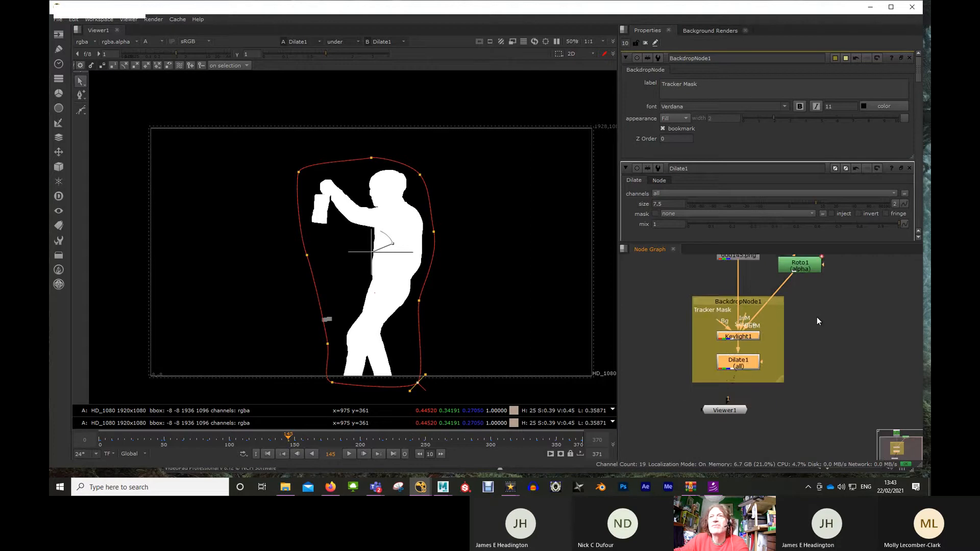
{"action": "left_click", "coordinate": [792, 365]}
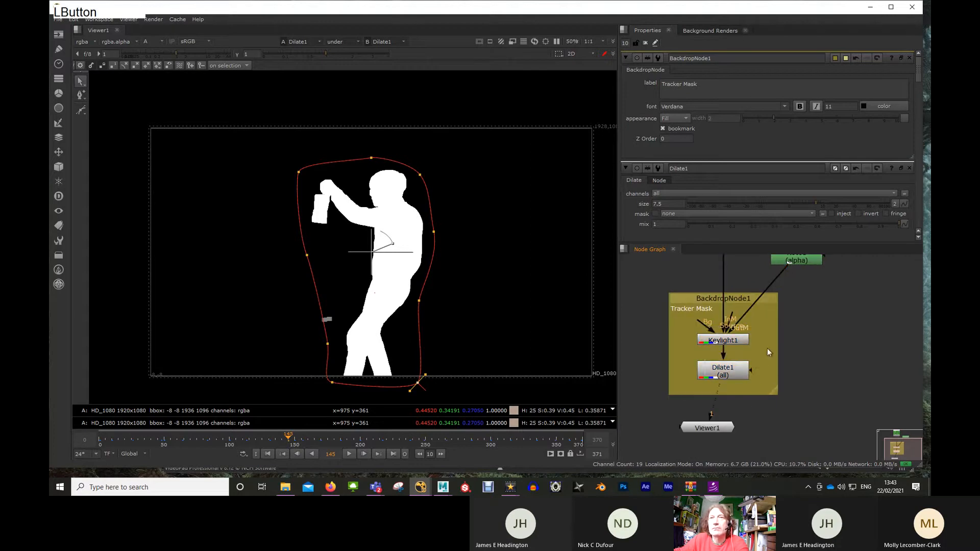
Step: Select Keylight1 and Dilate1 together, and shift the Tracker Mask backdrop slightly with both nodes inside it
{"action": "left_click_drag", "start_coordinate": [765, 328], "coordinate": [717, 369]}
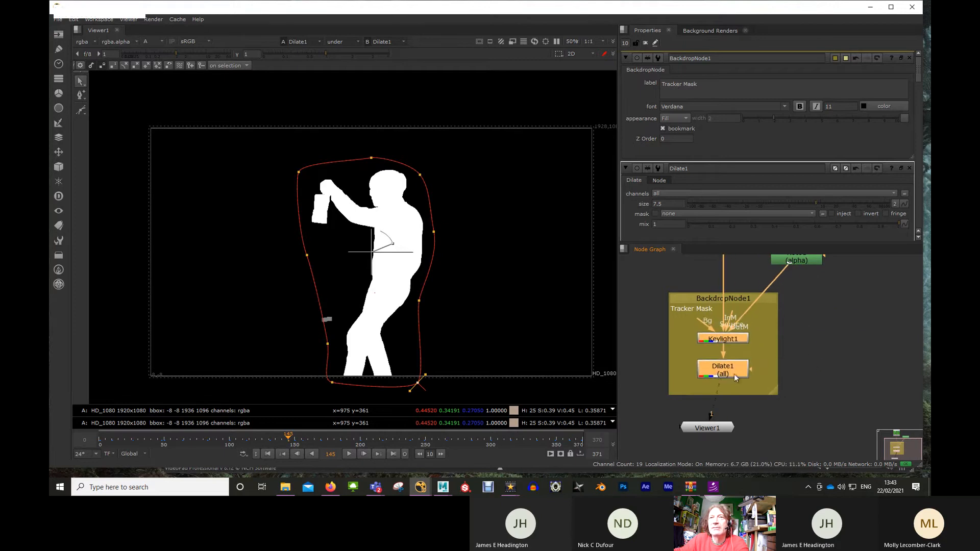
{"action": "left_click", "coordinate": [779, 338]}
{"action": "mouse_move", "coordinate": [705, 299]}
{"action": "left_mouse_down"}
{"action": "mouse_move", "coordinate": [780, 322]}
{"action": "mouse_move", "coordinate": [700, 304]}
{"action": "mouse_move", "coordinate": [709, 302]}
{"action": "left_mouse_up"}
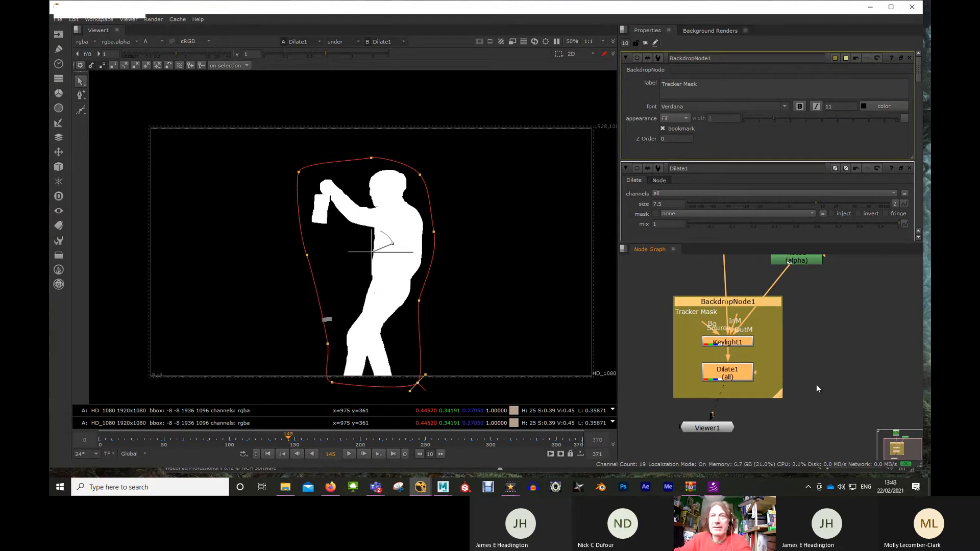
Step: Line up Read1 directly above Keylight1 and move Roto1 up and outward so it sits beside Read1
{"action": "scroll", "coordinate": [823, 382], "scroll_direction": "down", "scroll_amount": 2}
{"action": "middle_click_drag", "start_coordinate": [832, 345], "coordinate": [828, 362]}
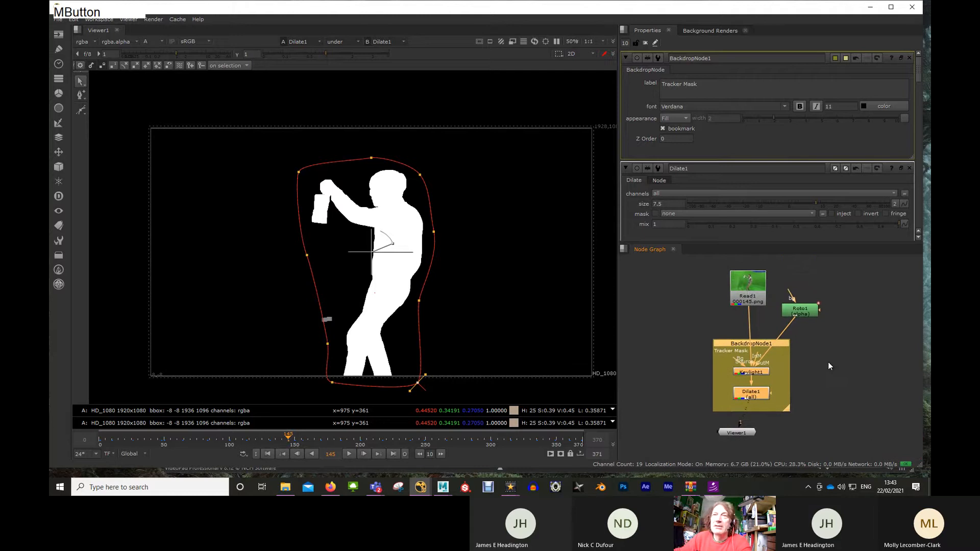
{"action": "left_click_drag", "start_coordinate": [748, 296], "coordinate": [752, 295]}
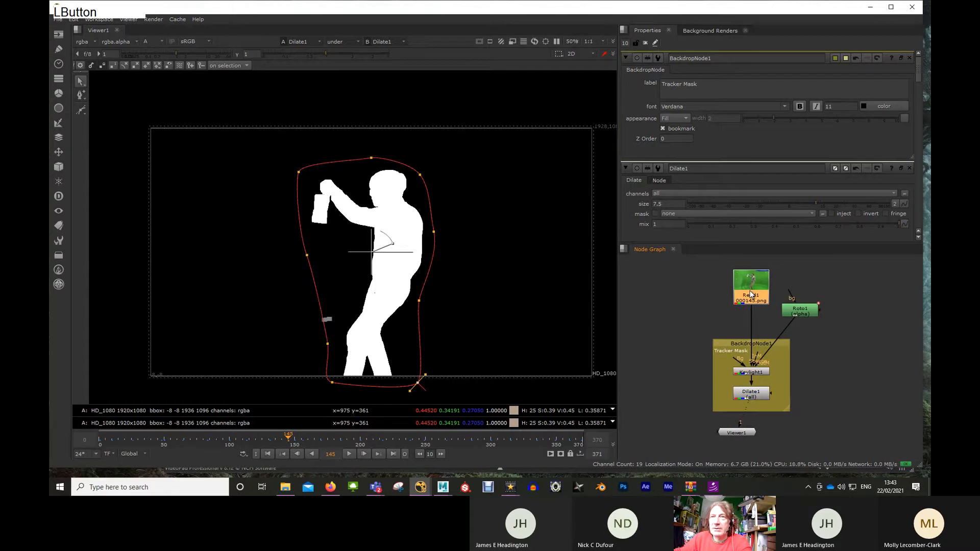
{"action": "left_click_drag", "start_coordinate": [806, 313], "coordinate": [826, 292]}
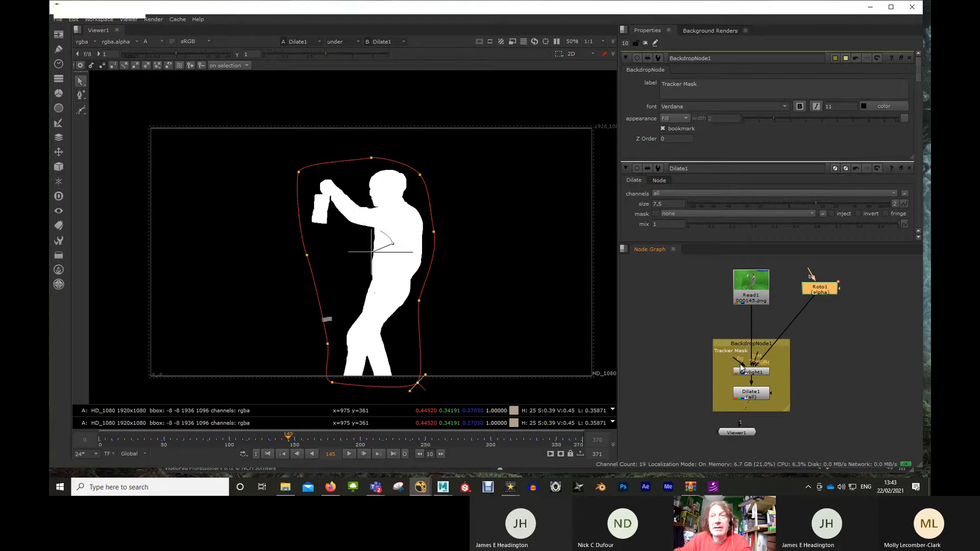
Step: Move Roto1 down beside the lower part of the Tracker Mask backdrop, and return it to a spot just above the backdrop
{"action": "middle_click_drag", "start_coordinate": [838, 427], "coordinate": [832, 425]}
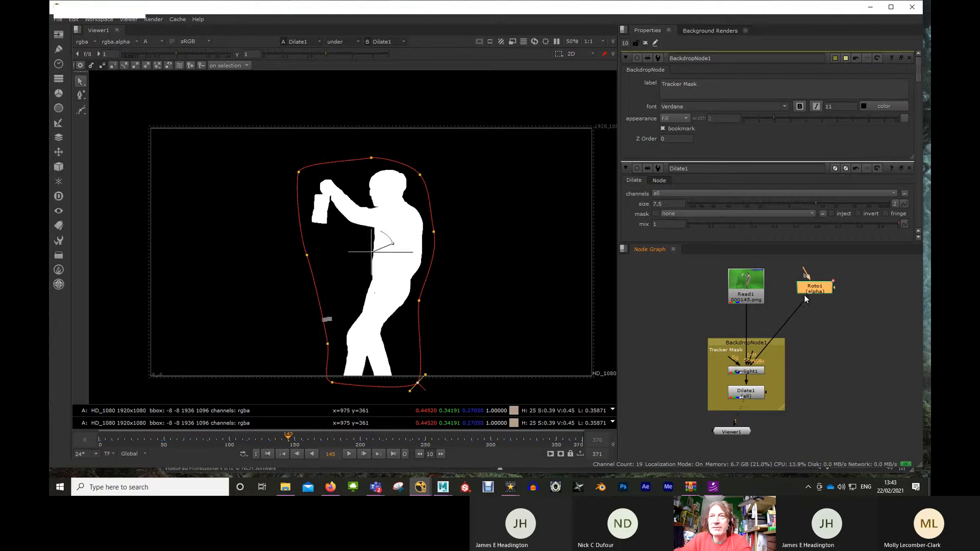
{"action": "left_click_drag", "start_coordinate": [815, 290], "coordinate": [825, 419]}
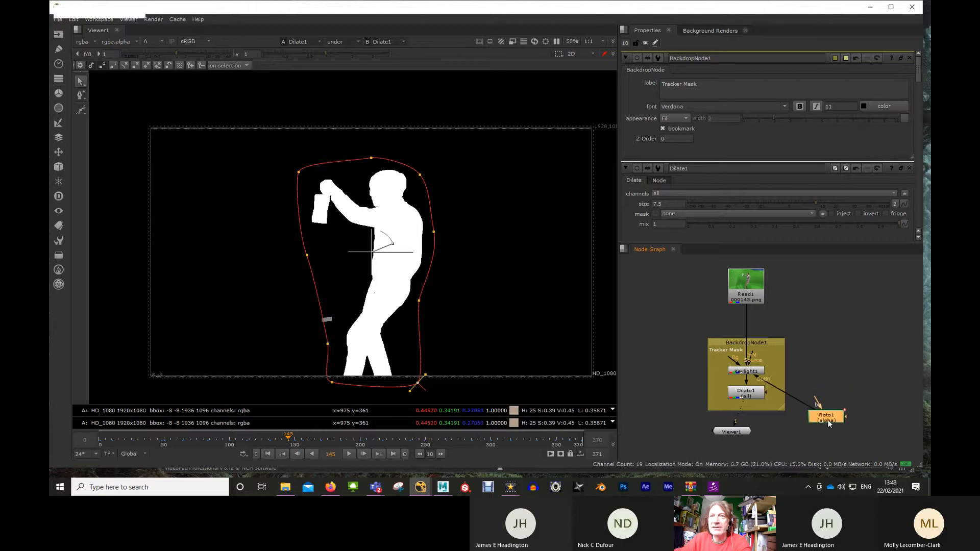
{"action": "scroll", "coordinate": [828, 369], "scroll_direction": "down", "scroll_amount": 2}
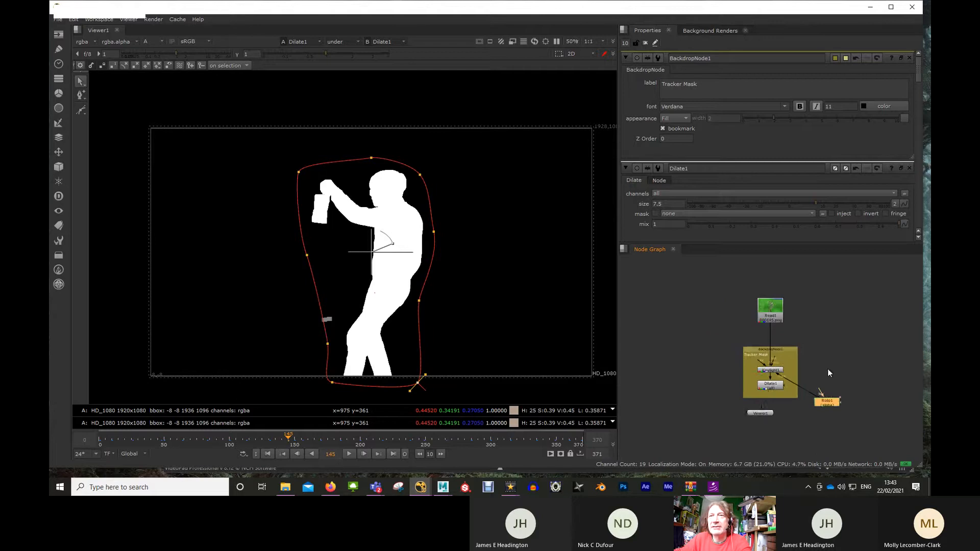
{"action": "left_click", "coordinate": [828, 369]}
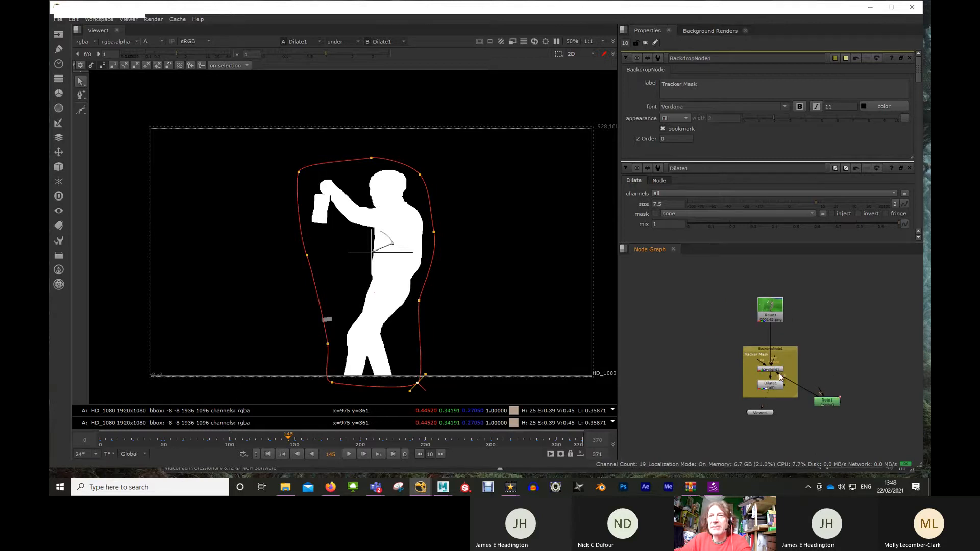
{"action": "scroll", "coordinate": [829, 386], "scroll_direction": "up", "scroll_amount": 2}
{"action": "left_click_drag", "start_coordinate": [822, 409], "coordinate": [791, 301]}
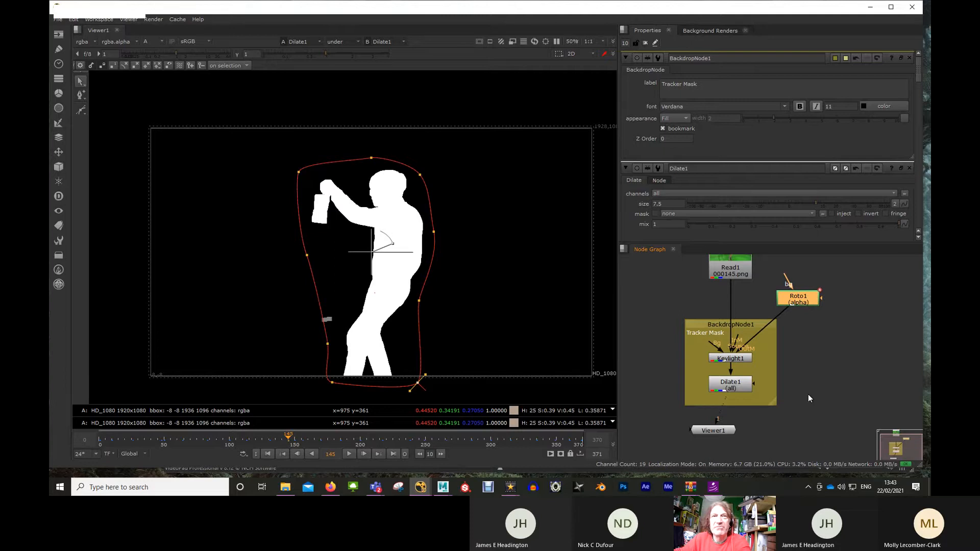
{"action": "left_click", "coordinate": [830, 382]}
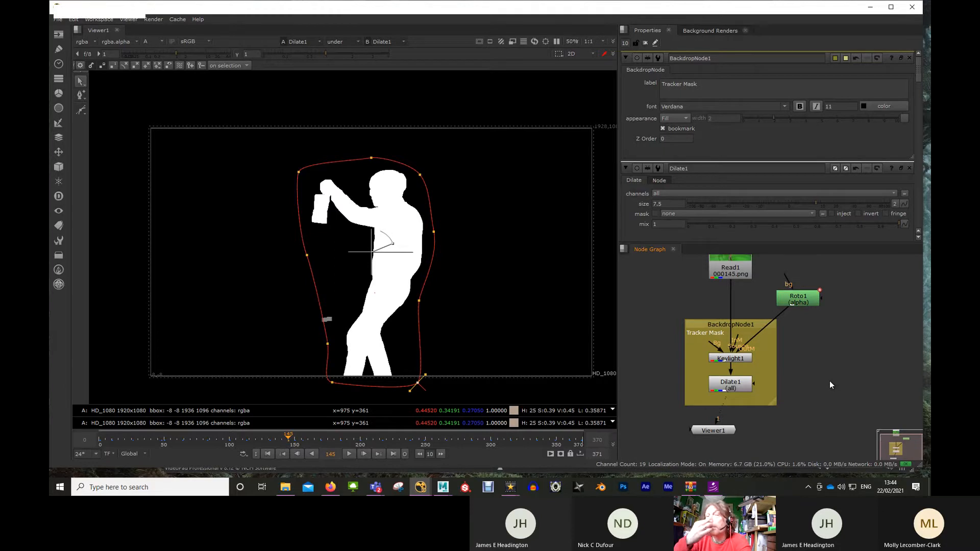
Step: Move Viewer1 down in line with Dilate1, leaving clear space beneath the Tracker Mask backdrop
{"action": "scroll", "coordinate": [829, 385], "scroll_direction": "down", "scroll_amount": 1}
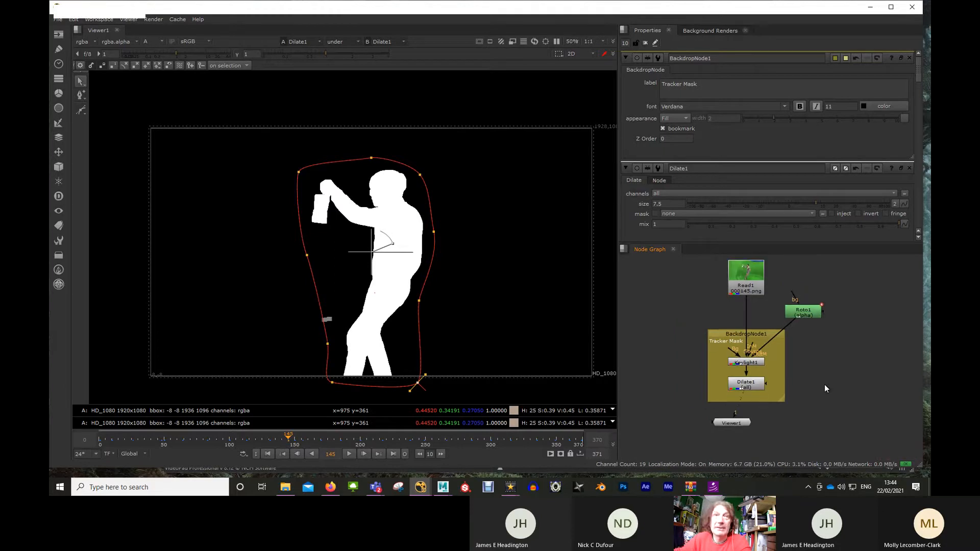
{"action": "middle_click_drag", "start_coordinate": [825, 384], "coordinate": [841, 371]}
{"action": "left_click_drag", "start_coordinate": [759, 406], "coordinate": [766, 443]}
{"action": "middle_click_drag", "start_coordinate": [807, 410], "coordinate": [810, 378]}
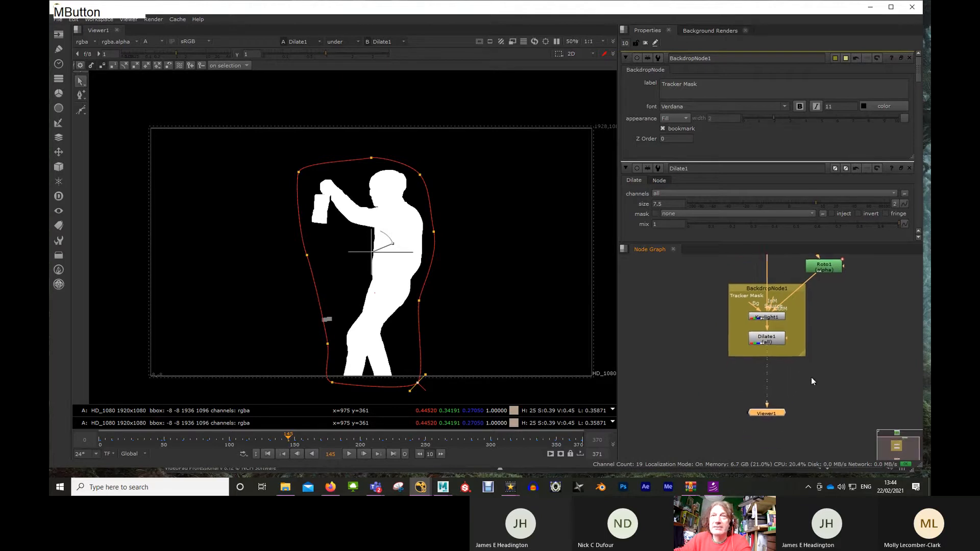
{"action": "left_click", "coordinate": [717, 373]}
{"action": "middle_click_drag", "start_coordinate": [743, 355], "coordinate": [734, 426]}
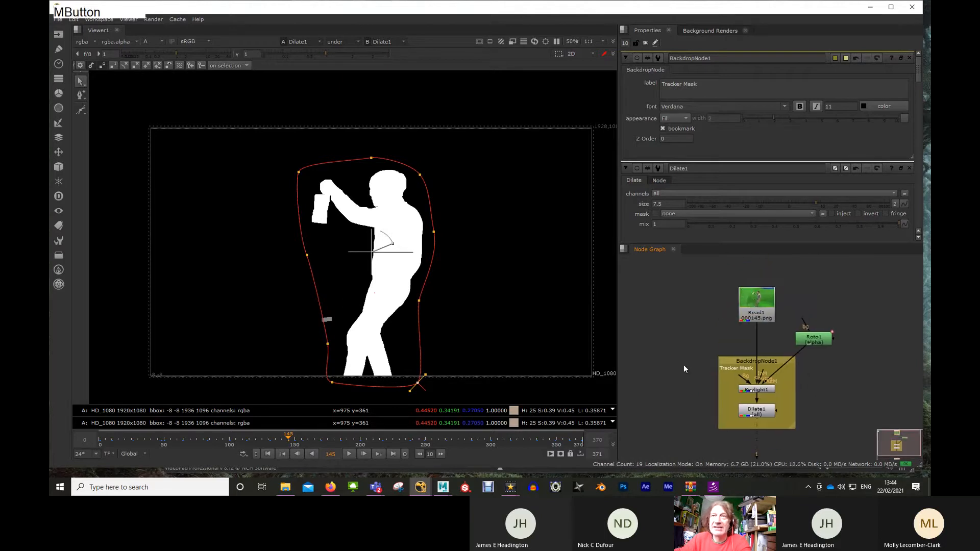
Step: Switch the viewer from alpha back to RGB and display Read1 in it
{"action": "left_click", "coordinate": [755, 302]}
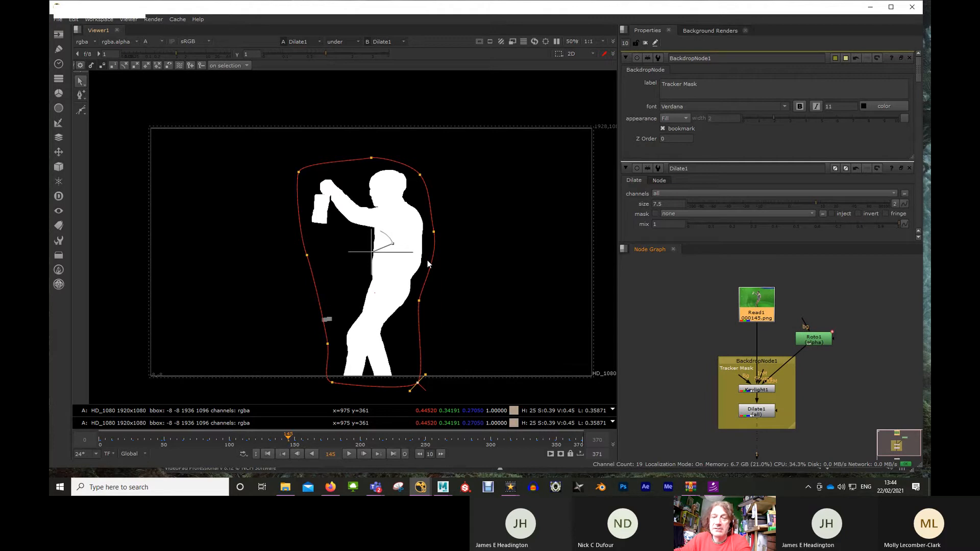
{"action": "key", "text": "a"}
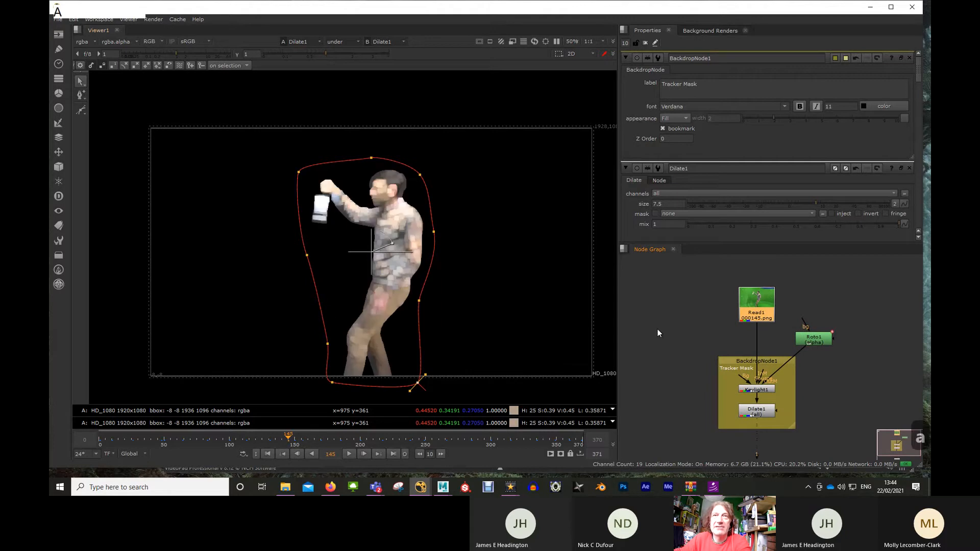
{"action": "left_click", "coordinate": [747, 319]}
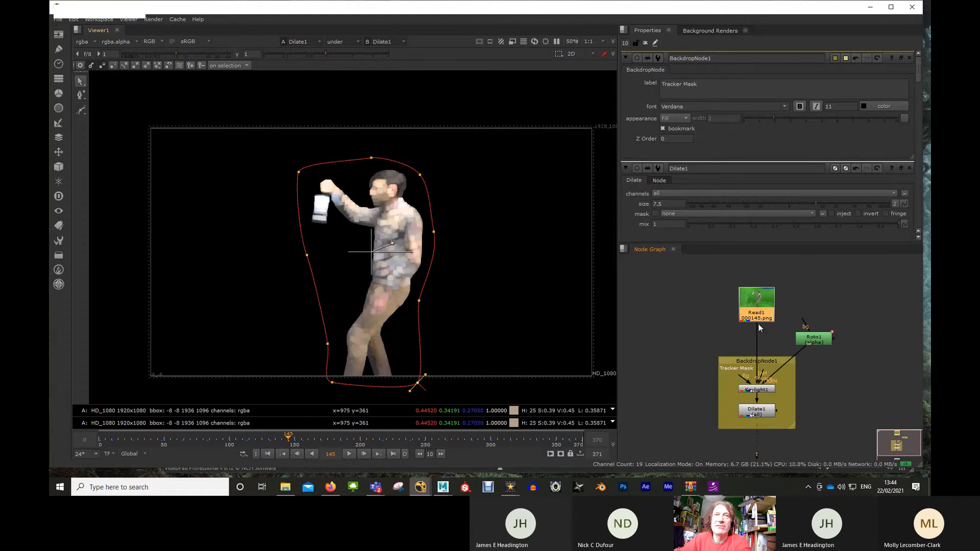
{"action": "key", "text": "1"}
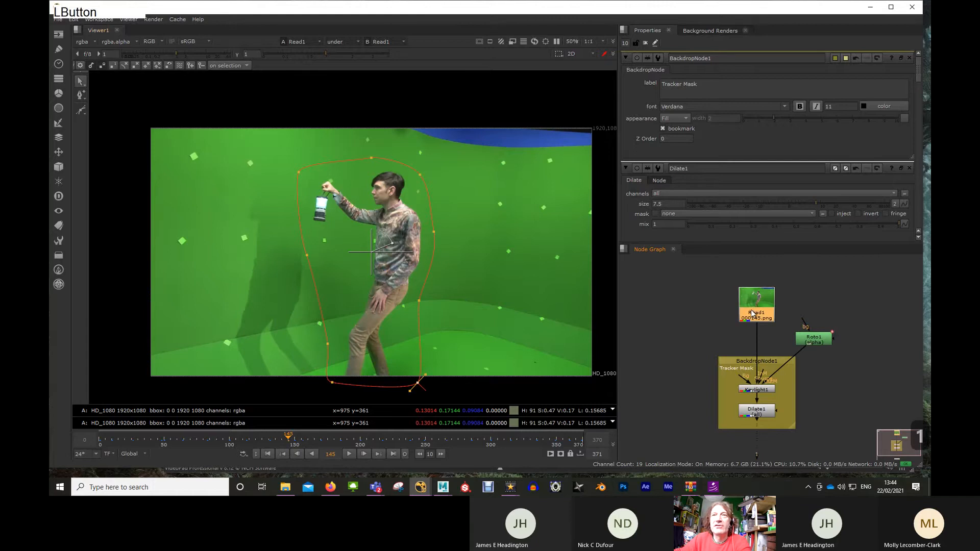
Step: Add a CameraTracker node fed by Read1
{"action": "middle_click_drag", "start_coordinate": [813, 410], "coordinate": [801, 350]}
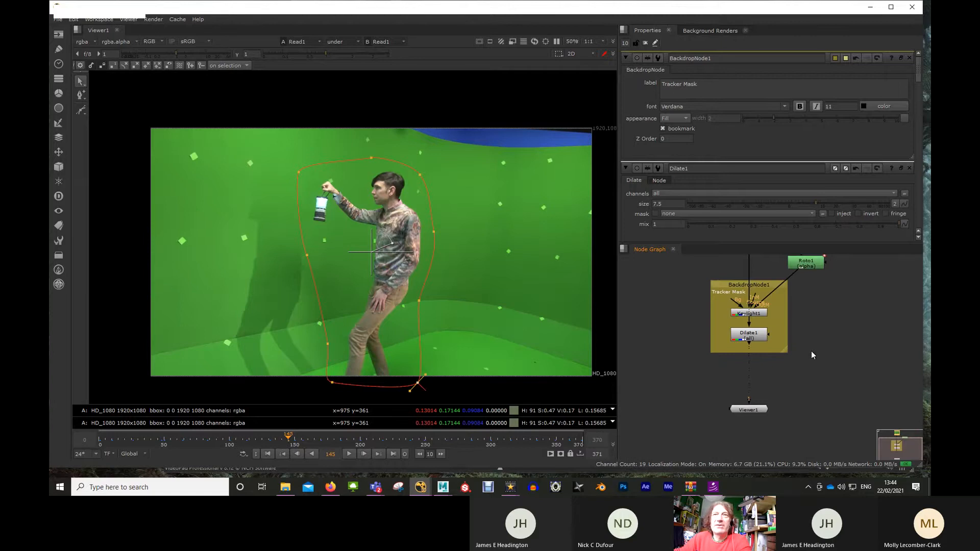
{"action": "right_click", "coordinate": [811, 332]}
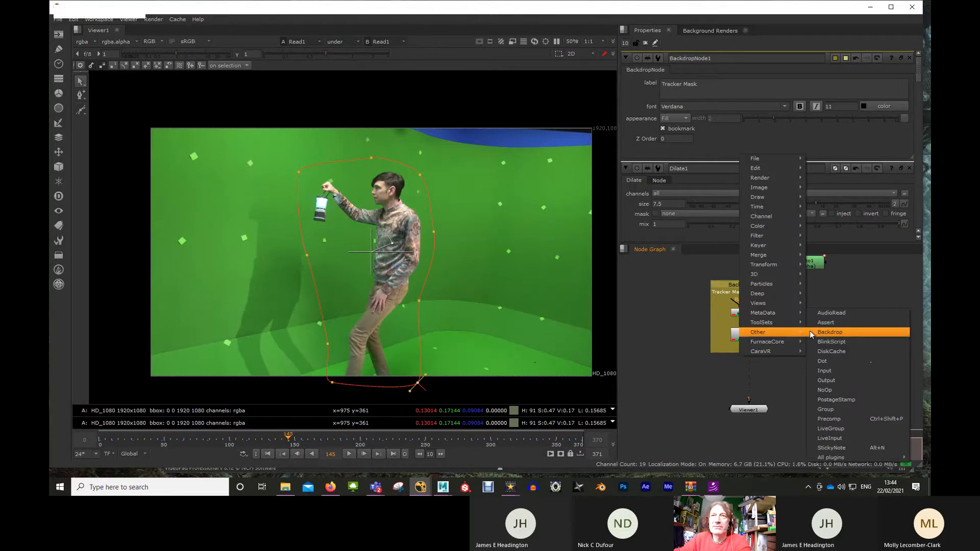
{"action": "mouse_move", "coordinate": [761, 274]}
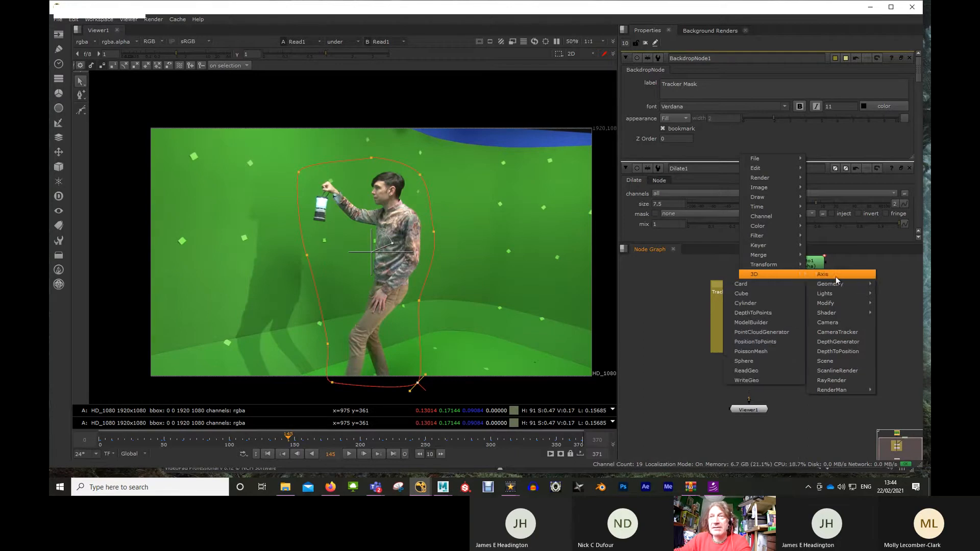
{"action": "left_click", "coordinate": [841, 332]}
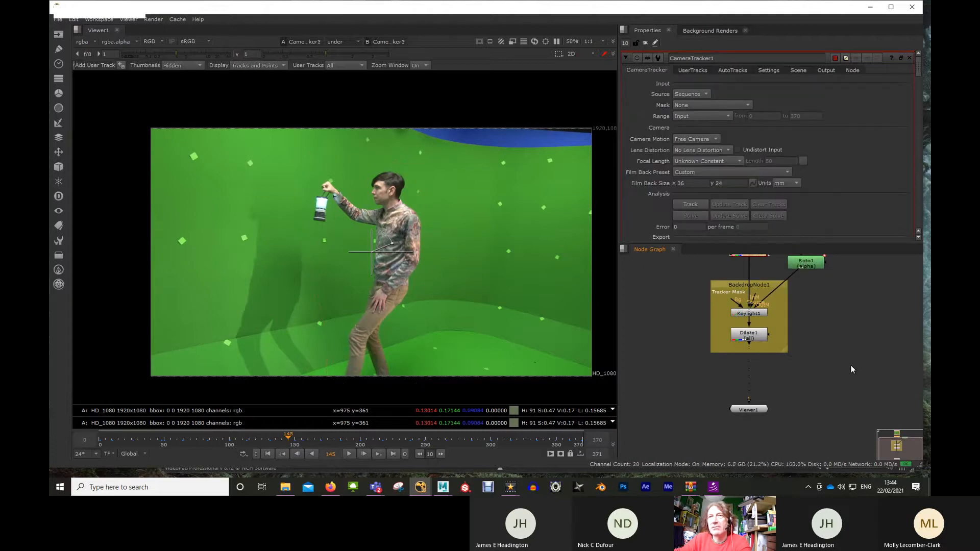
{"action": "left_click_drag", "start_coordinate": [821, 324], "coordinate": [823, 342]}
{"action": "middle_click_drag", "start_coordinate": [823, 320], "coordinate": [826, 360]}
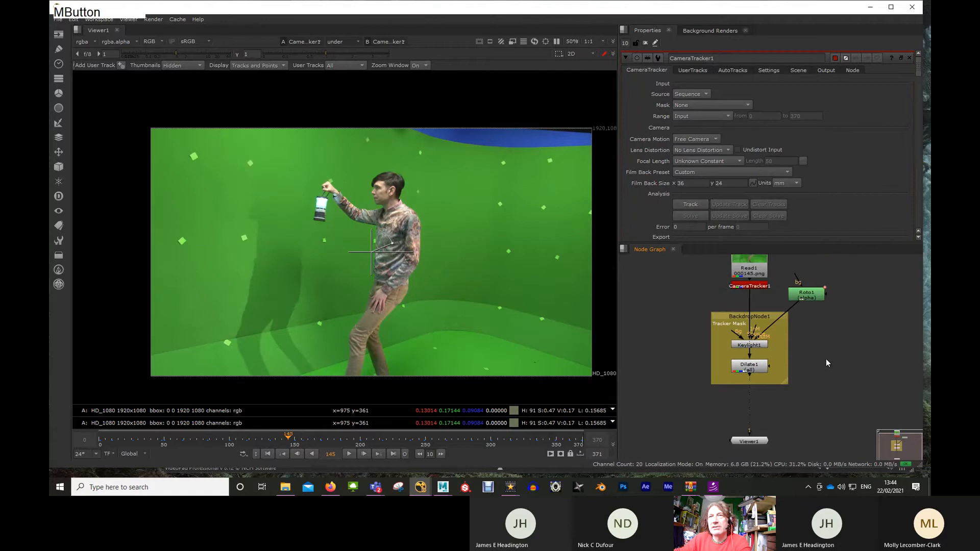
Step: Move CameraTracker1 to the empty area beside the Tracker Mask backdrop, on the side opposite Roto1, keeping it connected to Read1
{"action": "left_click_drag", "start_coordinate": [746, 296], "coordinate": [651, 386]}
{"action": "middle_click_drag", "start_coordinate": [704, 403], "coordinate": [779, 410]}
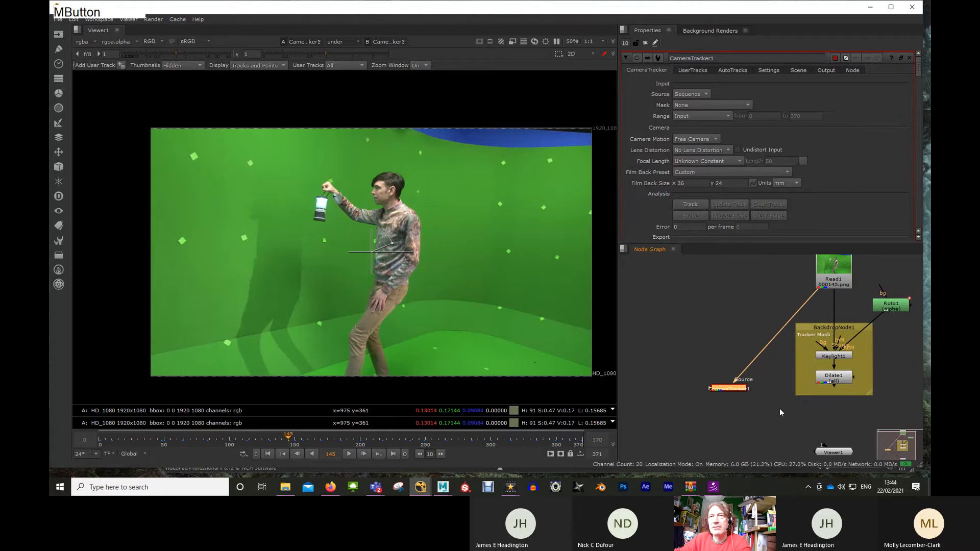
{"action": "left_click", "coordinate": [722, 390]}
{"action": "left_click_drag", "start_coordinate": [722, 390], "coordinate": [712, 390]}
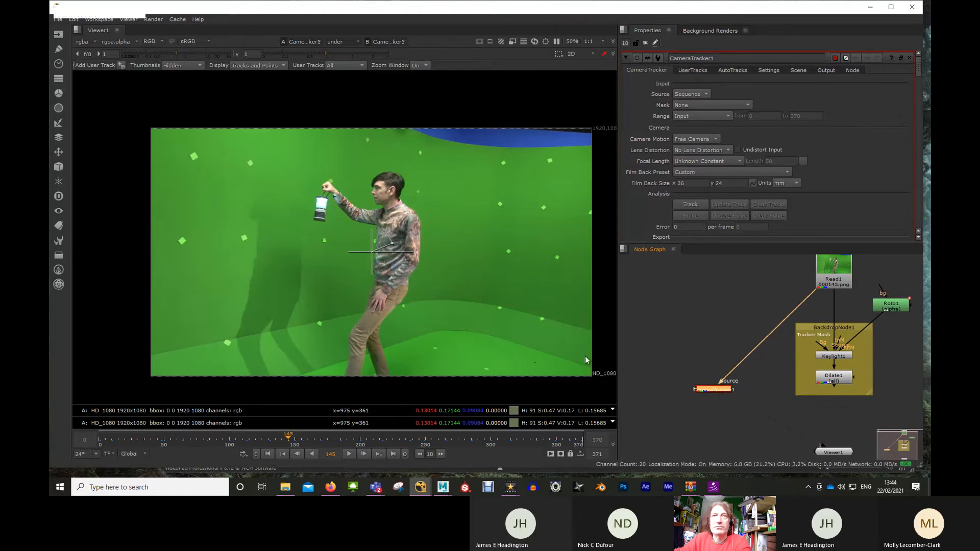
Step: Scrub the footage back and forth, ending at frame 153, to examine the tracking markers and the actor's shadow
{"action": "left_click_drag", "start_coordinate": [203, 440], "coordinate": [332, 441]}
{"action": "scroll", "coordinate": [215, 443], "scroll_direction": "up", "scroll_amount": 1}
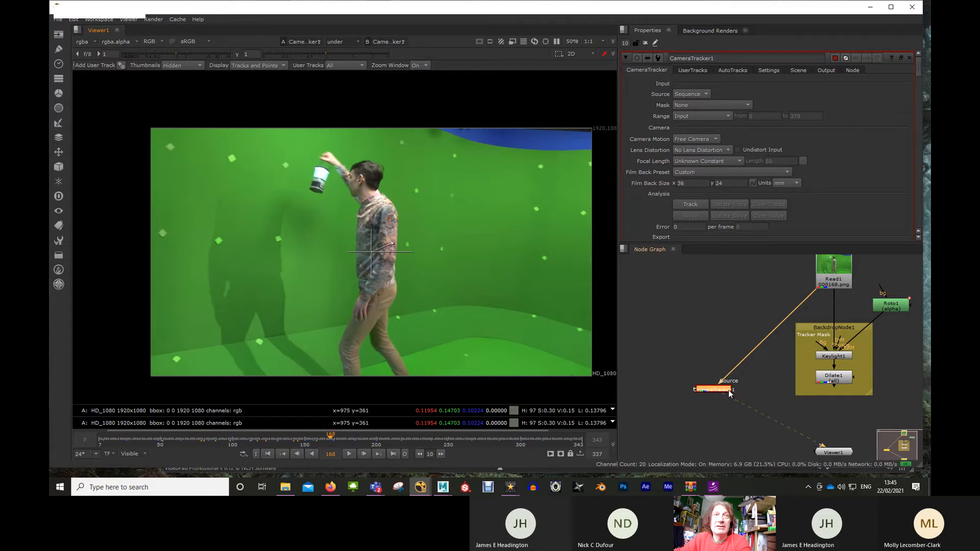
{"action": "left_click_drag", "start_coordinate": [351, 441], "coordinate": [326, 417]}
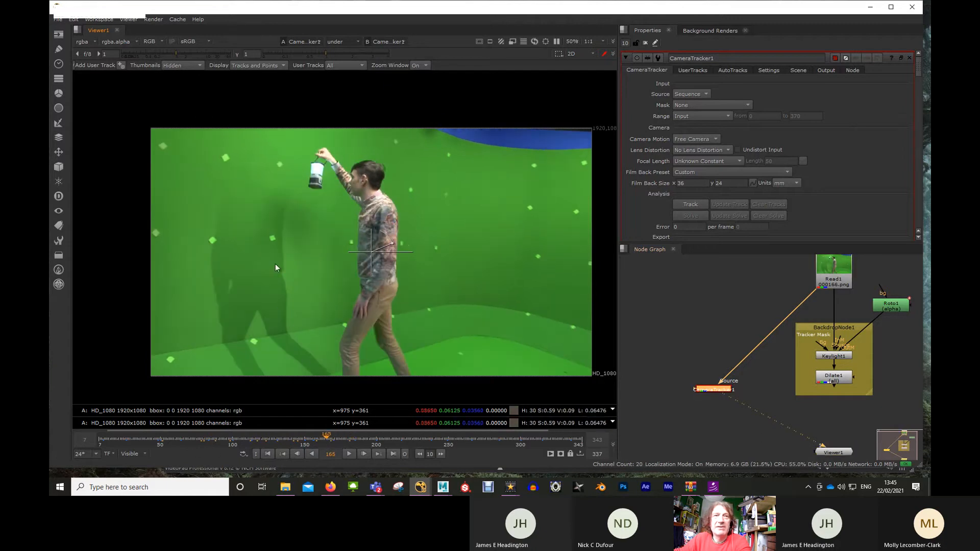
{"action": "left_click_drag", "start_coordinate": [287, 439], "coordinate": [308, 441]}
Step: Insert a ColorCorrect node between Read1 and CameraTracker1, and line it up directly above CameraTracker1
{"action": "left_click", "coordinate": [712, 350]}
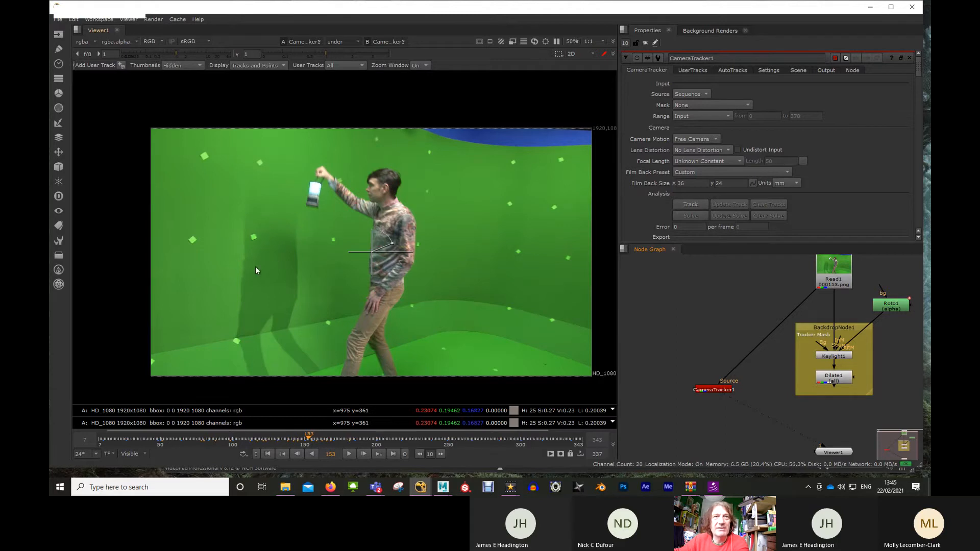
{"action": "key", "text": "c"}
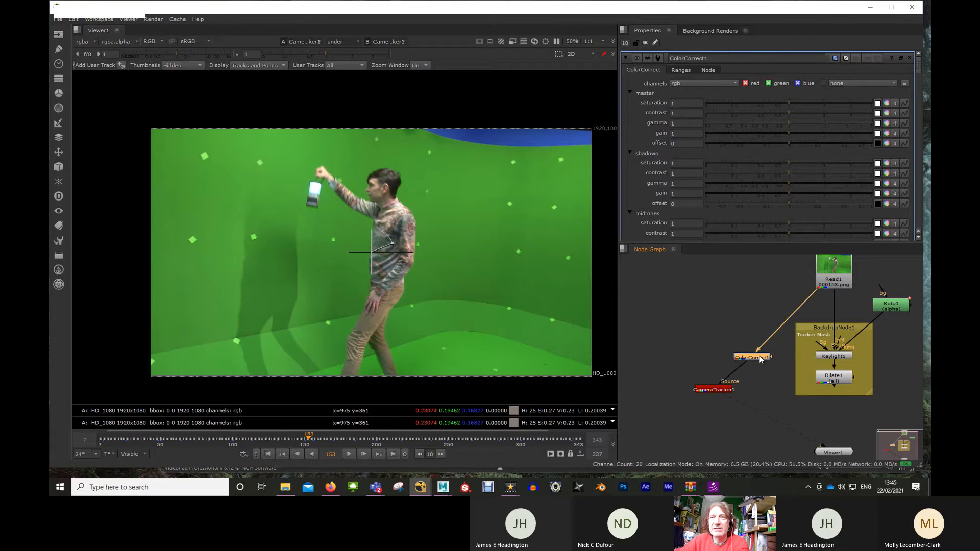
{"action": "left_click_drag", "start_coordinate": [760, 359], "coordinate": [722, 367]}
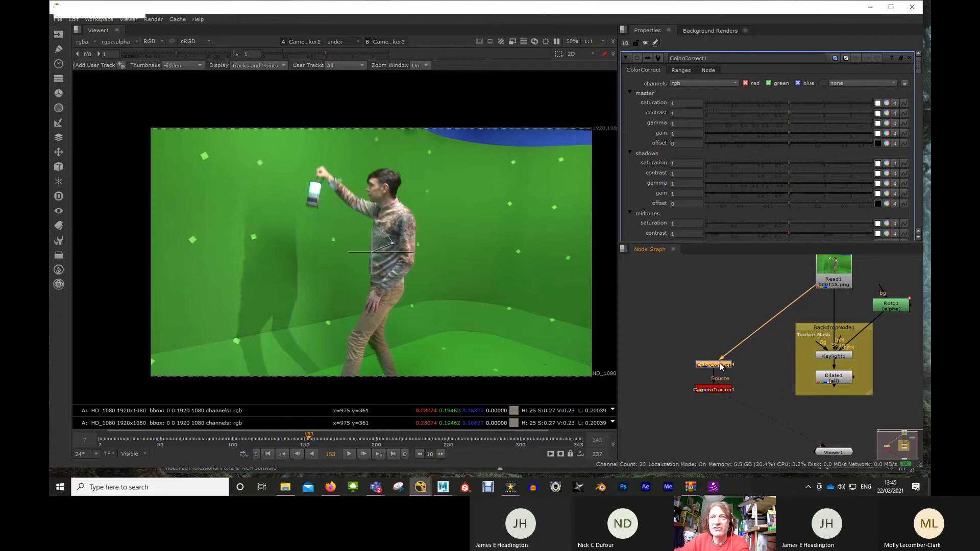
{"action": "left_click", "coordinate": [714, 365]}
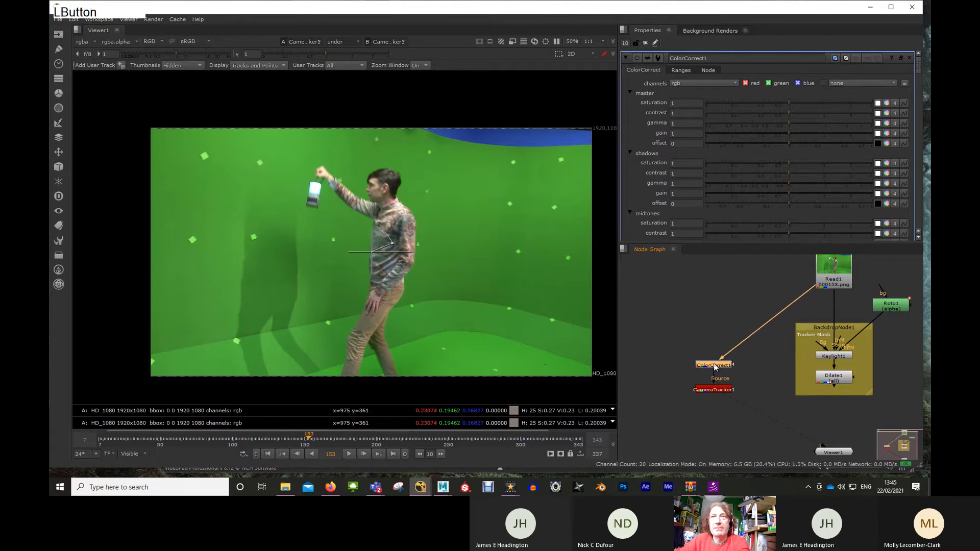
Step: Lower the midtones contrast of ColorCorrect1 to 0.21
{"action": "scroll", "coordinate": [766, 153], "scroll_direction": "down", "scroll_amount": 3}
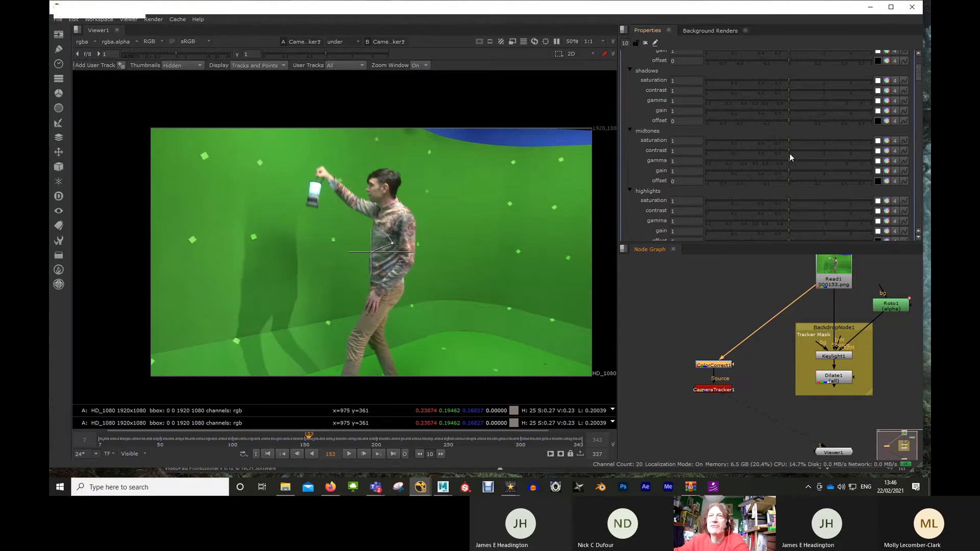
{"action": "left_click_drag", "start_coordinate": [787, 151], "coordinate": [756, 154]}
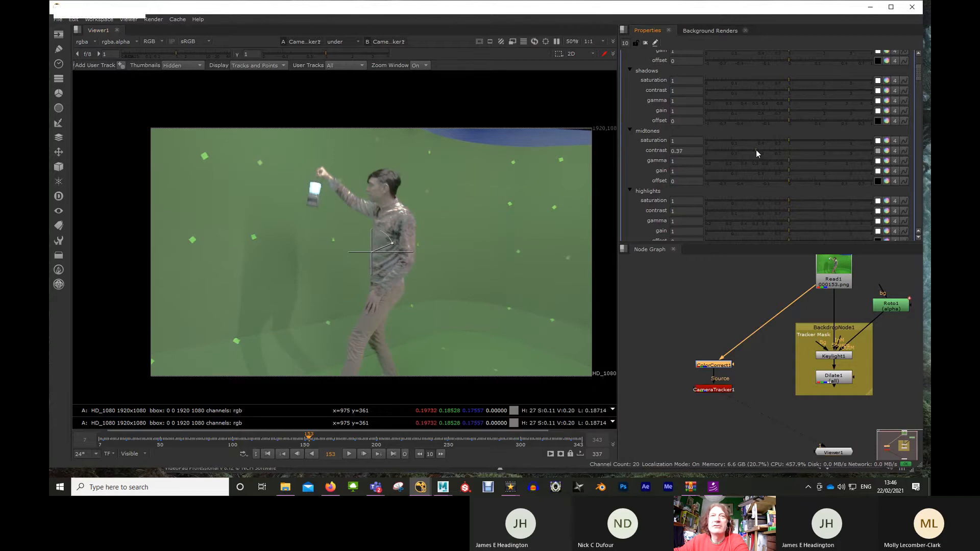
{"action": "mouse_move", "coordinate": [756, 153]}
{"action": "left_mouse_down"}
{"action": "mouse_move", "coordinate": [773, 156]}
{"action": "mouse_move", "coordinate": [751, 154]}
{"action": "left_mouse_up"}
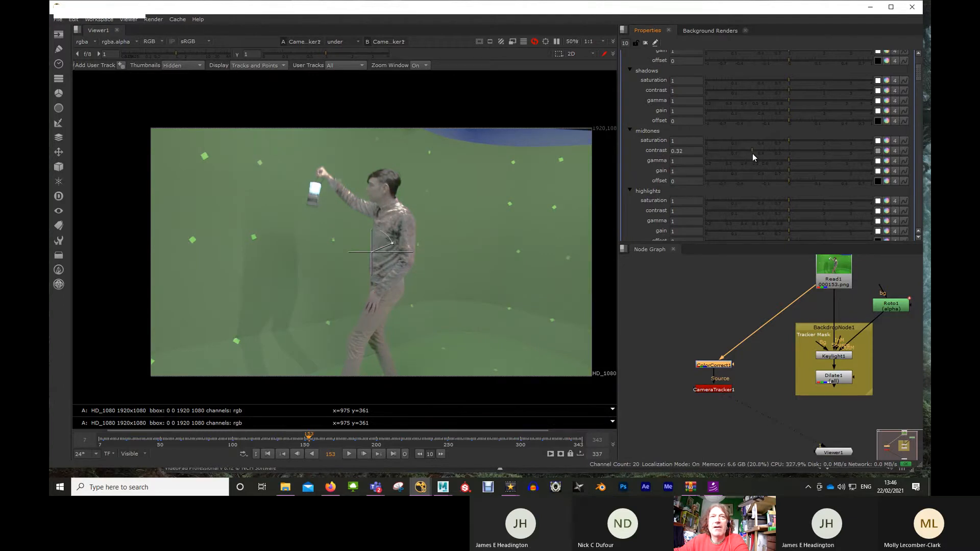
{"action": "left_click_drag", "start_coordinate": [752, 153], "coordinate": [744, 153]}
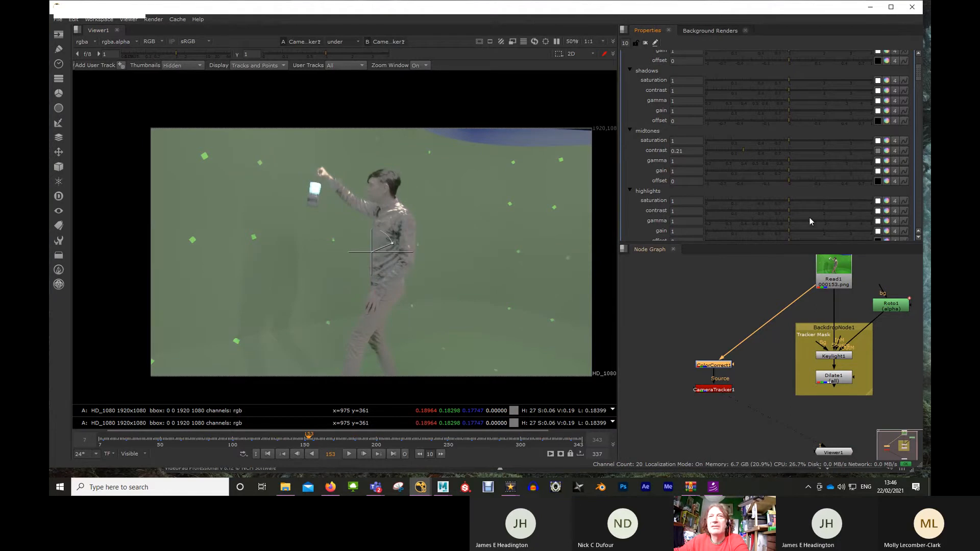
Step: Raise the highlights gamma to 2.02 and gain to 2.42 in ColorCorrect1, and scrub back to check the markers on earlier frames
{"action": "left_click_drag", "start_coordinate": [792, 230], "coordinate": [826, 225]}
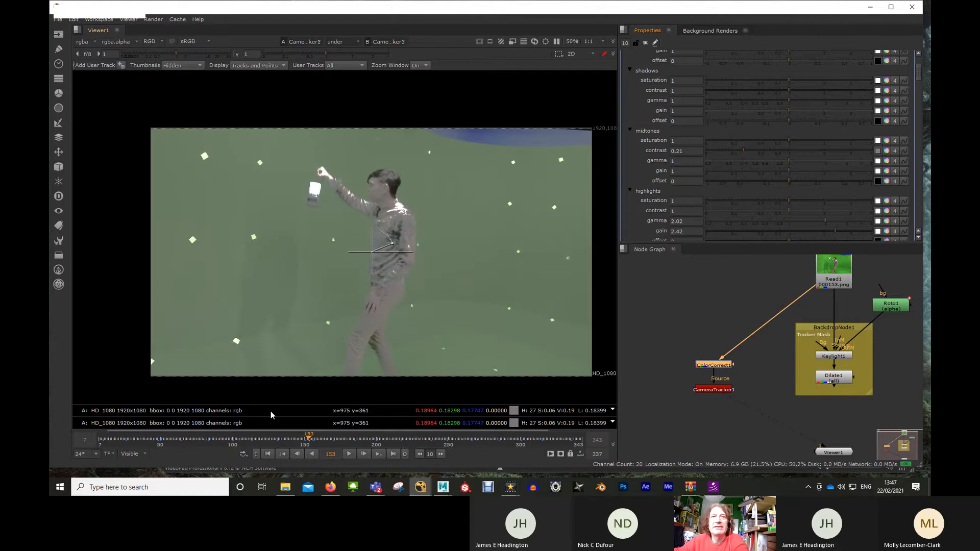
{"action": "left_click_drag", "start_coordinate": [233, 440], "coordinate": [203, 440]}
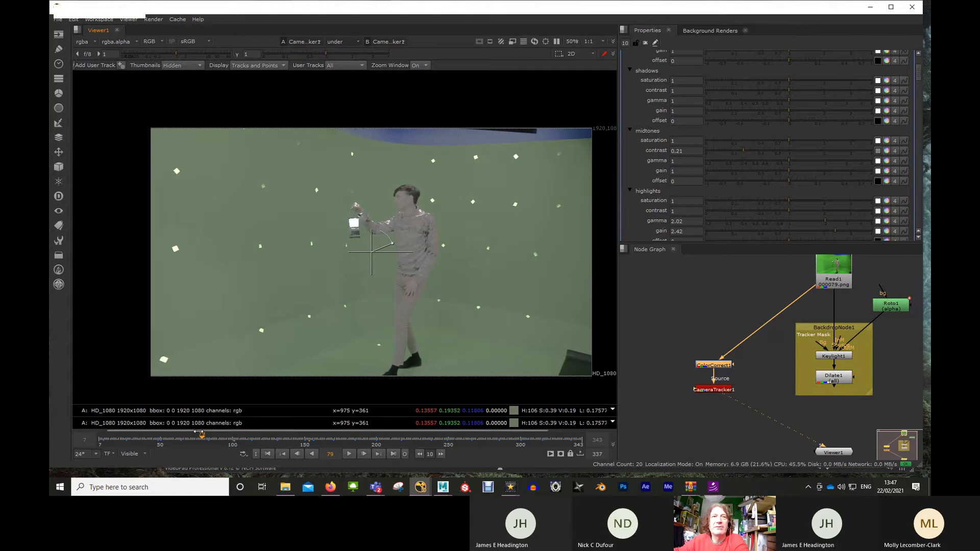
Step: Scrub the footage back to frame 21 and then forward, ending at frame 251, to examine how the color-corrected tracking markers stand out
{"action": "left_click", "coordinate": [181, 442]}
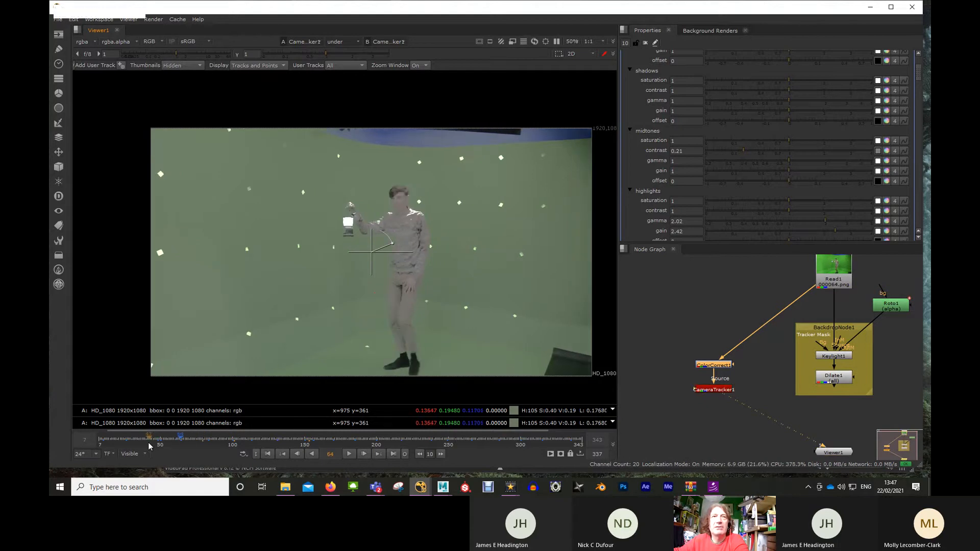
{"action": "left_click_drag", "start_coordinate": [146, 444], "coordinate": [119, 447]}
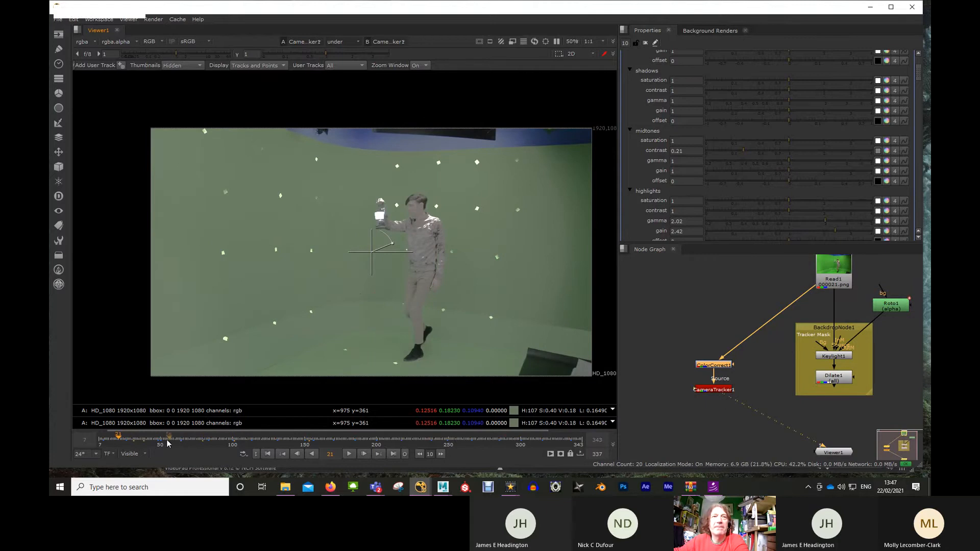
{"action": "left_click_drag", "start_coordinate": [156, 442], "coordinate": [290, 448]}
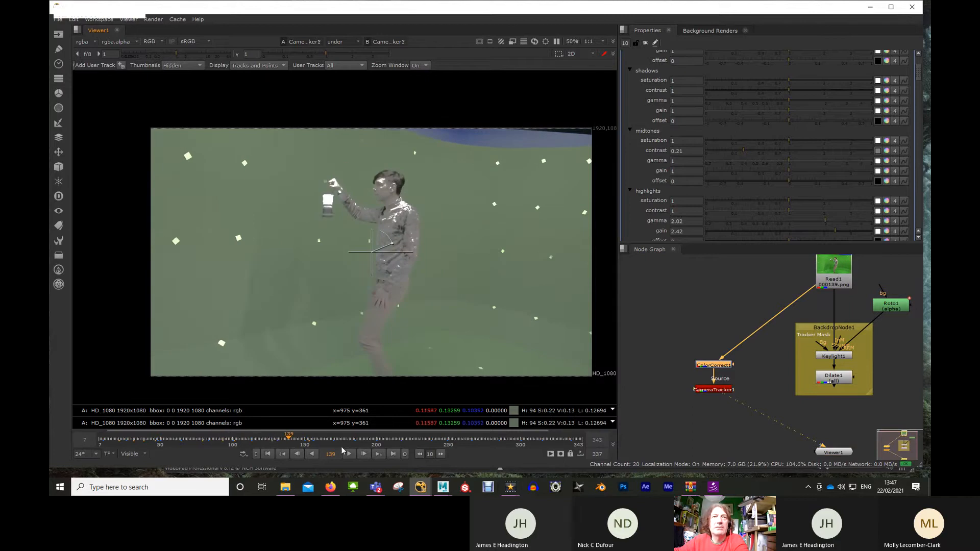
{"action": "left_click", "coordinate": [381, 442]}
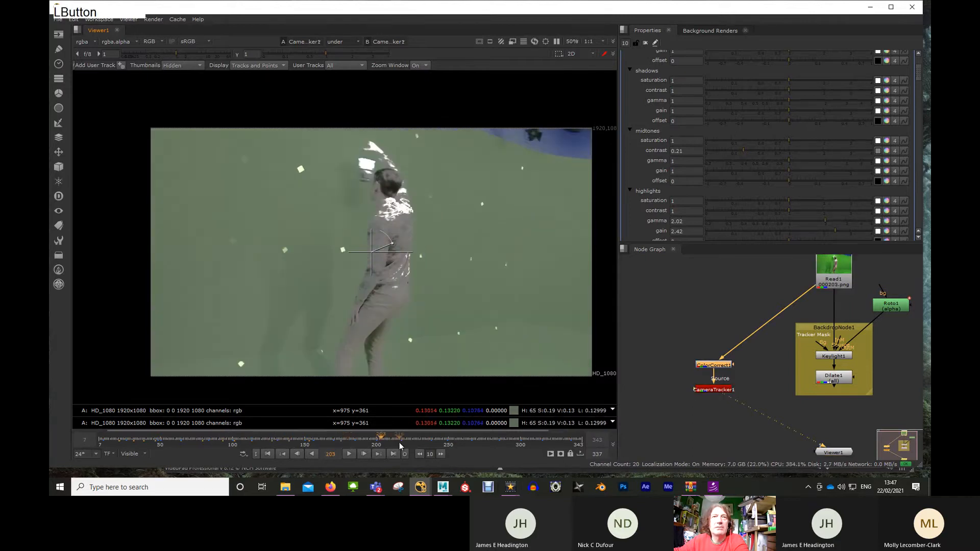
{"action": "left_click", "coordinate": [401, 446]}
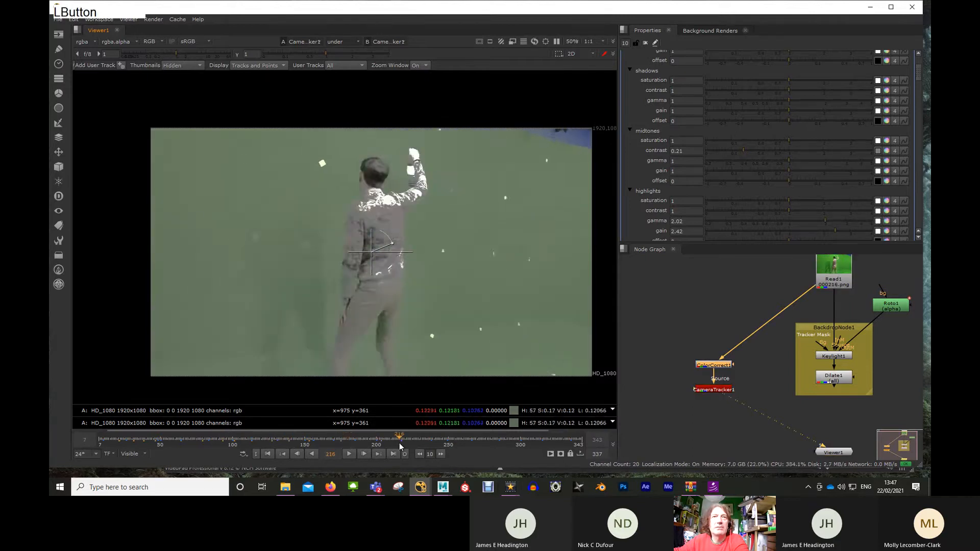
{"action": "left_click", "coordinate": [449, 444]}
{"action": "left_click", "coordinate": [487, 440]}
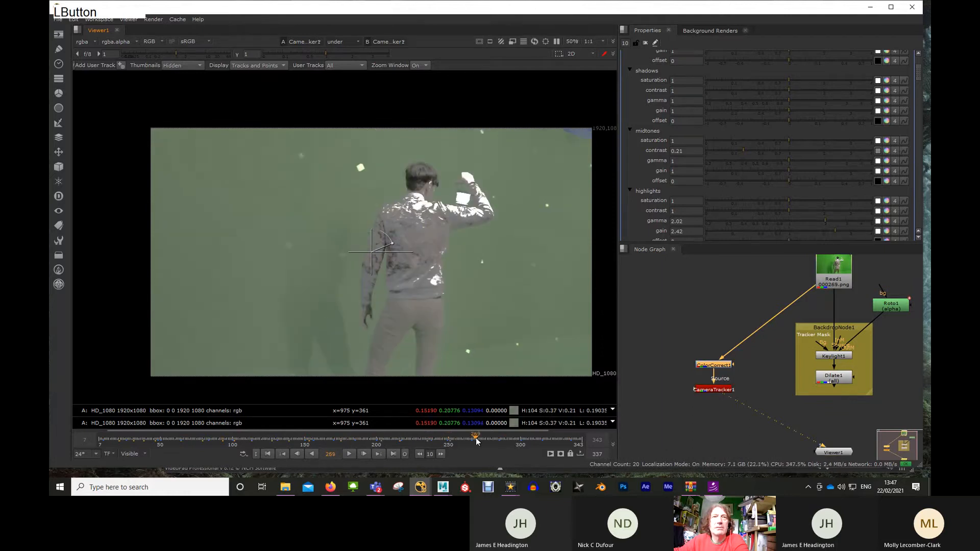
{"action": "left_click", "coordinate": [450, 440]}
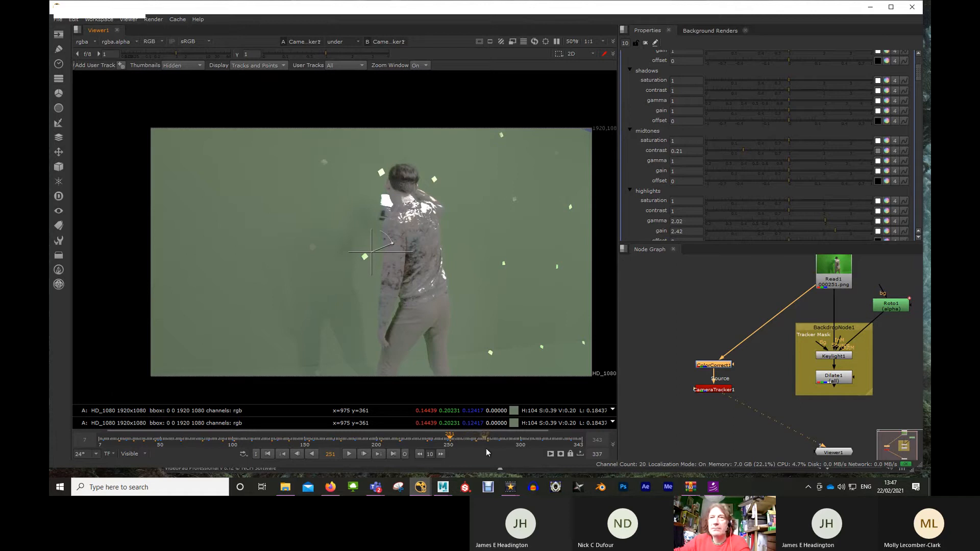
Step: Examine the mask input of ColorCorrect1 above CameraTracker1, pulling its arrow out without connecting it to another node
{"action": "middle_click_drag", "start_coordinate": [709, 431], "coordinate": [681, 434]}
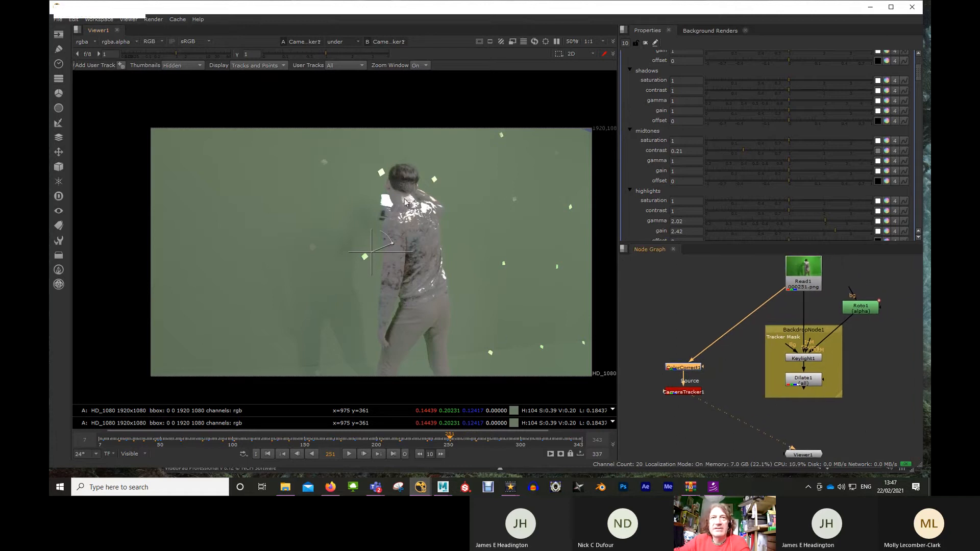
{"action": "scroll", "coordinate": [665, 420], "scroll_direction": "up", "scroll_amount": 6}
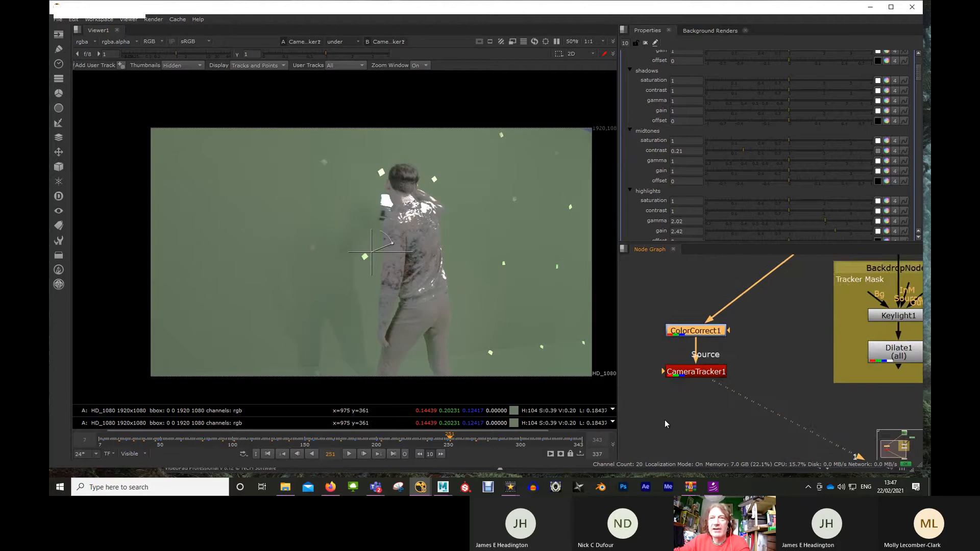
{"action": "mouse_move", "coordinate": [662, 337]}
{"action": "left_mouse_down"}
{"action": "mouse_move", "coordinate": [605, 342]}
{"action": "mouse_move", "coordinate": [671, 338]}
{"action": "mouse_move", "coordinate": [650, 338]}
{"action": "left_mouse_up"}
{"action": "middle_click_drag", "start_coordinate": [706, 375], "coordinate": [686, 426]}
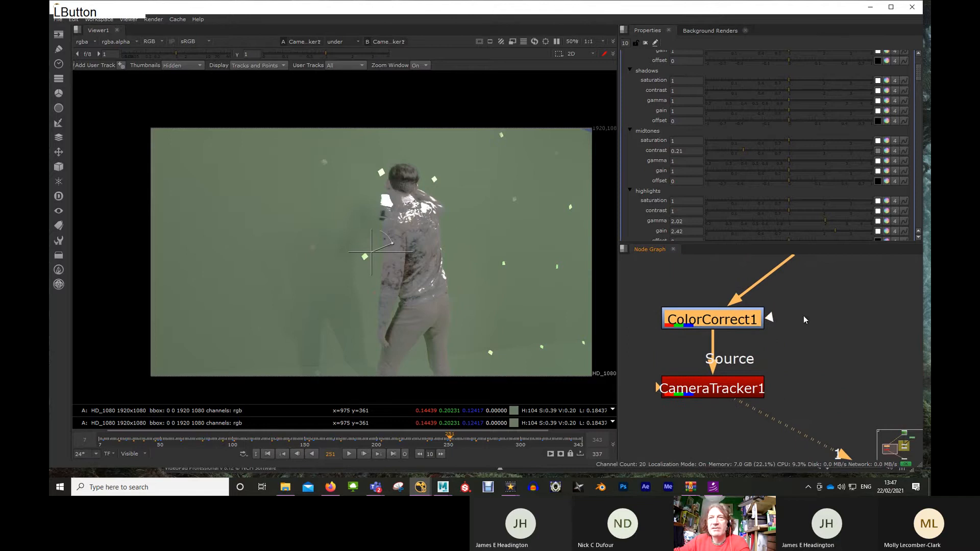
{"action": "left_click_drag", "start_coordinate": [767, 319], "coordinate": [809, 317]}
{"action": "middle_click_drag", "start_coordinate": [764, 358], "coordinate": [768, 349]}
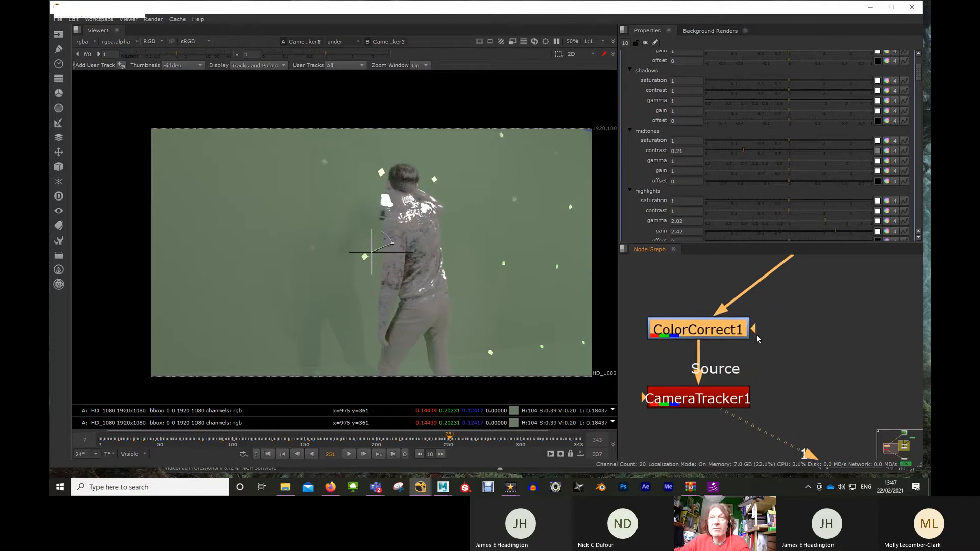
{"action": "left_click_drag", "start_coordinate": [755, 330], "coordinate": [822, 329]}
{"action": "scroll", "coordinate": [792, 377], "scroll_direction": "down", "scroll_amount": 1}
{"action": "middle_click_drag", "start_coordinate": [792, 378], "coordinate": [772, 384]}
{"action": "left_click_drag", "start_coordinate": [742, 343], "coordinate": [797, 343]}
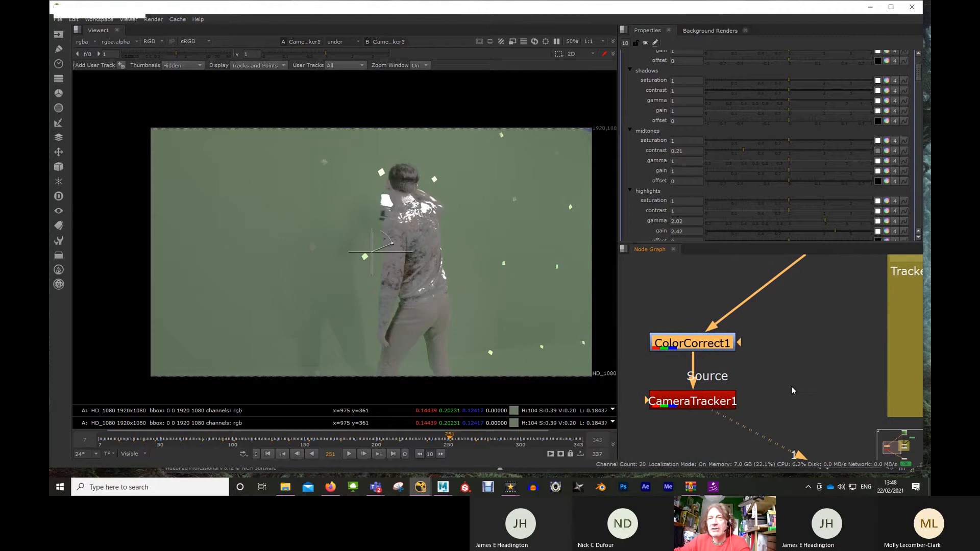
Step: Move the CameraTracker1 node further down below ColorCorrect1
{"action": "left_click", "coordinate": [638, 400]}
{"action": "scroll", "coordinate": [731, 415], "scroll_direction": "down", "scroll_amount": 1}
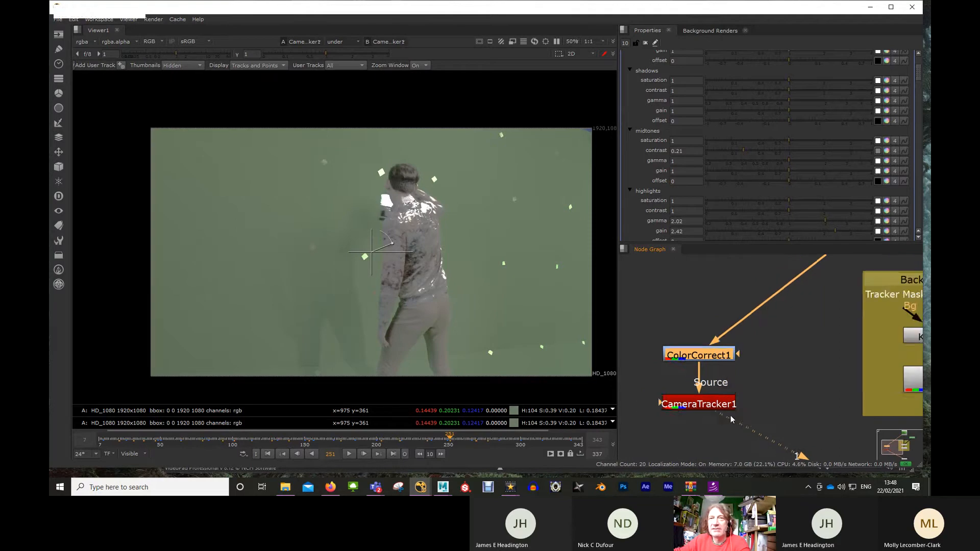
{"action": "scroll", "coordinate": [730, 416], "scroll_direction": "down", "scroll_amount": 1}
{"action": "middle_click_drag", "start_coordinate": [728, 433], "coordinate": [701, 351]}
{"action": "left_click", "coordinate": [690, 366]}
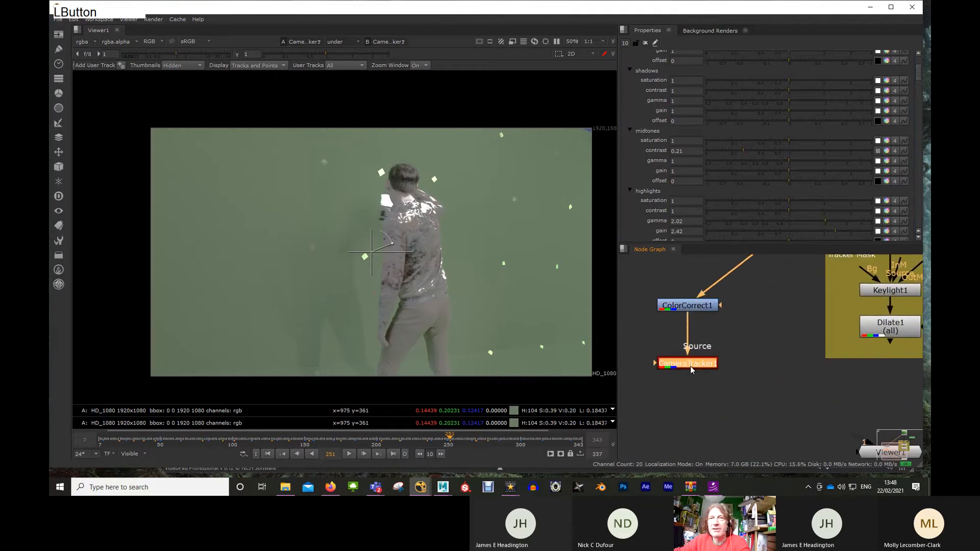
{"action": "left_click_drag", "start_coordinate": [690, 366], "coordinate": [690, 413]}
{"action": "middle_click_drag", "start_coordinate": [764, 402], "coordinate": [746, 377]}
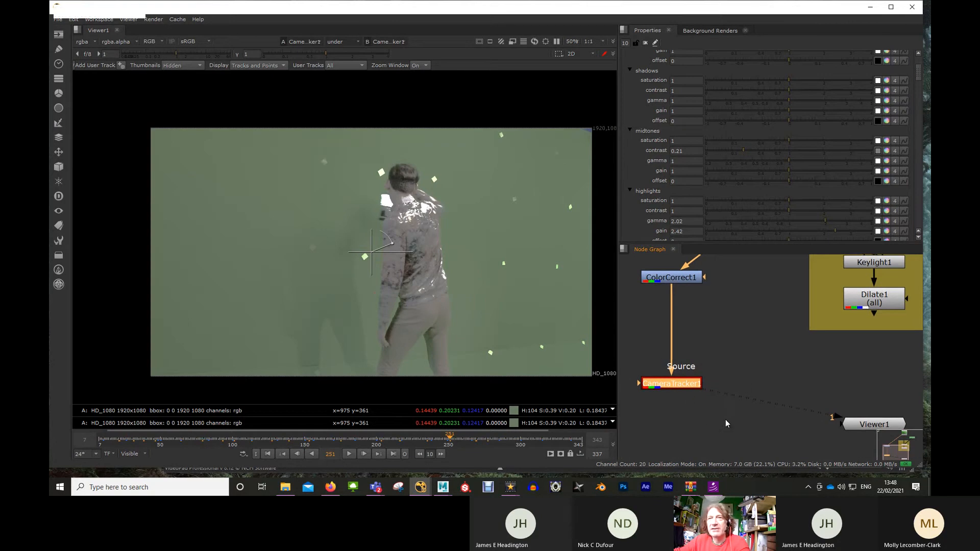
Step: Move the ColorCorrect1 node down so it sits directly above CameraTracker1
{"action": "scroll", "coordinate": [815, 352], "scroll_direction": "down", "scroll_amount": 2}
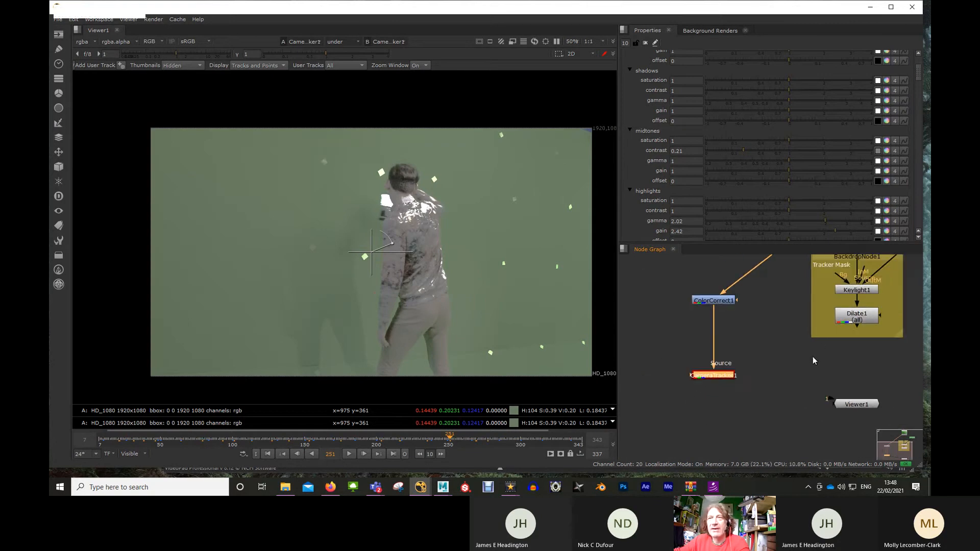
{"action": "middle_click_drag", "start_coordinate": [789, 380], "coordinate": [777, 394]}
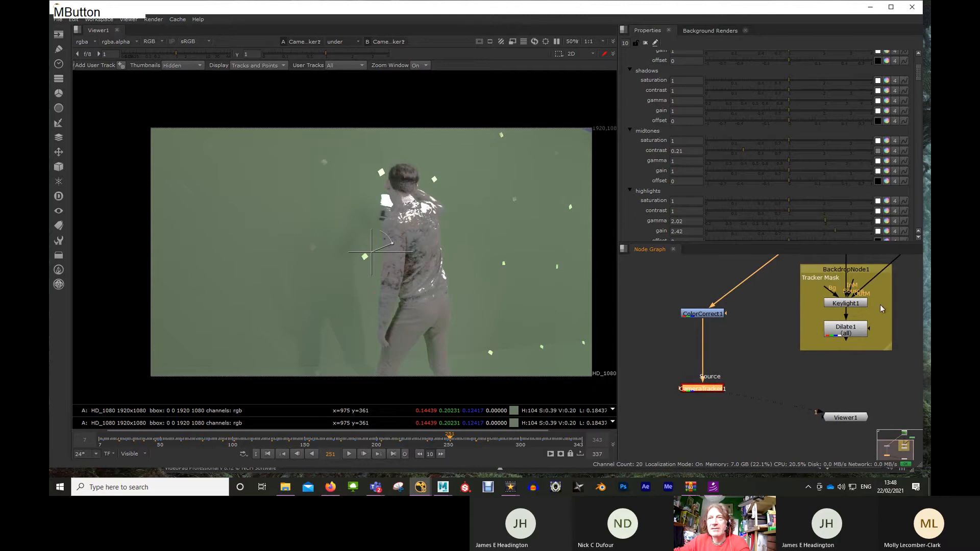
{"action": "left_click_drag", "start_coordinate": [708, 316], "coordinate": [703, 398]}
{"action": "middle_click_drag", "start_coordinate": [782, 375], "coordinate": [777, 373]}
{"action": "scroll", "coordinate": [754, 392], "scroll_direction": "up", "scroll_amount": 2}
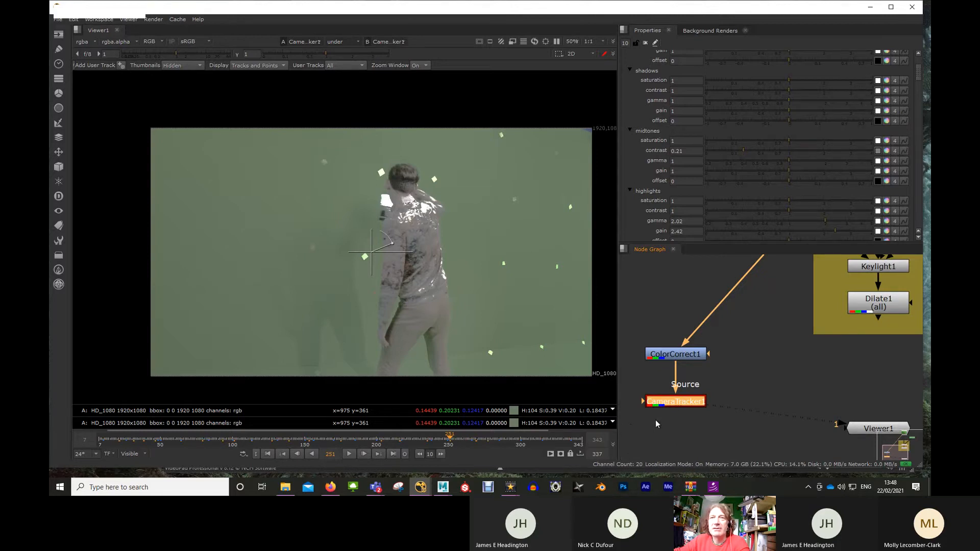
Step: Connect CameraTracker1's Mask input to the Dilate1 node in the Tracker Mask backdrop
{"action": "left_click_drag", "start_coordinate": [641, 403], "coordinate": [885, 309]}
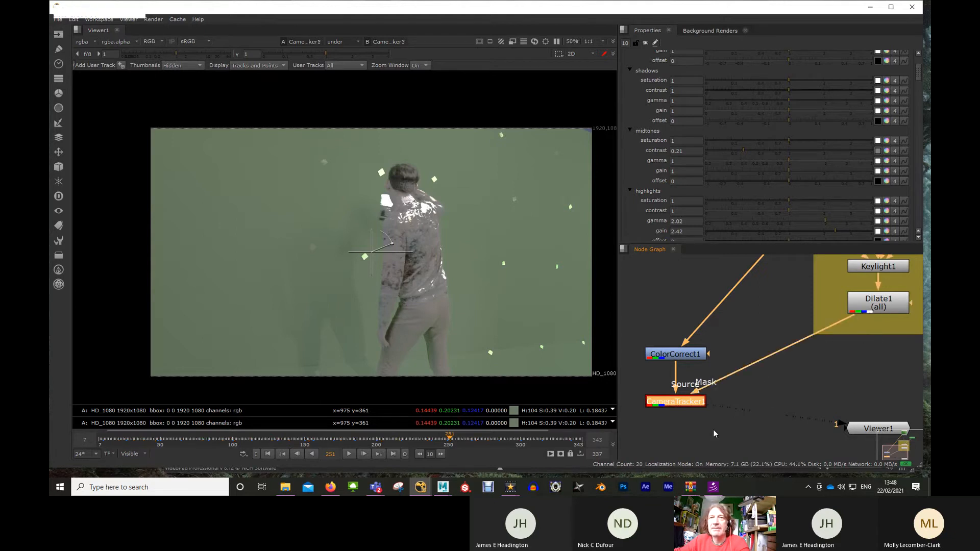
{"action": "scroll", "coordinate": [713, 430], "scroll_direction": "up", "scroll_amount": 1}
{"action": "scroll", "coordinate": [697, 430], "scroll_direction": "down", "scroll_amount": 1}
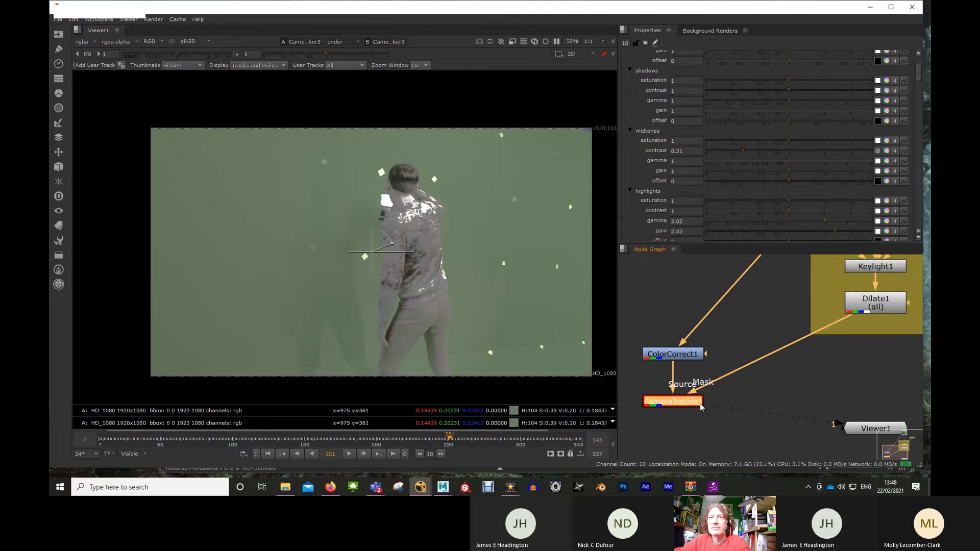
{"action": "scroll", "coordinate": [858, 329], "scroll_direction": "up", "scroll_amount": 1}
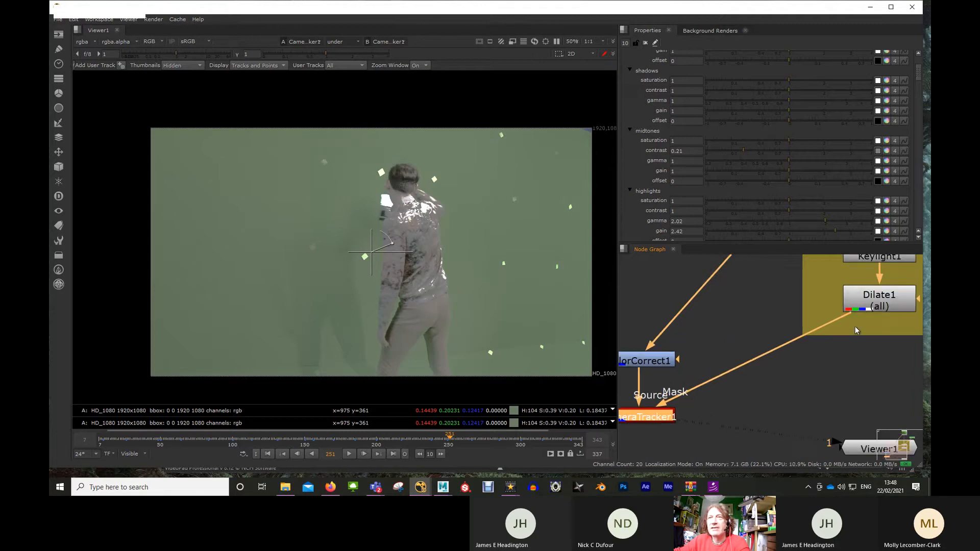
Step: View the Dilate1 output, check its alpha matte, and return the display to colour
{"action": "left_click", "coordinate": [882, 302]}
{"action": "middle_click_drag", "start_coordinate": [846, 316], "coordinate": [791, 361]}
{"action": "key", "text": "1"}
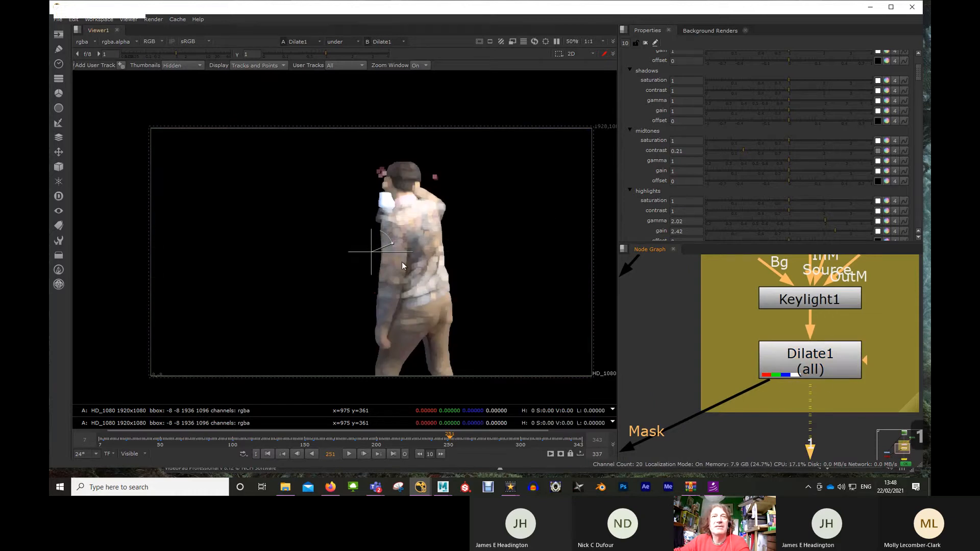
{"action": "key", "text": "a"}
{"action": "key", "text": "a"}
{"action": "key", "text": "a"}
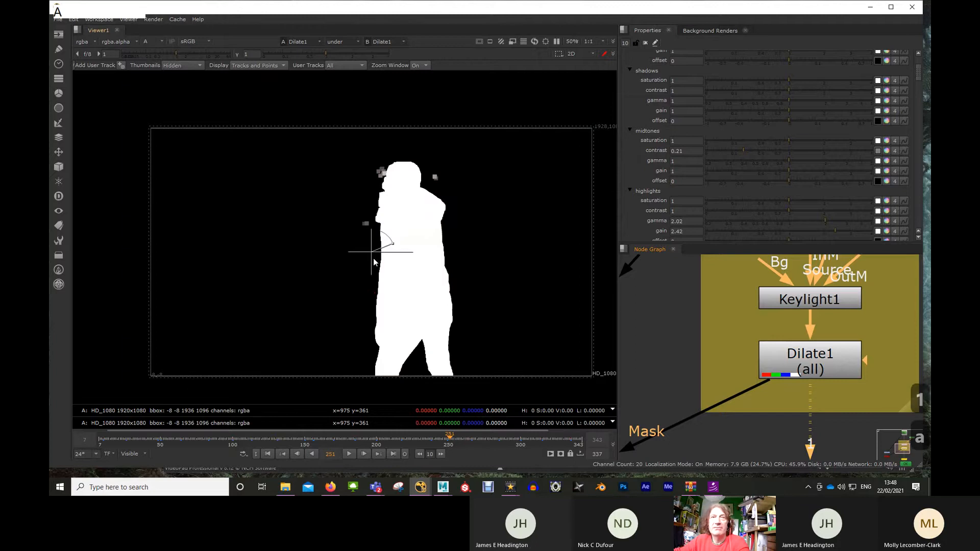
{"action": "key", "text": "a"}
Step: Open the CameraTracker1 settings and set its mask to Mask Alpha
{"action": "middle_click_drag", "start_coordinate": [629, 430], "coordinate": [761, 384]}
{"action": "scroll", "coordinate": [728, 429], "scroll_direction": "down", "scroll_amount": 3}
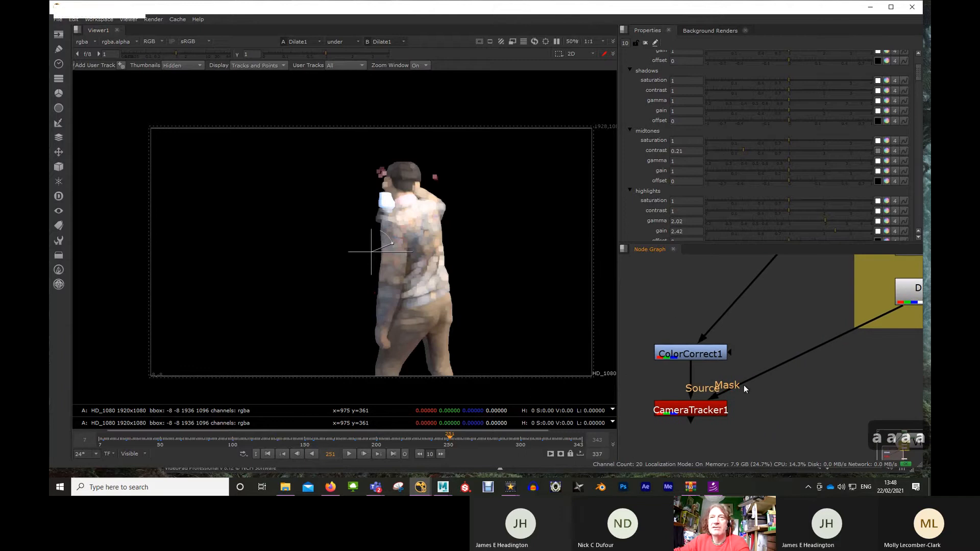
{"action": "double_click", "coordinate": [696, 407]}
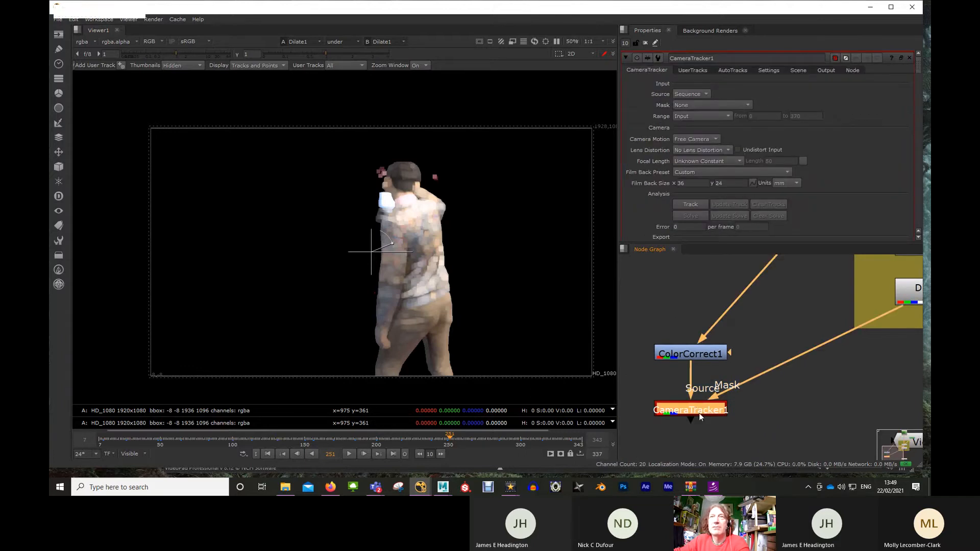
{"action": "left_click", "coordinate": [703, 410]}
{"action": "left_click", "coordinate": [699, 104]}
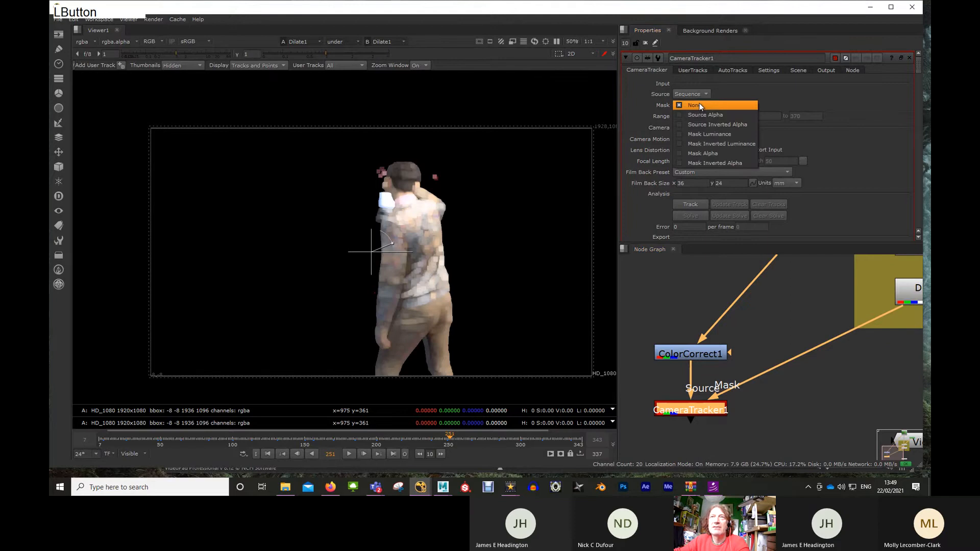
{"action": "left_click", "coordinate": [712, 153]}
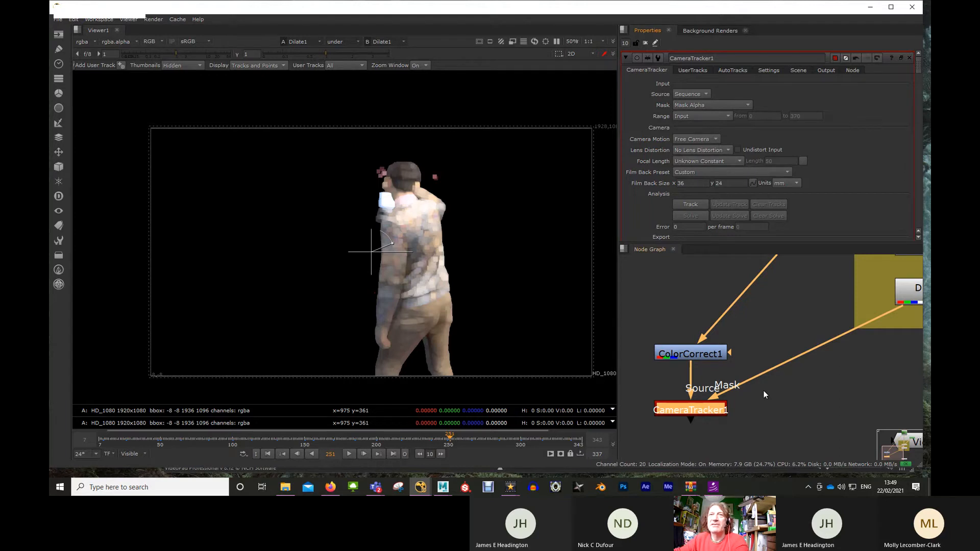
Step: Display the CameraTracker1 output in the viewer at frame 26
{"action": "left_click", "coordinate": [706, 414]}
{"action": "key", "text": "1"}
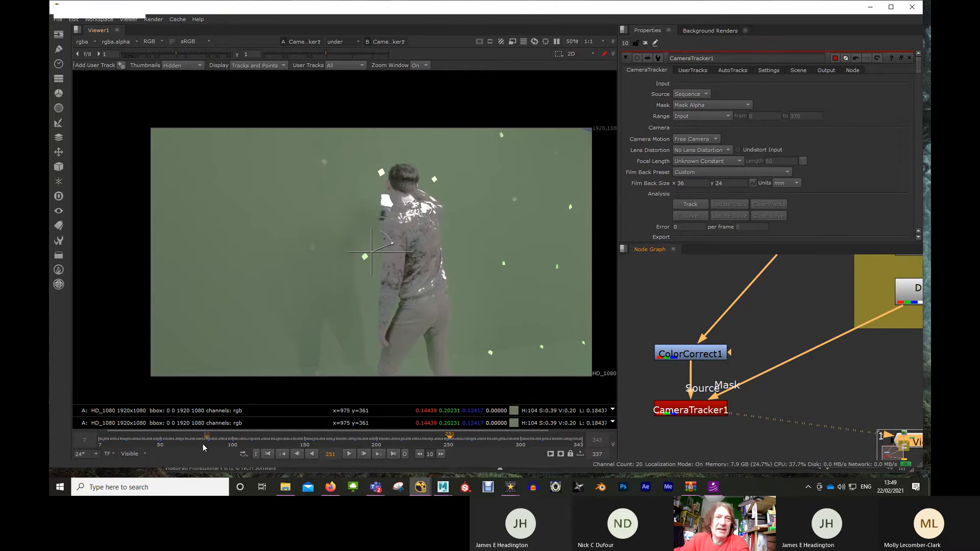
{"action": "left_click", "coordinate": [125, 442]}
Step: Set the timeline range to Global and go to frame 3
{"action": "left_click", "coordinate": [133, 455]}
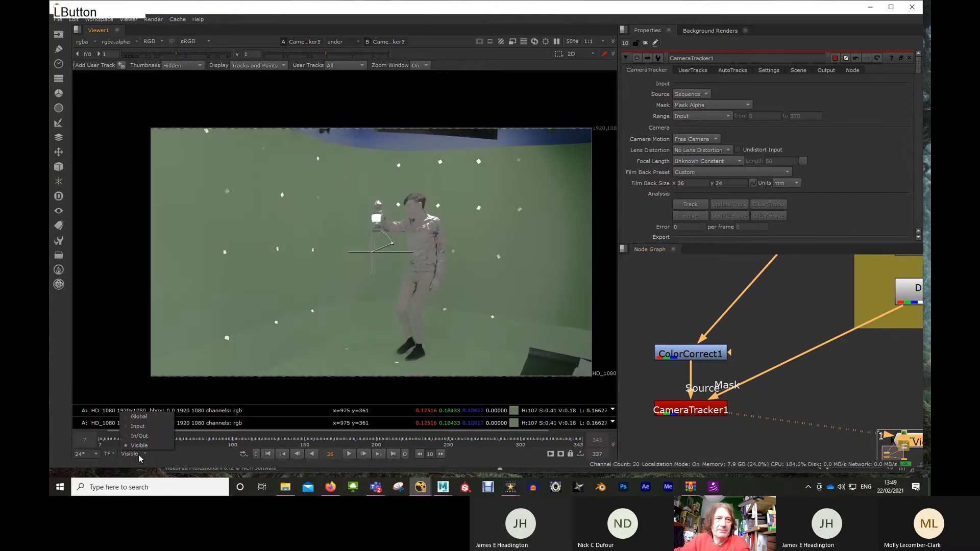
{"action": "left_click", "coordinate": [143, 418]}
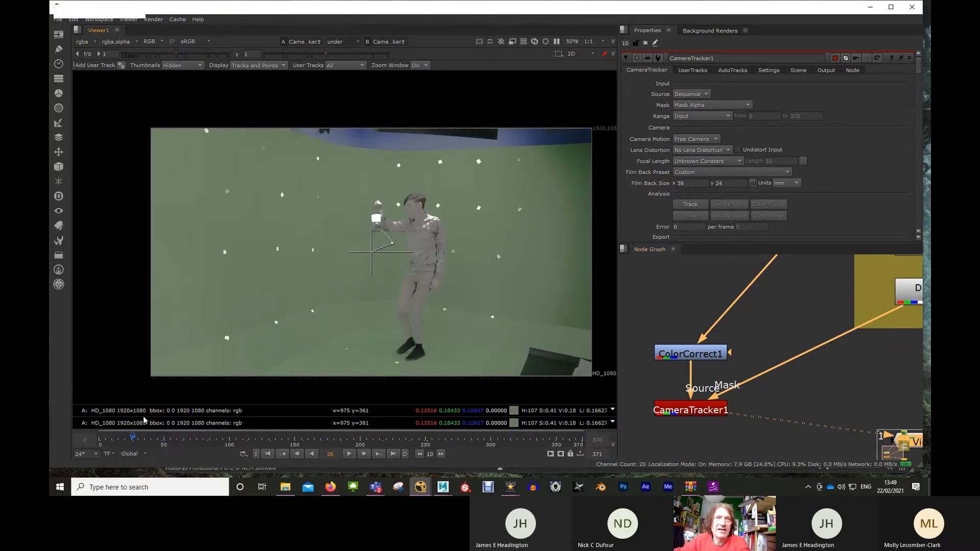
{"action": "left_click", "coordinate": [104, 440]}
Step: Enlarge the area holding the CameraTracker1 settings in height and width so that the export options fit
{"action": "middle_click_drag", "start_coordinate": [780, 371], "coordinate": [788, 372]}
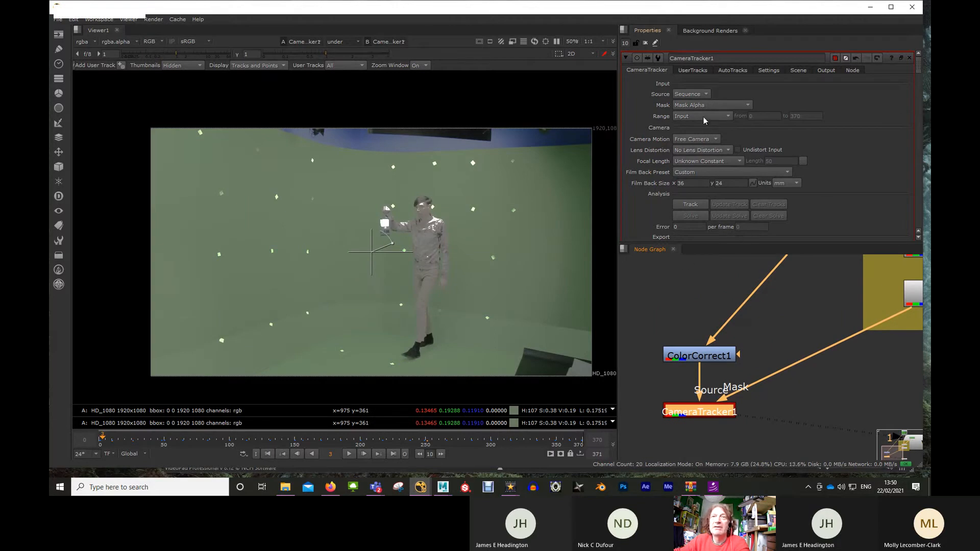
{"action": "left_click", "coordinate": [695, 416]}
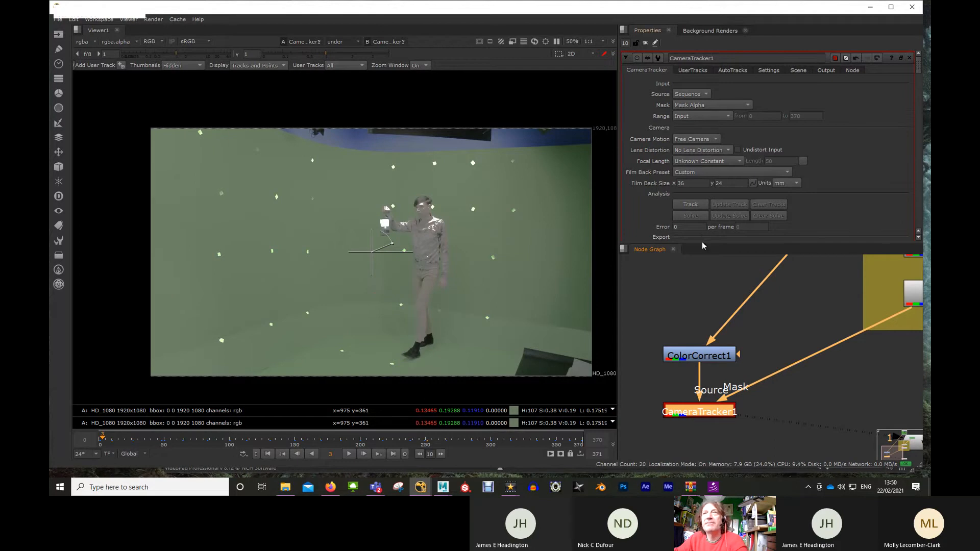
{"action": "left_click_drag", "start_coordinate": [703, 243], "coordinate": [700, 271]}
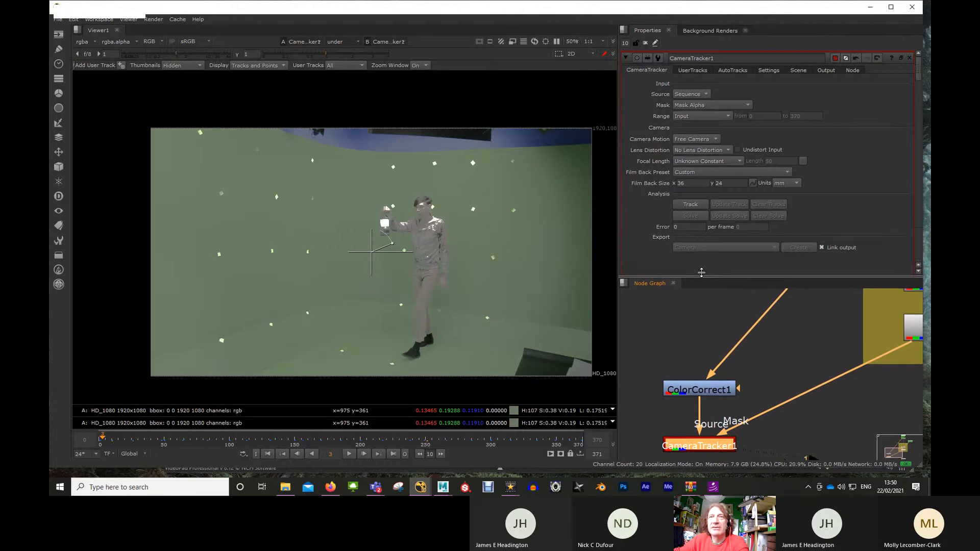
{"action": "left_click_drag", "start_coordinate": [618, 232], "coordinate": [593, 232]}
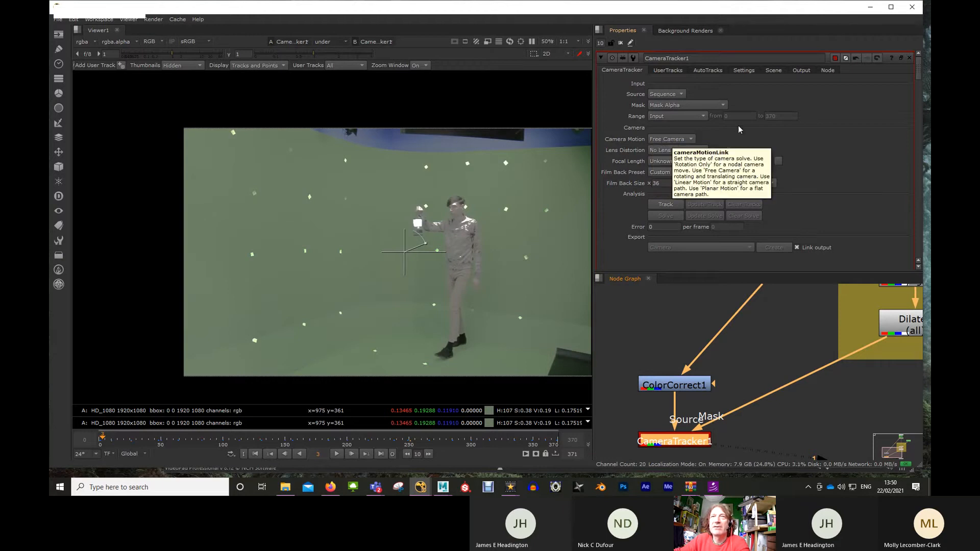
Step: Set CameraTracker1's lens distortion to Unknown Lens and enable Undistort Input
{"action": "left_click", "coordinate": [673, 150]}
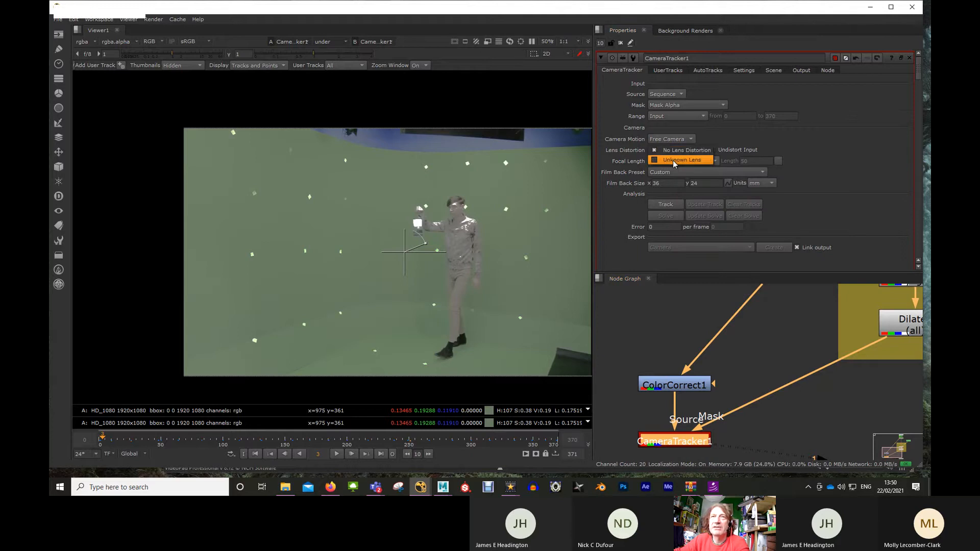
{"action": "left_click", "coordinate": [673, 161]}
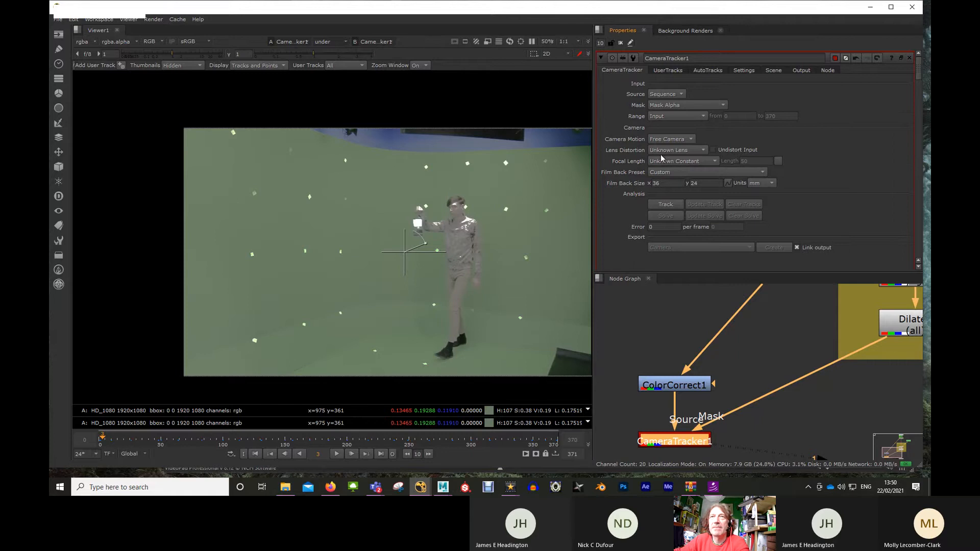
{"action": "left_click", "coordinate": [713, 150]}
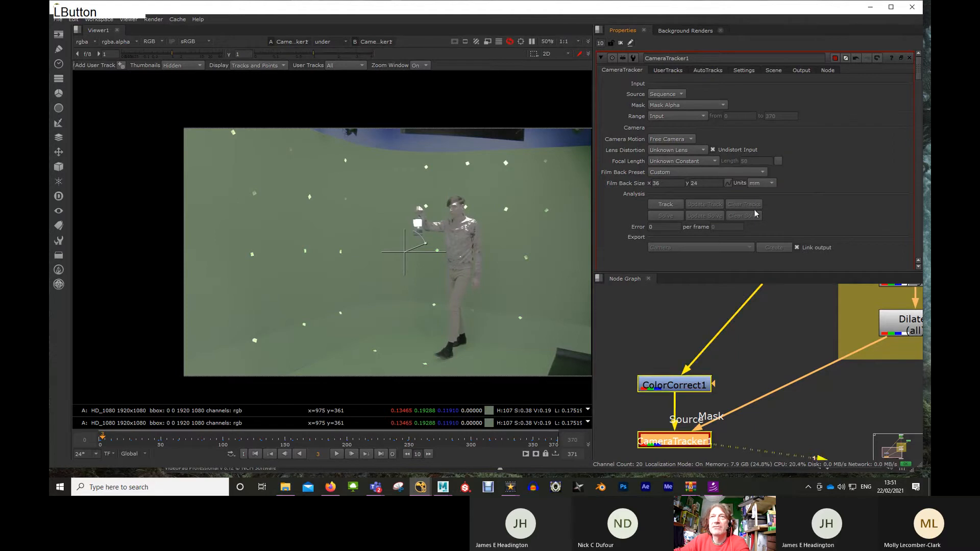
Step: Examine CameraTracker1's camera and analysis options, its user tracks and its auto tracks
{"action": "middle_click", "coordinate": [814, 173]}
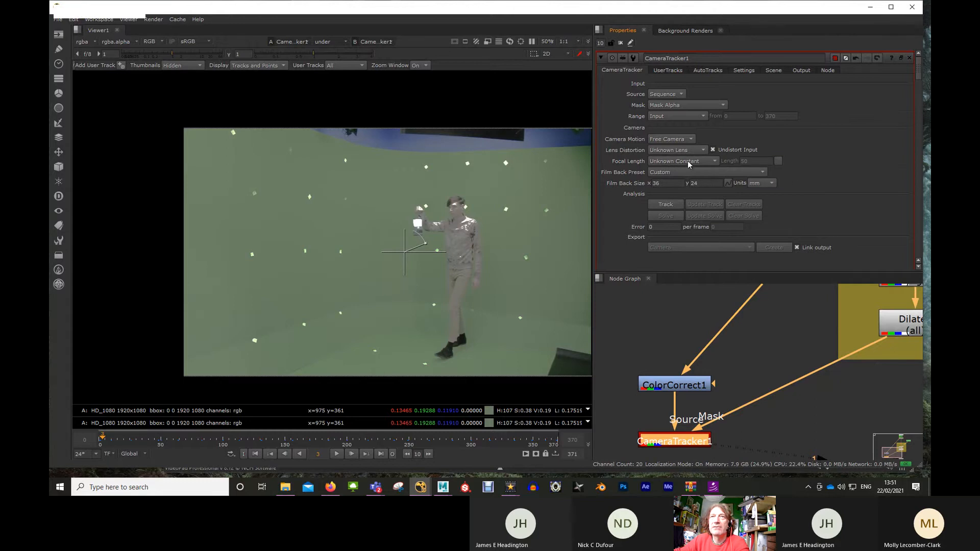
{"action": "scroll", "coordinate": [697, 185], "scroll_direction": "down", "scroll_amount": 1}
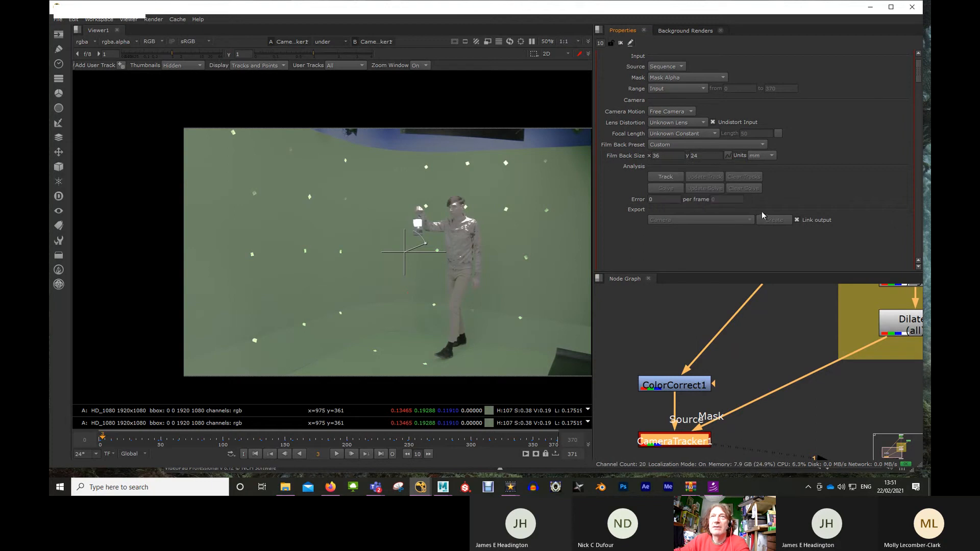
{"action": "scroll", "coordinate": [763, 212], "scroll_direction": "up", "scroll_amount": 1}
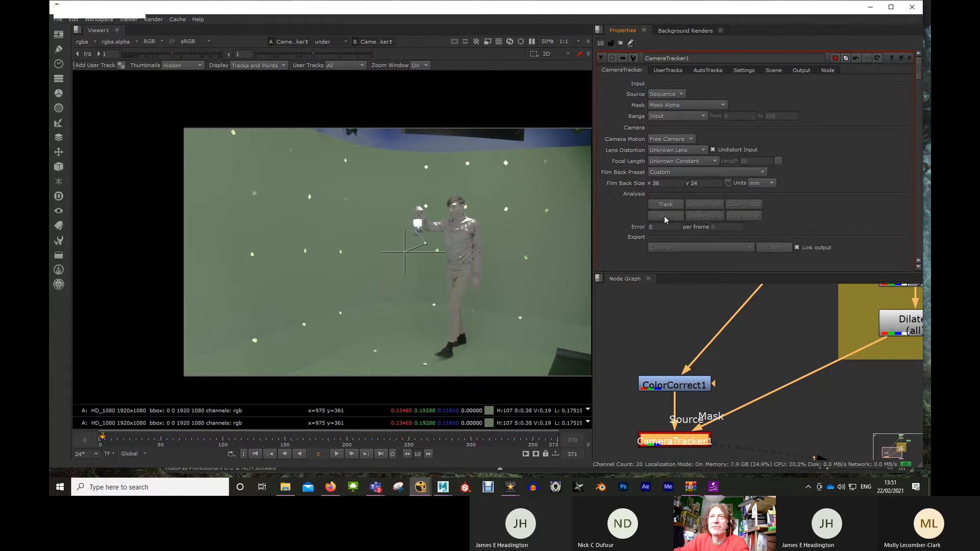
{"action": "middle_click_drag", "start_coordinate": [742, 432], "coordinate": [740, 419]}
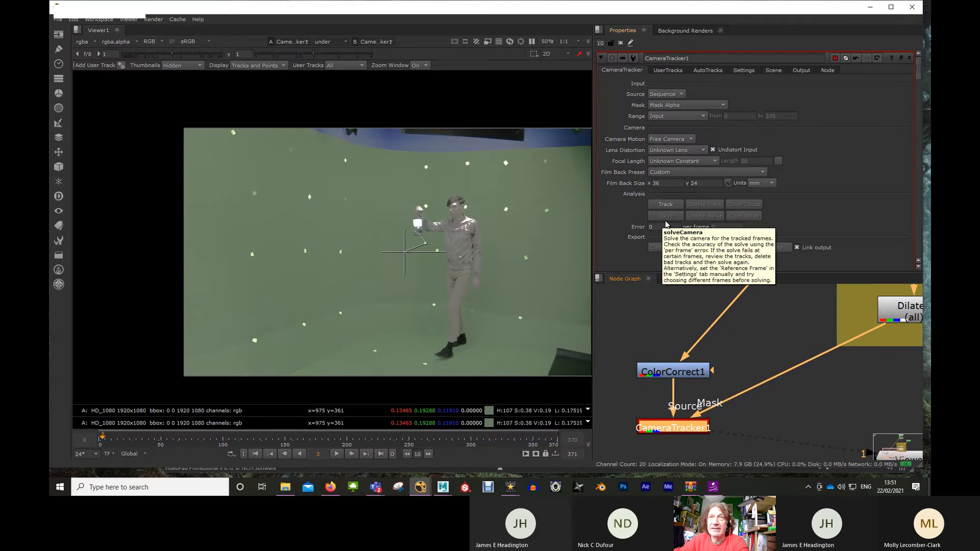
{"action": "left_click", "coordinate": [837, 207]}
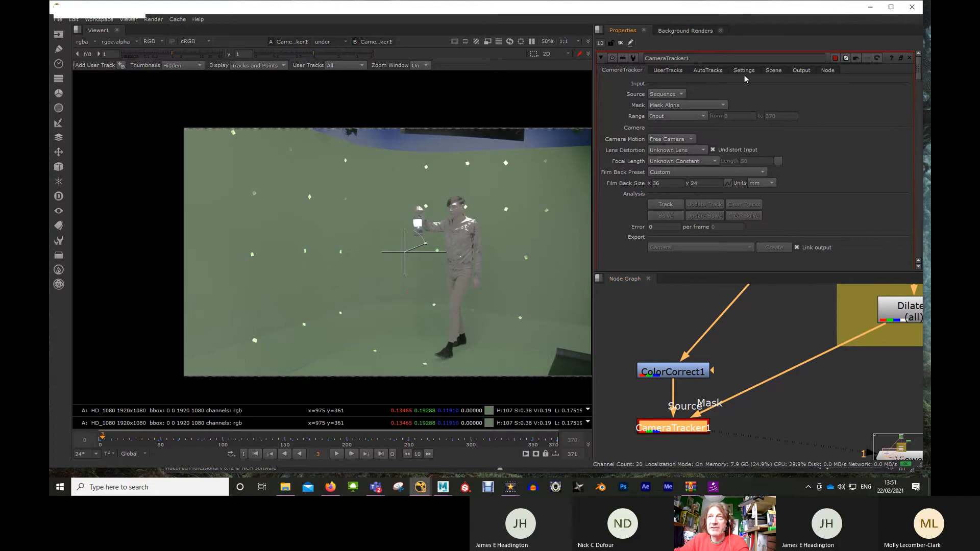
{"action": "left_click", "coordinate": [707, 70]}
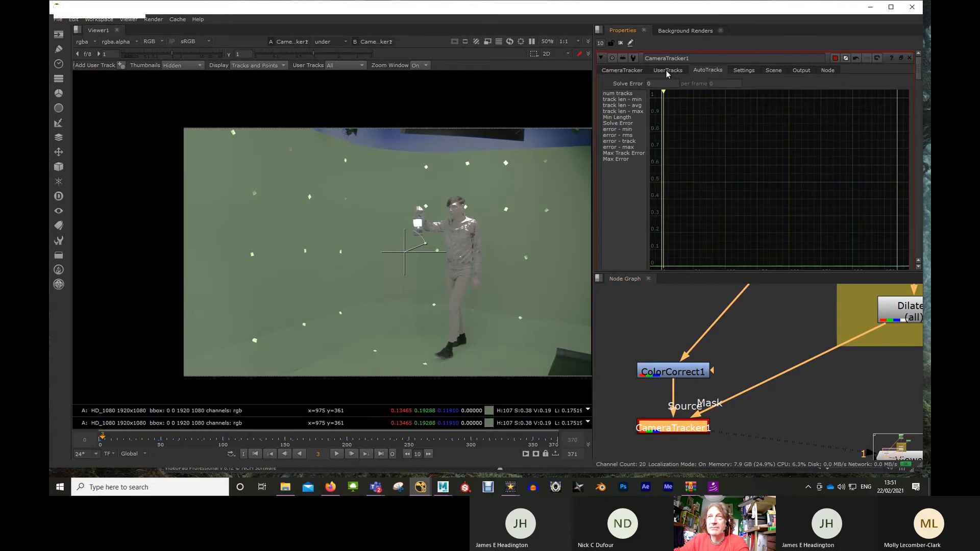
{"action": "left_click", "coordinate": [668, 70]}
{"action": "left_click", "coordinate": [707, 71]}
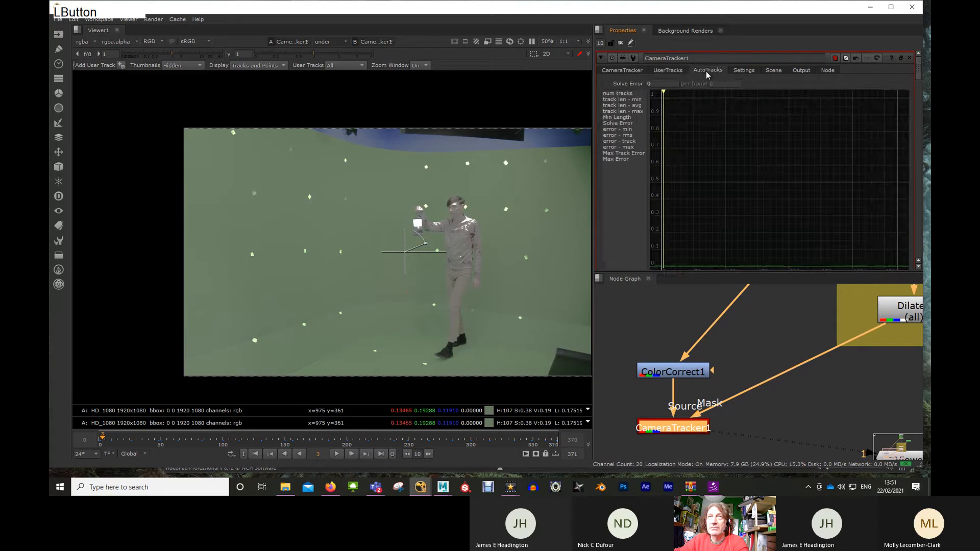
Step: Set CameraTracker1's Feature Separation to 48
{"action": "left_click", "coordinate": [741, 71]}
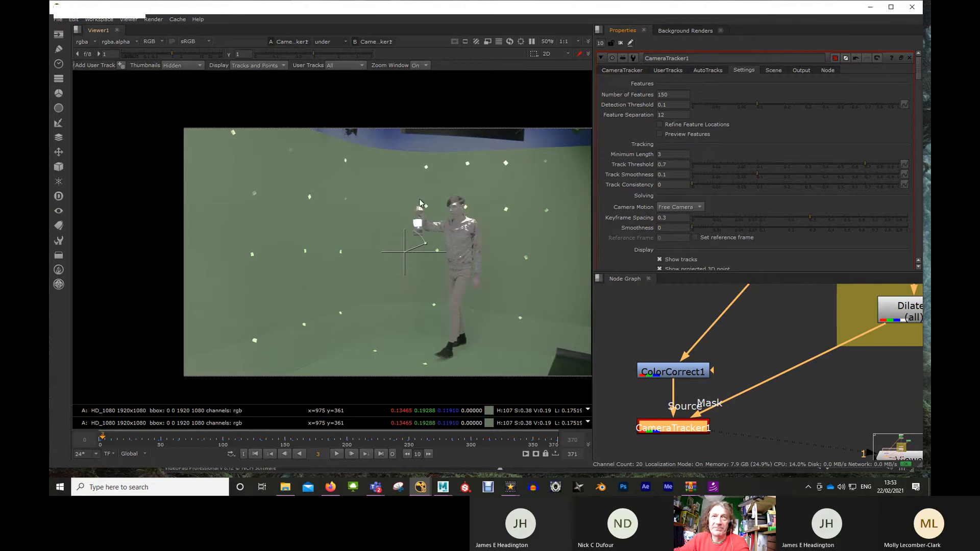
{"action": "double_click", "coordinate": [668, 116]}
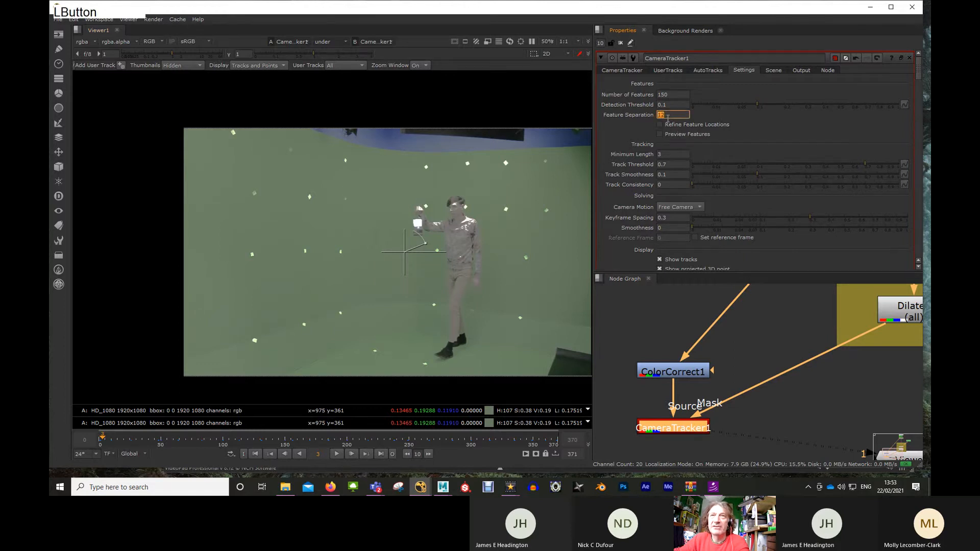
{"action": "mouse_move", "coordinate": [667, 118]}
{"action": "middle_mouse_down"}
{"action": "mouse_move", "coordinate": [692, 117]}
{"action": "mouse_move", "coordinate": [673, 116]}
{"action": "mouse_move", "coordinate": [682, 115]}
{"action": "middle_mouse_up"}
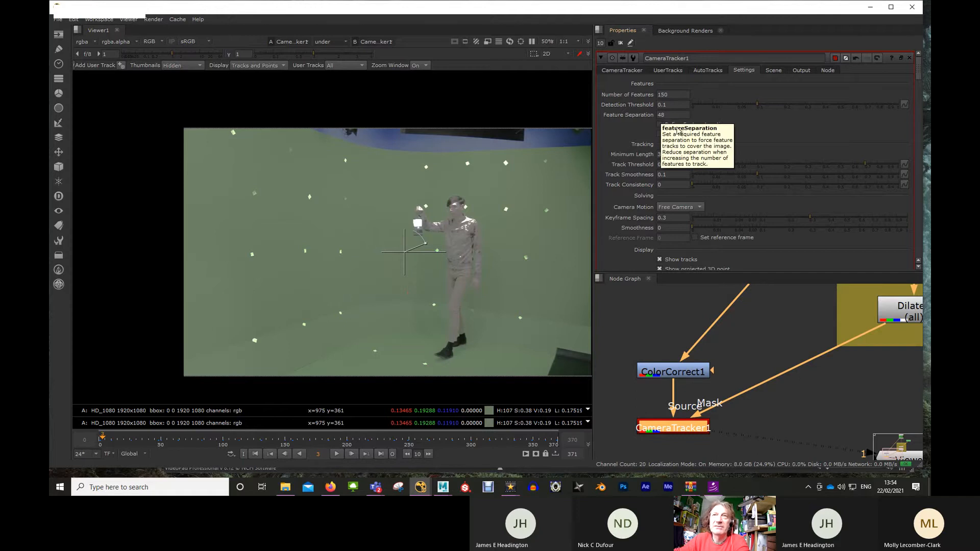
Step: Set CameraTracker1's Feature Separation to 40
{"action": "left_click", "coordinate": [658, 114]}
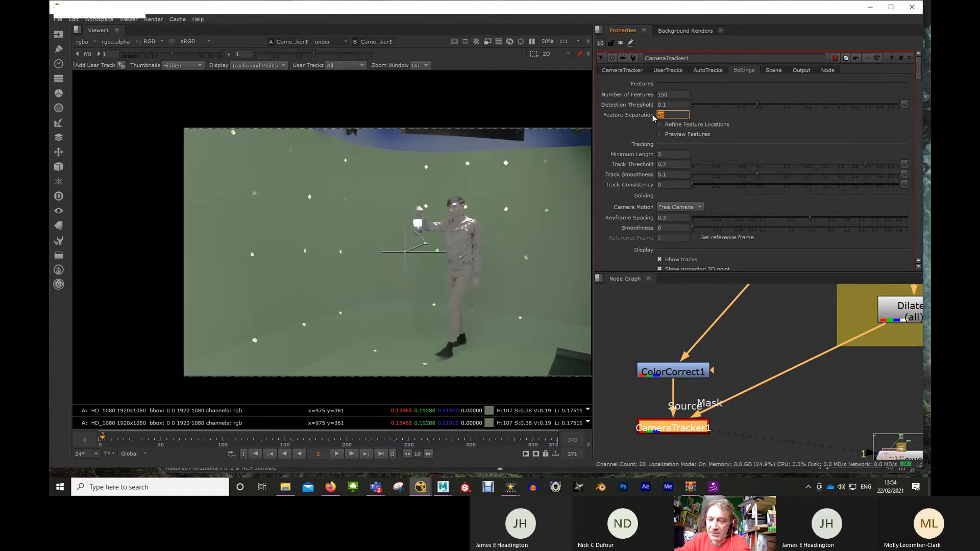
{"action": "type", "text": "40"}
{"action": "key", "text": "Return"}
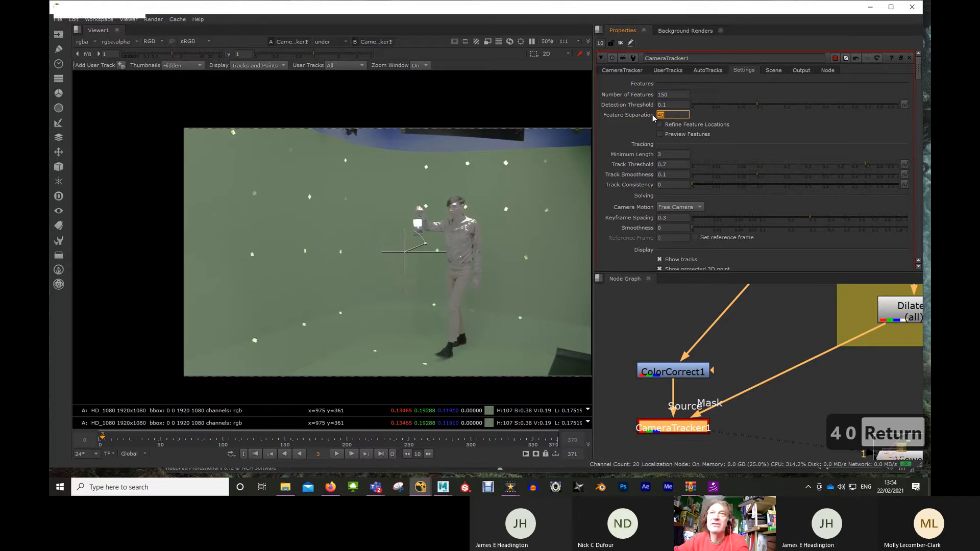
{"action": "left_click", "coordinate": [760, 130]}
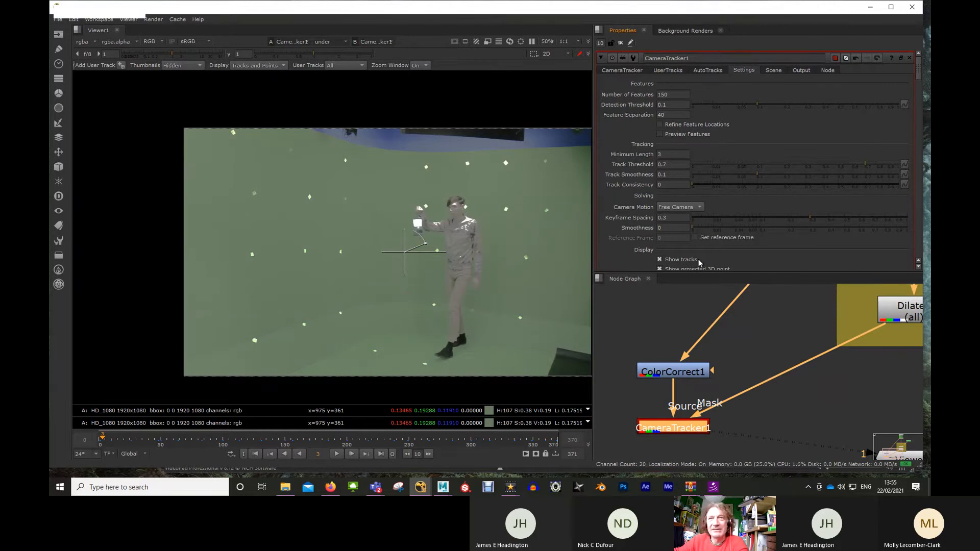
Step: Track the sequence with CameraTracker1 and move the progress window up off the image
{"action": "left_click", "coordinate": [632, 70]}
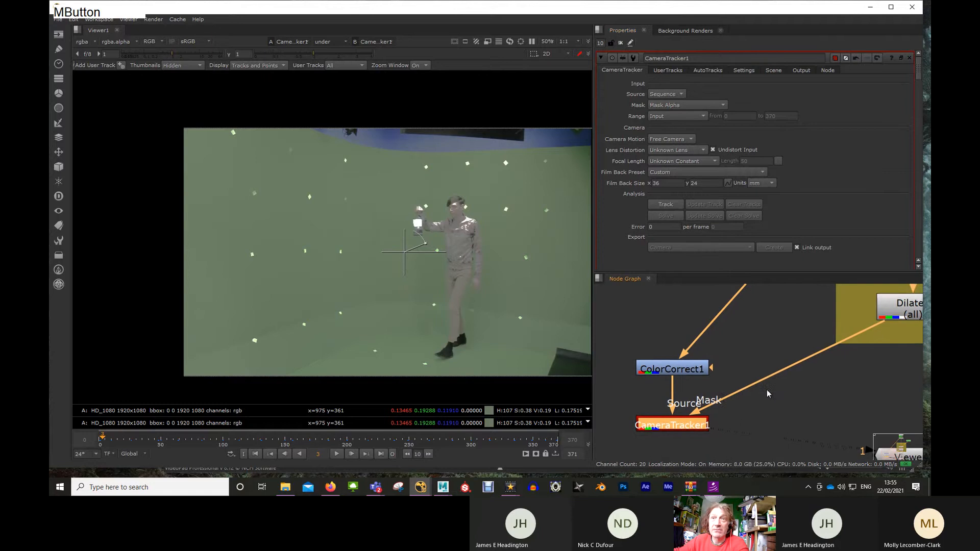
{"action": "middle_click_drag", "start_coordinate": [766, 390], "coordinate": [764, 363]}
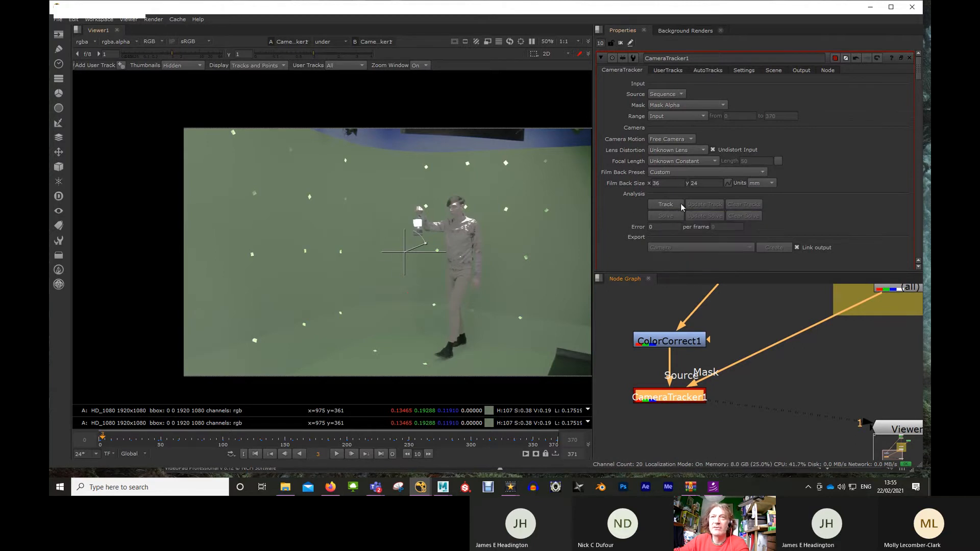
{"action": "left_click", "coordinate": [665, 208]}
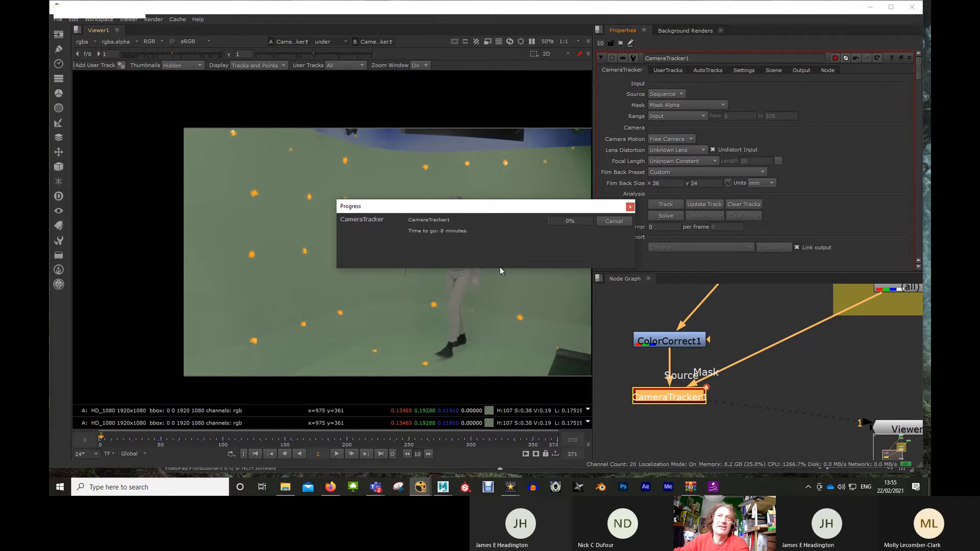
{"action": "left_click_drag", "start_coordinate": [500, 208], "coordinate": [471, 81]}
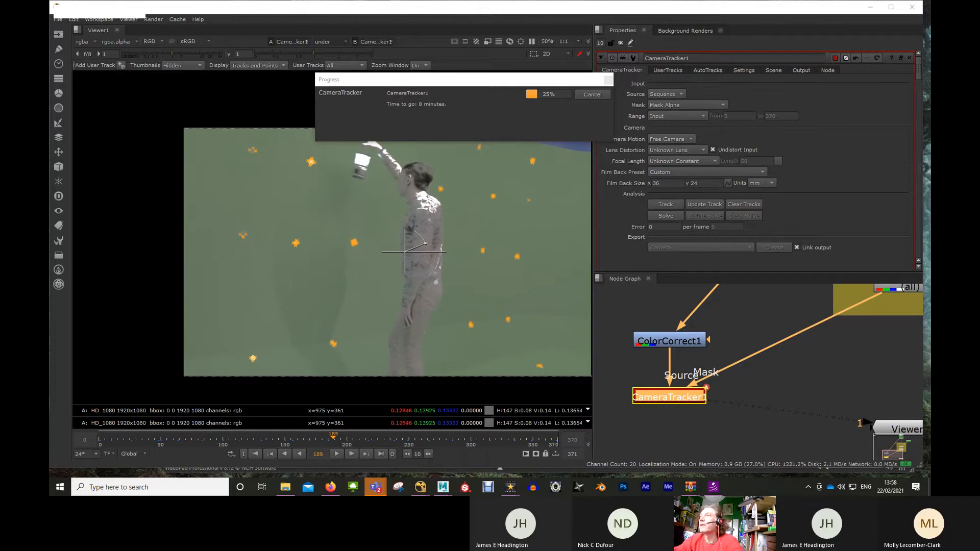
Step: Bring the Teams meeting chat and the STREAM folder window onto this screen and look through the scenario 4 clips
{"action": "left_click_drag", "start_coordinate": [930, 18], "coordinate": [757, 61]}
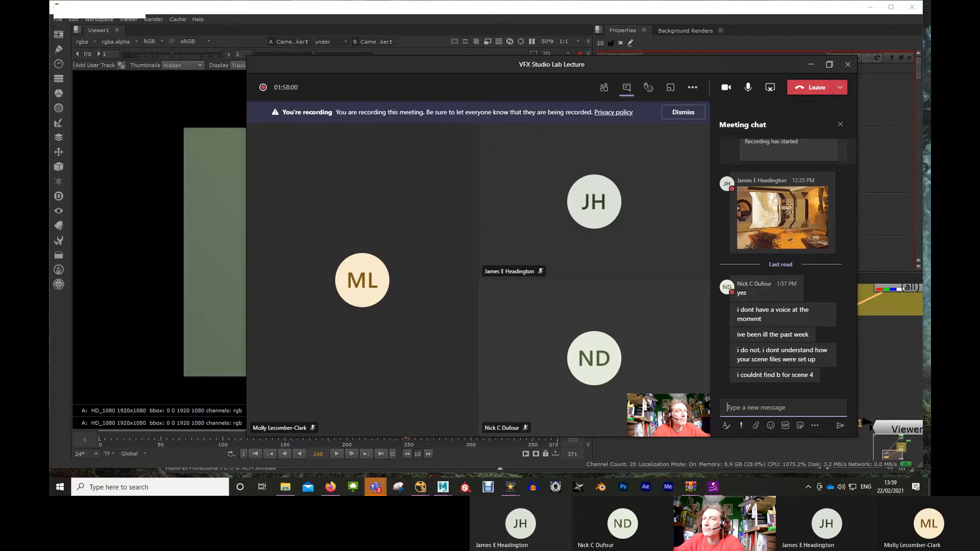
{"action": "left_click_drag", "start_coordinate": [979, 46], "coordinate": [452, 39]}
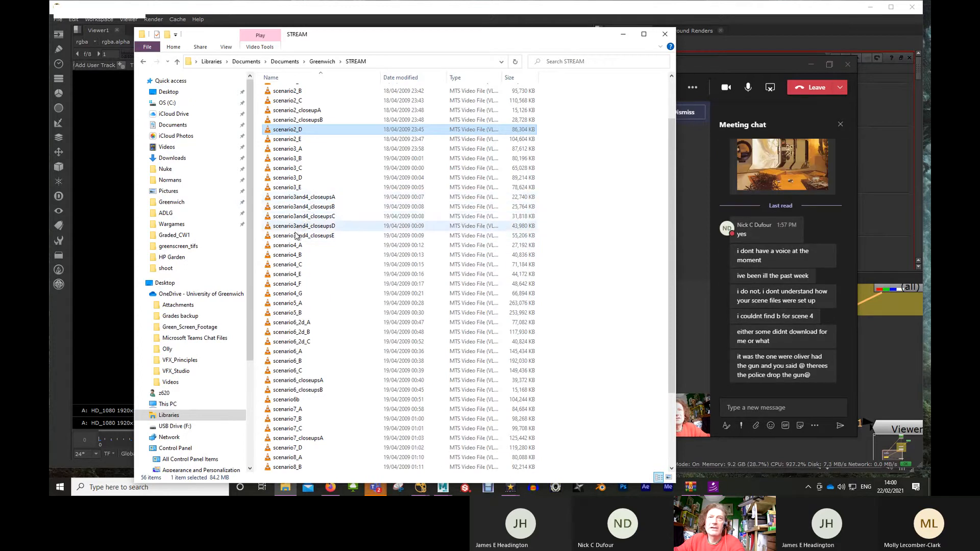
{"action": "mouse_move", "coordinate": [297, 240]}
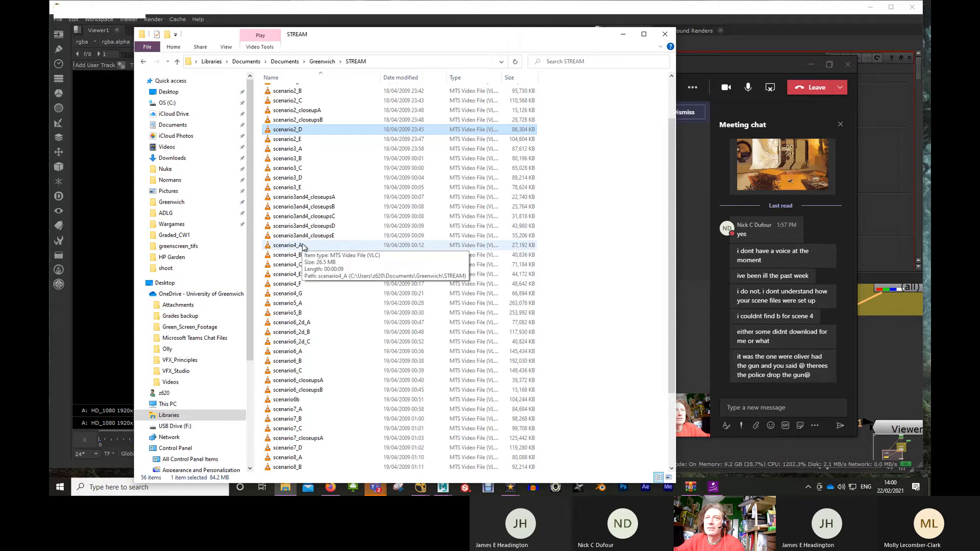
{"action": "mouse_move", "coordinate": [296, 304]}
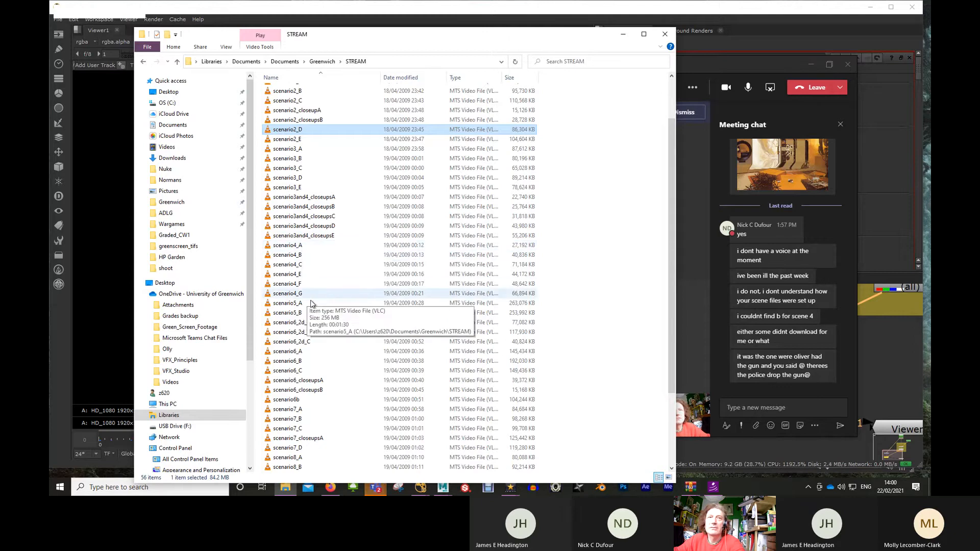
Step: Play the scenario4_F clip in VLC, decline the player update and close the player after viewing
{"action": "left_click", "coordinate": [278, 286]}
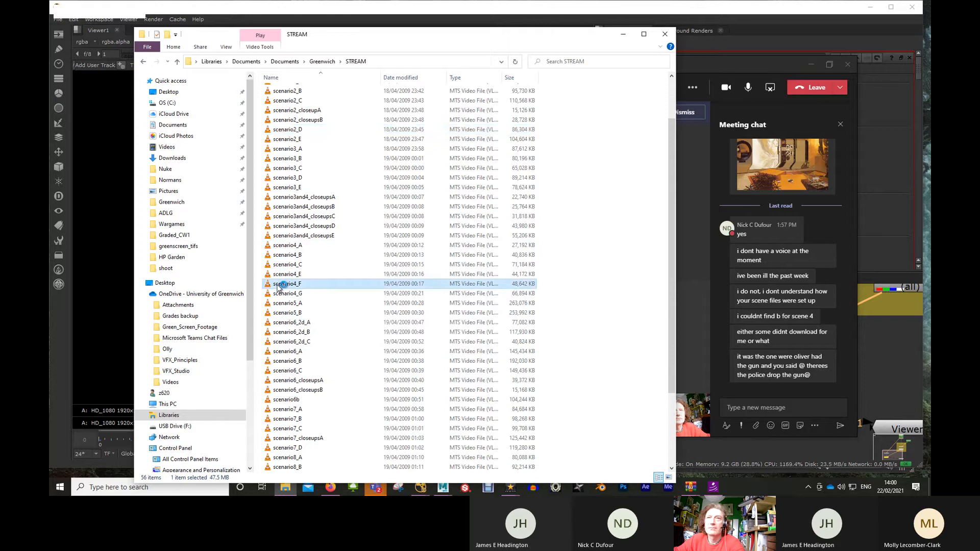
{"action": "double_click", "coordinate": [278, 285]}
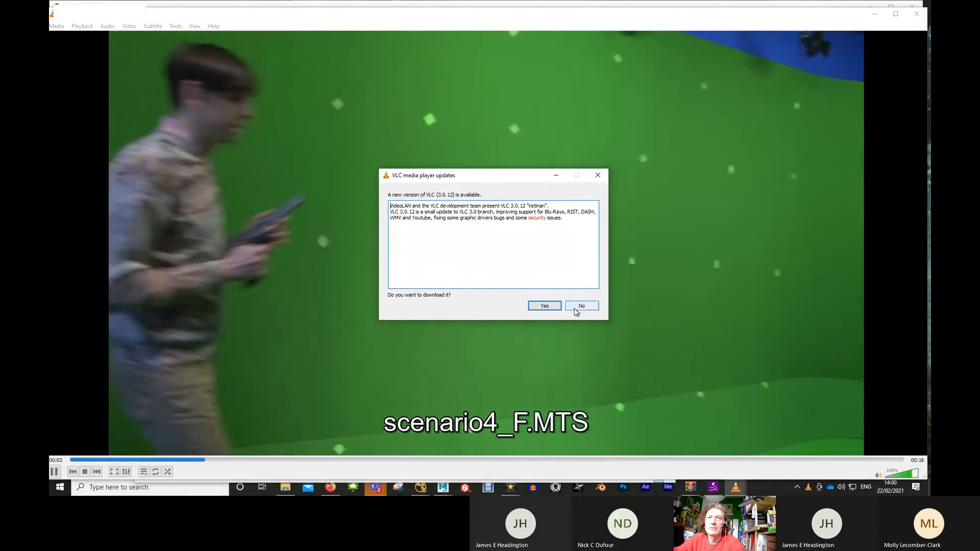
{"action": "left_click", "coordinate": [575, 310]}
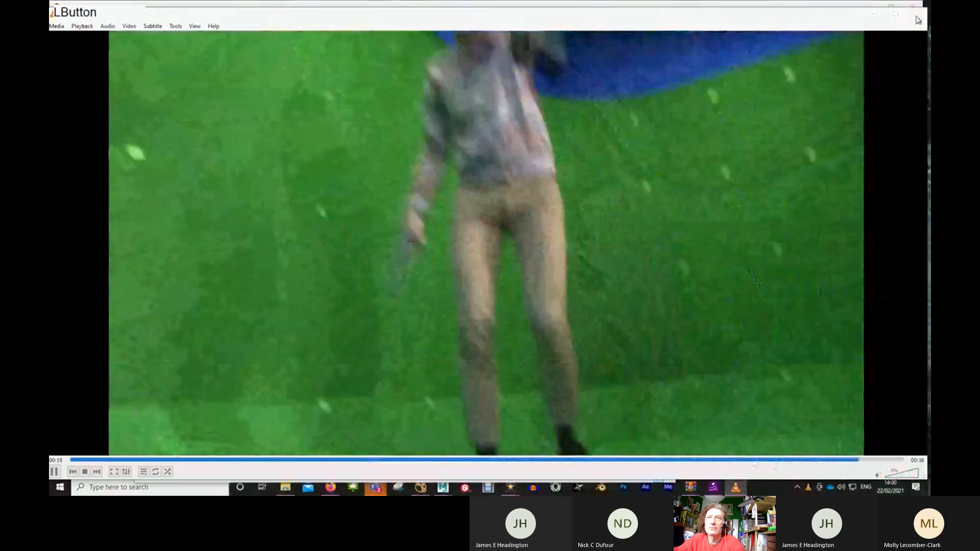
{"action": "left_click", "coordinate": [917, 19]}
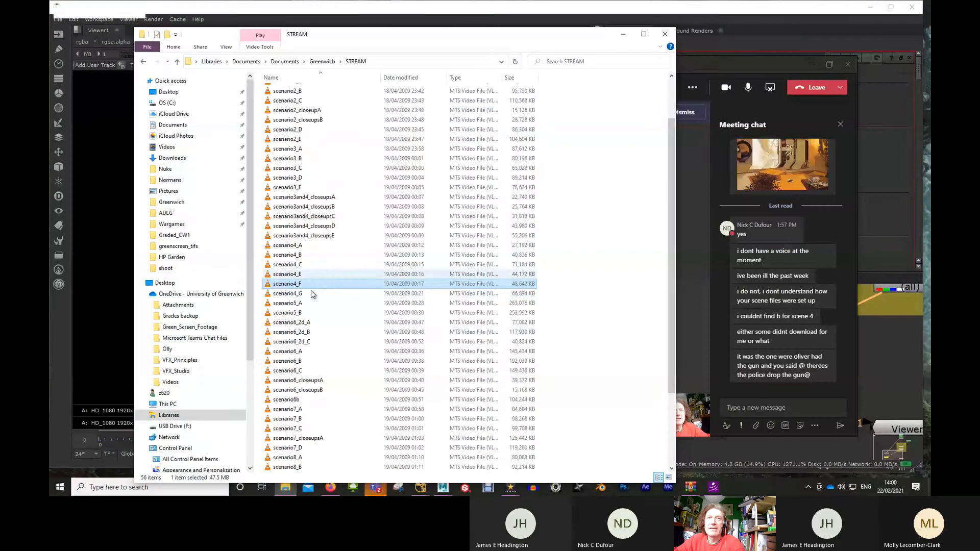
Step: Play the scenario4_E clip in VLC and close the player after viewing
{"action": "left_click", "coordinate": [267, 276]}
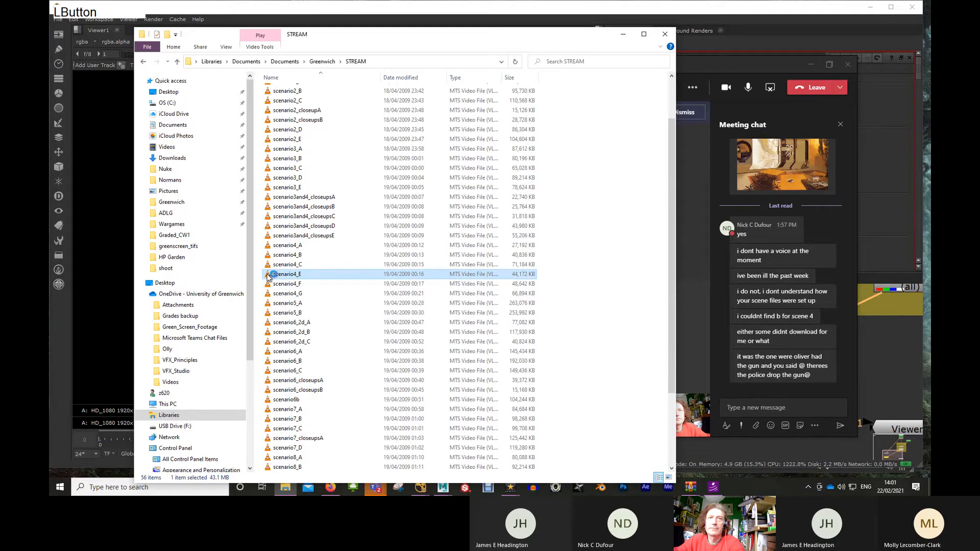
{"action": "double_click", "coordinate": [268, 276]}
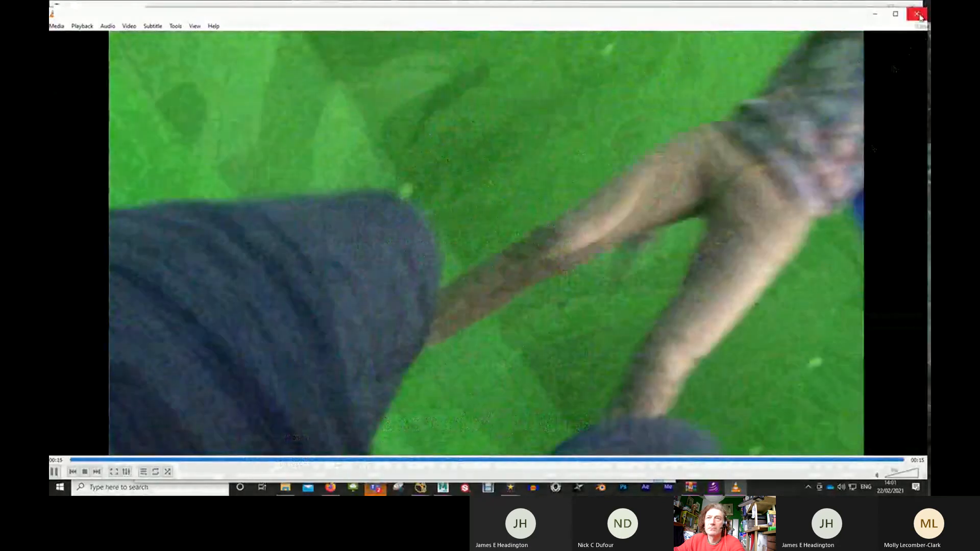
{"action": "left_click", "coordinate": [920, 17]}
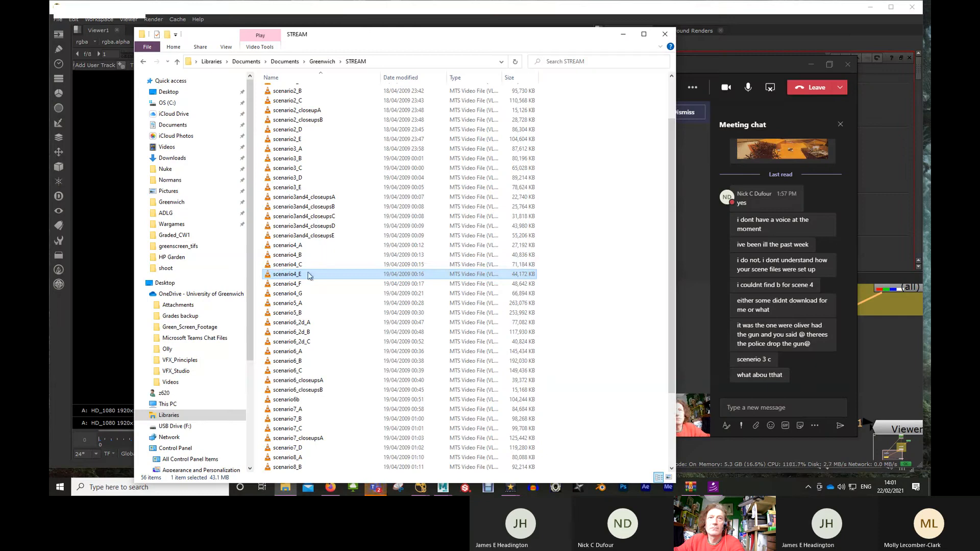
{"action": "left_click", "coordinate": [286, 275]}
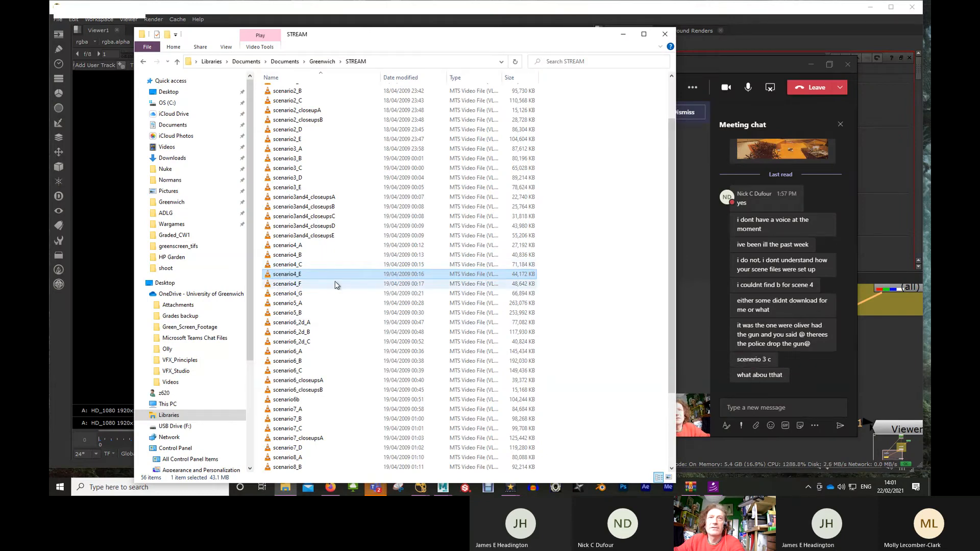
Step: Play the scenario3_C clip in VLC with the volume adjusted and close the player after viewing
{"action": "left_click", "coordinate": [279, 171]}
{"action": "double_click", "coordinate": [279, 172]}
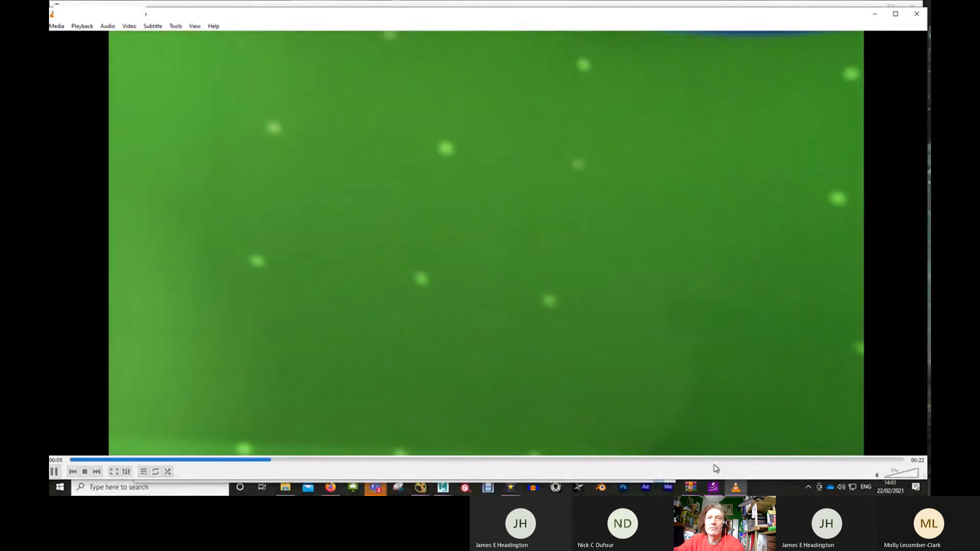
{"action": "left_click", "coordinate": [897, 477]}
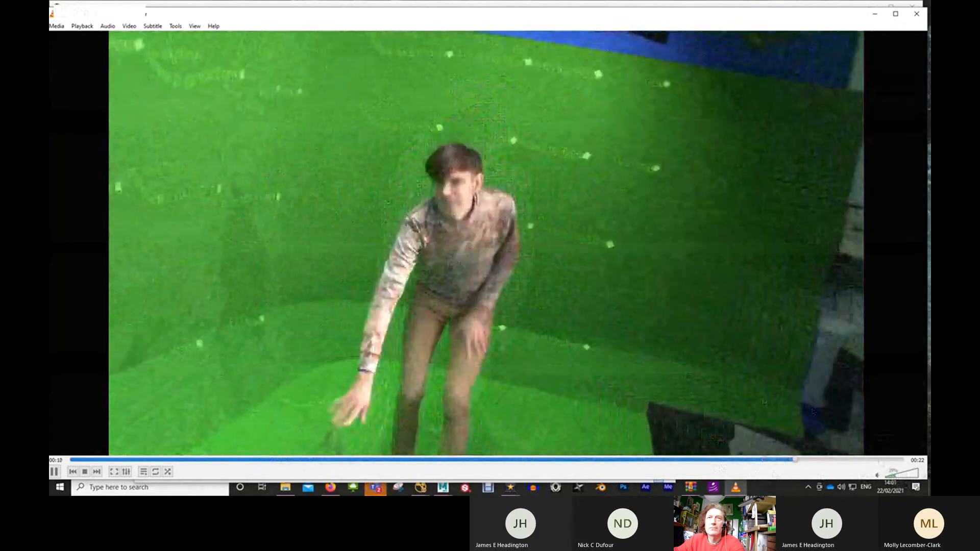
{"action": "left_click", "coordinate": [916, 15]}
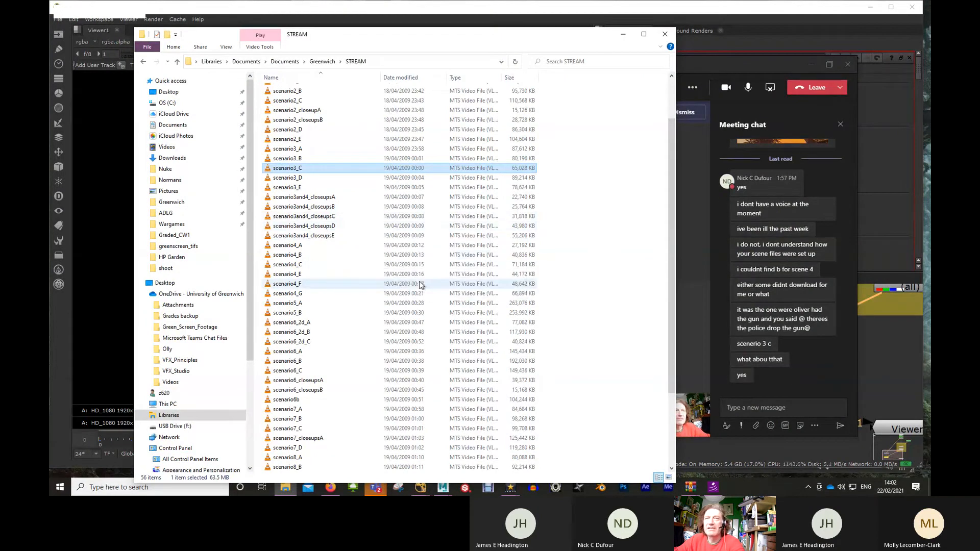
Step: Review the scenario3and4_closeupsC and scenario3and4_closeupsB clips in VLC, closing the player after each
{"action": "double_click", "coordinate": [332, 217]}
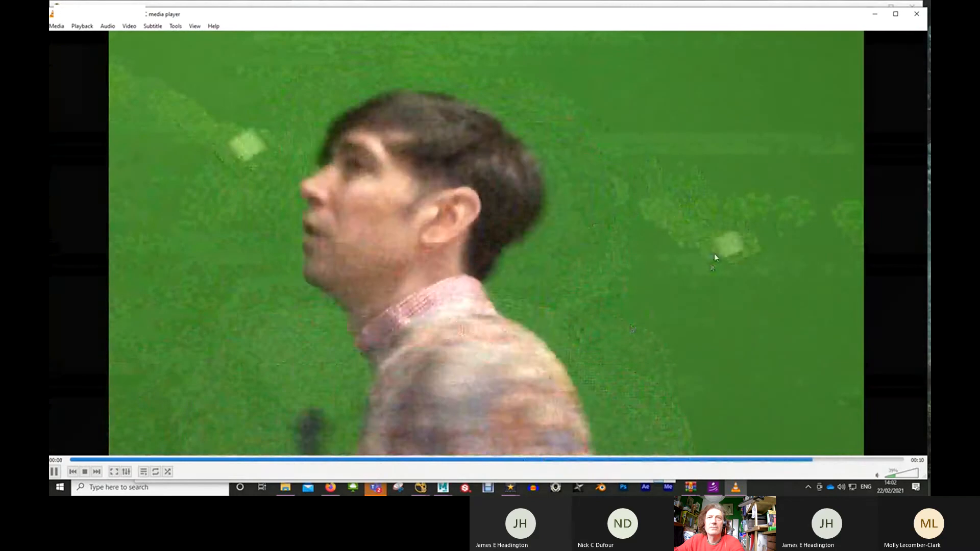
{"action": "left_click", "coordinate": [917, 14]}
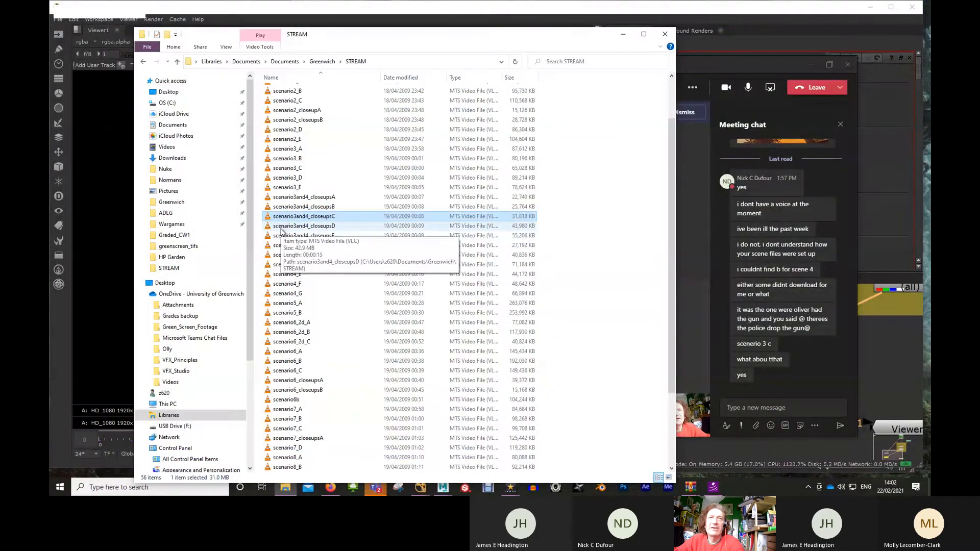
{"action": "left_click", "coordinate": [278, 207]}
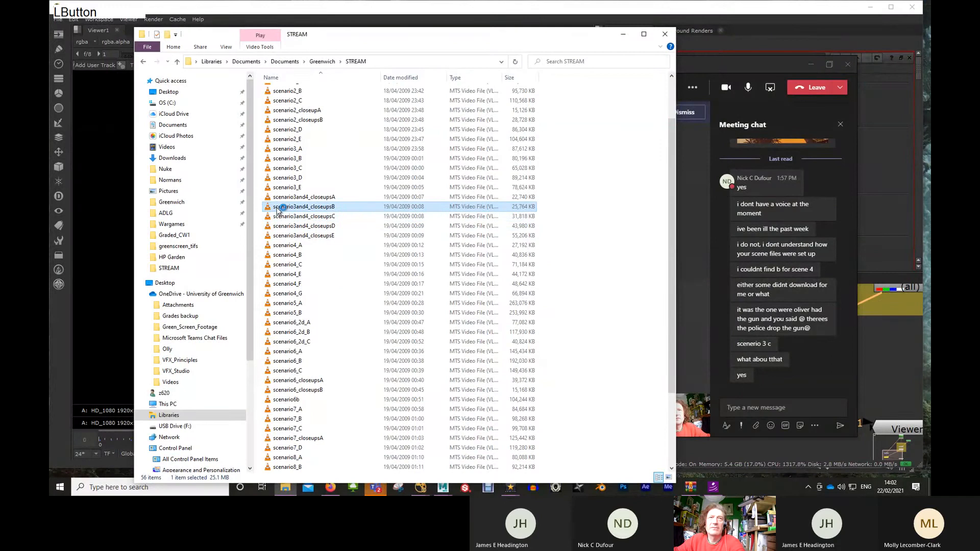
{"action": "double_click", "coordinate": [278, 208]}
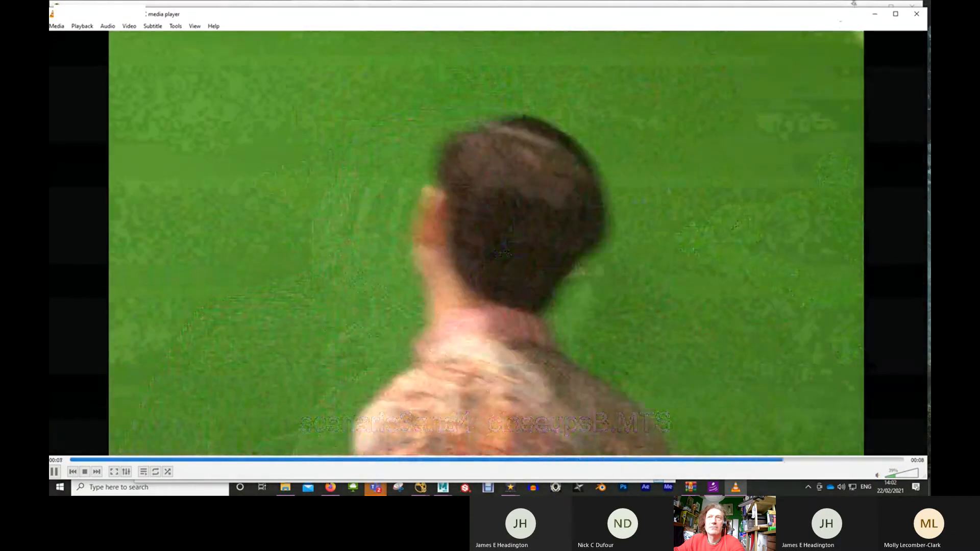
{"action": "left_click", "coordinate": [922, 18]}
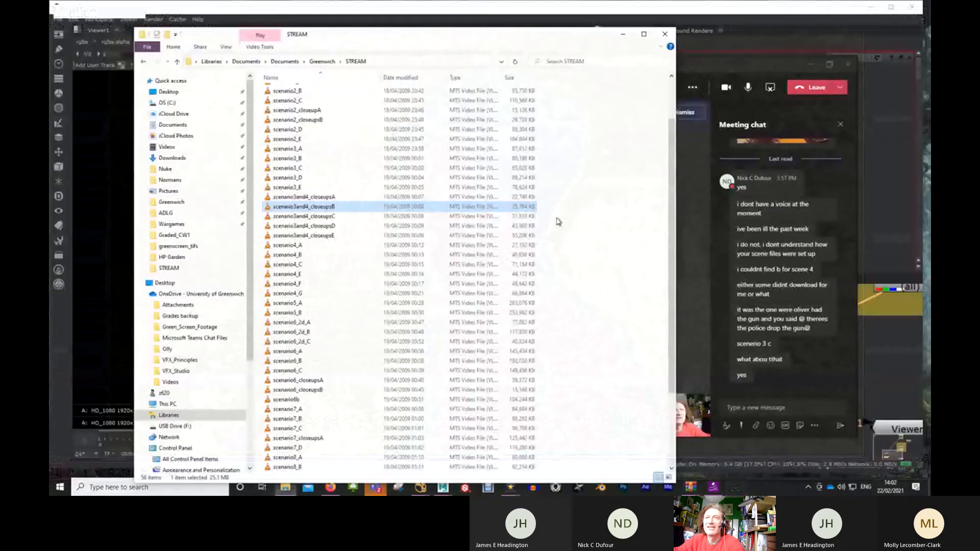
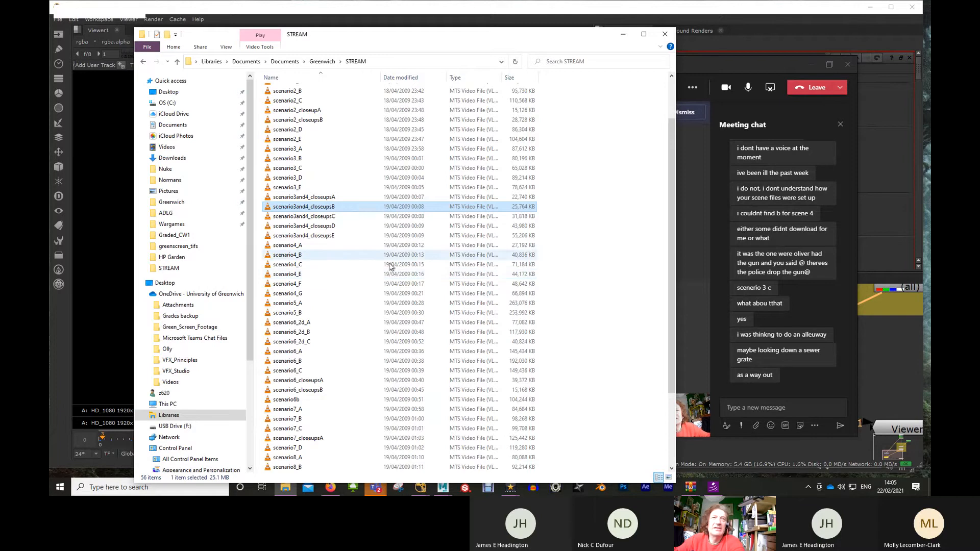
Step: Replay scenario3_C in VLC, pause at 00:12 where the actor bends down with the gun, and scrub back to 00:11
{"action": "scroll", "coordinate": [332, 253], "scroll_direction": "down", "scroll_amount": 1}
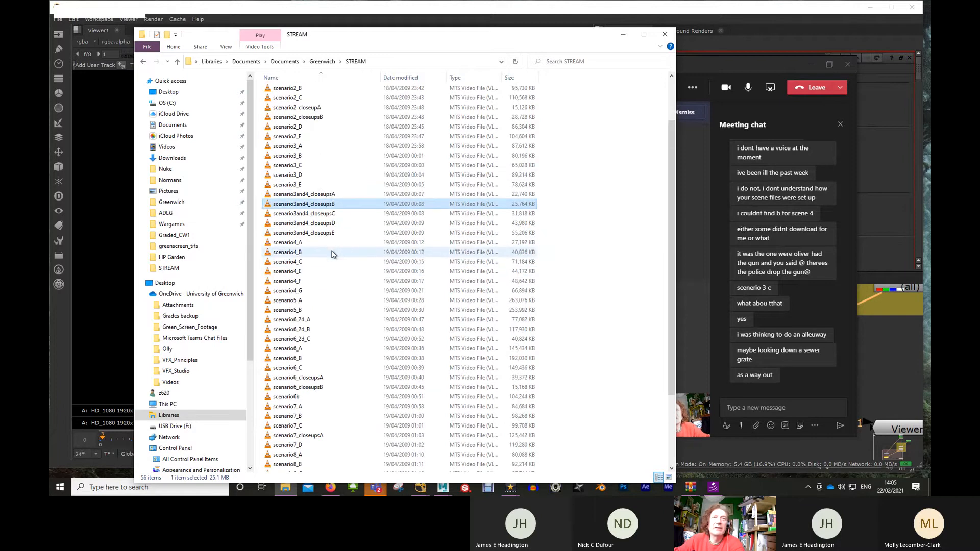
{"action": "left_click", "coordinate": [292, 165]}
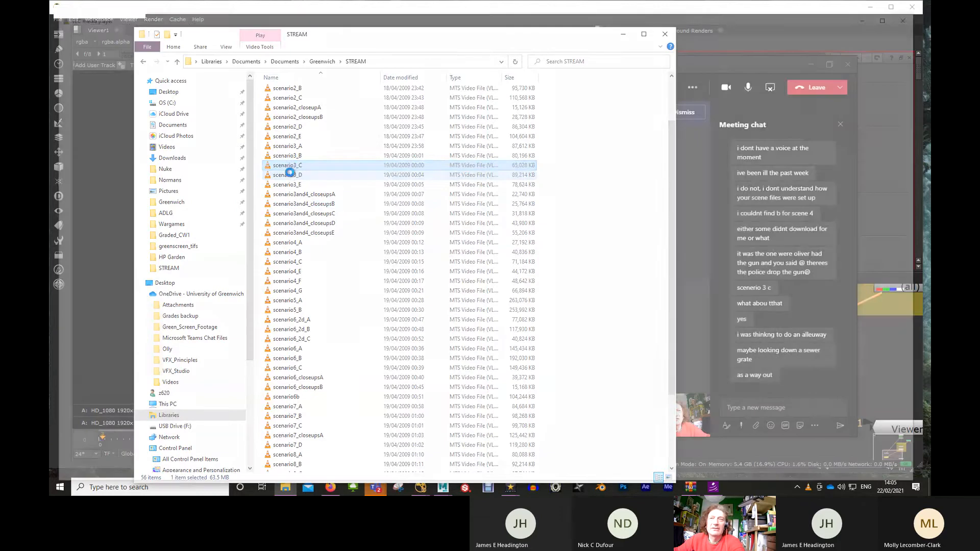
{"action": "double_click", "coordinate": [293, 169]}
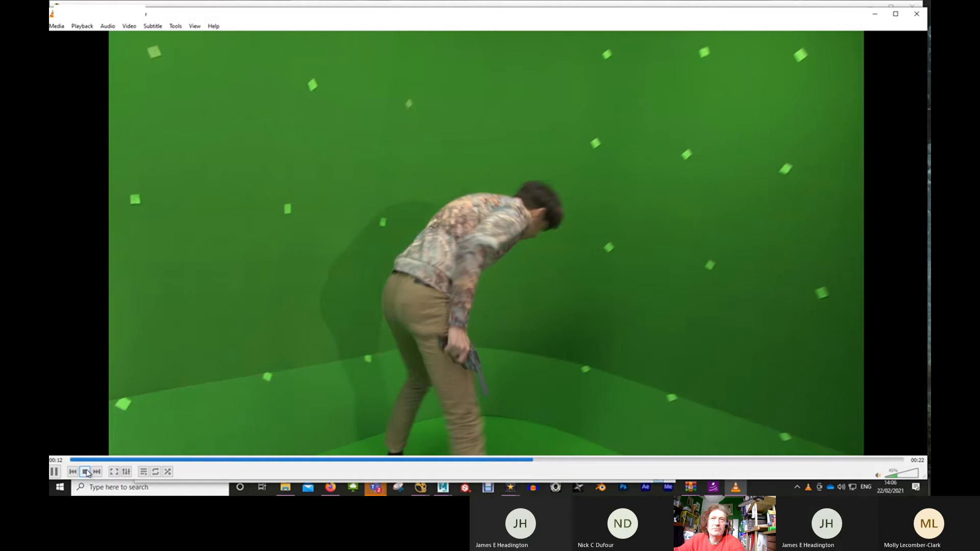
{"action": "left_click", "coordinate": [86, 472]}
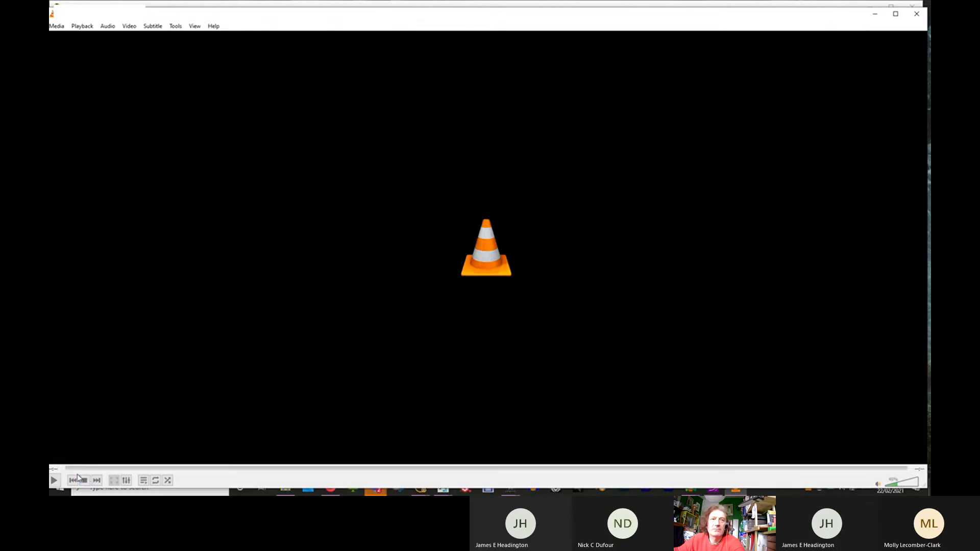
{"action": "left_click", "coordinate": [72, 480]}
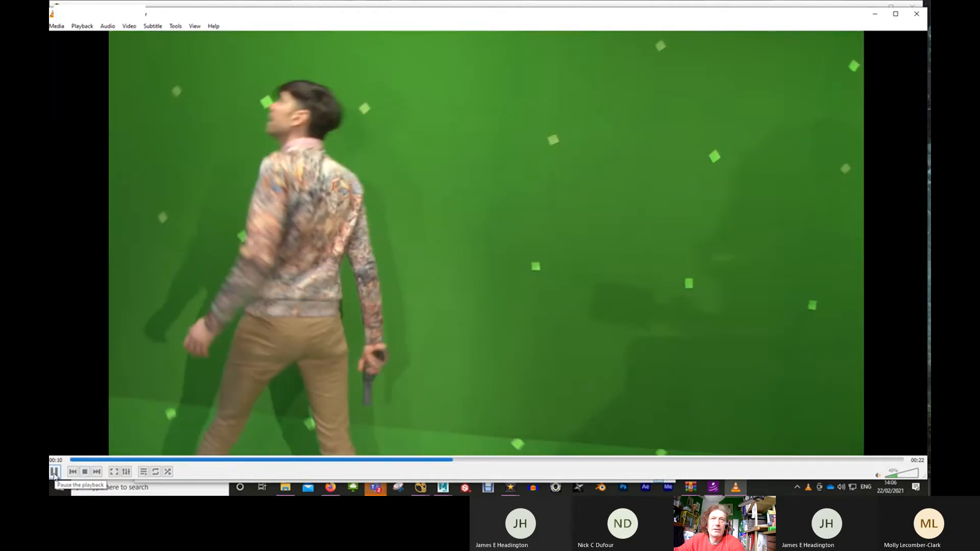
{"action": "left_click", "coordinate": [54, 473]}
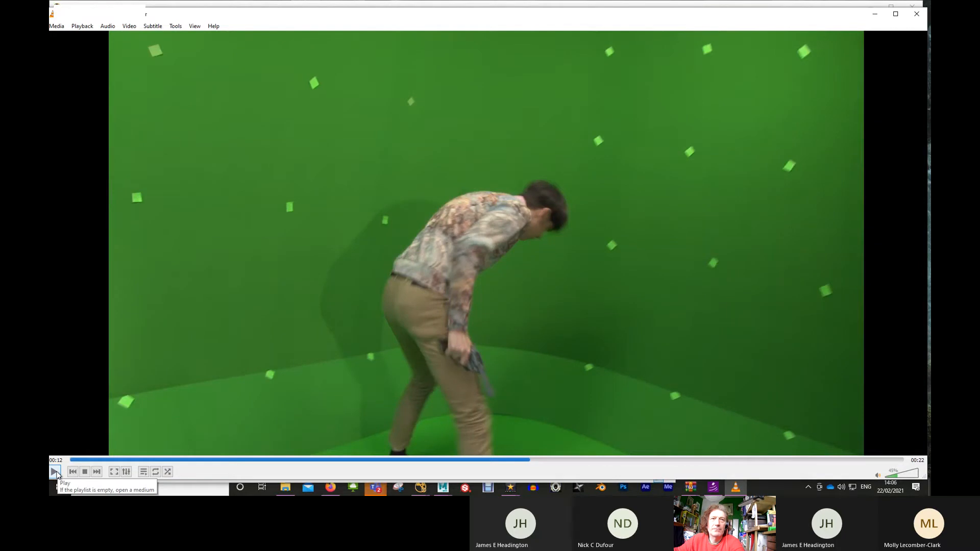
{"action": "left_click_drag", "start_coordinate": [525, 460], "coordinate": [508, 472]}
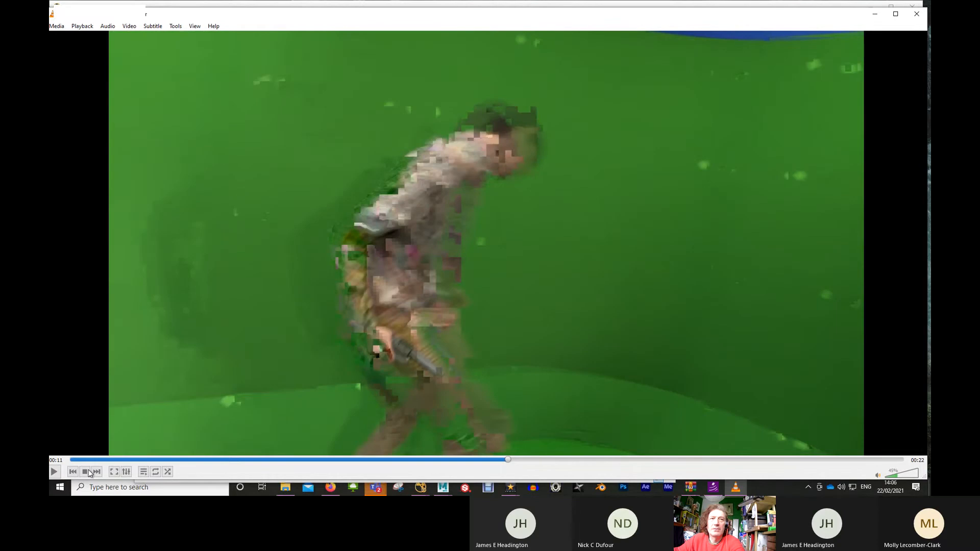
Step: Rewatch scenario3_C around 00:11 to 00:12, skip ahead to 00:17, play it to the end and close VLC
{"action": "left_click", "coordinate": [54, 472]}
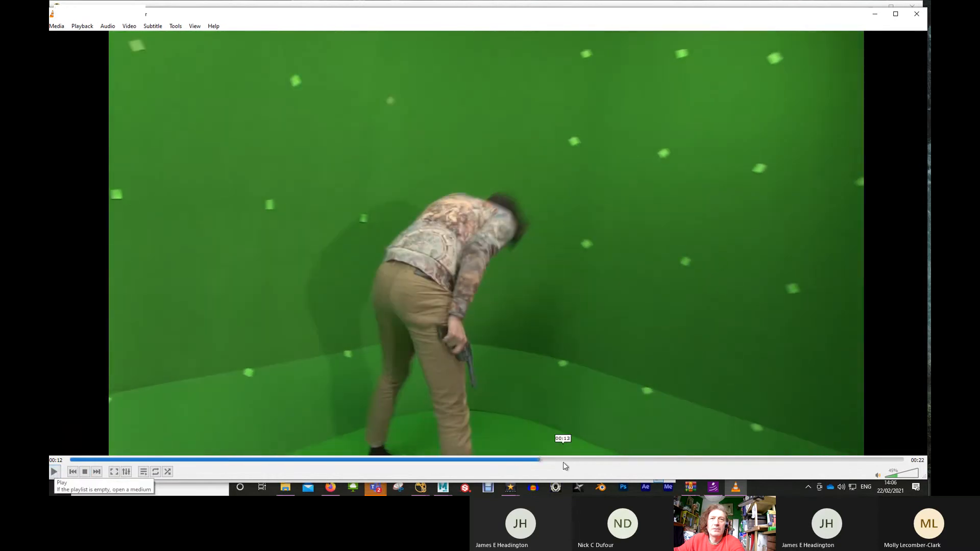
{"action": "left_click_drag", "start_coordinate": [512, 461], "coordinate": [488, 462]}
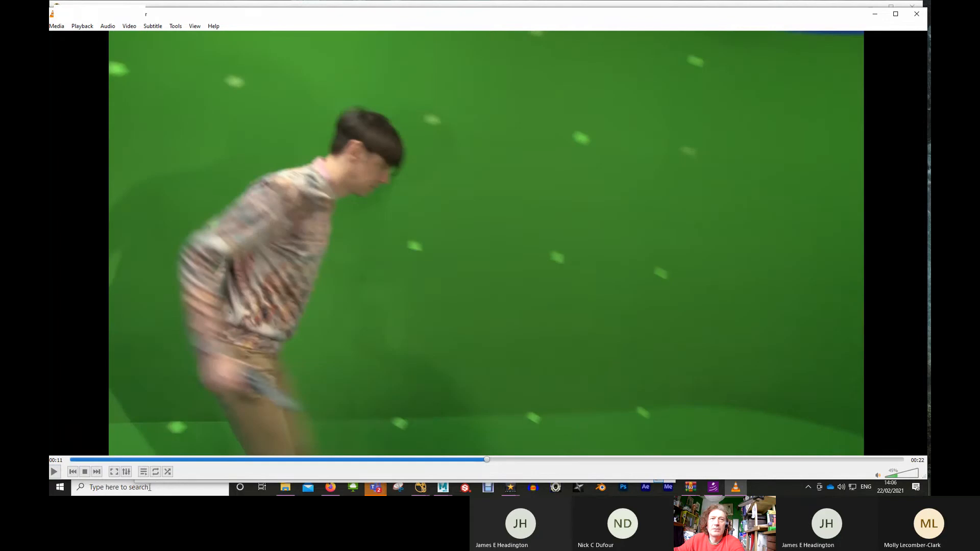
{"action": "left_click", "coordinate": [54, 472]}
{"action": "left_click", "coordinate": [55, 473]}
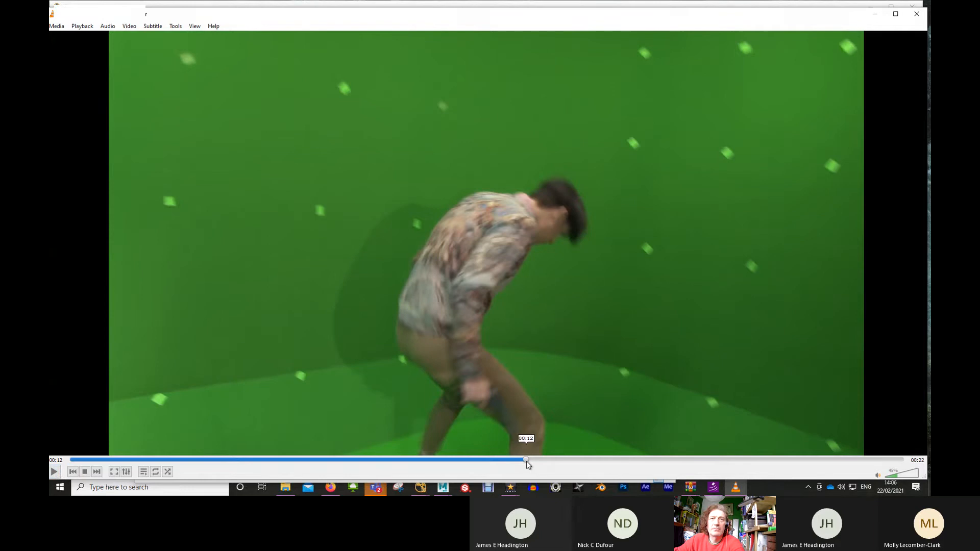
{"action": "left_click_drag", "start_coordinate": [526, 460], "coordinate": [739, 469]}
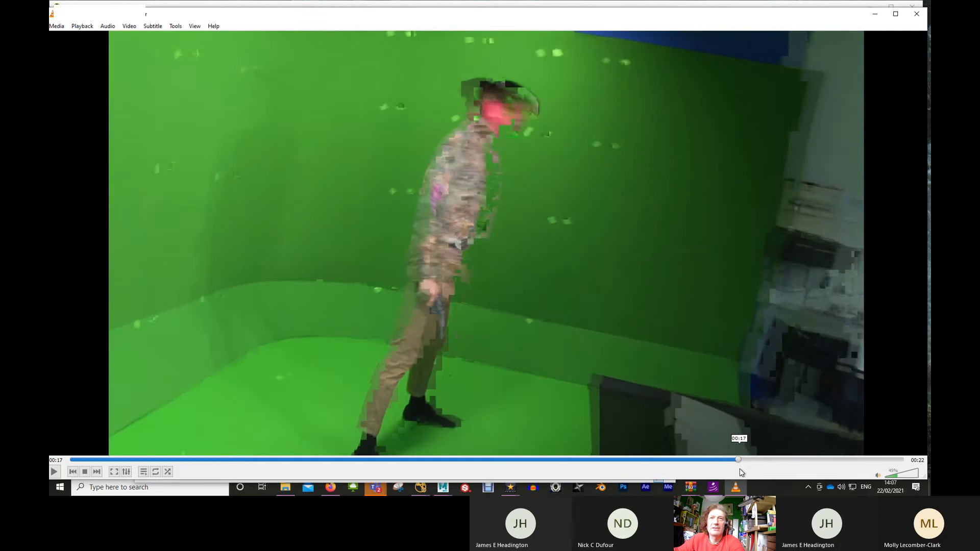
{"action": "left_click", "coordinate": [54, 472]}
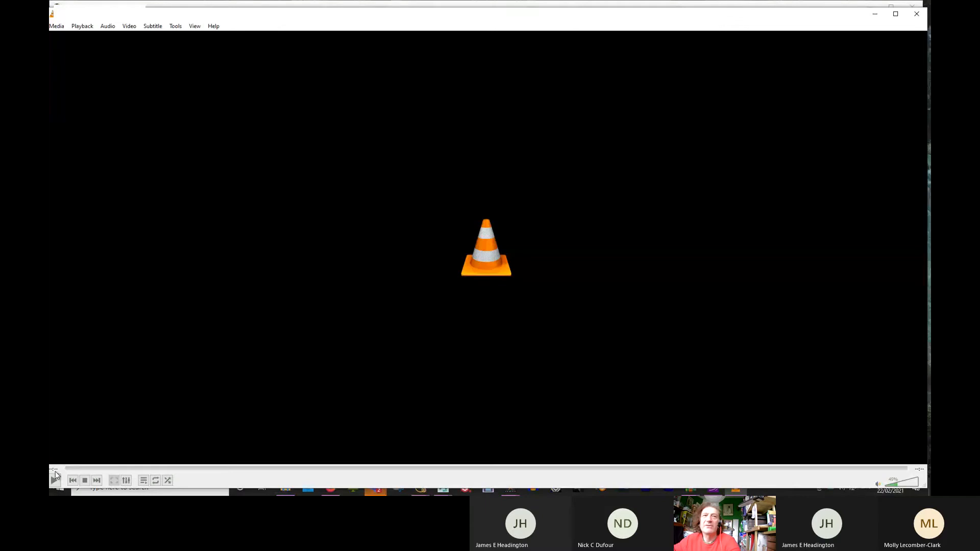
{"action": "left_click", "coordinate": [916, 15]}
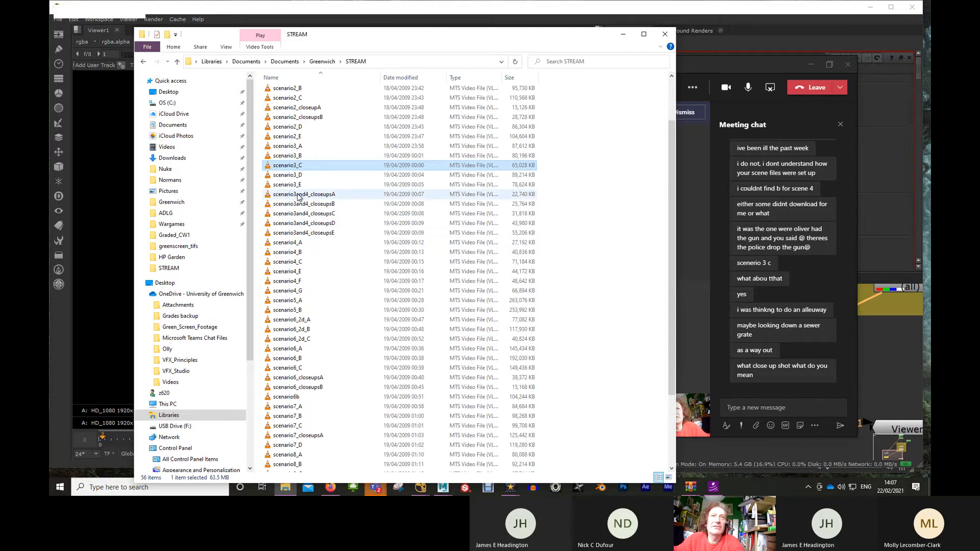
Step: Review the scenario3and4_closeupsD and scenario3and4_closeupsB clips in VLC, closing the player after each
{"action": "left_click", "coordinate": [325, 195]}
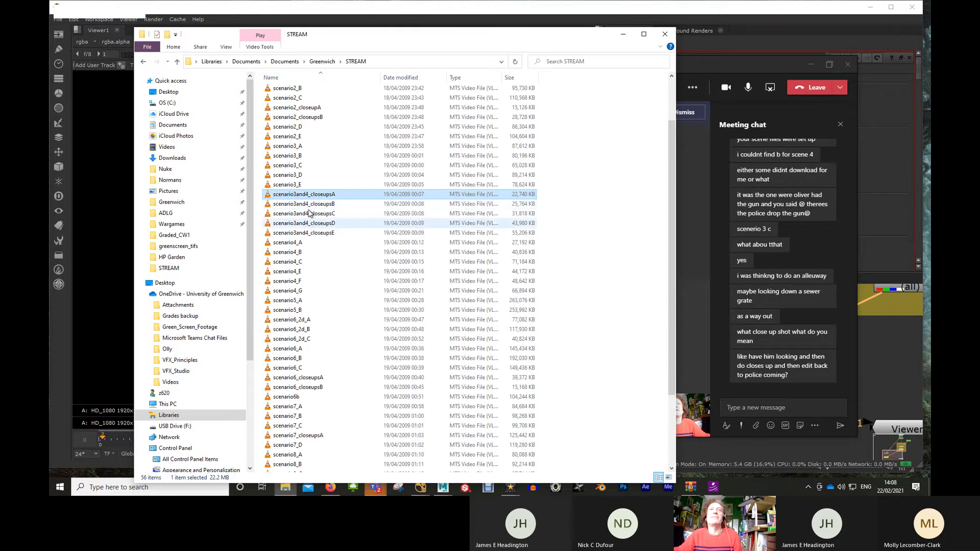
{"action": "double_click", "coordinate": [285, 225]}
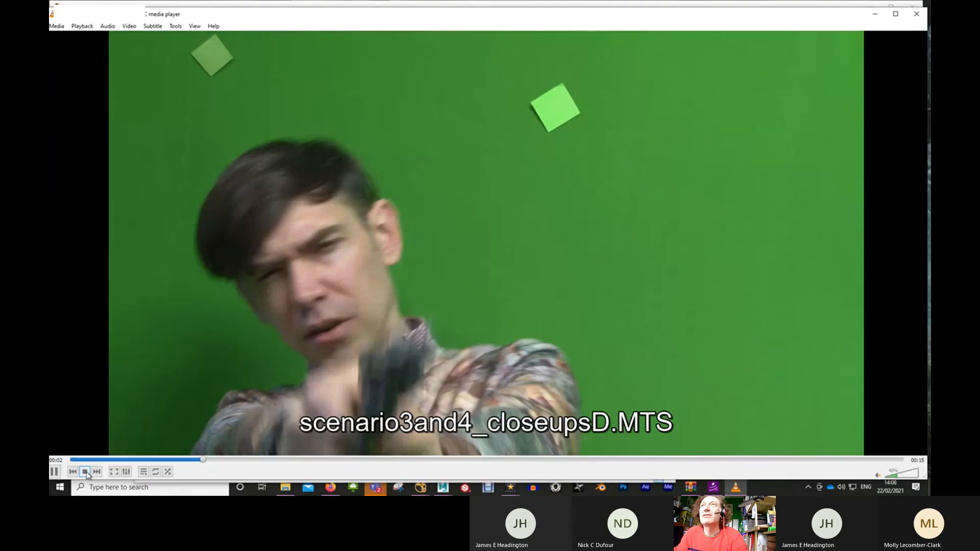
{"action": "left_click", "coordinate": [85, 472]}
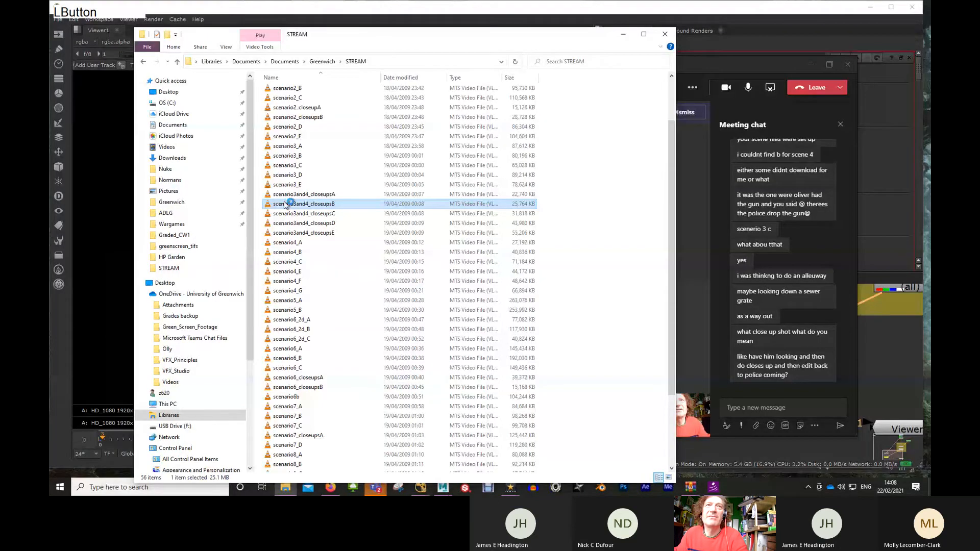
{"action": "double_click", "coordinate": [351, 289]}
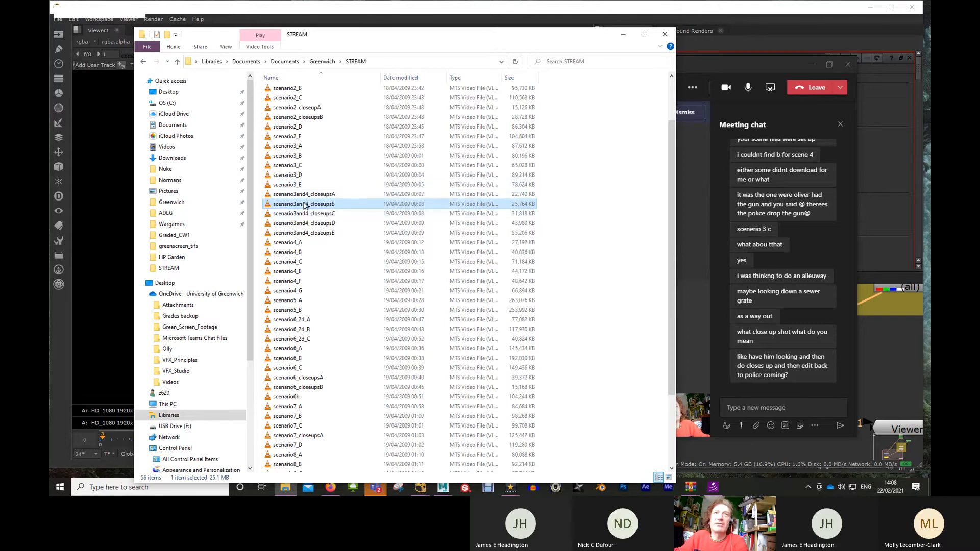
{"action": "mouse_move", "coordinate": [286, 190]}
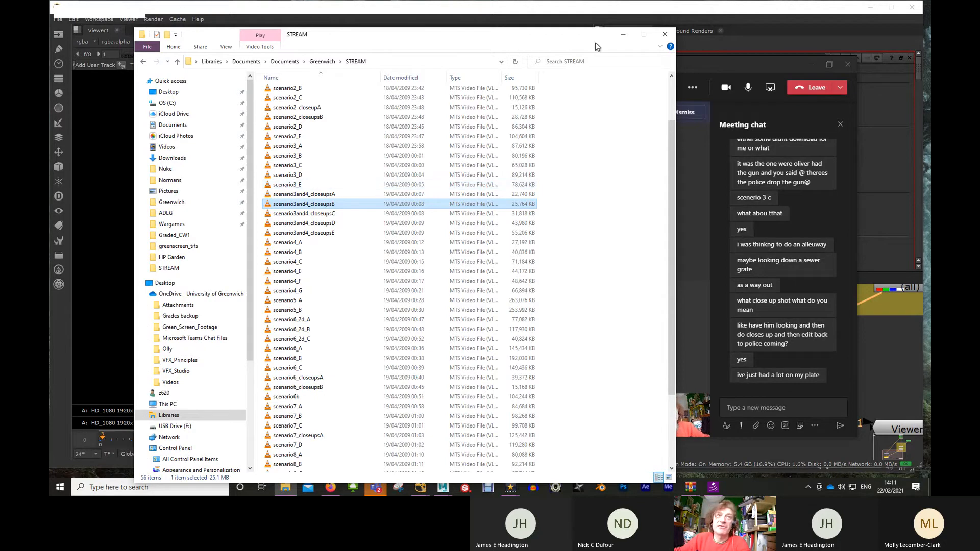
Step: Close the STREAM folder window and move the Teams meeting window away from the Nuke workspace
{"action": "left_click", "coordinate": [665, 34]}
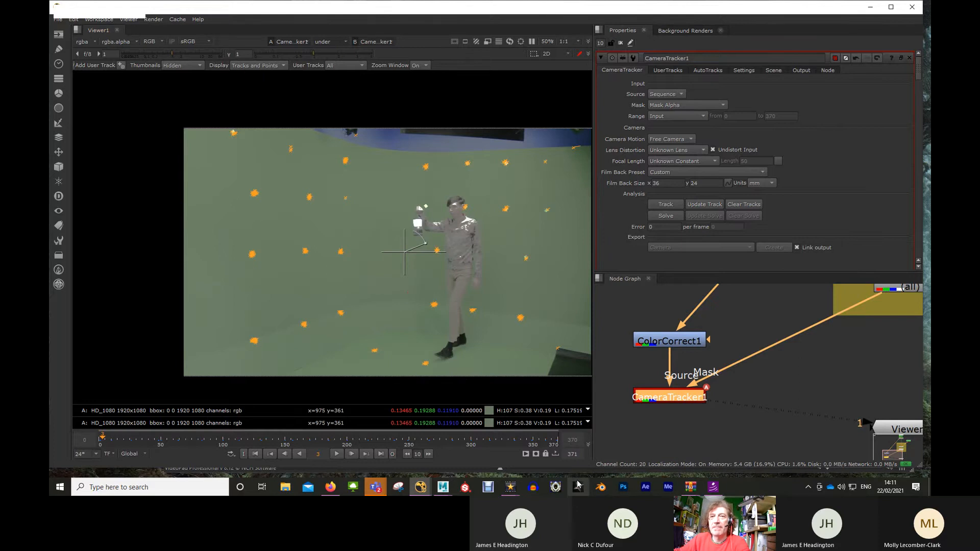
{"action": "mouse_move", "coordinate": [691, 487]}
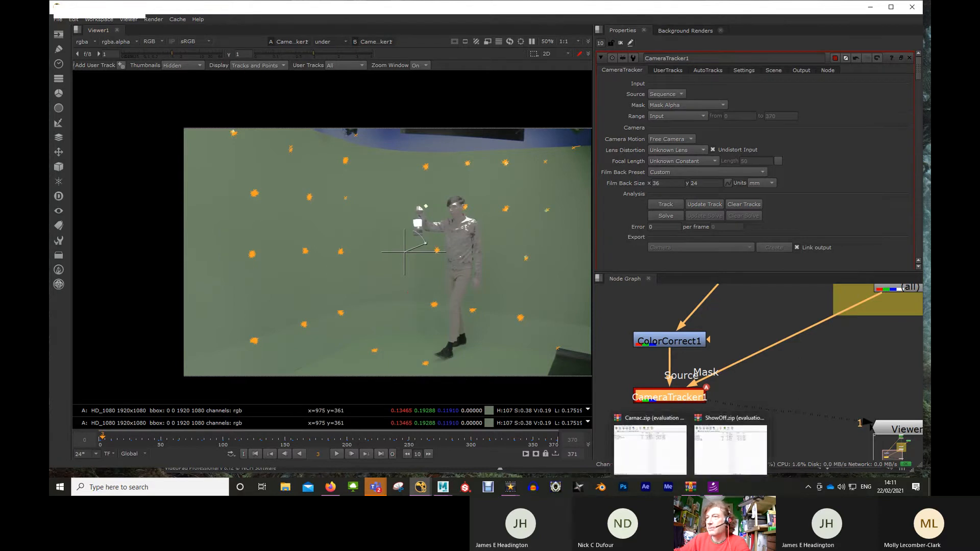
{"action": "left_click", "coordinate": [651, 443]}
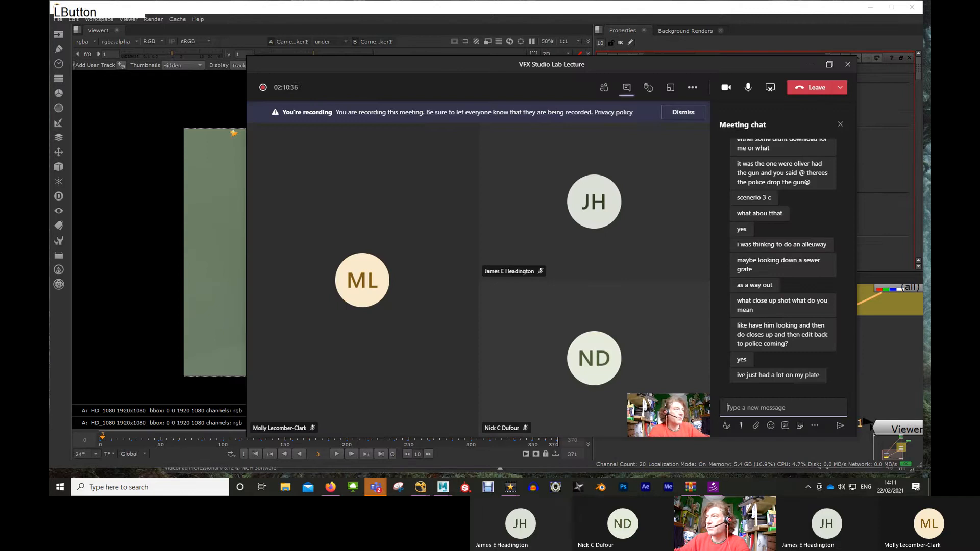
{"action": "left_click_drag", "start_coordinate": [652, 64], "coordinate": [930, 73]}
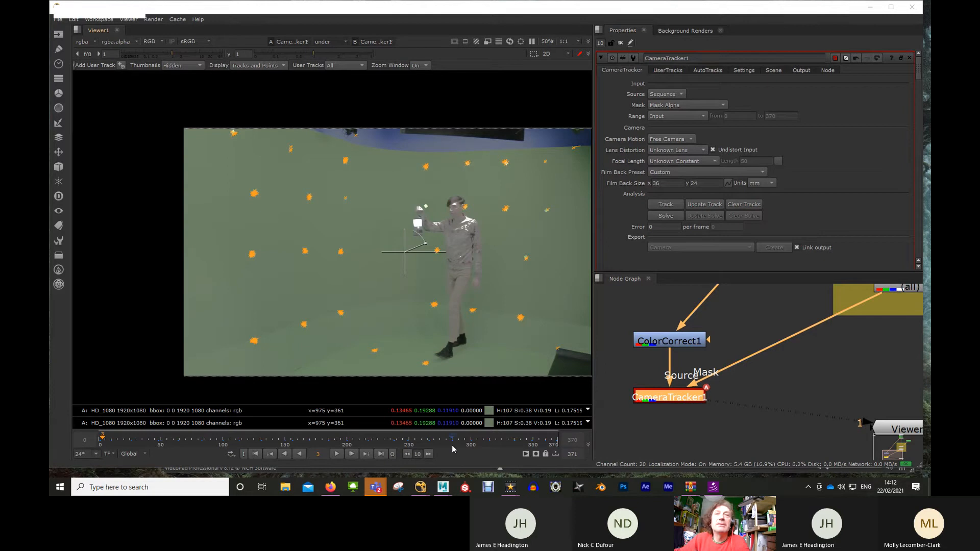
Step: Scrub the tracked shot backwards through frames 220, 132 and 20 towards its start to examine the CameraTracker points
{"action": "left_click_drag", "start_coordinate": [439, 442], "coordinate": [428, 443]}
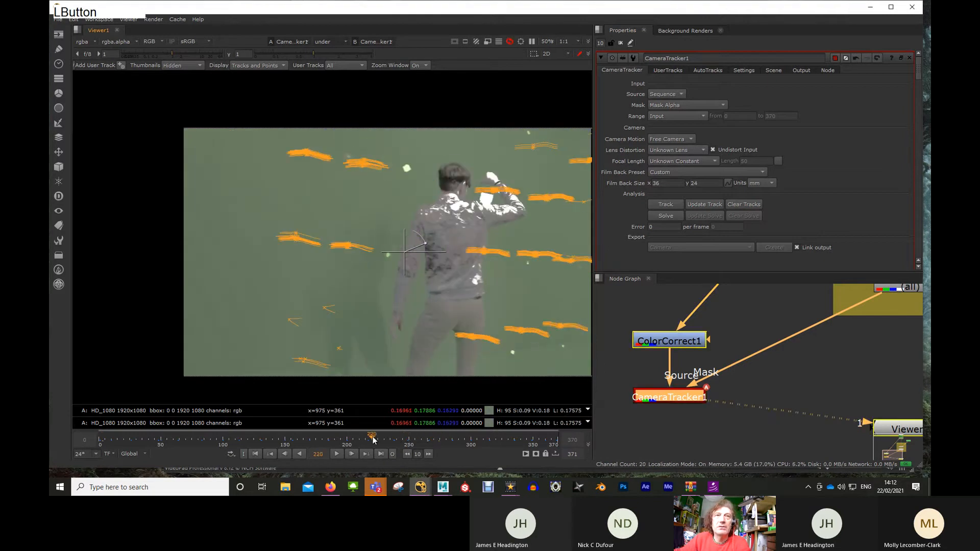
{"action": "left_click", "coordinate": [333, 442]}
{"action": "left_click_drag", "start_coordinate": [303, 442], "coordinate": [262, 442]}
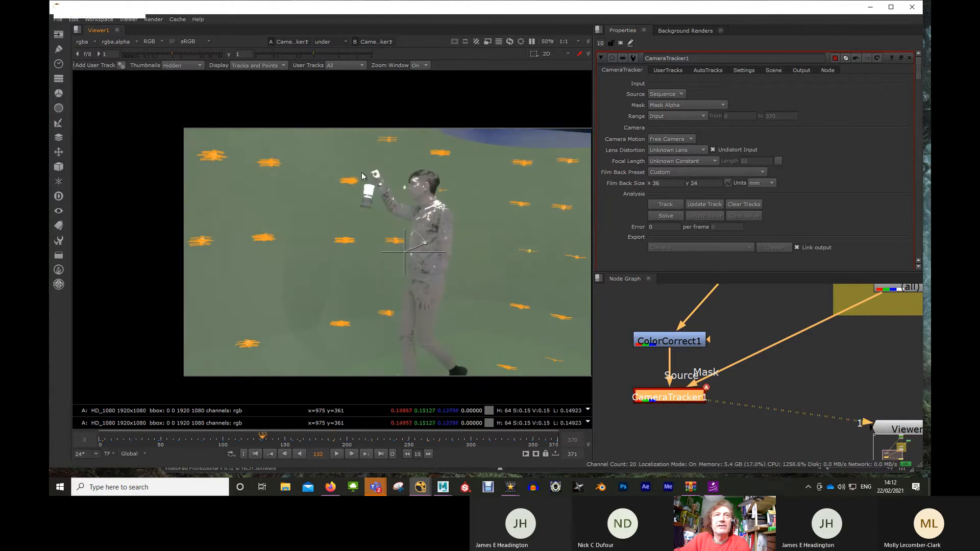
{"action": "left_click", "coordinate": [229, 440]}
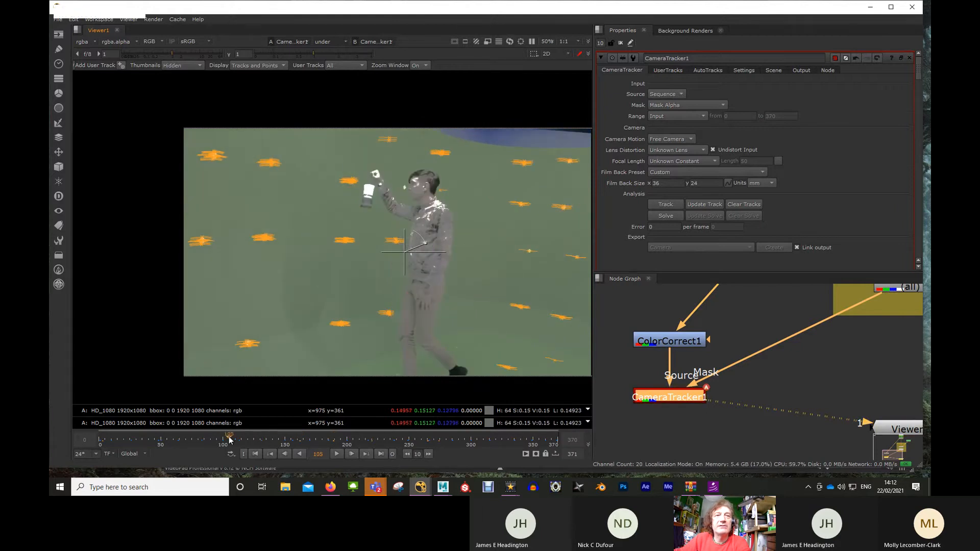
{"action": "left_click", "coordinate": [203, 440]}
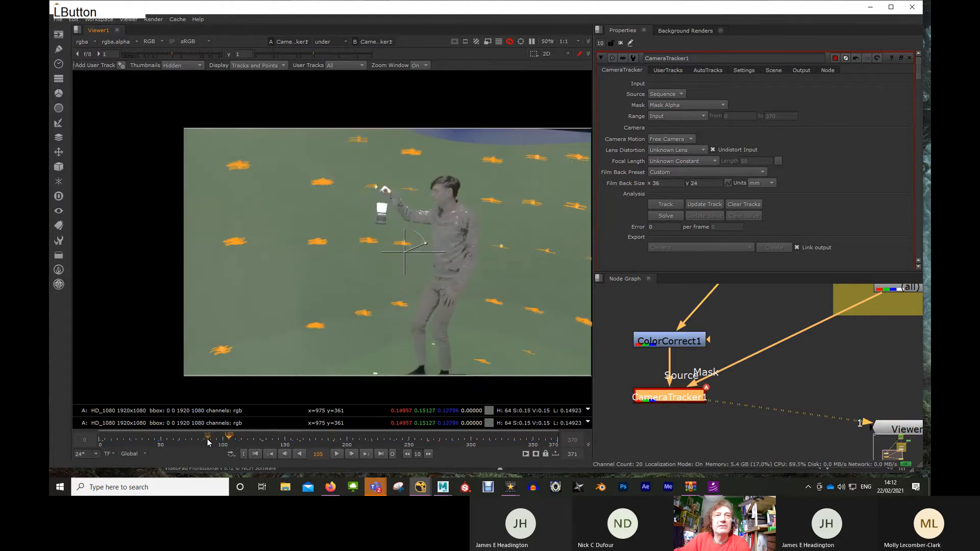
{"action": "left_click", "coordinate": [169, 442]}
{"action": "left_click", "coordinate": [145, 440]}
{"action": "left_click", "coordinate": [125, 439]}
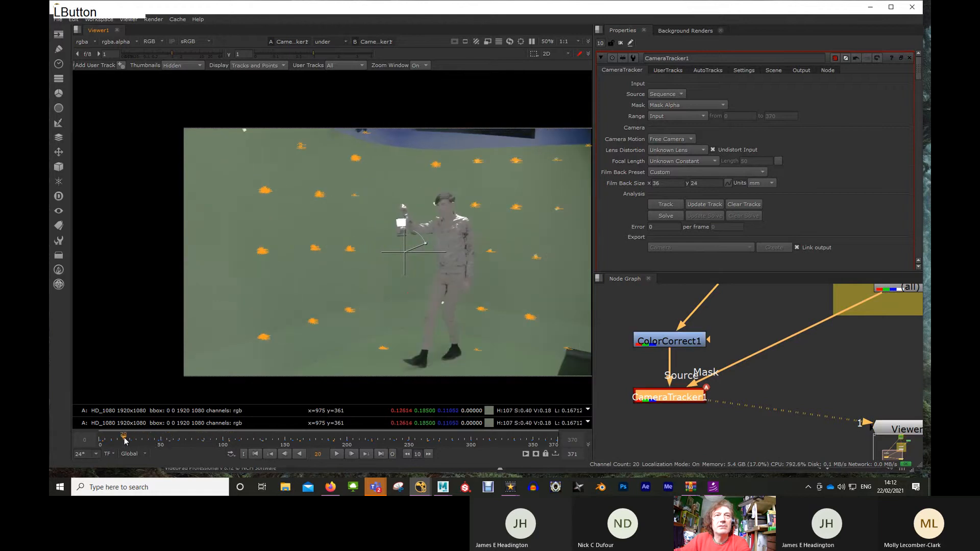
{"action": "left_click", "coordinate": [107, 440]}
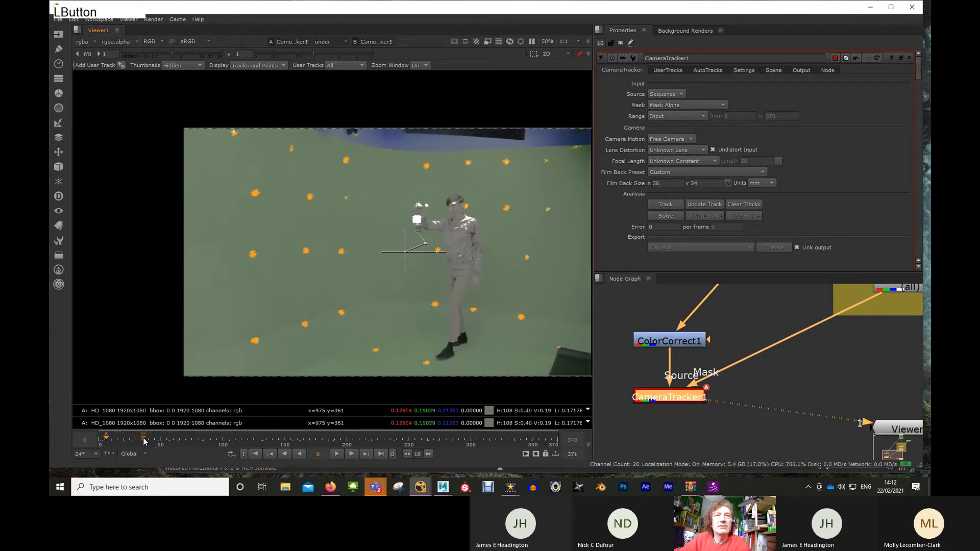
Step: Check the tracks around the turning actor by scrubbing forward to frame 246, back to 166 and on to 212
{"action": "left_click", "coordinate": [197, 439]}
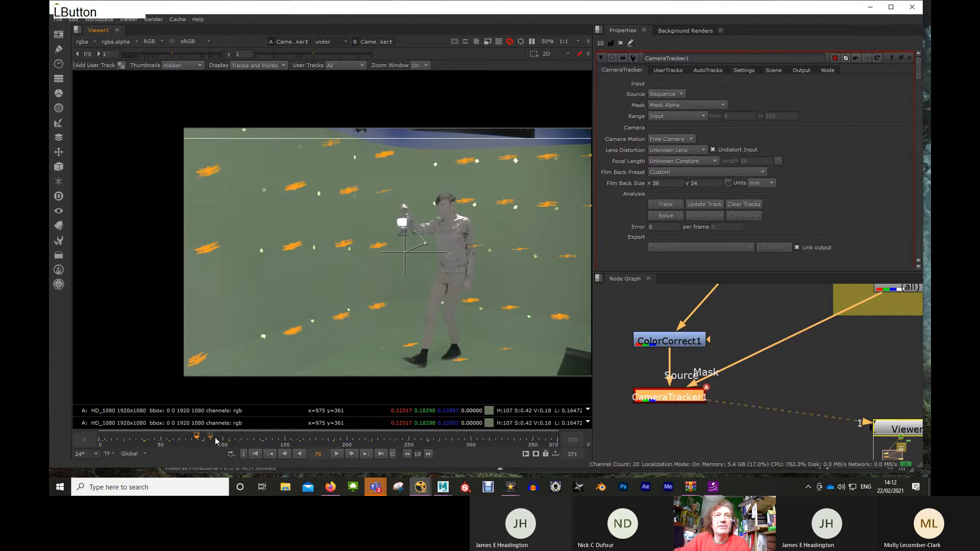
{"action": "left_click", "coordinate": [280, 439]}
{"action": "left_click", "coordinate": [367, 440]}
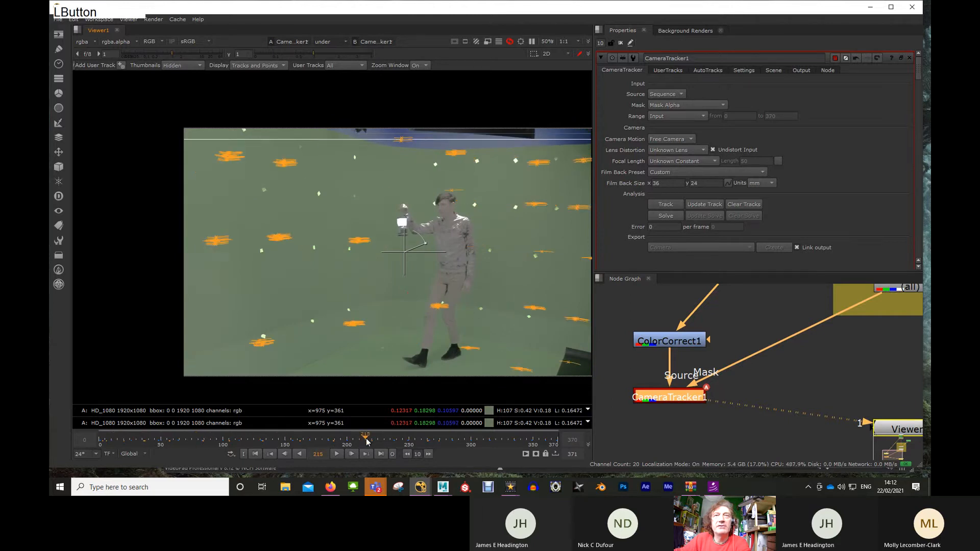
{"action": "left_click", "coordinate": [403, 440]}
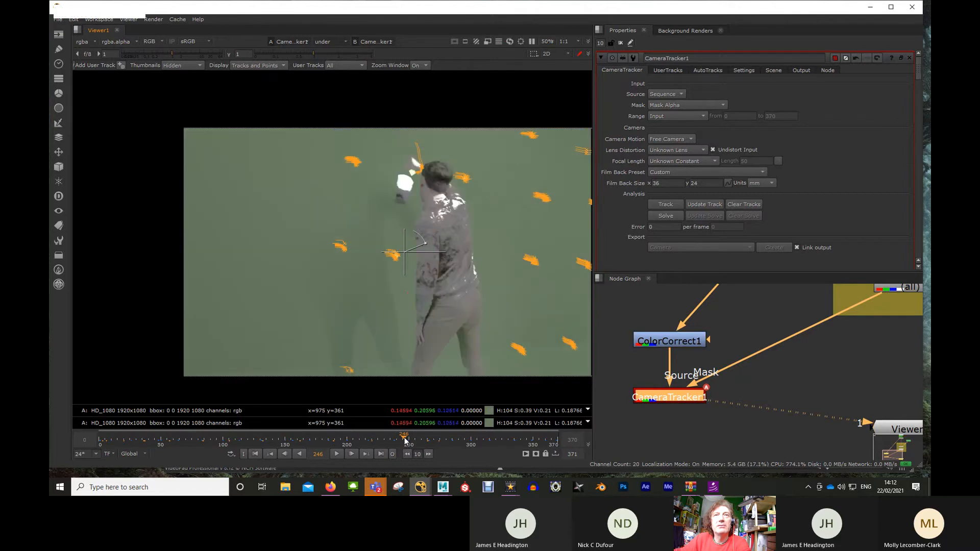
{"action": "left_click", "coordinate": [376, 439]}
{"action": "left_click", "coordinate": [351, 440]}
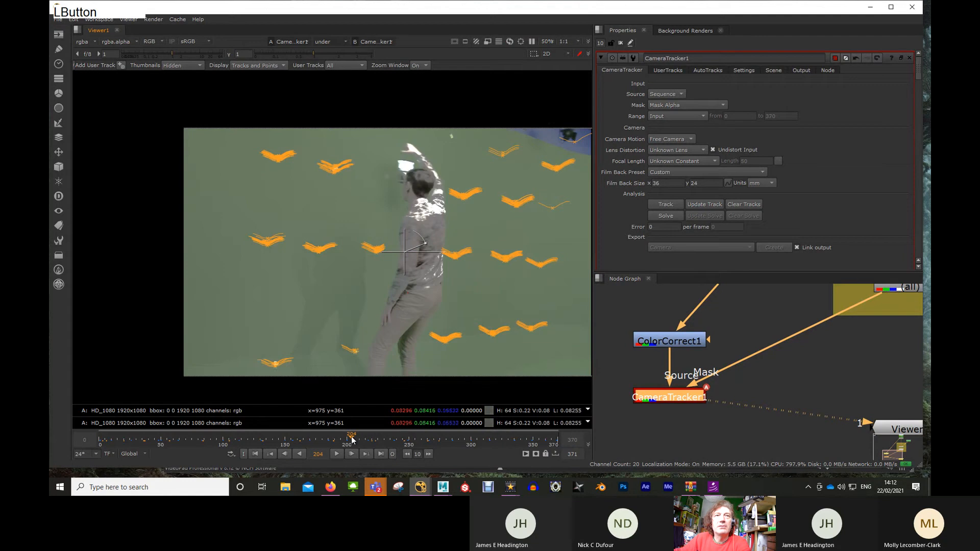
{"action": "left_click", "coordinate": [335, 440]}
{"action": "left_click", "coordinate": [305, 439]}
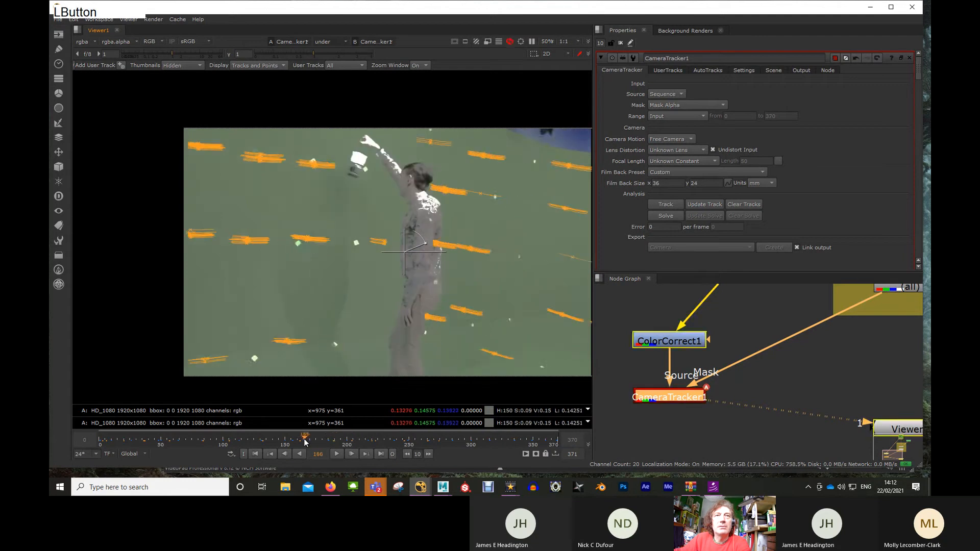
{"action": "left_click_drag", "start_coordinate": [303, 439], "coordinate": [362, 439]}
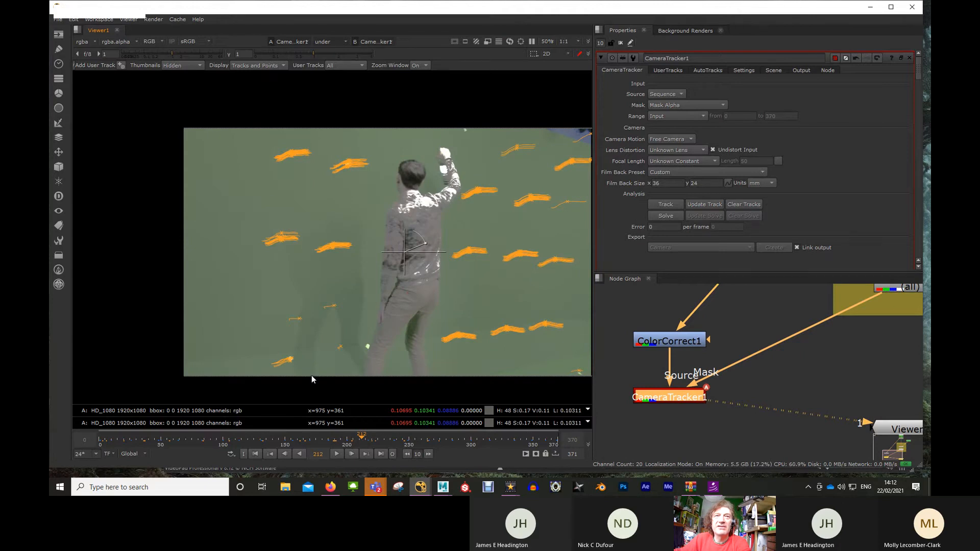
Step: Inspect the tracks from frame 218 through 243 and 290 to 339, and return to frame 11
{"action": "left_click", "coordinate": [369, 439]}
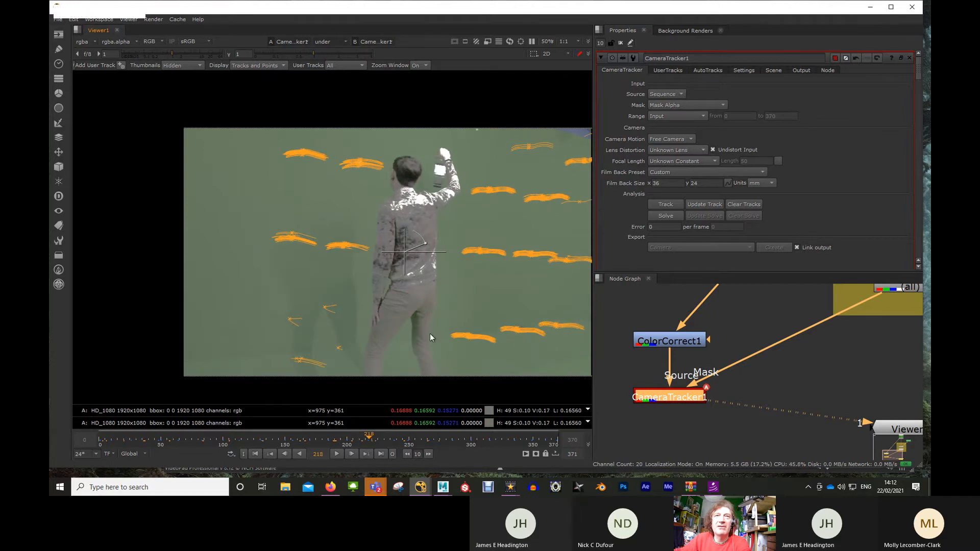
{"action": "left_click", "coordinate": [382, 442]}
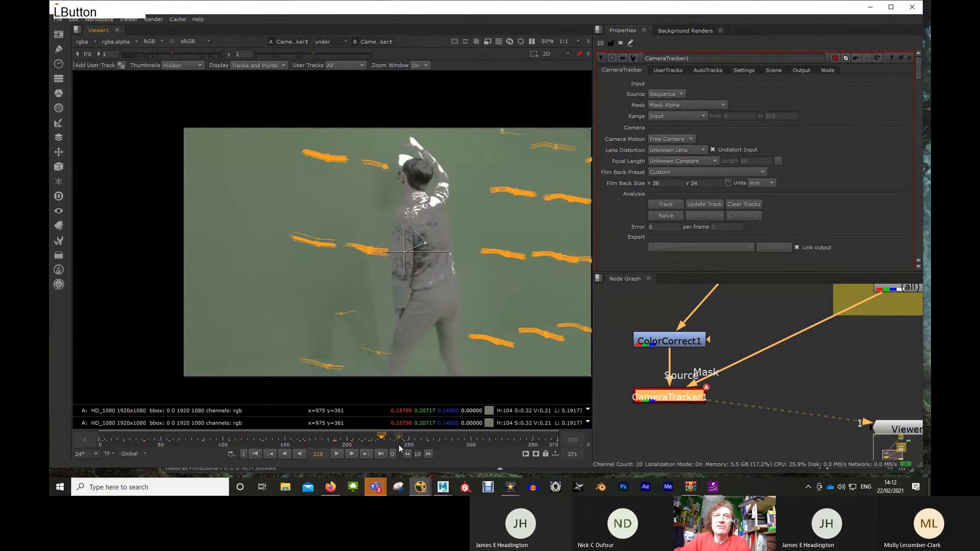
{"action": "left_click", "coordinate": [400, 443]}
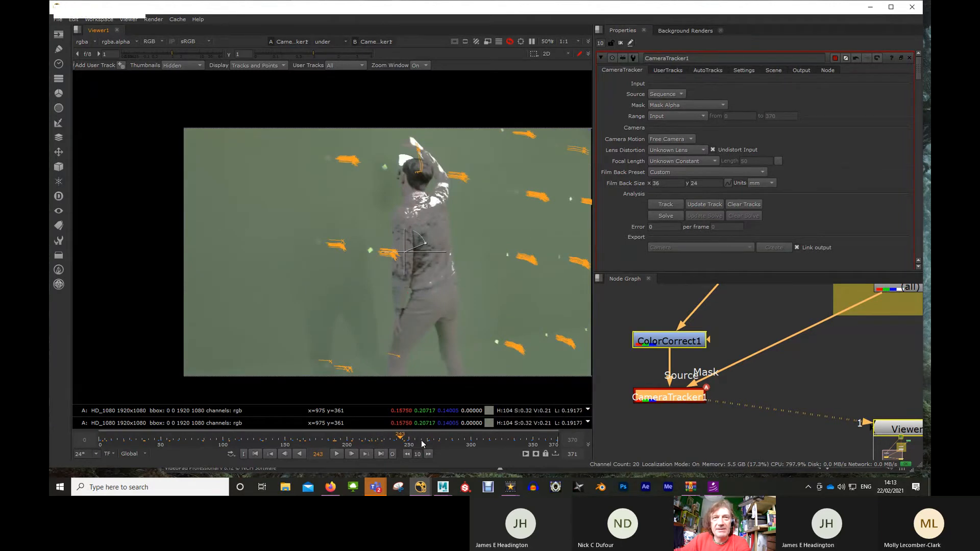
{"action": "left_click", "coordinate": [429, 443]}
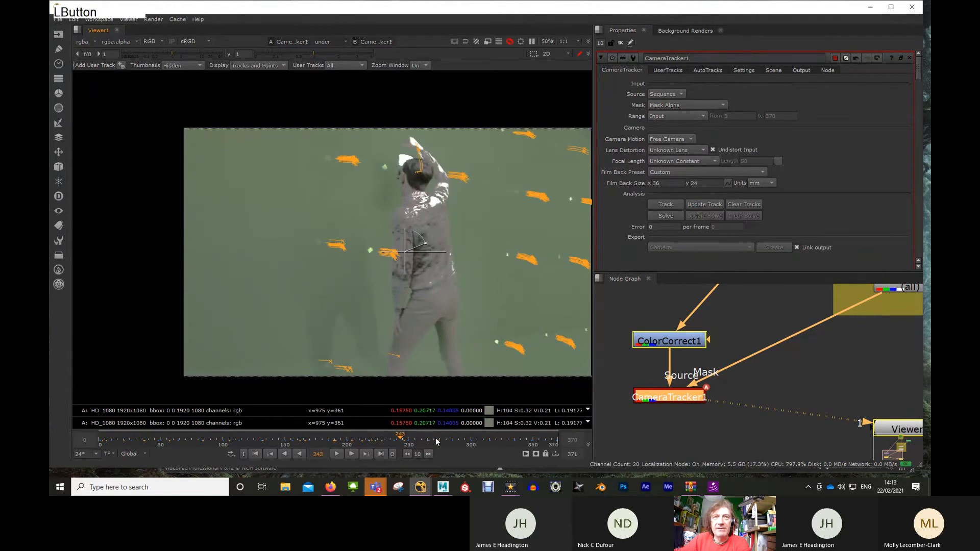
{"action": "left_click", "coordinate": [459, 441]}
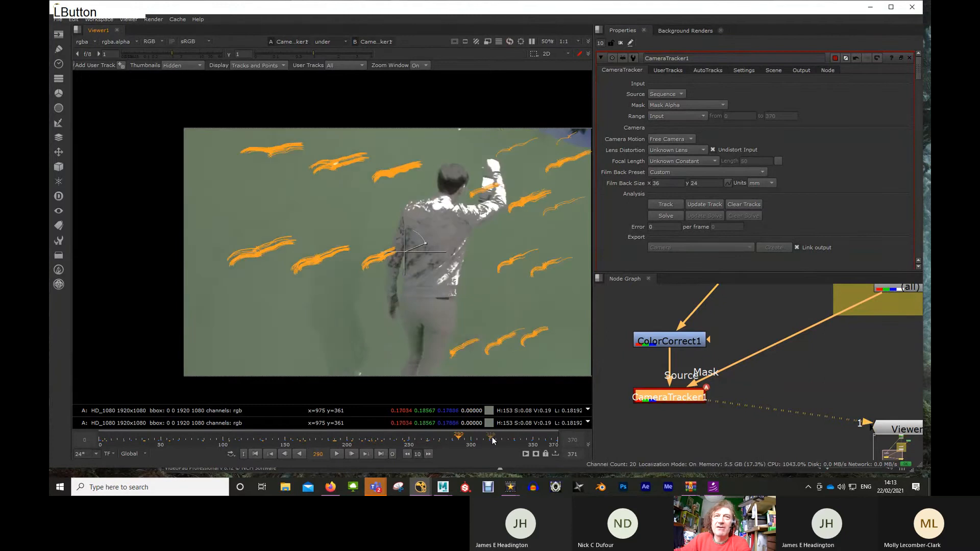
{"action": "left_click", "coordinate": [519, 441]}
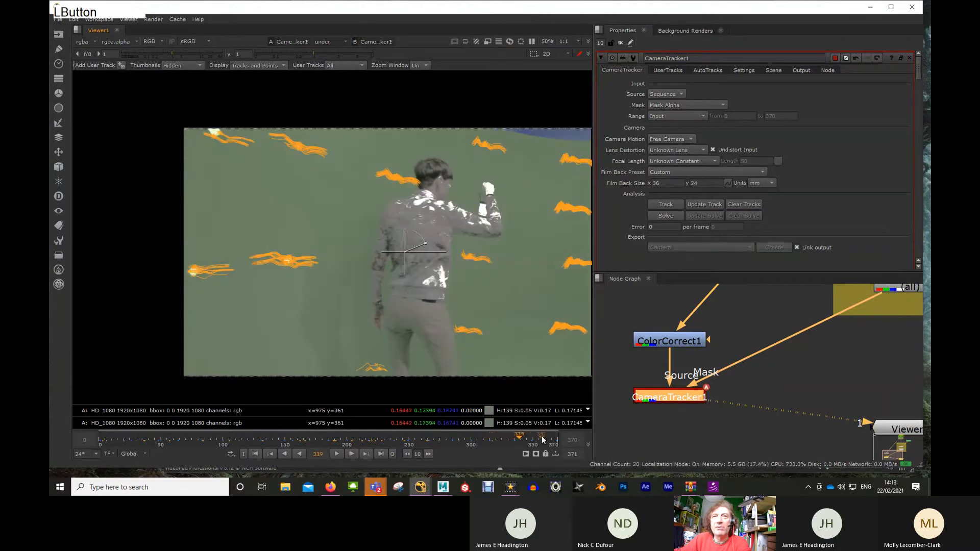
{"action": "left_click", "coordinate": [127, 440]}
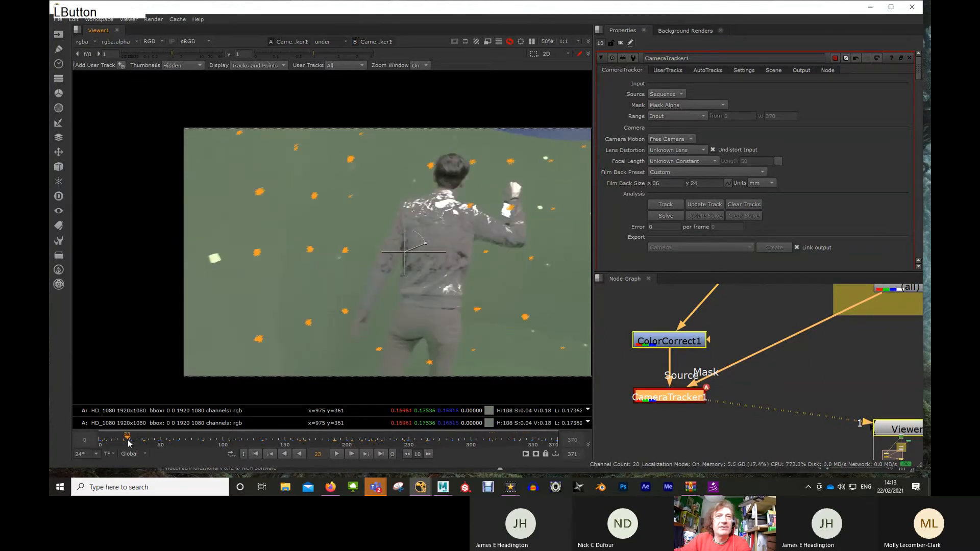
{"action": "left_click", "coordinate": [114, 445]}
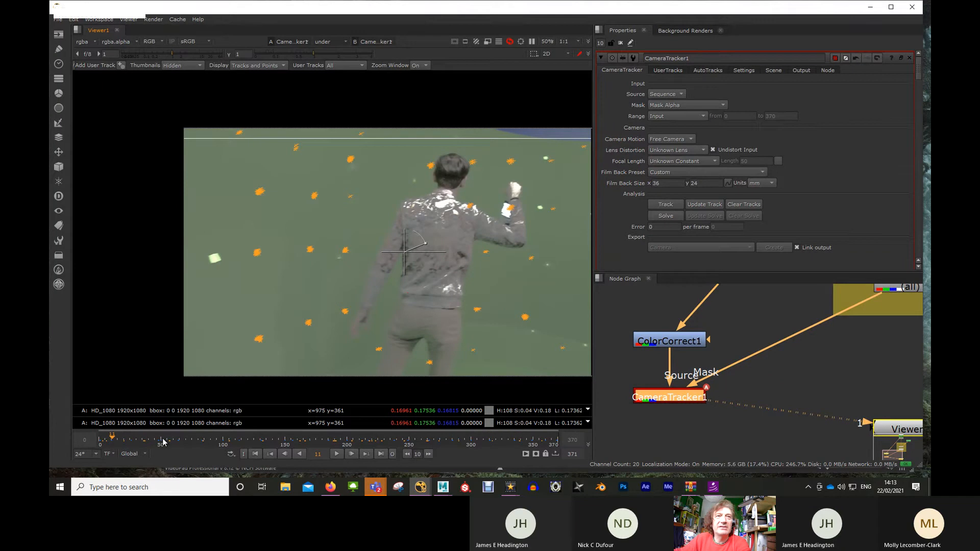
Step: Check the tracks around the actor at frames 203 and 215, and return to frame 120
{"action": "left_click_drag", "start_coordinate": [153, 442], "coordinate": [350, 442]}
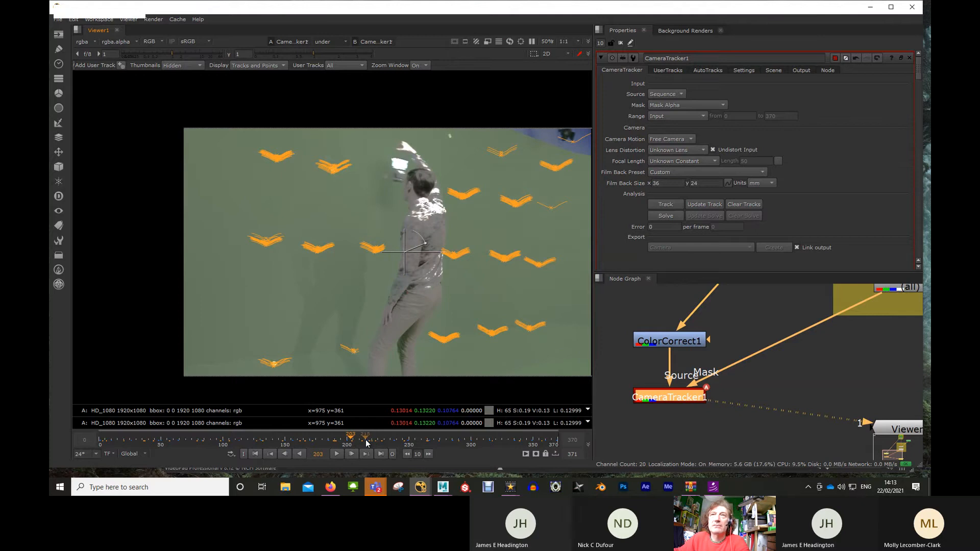
{"action": "left_click", "coordinate": [366, 442]}
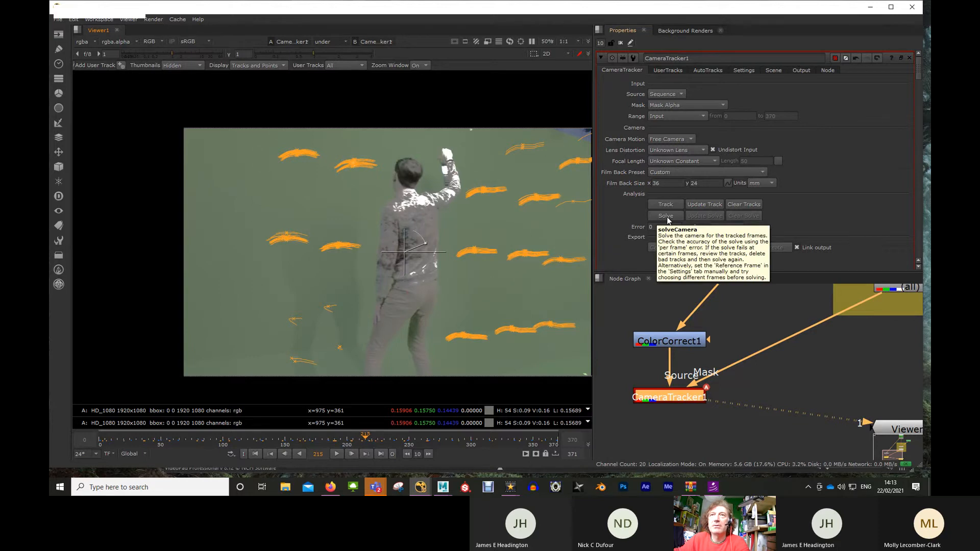
{"action": "left_click", "coordinate": [666, 216]}
{"action": "left_click_drag", "start_coordinate": [286, 438], "coordinate": [247, 437]}
{"action": "left_click_drag", "start_coordinate": [471, 348], "coordinate": [553, 375]}
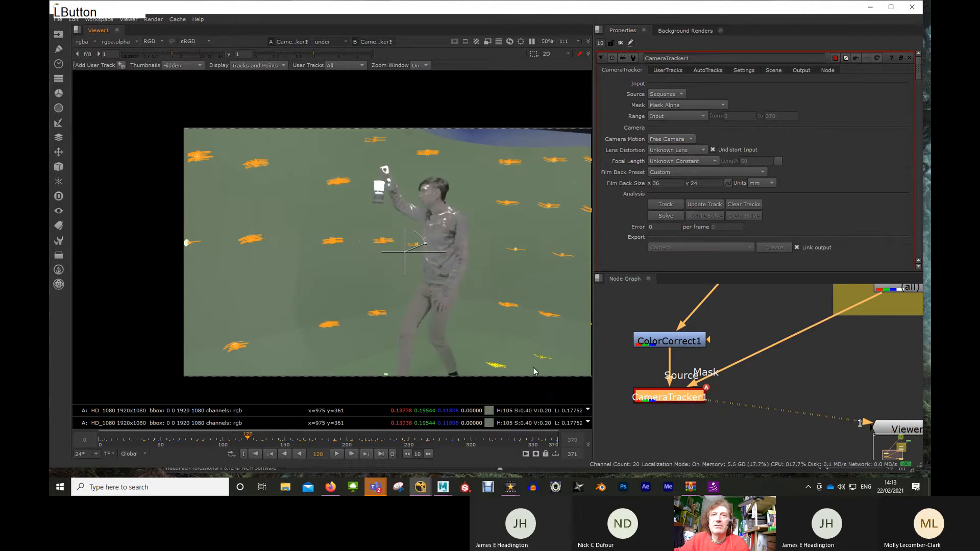
{"action": "right_click", "coordinate": [543, 359]}
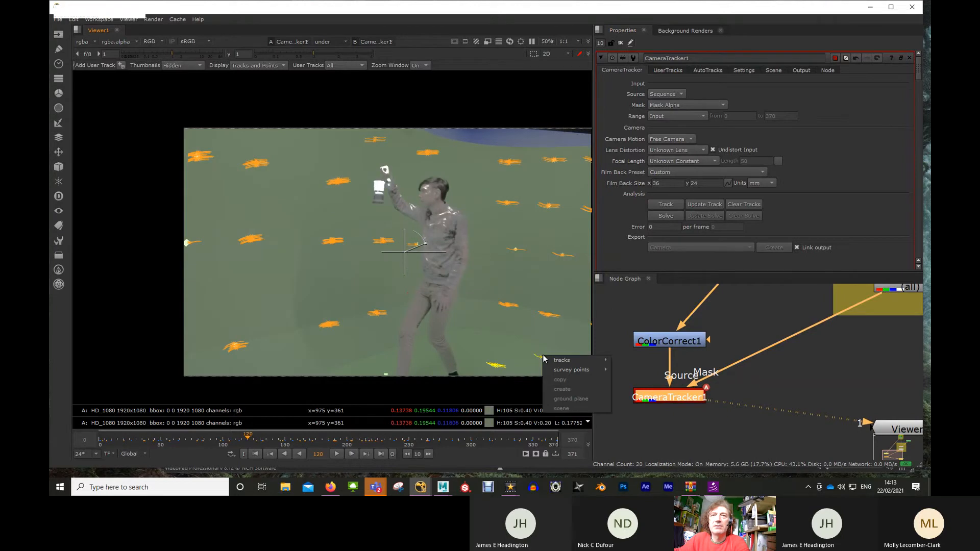
{"action": "left_click", "coordinate": [491, 342]}
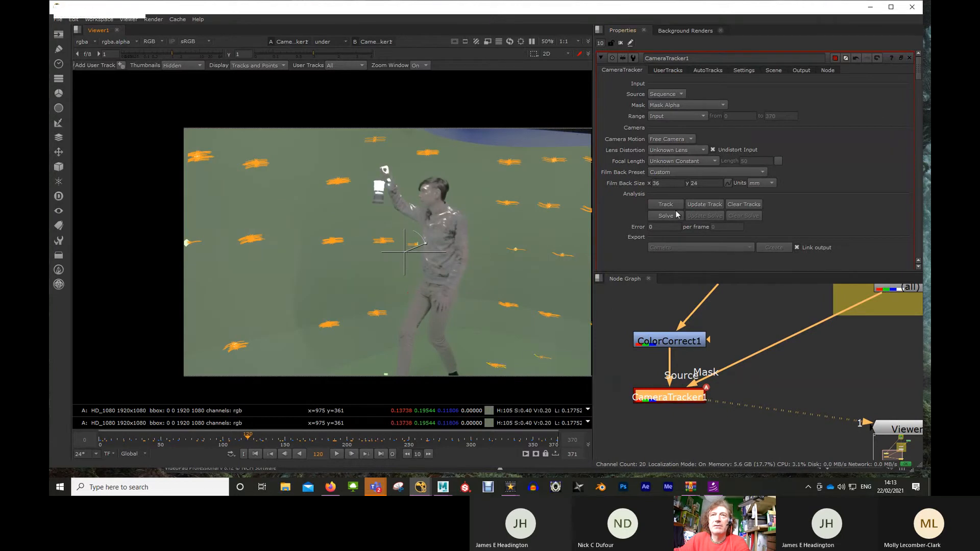
Step: Solve the camera for the tracked frames of the shot and move to frame 26
{"action": "left_click", "coordinate": [103, 442]}
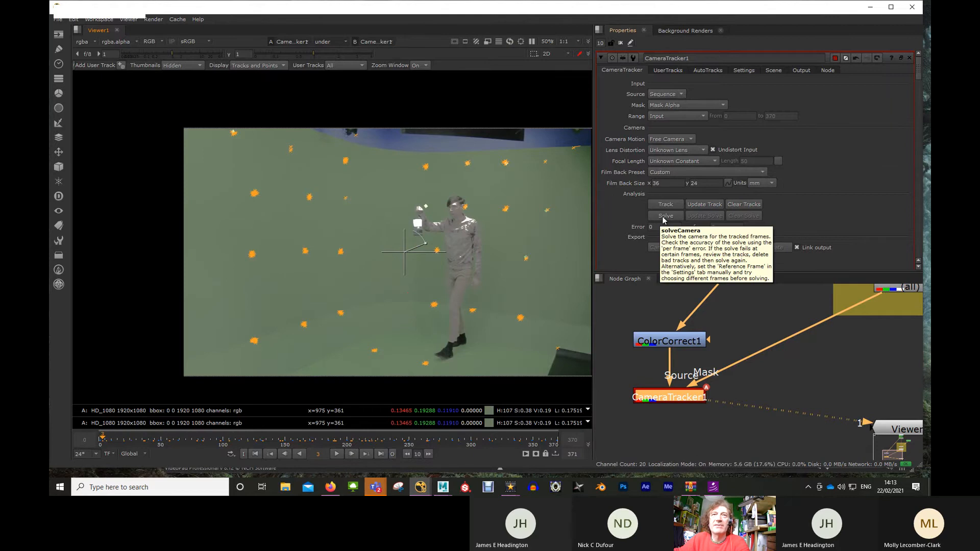
{"action": "left_click", "coordinate": [664, 218]}
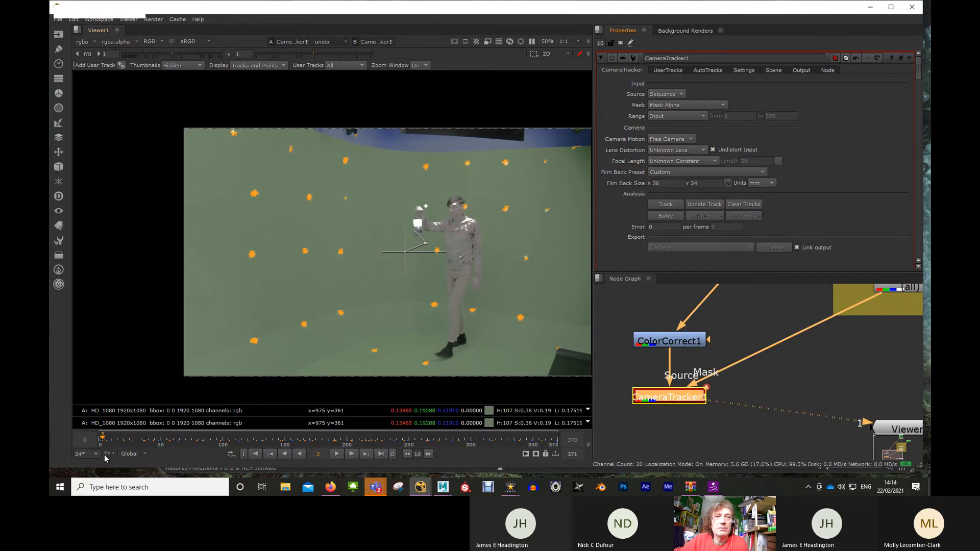
{"action": "left_click", "coordinate": [131, 439]}
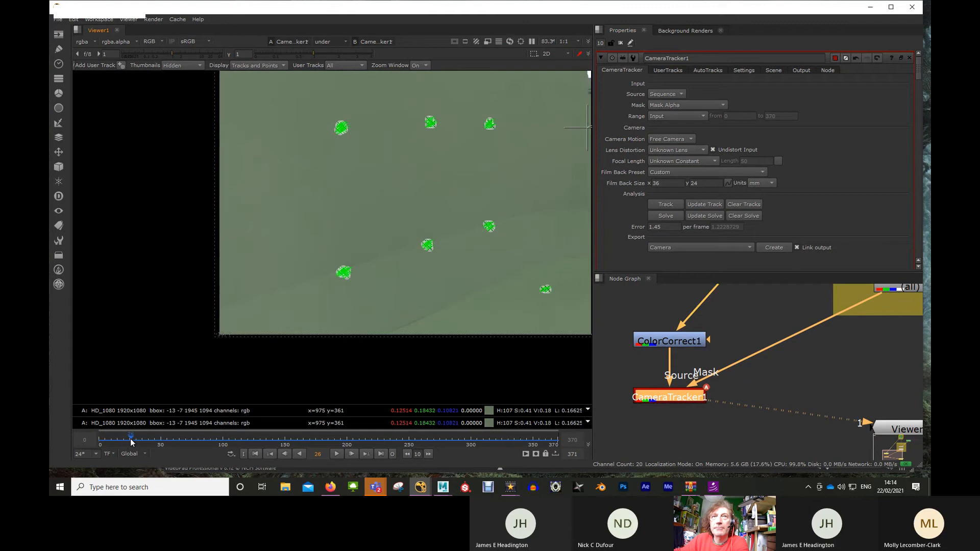
Step: Examine the solved and unsolved track points at frame 26, both up close near the actor's feet and across the whole plate
{"action": "scroll", "coordinate": [339, 286], "scroll_direction": "down", "scroll_amount": 1}
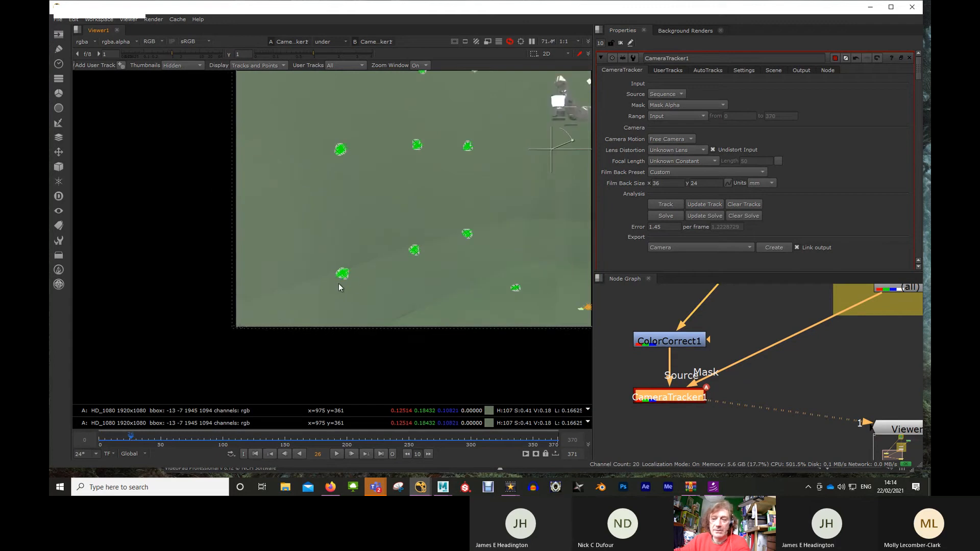
{"action": "scroll", "coordinate": [354, 282], "scroll_direction": "down", "scroll_amount": 3}
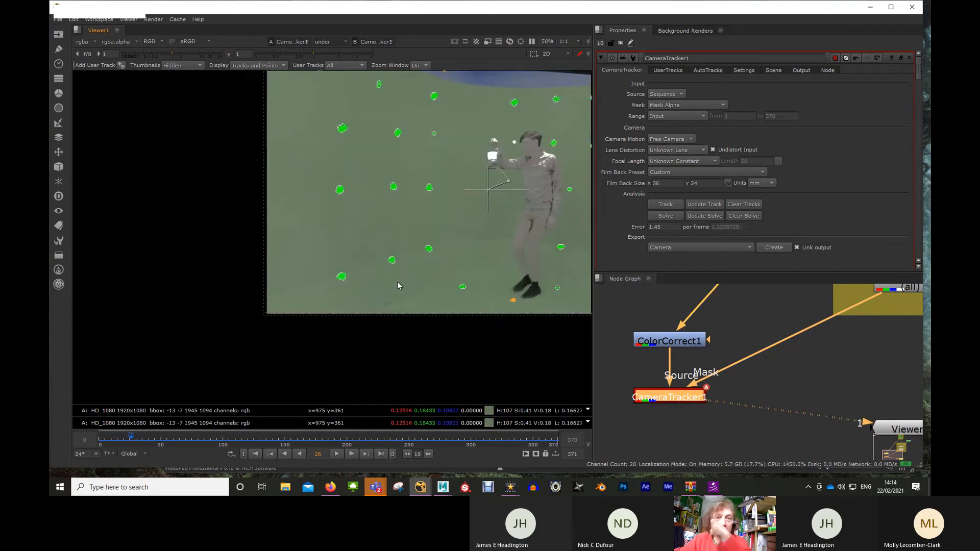
{"action": "middle_click_drag", "start_coordinate": [402, 280], "coordinate": [401, 280], "text": "alt"}
{"action": "left_click_drag", "start_coordinate": [404, 282], "coordinate": [398, 300], "text": "alt"}
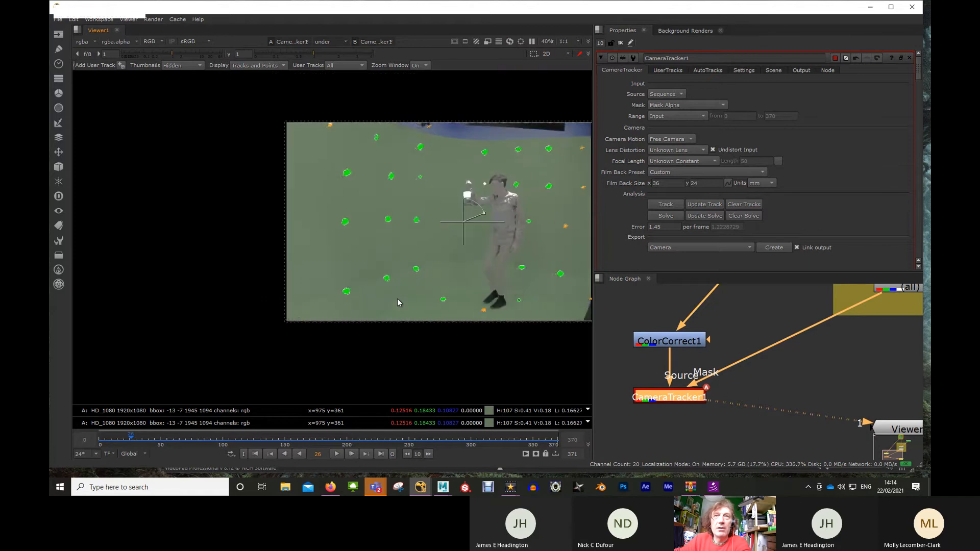
{"action": "scroll", "coordinate": [474, 308], "scroll_direction": "up", "scroll_amount": 3}
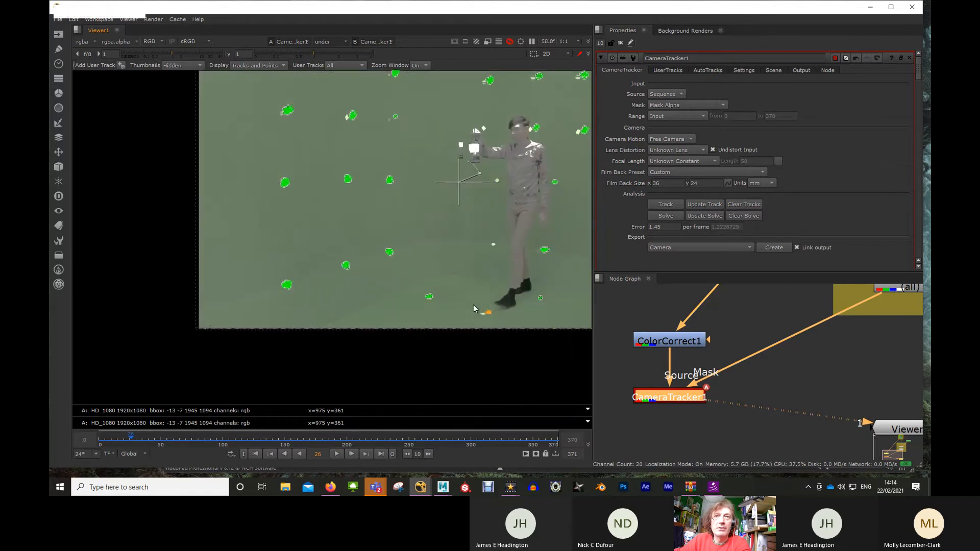
{"action": "scroll", "coordinate": [421, 295], "scroll_direction": "up", "scroll_amount": 3}
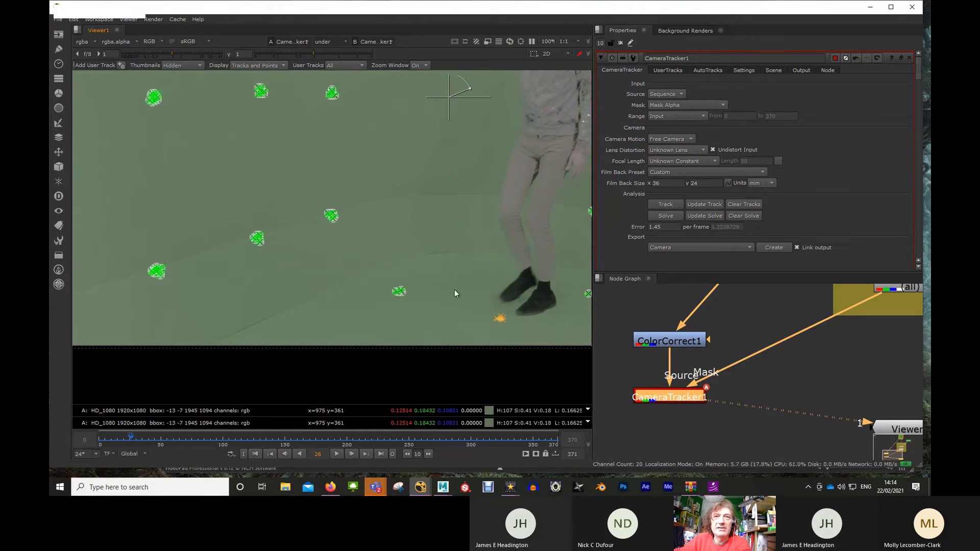
{"action": "scroll", "coordinate": [396, 301], "scroll_direction": "down", "scroll_amount": 2}
{"action": "scroll", "coordinate": [396, 306], "scroll_direction": "up", "scroll_amount": 4}
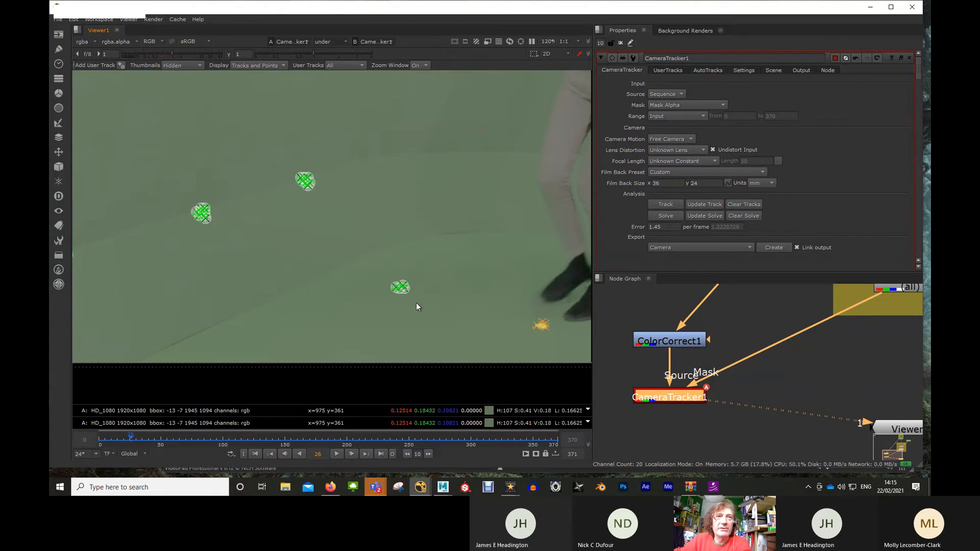
{"action": "scroll", "coordinate": [416, 302], "scroll_direction": "down", "scroll_amount": 3}
{"action": "middle_click_drag", "start_coordinate": [452, 295], "coordinate": [434, 289], "text": "alt"}
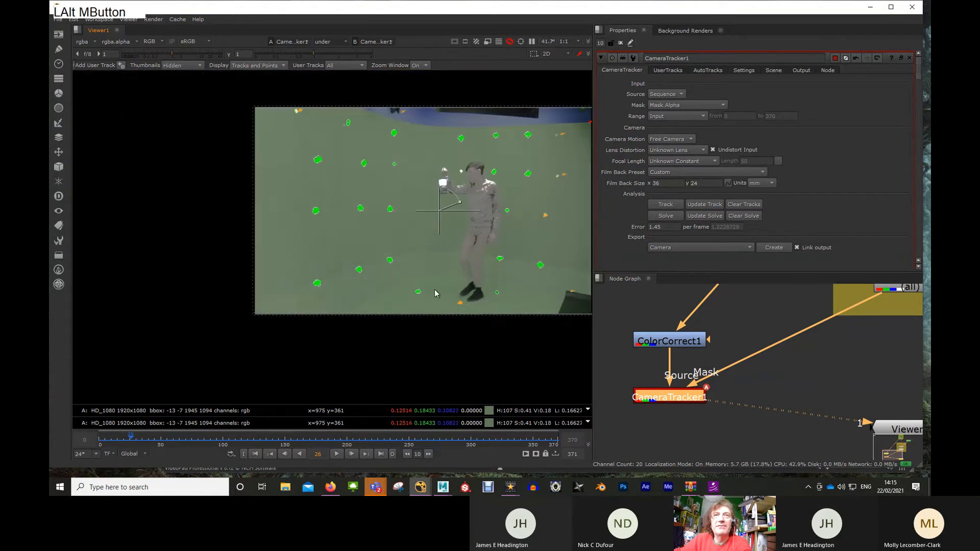
{"action": "left_click_drag", "start_coordinate": [434, 290], "coordinate": [427, 296], "text": "alt"}
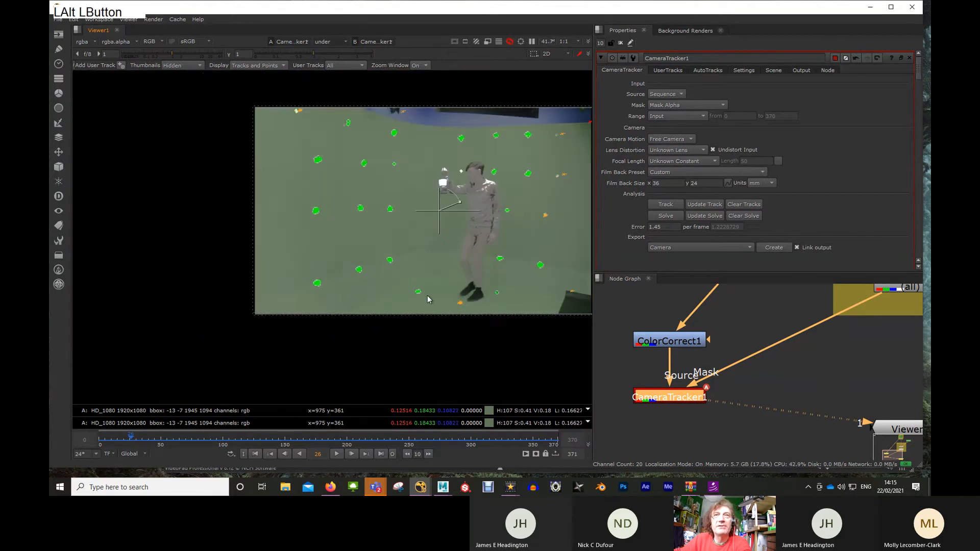
Step: Check the solved tracks at frames 57, 142 and 171 and onward to frame 252, looking for rejected points around the actor
{"action": "left_click", "coordinate": [170, 441]}
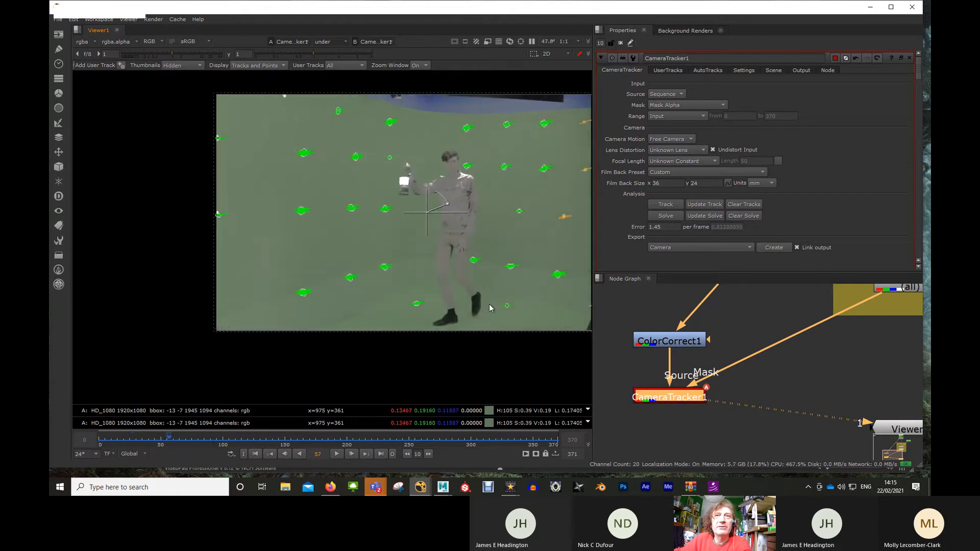
{"action": "left_click", "coordinate": [276, 439]}
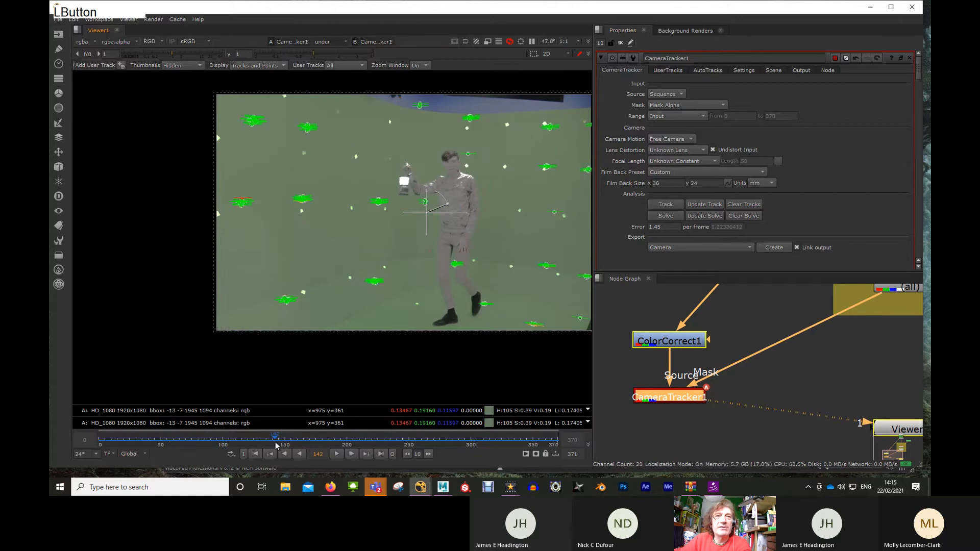
{"action": "left_click", "coordinate": [311, 442]}
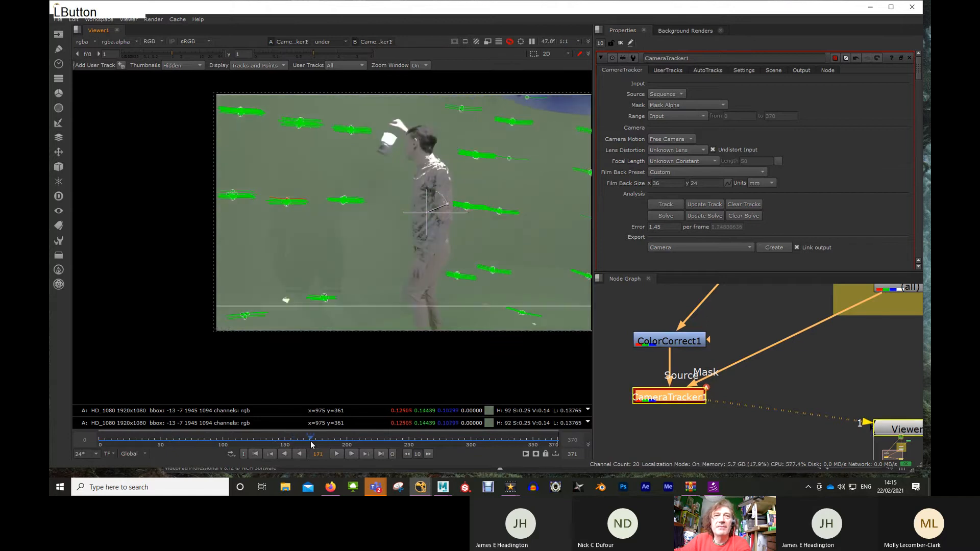
{"action": "left_click", "coordinate": [383, 439]}
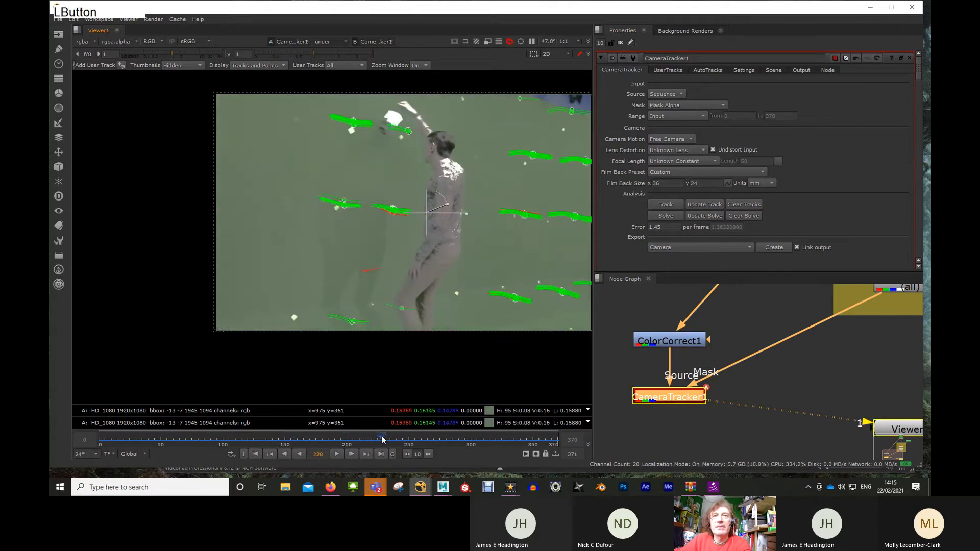
{"action": "left_click", "coordinate": [411, 439]}
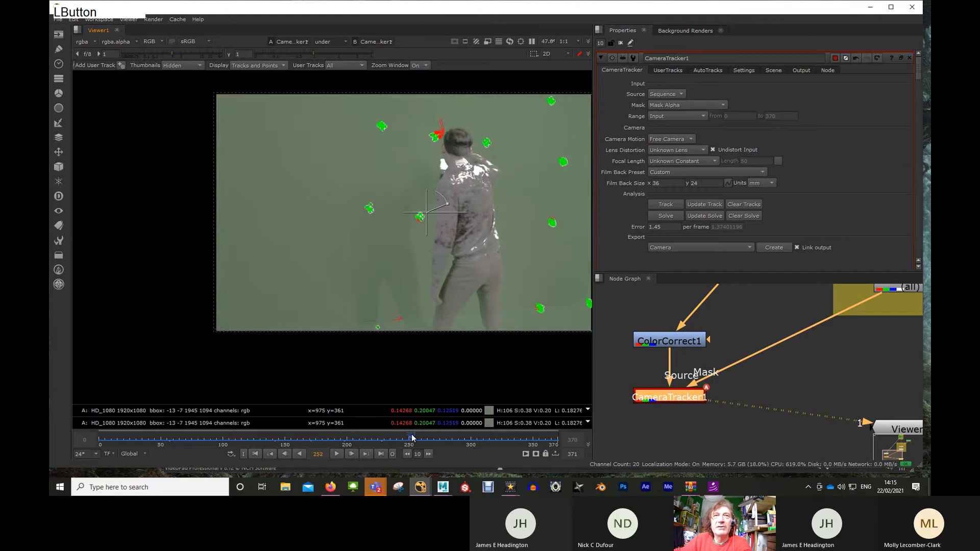
Step: Inspect the solved tracks from frame 289 through 312 towards the shot's end, and return to frame 38
{"action": "left_click", "coordinate": [436, 441]}
{"action": "left_click", "coordinate": [442, 438]}
{"action": "left_click", "coordinate": [458, 439]}
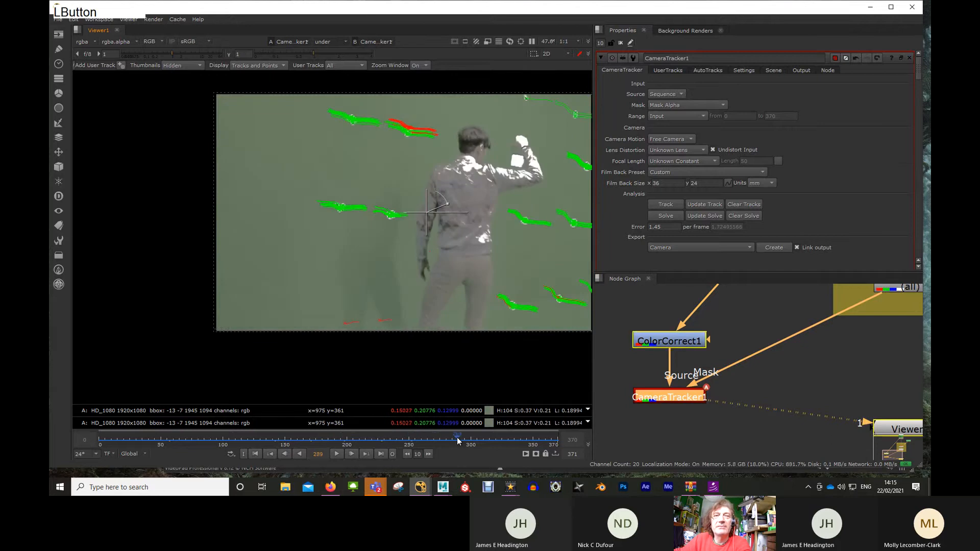
{"action": "left_click", "coordinate": [498, 437]}
{"action": "left_click", "coordinate": [532, 440]}
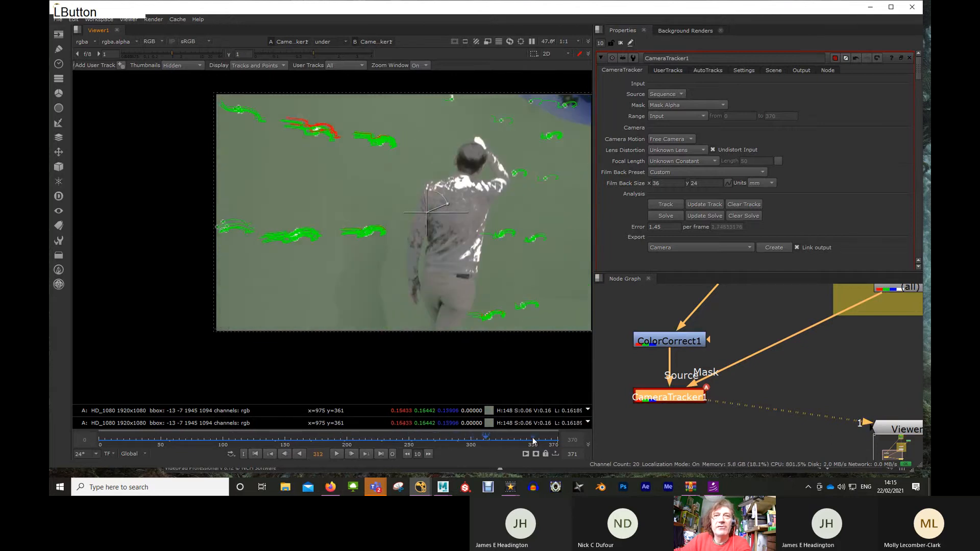
{"action": "left_click", "coordinate": [550, 440]}
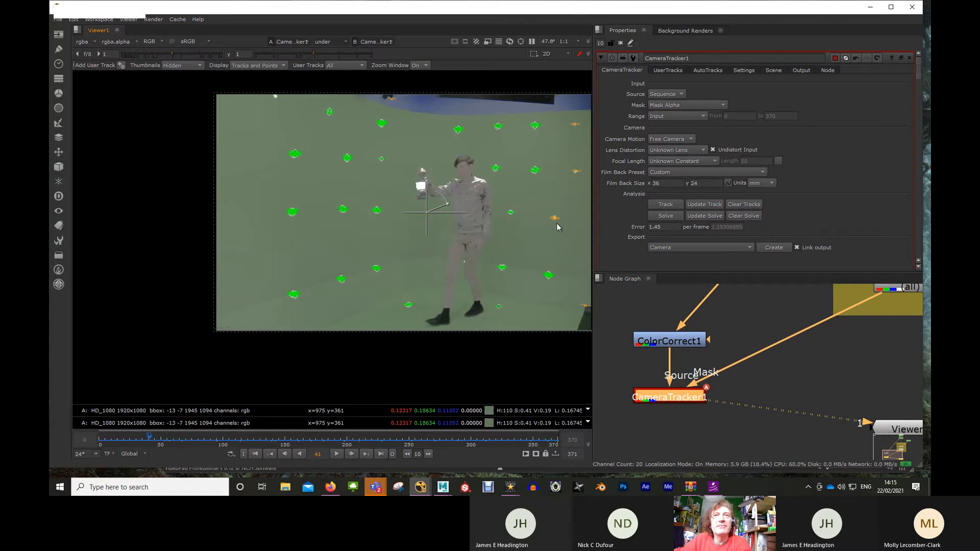
{"action": "mouse_move", "coordinate": [172, 439]}
{"action": "left_mouse_down"}
{"action": "mouse_move", "coordinate": [194, 444]}
{"action": "mouse_move", "coordinate": [174, 446]}
{"action": "left_mouse_up"}
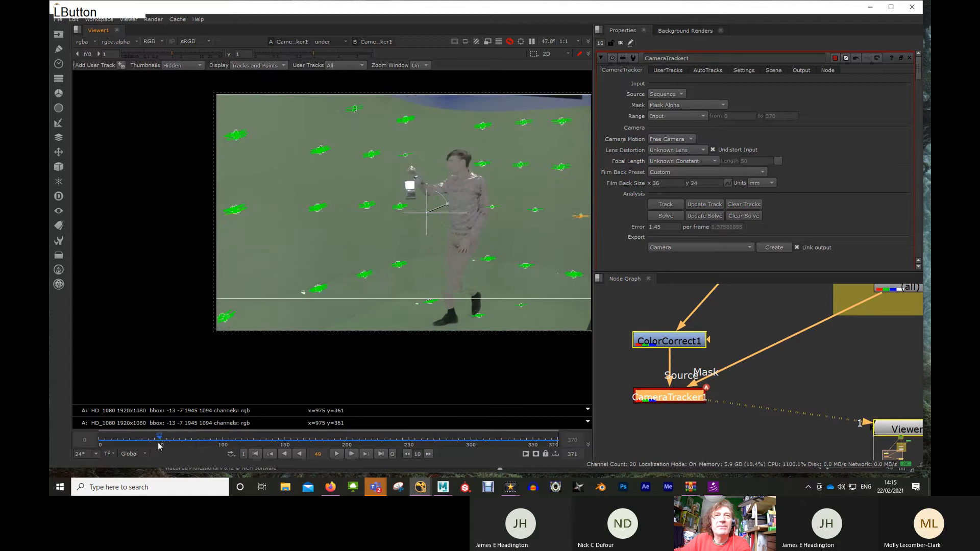
{"action": "left_click_drag", "start_coordinate": [159, 446], "coordinate": [150, 442]}
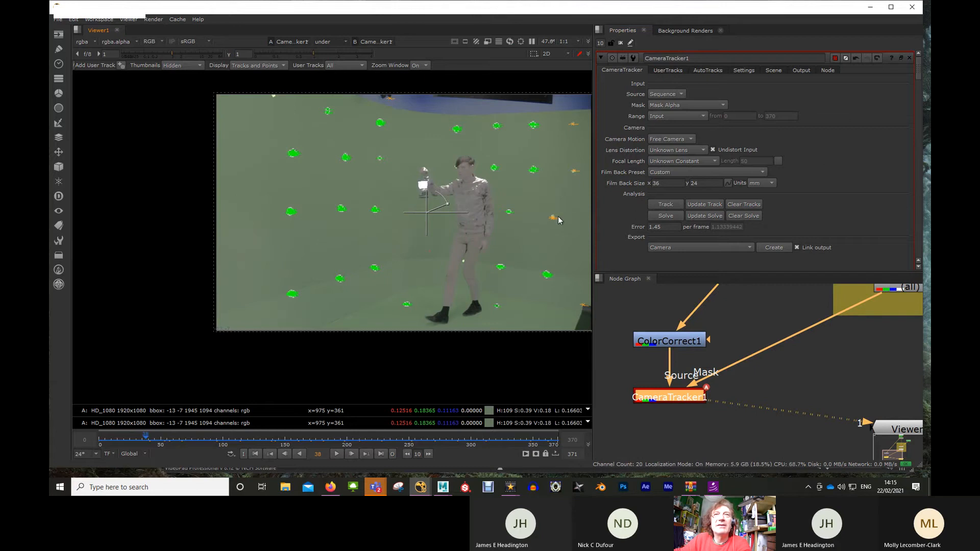
Step: Open the AutoTracks settings of CameraTracker1 and examine the error curves, thresholds and track deletion options
{"action": "left_click", "coordinate": [706, 71]}
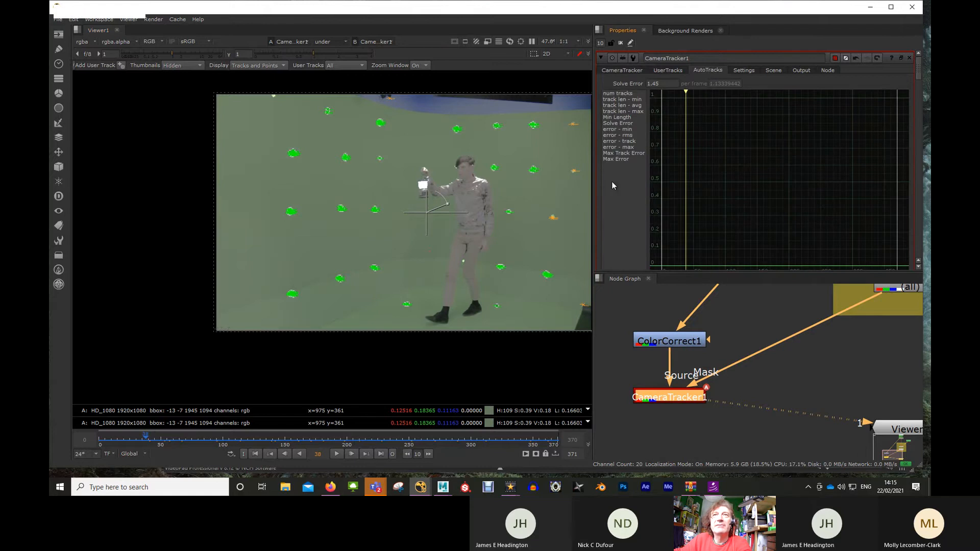
{"action": "scroll", "coordinate": [665, 167], "scroll_direction": "down", "scroll_amount": 3}
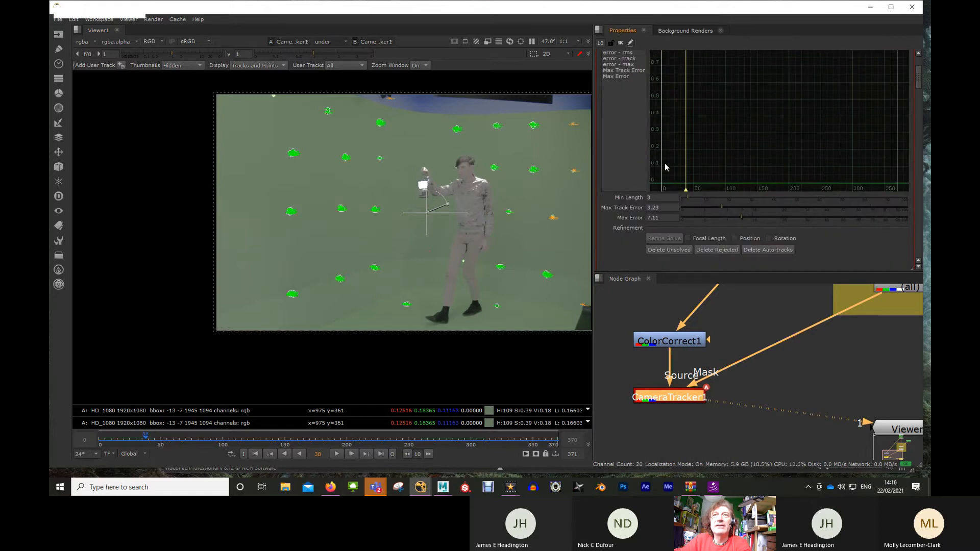
{"action": "scroll", "coordinate": [689, 184], "scroll_direction": "up", "scroll_amount": 3}
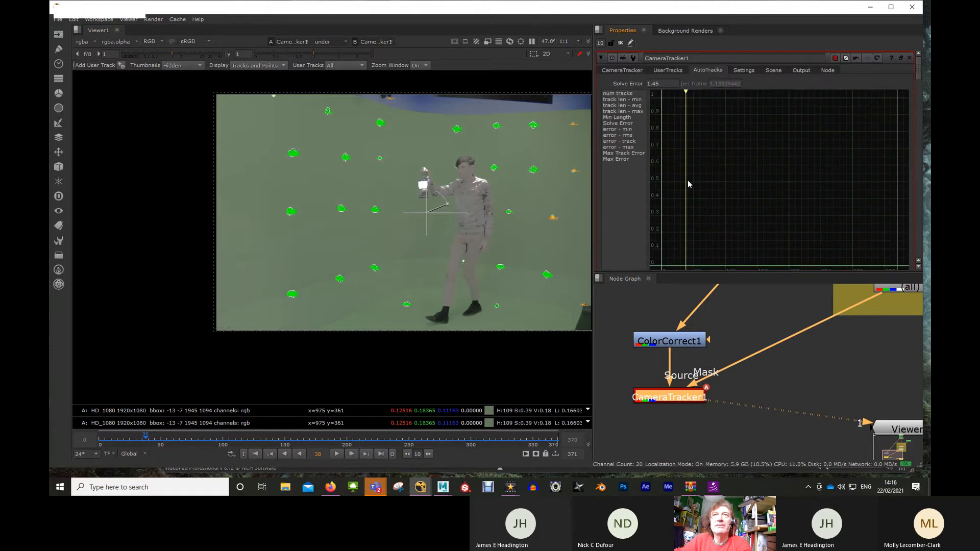
{"action": "scroll", "coordinate": [696, 174], "scroll_direction": "down", "scroll_amount": 3}
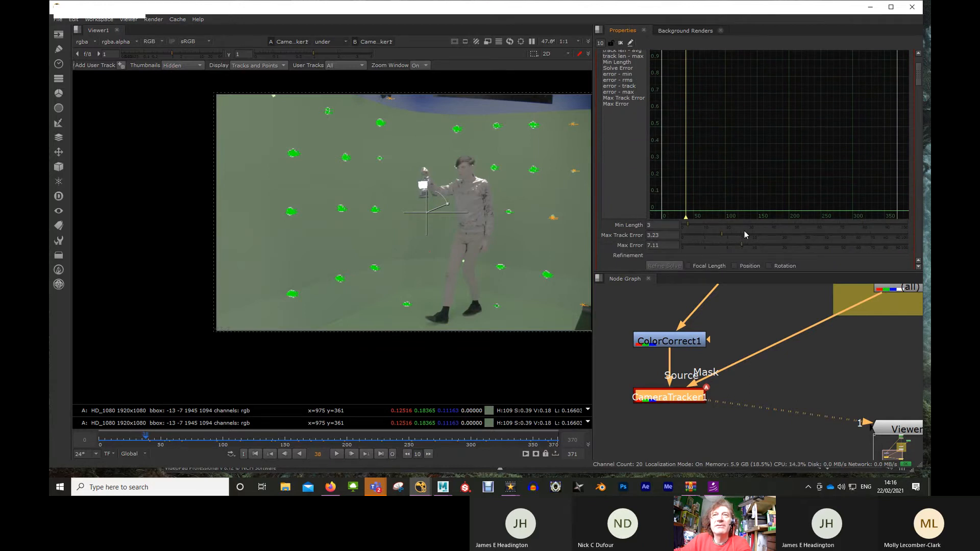
Step: Test higher and lower Max Track Error thresholds for the solved tracks and set the value to 1.15
{"action": "left_click_drag", "start_coordinate": [725, 236], "coordinate": [728, 235]}
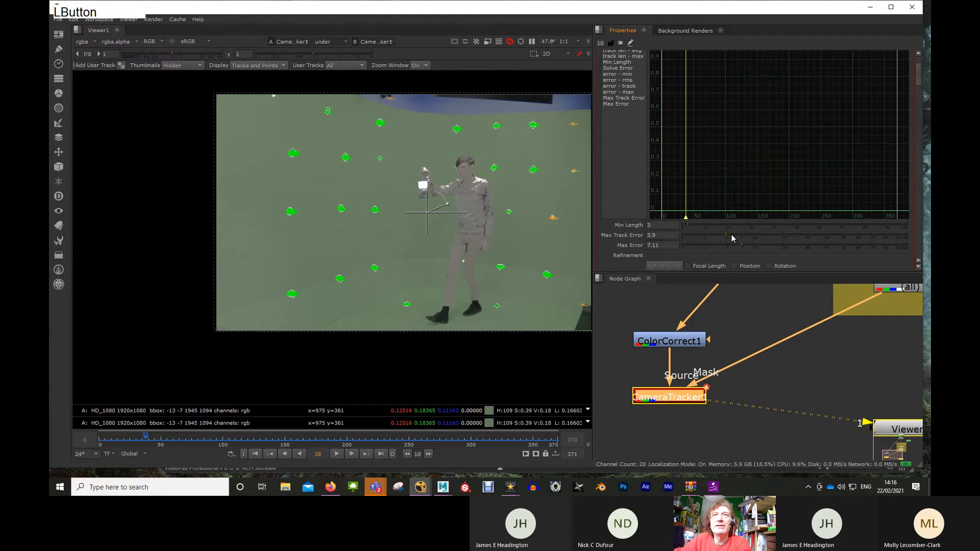
{"action": "left_click", "coordinate": [735, 236]}
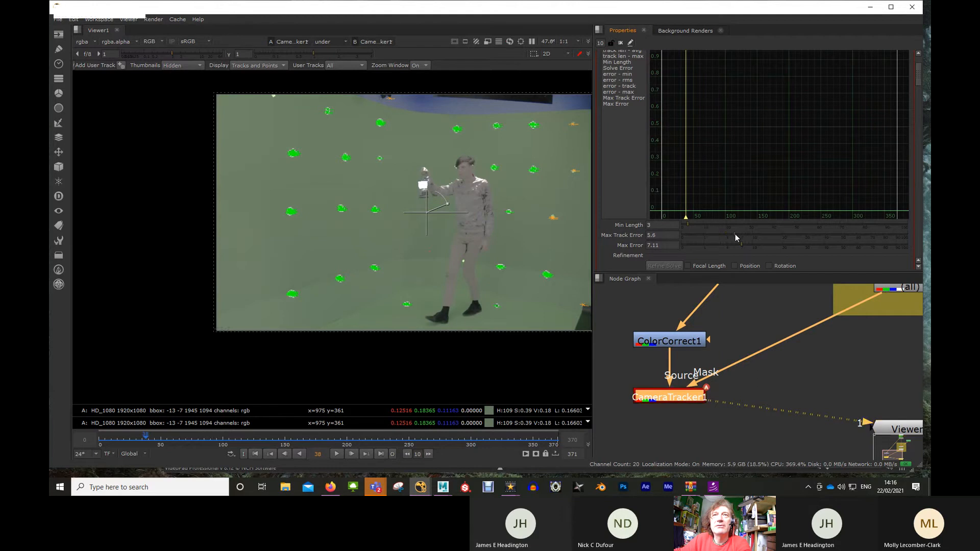
{"action": "left_click", "coordinate": [706, 236]}
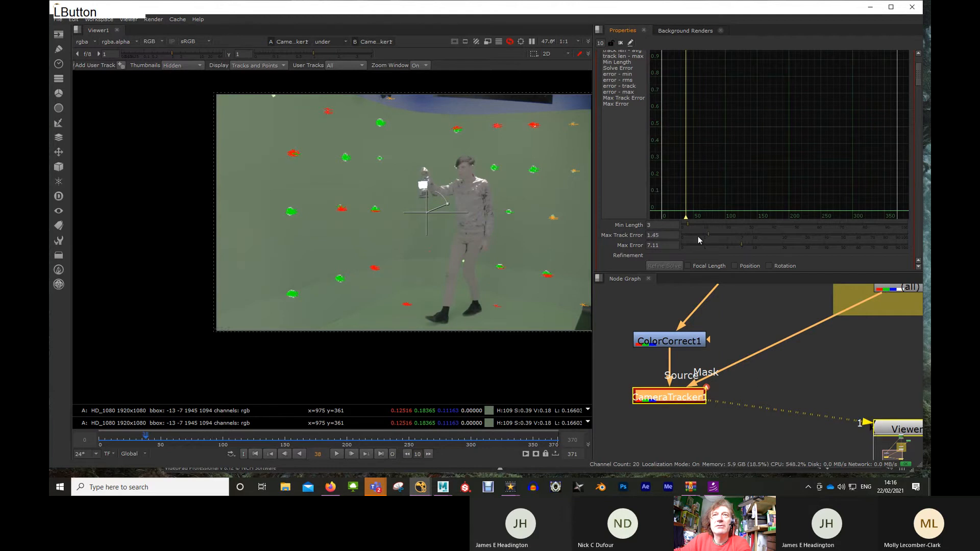
{"action": "left_click", "coordinate": [704, 235]}
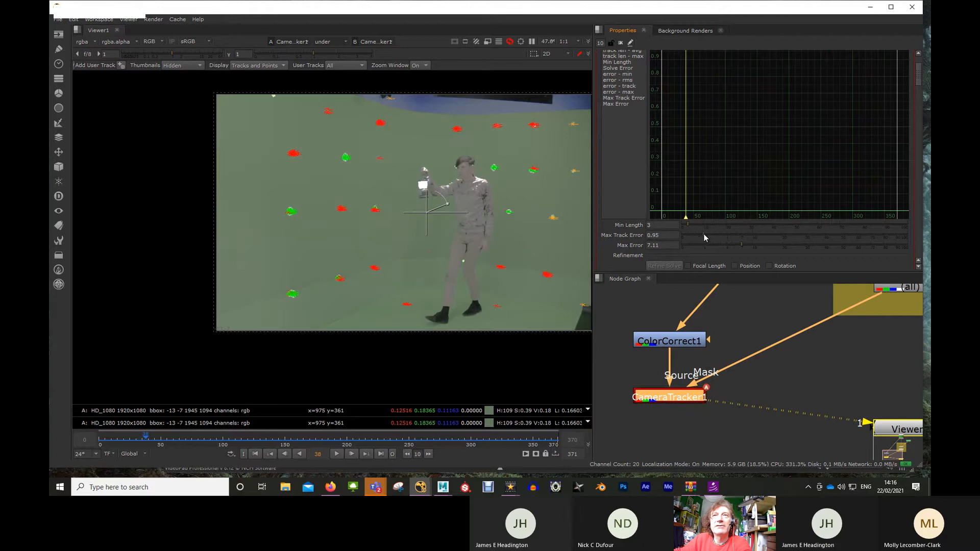
{"action": "left_click", "coordinate": [704, 237]}
{"action": "left_click", "coordinate": [706, 237]}
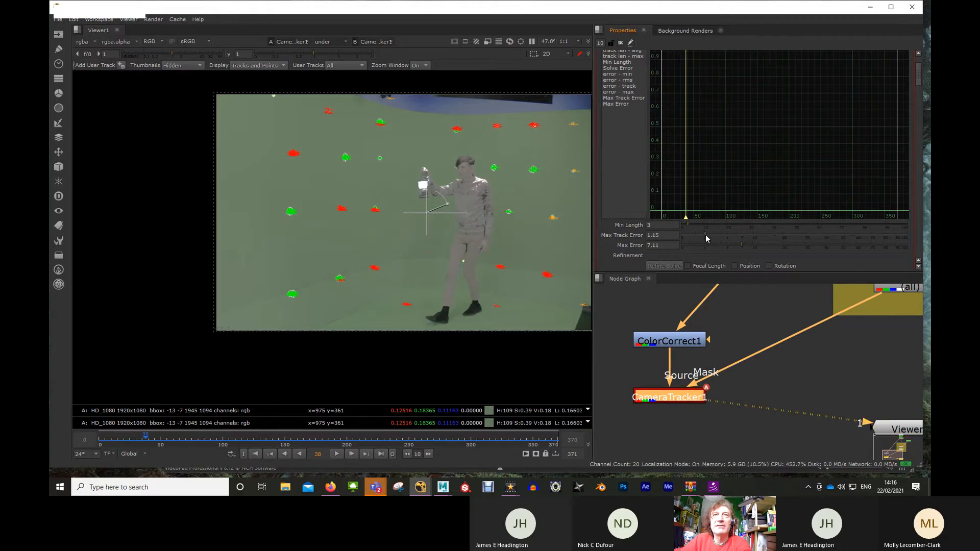
Step: Raise the Max Track Error to 1.8 and check the accepted tracks at frame 50
{"action": "left_click", "coordinate": [708, 237]}
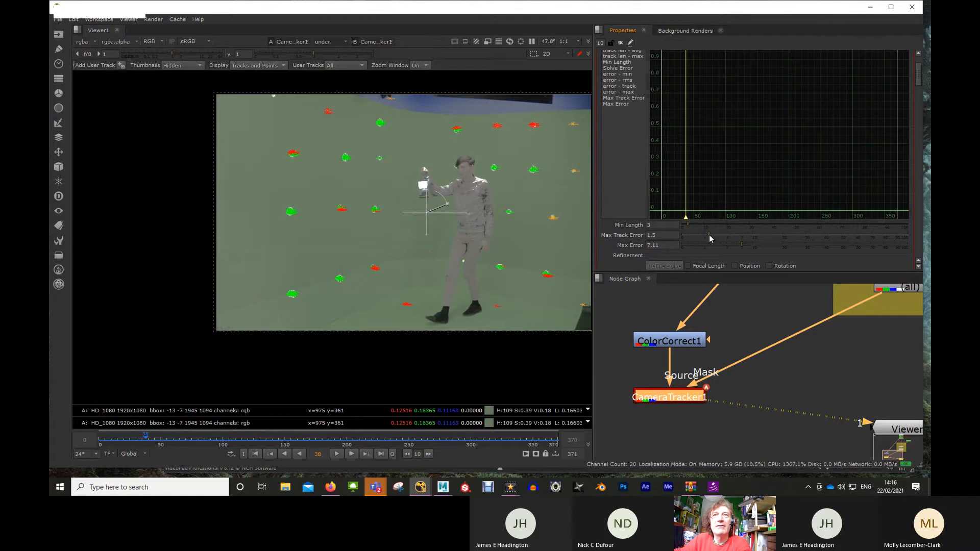
{"action": "left_click", "coordinate": [710, 237]}
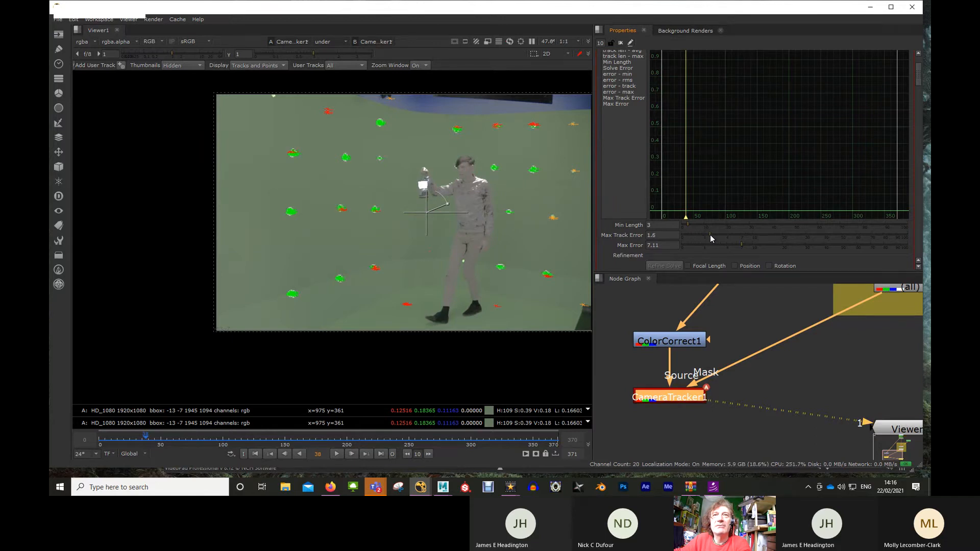
{"action": "left_click", "coordinate": [713, 238]}
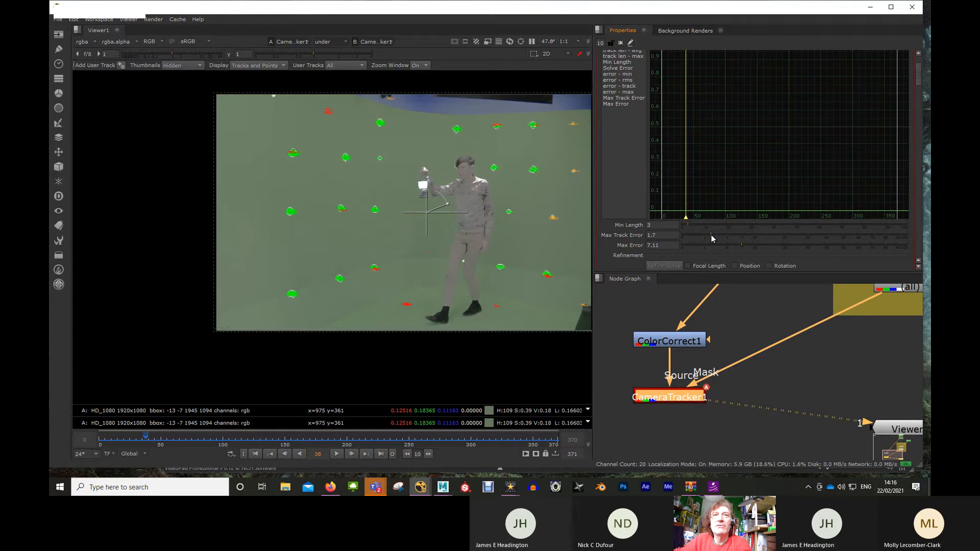
{"action": "left_click", "coordinate": [712, 237]}
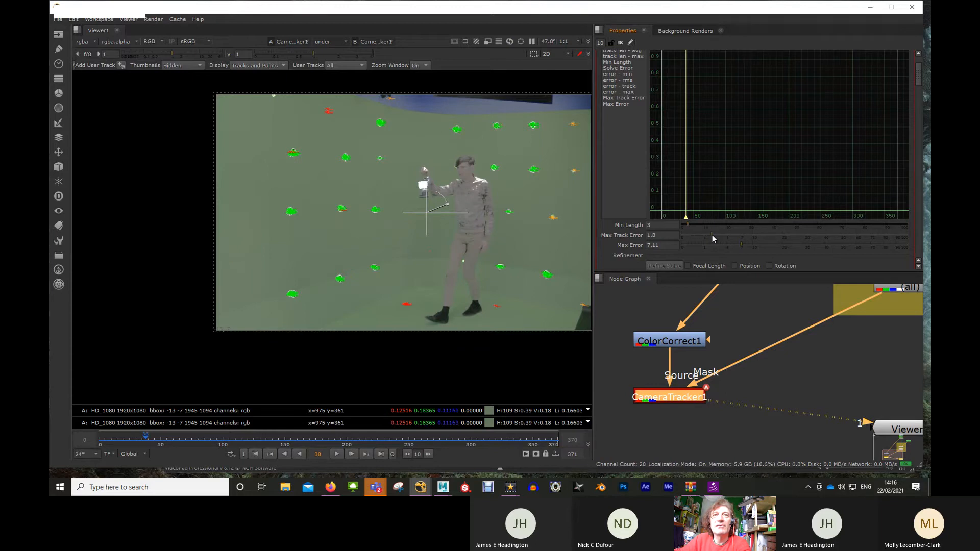
{"action": "left_click", "coordinate": [188, 440]}
{"action": "left_click_drag", "start_coordinate": [188, 441], "coordinate": [160, 443]}
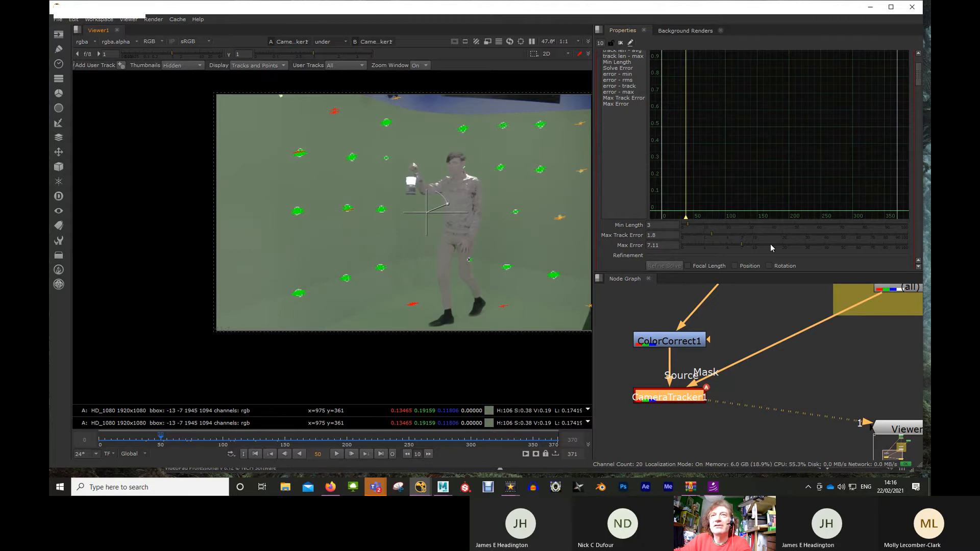
Step: Permanently delete the unsolved tracks and the rejected tracks from CameraTracker1
{"action": "scroll", "coordinate": [774, 246], "scroll_direction": "down", "scroll_amount": 2}
{"action": "scroll", "coordinate": [759, 207], "scroll_direction": "up", "scroll_amount": 4}
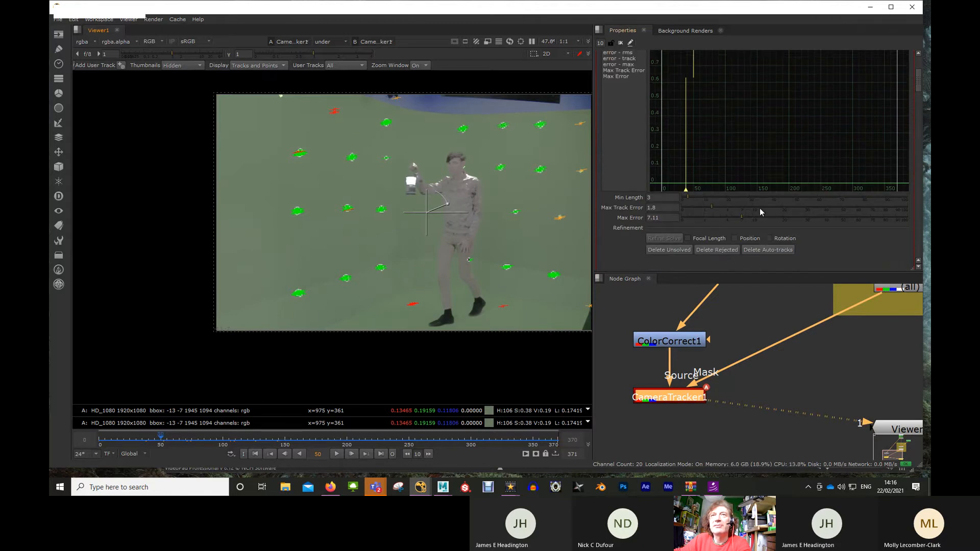
{"action": "scroll", "coordinate": [723, 204], "scroll_direction": "down", "scroll_amount": 6}
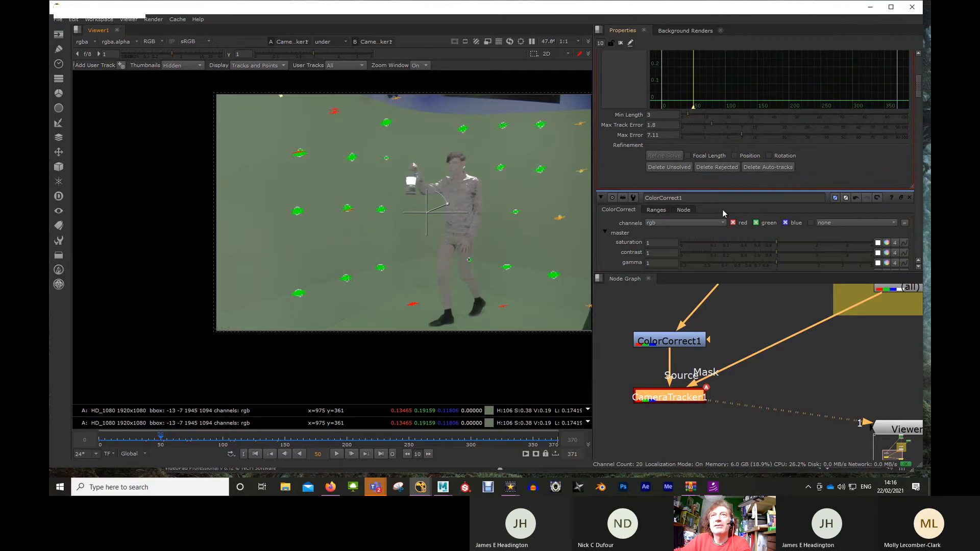
{"action": "left_click", "coordinate": [673, 167]}
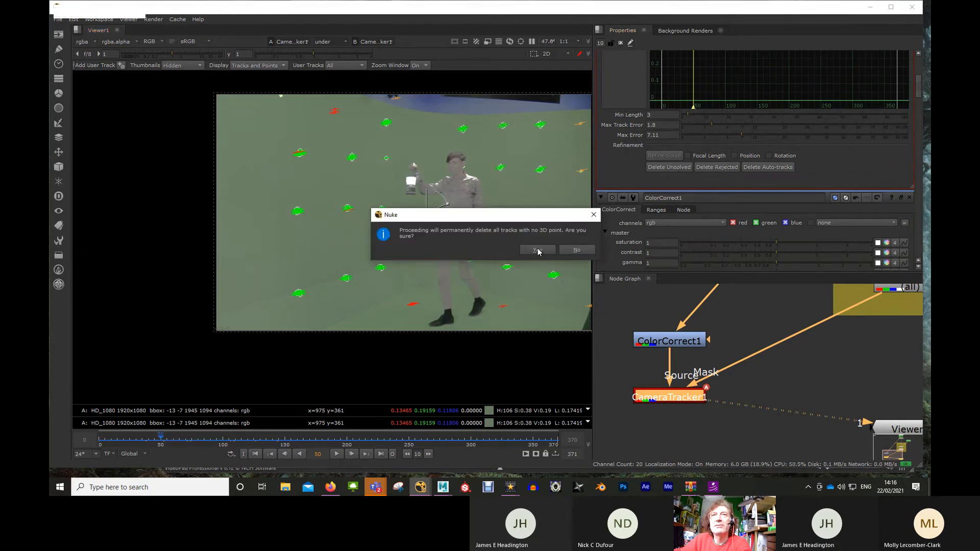
{"action": "left_click", "coordinate": [538, 250]}
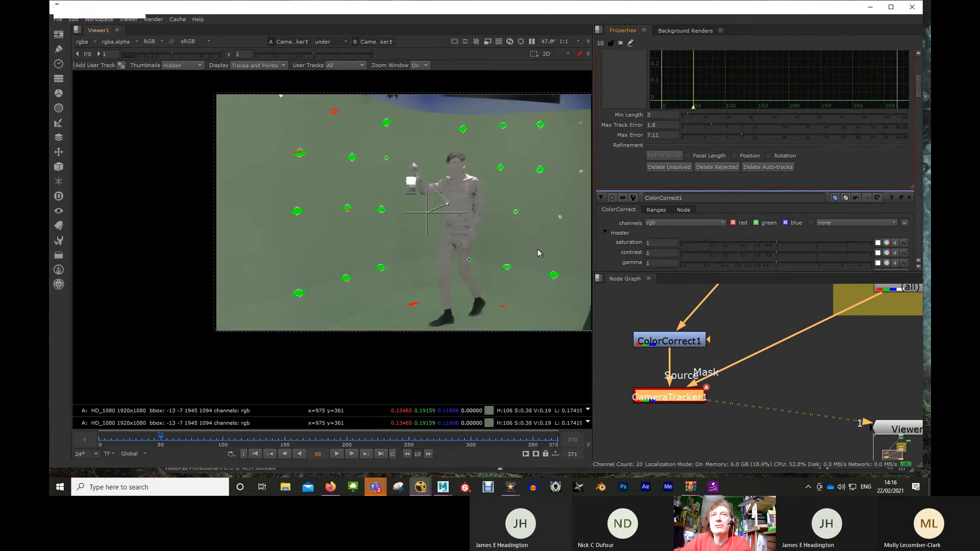
{"action": "left_click", "coordinate": [710, 168]}
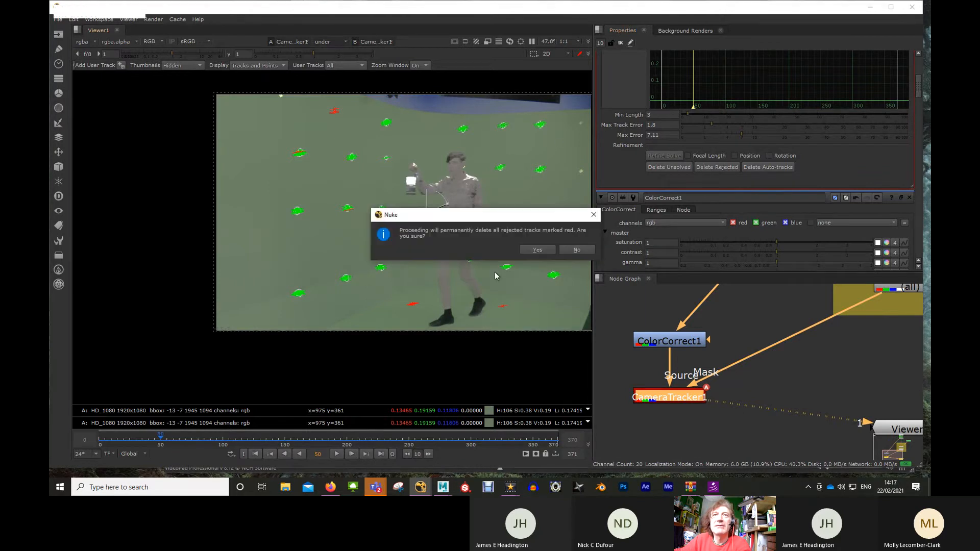
{"action": "left_click", "coordinate": [538, 249]}
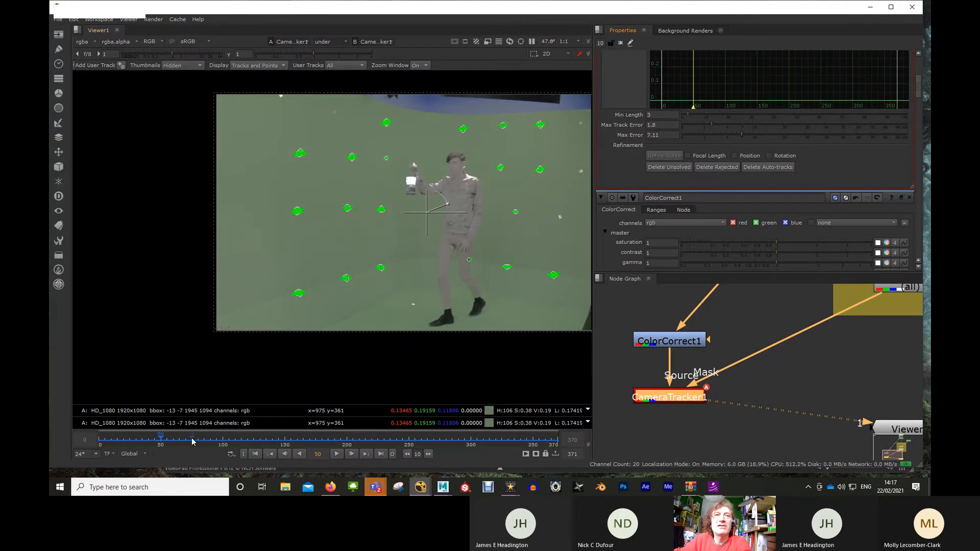
Step: Inspect the remaining tracks around the actor at frames 213, 219 and 228, and back at frames 145 and 131
{"action": "left_click_drag", "start_coordinate": [193, 440], "coordinate": [365, 442]}
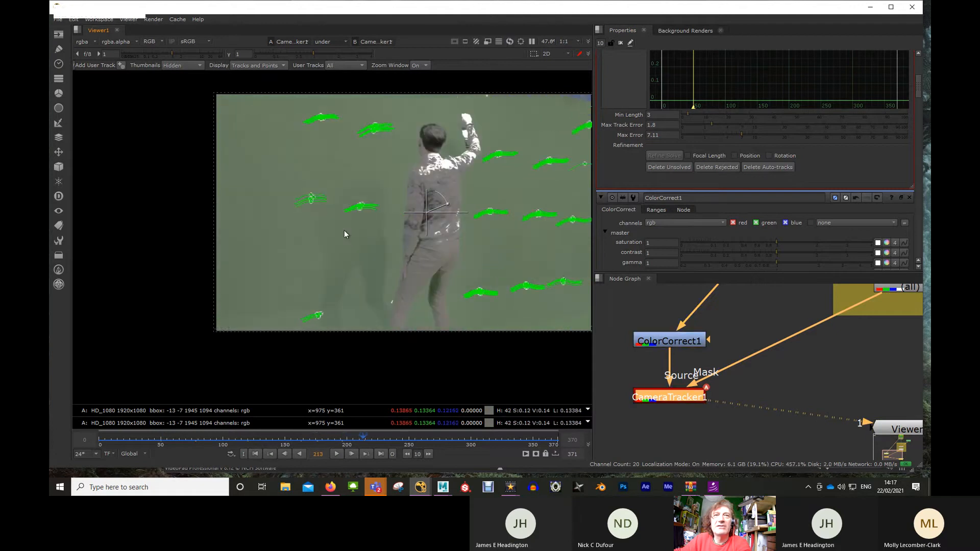
{"action": "left_click", "coordinate": [372, 441]}
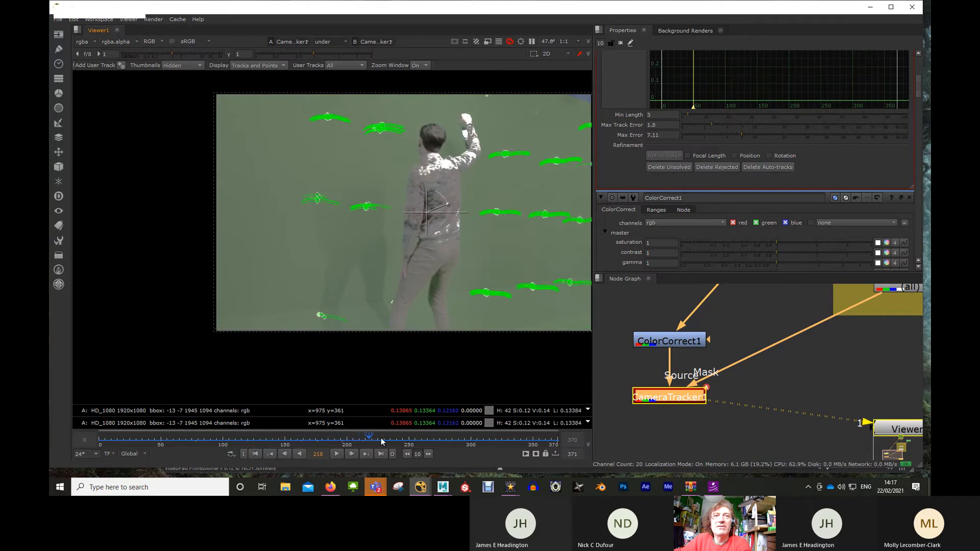
{"action": "left_click", "coordinate": [381, 441]}
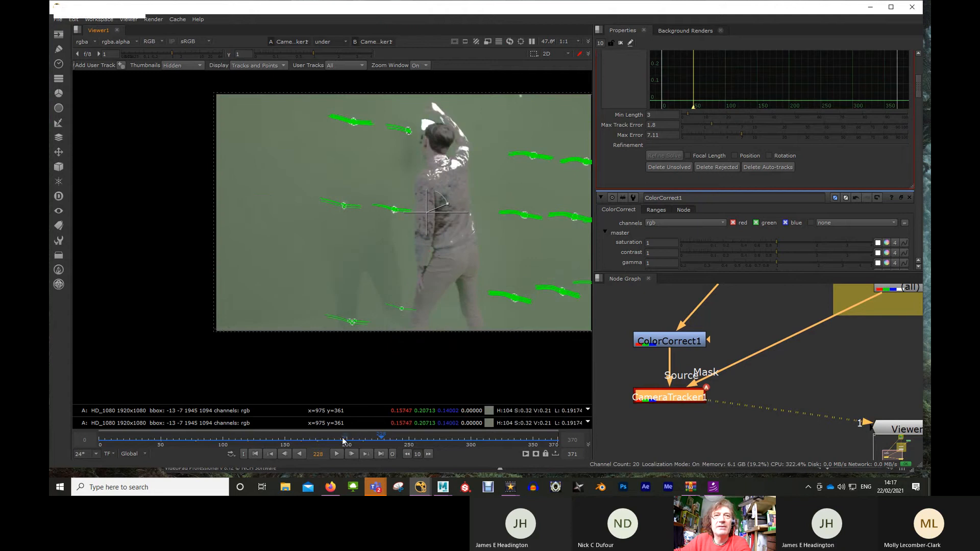
{"action": "left_click", "coordinate": [333, 441]}
{"action": "left_click_drag", "start_coordinate": [334, 442], "coordinate": [268, 438]}
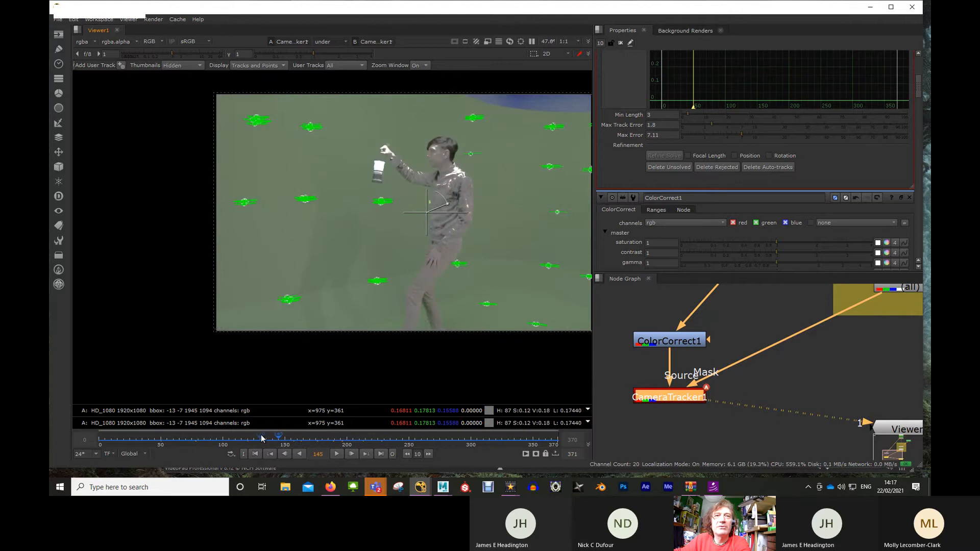
{"action": "left_click", "coordinate": [262, 438]}
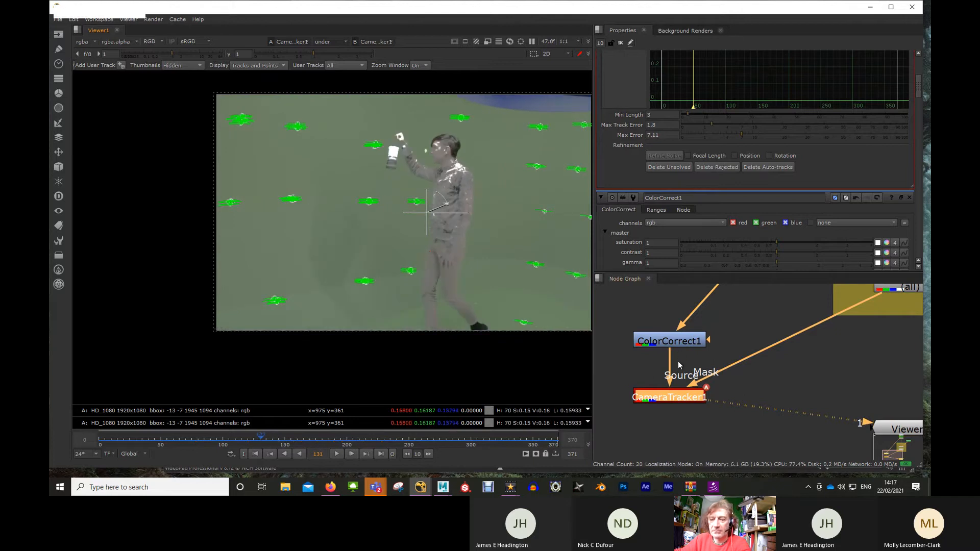
Step: View the ColorCorrect1 output and return the viewer to the CameraTracker1 output for comparison
{"action": "middle_click_drag", "start_coordinate": [675, 350], "coordinate": [686, 349], "text": "alt"}
{"action": "left_click_drag", "start_coordinate": [722, 325], "coordinate": [708, 373], "text": "alt"}
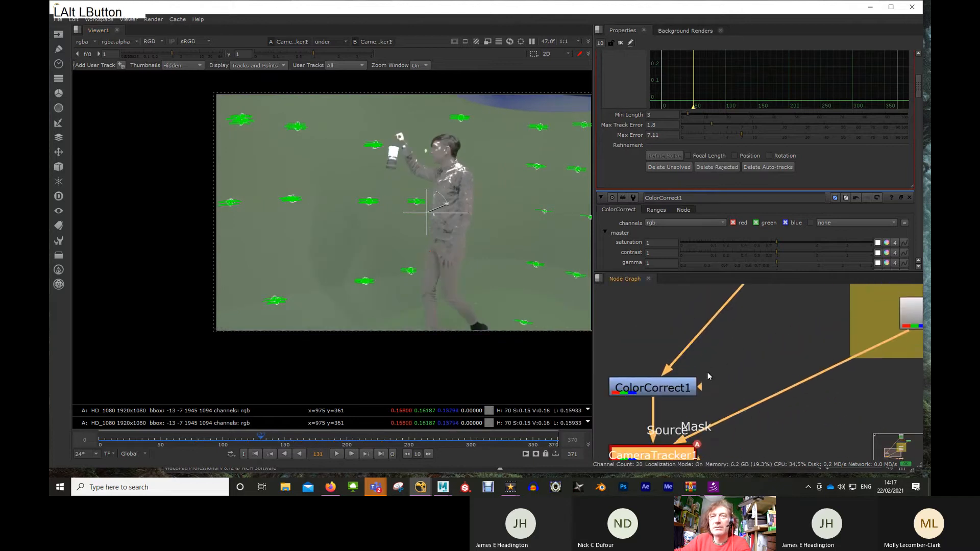
{"action": "scroll", "coordinate": [708, 372], "scroll_direction": "down", "scroll_amount": 5}
{"action": "left_click_drag", "start_coordinate": [745, 323], "coordinate": [707, 363], "text": "alt"}
{"action": "left_click", "coordinate": [655, 414]}
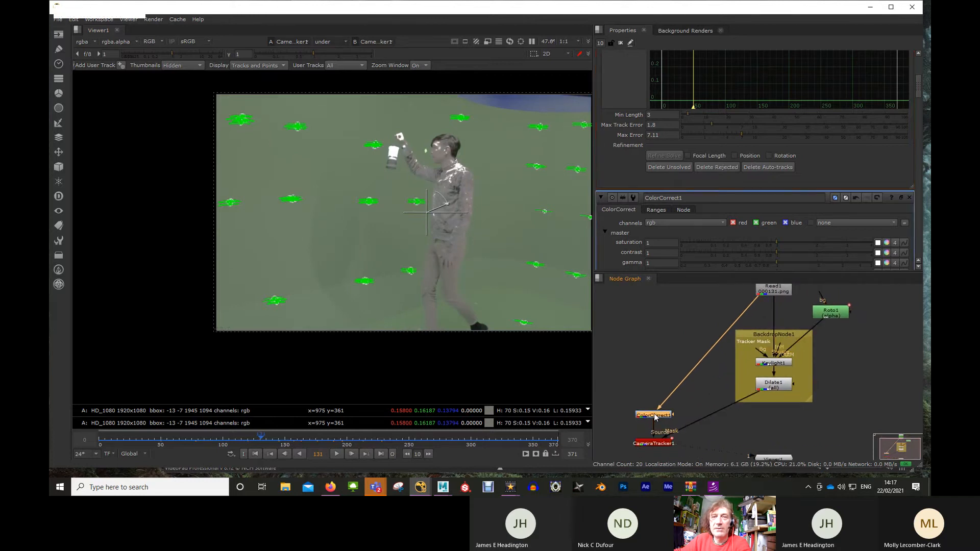
{"action": "scroll", "coordinate": [656, 399], "scroll_direction": "up", "scroll_amount": 1}
{"action": "middle_click_drag", "start_coordinate": [712, 419], "coordinate": [734, 355]}
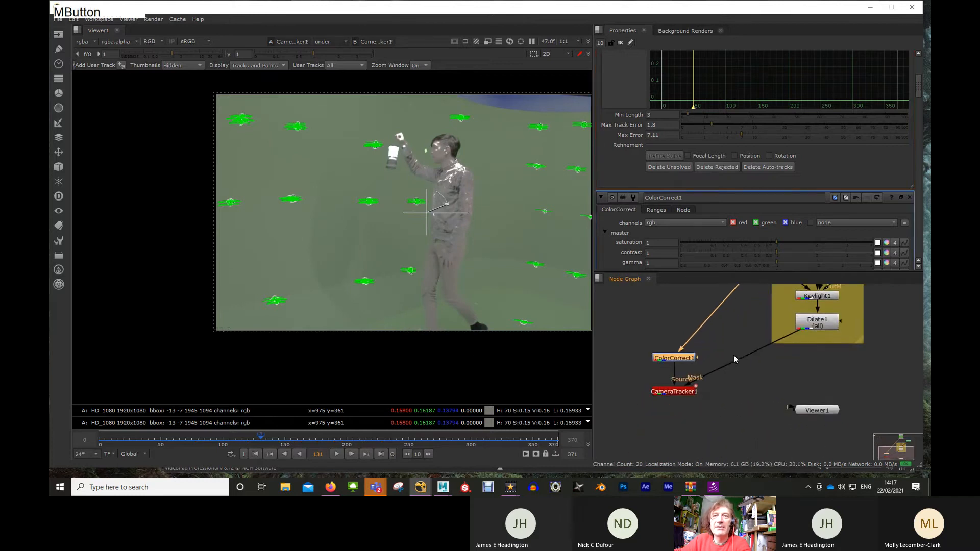
{"action": "scroll", "coordinate": [685, 371], "scroll_direction": "up", "scroll_amount": 2}
{"action": "key", "text": "1"}
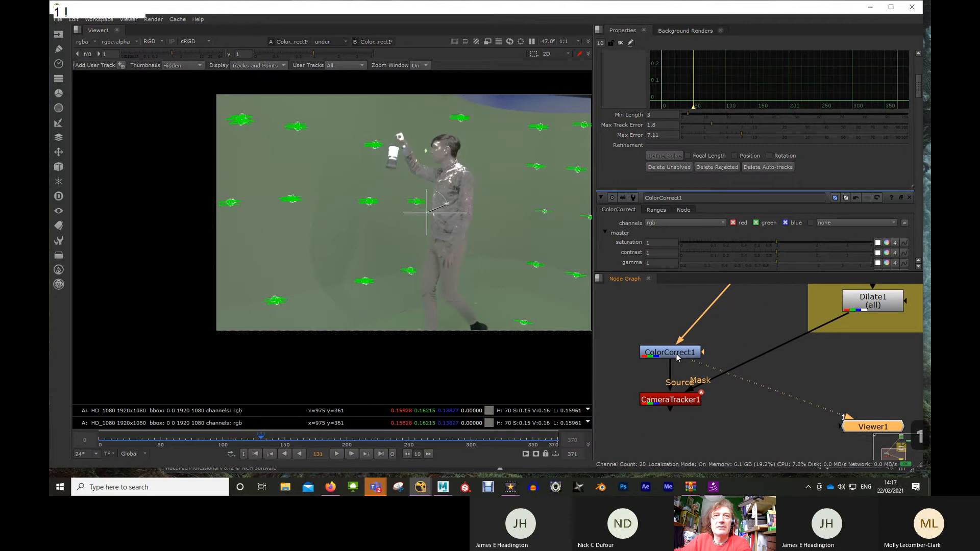
{"action": "left_click", "coordinate": [668, 399]}
{"action": "key", "text": "1"}
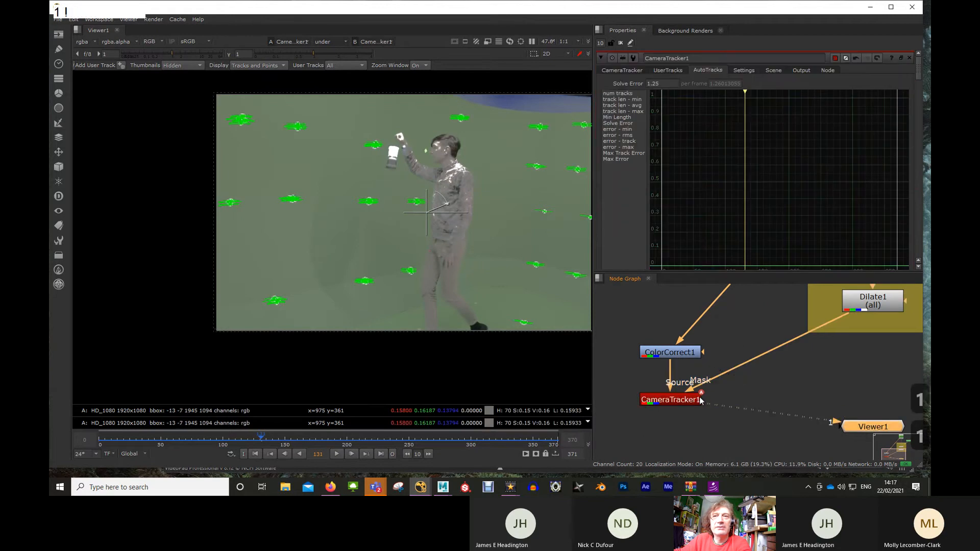
Step: View the original Read1 footage with the CameraTracker1 properties closed, and check the wall markers at frames 161 and 172
{"action": "scroll", "coordinate": [699, 400], "scroll_direction": "down", "scroll_amount": 3}
{"action": "middle_click_drag", "start_coordinate": [727, 345], "coordinate": [715, 360]}
{"action": "left_click", "coordinate": [755, 319]}
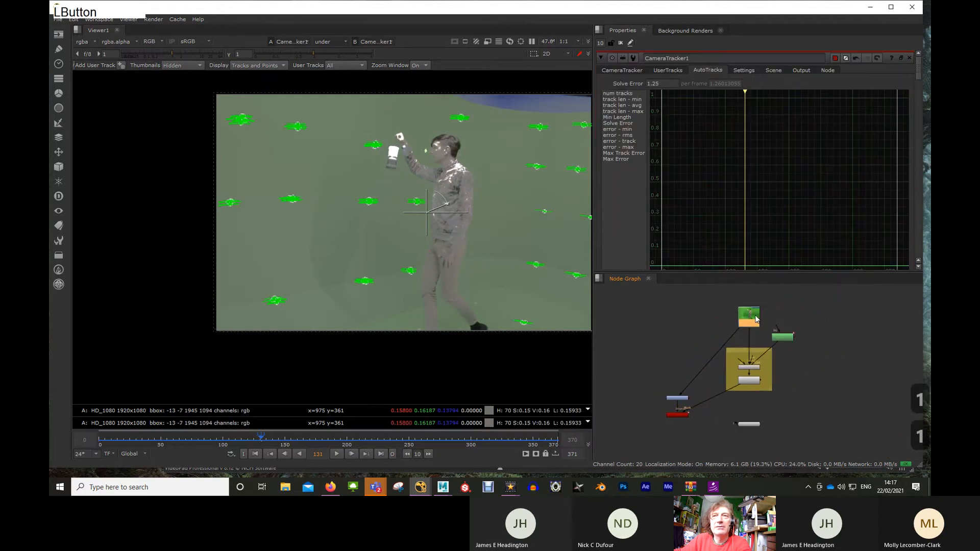
{"action": "key", "text": "1"}
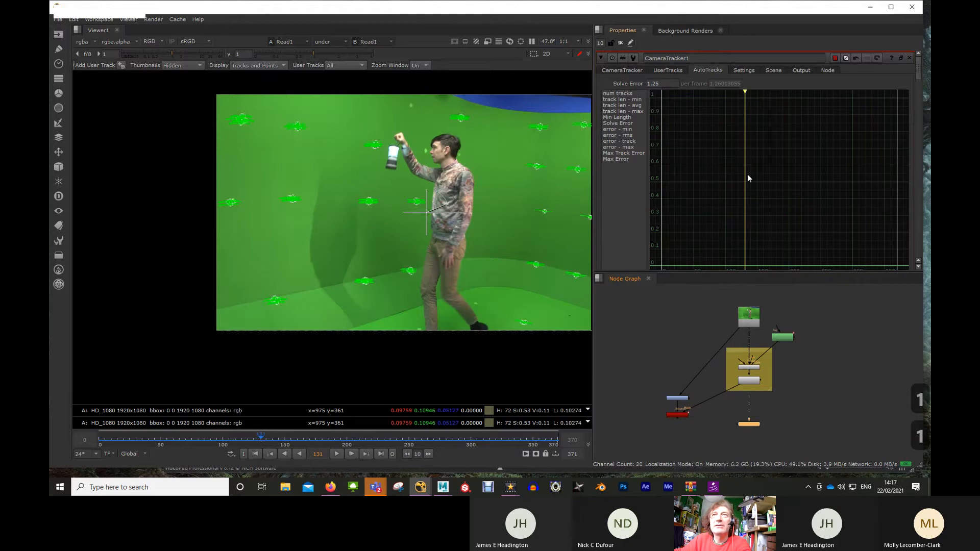
{"action": "left_click", "coordinate": [909, 58]}
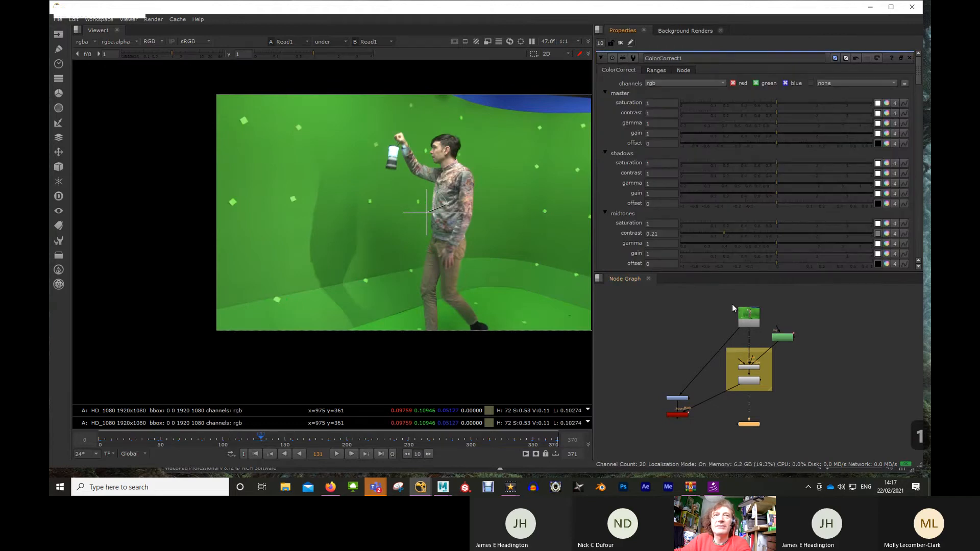
{"action": "left_click", "coordinate": [299, 445]}
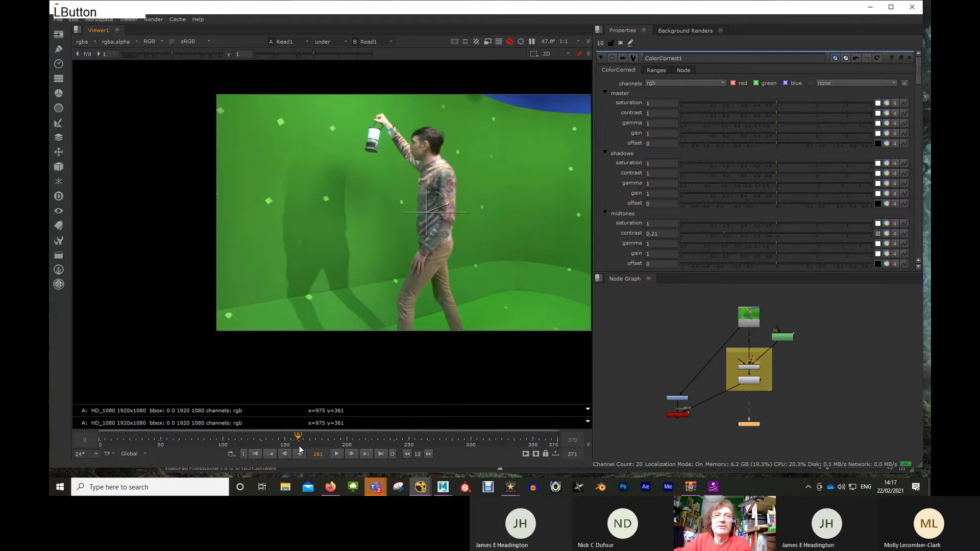
{"action": "left_click", "coordinate": [311, 443]}
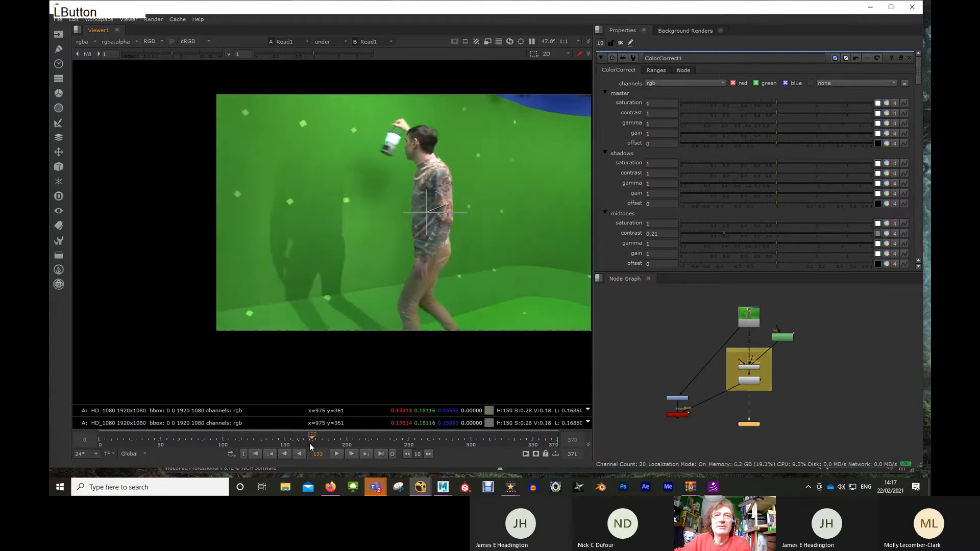
Step: Reopen the CameraTracker1 properties and inspect its tracks over the original footage at frames 264, 288 and 336, ending at frame 195
{"action": "left_click", "coordinate": [672, 414]}
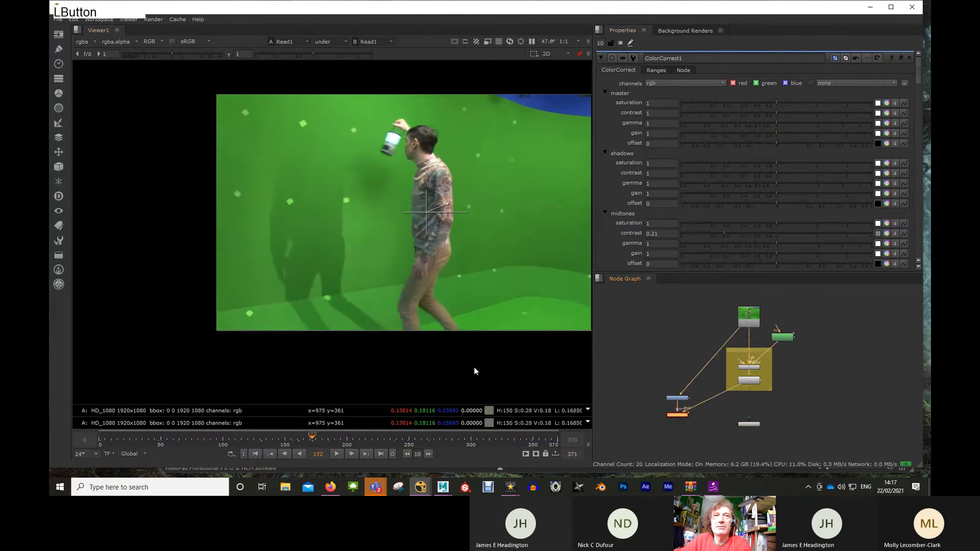
{"action": "double_click", "coordinate": [672, 414]}
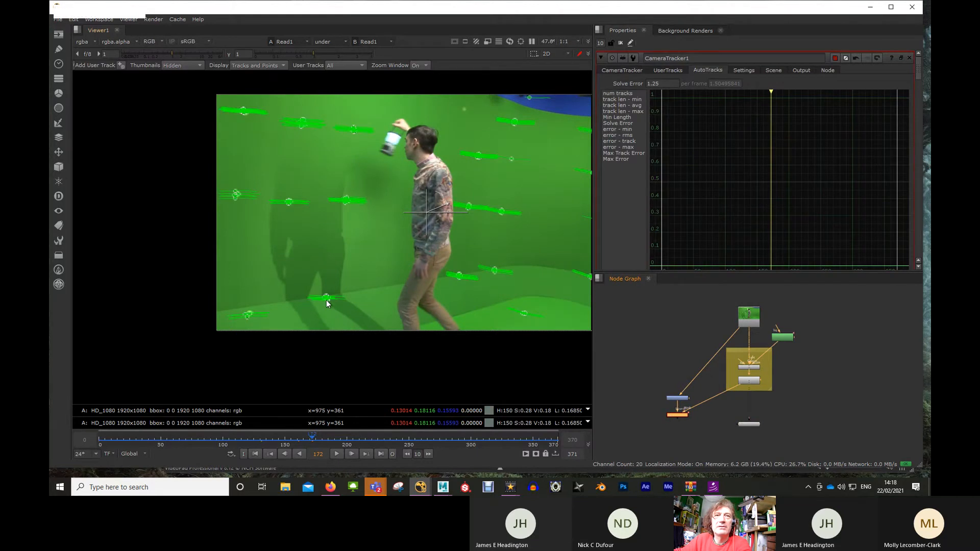
{"action": "left_click_drag", "start_coordinate": [315, 439], "coordinate": [427, 444]}
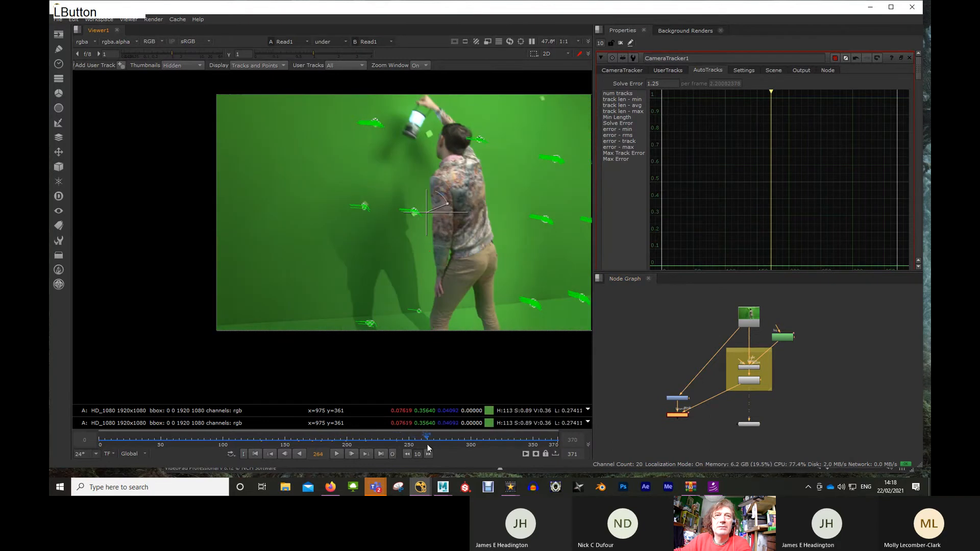
{"action": "left_click", "coordinate": [456, 443]}
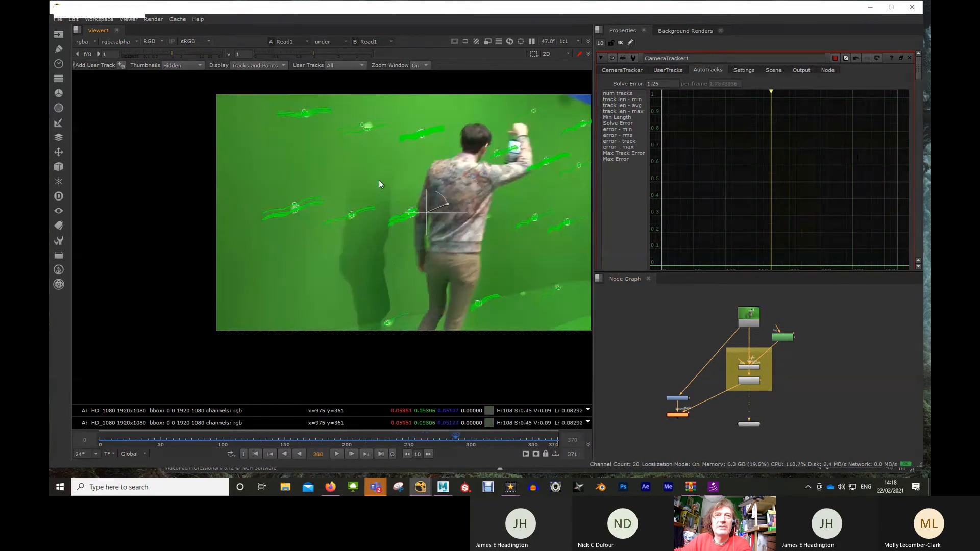
{"action": "left_click_drag", "start_coordinate": [460, 438], "coordinate": [516, 433]}
{"action": "left_click", "coordinate": [498, 435]}
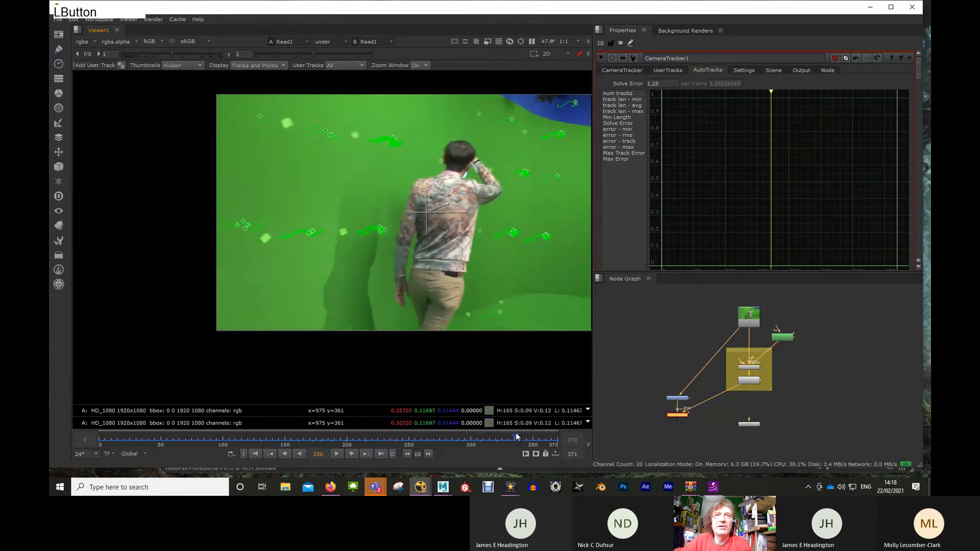
{"action": "left_click_drag", "start_coordinate": [436, 443], "coordinate": [340, 439]}
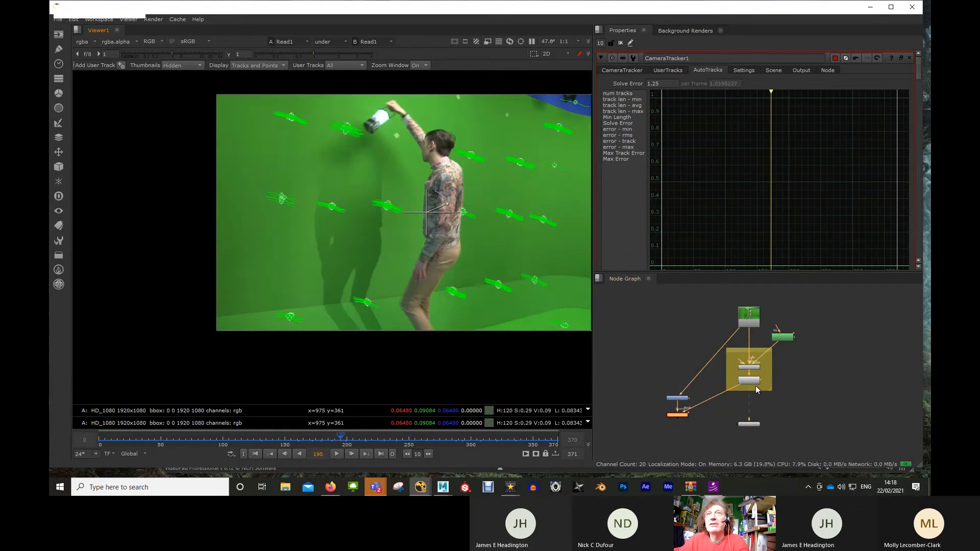
Step: Open the main CameraTracker settings and check the tracks at frames 76 and 26
{"action": "left_click", "coordinate": [618, 70]}
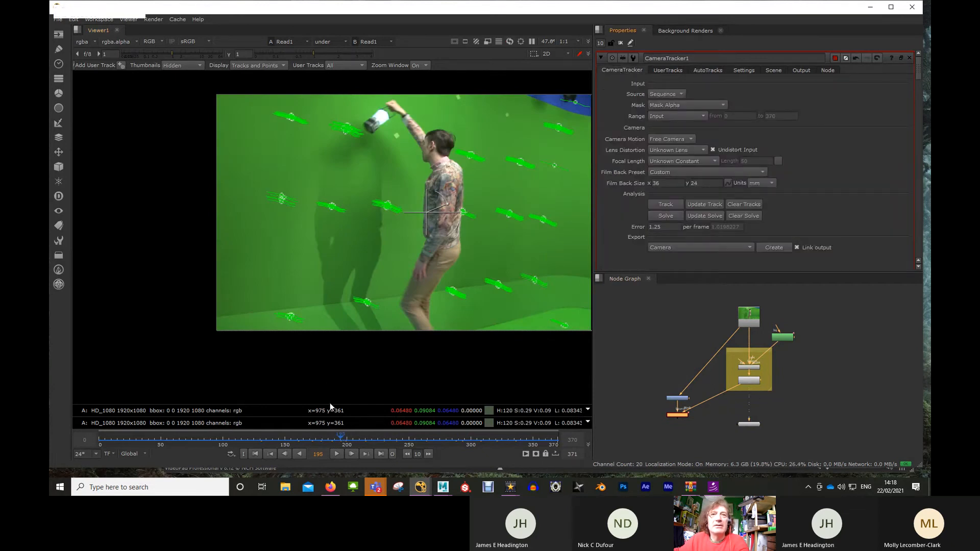
{"action": "left_click", "coordinate": [193, 439]}
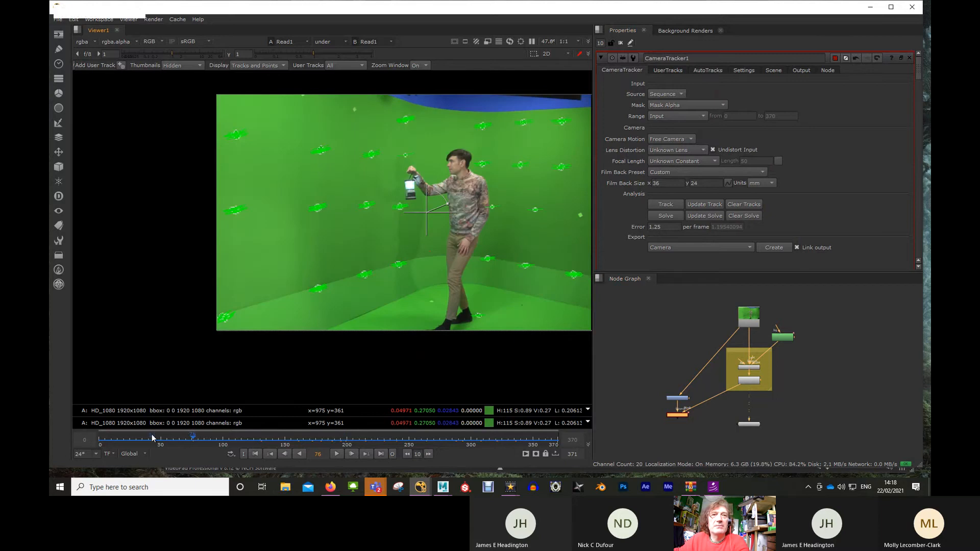
{"action": "left_click", "coordinate": [130, 438]}
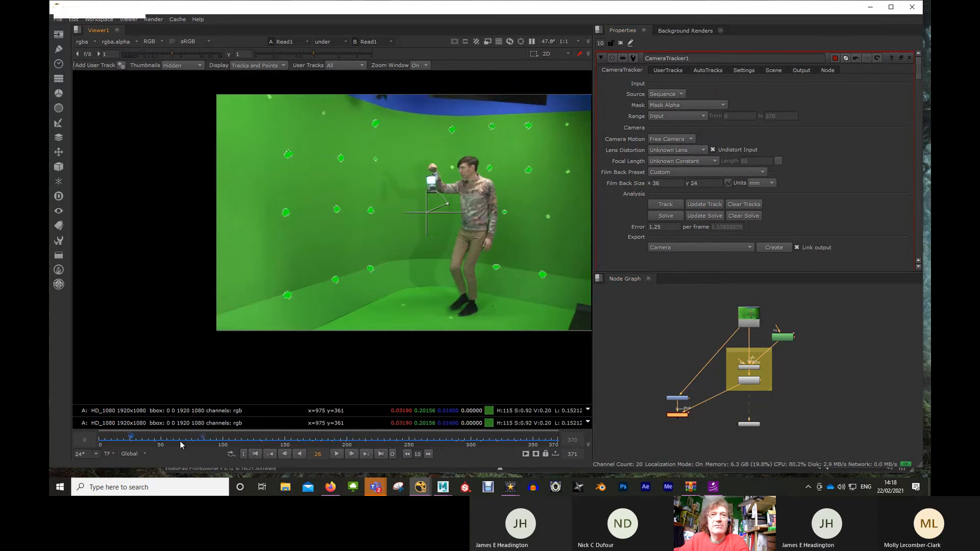
Step: Set the ground plane to the selected floor track beside the actor's foot at frame 83
{"action": "left_click_drag", "start_coordinate": [111, 440], "coordinate": [202, 441]}
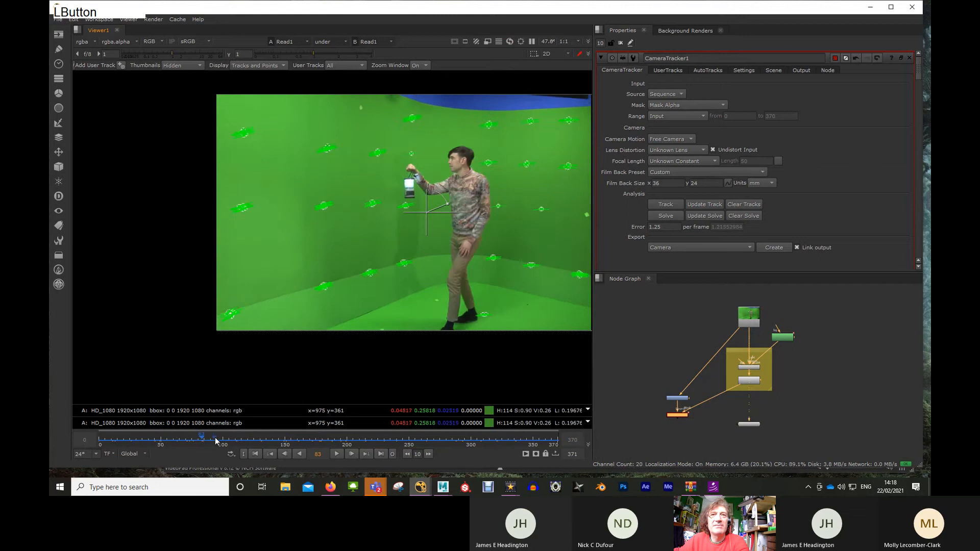
{"action": "left_click_drag", "start_coordinate": [416, 280], "coordinate": [516, 345]}
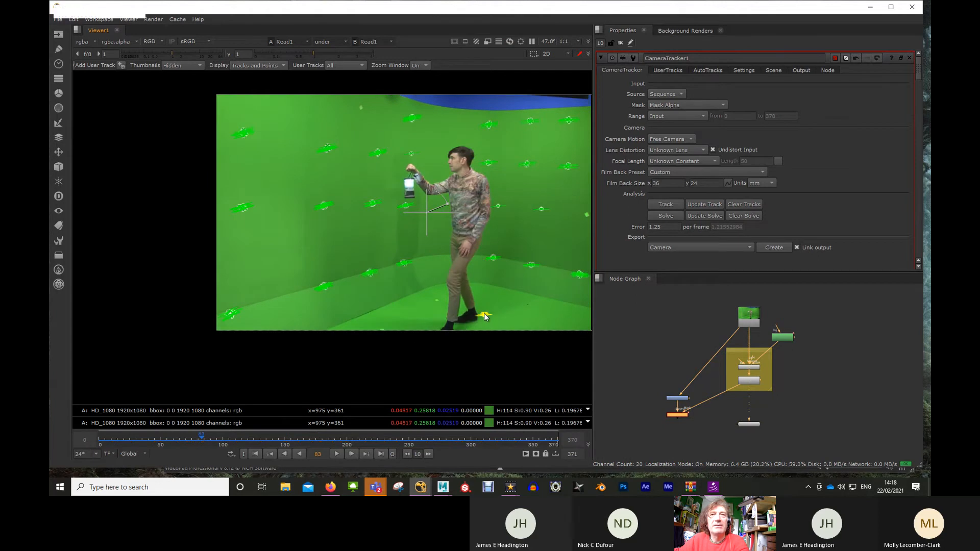
{"action": "right_click", "coordinate": [485, 315]}
{"action": "mouse_move", "coordinate": [507, 357]}
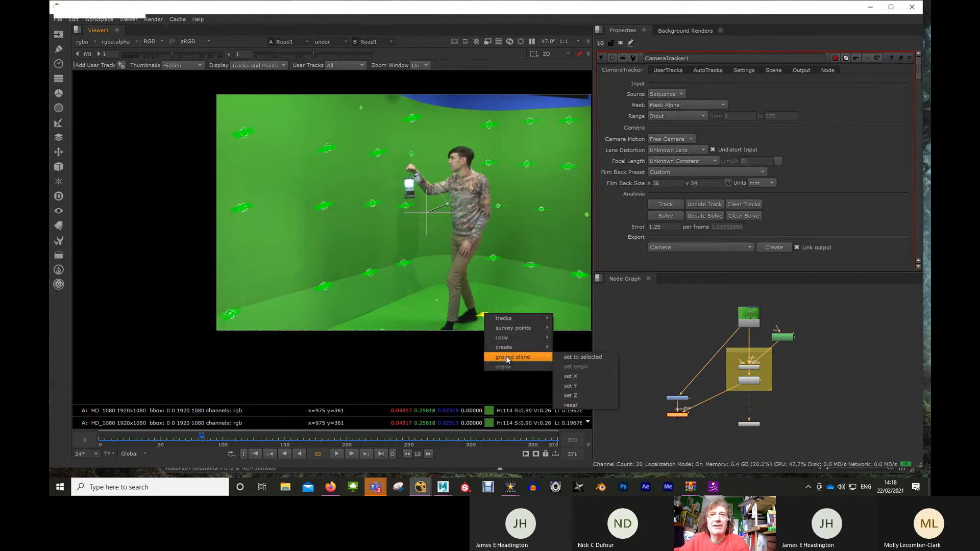
{"action": "right_click", "coordinate": [483, 316]}
{"action": "mouse_move", "coordinate": [484, 319]}
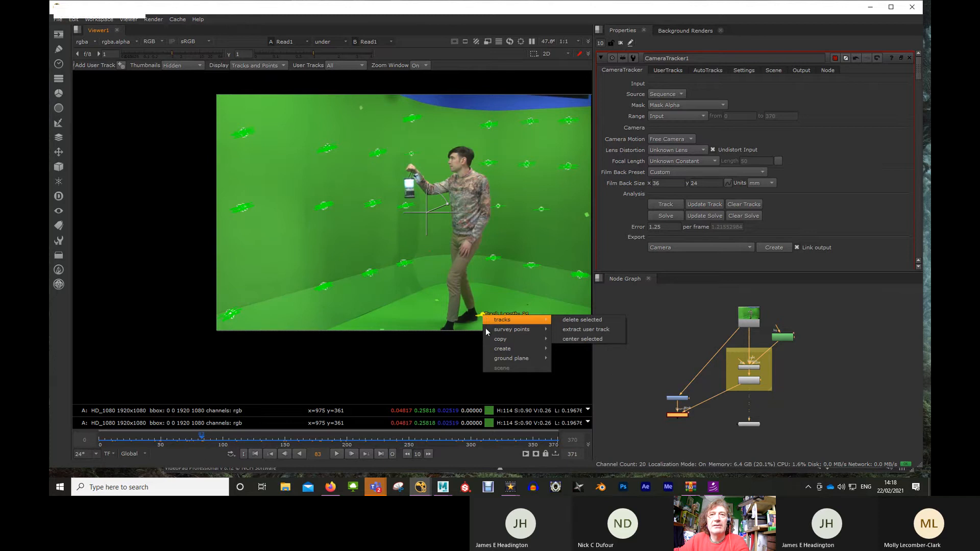
{"action": "mouse_move", "coordinate": [516, 358]}
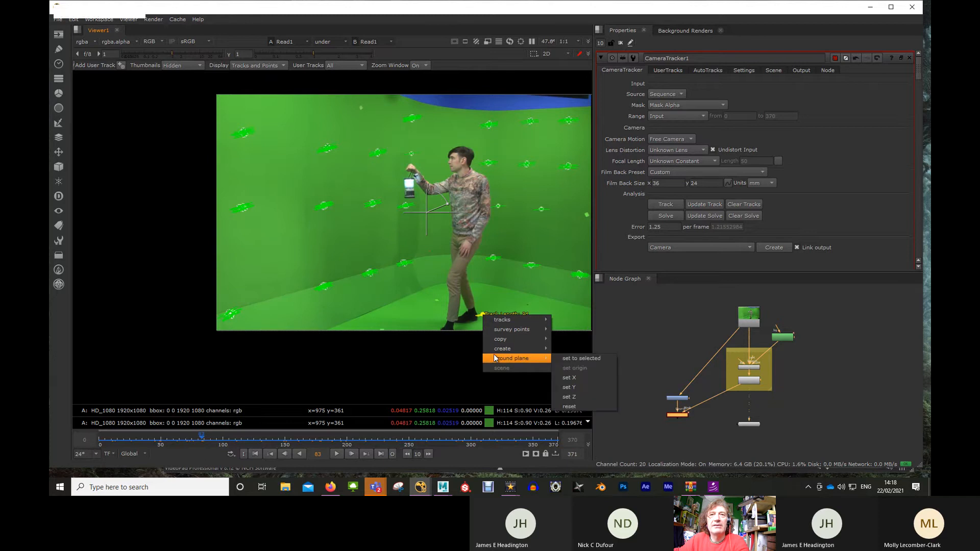
{"action": "left_click", "coordinate": [578, 358]}
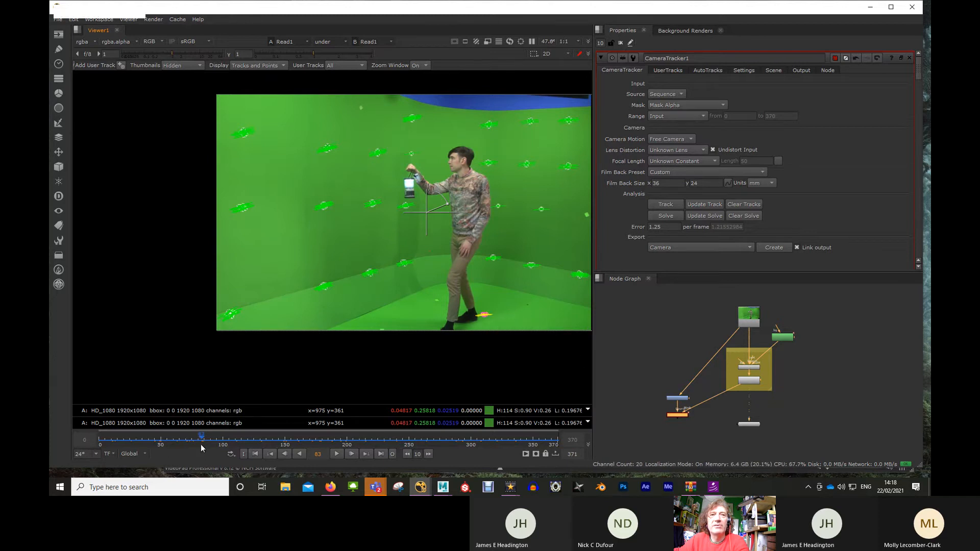
Step: Select the floor track to the right of the actor at frame 149 and set the ground plane to it
{"action": "left_click_drag", "start_coordinate": [245, 442], "coordinate": [284, 442]}
{"action": "left_click_drag", "start_coordinate": [470, 295], "coordinate": [513, 318]}
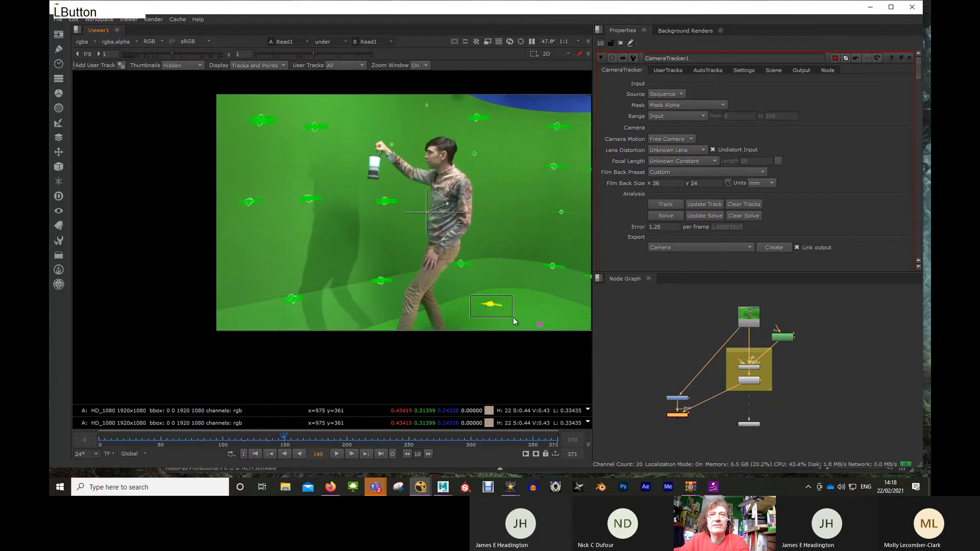
{"action": "right_click", "coordinate": [487, 302]}
{"action": "mouse_move", "coordinate": [515, 346]}
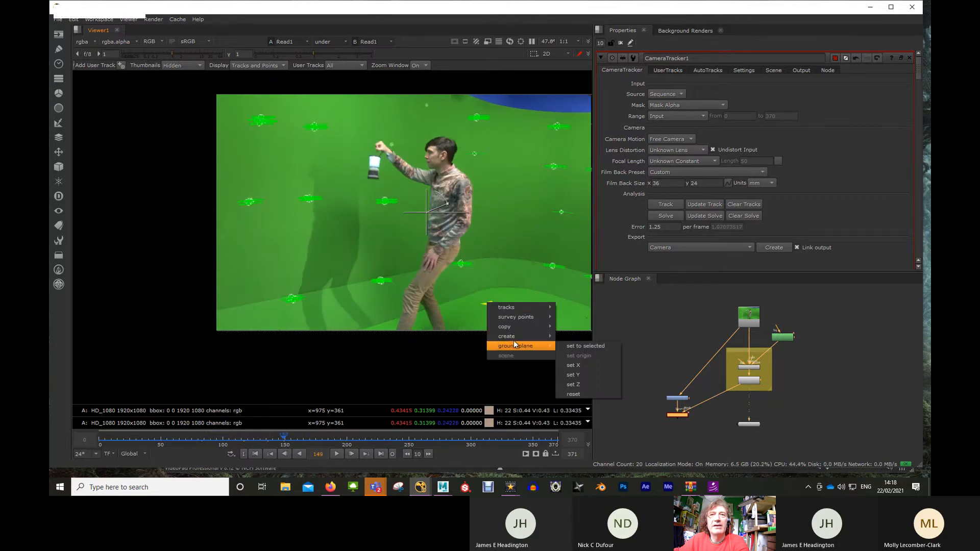
{"action": "left_click", "coordinate": [569, 345]}
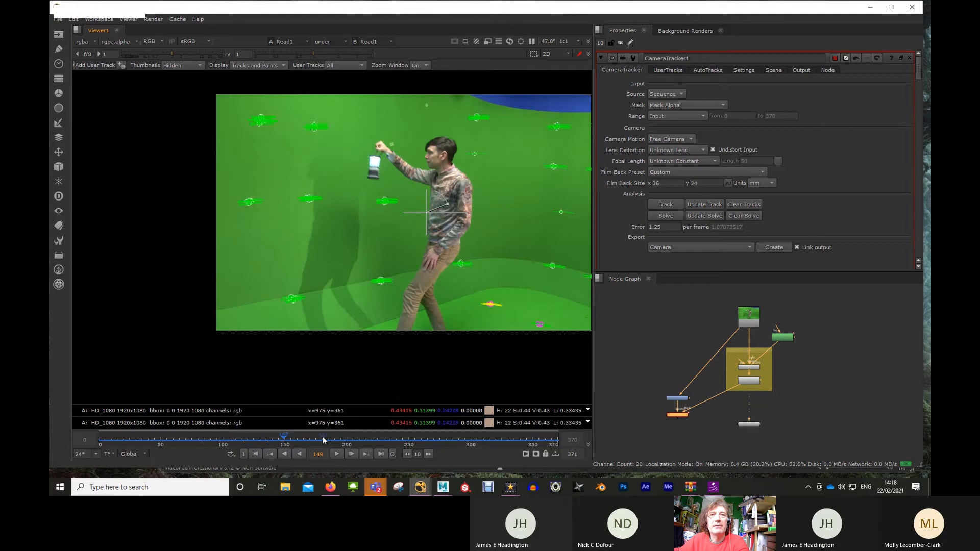
Step: Examine the tracks for further floor points at frames 212, 218, 190 and 332, ending at frame 154
{"action": "left_click", "coordinate": [338, 440]}
{"action": "left_click", "coordinate": [363, 441]}
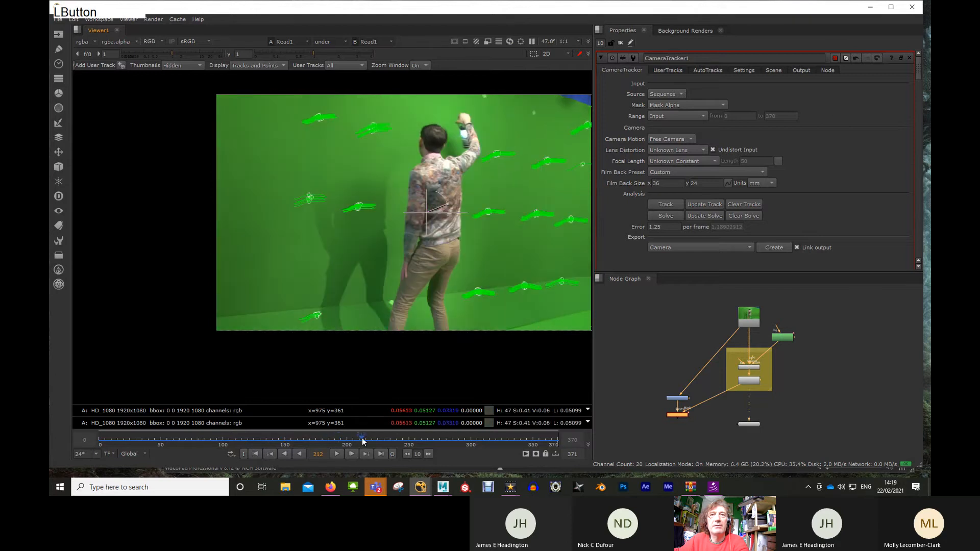
{"action": "left_click", "coordinate": [356, 443]}
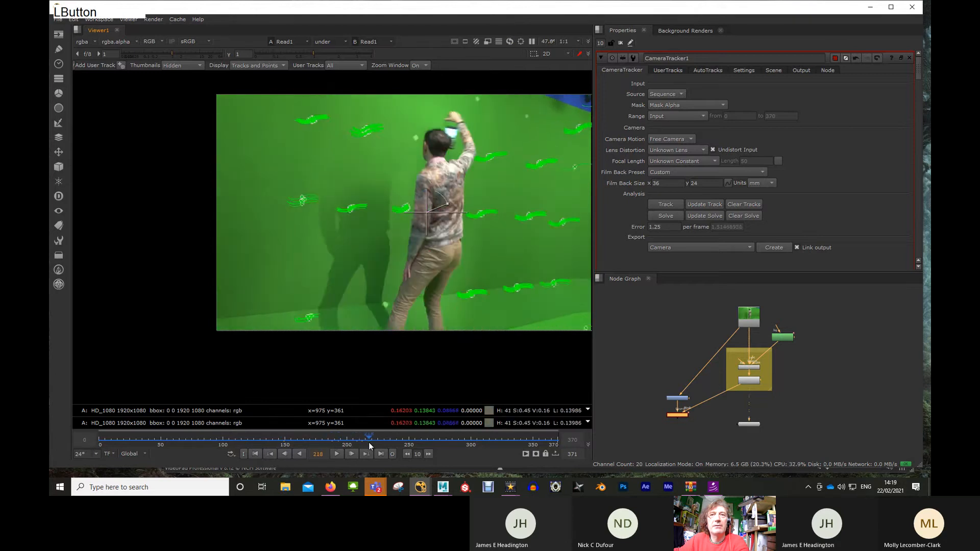
{"action": "left_click", "coordinate": [334, 443]}
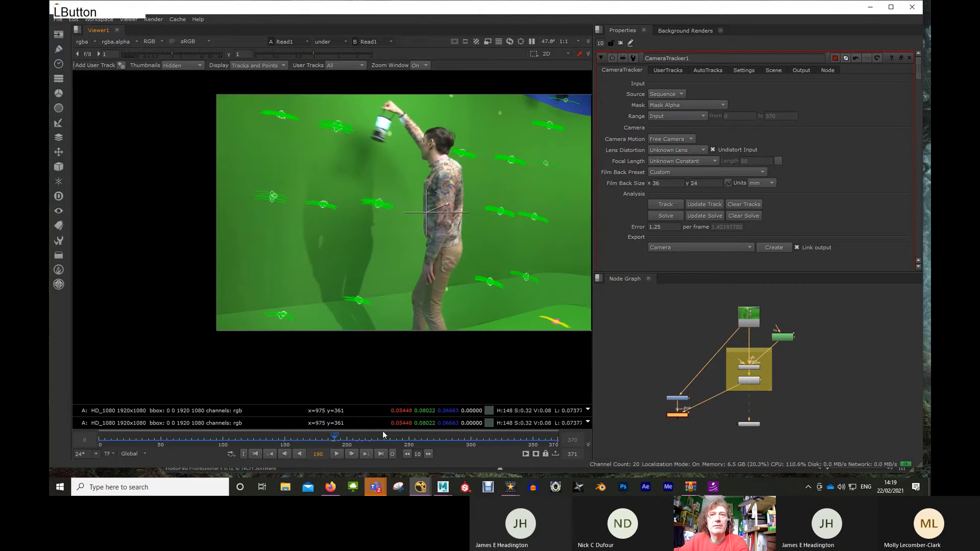
{"action": "middle_click_drag", "start_coordinate": [418, 376], "coordinate": [335, 389]}
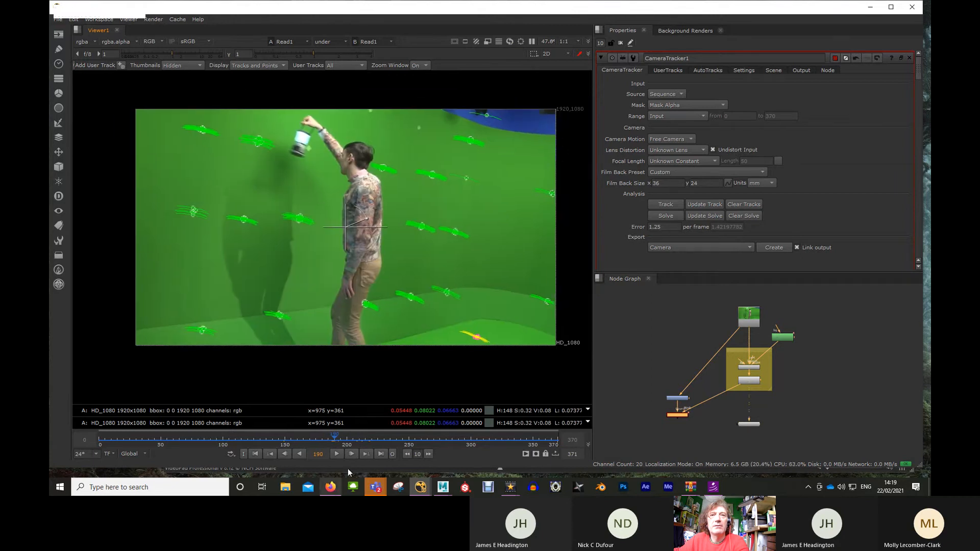
{"action": "left_click_drag", "start_coordinate": [348, 442], "coordinate": [510, 438]}
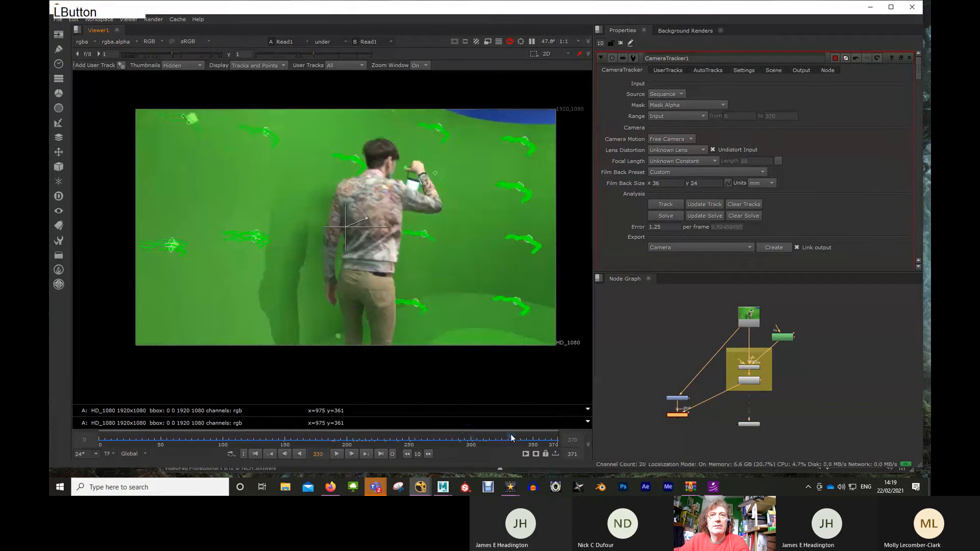
{"action": "left_click", "coordinate": [545, 439]}
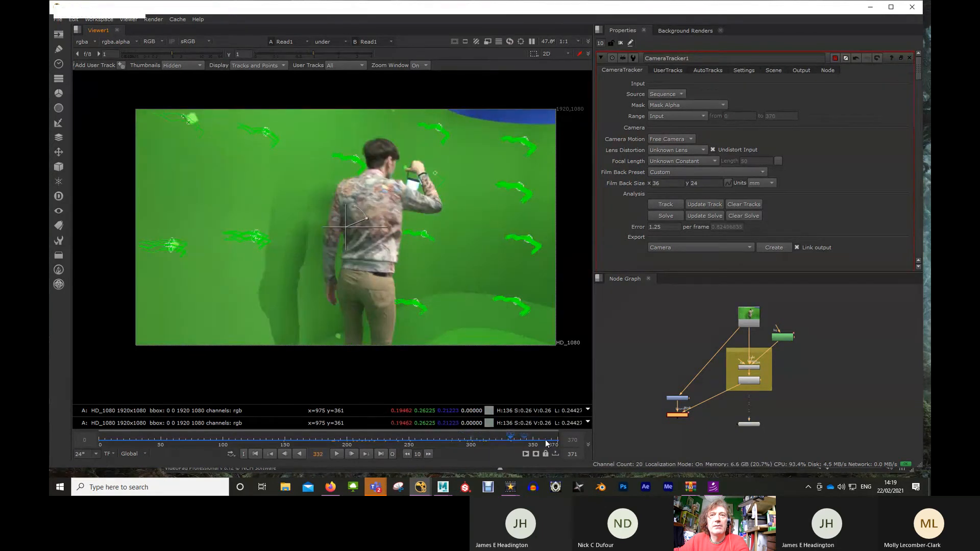
{"action": "left_click_drag", "start_coordinate": [206, 440], "coordinate": [292, 442]}
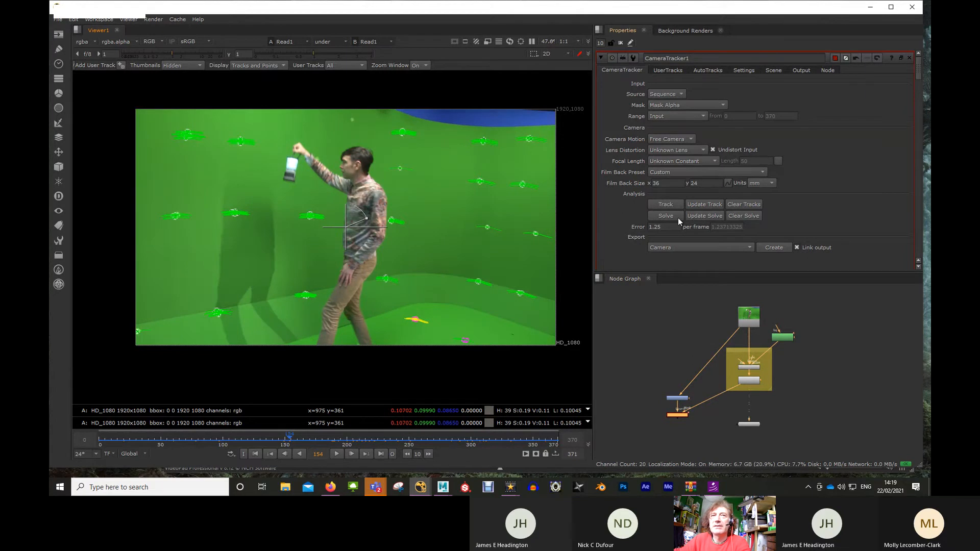
Step: Update the camera solve in CameraTracker1 and deselect the nodes in the node graph
{"action": "left_click", "coordinate": [700, 216]}
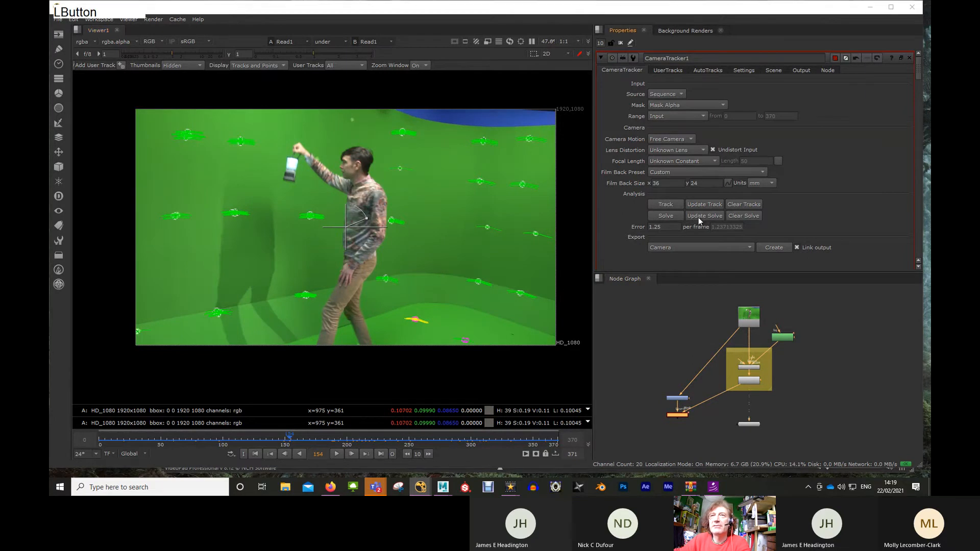
{"action": "left_click", "coordinate": [481, 273]}
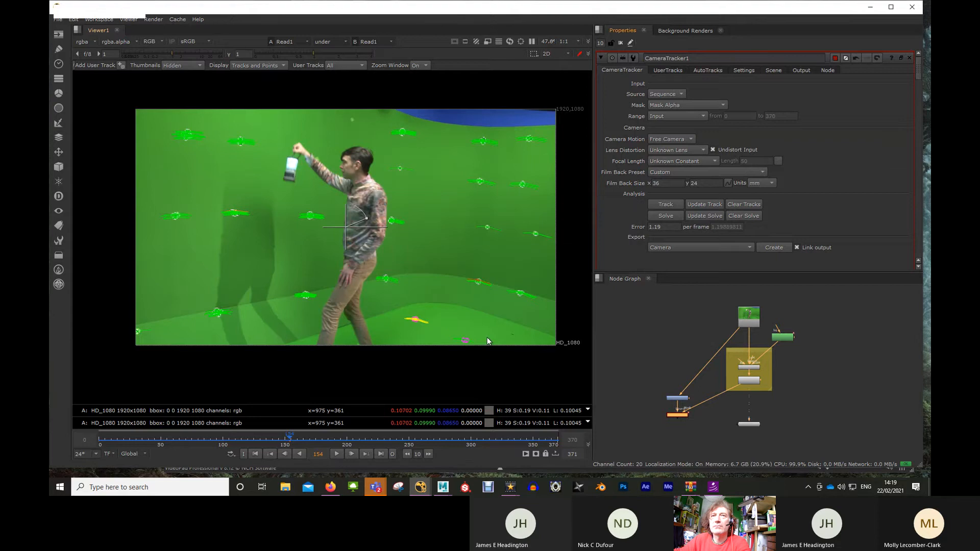
{"action": "left_click", "coordinate": [625, 326]}
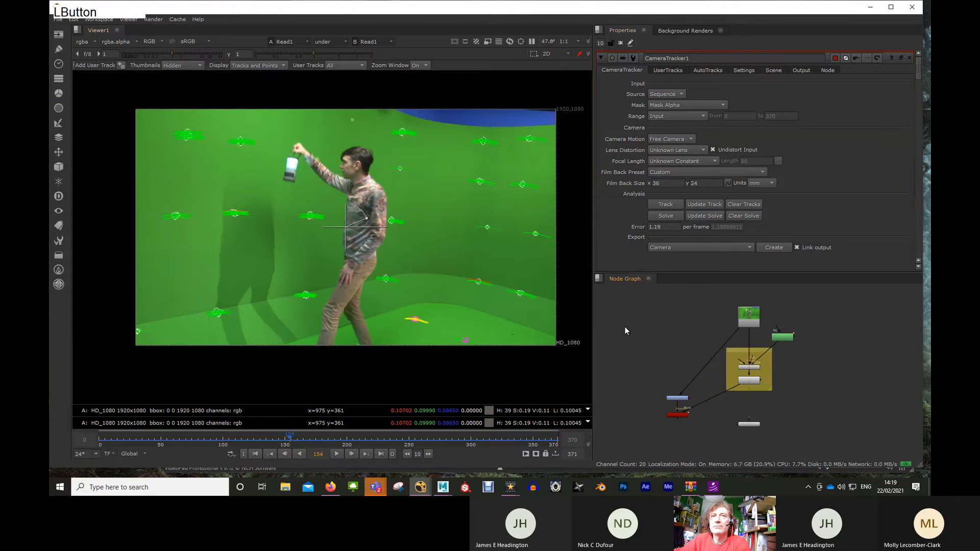
Step: Delete the unsolved and rejected auto-tracks, and check the remaining tracks at frames 207 and 6
{"action": "left_click", "coordinate": [101, 442]}
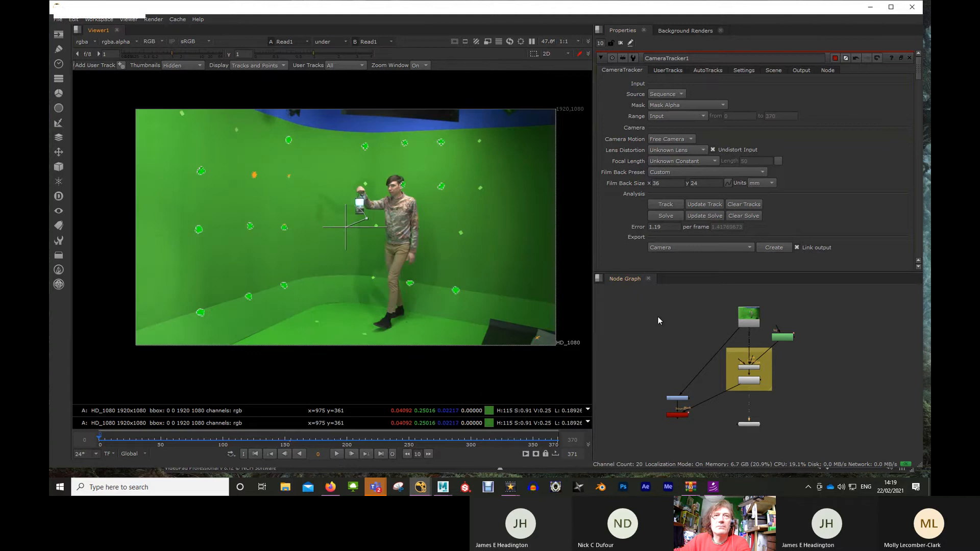
{"action": "left_click", "coordinate": [705, 70]}
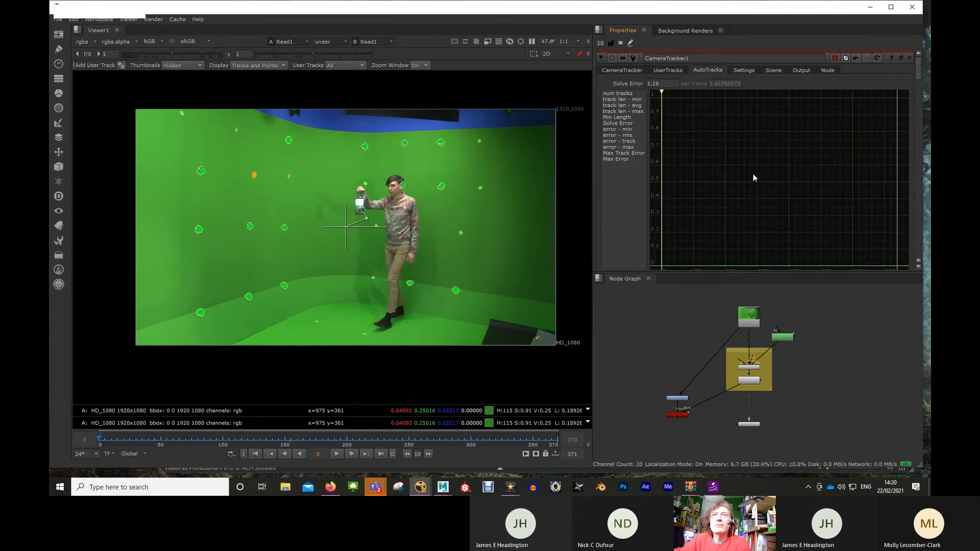
{"action": "scroll", "coordinate": [746, 183], "scroll_direction": "down", "scroll_amount": 3}
{"action": "left_click", "coordinate": [655, 225]}
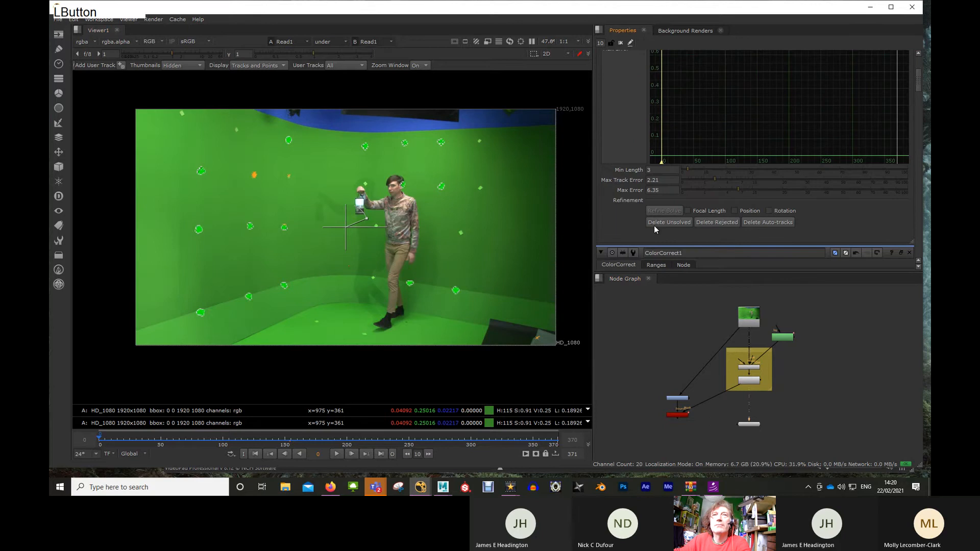
{"action": "left_click", "coordinate": [538, 250]}
{"action": "left_click", "coordinate": [709, 221]}
{"action": "left_click", "coordinate": [538, 252]}
{"action": "left_click_drag", "start_coordinate": [232, 443], "coordinate": [356, 442]}
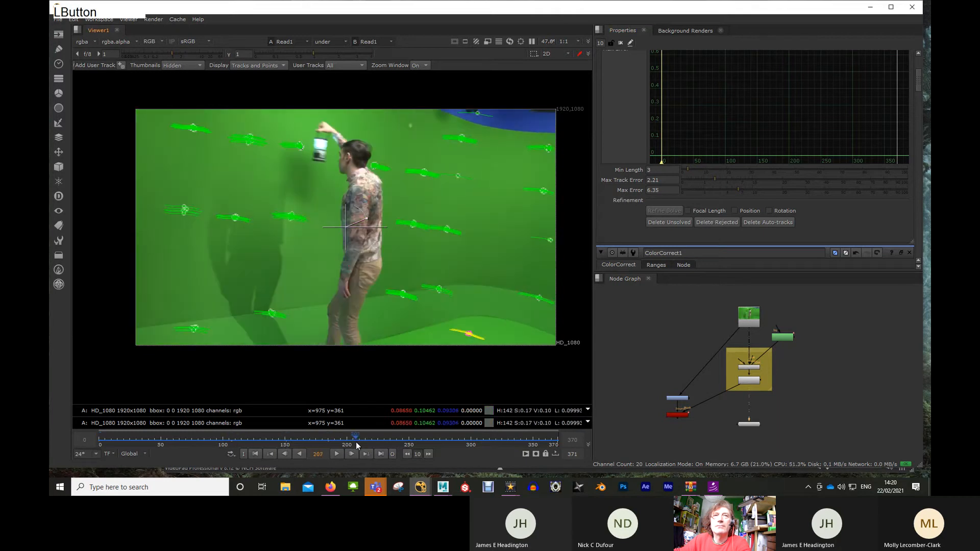
{"action": "left_click", "coordinate": [107, 440]}
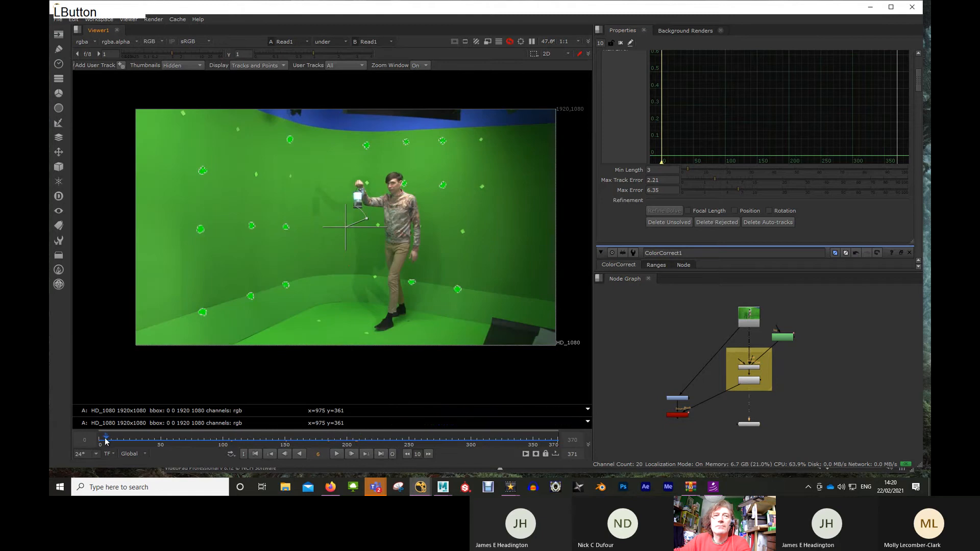
Step: Return to the main CameraTracker settings, and move Viewer1 slightly right and CameraTracker1 slightly farther below ColorCorrect1
{"action": "middle_click_drag", "start_coordinate": [679, 428], "coordinate": [676, 400]}
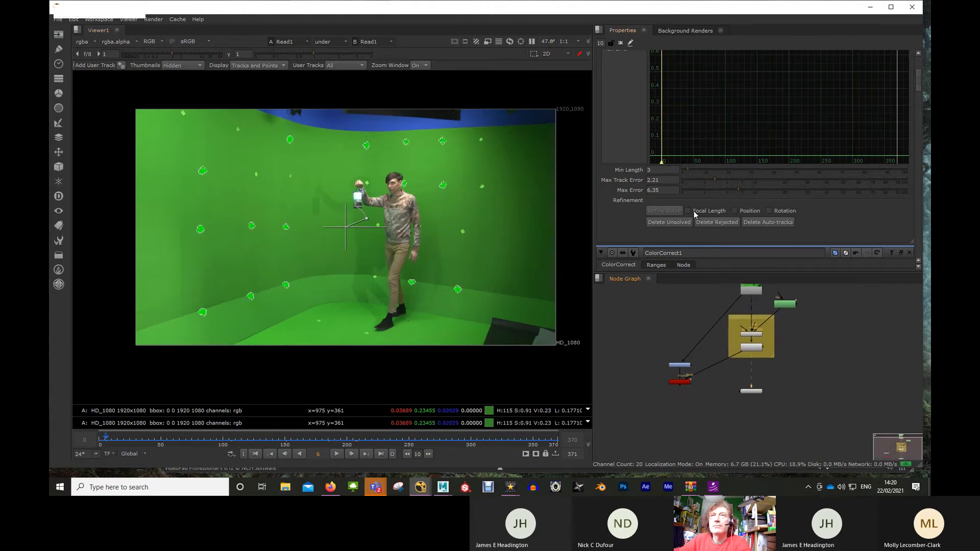
{"action": "scroll", "coordinate": [687, 194], "scroll_direction": "up", "scroll_amount": 5}
{"action": "left_click", "coordinate": [618, 70]}
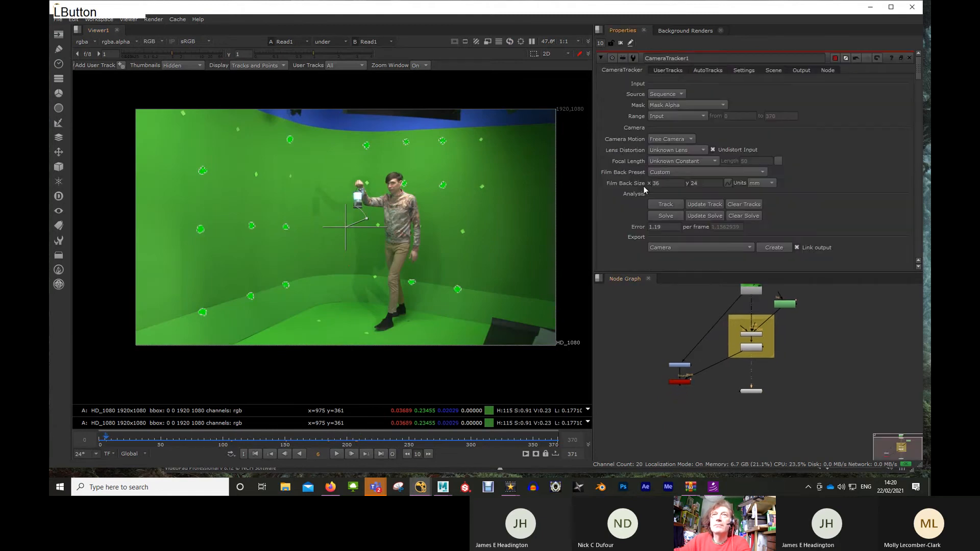
{"action": "left_click", "coordinate": [677, 382]}
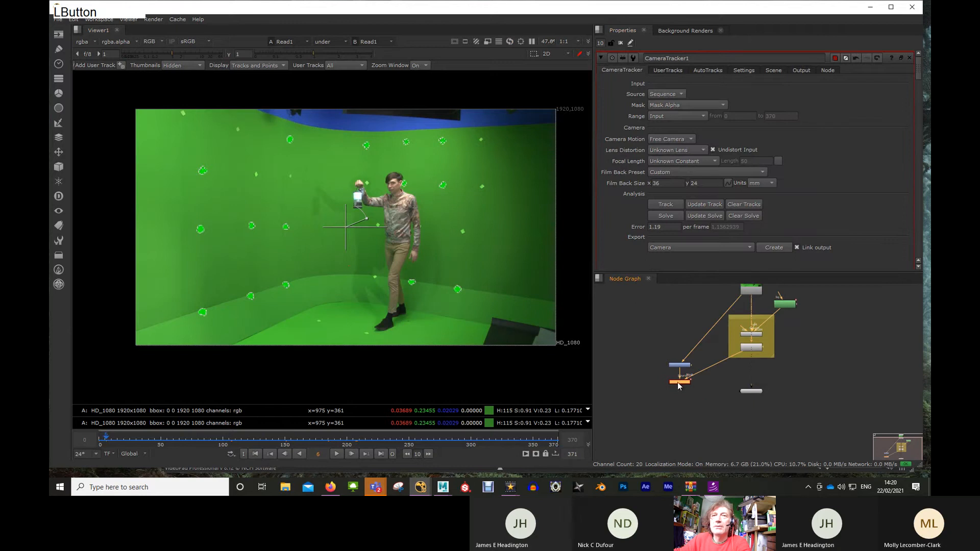
{"action": "left_click_drag", "start_coordinate": [749, 391], "coordinate": [761, 391]}
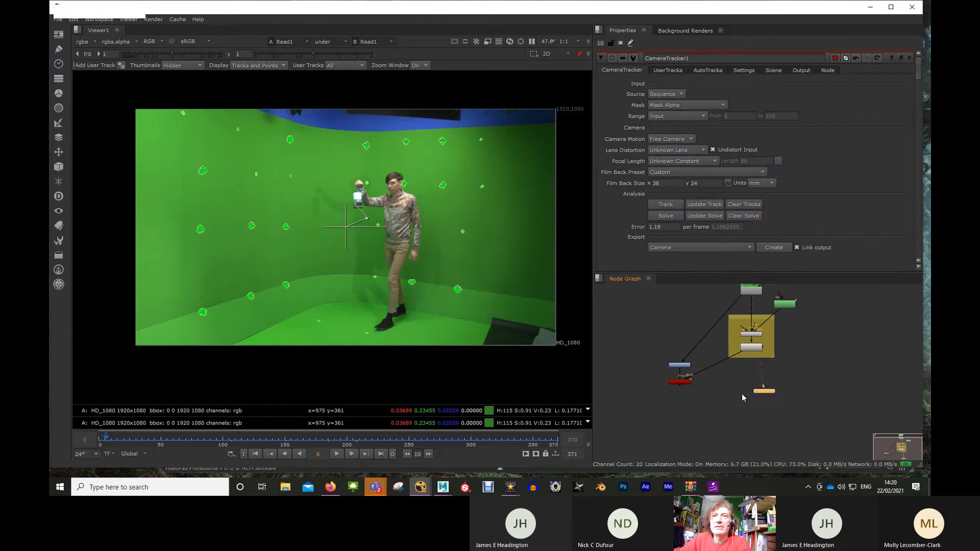
{"action": "left_click_drag", "start_coordinate": [678, 382], "coordinate": [678, 390]}
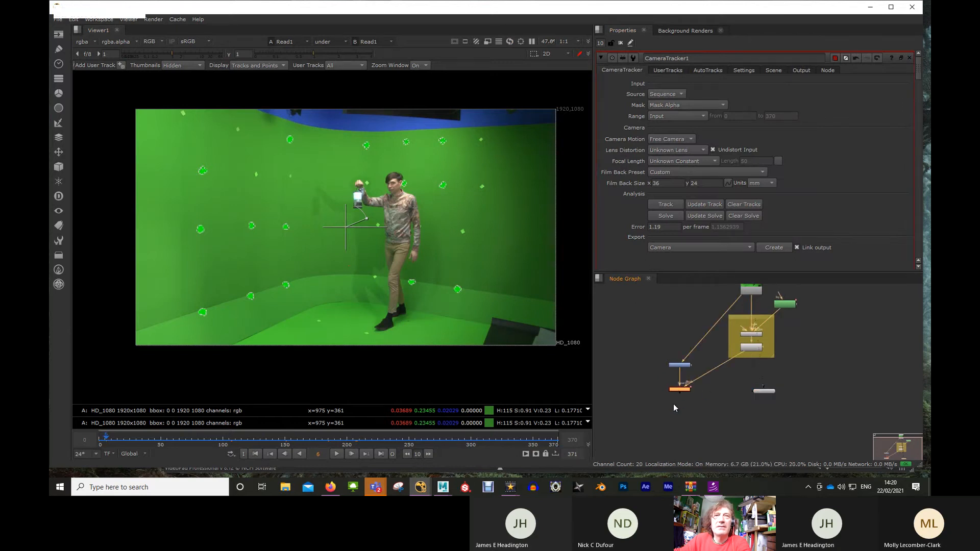
{"action": "scroll", "coordinate": [670, 418], "scroll_direction": "up", "scroll_amount": 3}
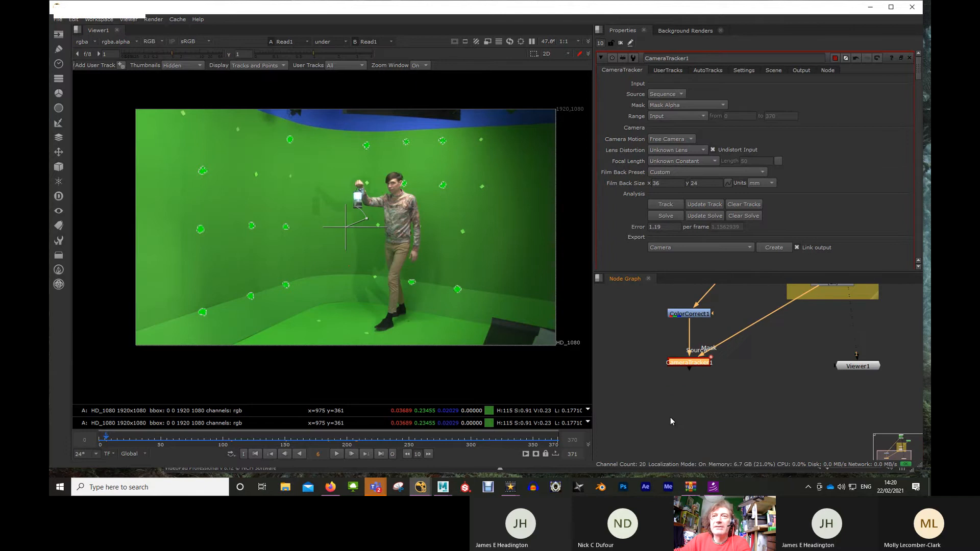
{"action": "middle_click_drag", "start_coordinate": [678, 417], "coordinate": [681, 392]}
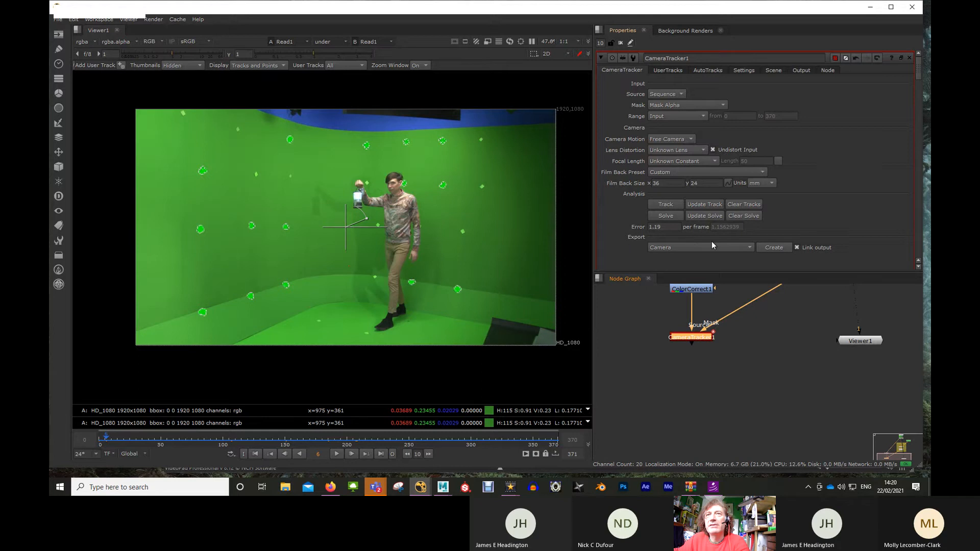
Step: Export the solved camera from CameraTracker1 as a Scene+ node setup with linked output
{"action": "left_click", "coordinate": [676, 248]}
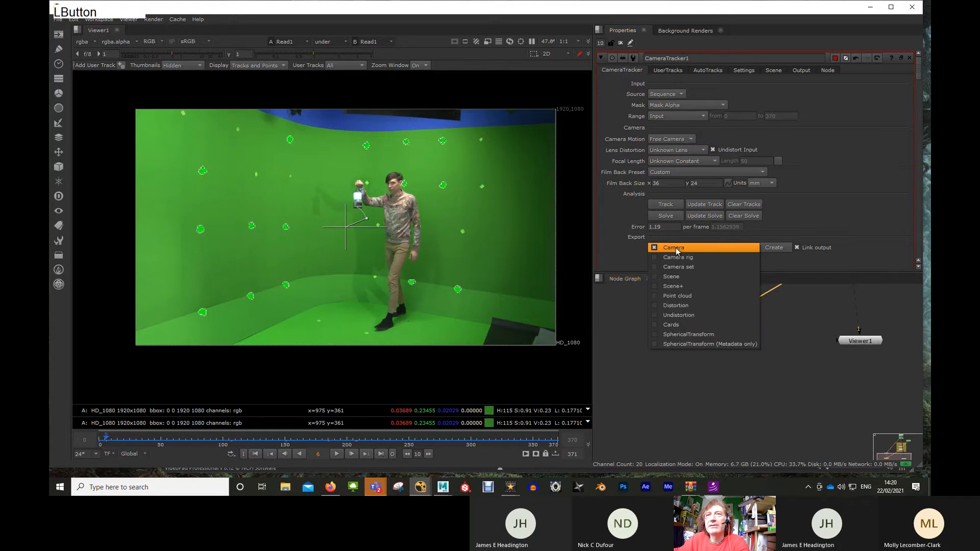
{"action": "left_click", "coordinate": [689, 286]}
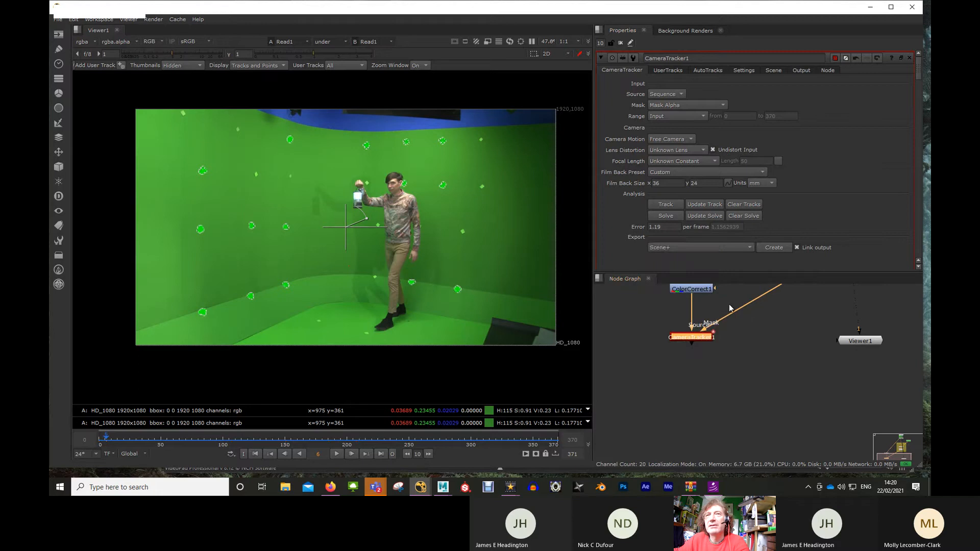
{"action": "left_click", "coordinate": [773, 248]}
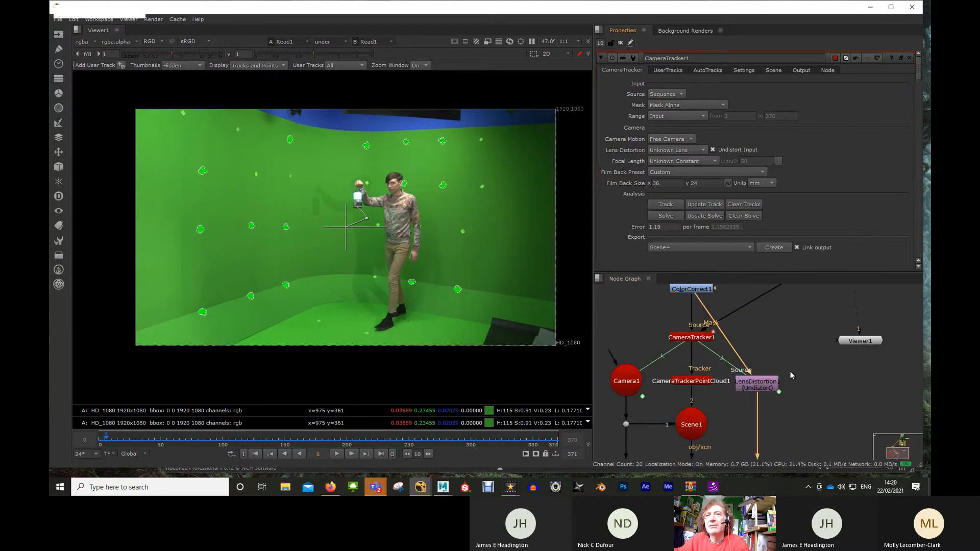
{"action": "middle_click_drag", "start_coordinate": [811, 400], "coordinate": [819, 365]}
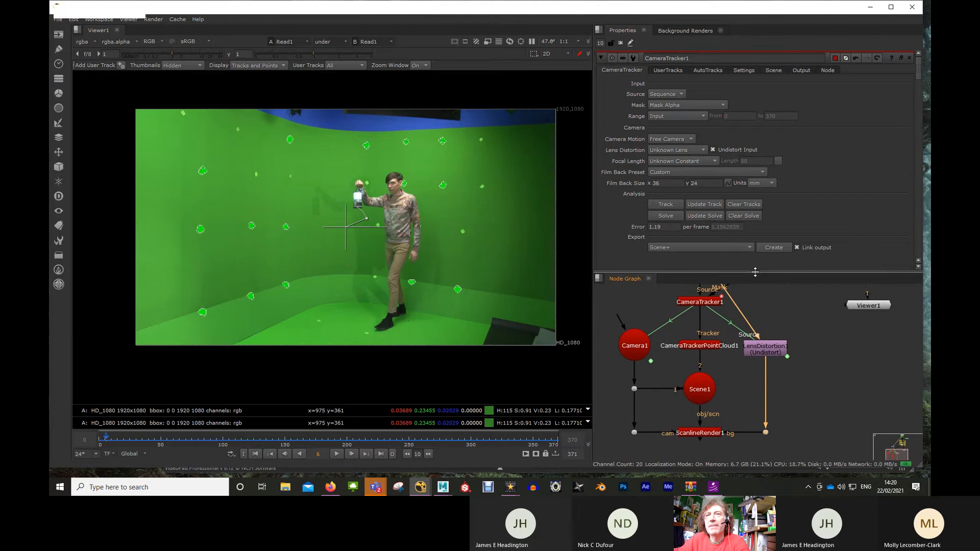
Step: Enlarge the node graph area, open Scene1's properties and display Scene1 in the viewer
{"action": "left_click_drag", "start_coordinate": [756, 272], "coordinate": [755, 216]}
{"action": "middle_click_drag", "start_coordinate": [796, 252], "coordinate": [819, 296]}
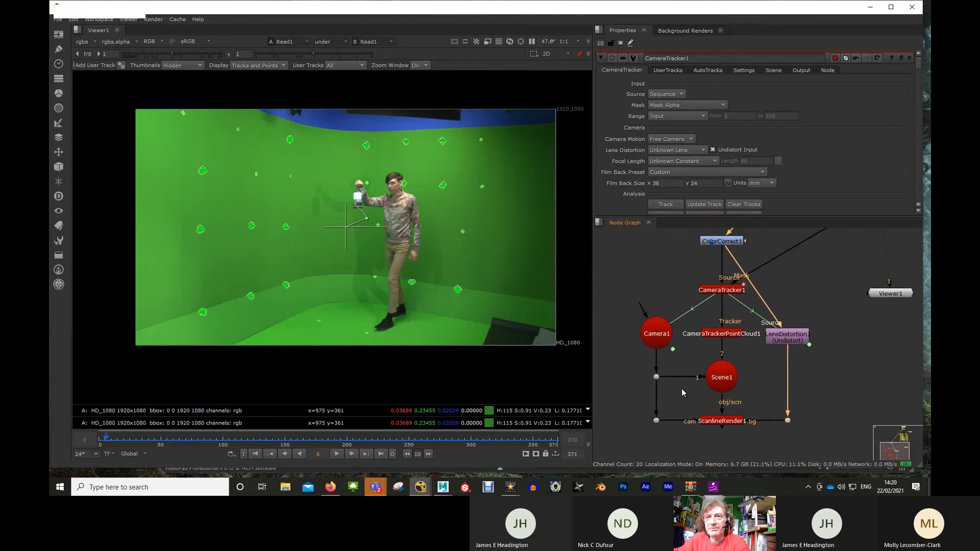
{"action": "scroll", "coordinate": [773, 360], "scroll_direction": "down", "scroll_amount": 1}
{"action": "scroll", "coordinate": [756, 373], "scroll_direction": "up", "scroll_amount": 1}
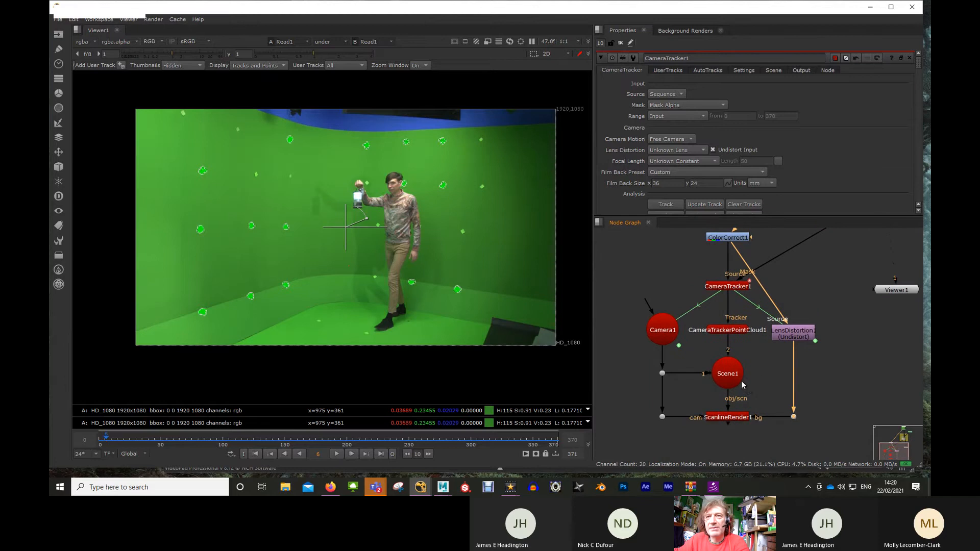
{"action": "left_click", "coordinate": [735, 382]}
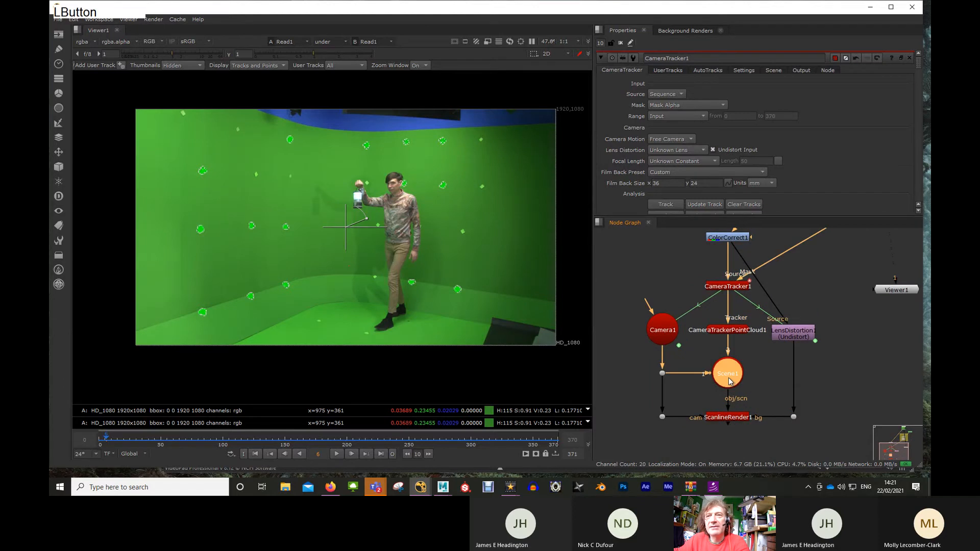
{"action": "scroll", "coordinate": [738, 386], "scroll_direction": "up", "scroll_amount": 1}
{"action": "double_click", "coordinate": [729, 369]}
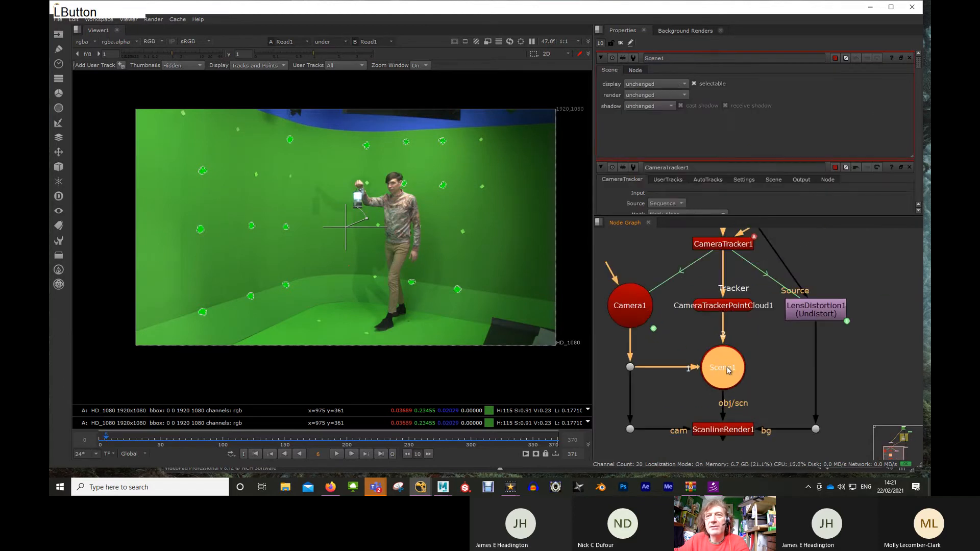
{"action": "key", "text": "1"}
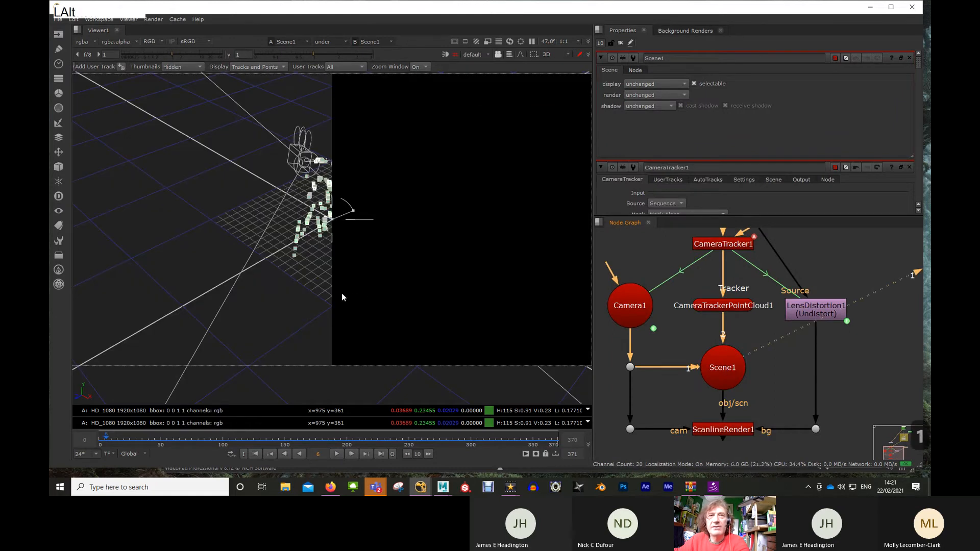
Step: Examine the solved point cloud and Camera1 in 3D against the grid, from the side and from above
{"action": "left_click_drag", "start_coordinate": [339, 292], "coordinate": [666, 244], "text": "alt"}
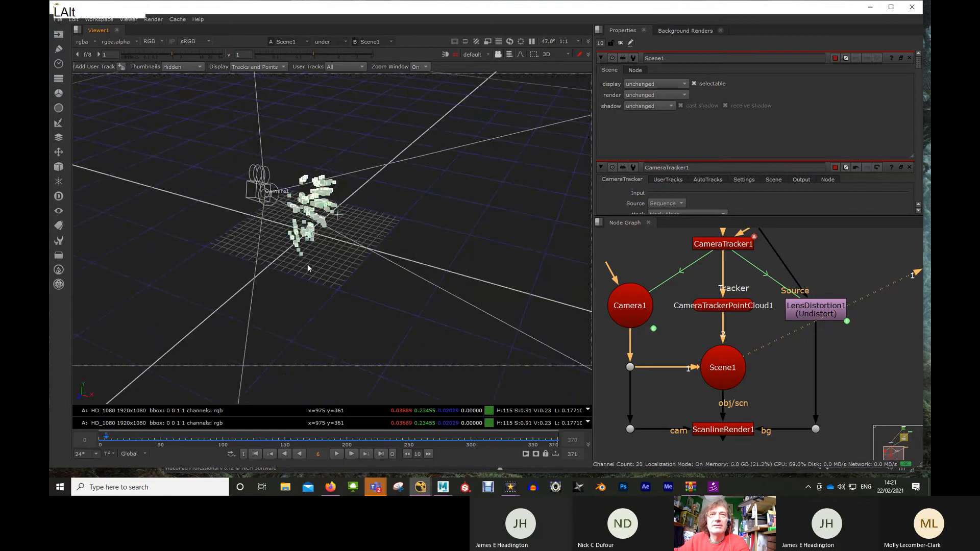
{"action": "right_click_drag", "start_coordinate": [307, 264], "coordinate": [441, 375], "text": "alt"}
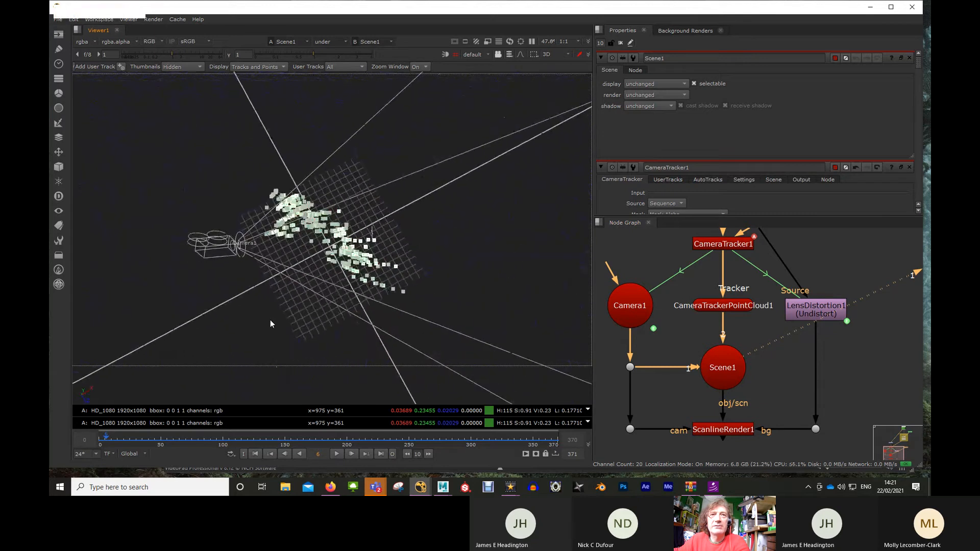
{"action": "right_click_drag", "start_coordinate": [243, 338], "coordinate": [430, 257], "text": "alt"}
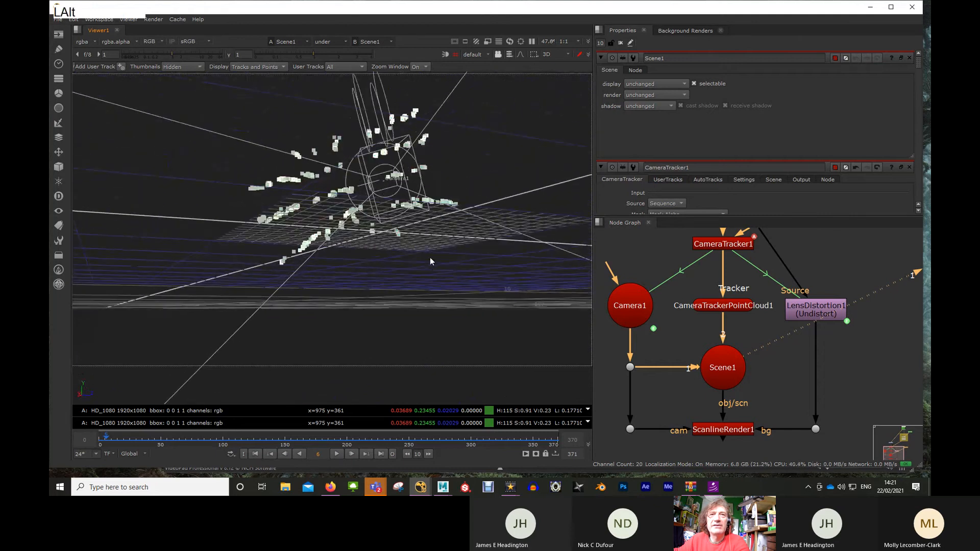
{"action": "left_click_drag", "start_coordinate": [424, 271], "coordinate": [415, 274], "text": "alt"}
{"action": "mouse_move", "coordinate": [415, 274]}
{"action": "right_mouse_down", "text": "alt"}
{"action": "mouse_move", "coordinate": [402, 282]}
{"action": "mouse_move", "coordinate": [417, 271]}
{"action": "mouse_move", "coordinate": [411, 278]}
{"action": "right_mouse_up", "text": "alt"}
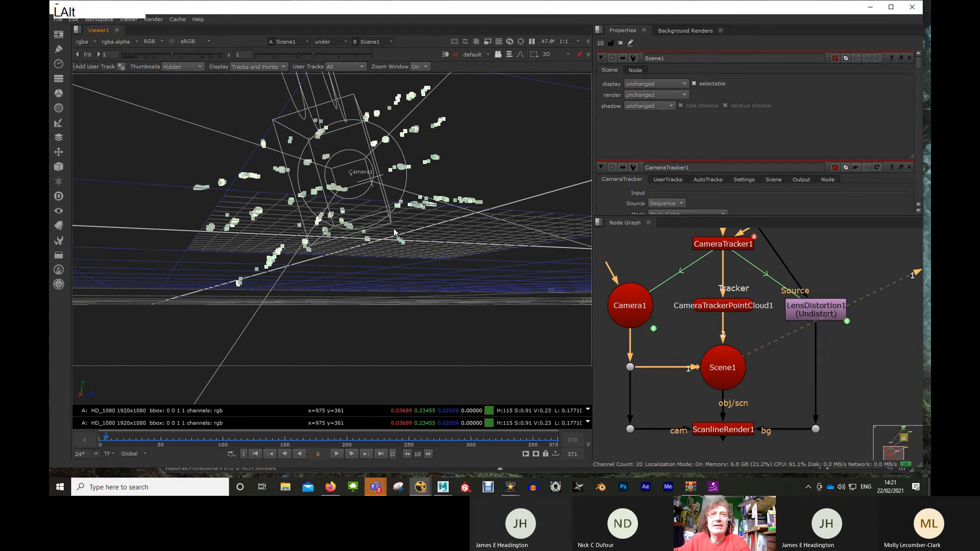
{"action": "right_click_drag", "start_coordinate": [394, 231], "coordinate": [171, 289], "text": "alt"}
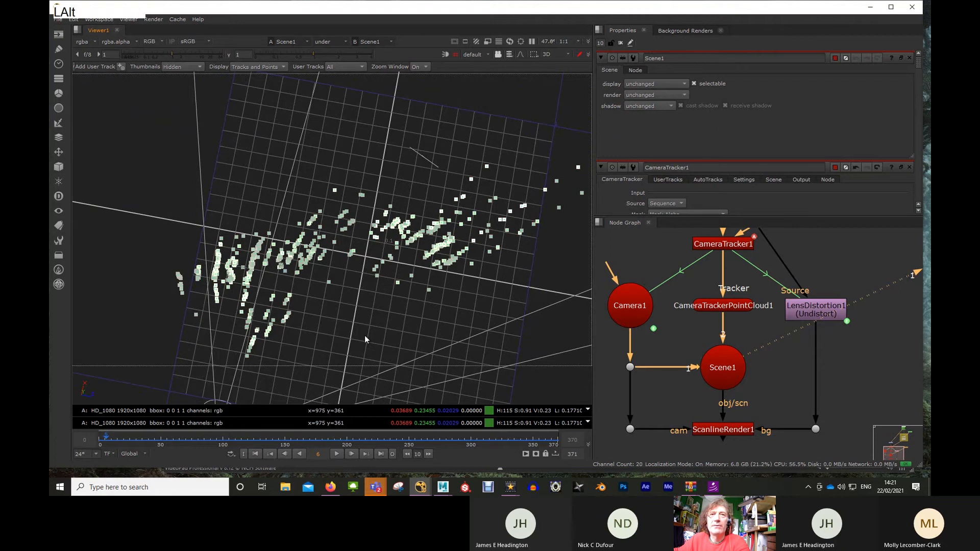
{"action": "right_click_drag", "start_coordinate": [365, 335], "coordinate": [360, 312], "text": "alt"}
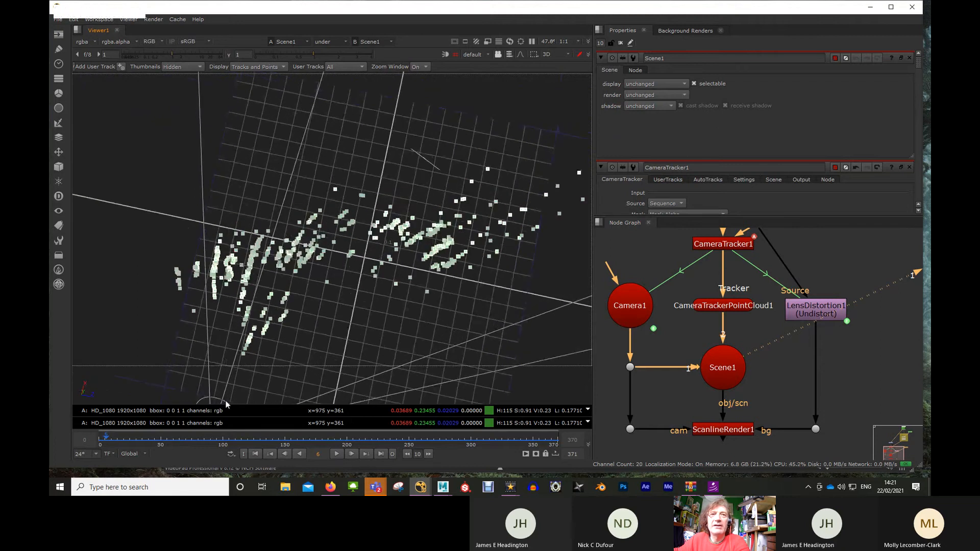
{"action": "middle_click_drag", "start_coordinate": [305, 359], "coordinate": [319, 366], "text": "alt"}
{"action": "left_click_drag", "start_coordinate": [320, 366], "coordinate": [315, 321], "text": "alt"}
{"action": "right_click_drag", "start_coordinate": [315, 320], "coordinate": [323, 295], "text": "alt"}
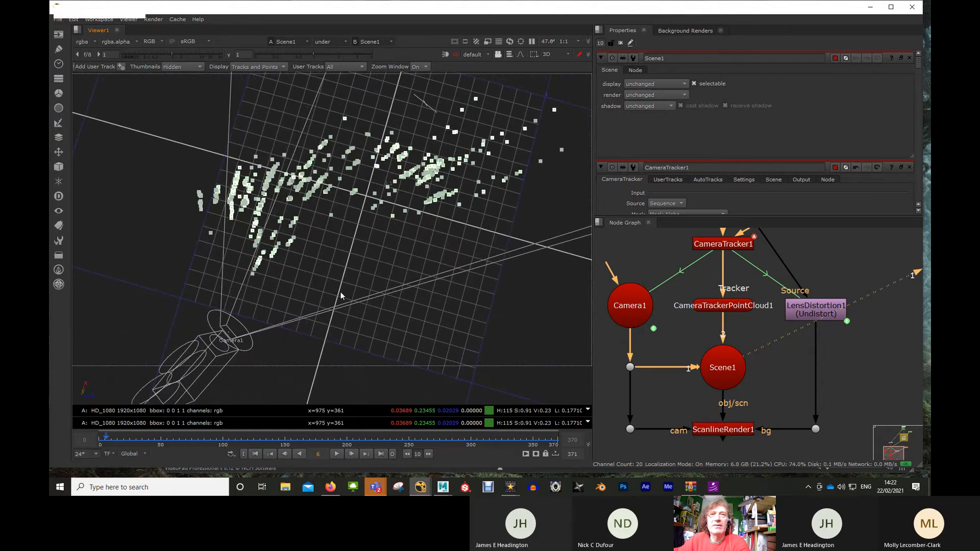
Step: Compare the point cloud and Camera1 with the ground plane at a low angle, then inspect the scene at frame 5
{"action": "key", "text": "alt"}
{"action": "right_click_drag", "start_coordinate": [312, 290], "coordinate": [284, 236], "text": "alt"}
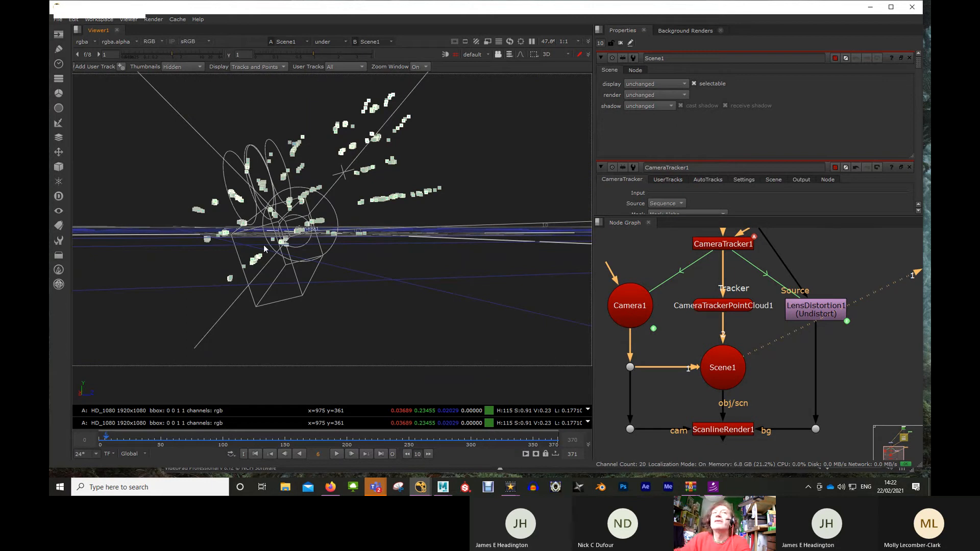
{"action": "middle_click_drag", "start_coordinate": [345, 247], "coordinate": [348, 258], "text": "alt"}
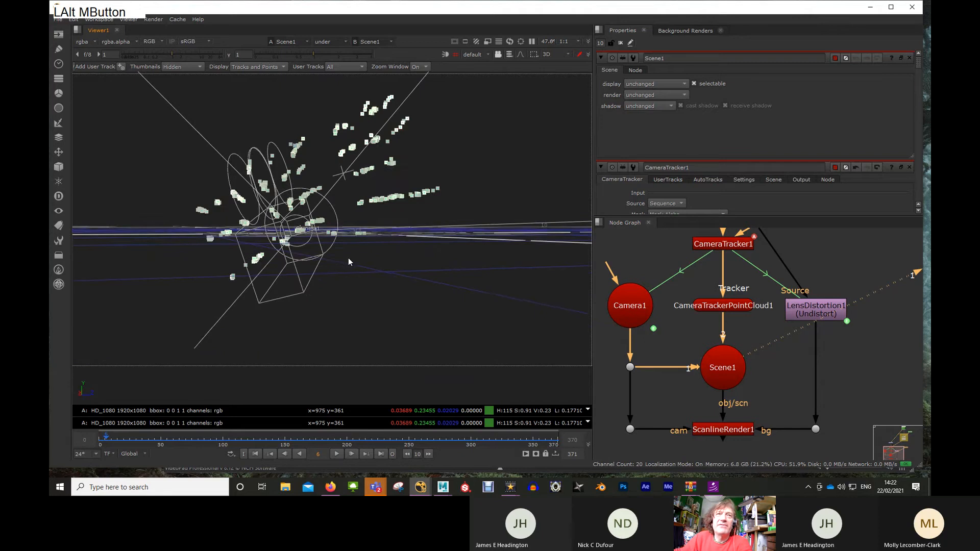
{"action": "right_click_drag", "start_coordinate": [348, 258], "coordinate": [364, 231], "text": "alt"}
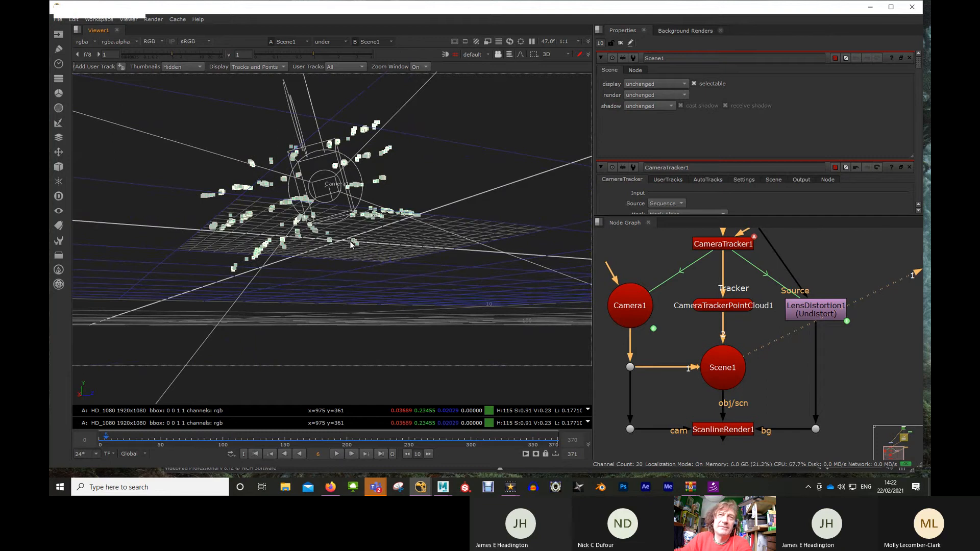
{"action": "middle_click_drag", "start_coordinate": [351, 250], "coordinate": [356, 259], "text": "alt"}
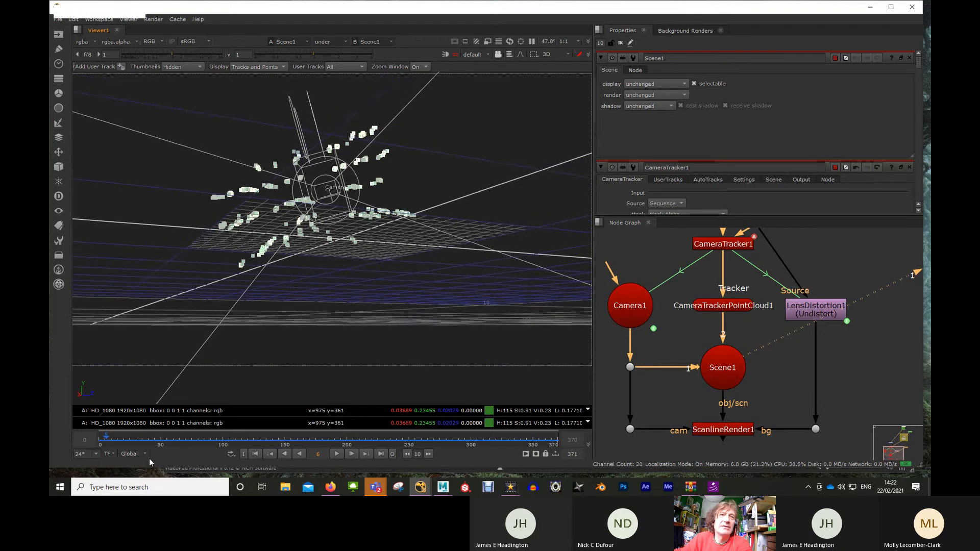
{"action": "left_click", "coordinate": [106, 441]}
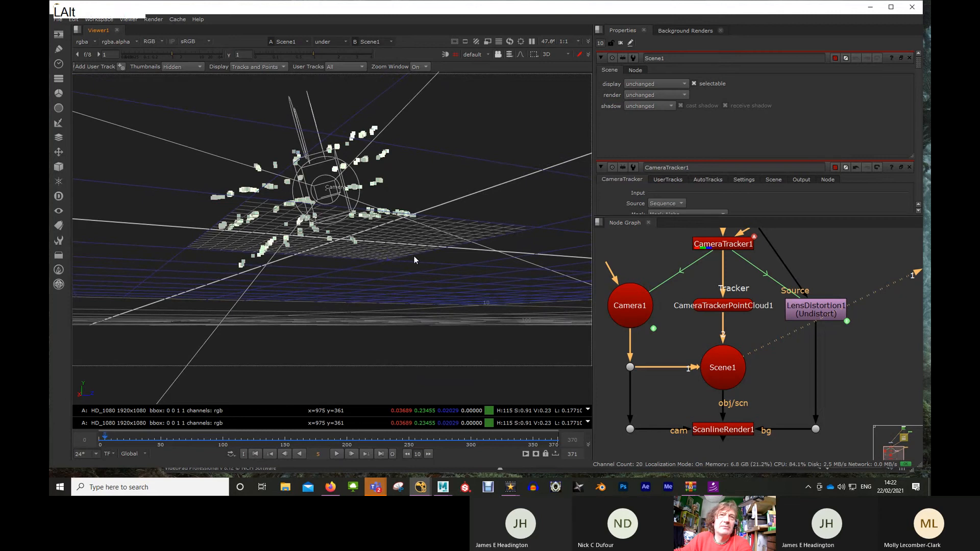
{"action": "right_click_drag", "start_coordinate": [414, 256], "coordinate": [403, 312], "text": "alt"}
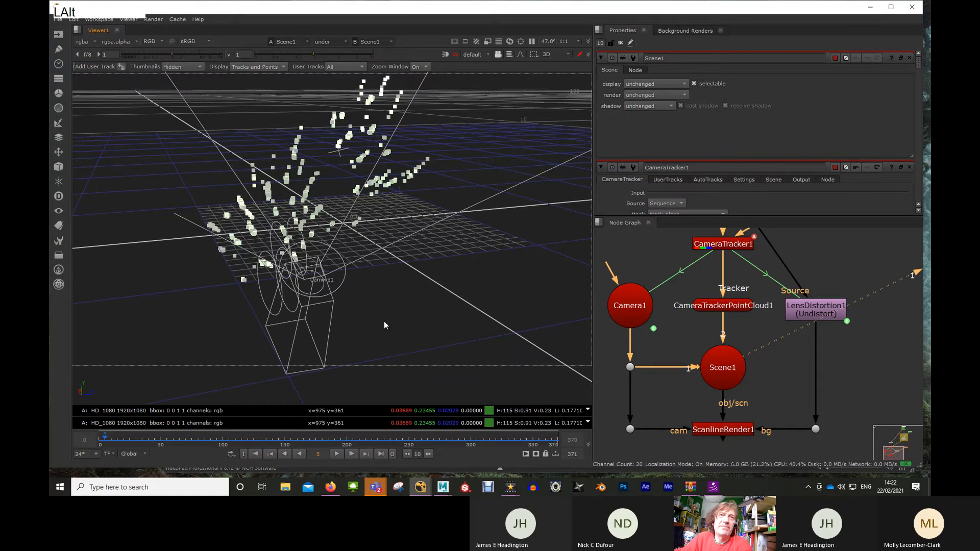
{"action": "right_click_drag", "start_coordinate": [384, 321], "coordinate": [380, 321], "text": "alt"}
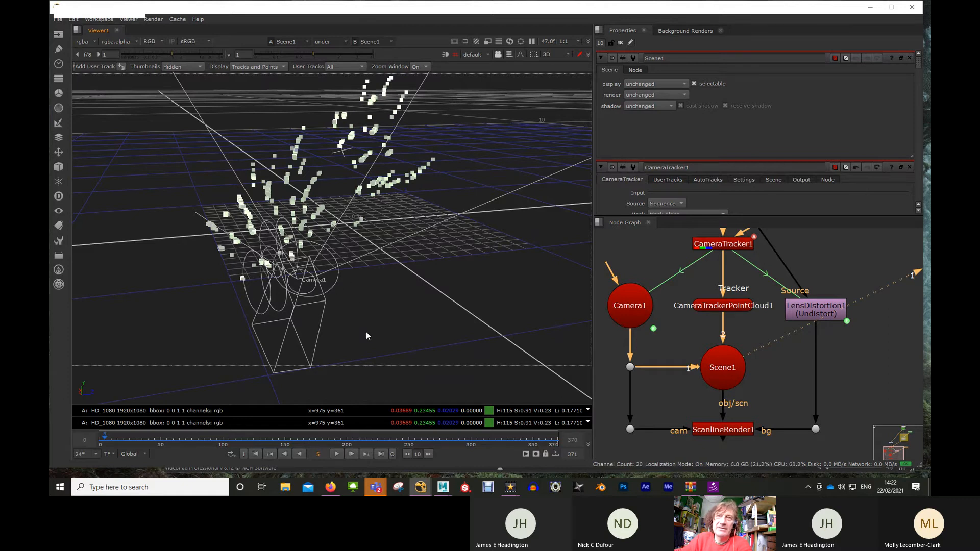
{"action": "left_click_drag", "start_coordinate": [357, 324], "coordinate": [367, 321], "text": "alt"}
{"action": "mouse_move", "coordinate": [366, 321]}
{"action": "right_mouse_down", "text": "alt"}
{"action": "mouse_move", "coordinate": [352, 317]}
{"action": "mouse_move", "coordinate": [359, 312]}
{"action": "mouse_move", "coordinate": [360, 323]}
{"action": "right_mouse_up", "text": "alt"}
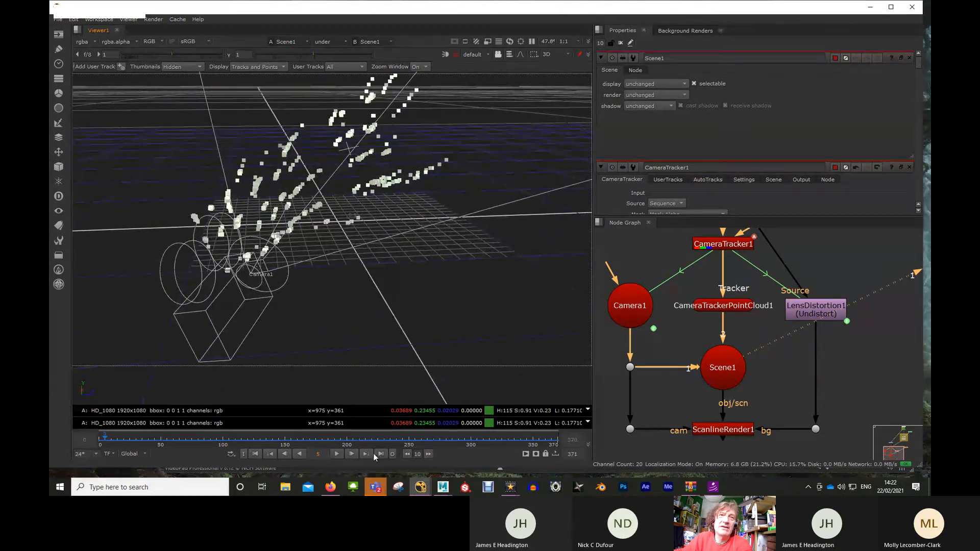
Step: Play the solved camera move in the 3D scene, scrub through the early frames and return to frame 2
{"action": "left_click", "coordinate": [336, 454]}
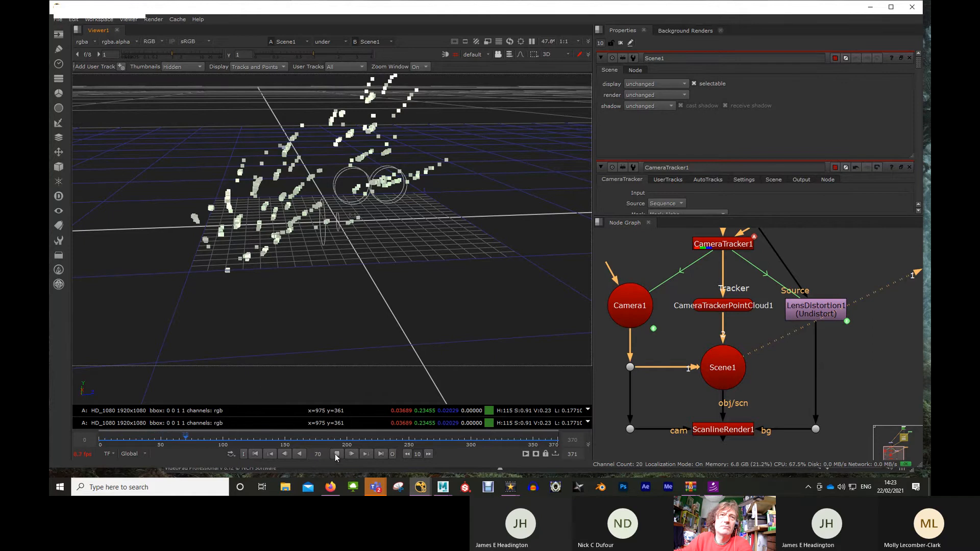
{"action": "left_click", "coordinate": [184, 437]}
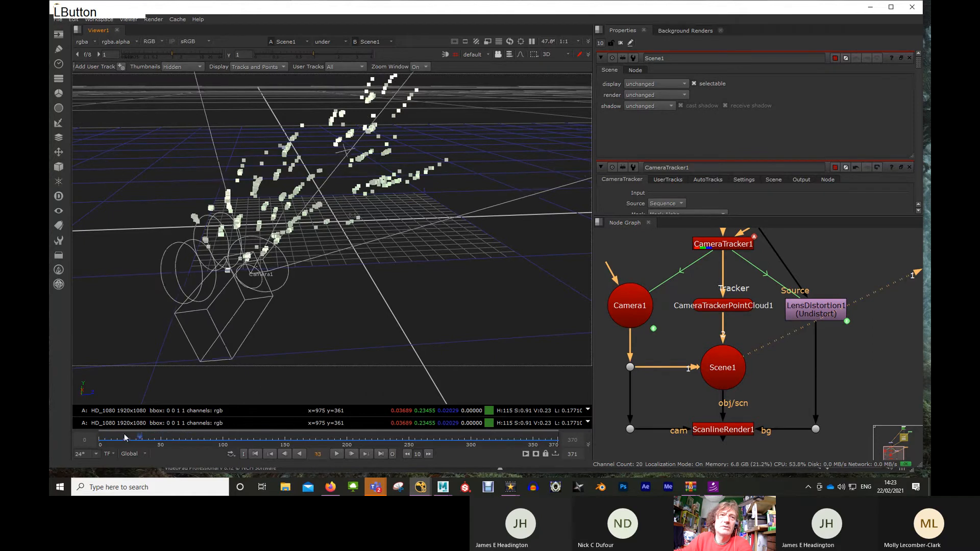
{"action": "left_click_drag", "start_coordinate": [220, 434], "coordinate": [99, 439]}
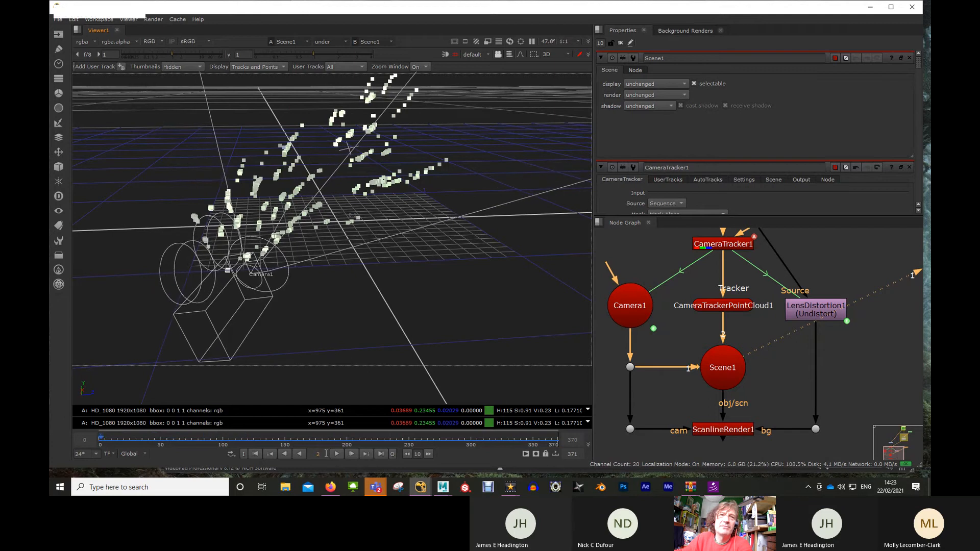
Step: Play the camera move from a ground-level view of the point cloud and scrub back past the first frame to -16
{"action": "middle_click_drag", "start_coordinate": [353, 325], "coordinate": [345, 320], "text": "alt"}
{"action": "right_click_drag", "start_coordinate": [344, 320], "coordinate": [318, 303], "text": "alt"}
{"action": "mouse_move", "coordinate": [318, 303]}
{"action": "middle_mouse_down", "text": "alt"}
{"action": "mouse_move", "coordinate": [371, 313]}
{"action": "mouse_move", "coordinate": [332, 314]}
{"action": "middle_mouse_up", "text": "alt"}
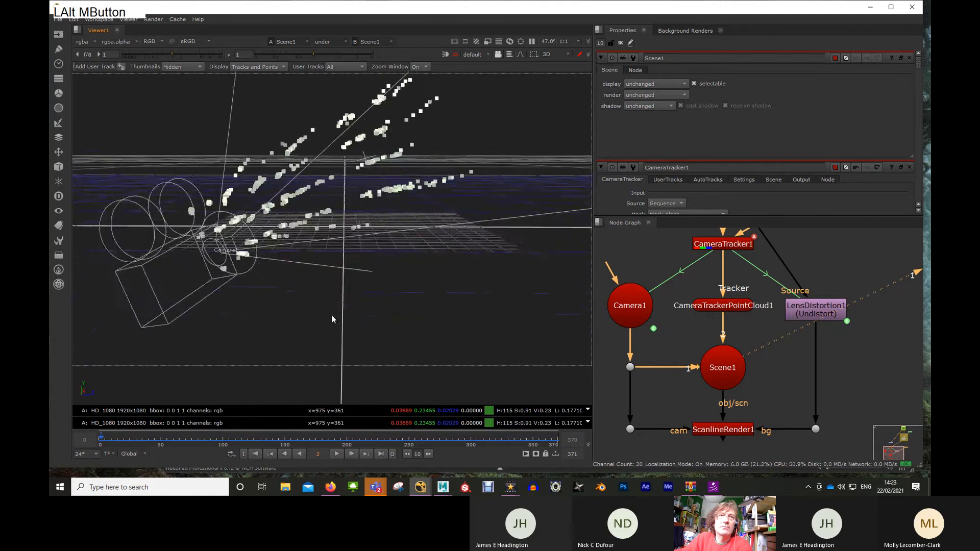
{"action": "left_click_drag", "start_coordinate": [332, 315], "coordinate": [399, 311], "text": "alt"}
{"action": "right_click_drag", "start_coordinate": [398, 311], "coordinate": [423, 286], "text": "alt"}
{"action": "left_click", "coordinate": [334, 454]}
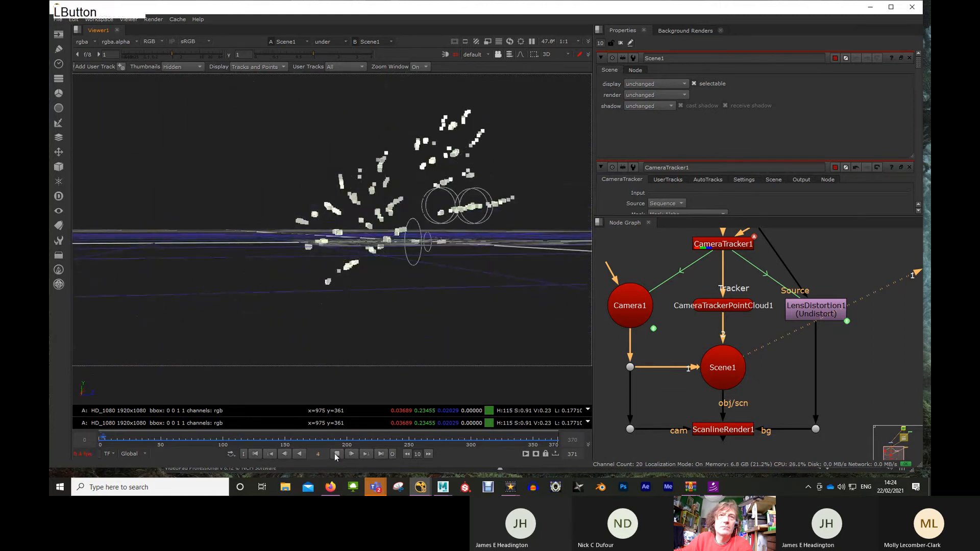
{"action": "left_click", "coordinate": [337, 453]}
{"action": "left_click_drag", "start_coordinate": [135, 443], "coordinate": [80, 444]}
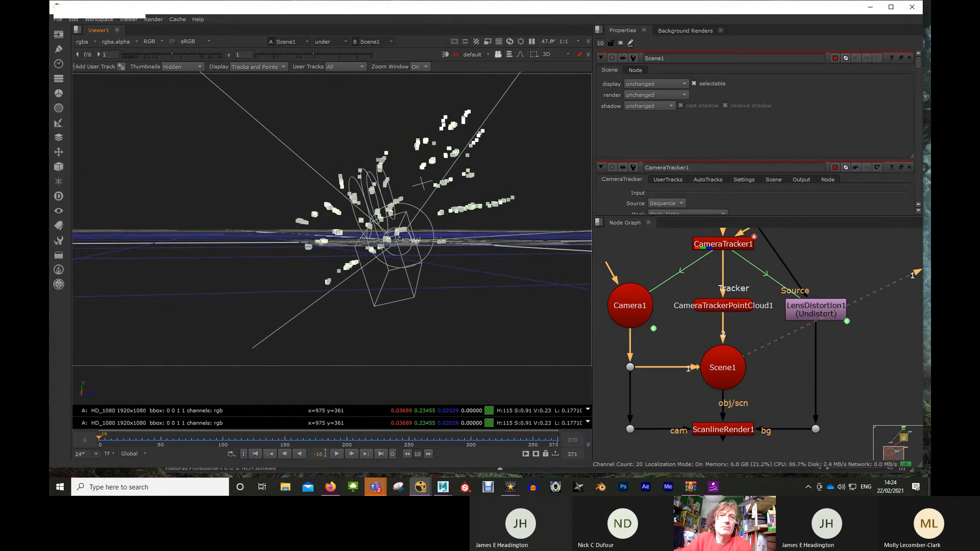
Step: Replay Camera1's movement through the shot, select CameraTracker1, and scrub from around frame 99 back to the start
{"action": "left_click", "coordinate": [339, 454]}
{"action": "left_click", "coordinate": [338, 453]}
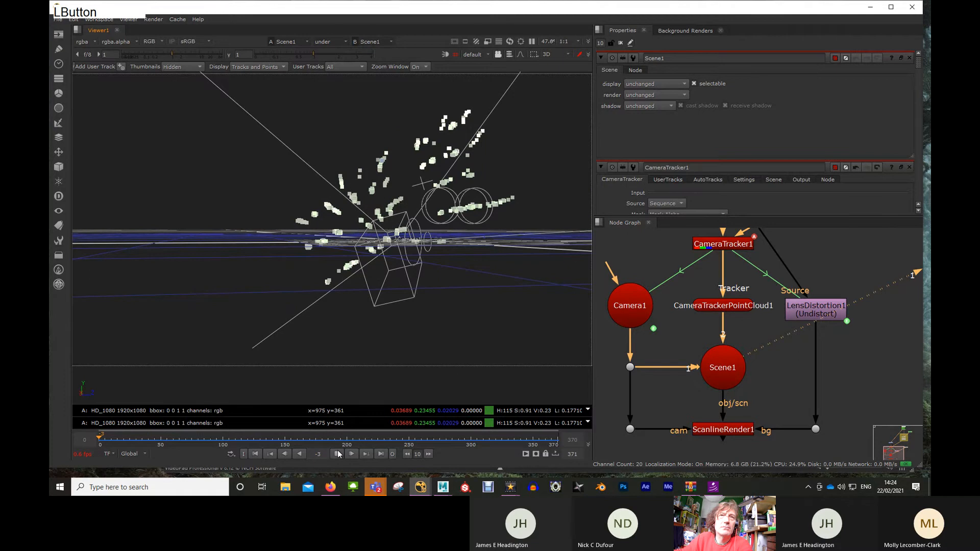
{"action": "left_click", "coordinate": [337, 453]}
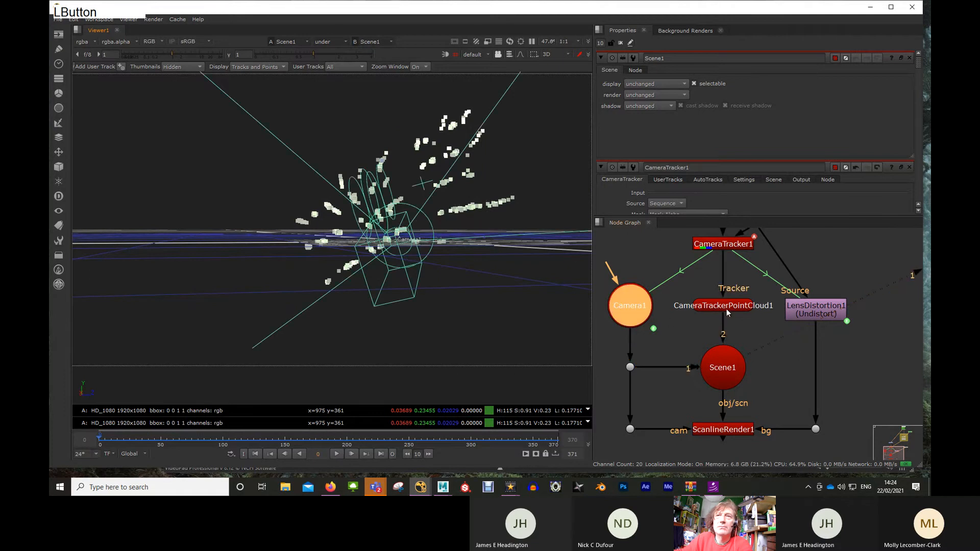
{"action": "left_click", "coordinate": [720, 244]}
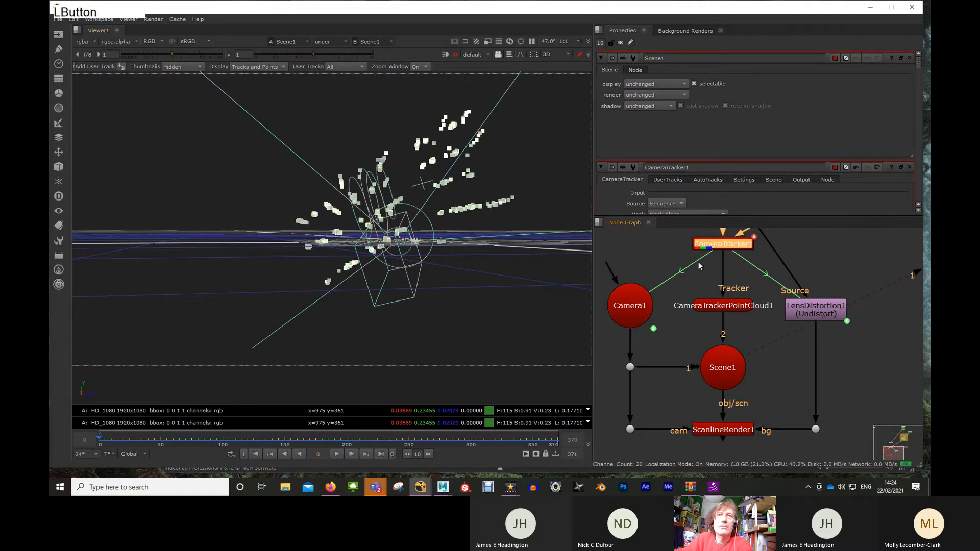
{"action": "left_click", "coordinate": [337, 453]}
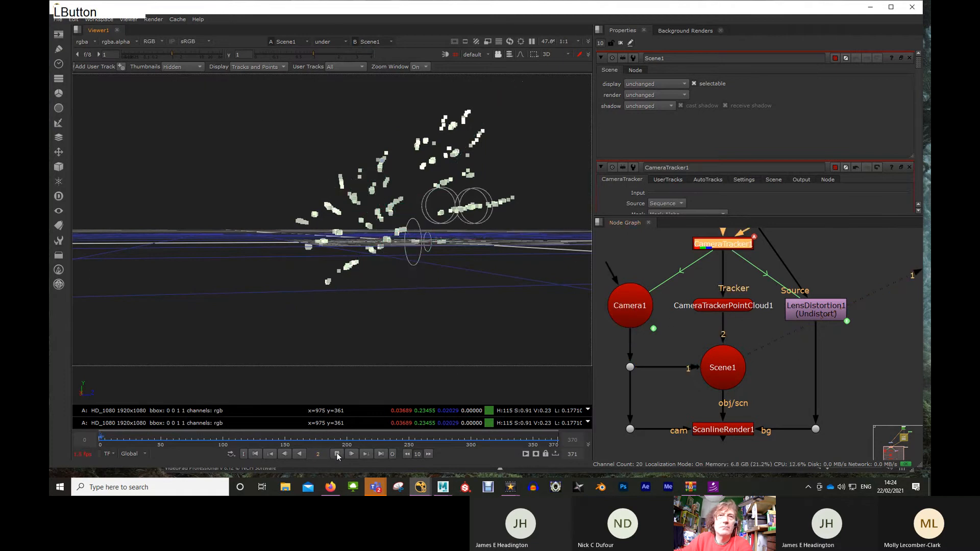
{"action": "left_click", "coordinate": [208, 445]}
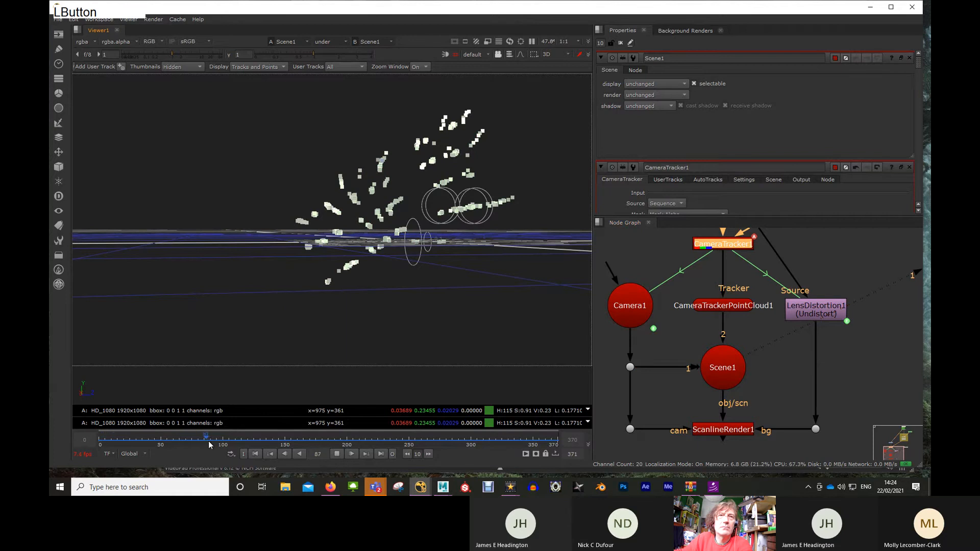
{"action": "left_click", "coordinate": [337, 453]}
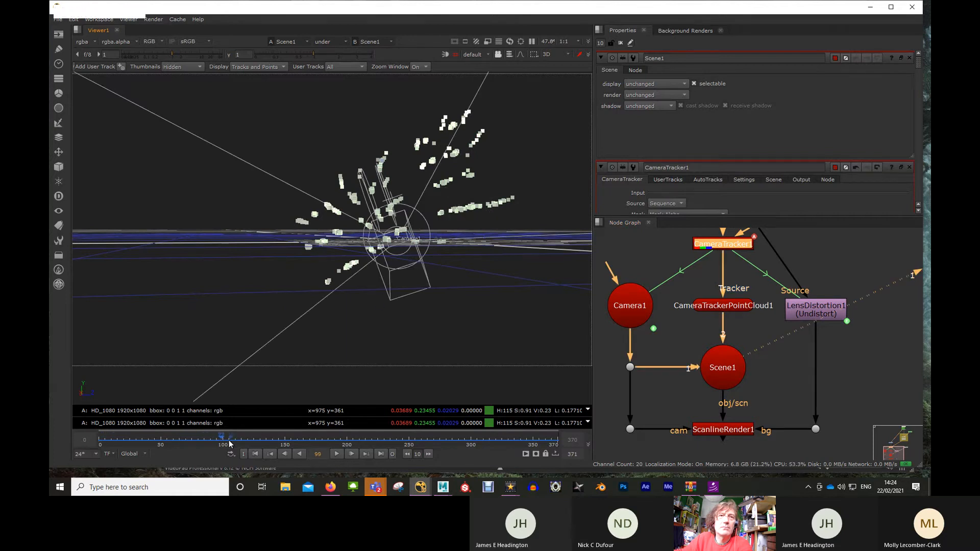
{"action": "left_click_drag", "start_coordinate": [231, 442], "coordinate": [99, 444]}
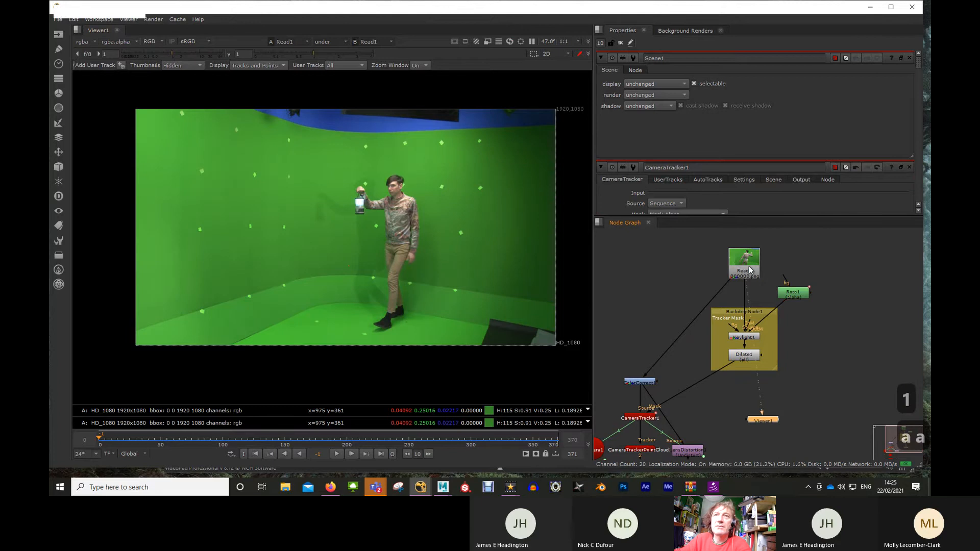
Step: Select the Read1 footage node in the node graph
{"action": "middle_click_drag", "start_coordinate": [801, 336], "coordinate": [778, 334]}
{"action": "left_click", "coordinate": [735, 271]}
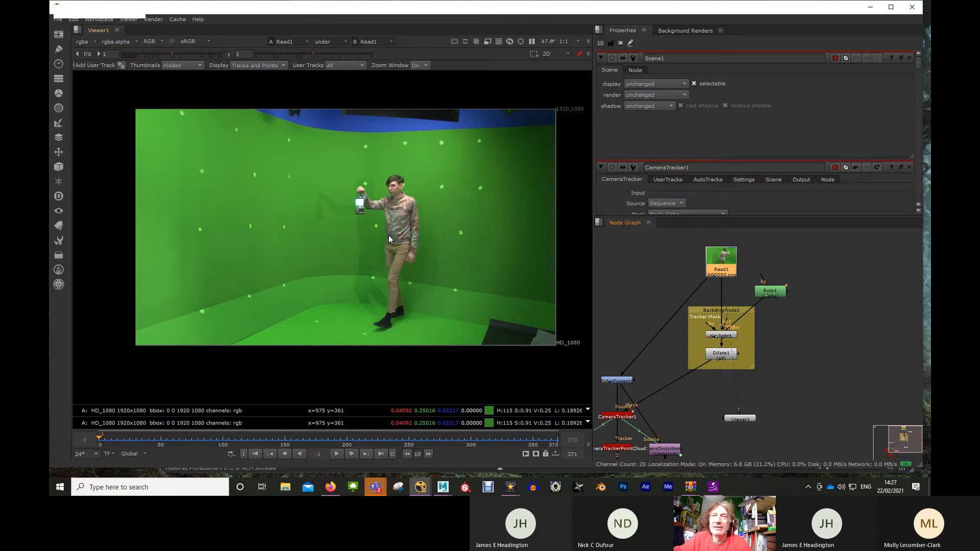
{"action": "middle_click_drag", "start_coordinate": [796, 352], "coordinate": [752, 346]}
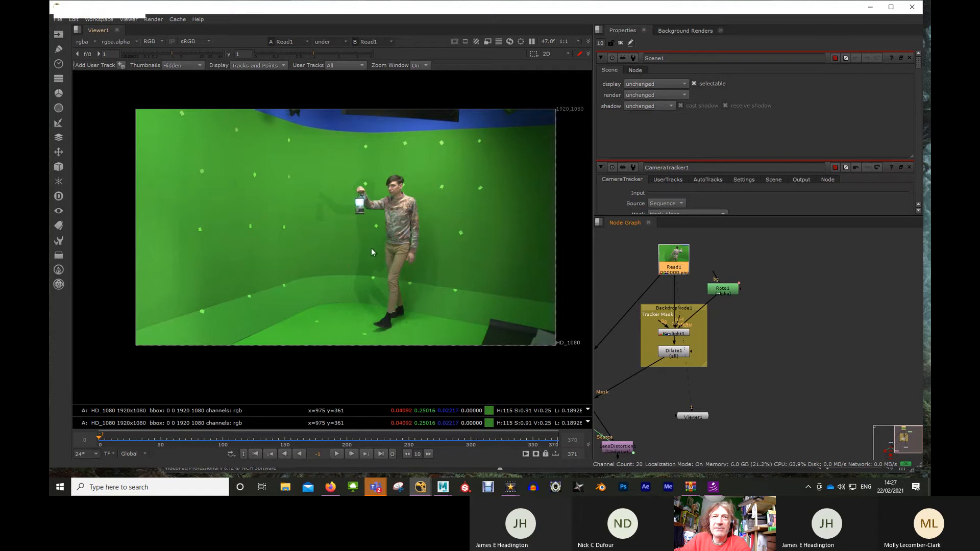
Step: Add a Reformat node fed by Read1 and place it to the right of the Roto1 node
{"action": "left_click", "coordinate": [757, 343]}
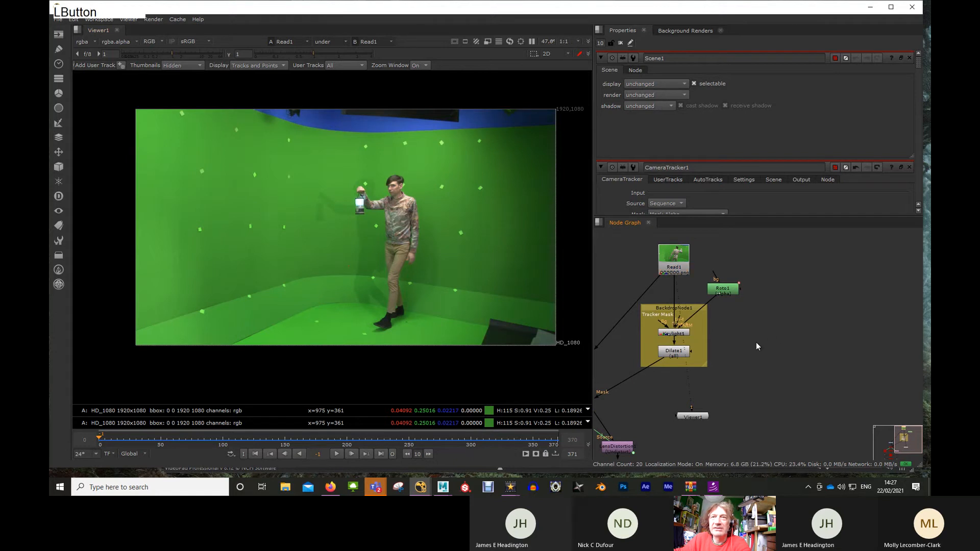
{"action": "right_click", "coordinate": [739, 320]}
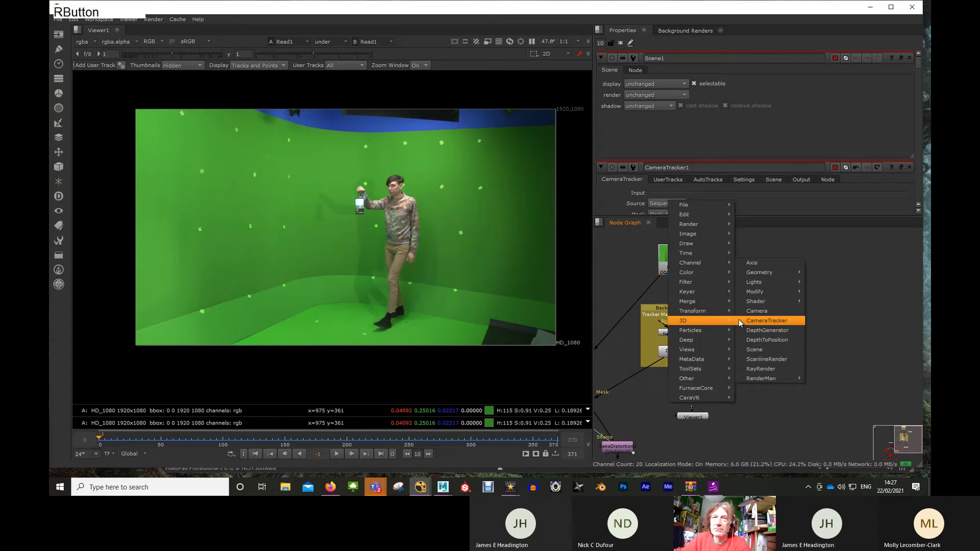
{"action": "mouse_move", "coordinate": [708, 314]}
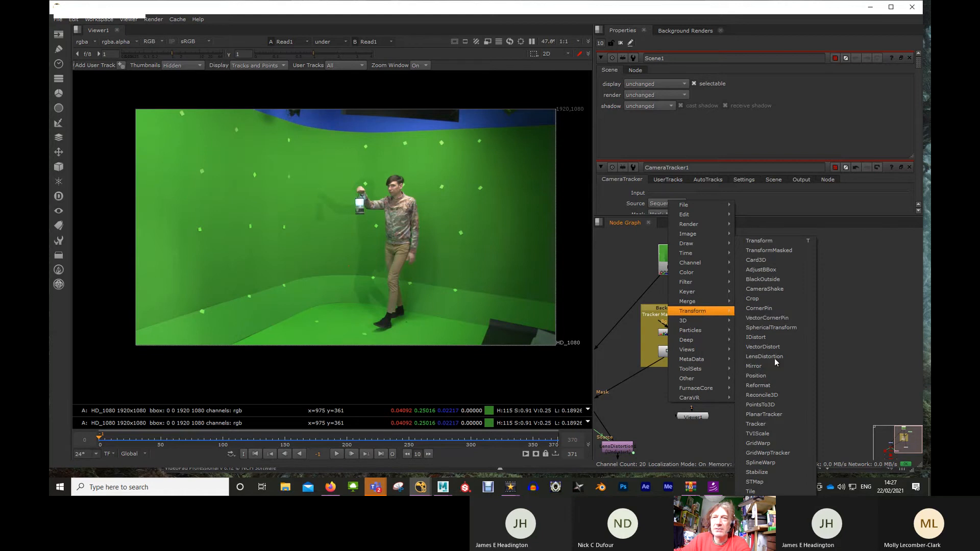
{"action": "left_click", "coordinate": [773, 385]}
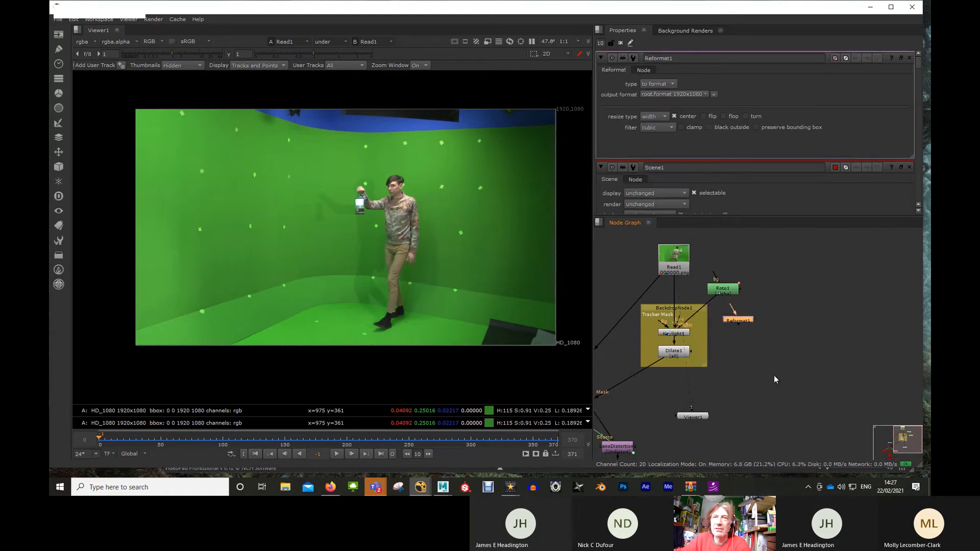
{"action": "left_click_drag", "start_coordinate": [731, 306], "coordinate": [669, 271]}
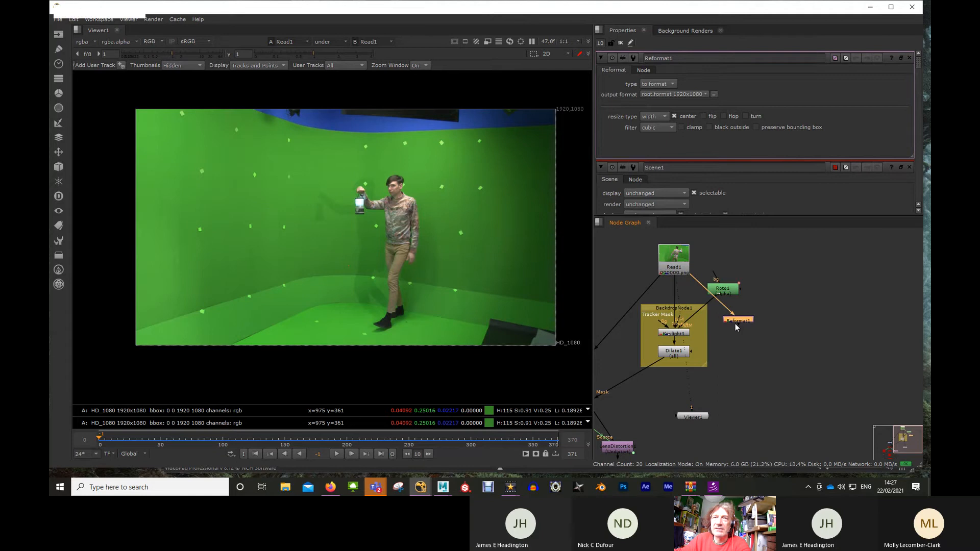
{"action": "left_click_drag", "start_coordinate": [737, 320], "coordinate": [761, 306]}
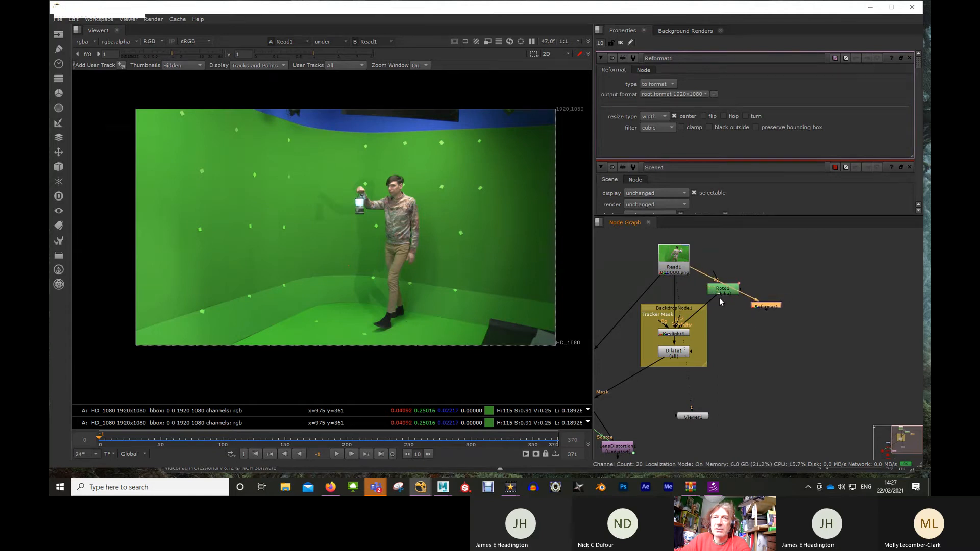
Step: Tidy the node graph by spacing Keylight1 and Dilate1 in the Tracker Mask backdrop and moving Roto1 up beside Read1
{"action": "scroll", "coordinate": [719, 345], "scroll_direction": "up", "scroll_amount": 1}
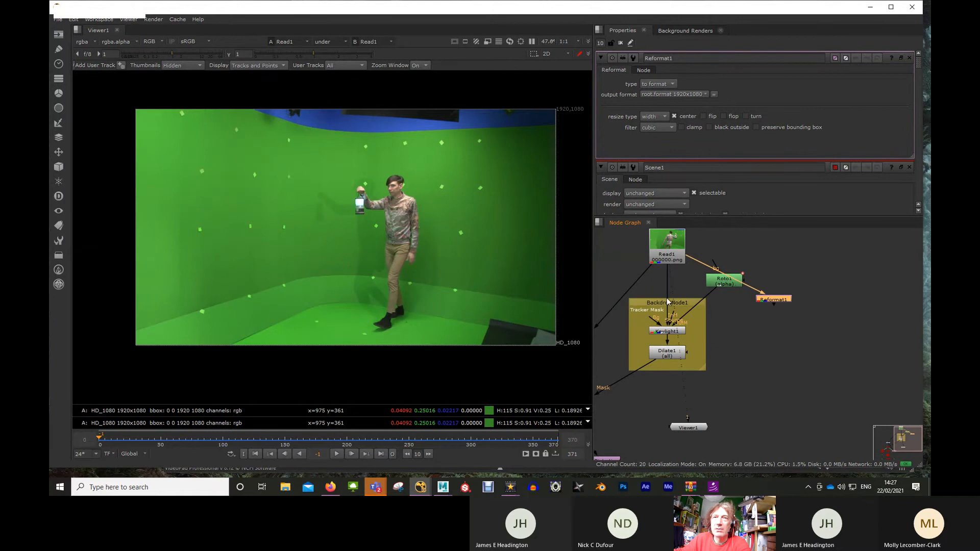
{"action": "scroll", "coordinate": [721, 357], "scroll_direction": "down", "scroll_amount": 1}
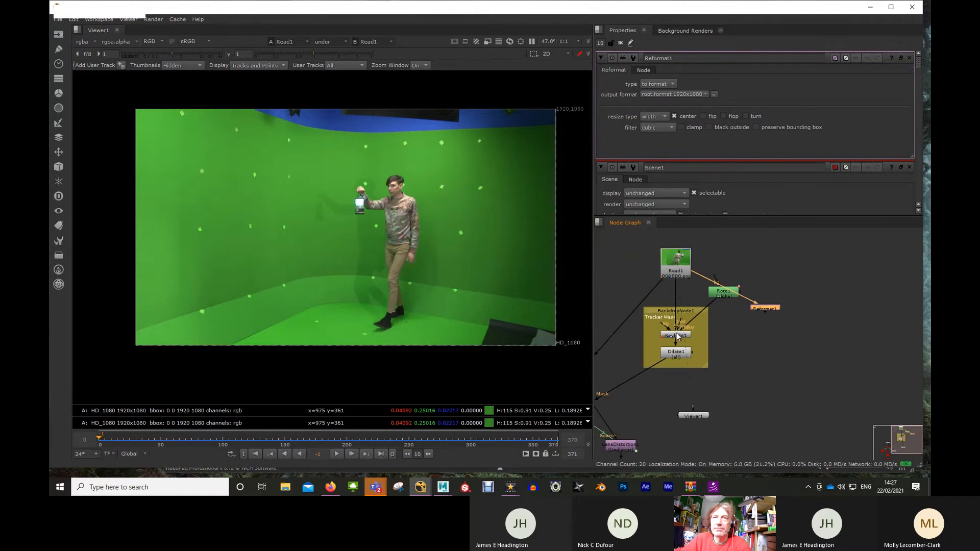
{"action": "left_click_drag", "start_coordinate": [676, 333], "coordinate": [673, 356]}
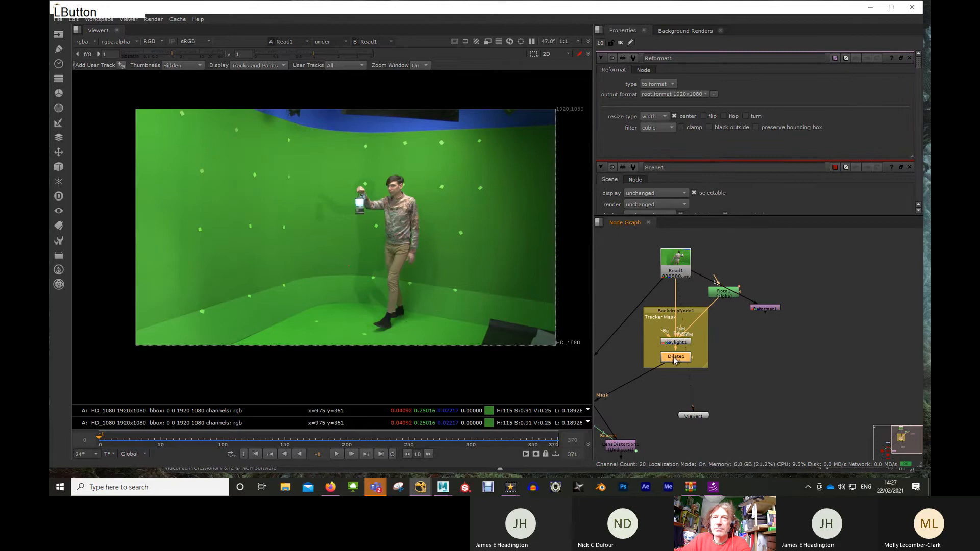
{"action": "left_click_drag", "start_coordinate": [766, 342], "coordinate": [743, 366]}
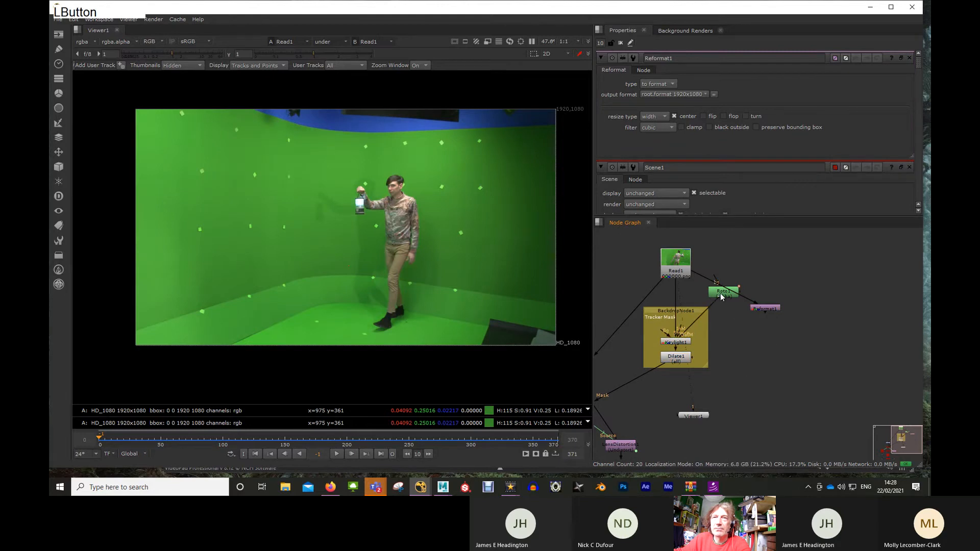
{"action": "left_click_drag", "start_coordinate": [721, 293], "coordinate": [730, 262]}
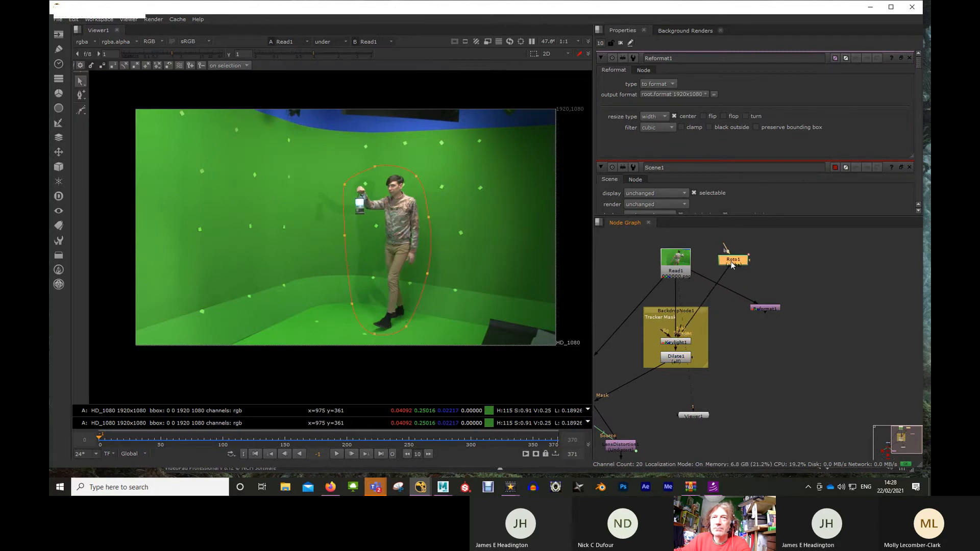
Step: Close the open node properties stacked above Dilate1's, including Scene1's, and reopen the properties of Reformat1
{"action": "middle_click_drag", "start_coordinate": [775, 336], "coordinate": [786, 358]}
{"action": "scroll", "coordinate": [756, 342], "scroll_direction": "up", "scroll_amount": 3}
{"action": "left_click", "coordinate": [795, 310]}
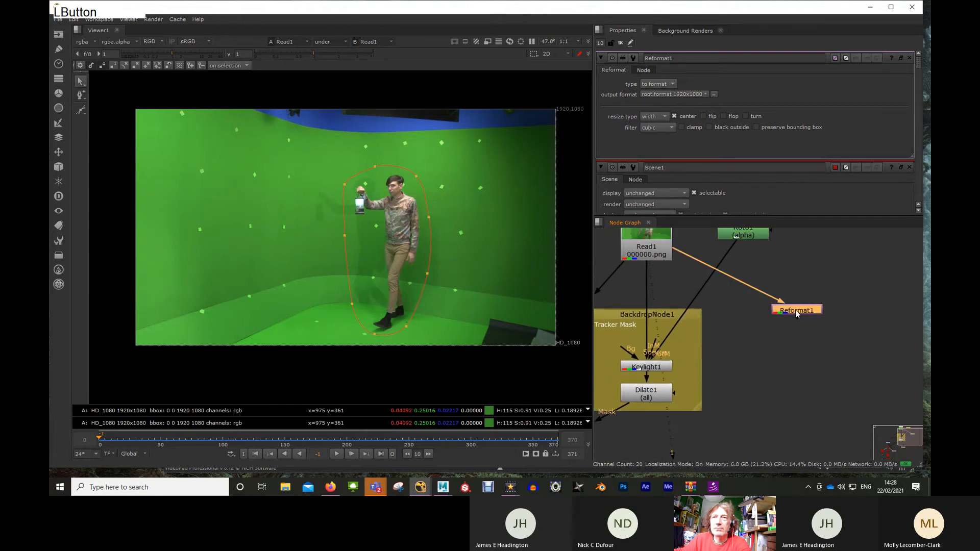
{"action": "left_click", "coordinate": [907, 58]}
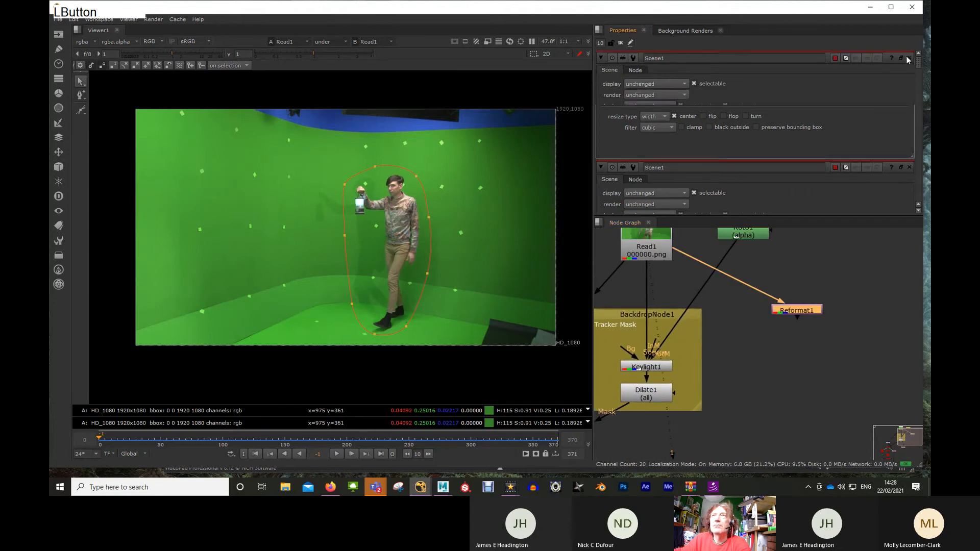
{"action": "left_click", "coordinate": [907, 58]}
{"action": "left_click", "coordinate": [909, 59]}
{"action": "left_click", "coordinate": [909, 58]}
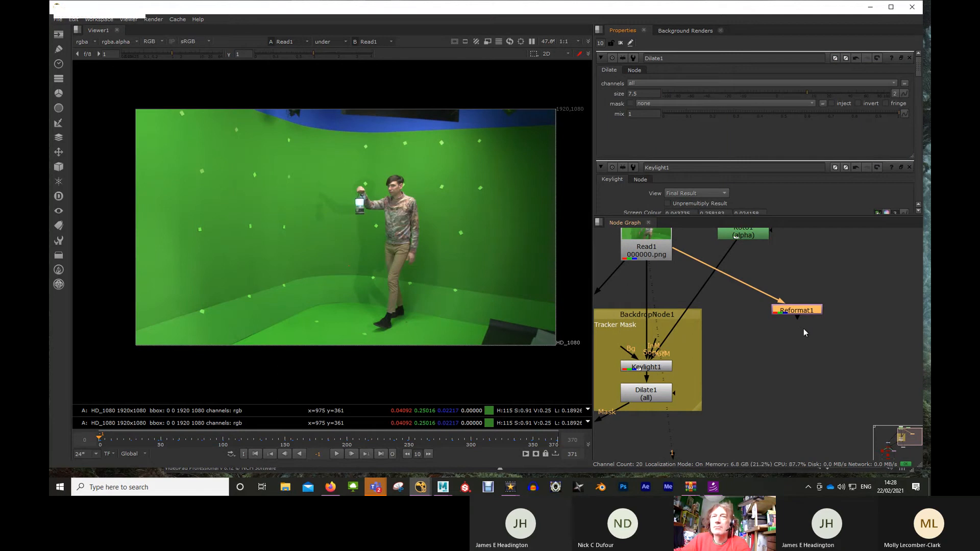
{"action": "double_click", "coordinate": [798, 311]}
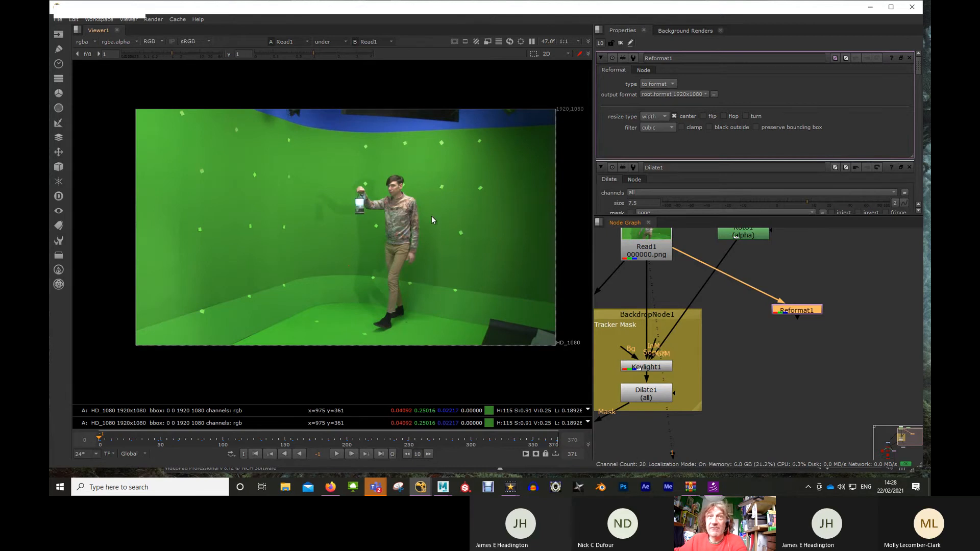
Step: Add a Write node fed by Reformat1 and space it a little below that node
{"action": "left_click", "coordinate": [800, 313]}
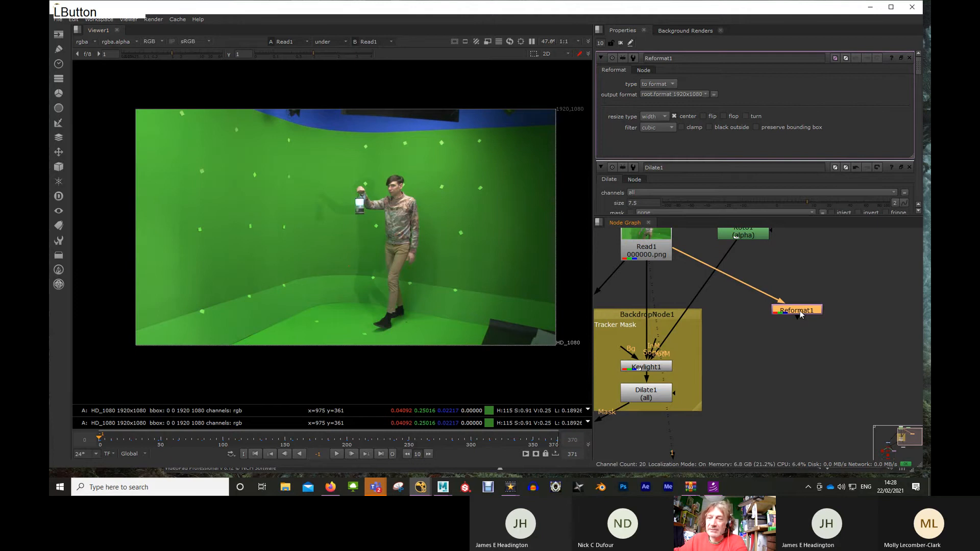
{"action": "key", "text": "w"}
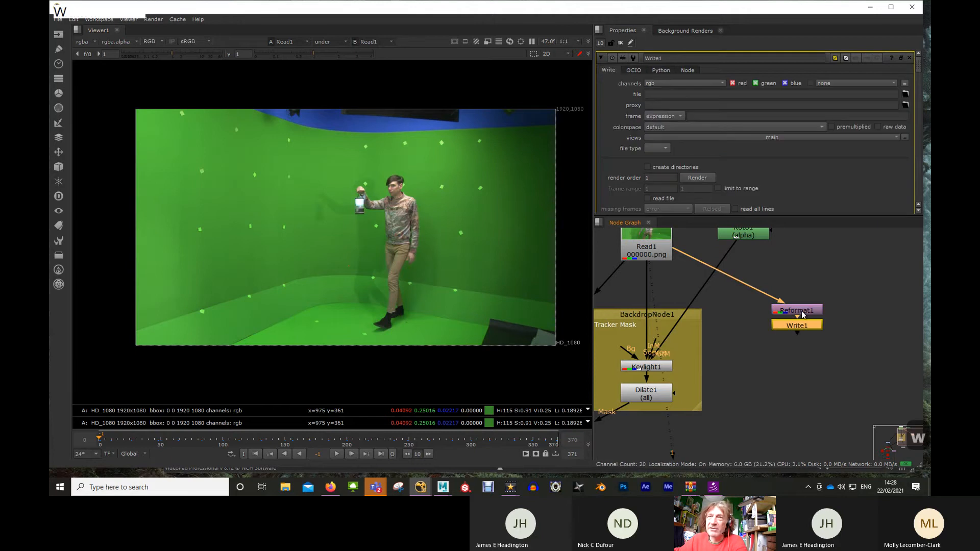
{"action": "left_click_drag", "start_coordinate": [793, 326], "coordinate": [796, 341]}
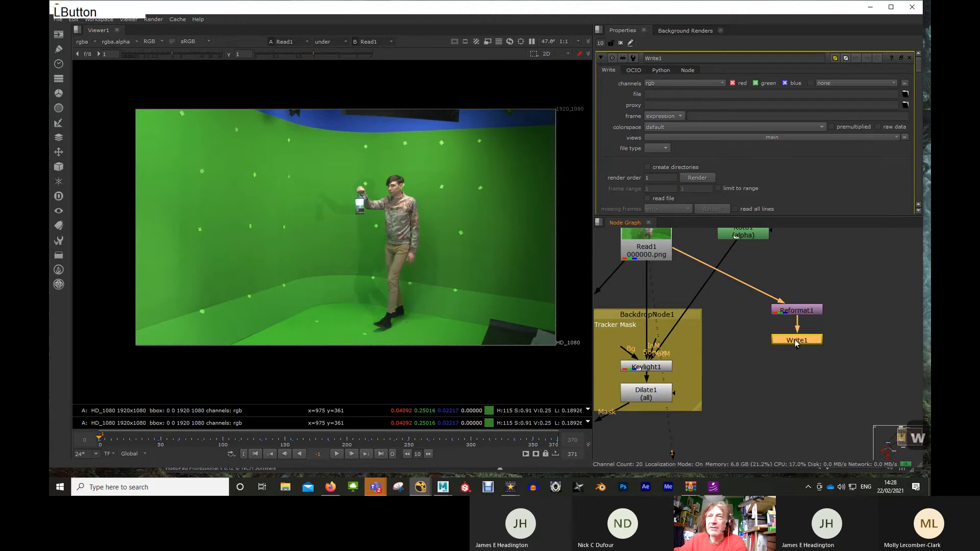
Step: Start a new output format for Reformat1 and name it halfHD
{"action": "double_click", "coordinate": [792, 311]}
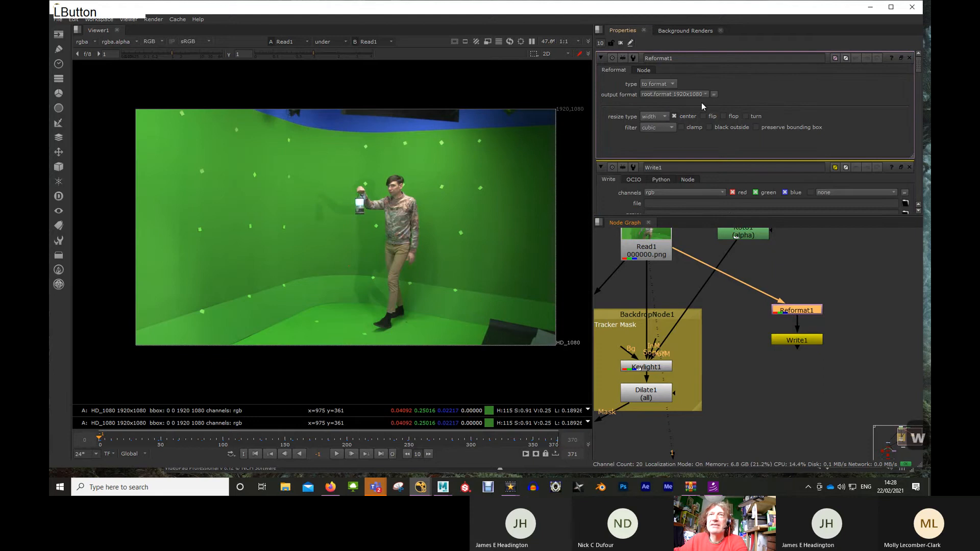
{"action": "left_click", "coordinate": [682, 94]}
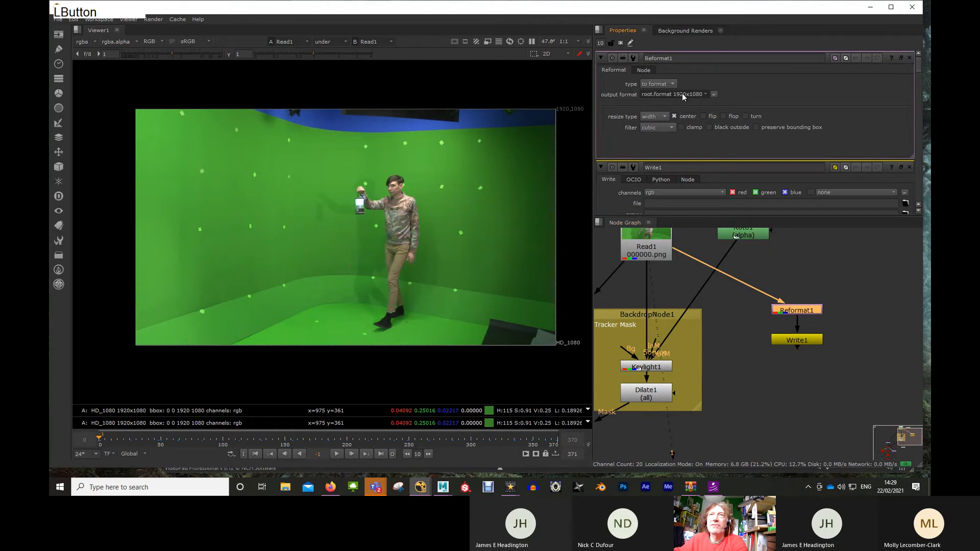
{"action": "left_click", "coordinate": [776, 84]}
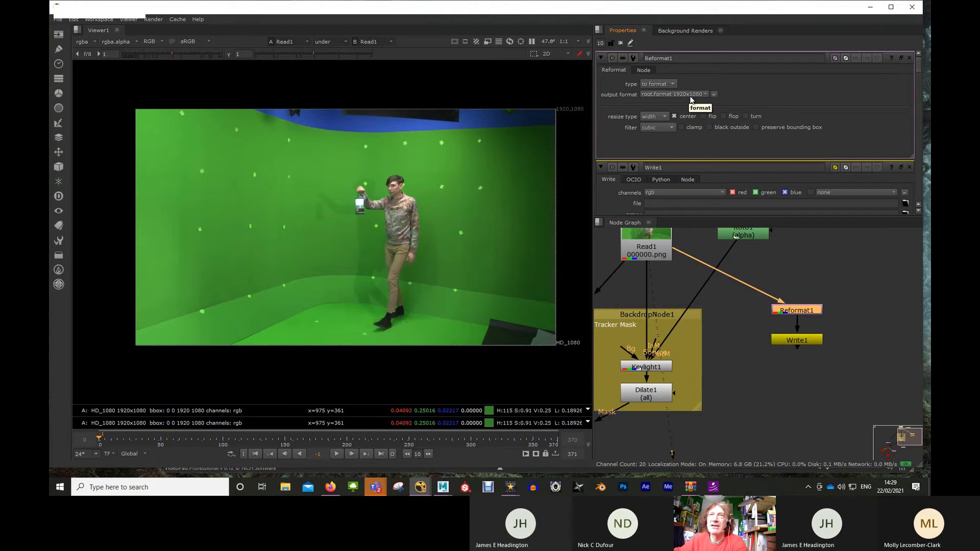
{"action": "left_click", "coordinate": [688, 95]}
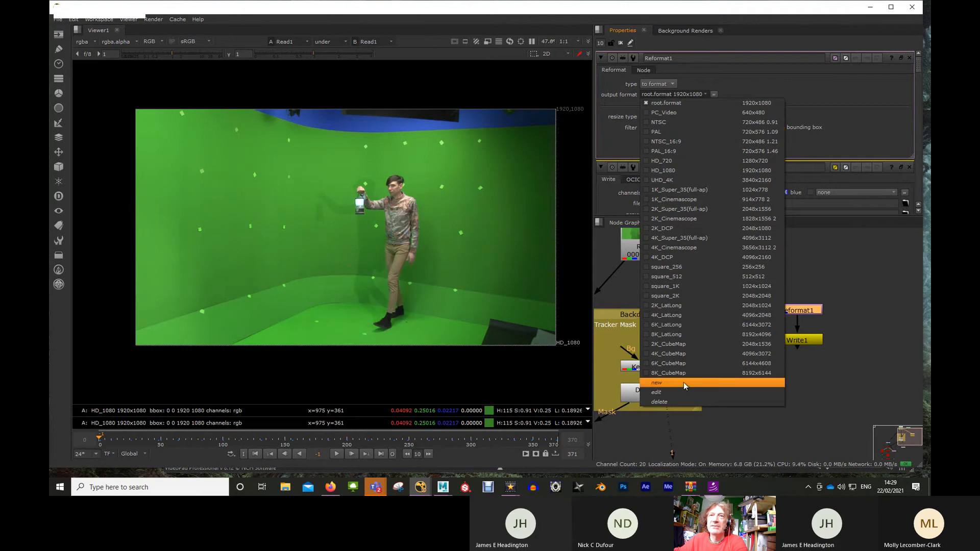
{"action": "left_click", "coordinate": [668, 383]}
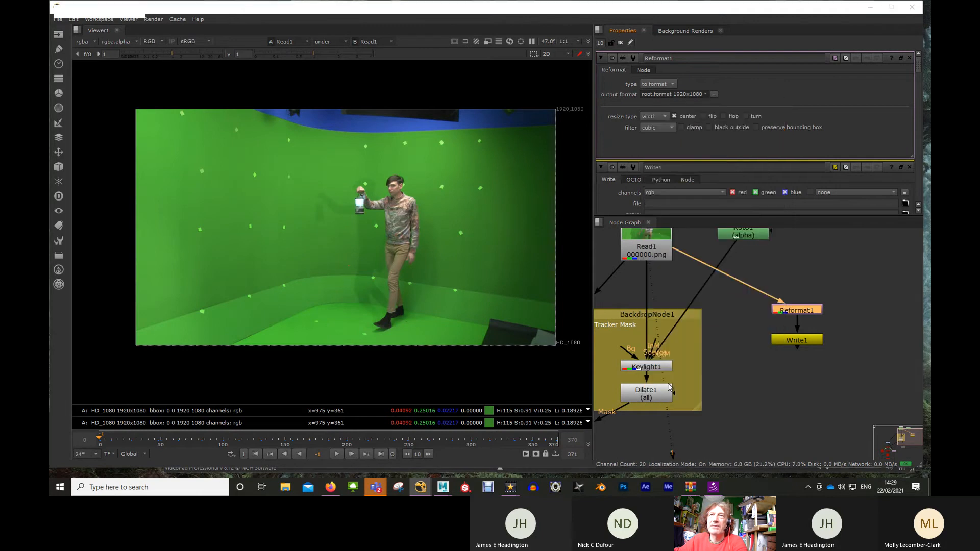
{"action": "type", "text": "halfHD"}
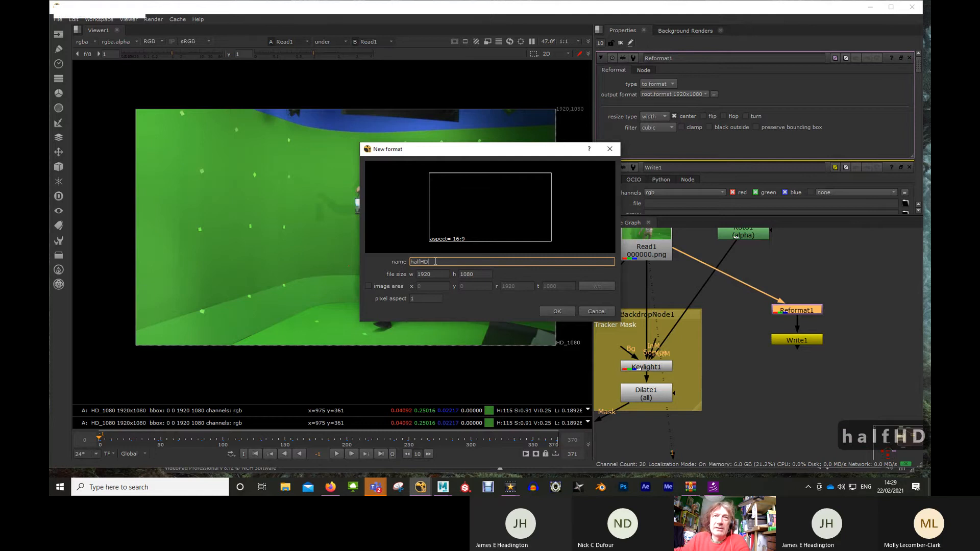
Step: Set the width of the halfHD format to 960
{"action": "left_click", "coordinate": [441, 274]}
{"action": "left_click_drag", "start_coordinate": [441, 274], "coordinate": [417, 271]}
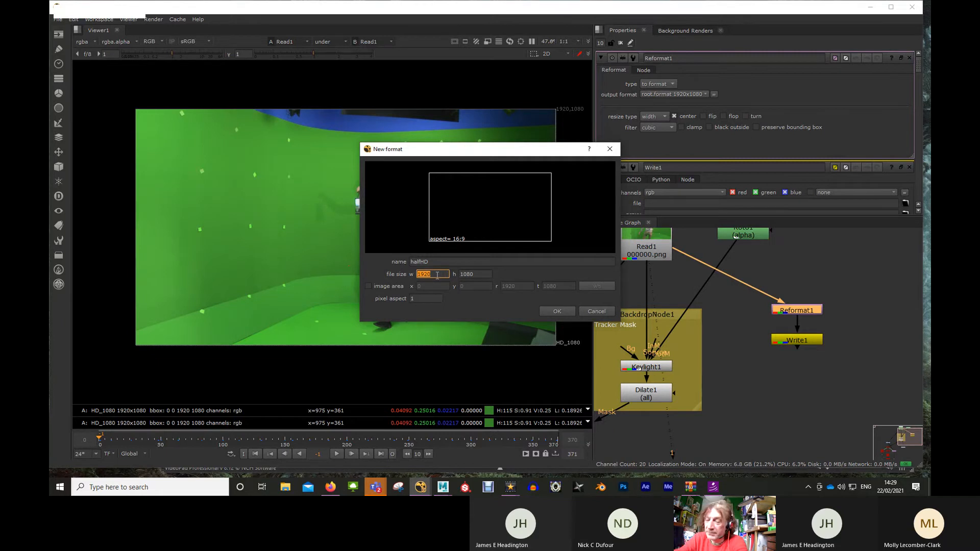
{"action": "type", "text": "96"}
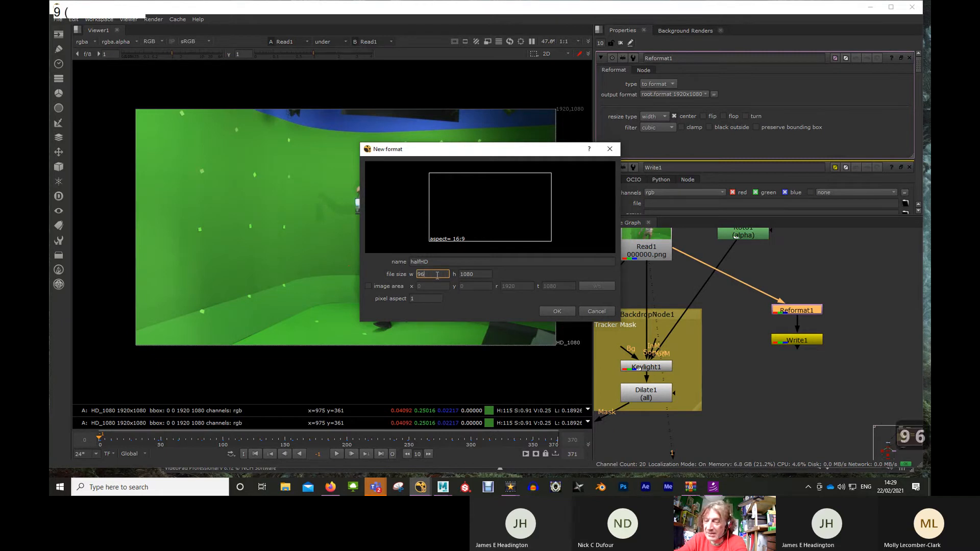
{"action": "type", "text": "0"}
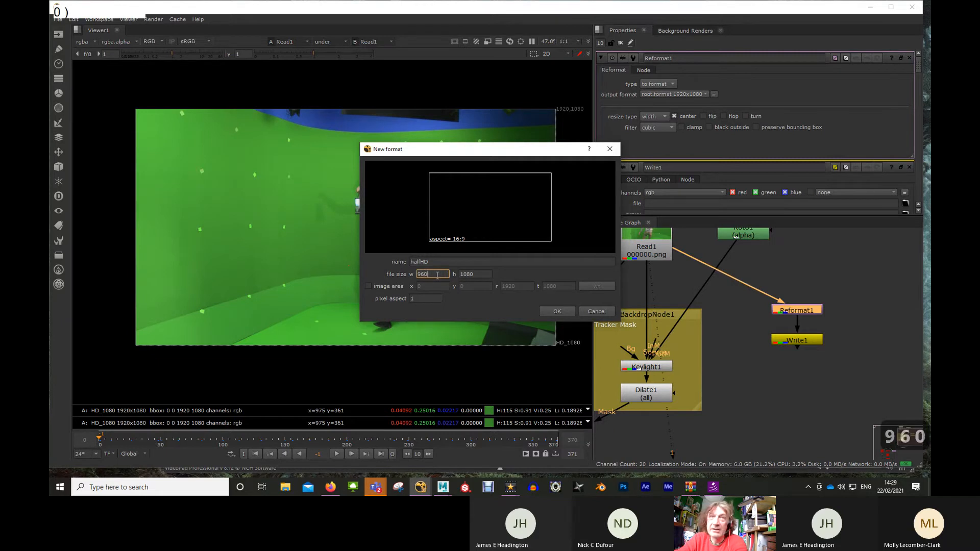
Step: Return the halfHD format's width to 1920
{"action": "left_click", "coordinate": [481, 274]}
{"action": "double_click", "coordinate": [486, 276]}
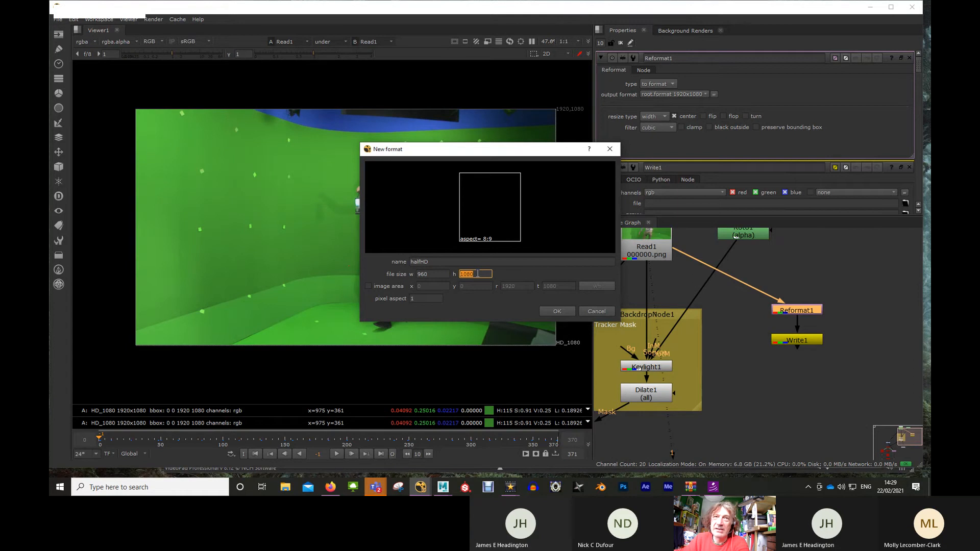
{"action": "double_click", "coordinate": [424, 275]}
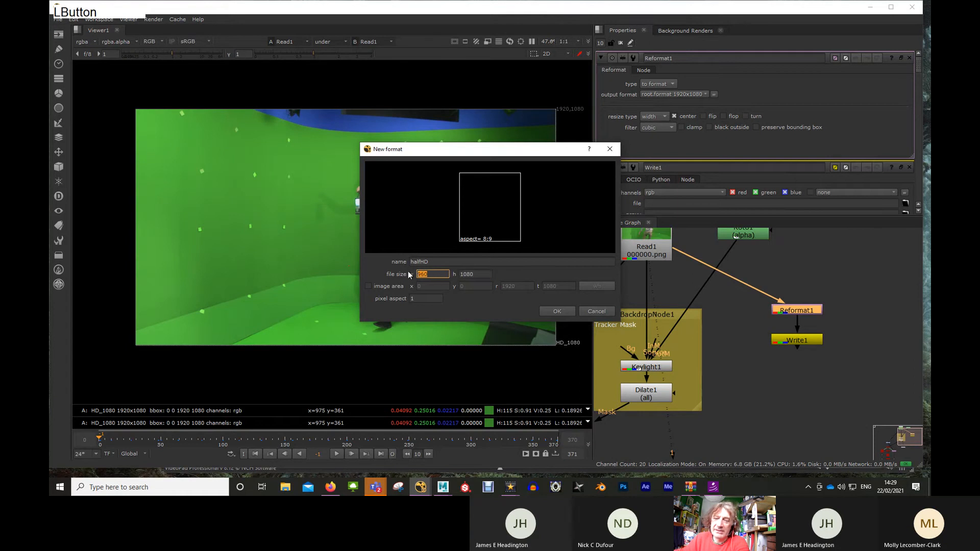
{"action": "key", "text": "ctrl+z"}
{"action": "key", "text": "ctrl+z"}
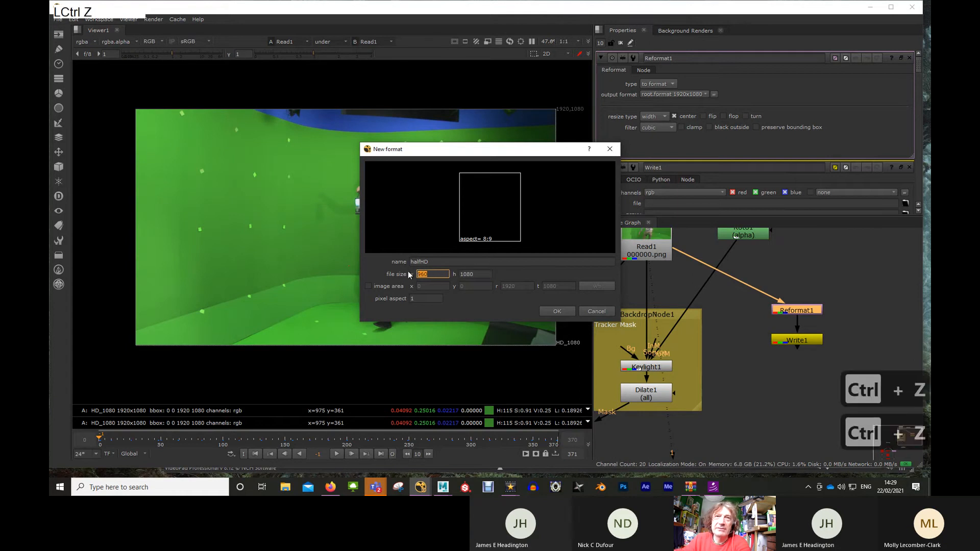
{"action": "left_click", "coordinate": [428, 274]}
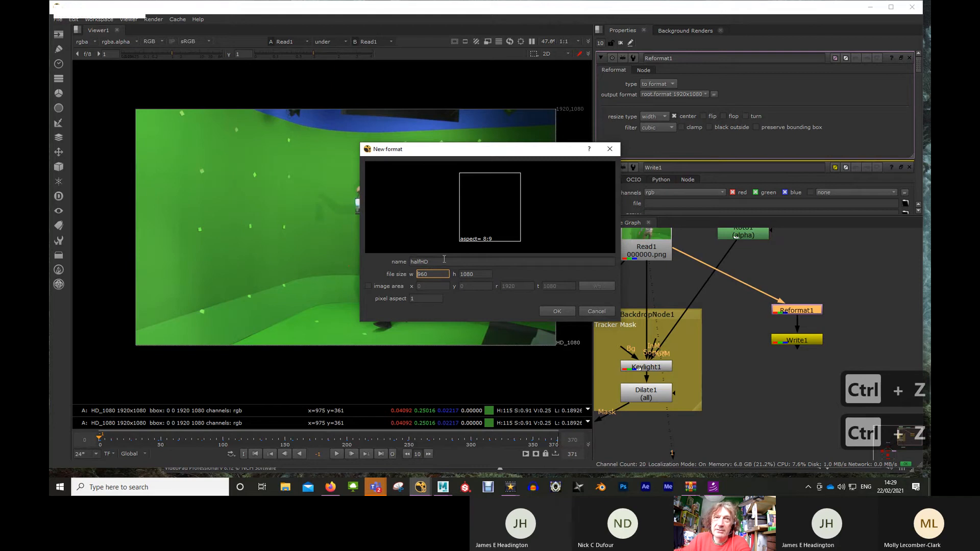
{"action": "double_click", "coordinate": [424, 274]}
{"action": "type", "text": "1920"}
{"action": "key", "text": "Return"}
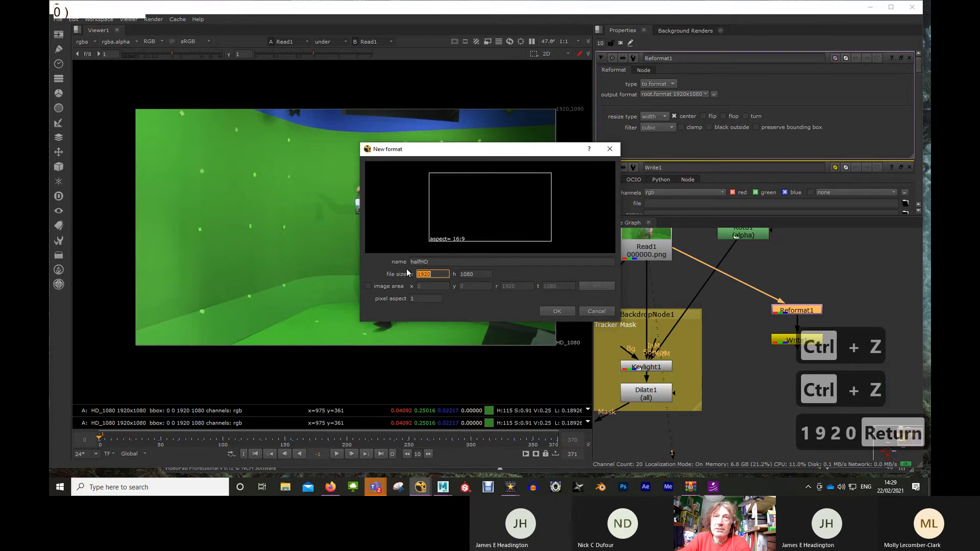
Step: Halve the halfHD format's width by entering it as the expression 1920/2
{"action": "left_click", "coordinate": [440, 274]}
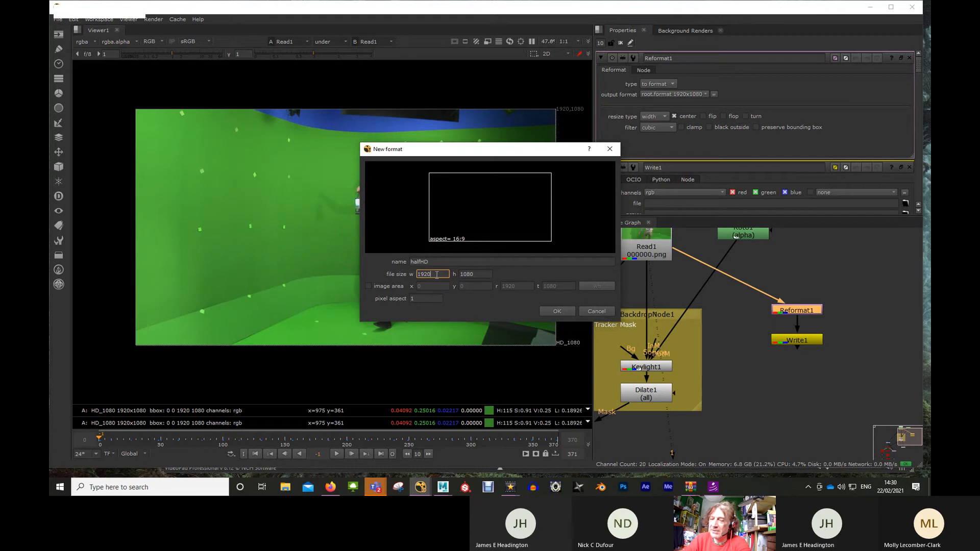
{"action": "type", "text": "/2"}
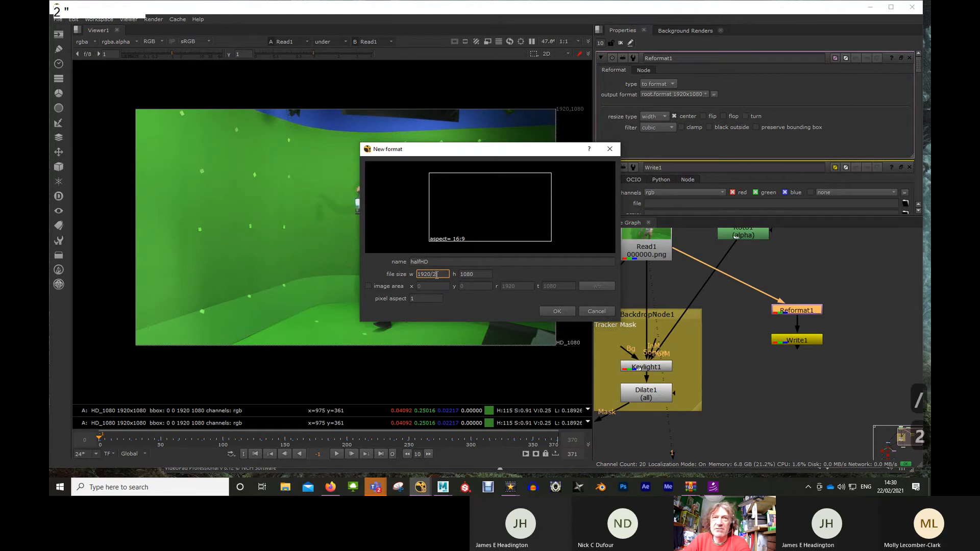
{"action": "key", "text": "Return"}
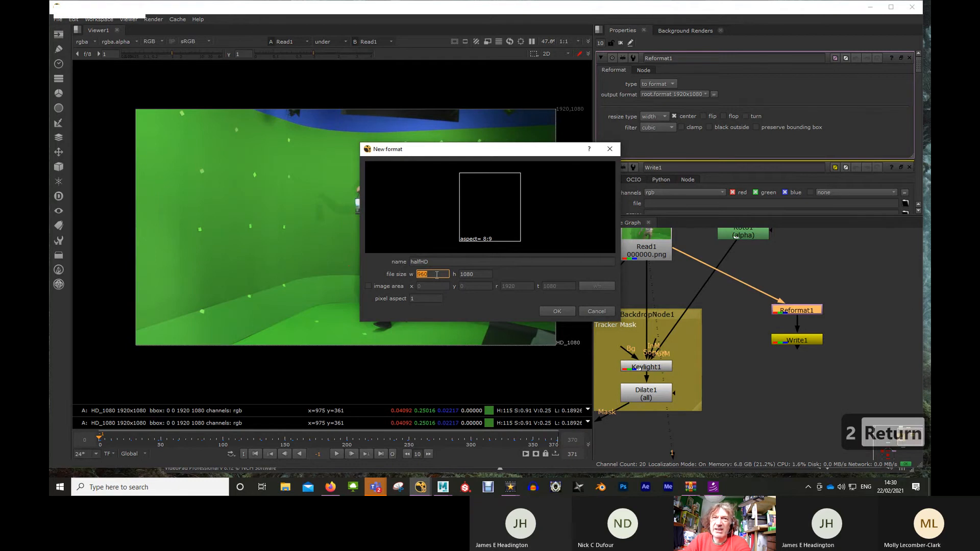
Step: Set the halfHD format's height to a quarter of the full height by entering the expression 1080/4
{"action": "left_click", "coordinate": [449, 274]}
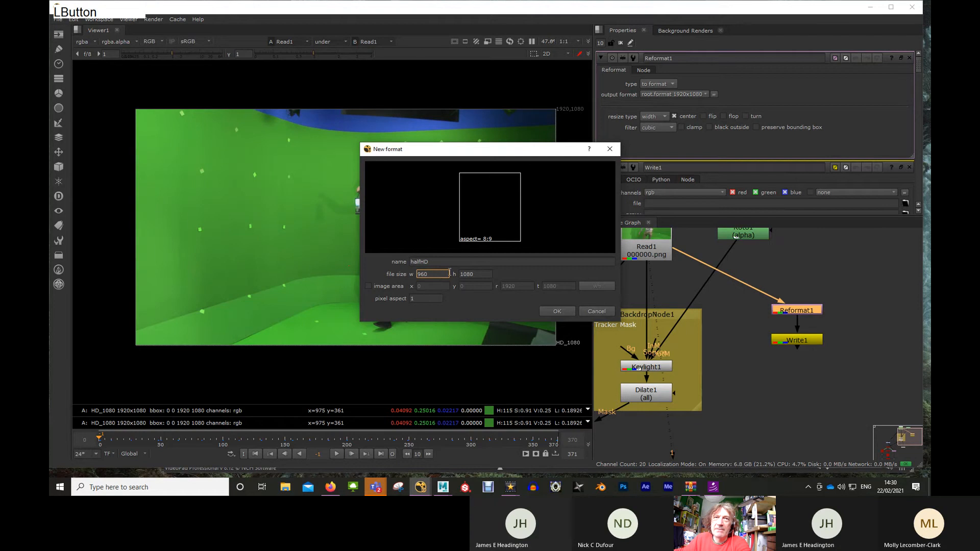
{"action": "left_click", "coordinate": [480, 274]}
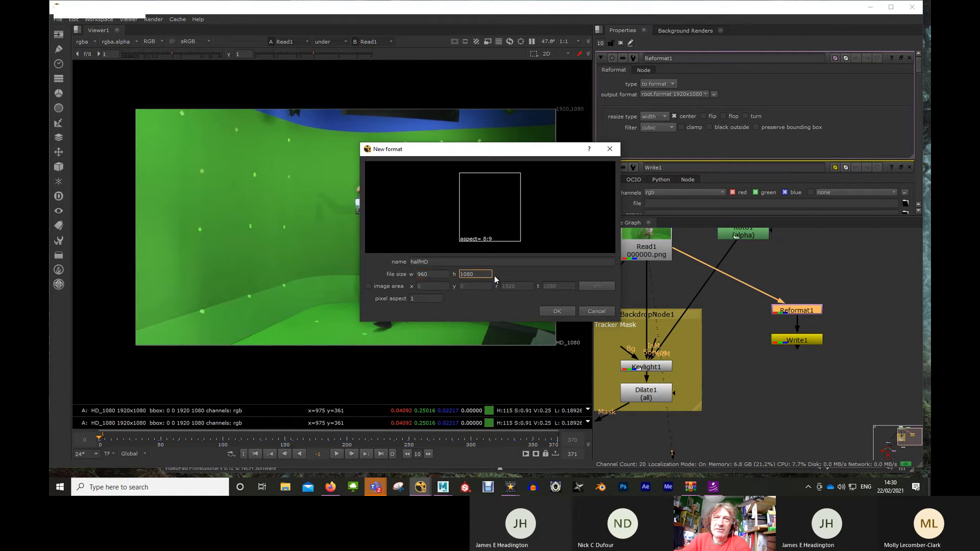
{"action": "type", "text": "/"}
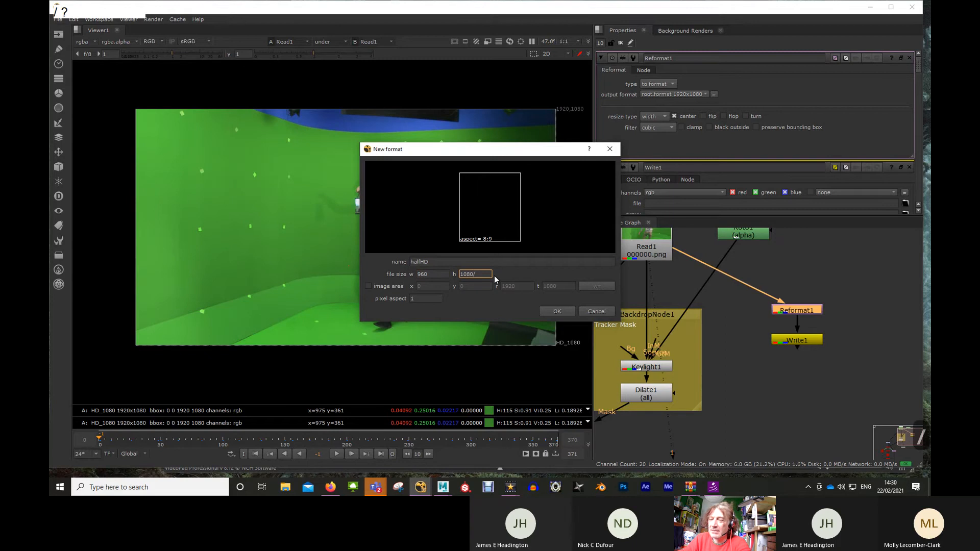
{"action": "type", "text": "2"}
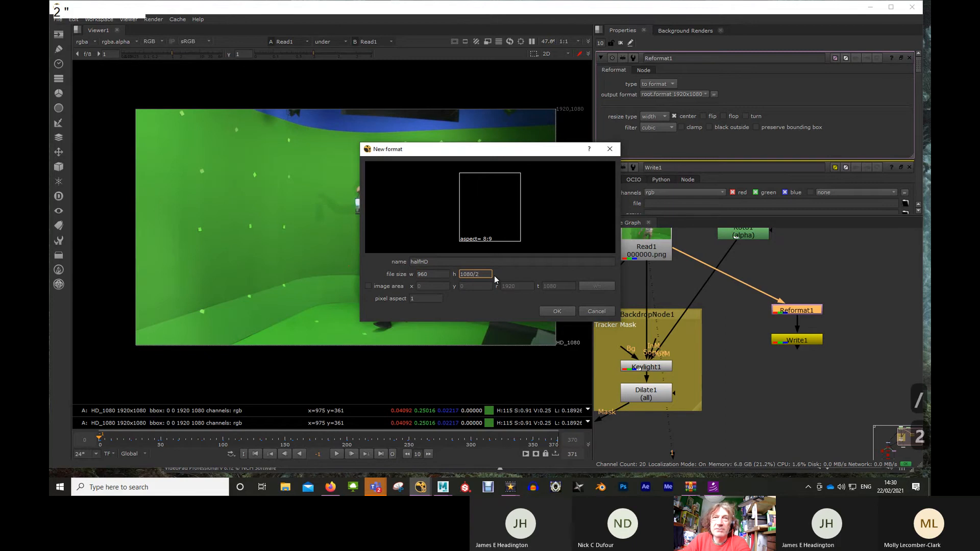
{"action": "key", "text": "BackSpace"}
{"action": "type", "text": "4"}
{"action": "key", "text": "Return"}
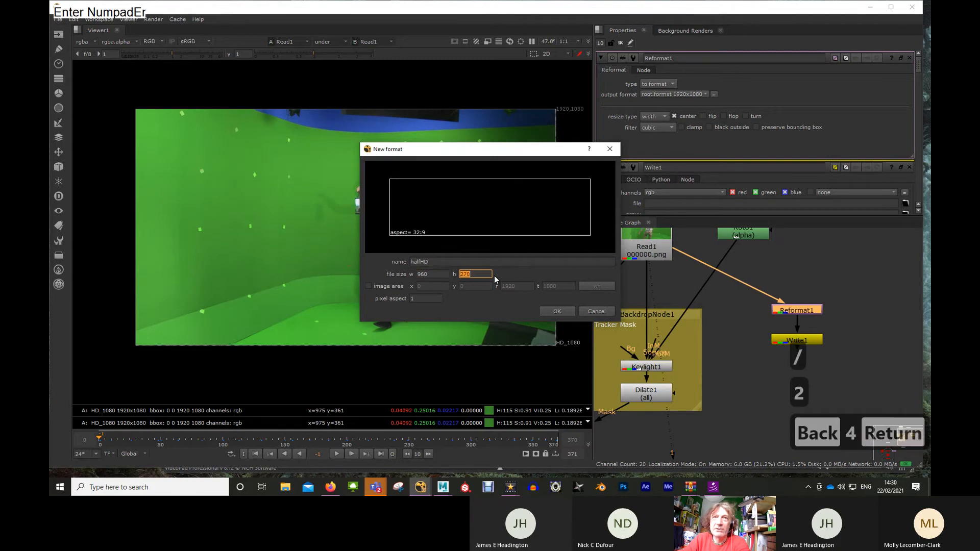
Step: Double the halfHD format's height to 540 by entering it as the expression 270*2
{"action": "left_click", "coordinate": [474, 275]}
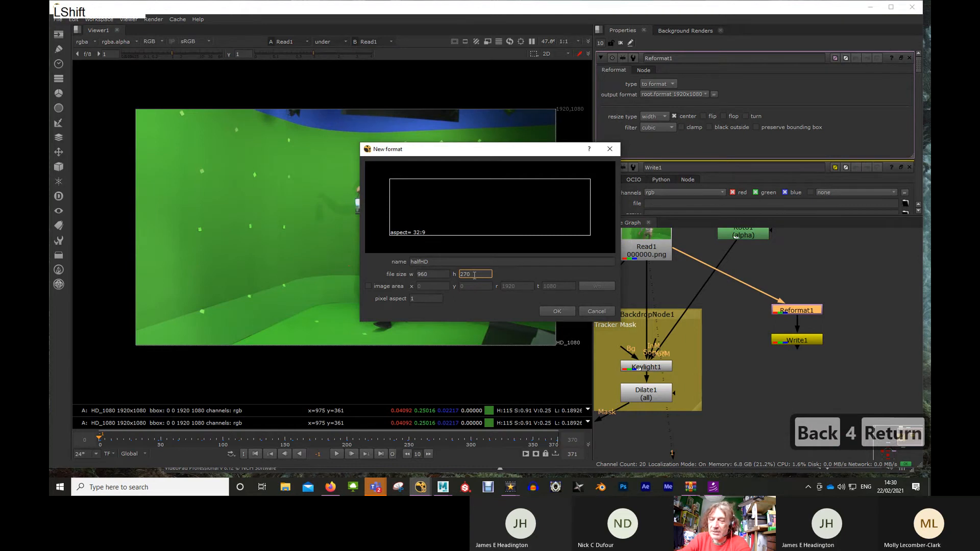
{"action": "type", "text": "*2"}
{"action": "key", "text": "Return"}
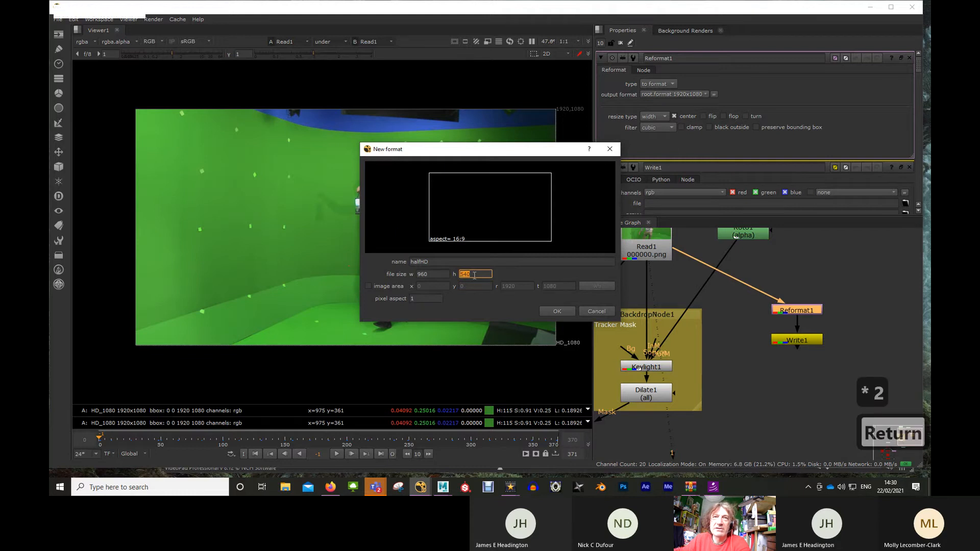
Step: Try adding 10 to the new format's height as an expression and set the height back to 540
{"action": "left_click", "coordinate": [475, 275]}
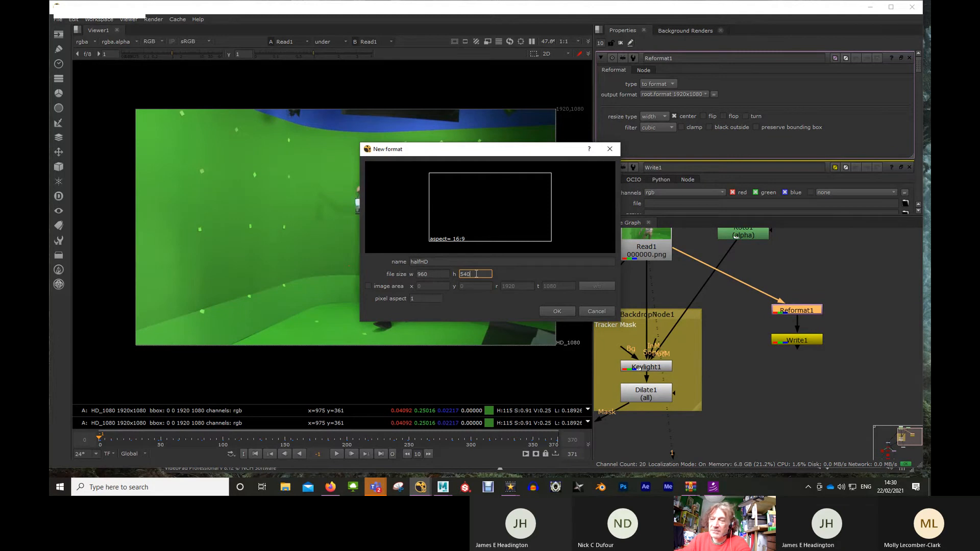
{"action": "type", "text": "+10"}
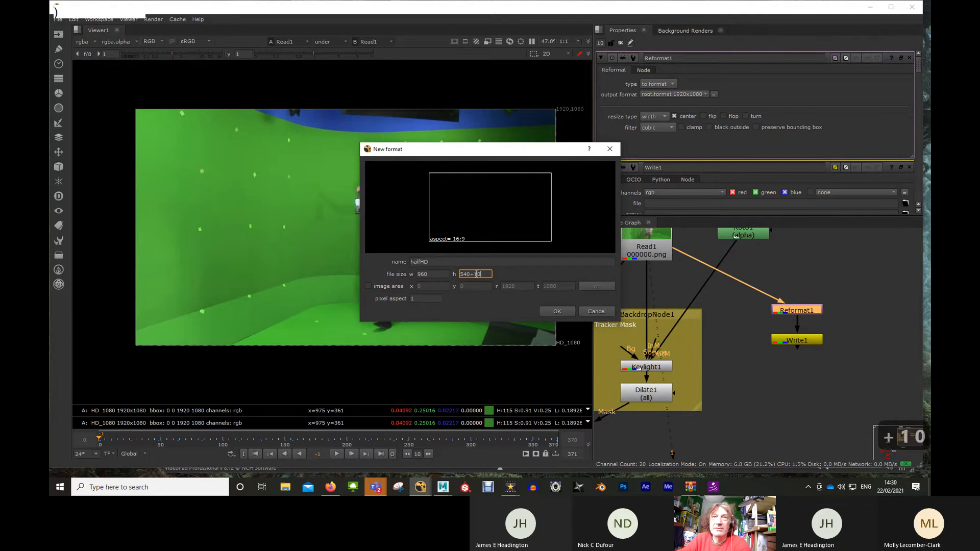
{"action": "key", "text": "Return"}
{"action": "left_click", "coordinate": [467, 275]}
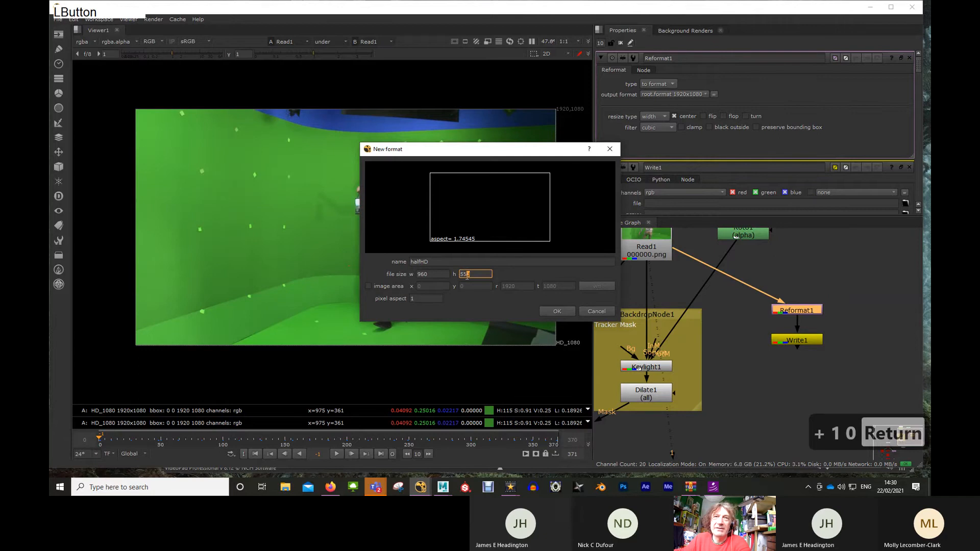
{"action": "type", "text": "40"}
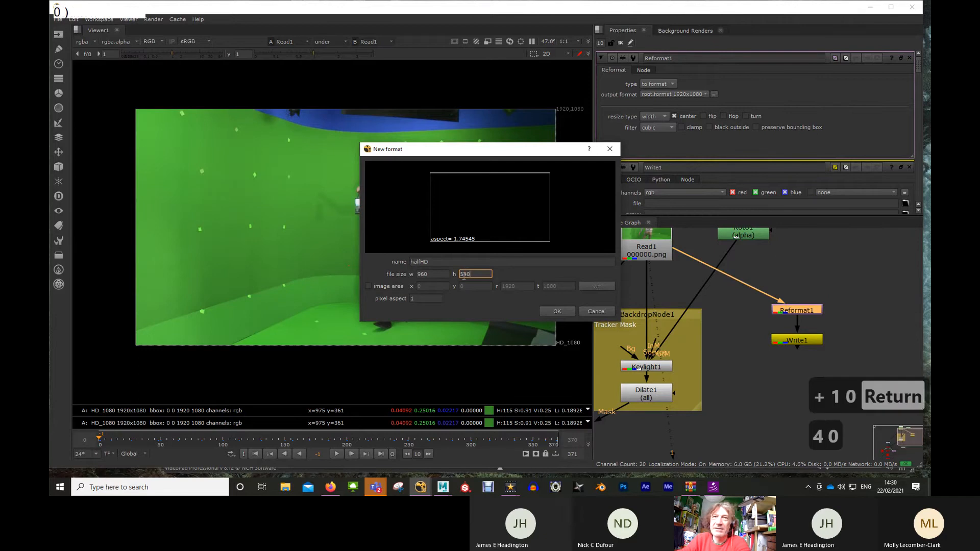
{"action": "left_click", "coordinate": [475, 274]}
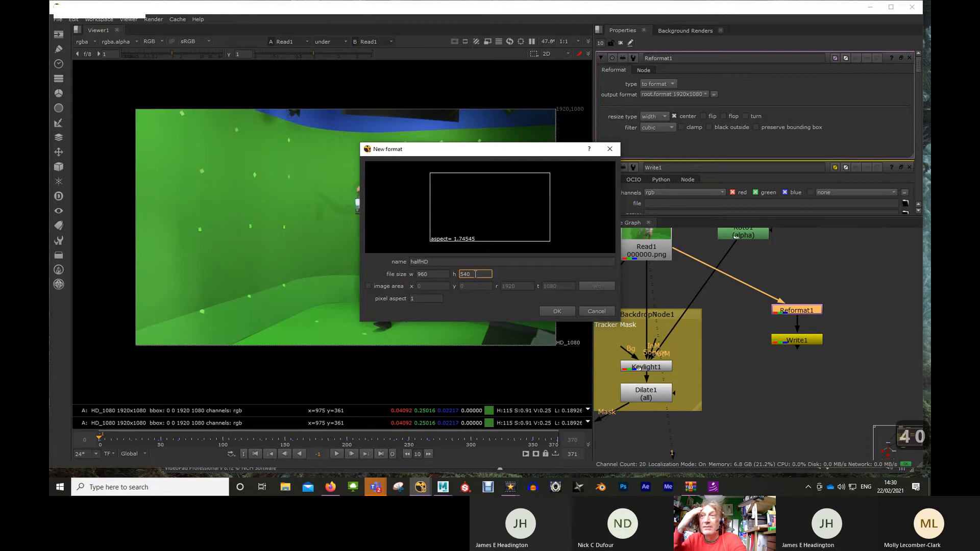
Step: Create the halfHD format at 960 by 540 as the Reformat1 node's output format
{"action": "left_click", "coordinate": [435, 275]}
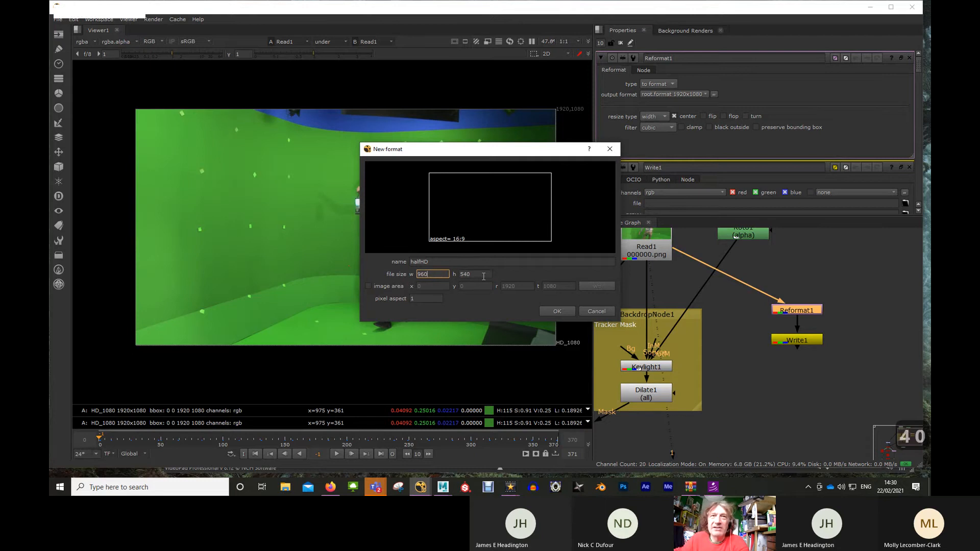
{"action": "left_click", "coordinate": [438, 274]}
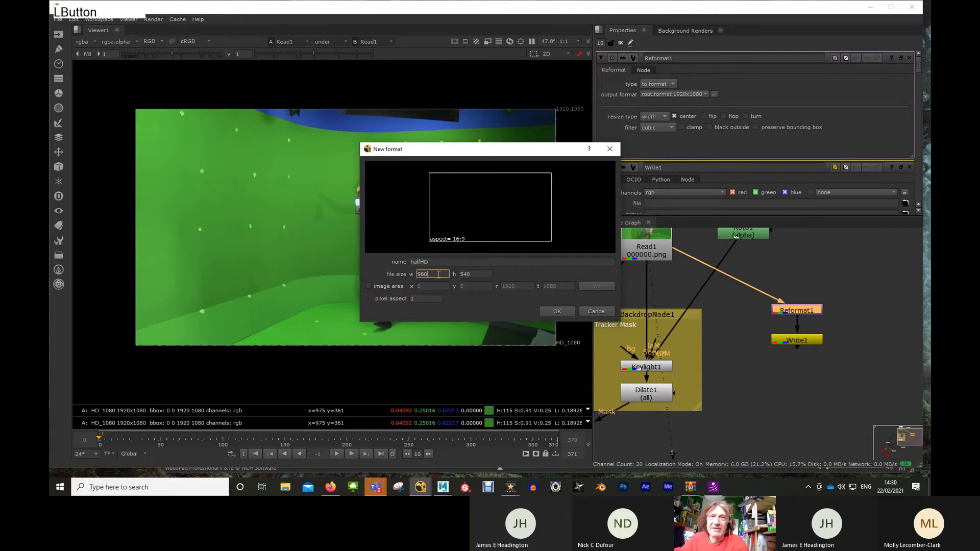
{"action": "left_click", "coordinate": [491, 275]}
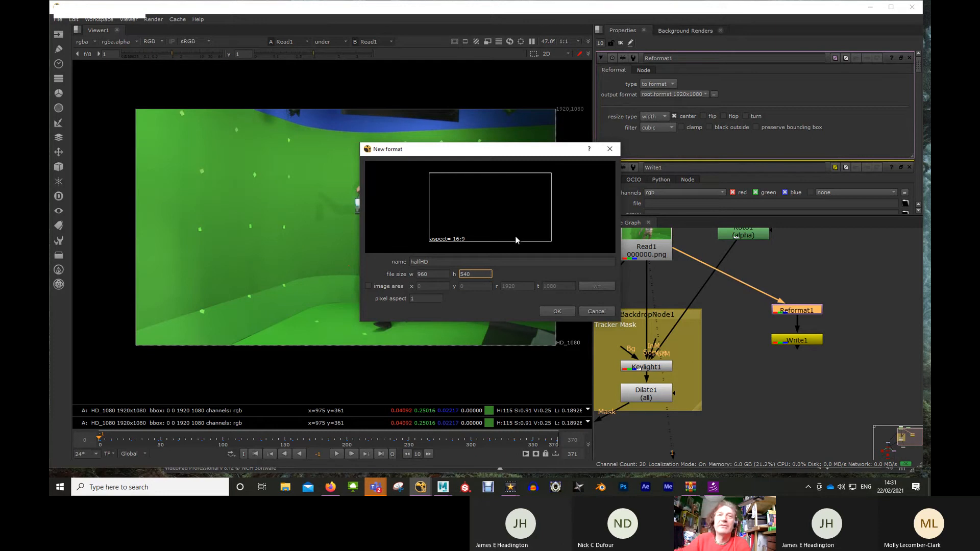
{"action": "left_click", "coordinate": [440, 274]}
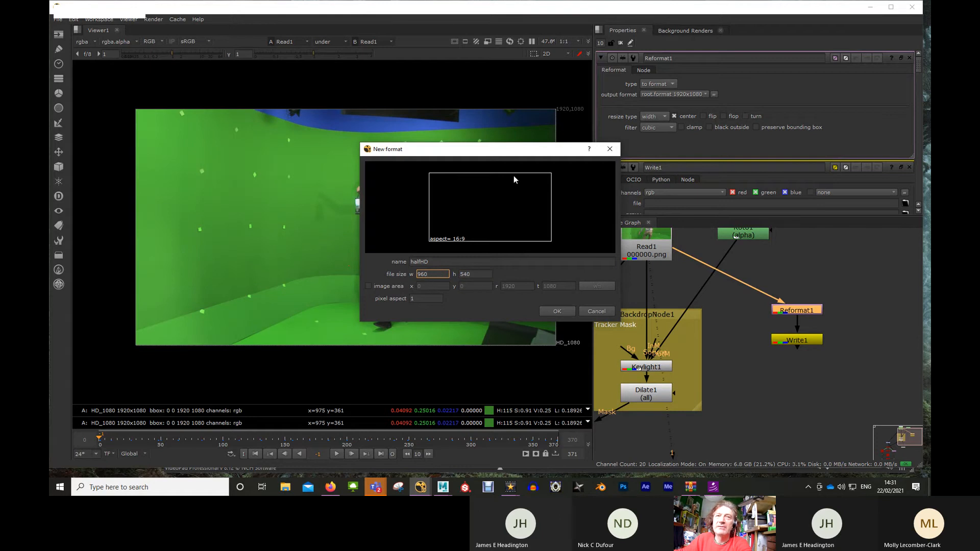
{"action": "left_click", "coordinate": [475, 275]}
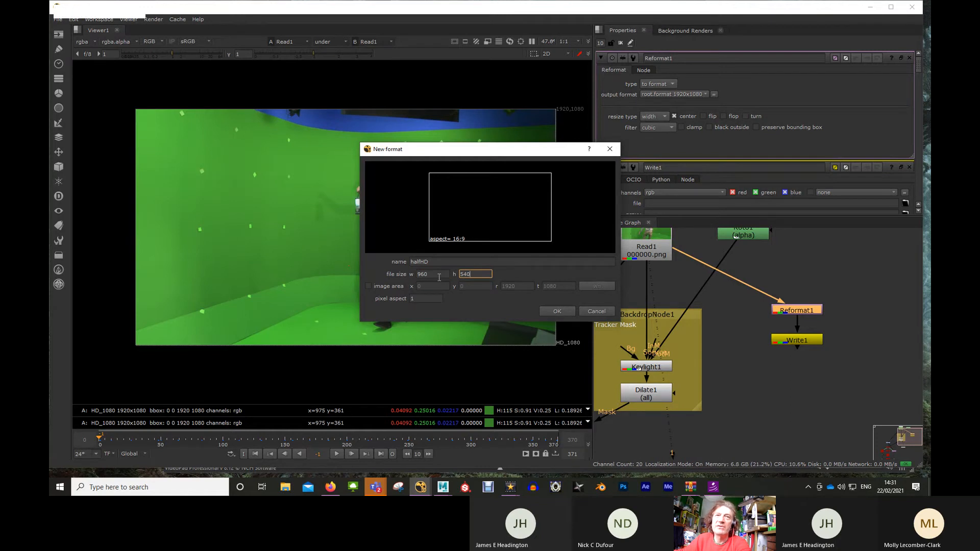
{"action": "left_click", "coordinate": [681, 96]}
{"action": "left_click", "coordinate": [556, 313]}
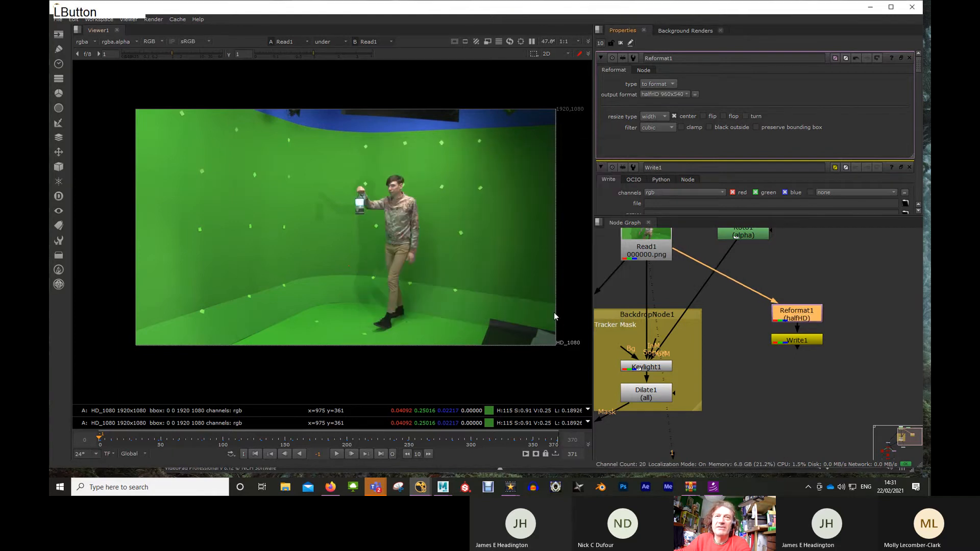
Step: Browse for the Write1 node's output file and go to the vfxstudio_CW2/3d/sourceimages/halfrez folder
{"action": "double_click", "coordinate": [793, 341]}
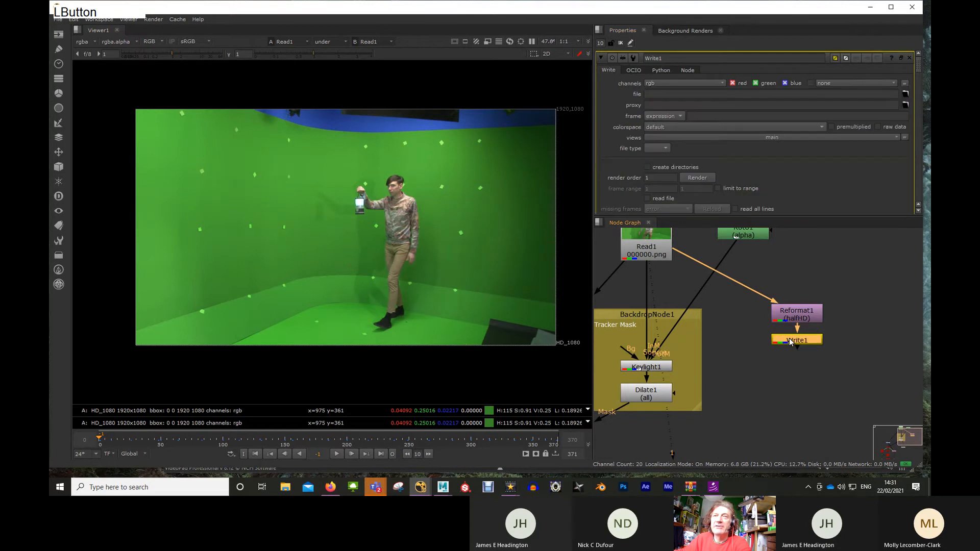
{"action": "left_click", "coordinate": [904, 95]}
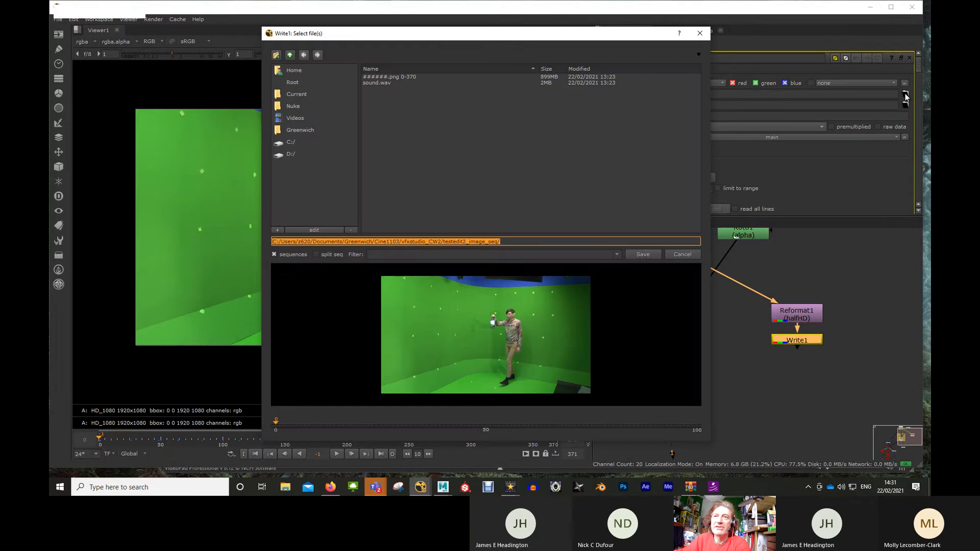
{"action": "left_click", "coordinate": [290, 55]}
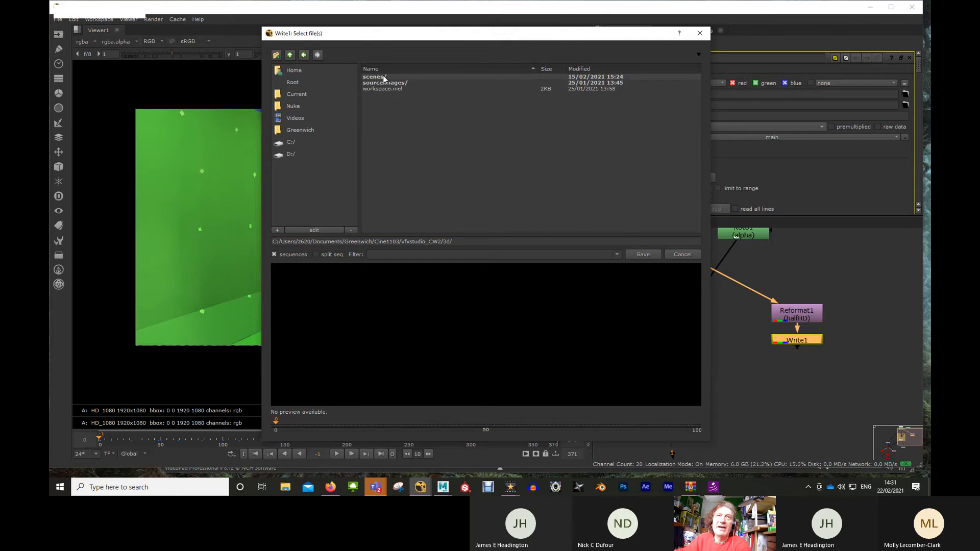
{"action": "double_click", "coordinate": [383, 76]}
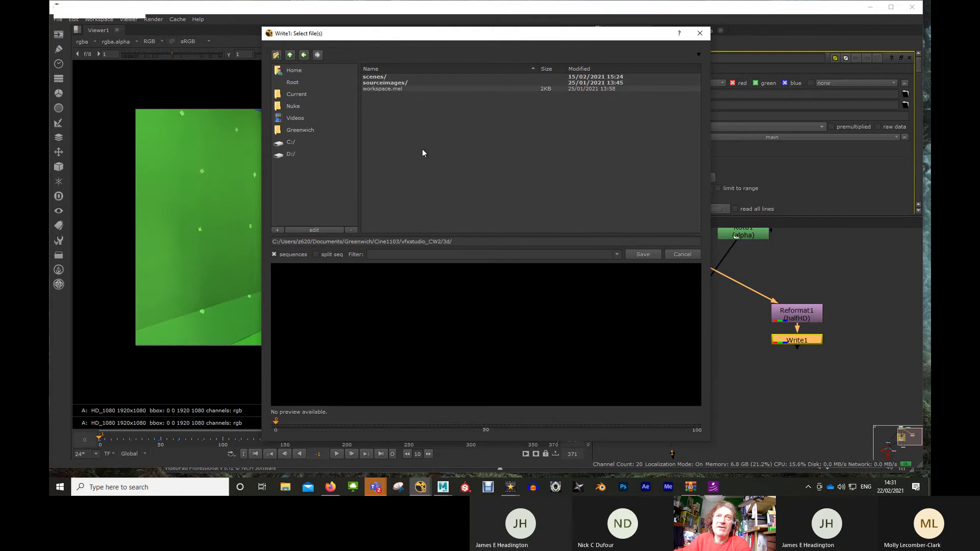
{"action": "left_click", "coordinate": [385, 83]}
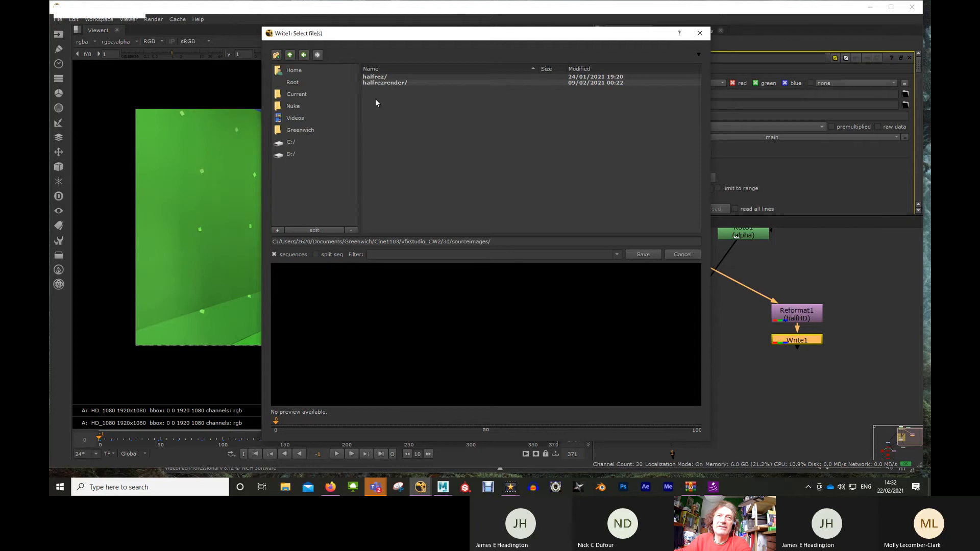
{"action": "double_click", "coordinate": [377, 77]}
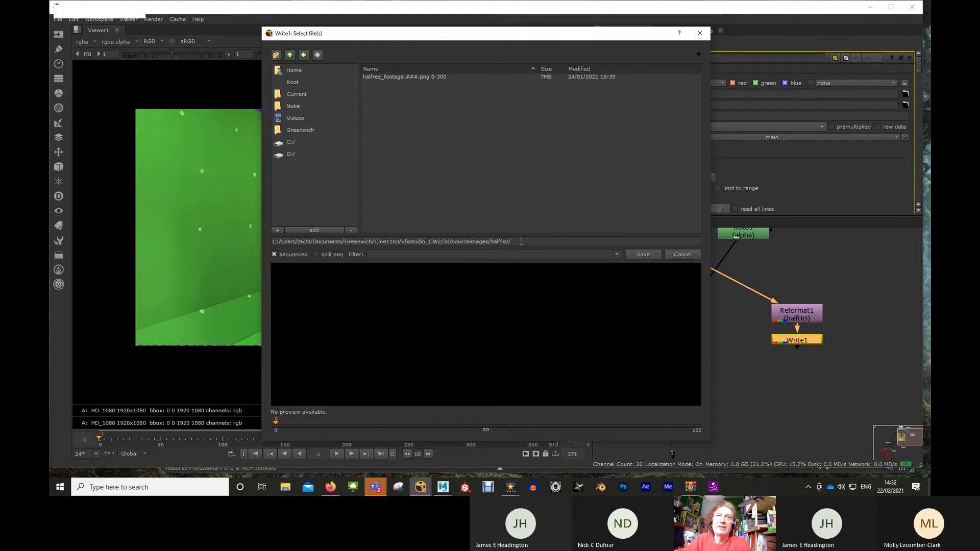
Step: Name the Write1 output sequence halfrez_gun.###.jpg in the halfrez folder and save the file path
{"action": "left_click", "coordinate": [551, 245]}
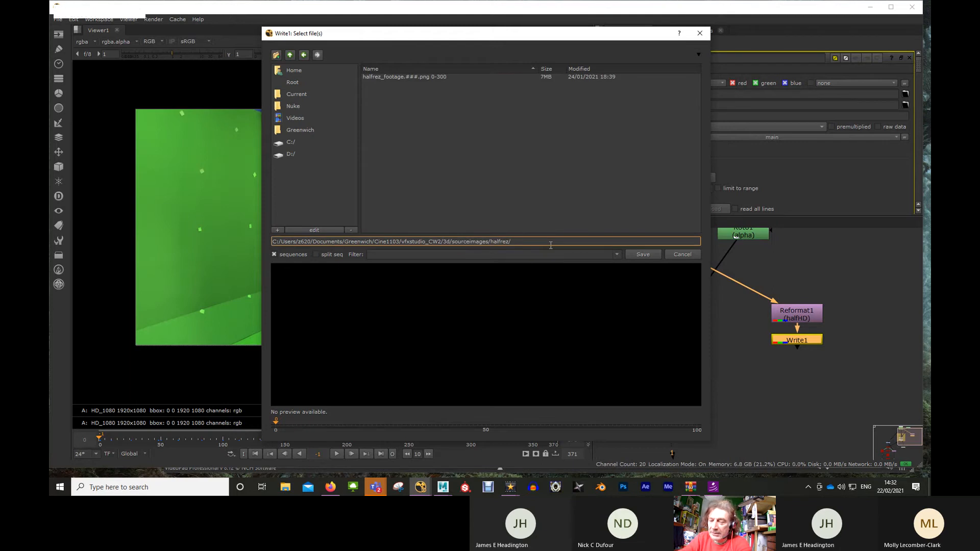
{"action": "type", "text": "halfre"}
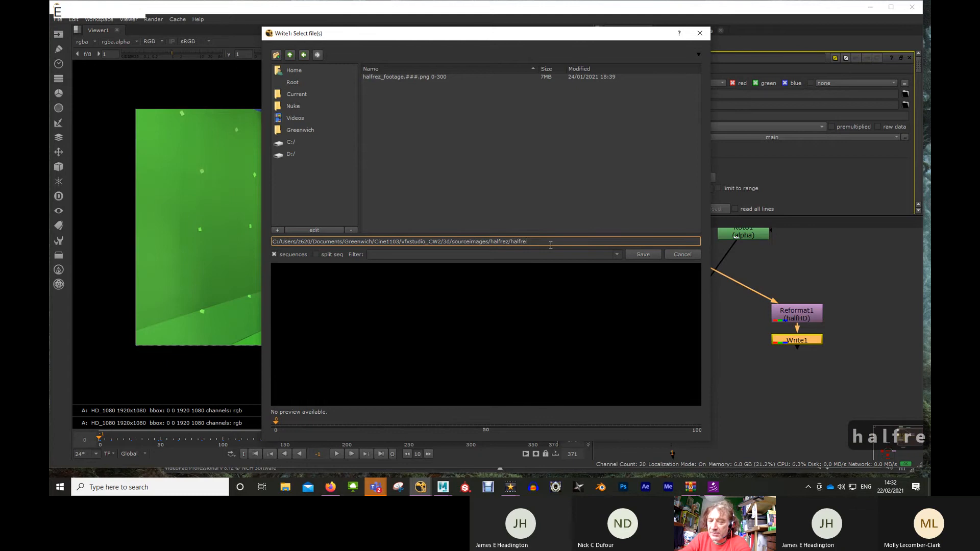
{"action": "type", "text": "z_"}
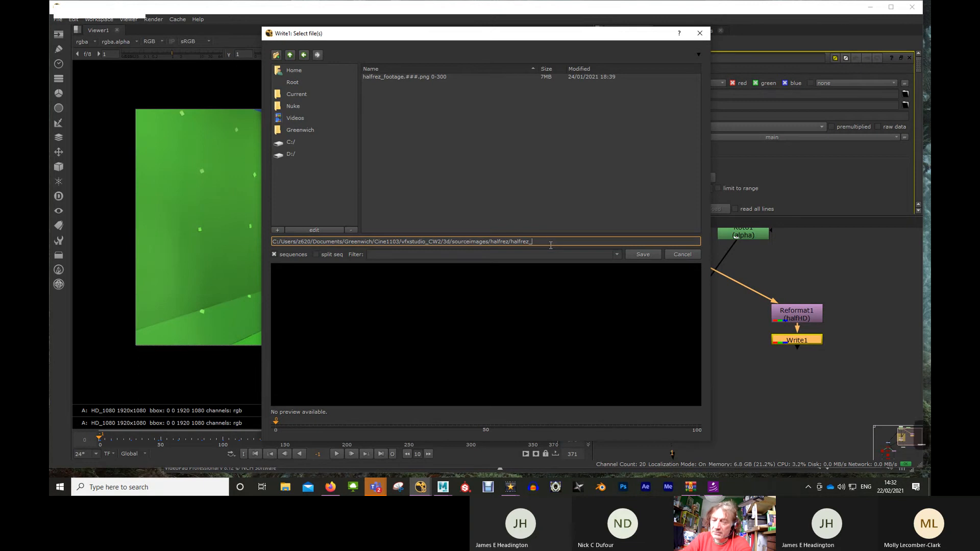
{"action": "type", "text": "gun"}
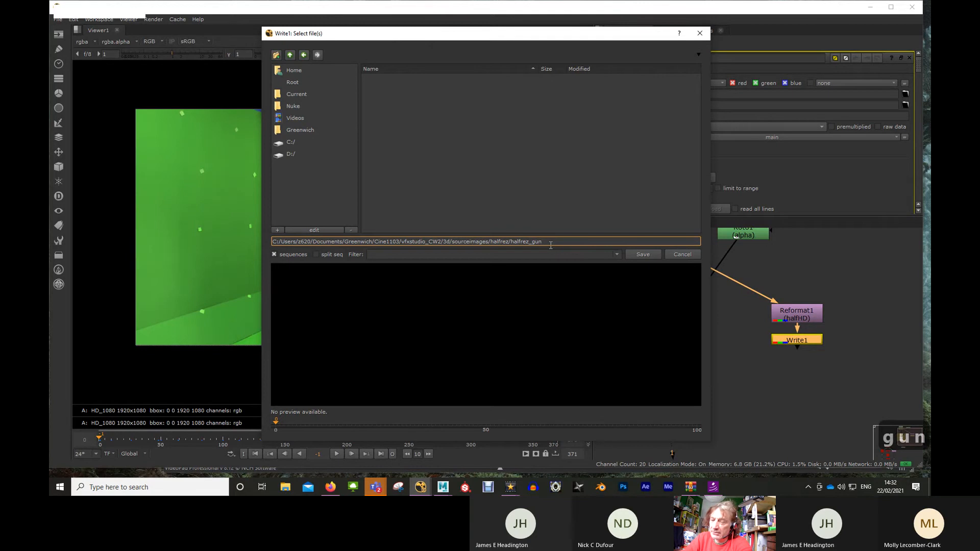
{"action": "type", "text": "."}
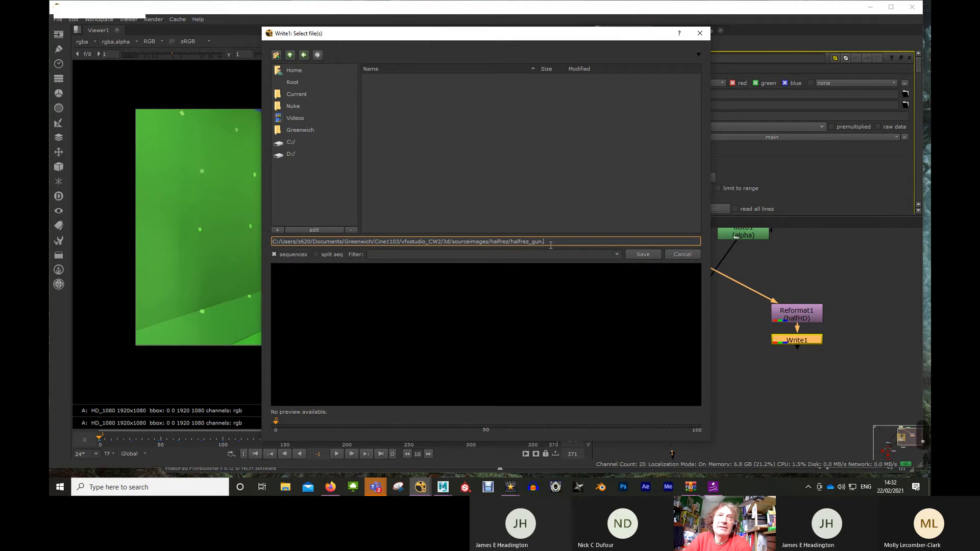
{"action": "type", "text": "###"}
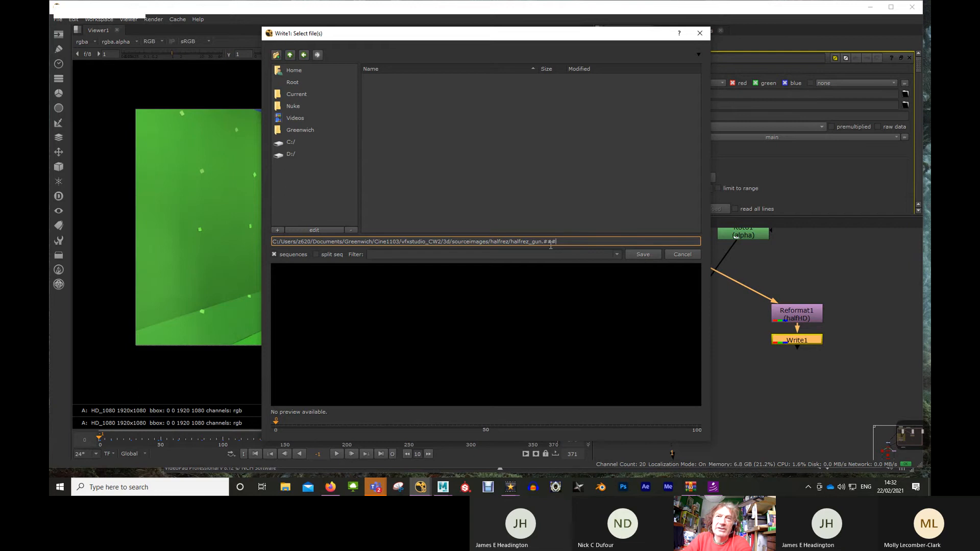
{"action": "type", "text": "."}
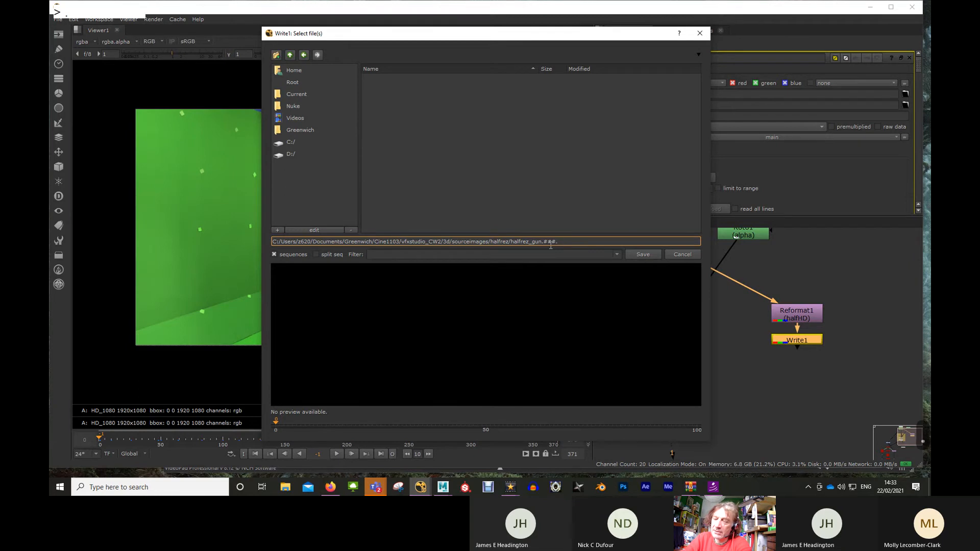
{"action": "type", "text": "jpg"}
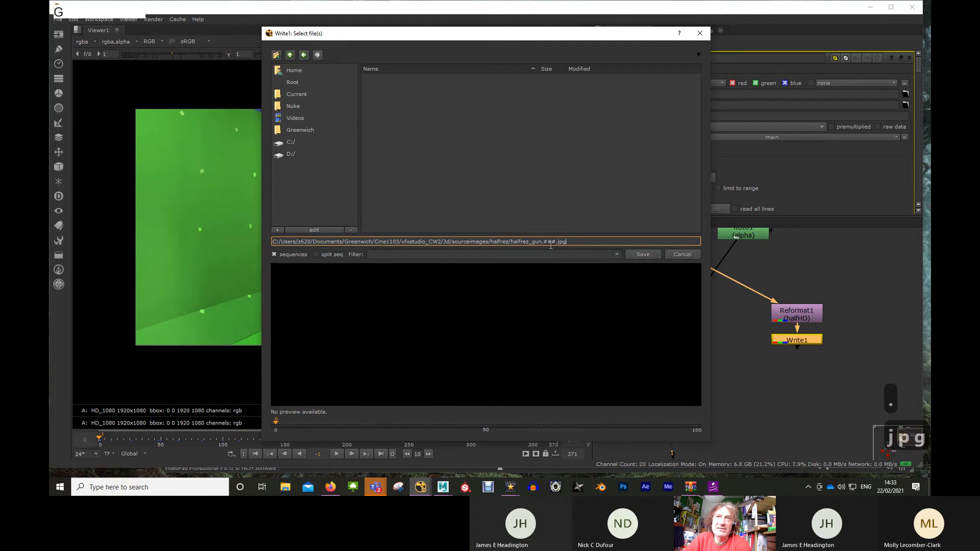
{"action": "key", "text": "Return"}
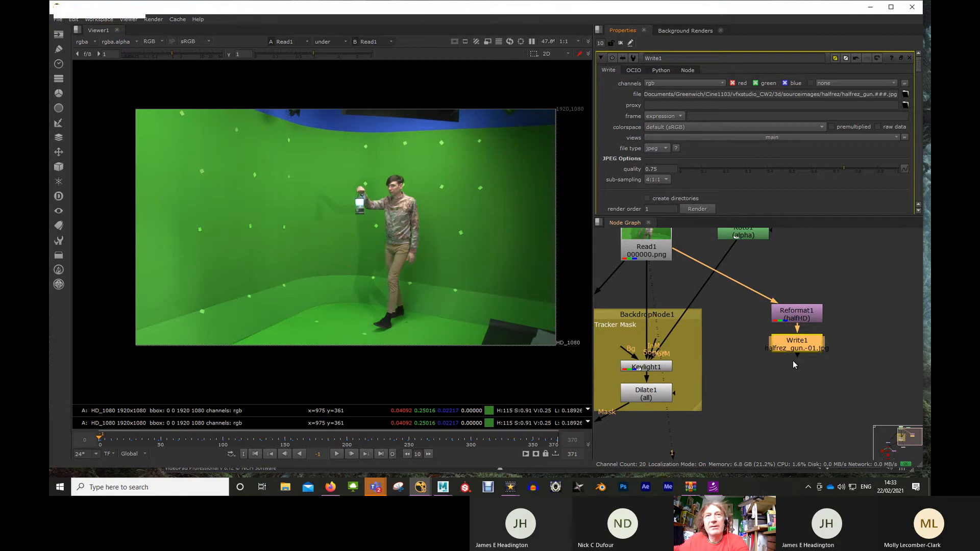
Step: Nudge the Write1 node slightly down below Reformat1 and display its output in the viewer
{"action": "left_click_drag", "start_coordinate": [783, 344], "coordinate": [783, 348]}
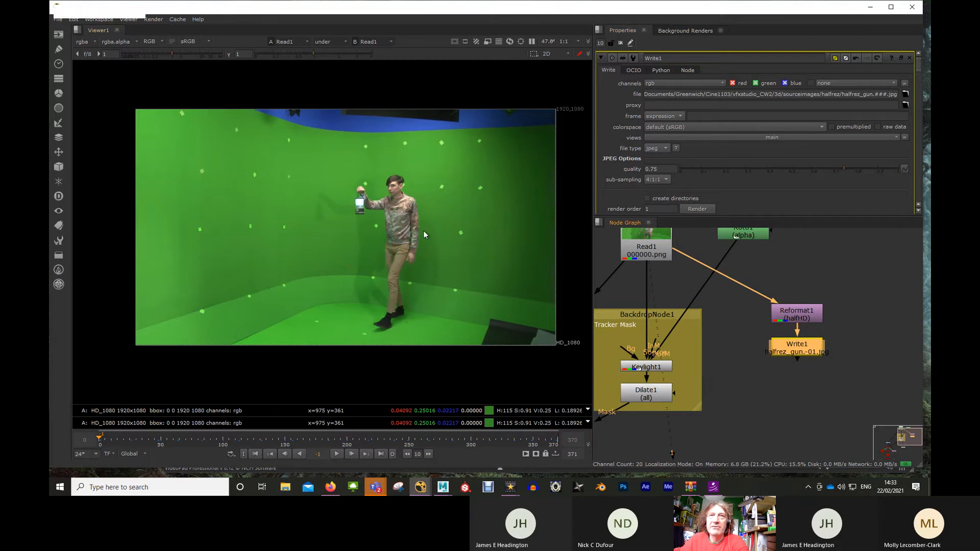
{"action": "key", "text": "1"}
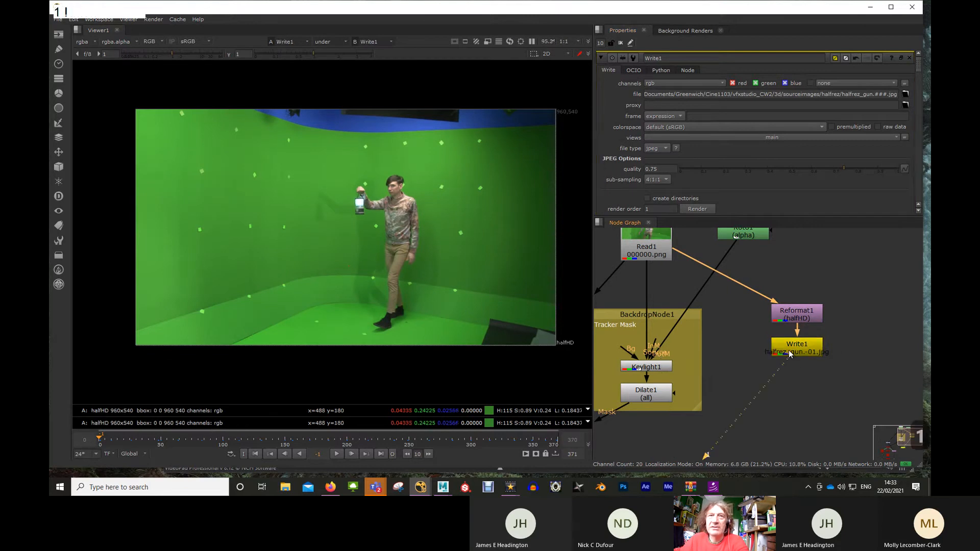
{"action": "left_click", "coordinate": [789, 353]}
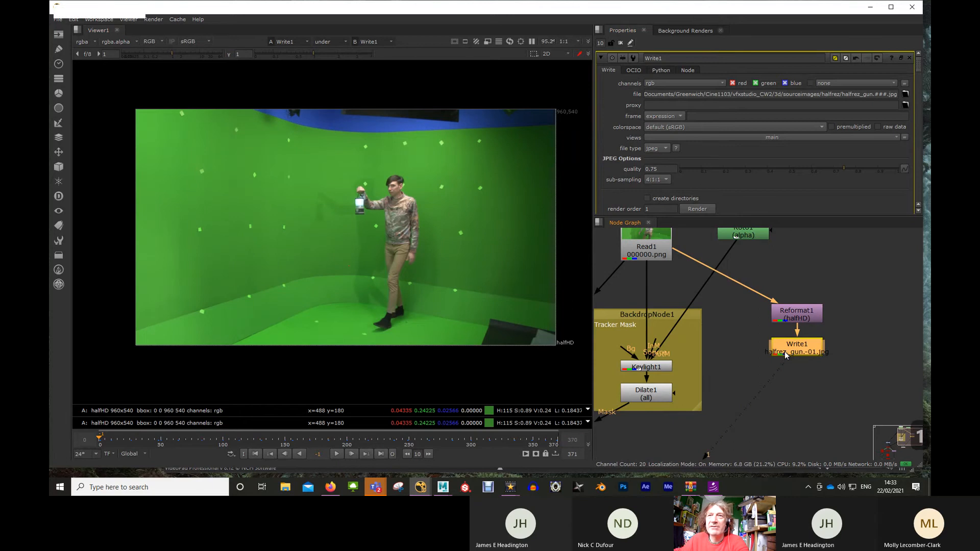
Step: Try the distort and none resize types on the Reformat1 node
{"action": "double_click", "coordinate": [795, 317]}
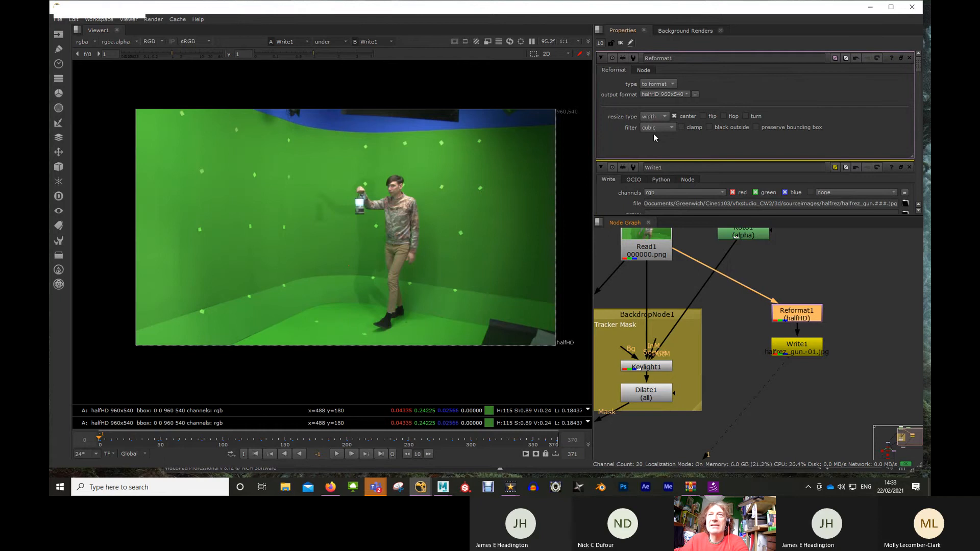
{"action": "left_click", "coordinate": [661, 121]}
{"action": "left_click", "coordinate": [663, 156]}
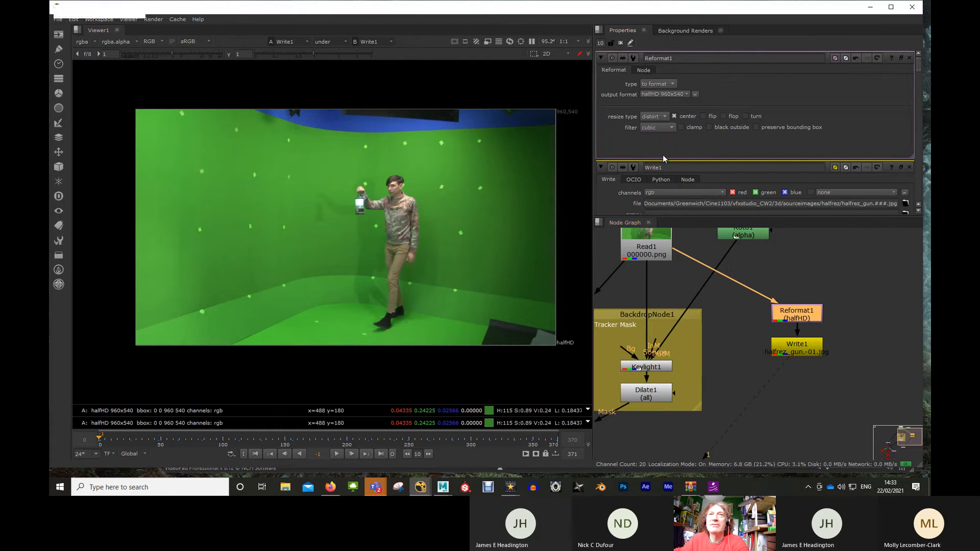
{"action": "left_click", "coordinate": [653, 117]}
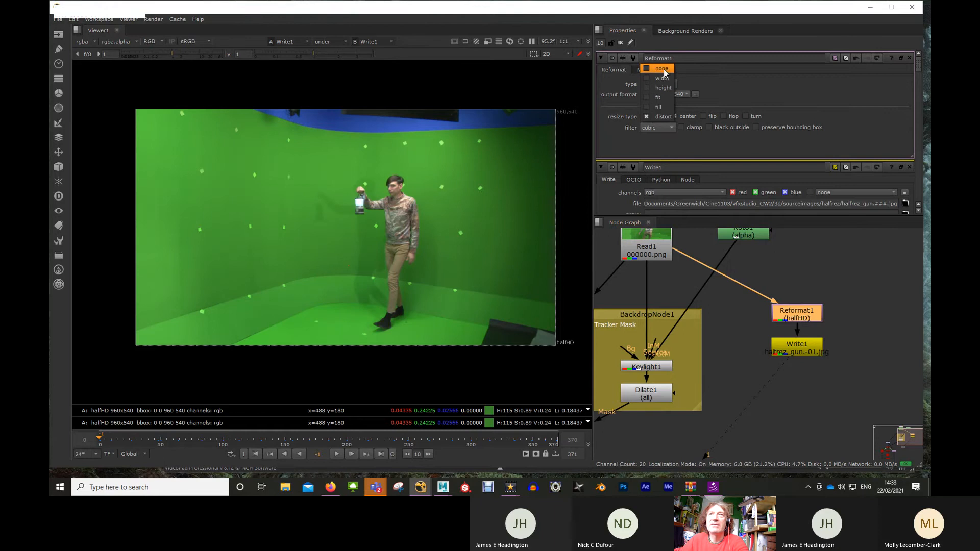
{"action": "left_click", "coordinate": [663, 69]}
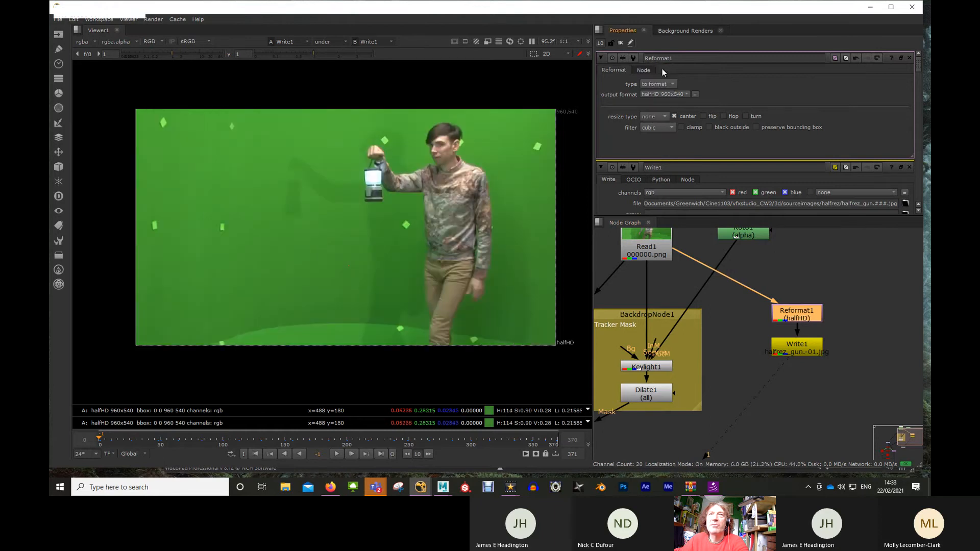
Step: Set the resize type of the Reformat1 node to width
{"action": "left_click", "coordinate": [655, 116]}
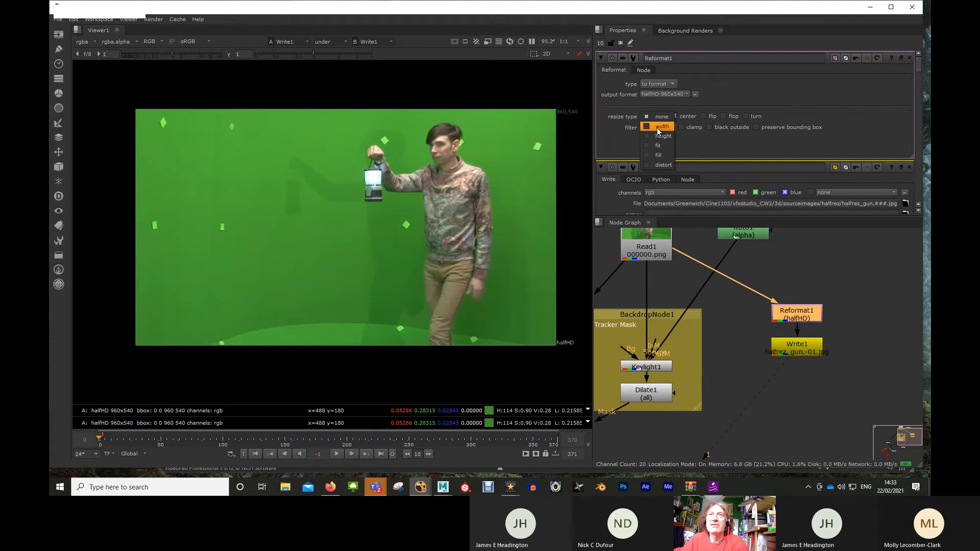
{"action": "left_click", "coordinate": [645, 127]}
{"action": "left_click", "coordinate": [645, 127]}
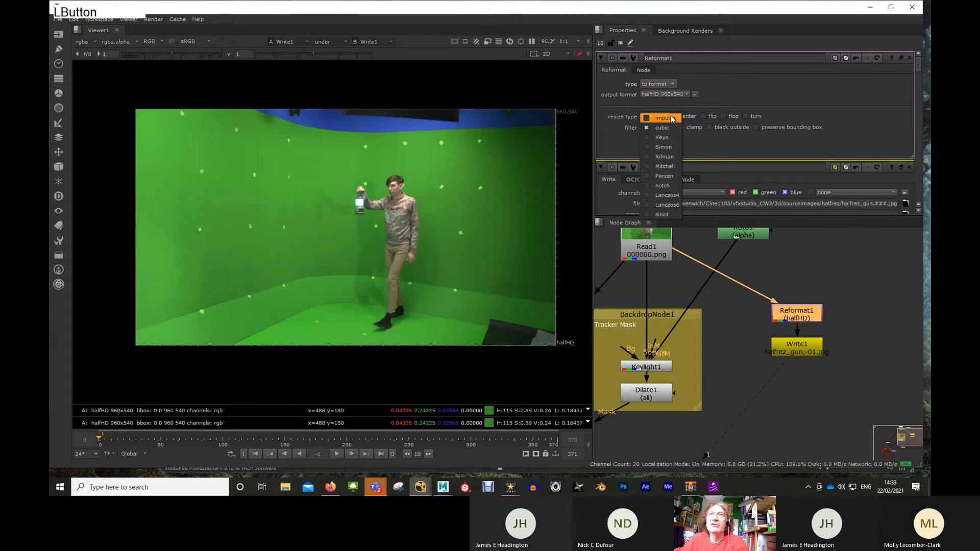
{"action": "left_click", "coordinate": [721, 102]}
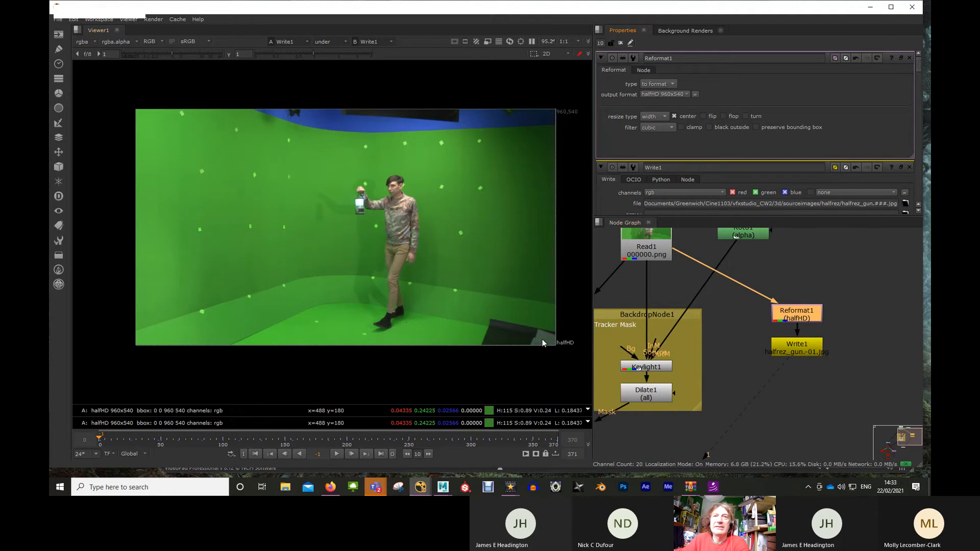
Step: Compare the original Read1 footage with the reformatted Write1 output by alternating between them in the viewer
{"action": "left_click", "coordinate": [811, 352]}
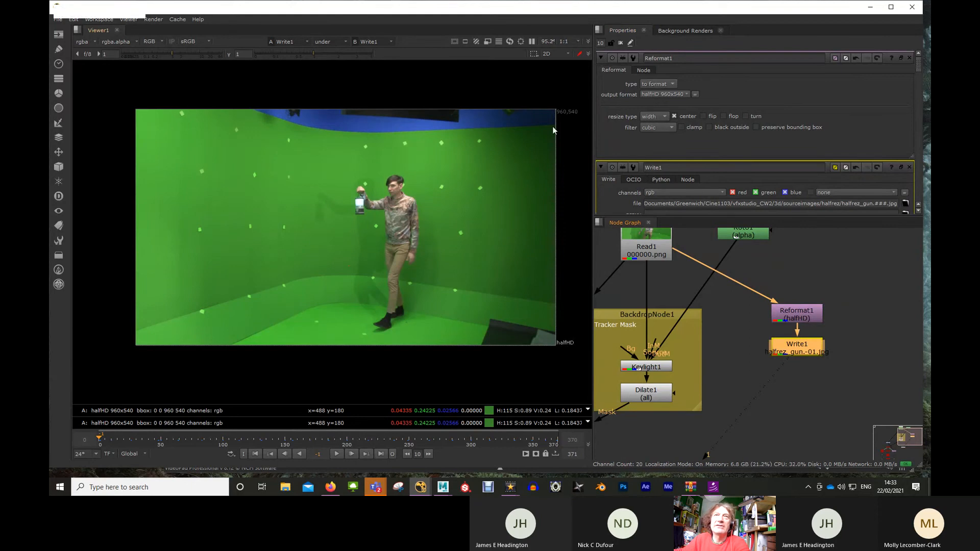
{"action": "left_click", "coordinate": [649, 253]}
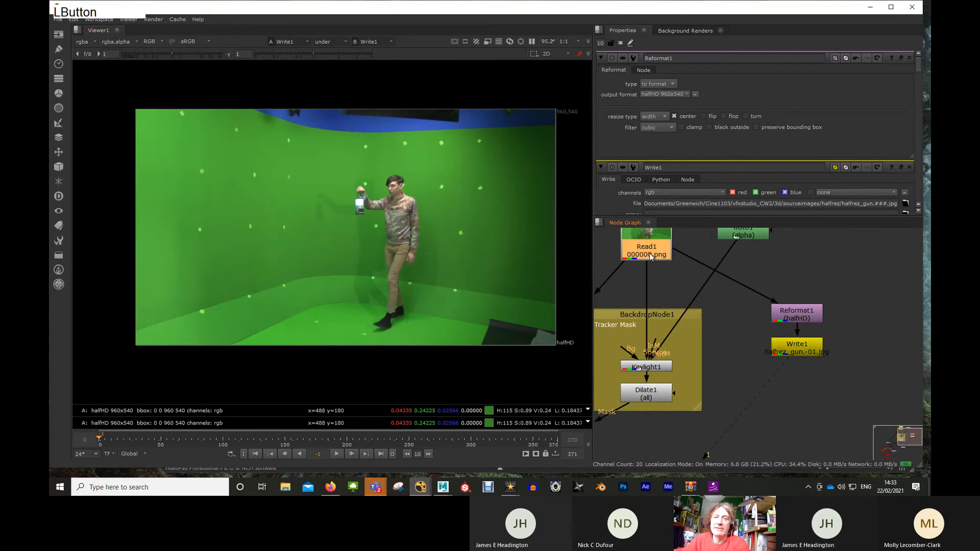
{"action": "key", "text": "1"}
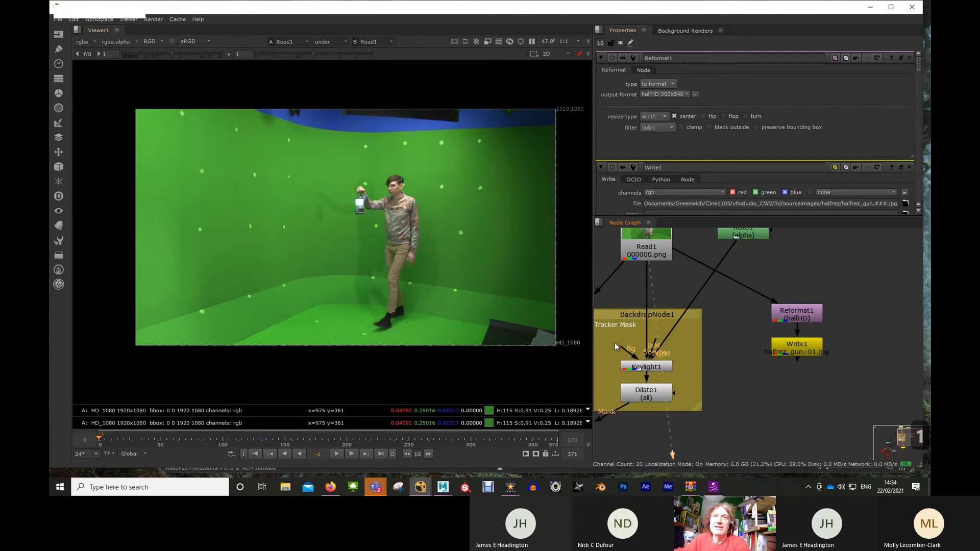
{"action": "left_click", "coordinate": [802, 344]}
{"action": "key", "text": "1"}
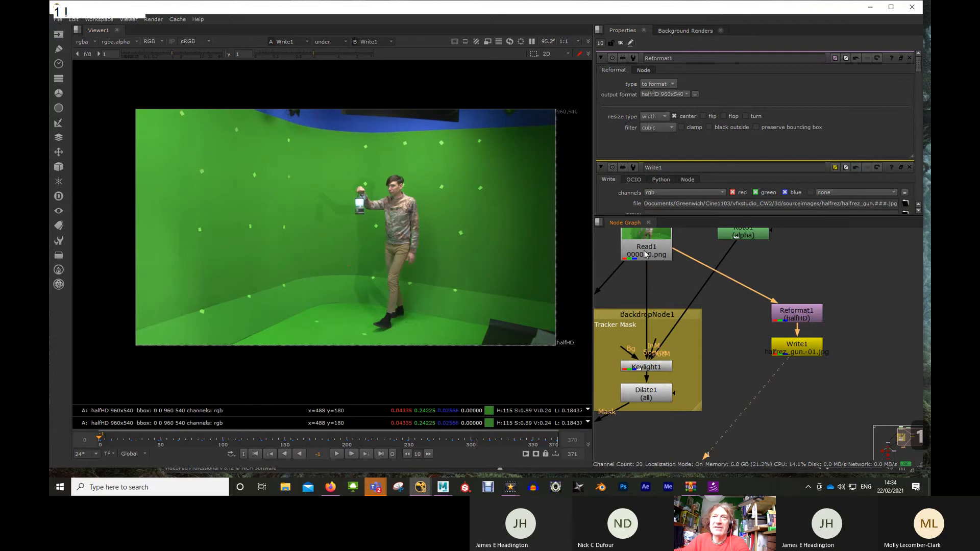
{"action": "left_click", "coordinate": [626, 245]}
{"action": "key", "text": "1"}
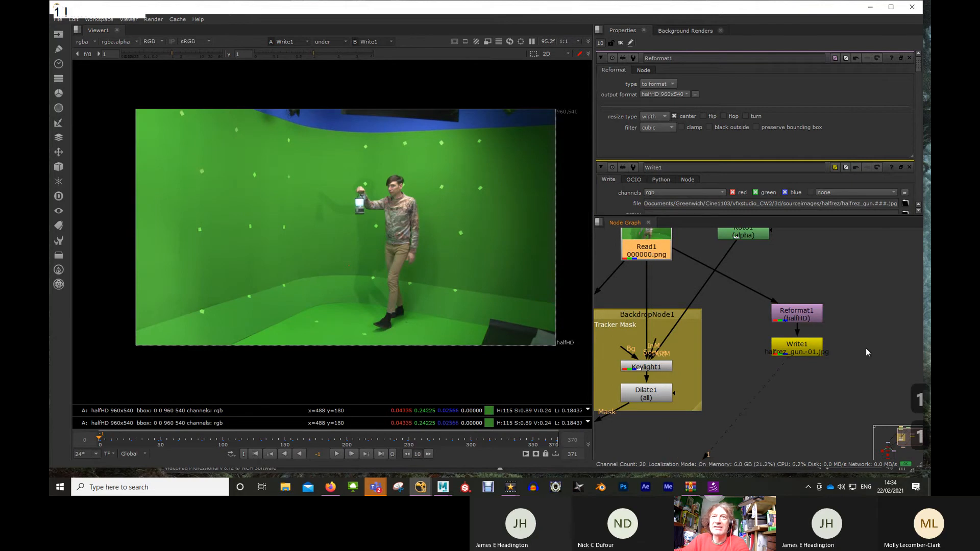
{"action": "left_click", "coordinate": [777, 350]}
{"action": "key", "text": "1"}
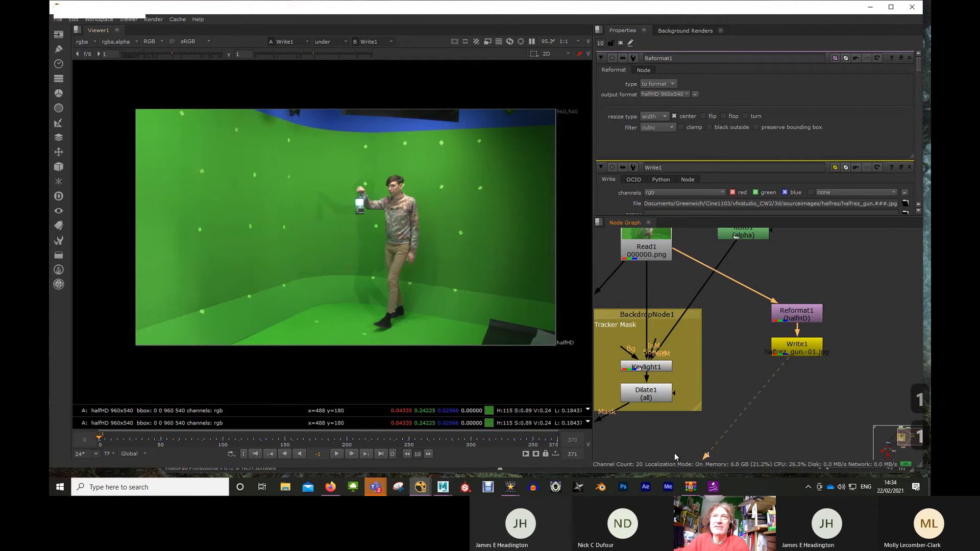
{"action": "left_click", "coordinate": [773, 367]}
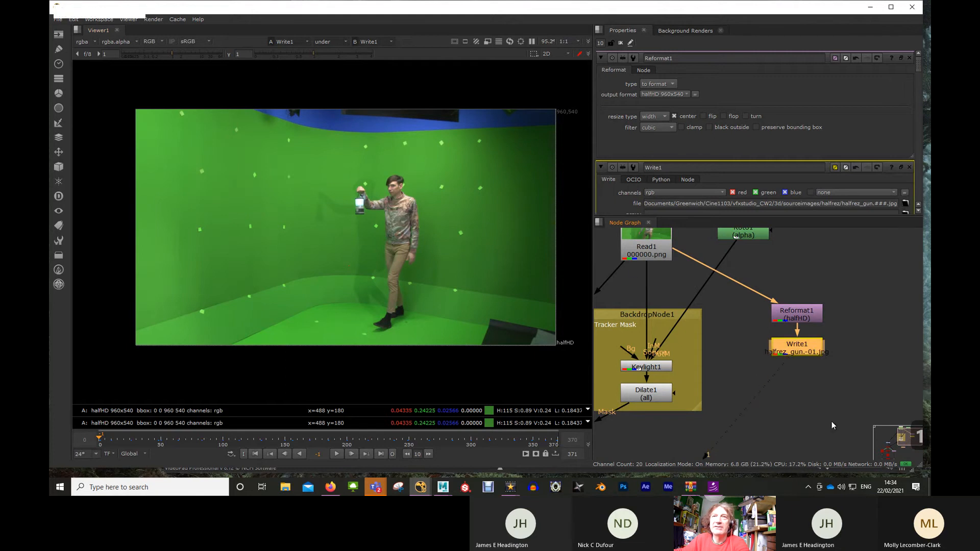
Step: Open the Write1 node's properties and render the JPEG sequence over the input frame range 0-370
{"action": "double_click", "coordinate": [792, 349]}
{"action": "key", "text": "1"}
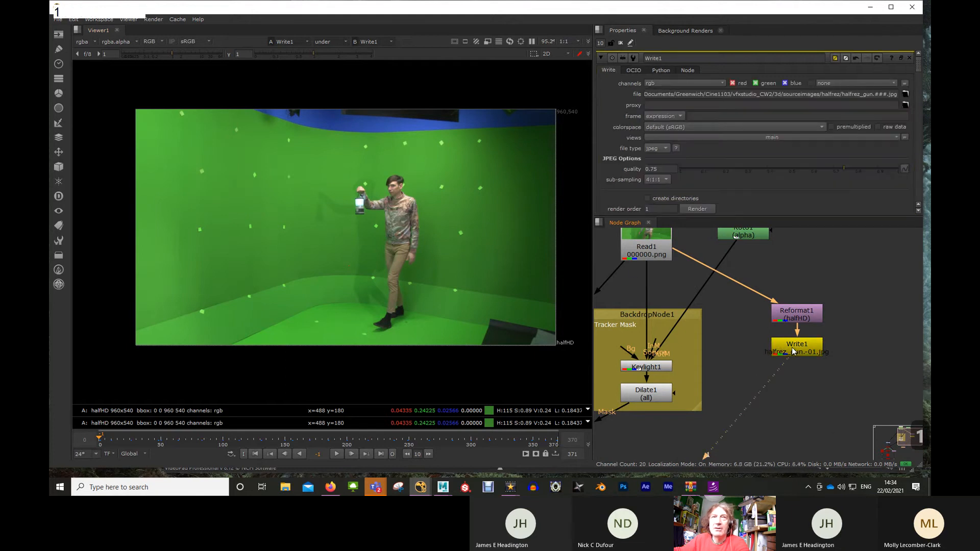
{"action": "left_click", "coordinate": [792, 348]}
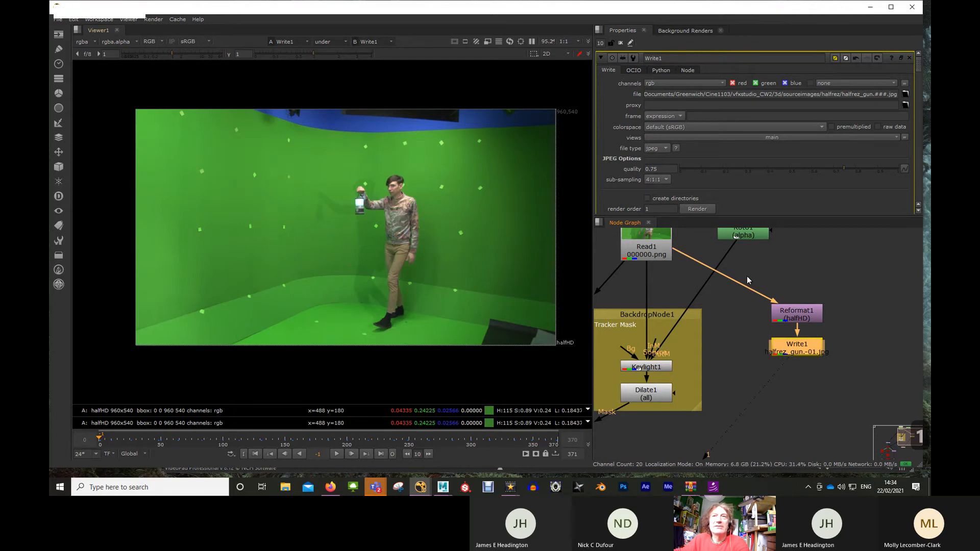
{"action": "left_click", "coordinate": [696, 208]}
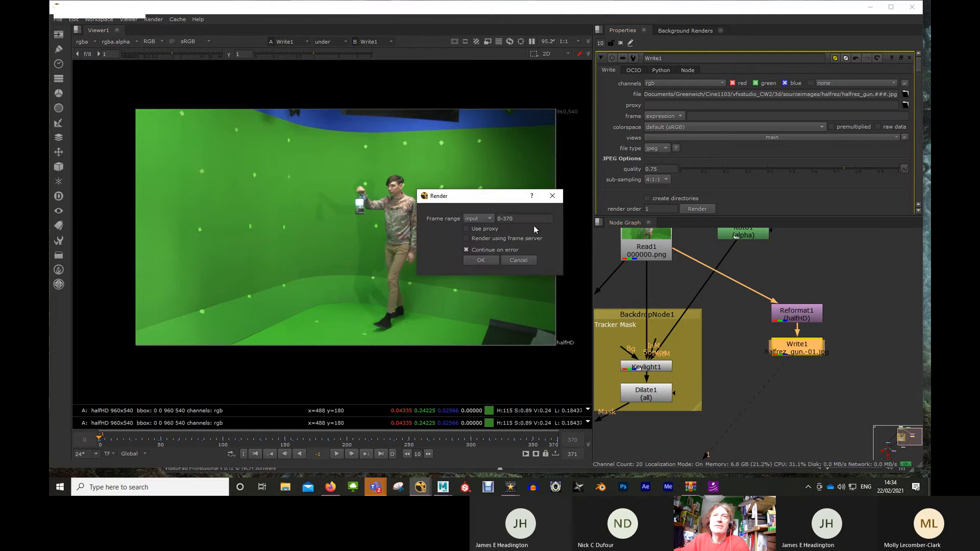
{"action": "left_click", "coordinate": [482, 262]}
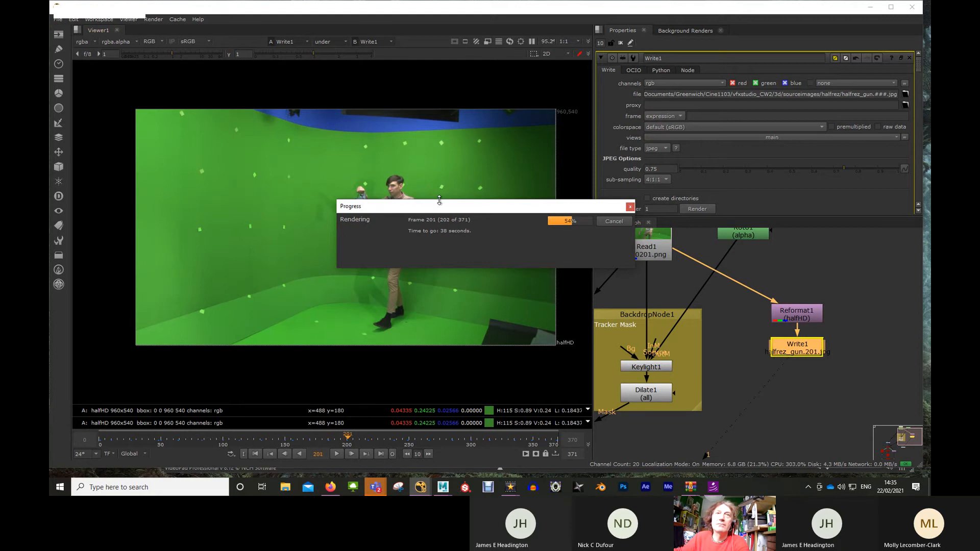
{"action": "left_click_drag", "start_coordinate": [436, 211], "coordinate": [420, 329]}
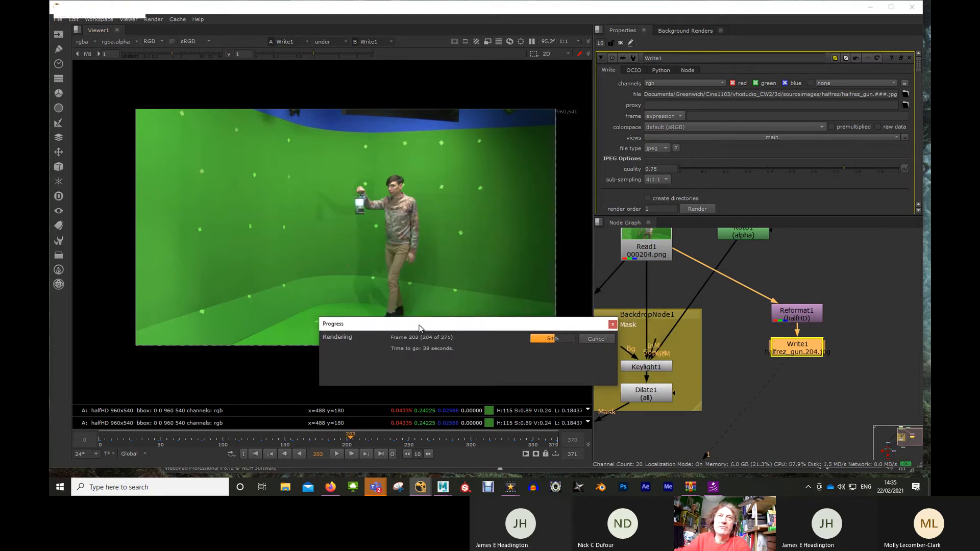
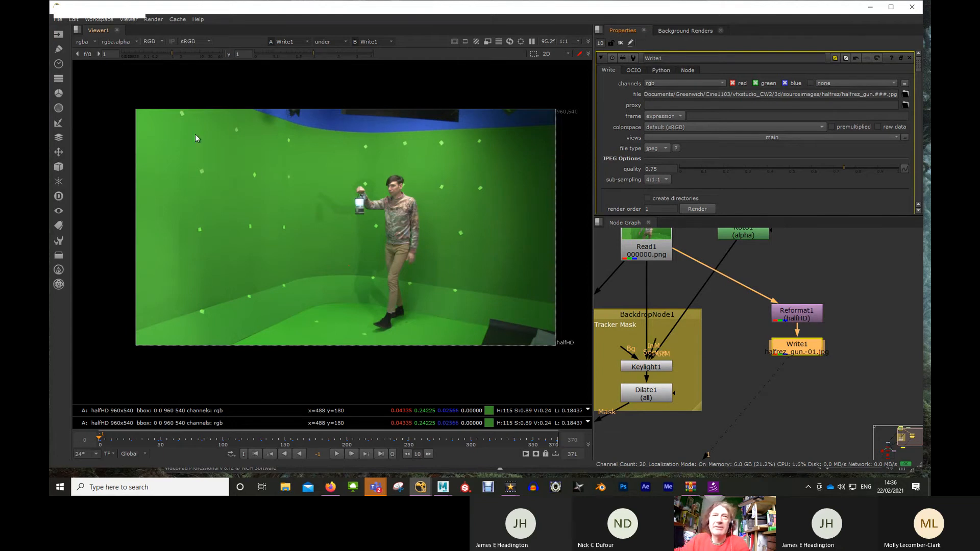
Step: Move the Reformat1 node sideways so it sits up and to the right of Write1
{"action": "middle_click_drag", "start_coordinate": [844, 291], "coordinate": [813, 294]}
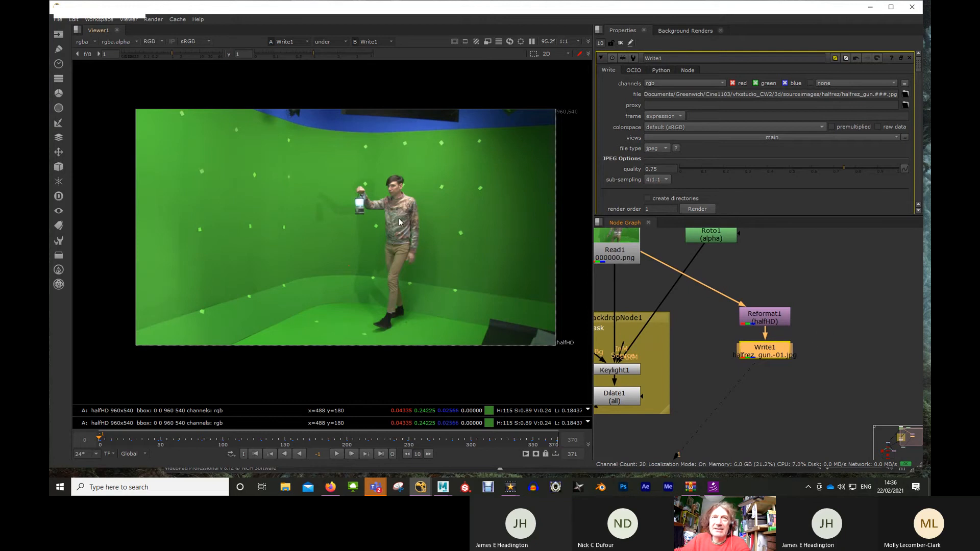
{"action": "left_click", "coordinate": [828, 347]}
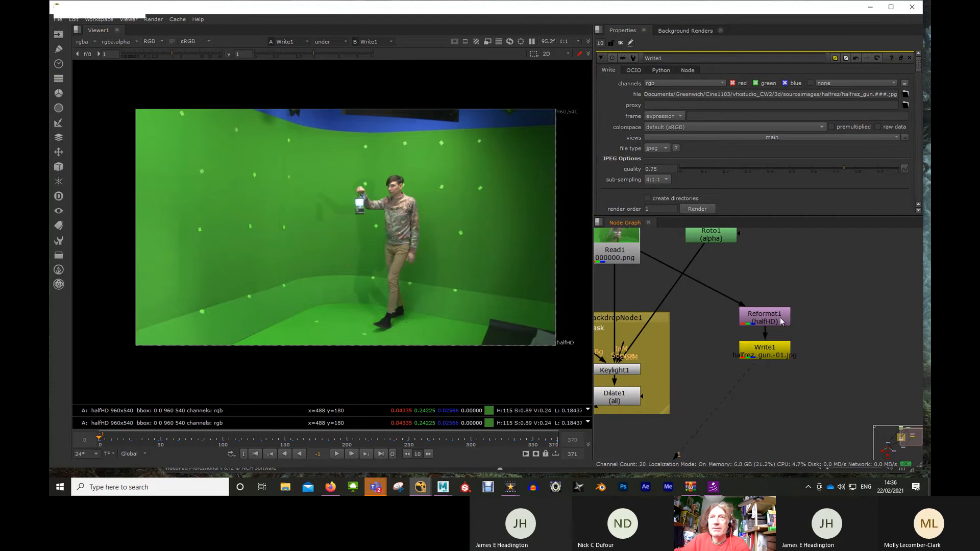
{"action": "left_click_drag", "start_coordinate": [780, 318], "coordinate": [823, 317]}
{"action": "left_click", "coordinate": [851, 352]}
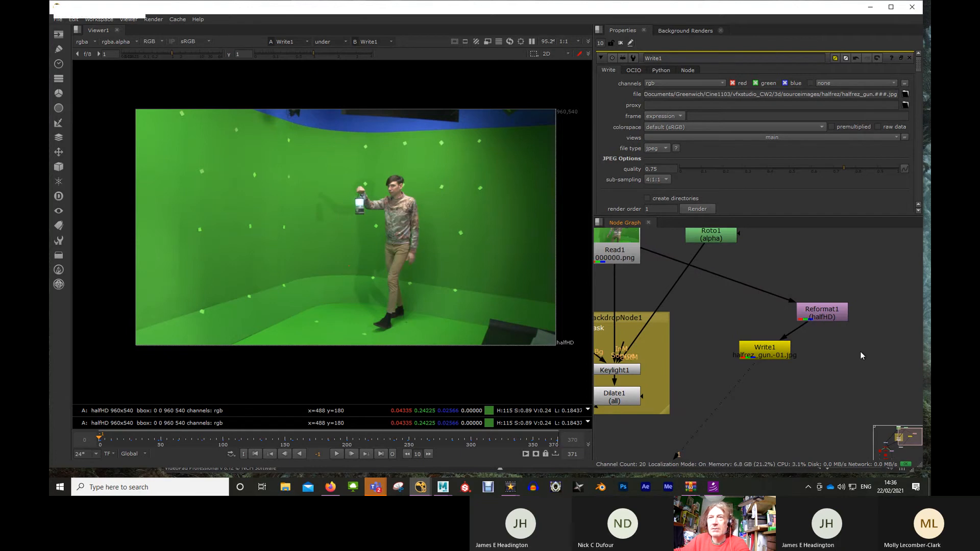
{"action": "key", "text": "w"}
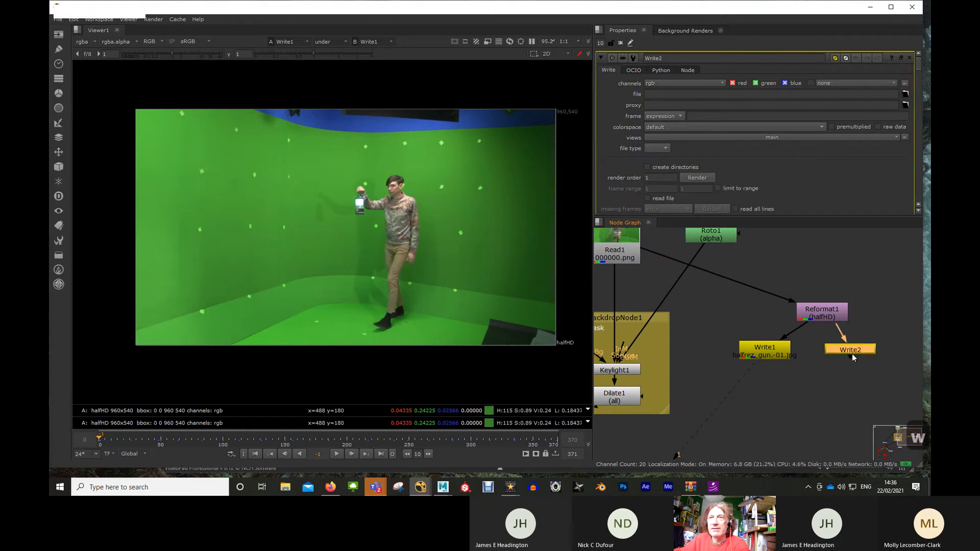
{"action": "left_click_drag", "start_coordinate": [852, 354], "coordinate": [842, 416]}
{"action": "key", "text": "Delete"}
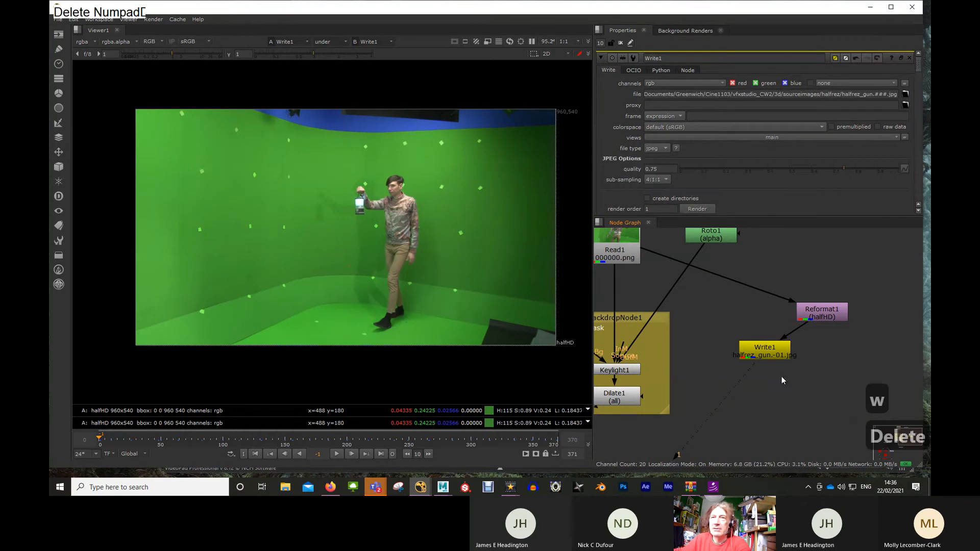
Step: Duplicate the Write1 node, connect the copy to Reformat1 and place it below and to the right of Write1
{"action": "left_click", "coordinate": [774, 351]}
{"action": "key", "text": "ctrl+c"}
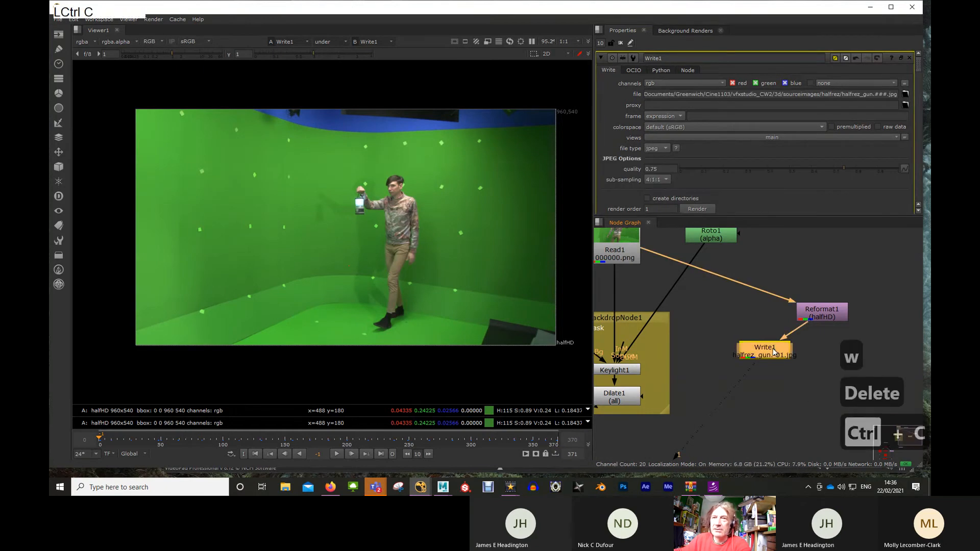
{"action": "left_click", "coordinate": [812, 397]}
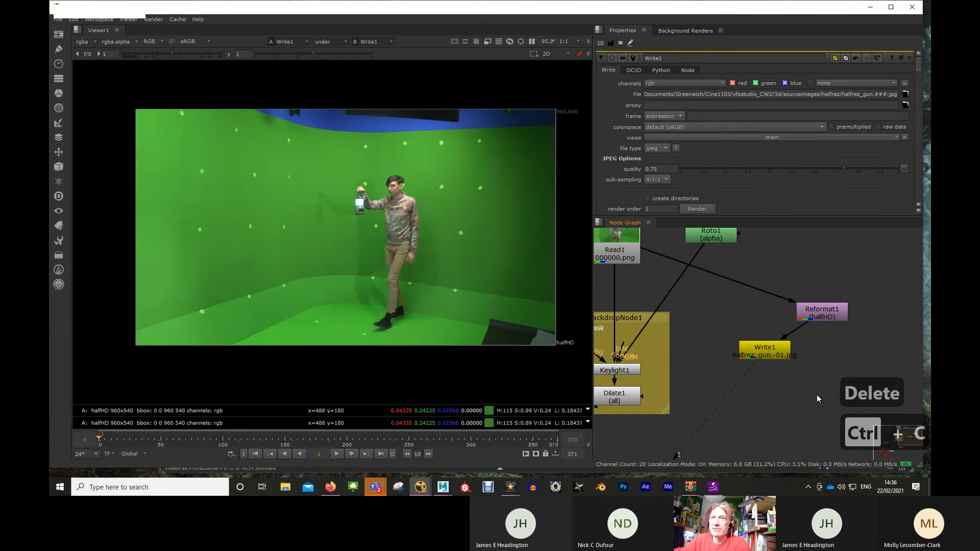
{"action": "key", "text": "ctrl+v"}
{"action": "left_click", "coordinate": [769, 432]}
{"action": "middle_click_drag", "start_coordinate": [764, 430], "coordinate": [705, 425]}
{"action": "left_click_drag", "start_coordinate": [743, 373], "coordinate": [772, 317]}
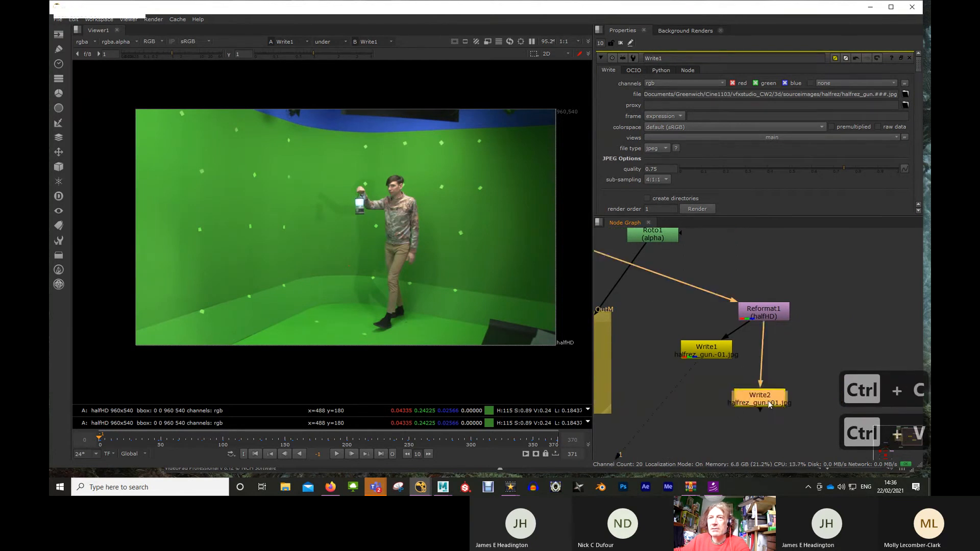
{"action": "left_click_drag", "start_coordinate": [760, 398], "coordinate": [795, 403]}
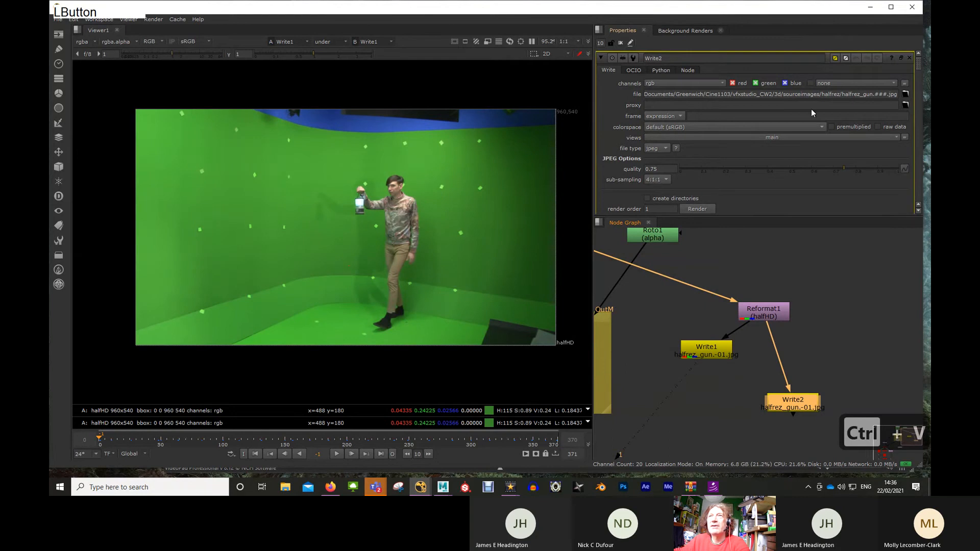
Step: Change the file extension in the Write2 node's output path to png
{"action": "double_click", "coordinate": [891, 95]}
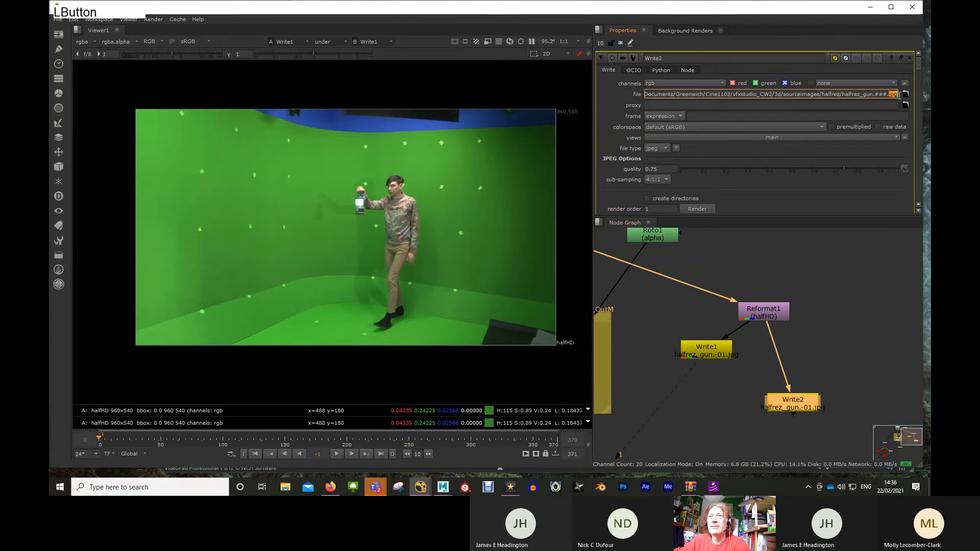
{"action": "type", "text": "png"}
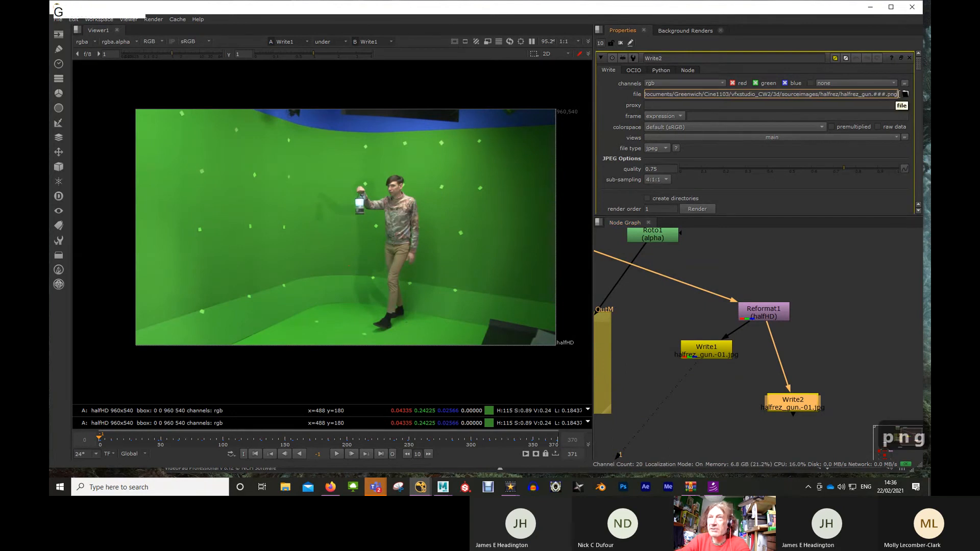
{"action": "key", "text": "Return"}
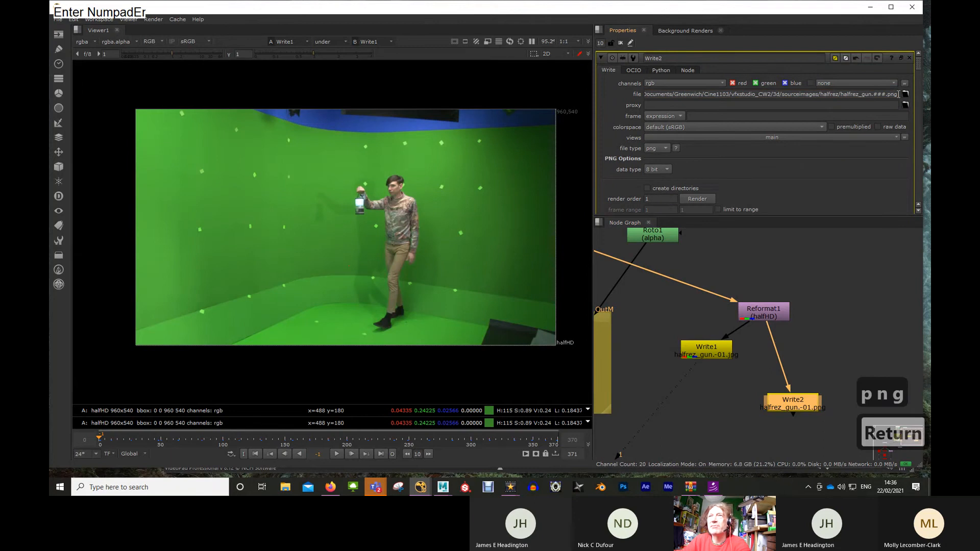
Step: Replace gun with lantern in Write2's output file name so the sequence is called halfrez_lantern.###.png
{"action": "left_click", "coordinate": [861, 93]}
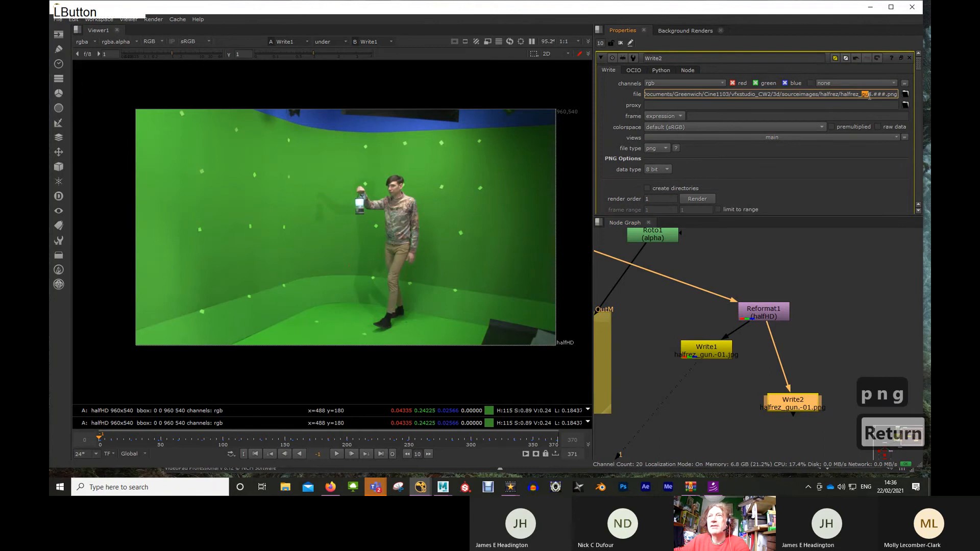
{"action": "key", "text": "Delete"}
{"action": "key", "text": "Delete"}
{"action": "key", "text": "Delete"}
{"action": "key", "text": "Delete"}
{"action": "type", "text": "lantern."}
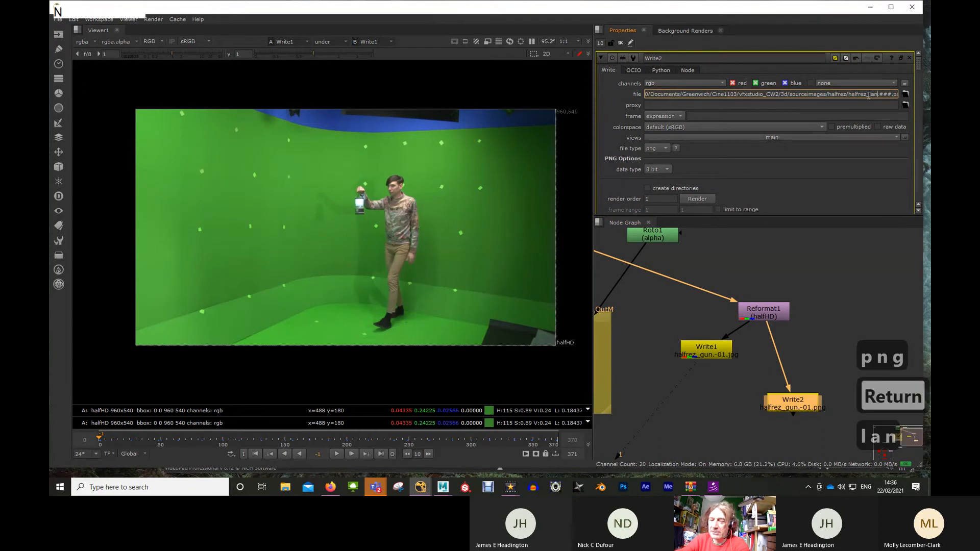
{"action": "key", "text": "Return"}
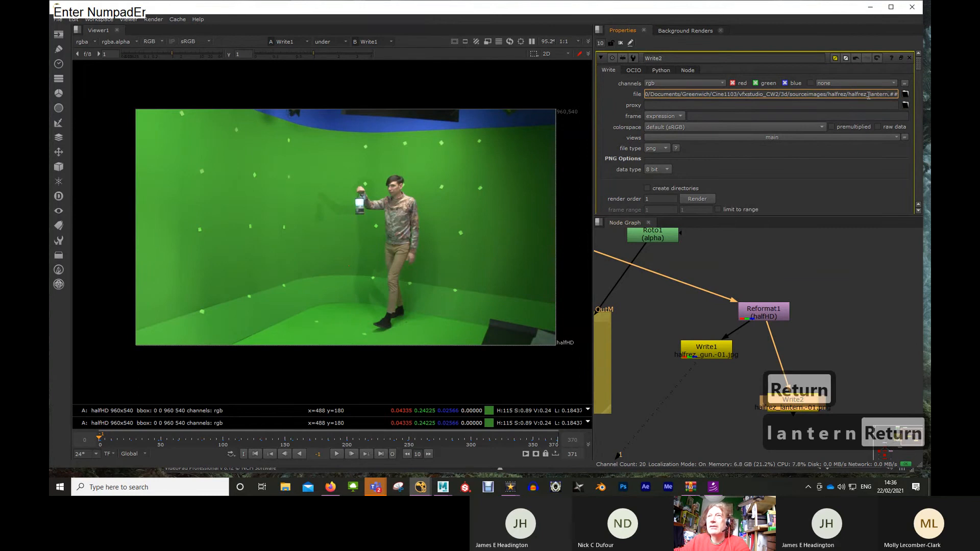
Step: Move the Write2 node slightly further right, away from Write1 in the node graph
{"action": "middle_click_drag", "start_coordinate": [838, 280], "coordinate": [820, 272]}
{"action": "scroll", "coordinate": [819, 268], "scroll_direction": "down", "scroll_amount": 1}
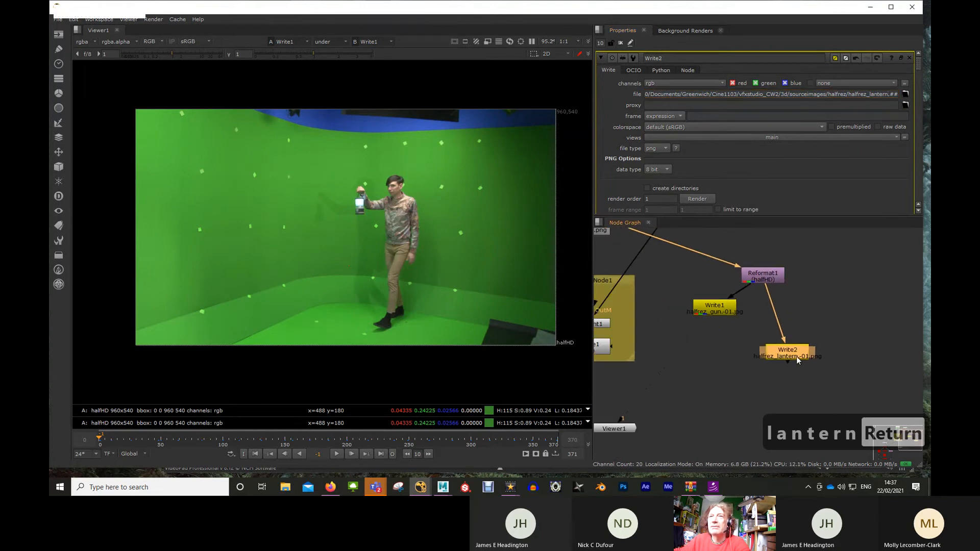
{"action": "mouse_move", "coordinate": [796, 356]}
{"action": "left_mouse_down"}
{"action": "mouse_move", "coordinate": [824, 356]}
{"action": "mouse_move", "coordinate": [814, 353]}
{"action": "left_mouse_up"}
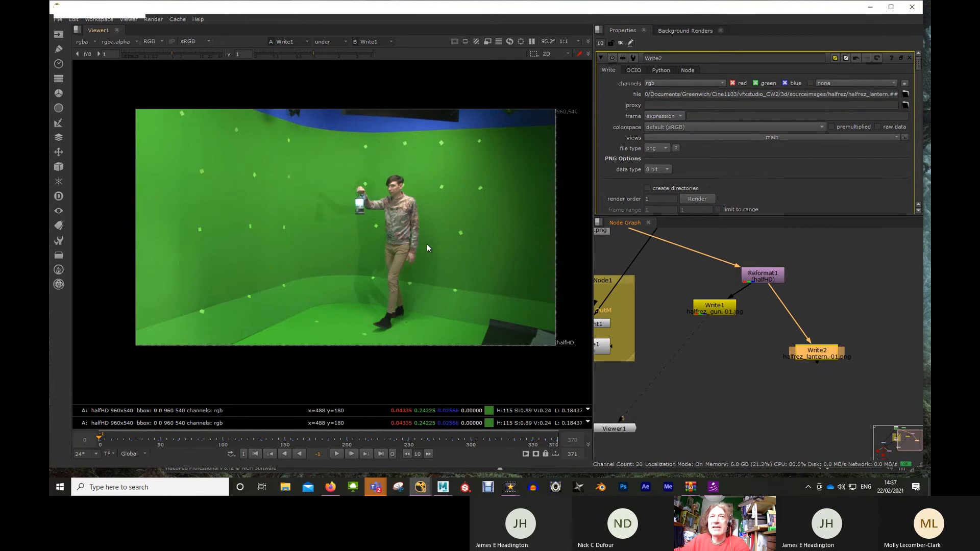
{"action": "scroll", "coordinate": [759, 298], "scroll_direction": "up", "scroll_amount": 7}
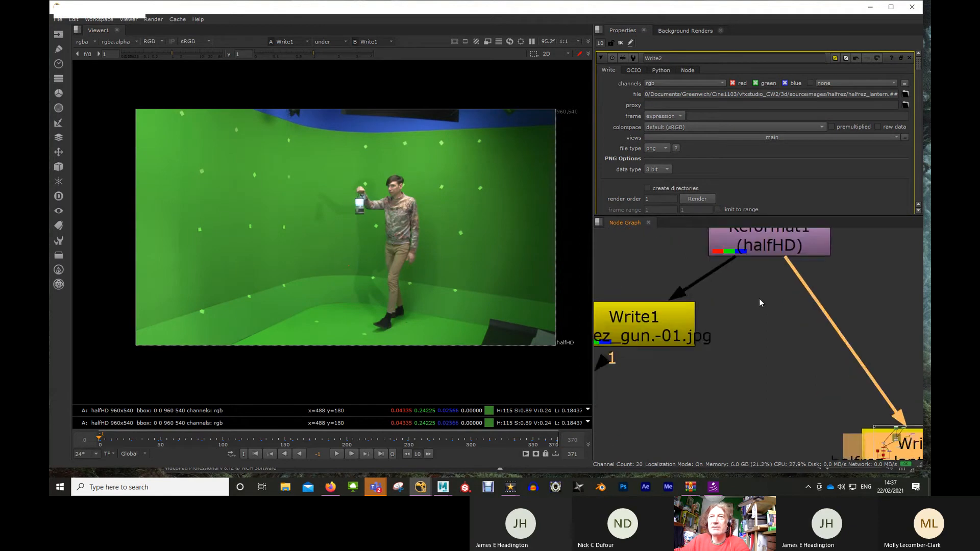
{"action": "middle_click_drag", "start_coordinate": [760, 299], "coordinate": [837, 340]}
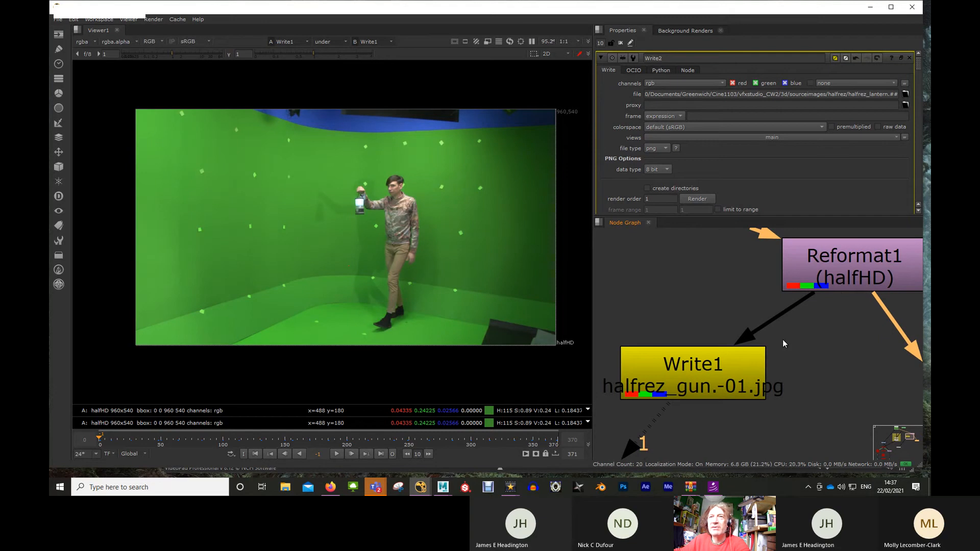
Step: Nudge the Write1 and Write2 nodes slightly to the right beneath Reformat1 in the node graph
{"action": "scroll", "coordinate": [783, 340], "scroll_direction": "down", "scroll_amount": 5}
{"action": "middle_click_drag", "start_coordinate": [687, 299], "coordinate": [756, 328]}
{"action": "scroll", "coordinate": [689, 312], "scroll_direction": "up", "scroll_amount": 4}
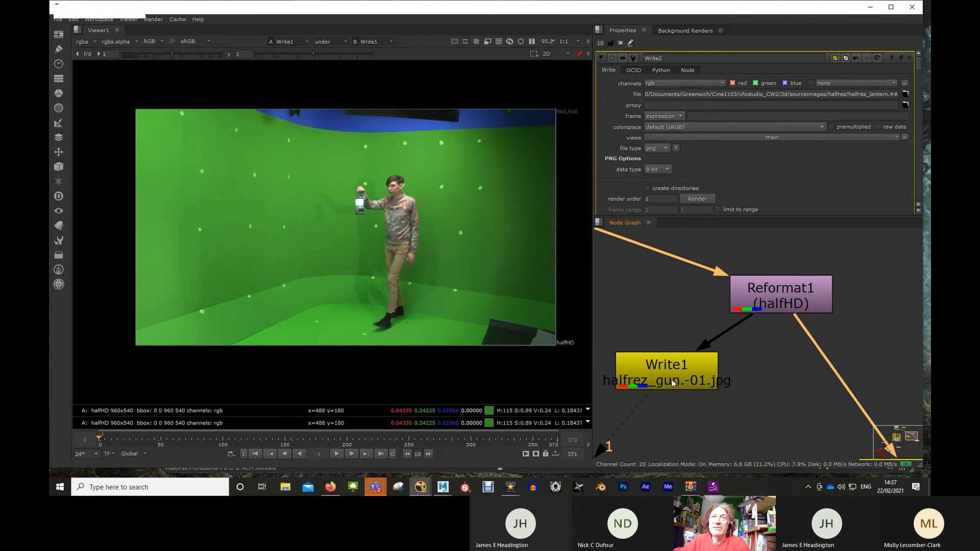
{"action": "left_click_drag", "start_coordinate": [672, 379], "coordinate": [685, 386]}
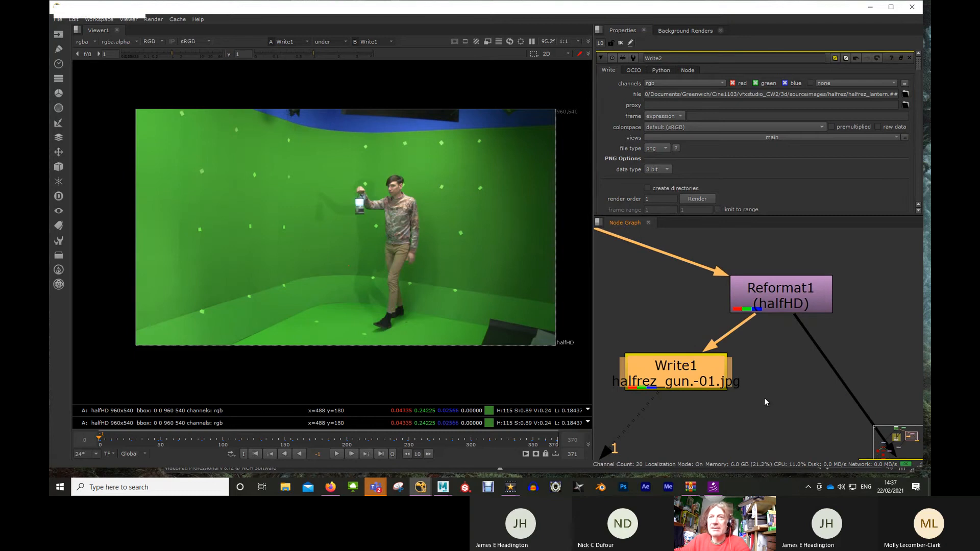
{"action": "scroll", "coordinate": [759, 390], "scroll_direction": "down", "scroll_amount": 3}
{"action": "middle_click_drag", "start_coordinate": [759, 390], "coordinate": [800, 341]}
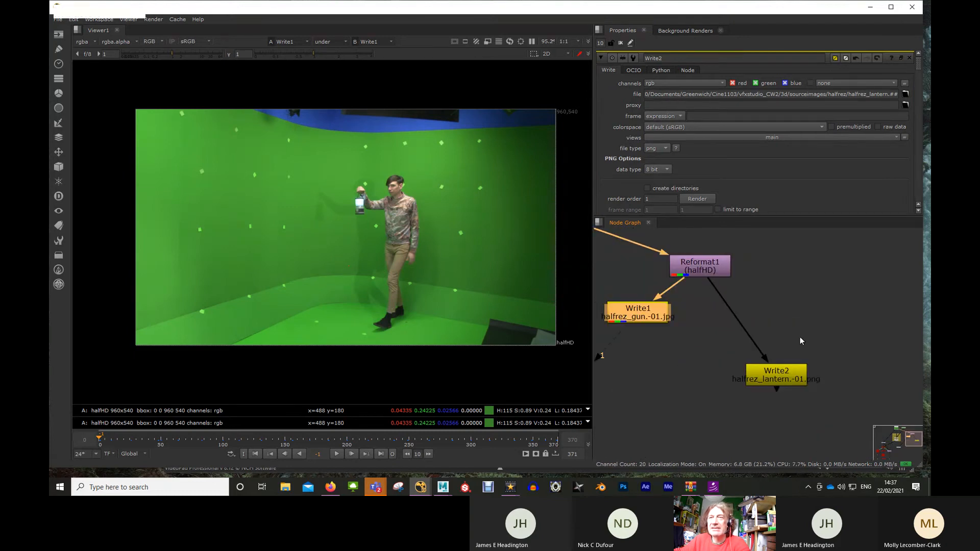
{"action": "left_click_drag", "start_coordinate": [779, 380], "coordinate": [801, 377]}
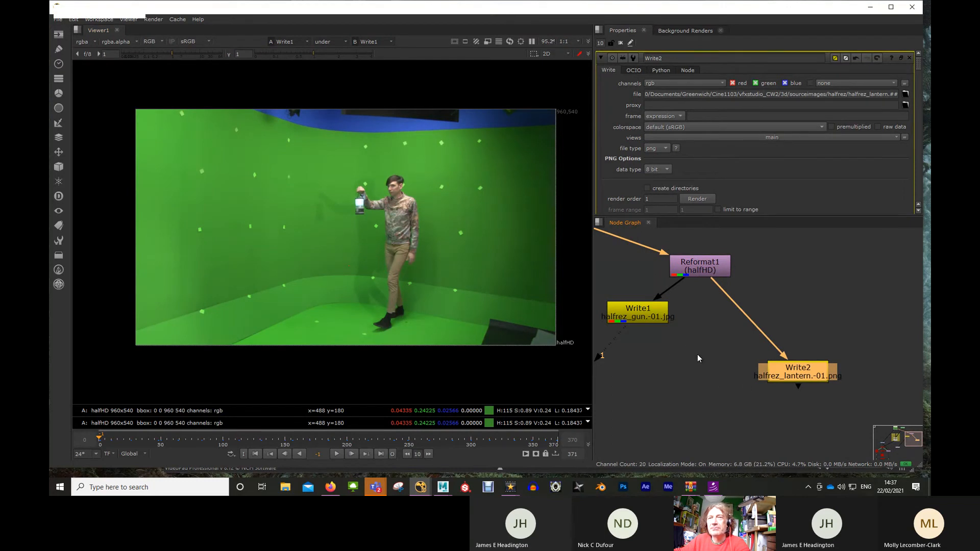
Step: Swap the two Write nodes so Write2 sits below left of Reformat1 and Write1 below right
{"action": "middle_click_drag", "start_coordinate": [680, 357], "coordinate": [712, 373]}
{"action": "left_click_drag", "start_coordinate": [661, 331], "coordinate": [863, 331]}
{"action": "left_click_drag", "start_coordinate": [839, 387], "coordinate": [682, 358]}
{"action": "left_click_drag", "start_coordinate": [870, 329], "coordinate": [835, 369]}
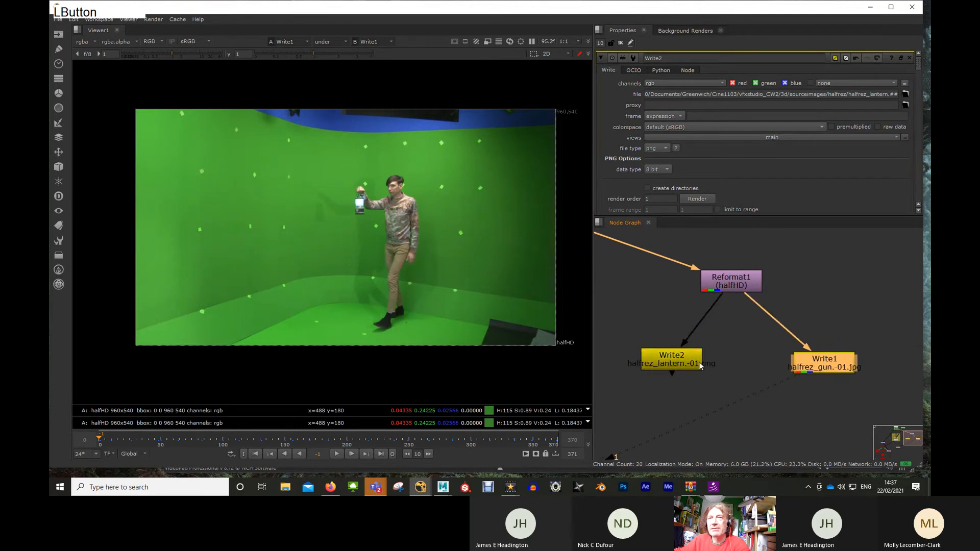
Step: Move the Write2 node further down to leave room for another node between it and Reformat1
{"action": "middle_click_drag", "start_coordinate": [664, 384], "coordinate": [740, 375]}
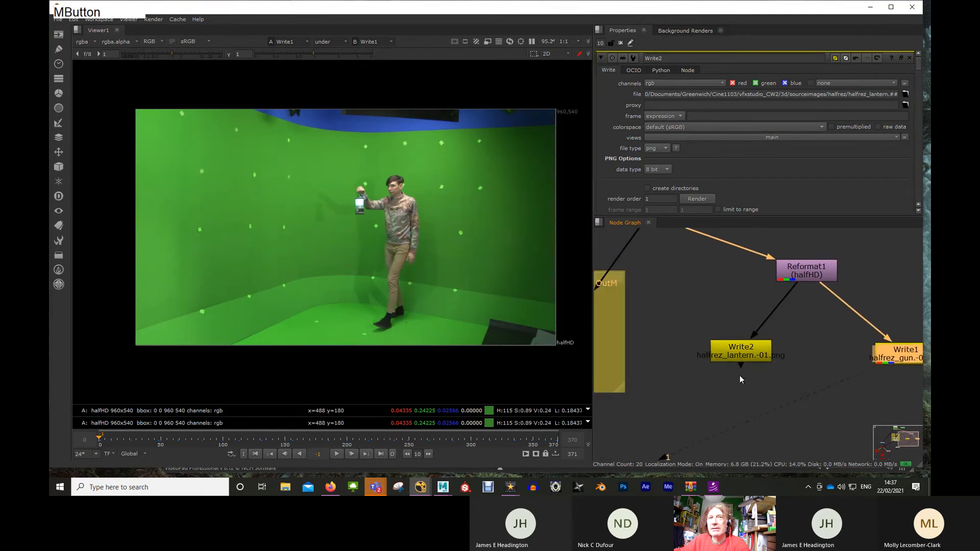
{"action": "left_click_drag", "start_coordinate": [745, 351], "coordinate": [737, 357]}
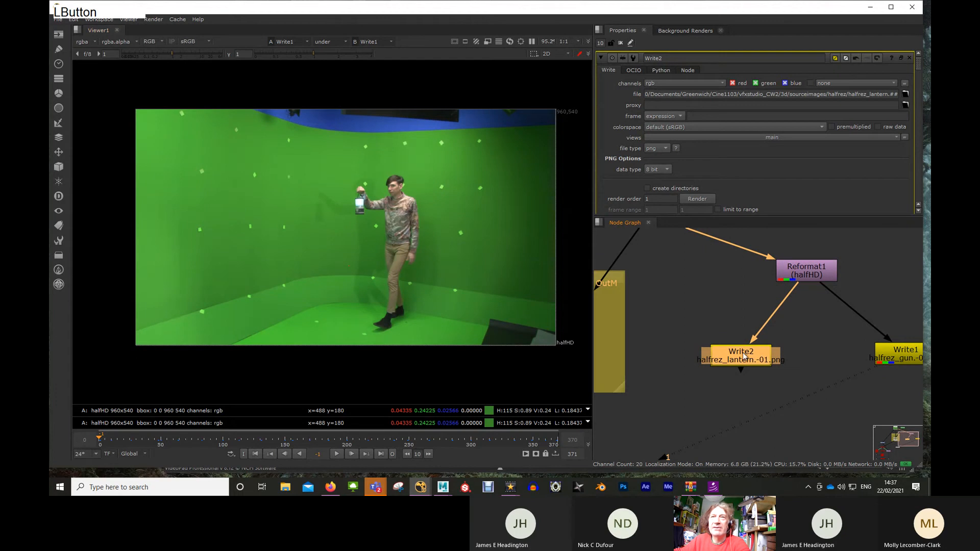
{"action": "scroll", "coordinate": [776, 356], "scroll_direction": "down", "scroll_amount": 3}
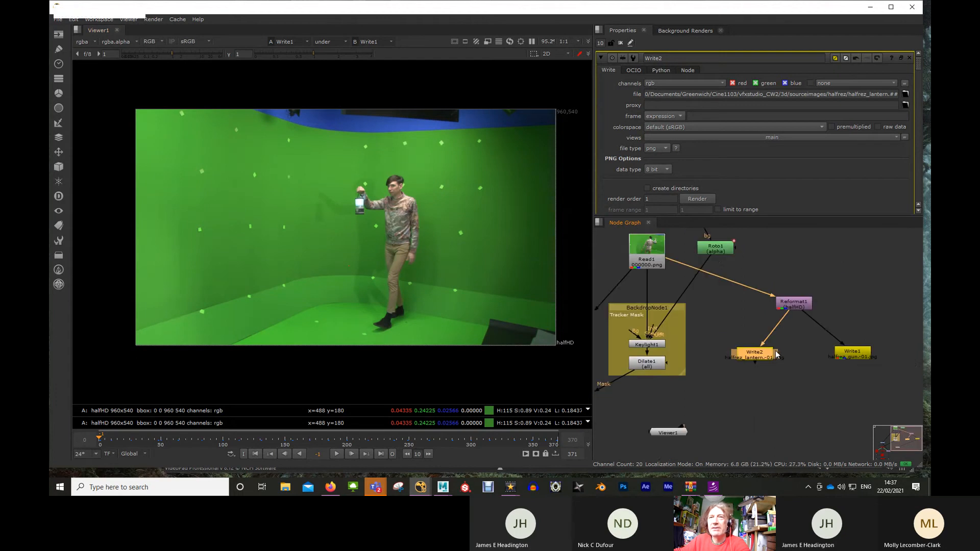
{"action": "middle_click_drag", "start_coordinate": [777, 382], "coordinate": [813, 388]}
{"action": "left_click_drag", "start_coordinate": [796, 368], "coordinate": [793, 393]}
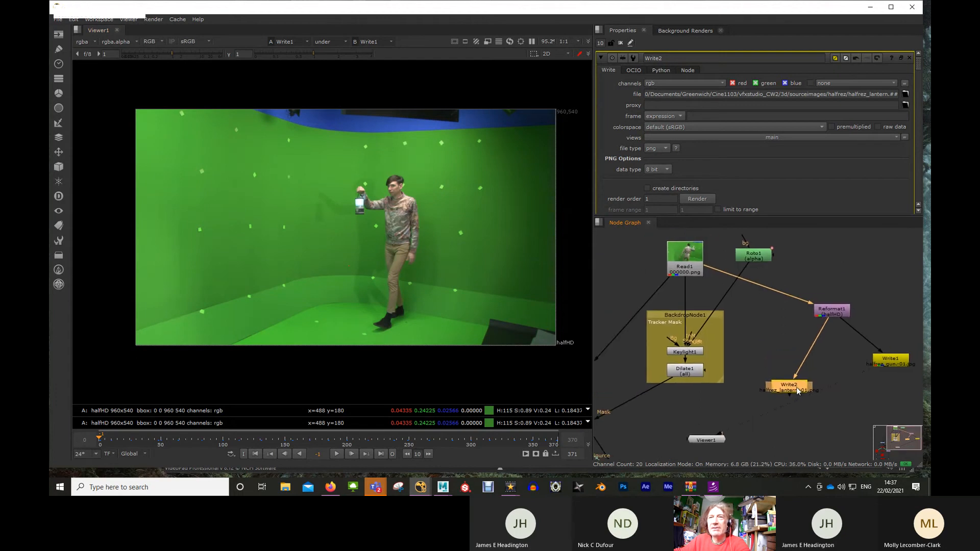
Step: Add a Keylight node and insert it into the connection between Reformat1 and Write2 through its Source input
{"action": "left_click", "coordinate": [785, 346]}
{"action": "right_click", "coordinate": [778, 336]}
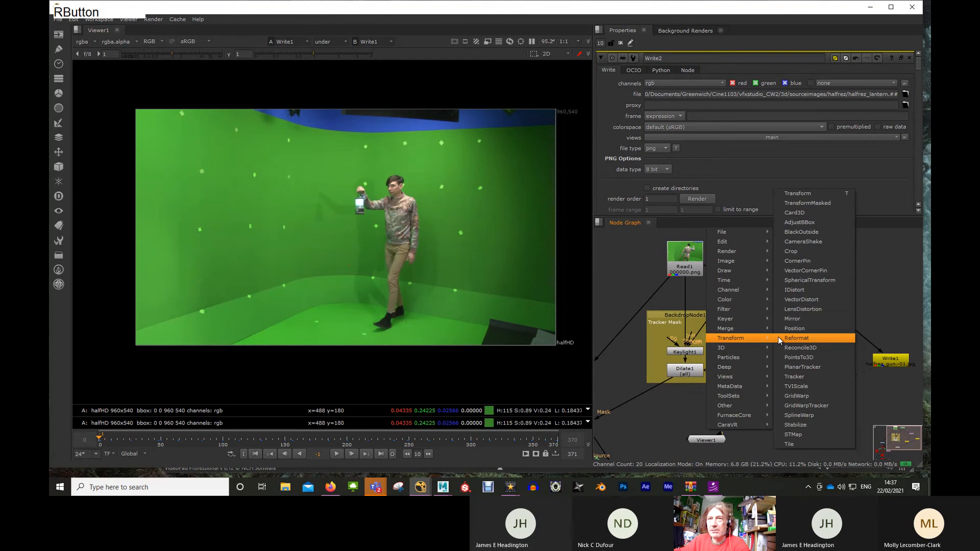
{"action": "mouse_move", "coordinate": [736, 320]}
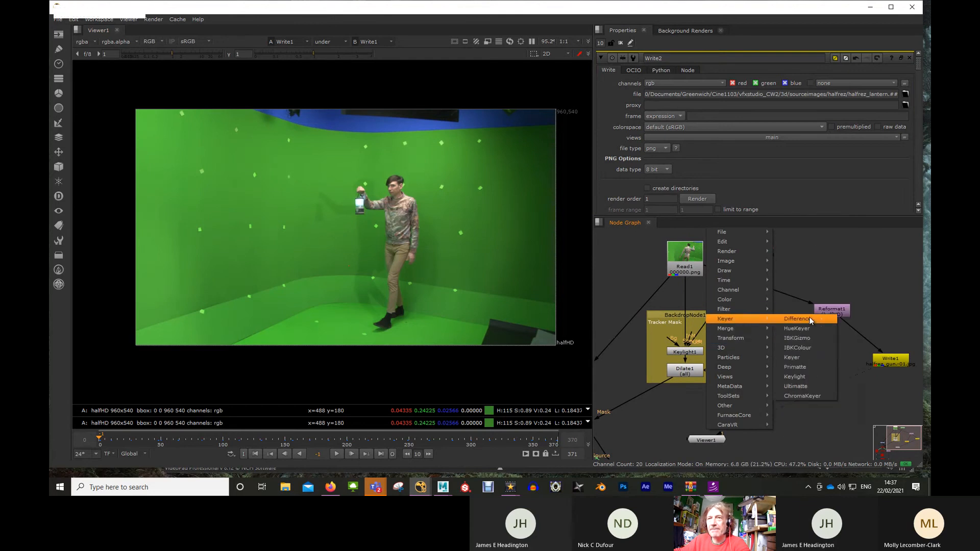
{"action": "left_click", "coordinate": [803, 376]}
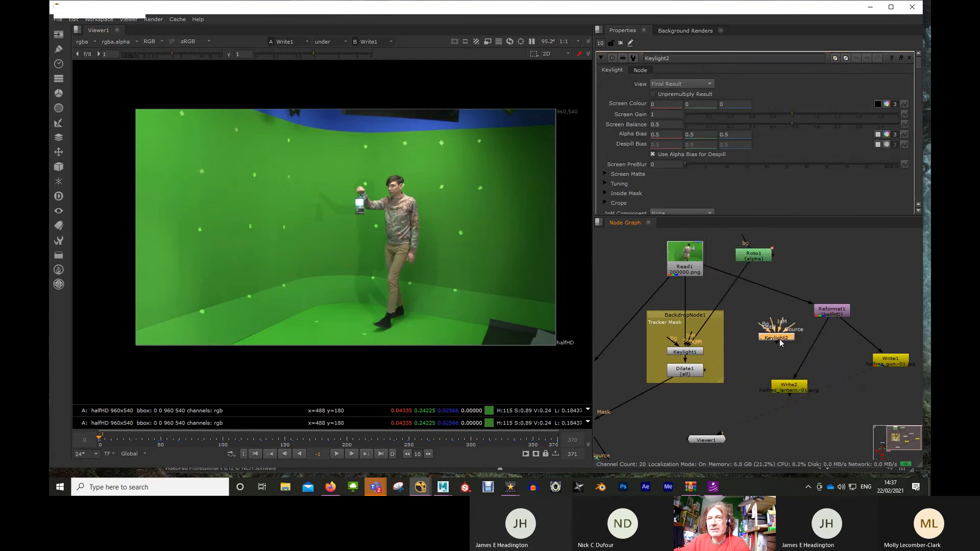
{"action": "left_click_drag", "start_coordinate": [780, 339], "coordinate": [791, 361]}
{"action": "mouse_move", "coordinate": [807, 365]}
{"action": "middle_mouse_down"}
{"action": "mouse_move", "coordinate": [819, 363]}
{"action": "mouse_move", "coordinate": [791, 371]}
{"action": "middle_mouse_up"}
{"action": "left_click_drag", "start_coordinate": [782, 362], "coordinate": [787, 358]}
{"action": "scroll", "coordinate": [799, 373], "scroll_direction": "up", "scroll_amount": 2}
{"action": "scroll", "coordinate": [804, 372], "scroll_direction": "down", "scroll_amount": 1}
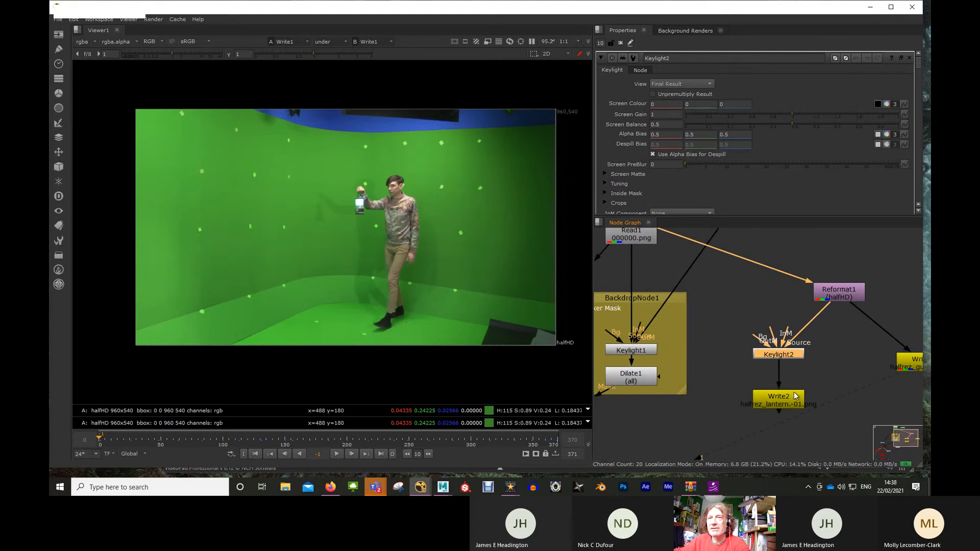
Step: Move Write2 up closer to the Keylight2 node and adjust Keylight2's spacing between Reformat1 and Write2
{"action": "middle_click_drag", "start_coordinate": [814, 366], "coordinate": [833, 387]}
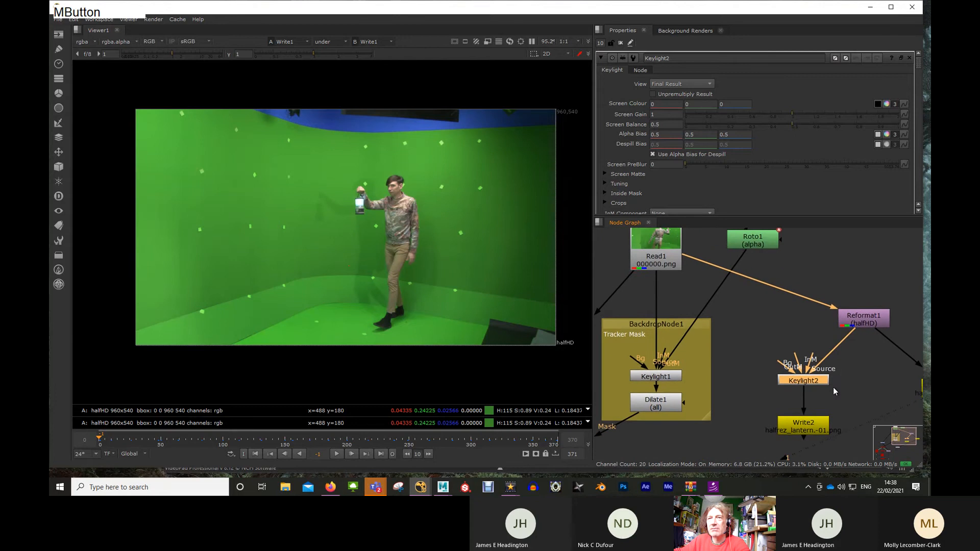
{"action": "left_click", "coordinate": [811, 422]}
{"action": "left_click_drag", "start_coordinate": [811, 422], "coordinate": [810, 410]}
{"action": "left_click", "coordinate": [808, 383]}
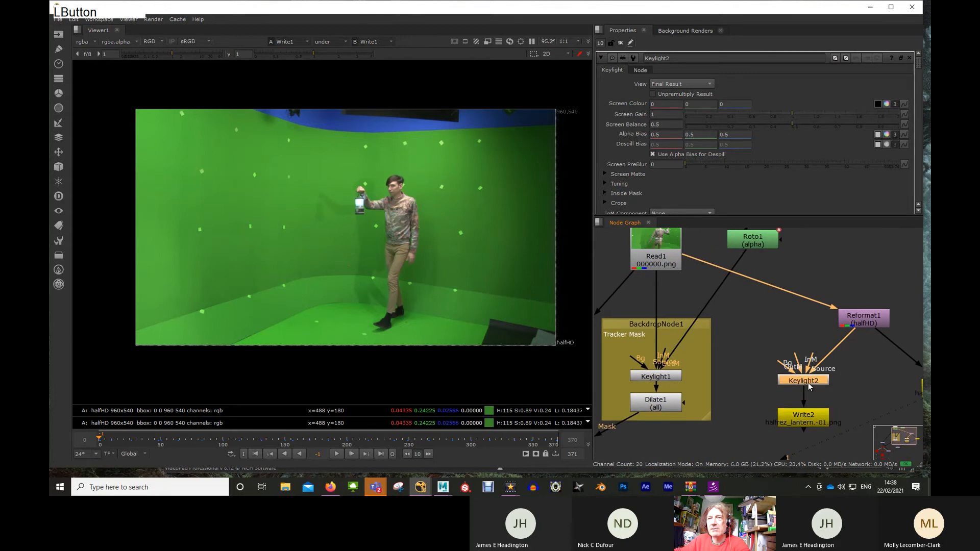
{"action": "middle_click_drag", "start_coordinate": [847, 382], "coordinate": [827, 359]}
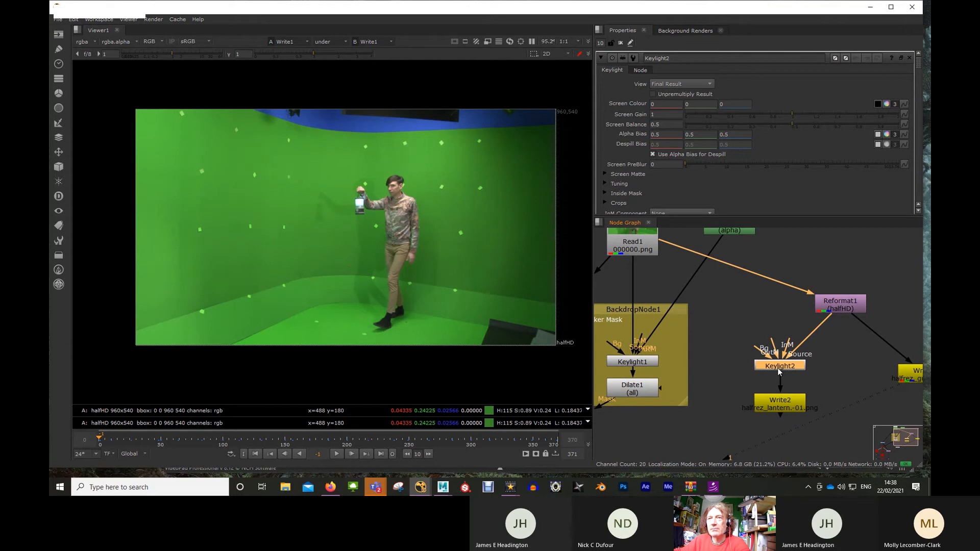
{"action": "scroll", "coordinate": [824, 354], "scroll_direction": "down", "scroll_amount": 1}
{"action": "middle_click_drag", "start_coordinate": [835, 353], "coordinate": [848, 367]}
{"action": "left_click_drag", "start_coordinate": [799, 379], "coordinate": [800, 372]}
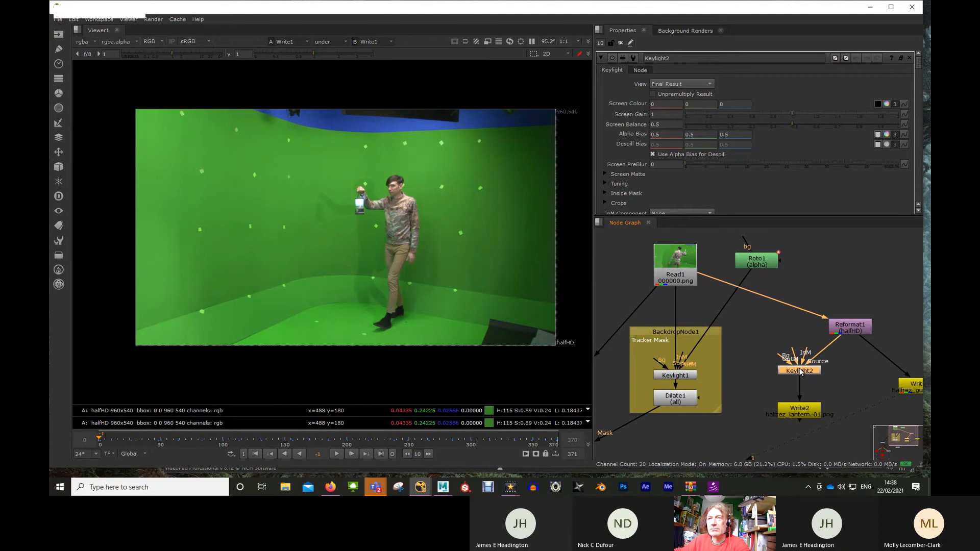
{"action": "left_click_drag", "start_coordinate": [799, 368], "coordinate": [801, 376]}
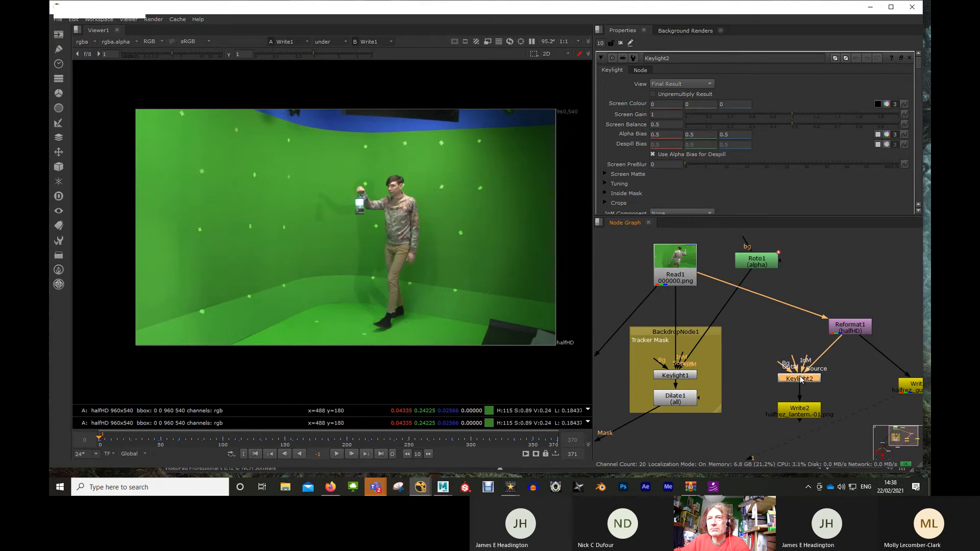
{"action": "middle_click_drag", "start_coordinate": [765, 356], "coordinate": [747, 347]}
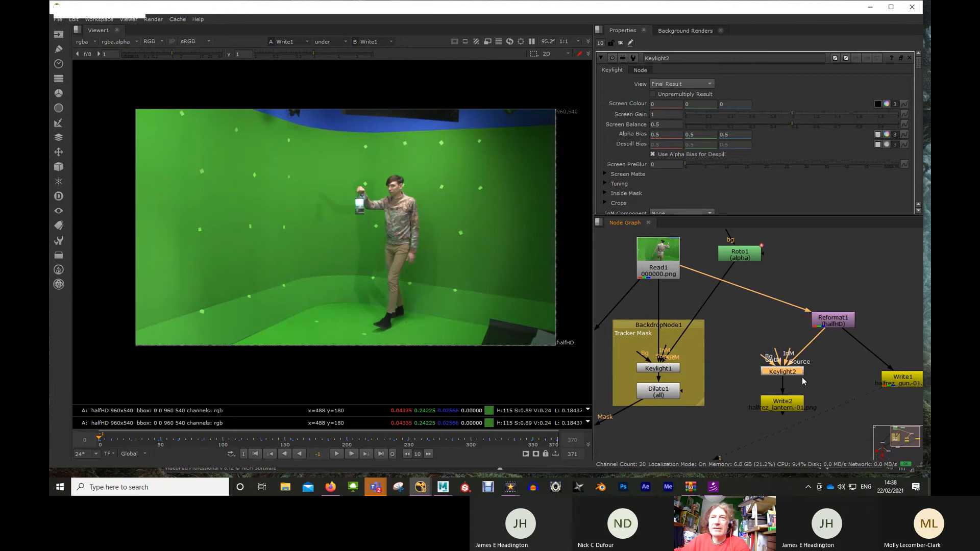
Step: Select Keylight2 and check the footage's alpha channel in the viewer against the RGB view
{"action": "left_click", "coordinate": [777, 370]}
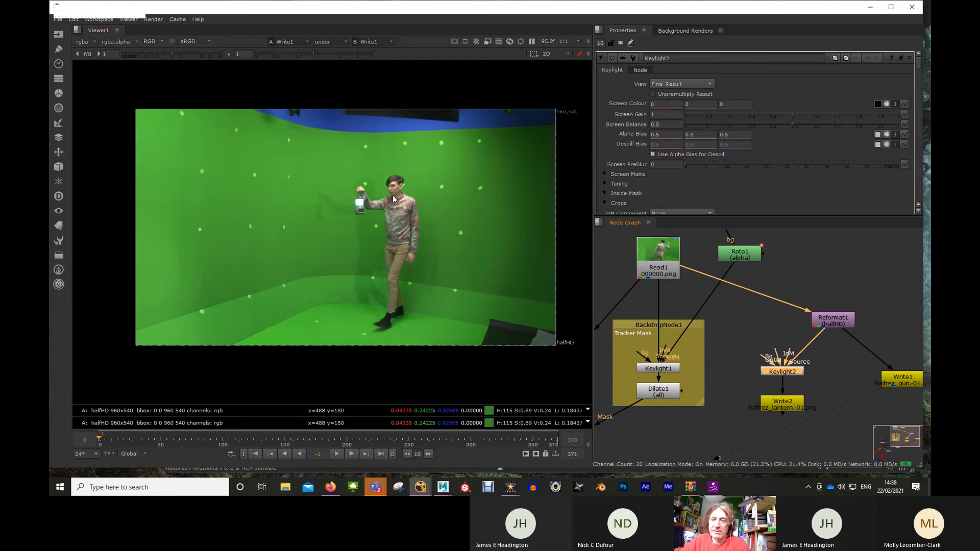
{"action": "key", "text": "a"}
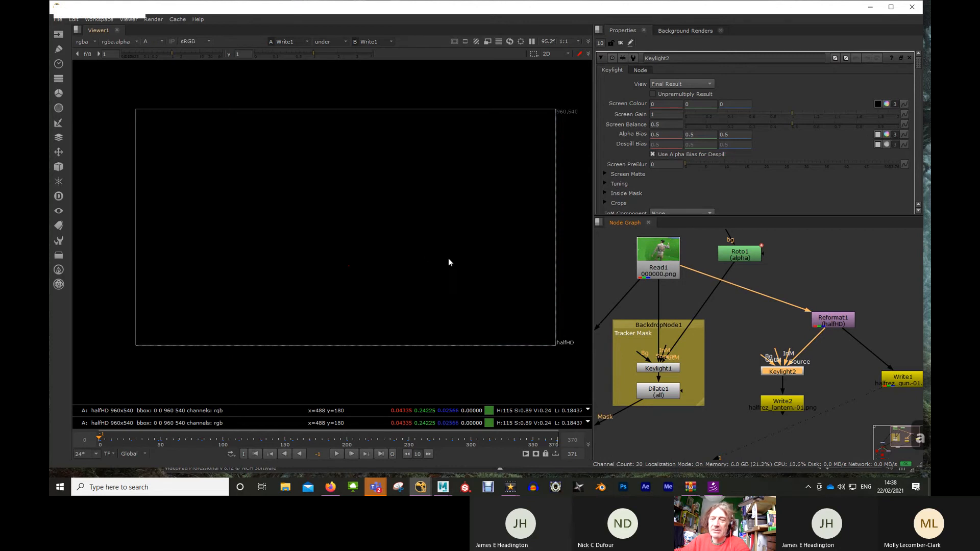
{"action": "key", "text": "a"}
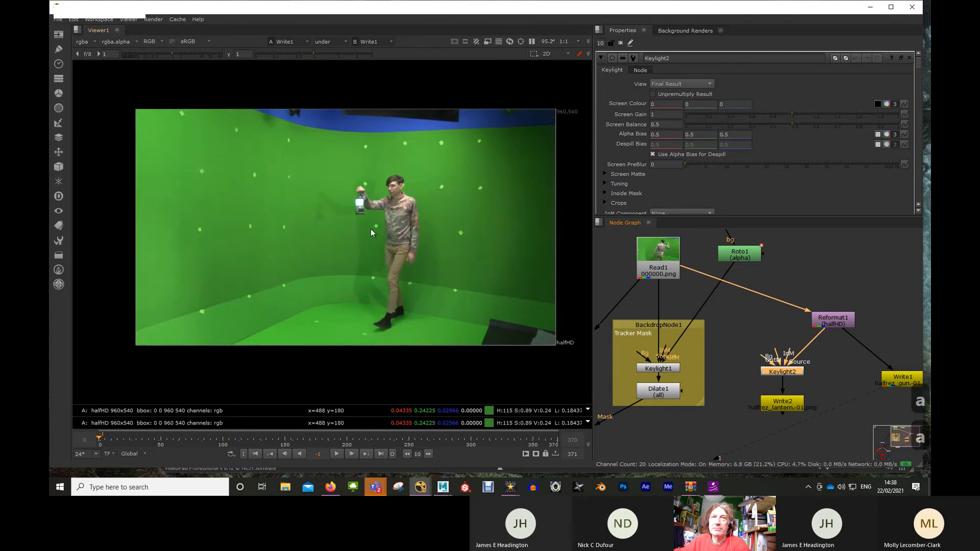
{"action": "key", "text": "z"}
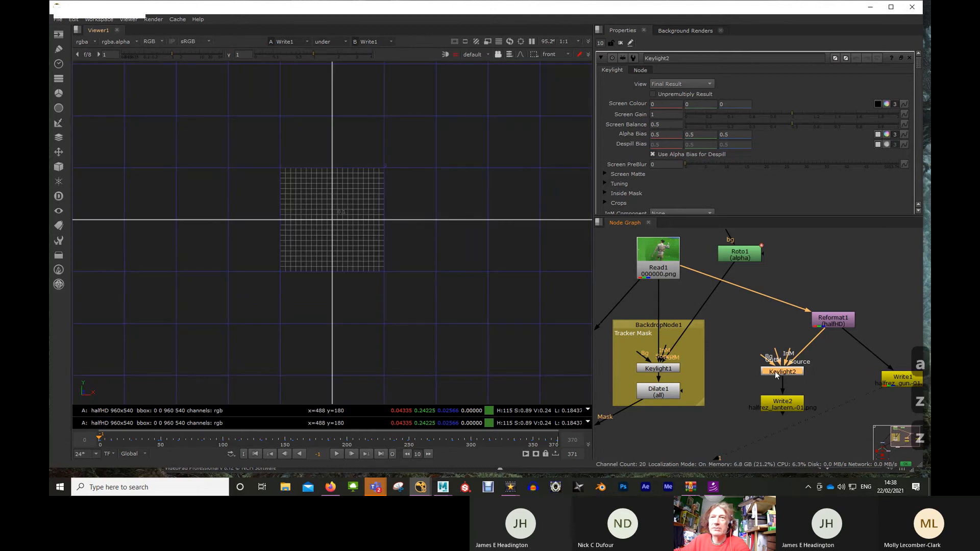
{"action": "left_click", "coordinate": [355, 262]}
{"action": "key", "text": "a"}
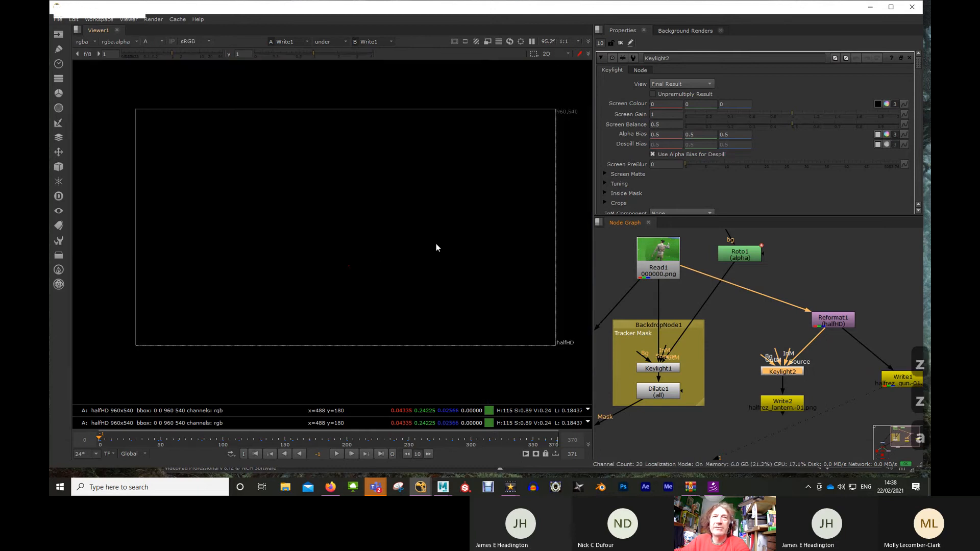
Step: Display the Reformat1 output in the viewer in RGB and zoom in on the actor with the lantern
{"action": "left_click", "coordinate": [663, 268]}
{"action": "left_click", "coordinate": [838, 323]}
{"action": "key", "text": "1"}
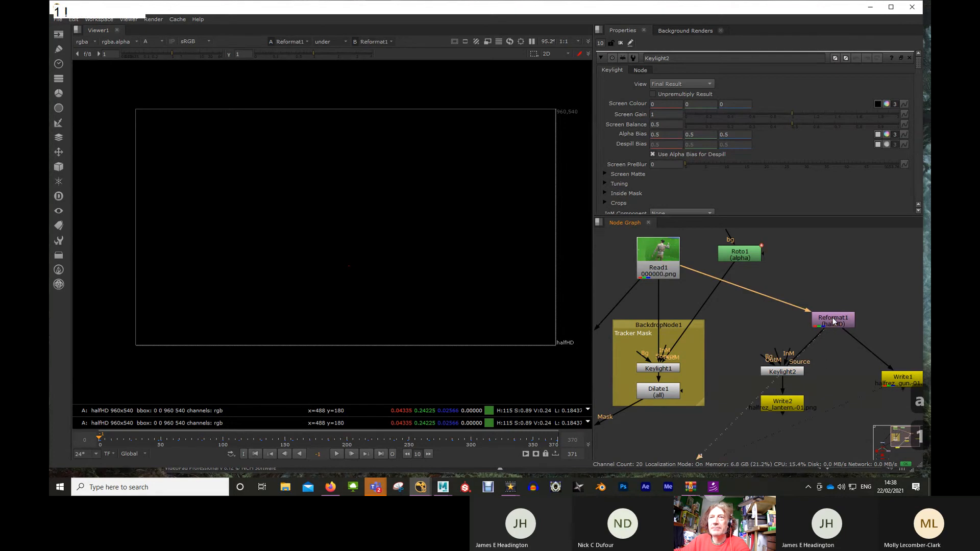
{"action": "left_click", "coordinate": [833, 321]}
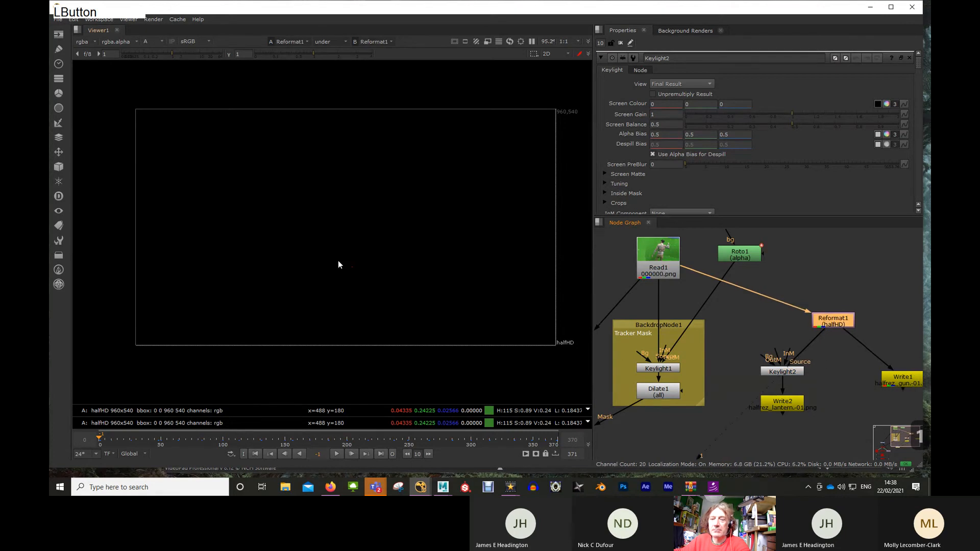
{"action": "key", "text": "a"}
{"action": "scroll", "coordinate": [332, 246], "scroll_direction": "up", "scroll_amount": 5}
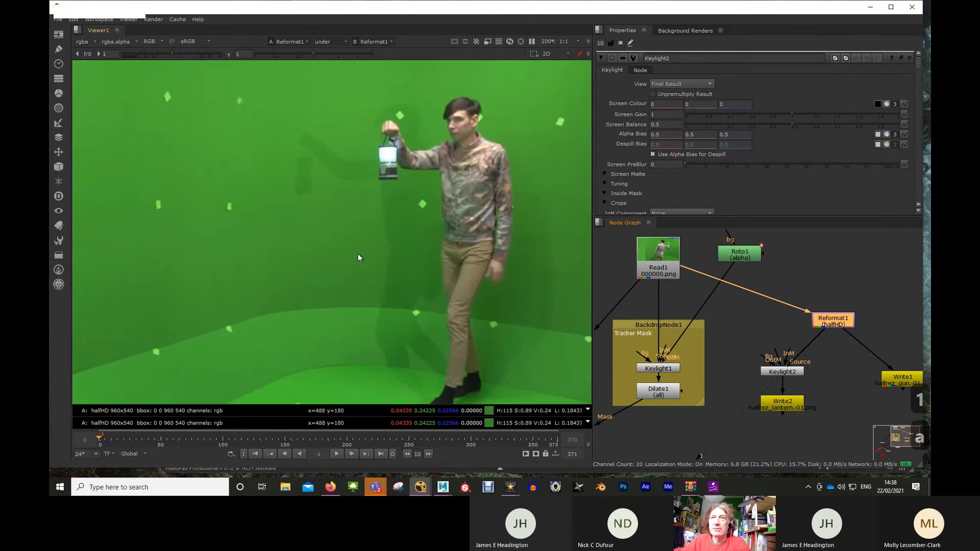
Step: Sample the green backdrop just left of the actor's waist as Keylight2's Screen Colour
{"action": "left_click", "coordinate": [783, 372]}
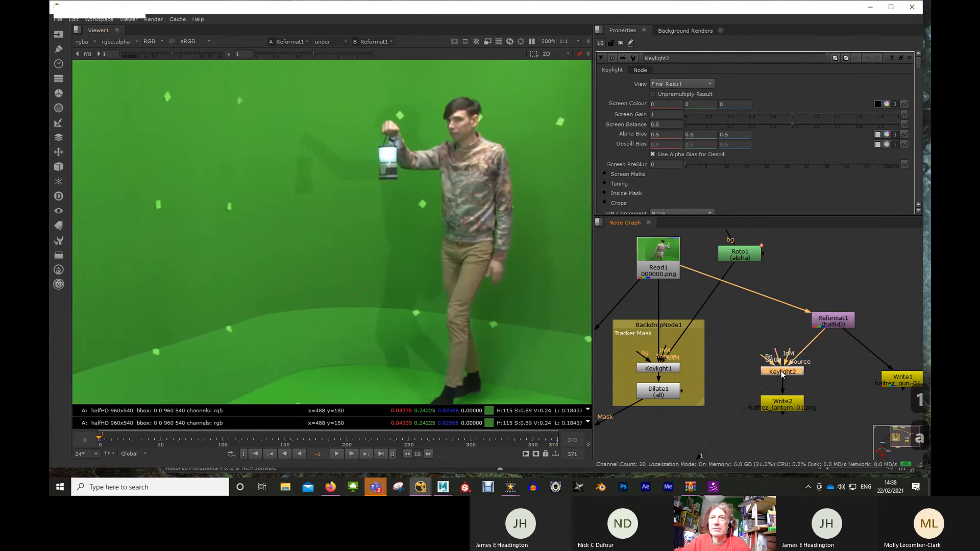
{"action": "left_click", "coordinate": [878, 103]}
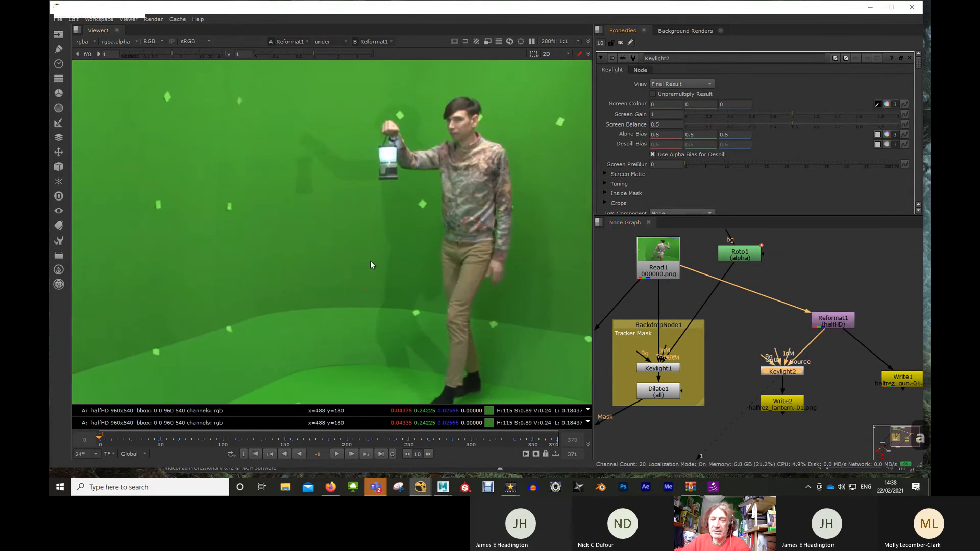
{"action": "key", "text": "ctrl"}
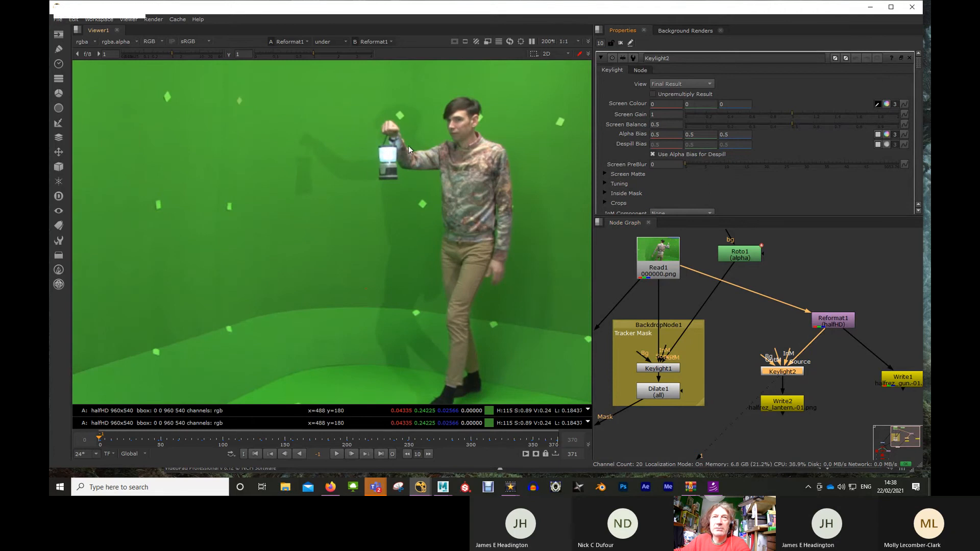
{"action": "left_click", "coordinate": [428, 235], "text": "ctrl"}
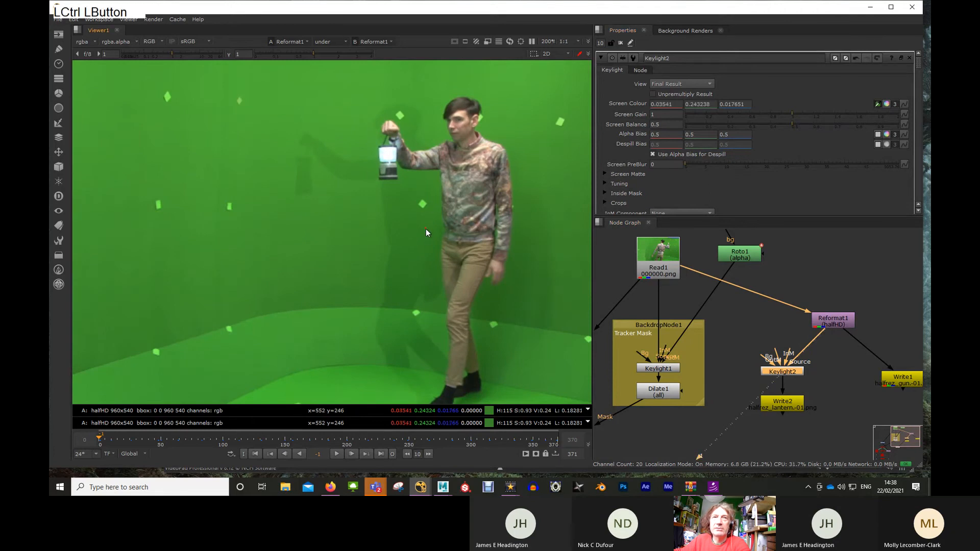
{"action": "left_click", "coordinate": [428, 234], "text": "ctrl"}
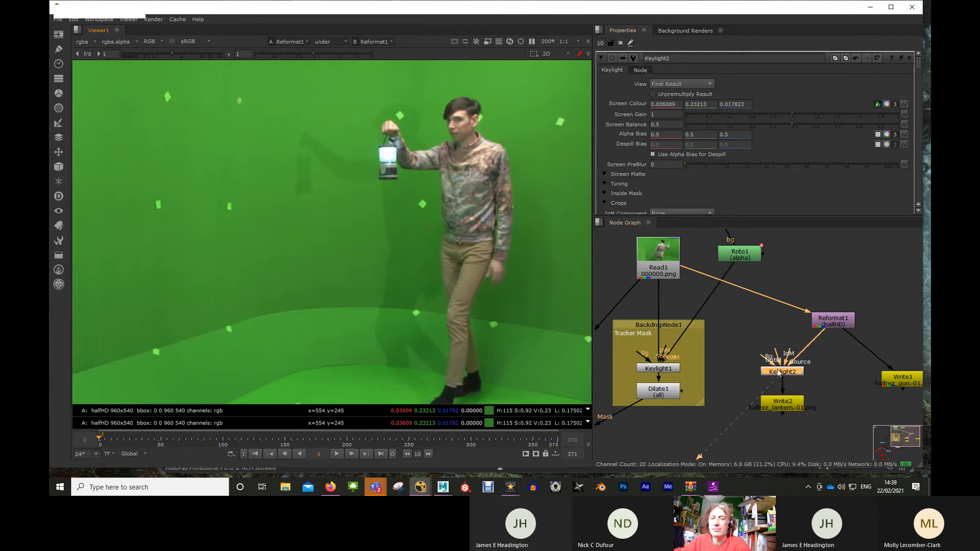
Step: Display Keylight2's alpha matte in the viewer and raise its Screen Gain to 1.17
{"action": "key", "text": "1"}
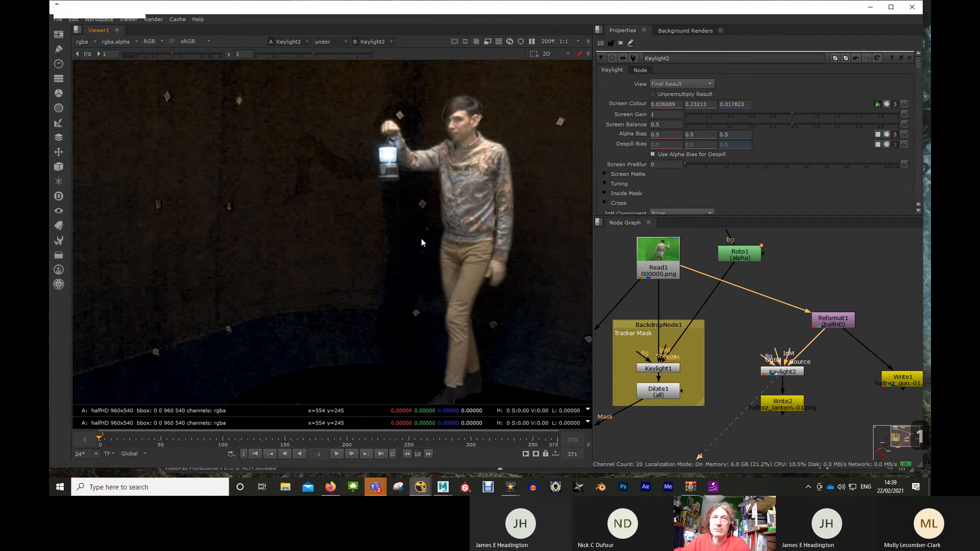
{"action": "key", "text": "a"}
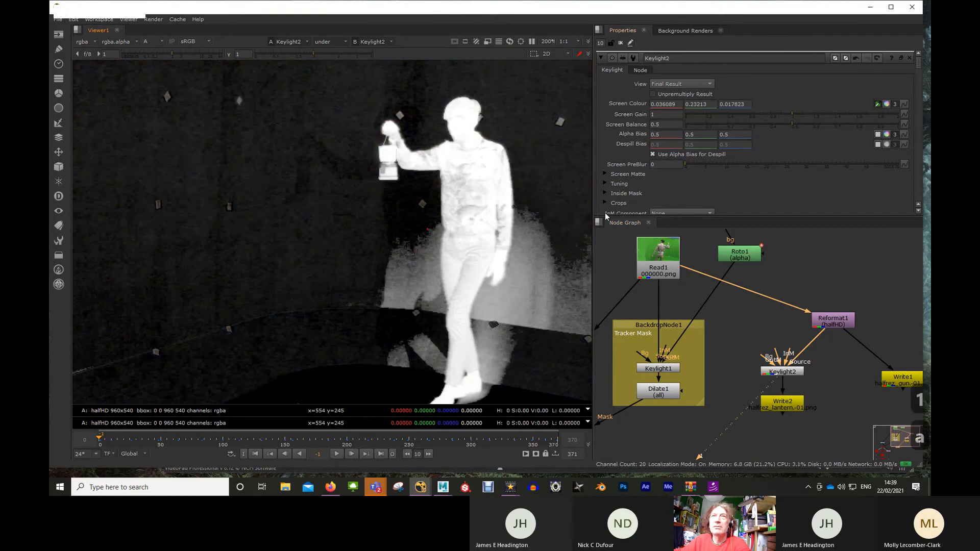
{"action": "mouse_move", "coordinate": [795, 112]}
{"action": "left_mouse_down"}
{"action": "mouse_move", "coordinate": [813, 113]}
{"action": "mouse_move", "coordinate": [805, 112]}
{"action": "left_mouse_up"}
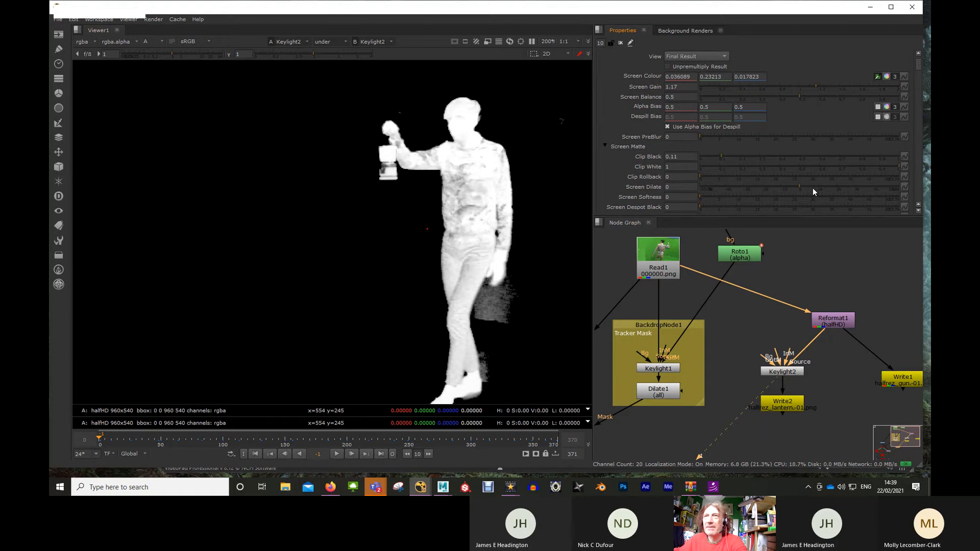
Step: Set Keylight2's Clip Black to 0.165, Clip White to 0.365 and Screen Gain to 1.18
{"action": "left_click_drag", "start_coordinate": [883, 164], "coordinate": [772, 168]}
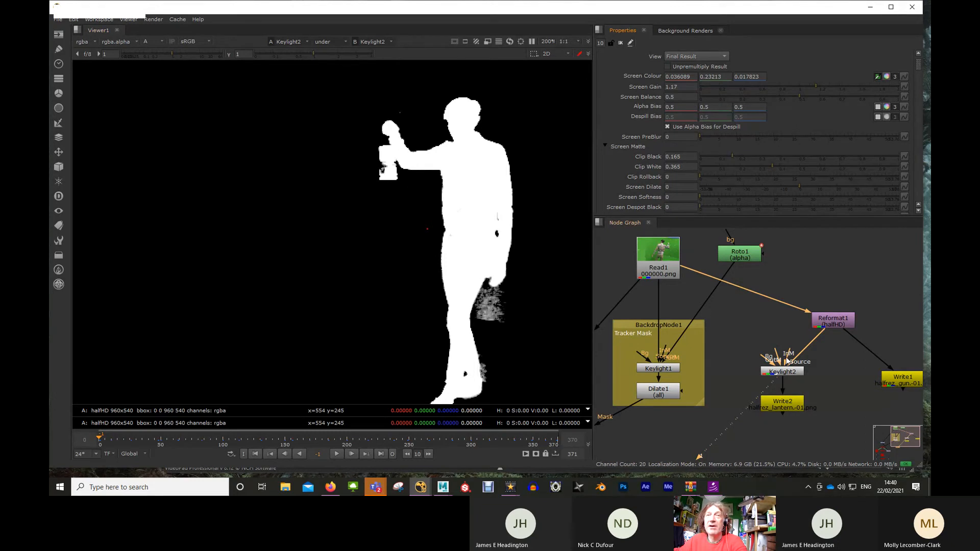
{"action": "scroll", "coordinate": [787, 360], "scroll_direction": "down", "scroll_amount": 1}
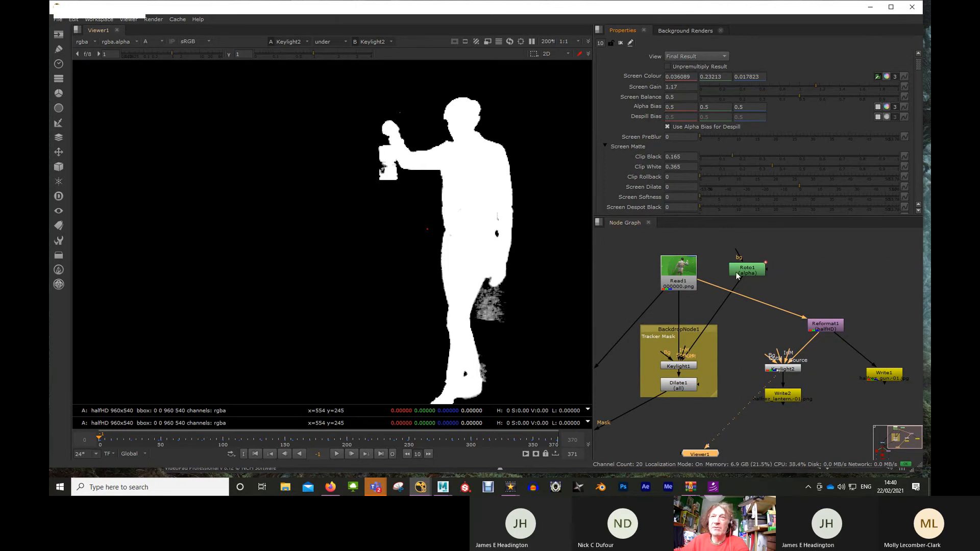
{"action": "middle_click_drag", "start_coordinate": [825, 378], "coordinate": [825, 363]}
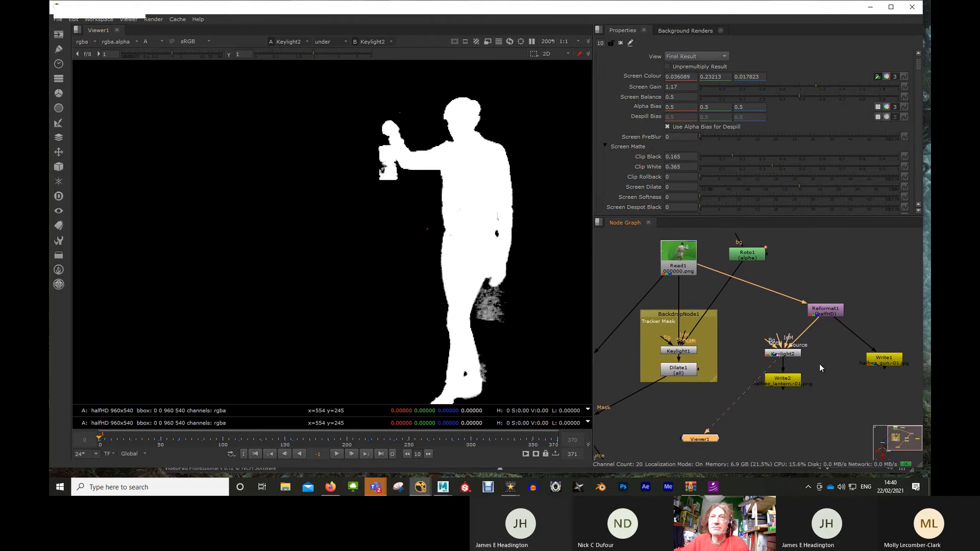
{"action": "scroll", "coordinate": [451, 286], "scroll_direction": "down", "scroll_amount": 3}
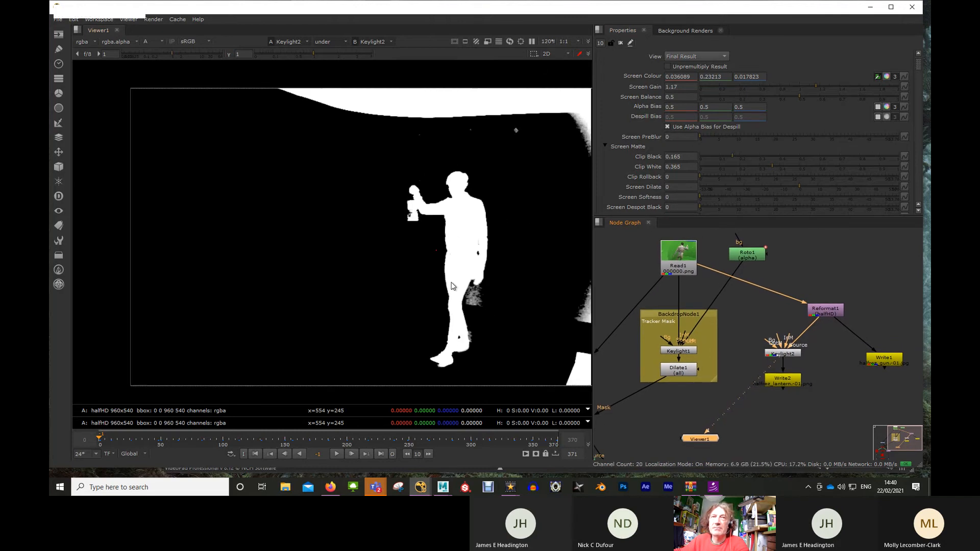
{"action": "scroll", "coordinate": [451, 284], "scroll_direction": "up", "scroll_amount": 1}
{"action": "middle_click_drag", "start_coordinate": [494, 301], "coordinate": [457, 298]}
{"action": "double_click", "coordinate": [778, 354]}
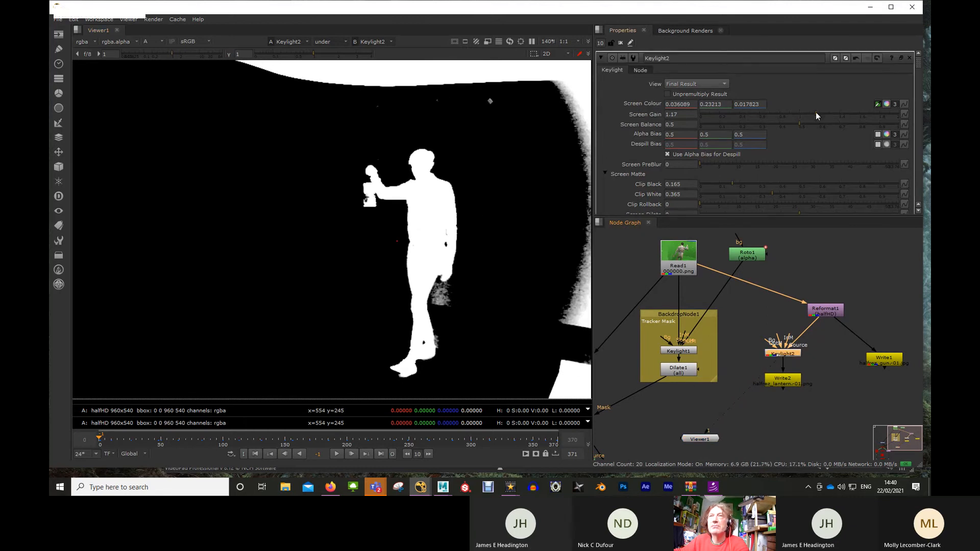
{"action": "left_click_drag", "start_coordinate": [816, 112], "coordinate": [817, 112]}
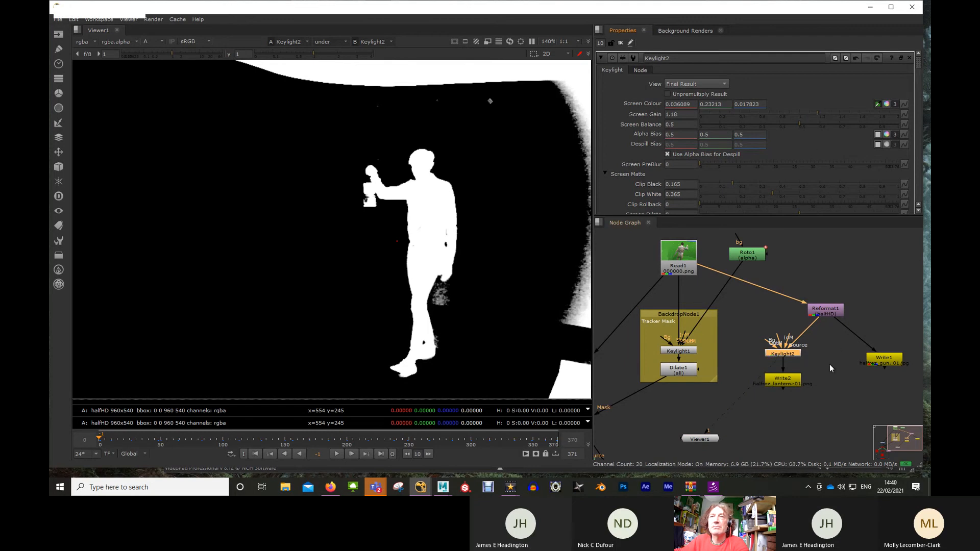
Step: Duplicate the Reformat1 halfHD node above Keylight2 and connect the copy's input to Roto1
{"action": "middle_click_drag", "start_coordinate": [829, 343], "coordinate": [828, 339]}
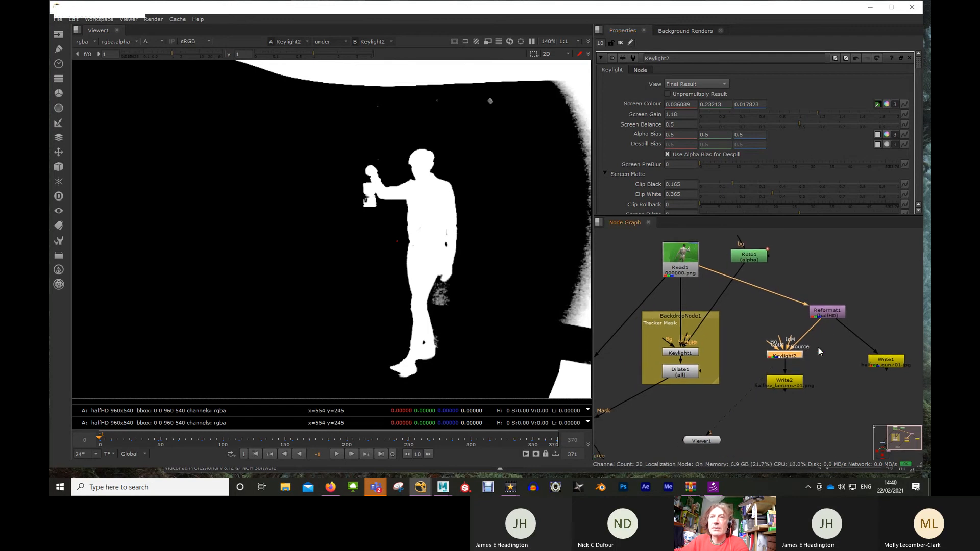
{"action": "scroll", "coordinate": [817, 348], "scroll_direction": "up", "scroll_amount": 2}
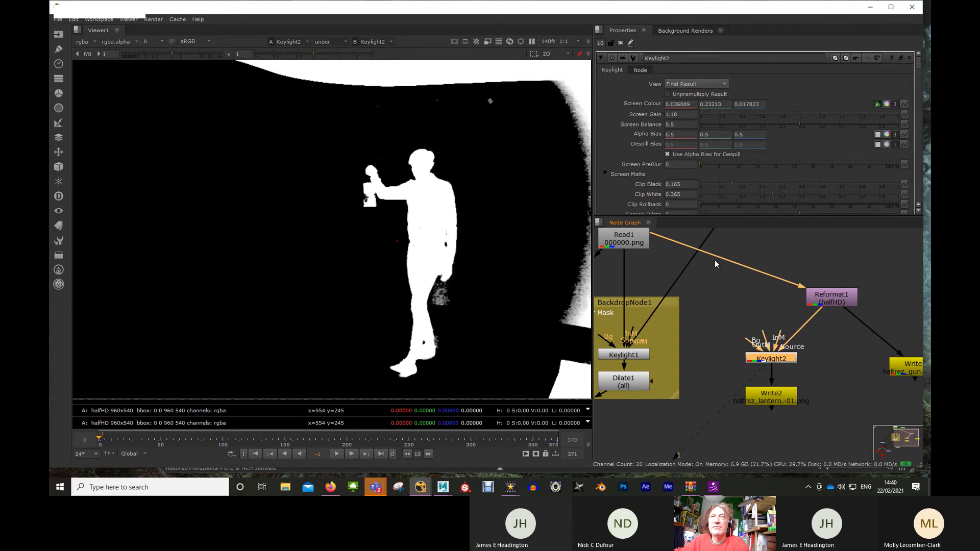
{"action": "middle_click_drag", "start_coordinate": [715, 264], "coordinate": [705, 295]}
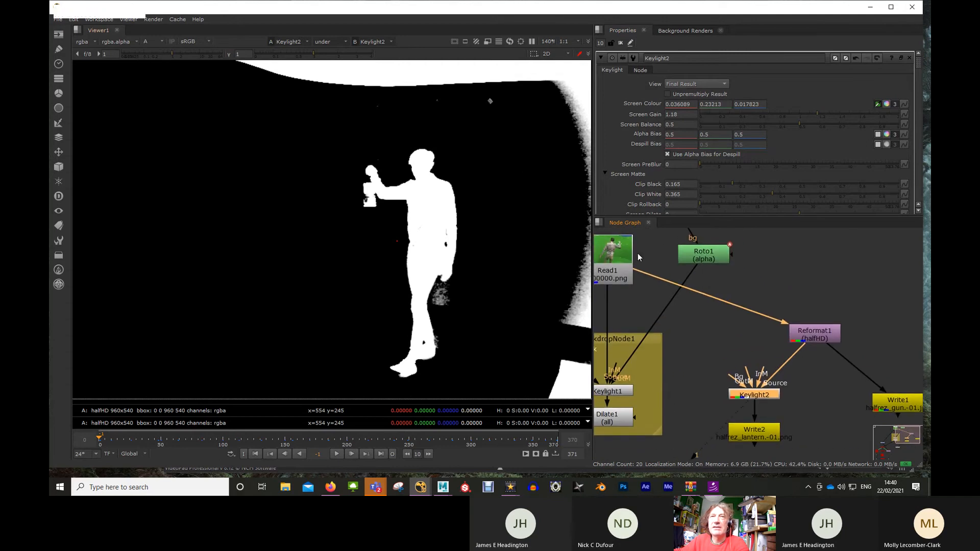
{"action": "middle_click_drag", "start_coordinate": [737, 367], "coordinate": [709, 364]}
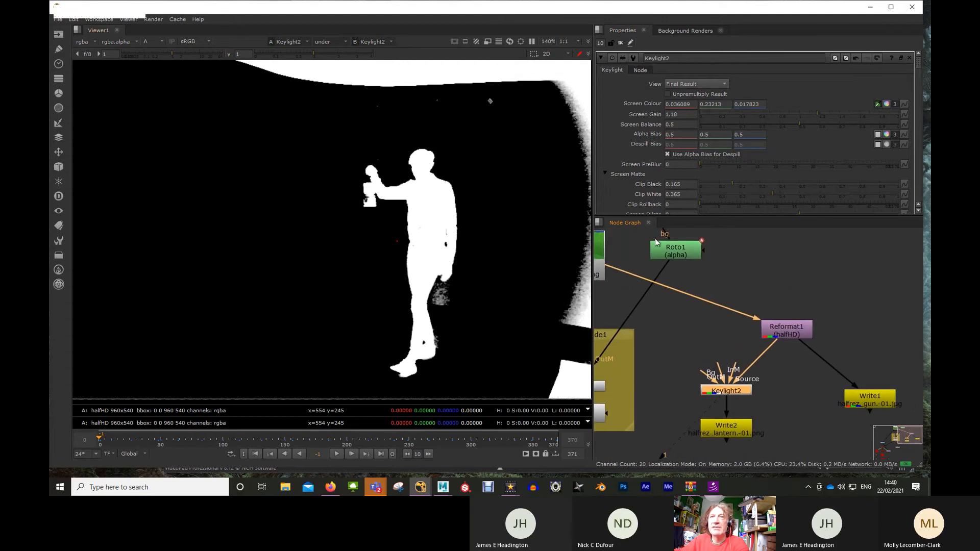
{"action": "left_click", "coordinate": [786, 332]}
{"action": "key", "text": "ctrl+c"}
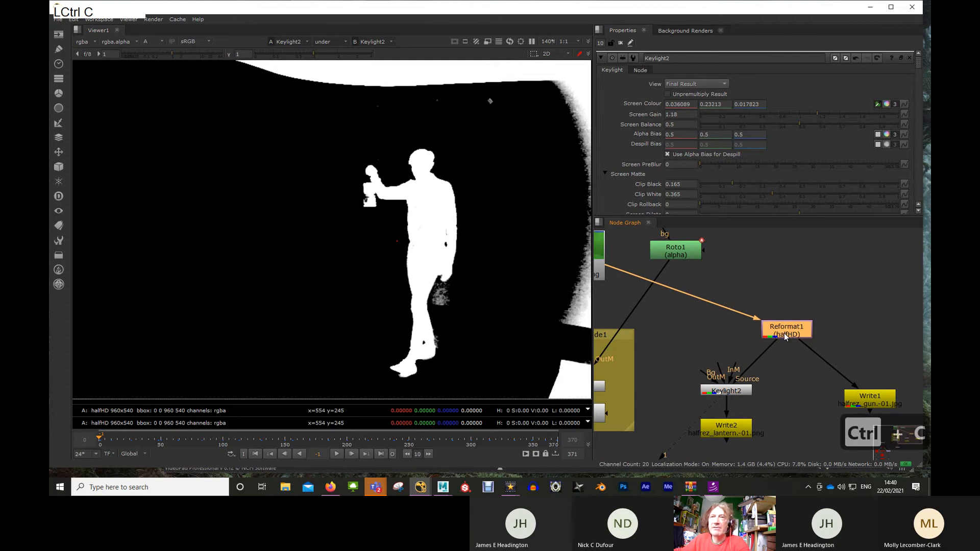
{"action": "left_click", "coordinate": [694, 329]}
{"action": "key", "text": "ctrl+v"}
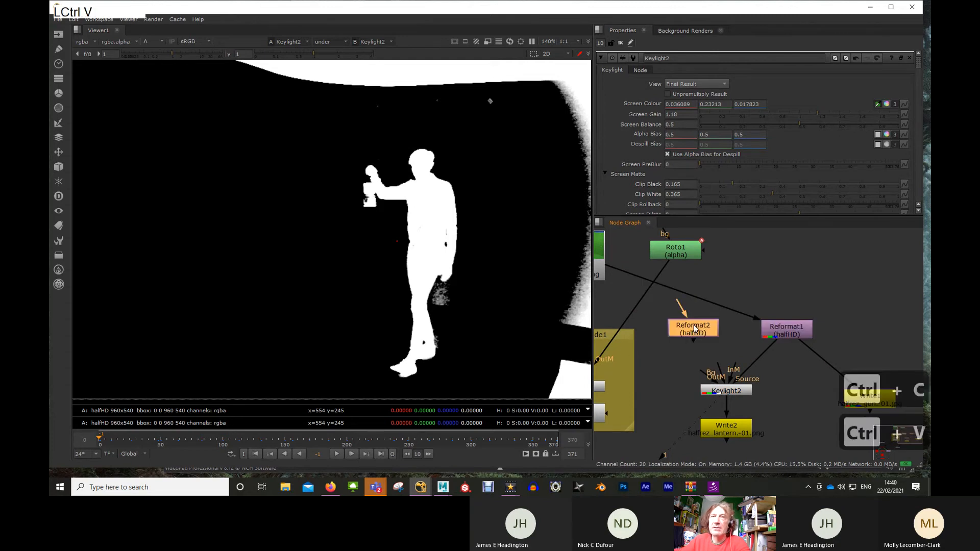
{"action": "left_click", "coordinate": [674, 302]}
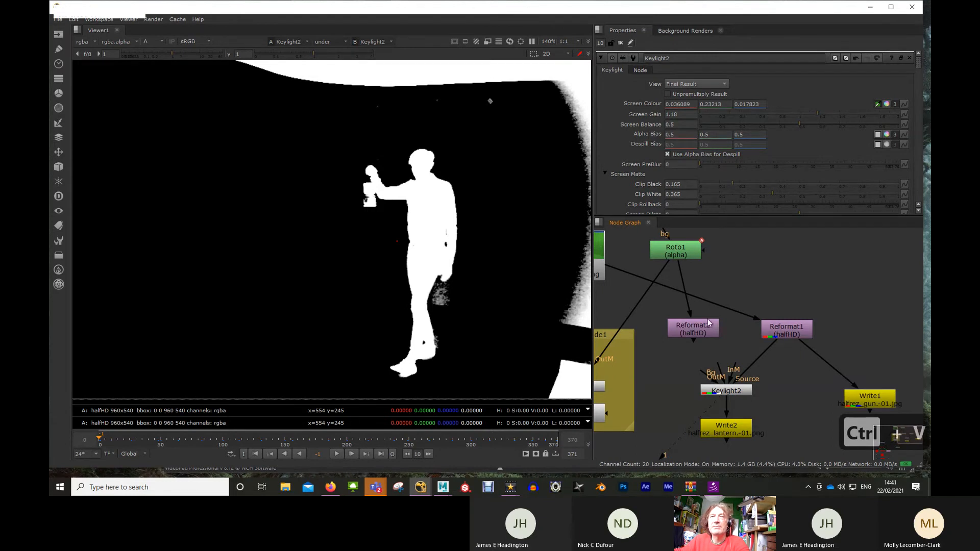
Step: Connect Keylight2's OutM input to the Reformat2 node and display Keylight2 in the viewer
{"action": "scroll", "coordinate": [744, 371], "scroll_direction": "up", "scroll_amount": 2}
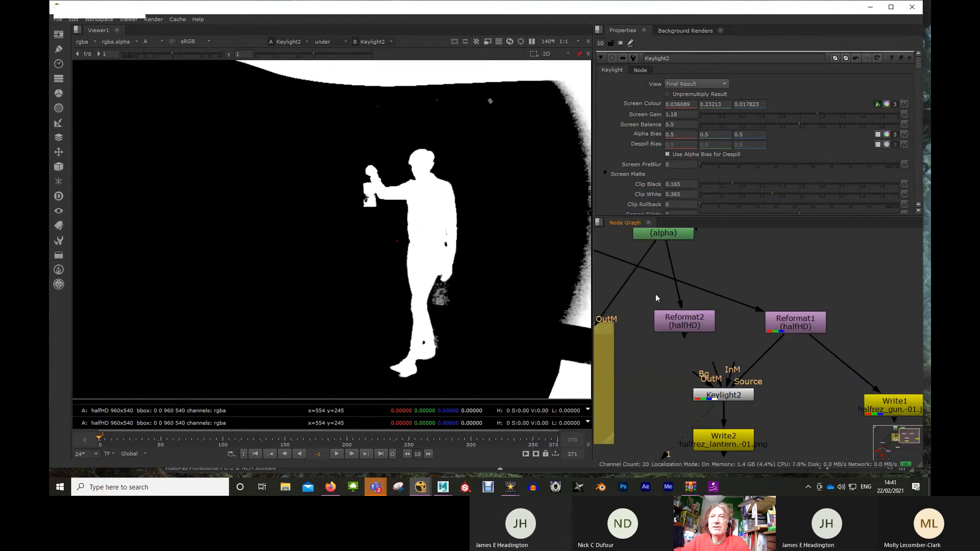
{"action": "left_click_drag", "start_coordinate": [686, 322], "coordinate": [693, 322]}
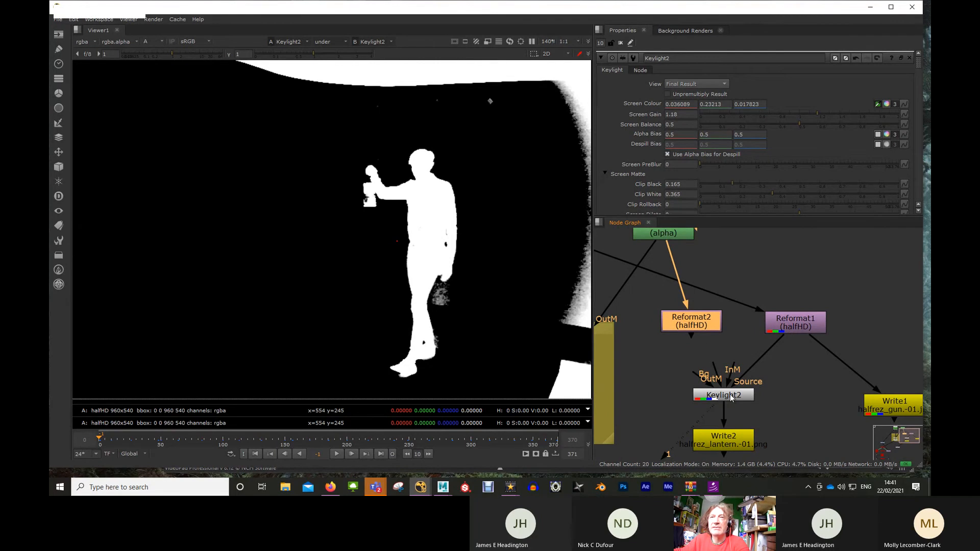
{"action": "left_click_drag", "start_coordinate": [716, 375], "coordinate": [695, 333]}
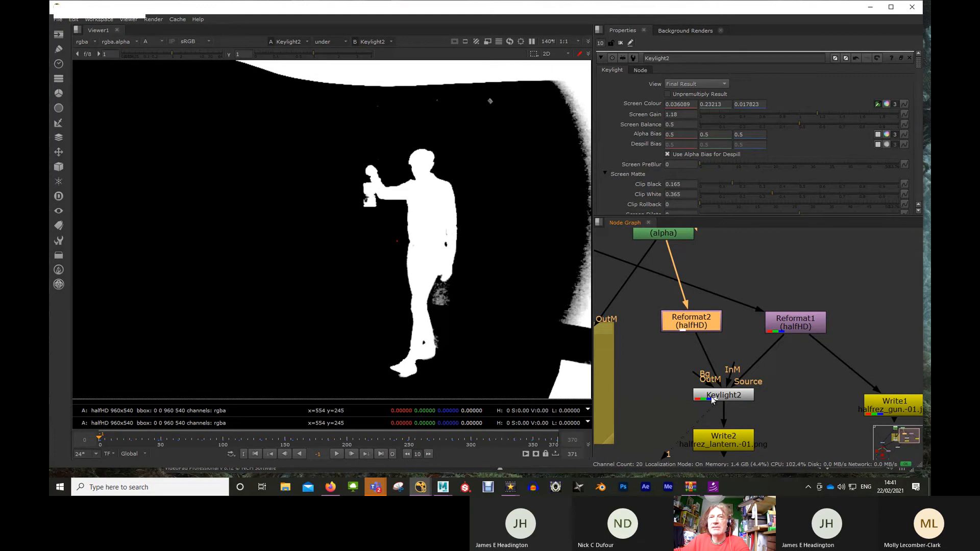
{"action": "left_click", "coordinate": [724, 397]}
{"action": "key", "text": "1"}
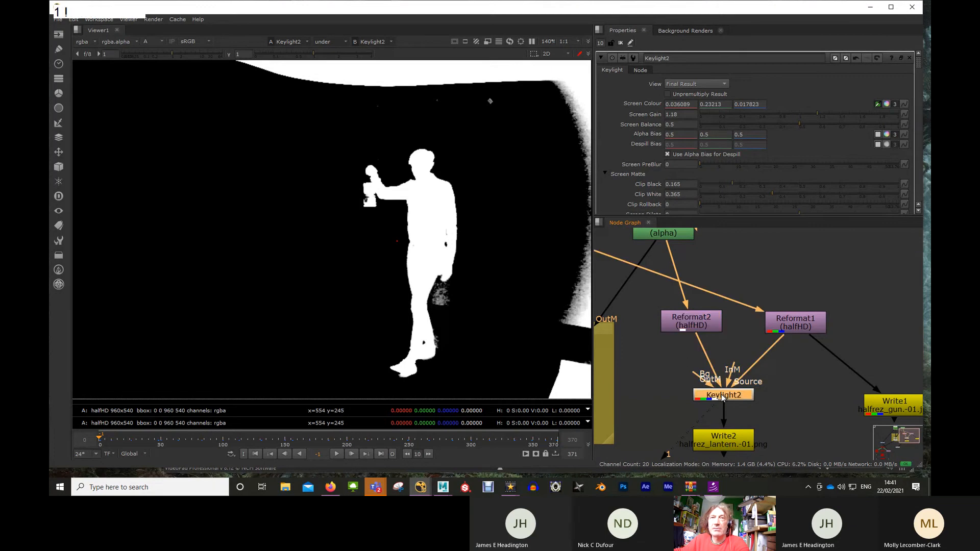
Step: Set Keylight2's OutM Component to Inverted Alpha
{"action": "left_click", "coordinate": [724, 396]}
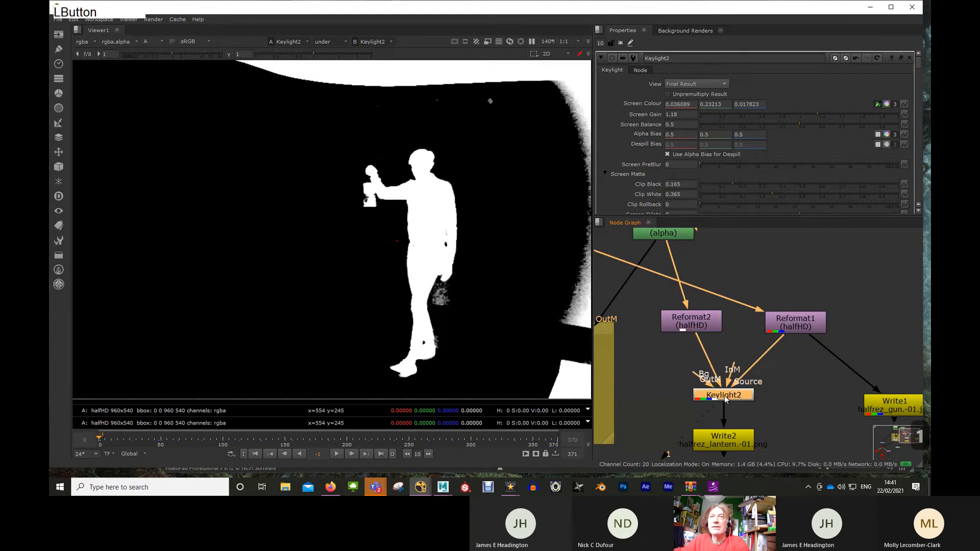
{"action": "scroll", "coordinate": [716, 174], "scroll_direction": "down", "scroll_amount": 5}
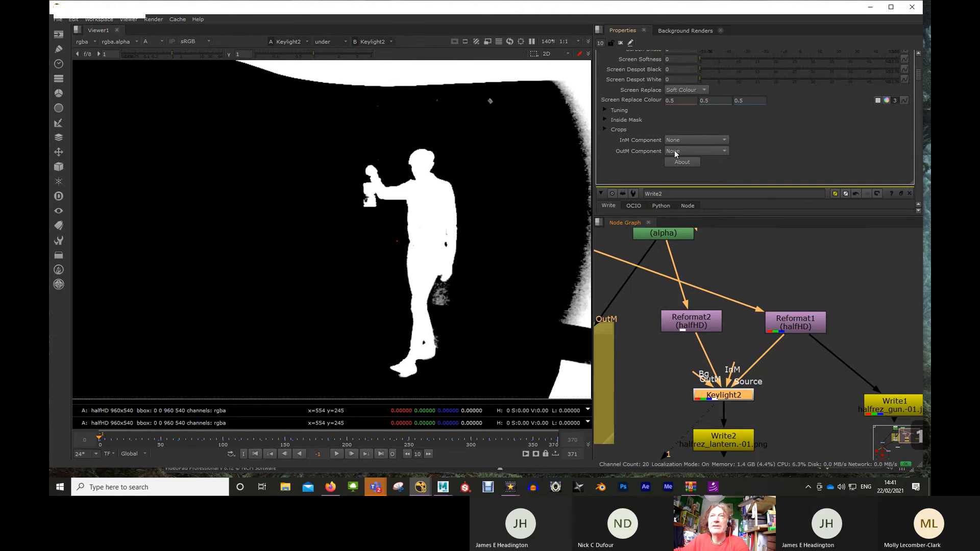
{"action": "left_click", "coordinate": [686, 150]}
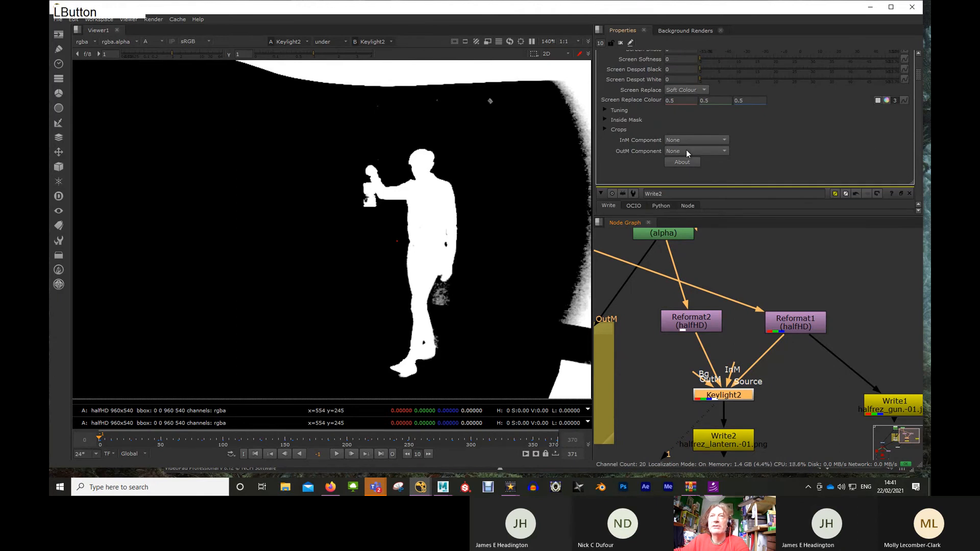
{"action": "left_click", "coordinate": [695, 189]}
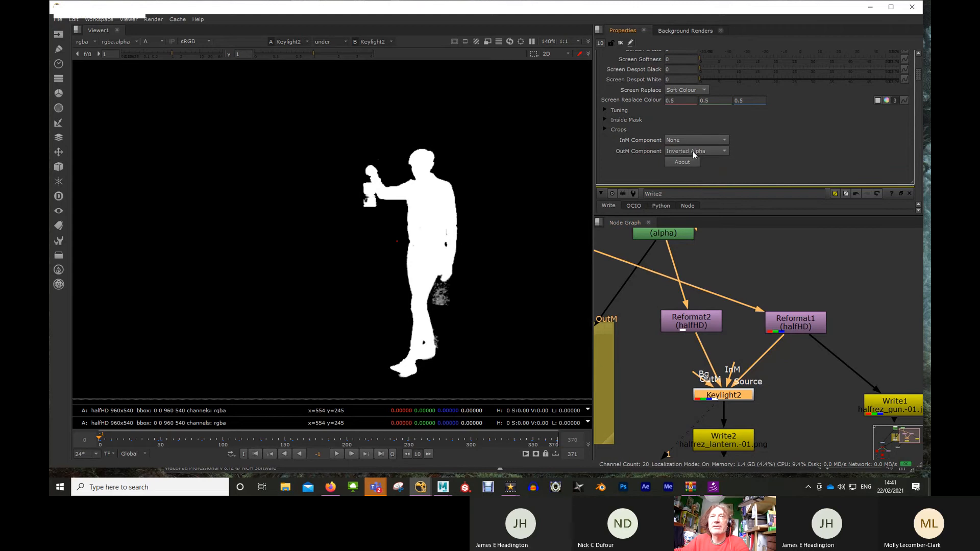
Step: Scrub through the timeline to check the actor's matte across the shot, ending at frame 26
{"action": "scroll", "coordinate": [452, 242], "scroll_direction": "down", "scroll_amount": 2}
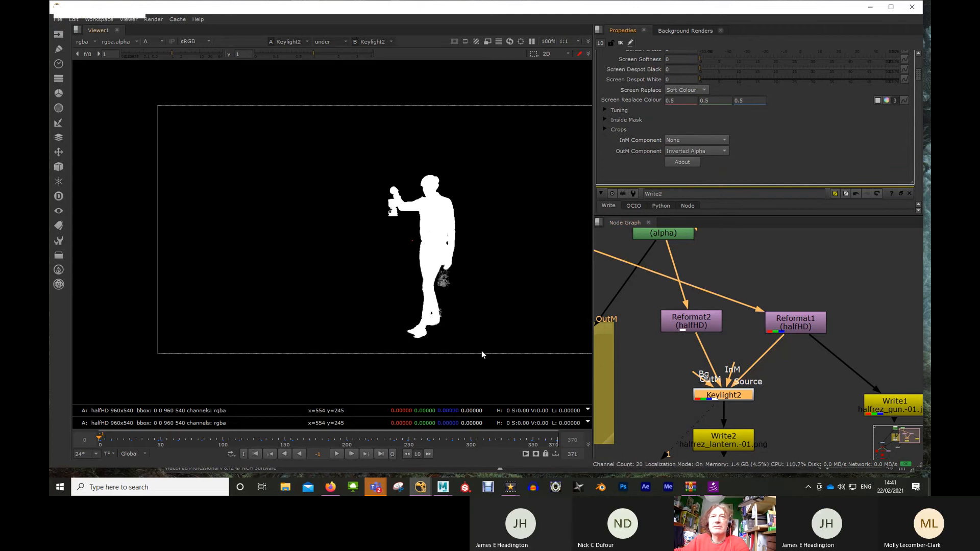
{"action": "left_click_drag", "start_coordinate": [293, 444], "coordinate": [164, 440]}
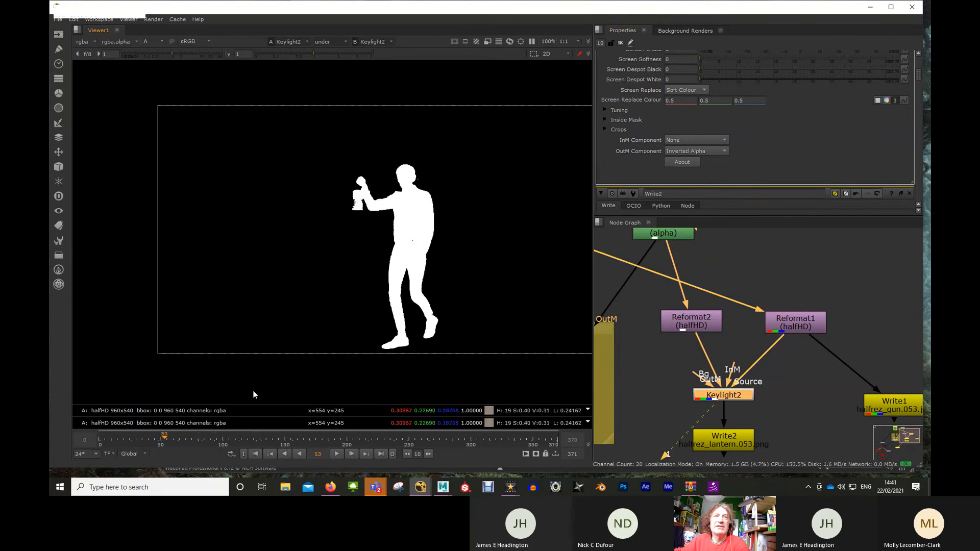
{"action": "left_click_drag", "start_coordinate": [199, 443], "coordinate": [542, 445]}
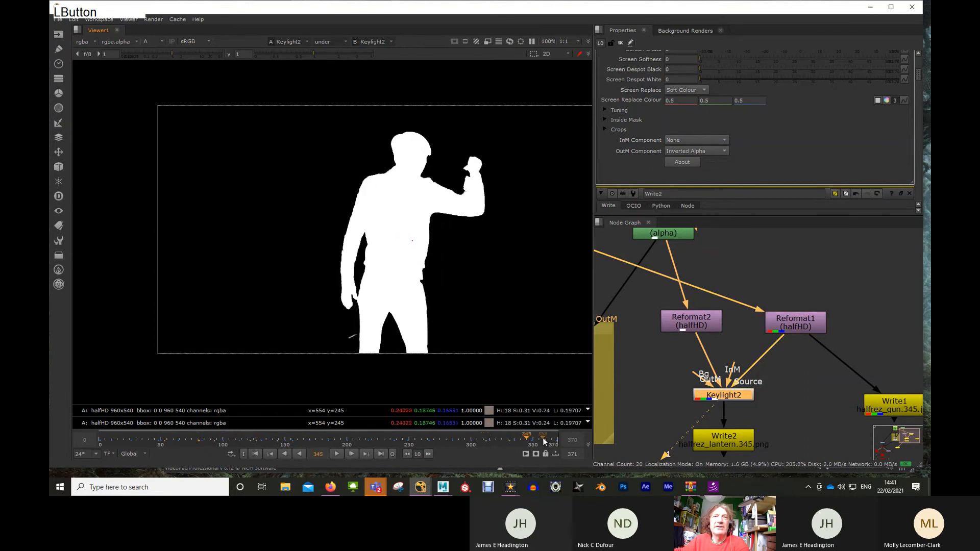
{"action": "left_click_drag", "start_coordinate": [466, 444], "coordinate": [130, 440]}
Step: Select Write2 and compare the keyed actor's RGB image with the alpha matte in the viewer
{"action": "middle_click_drag", "start_coordinate": [758, 400], "coordinate": [718, 351]}
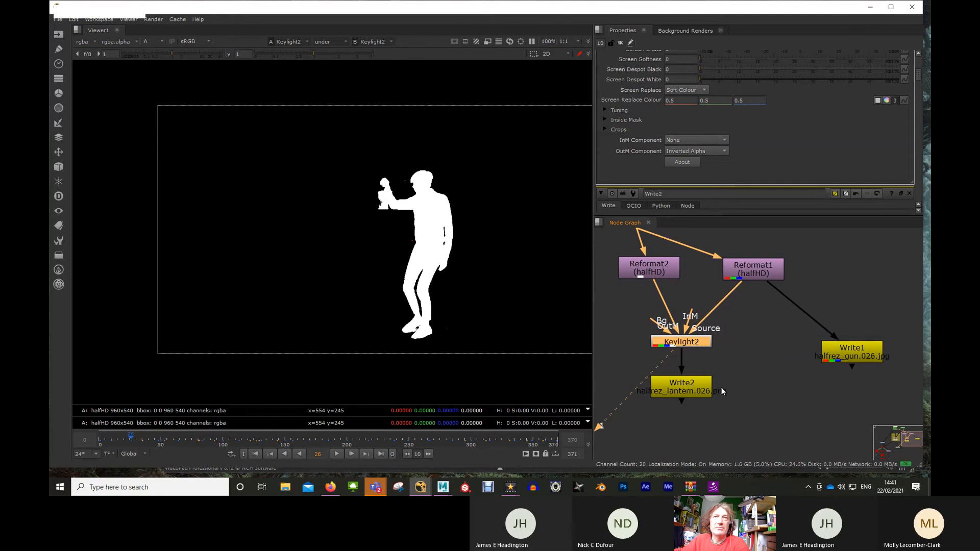
{"action": "key", "text": "a"}
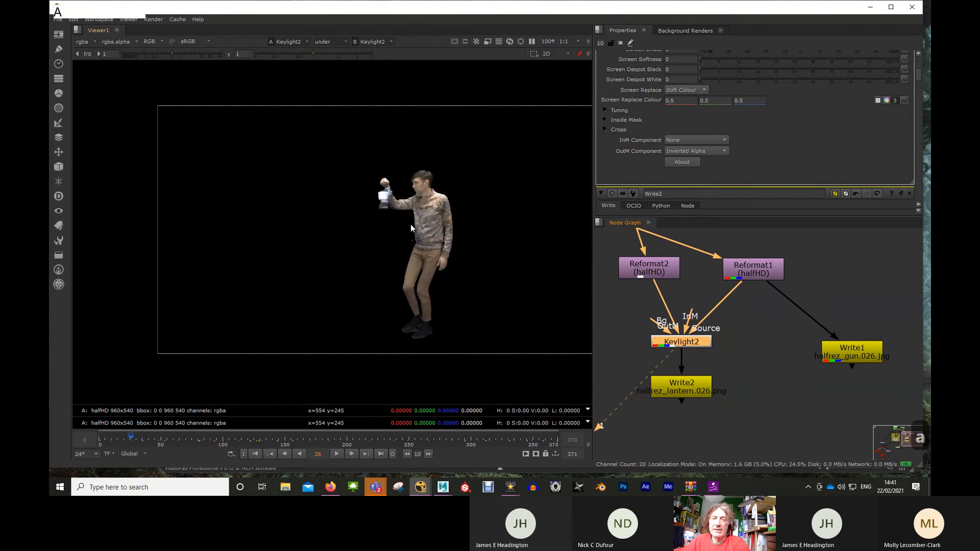
{"action": "middle_click_drag", "start_coordinate": [691, 413], "coordinate": [693, 404]}
{"action": "left_click", "coordinate": [684, 379]}
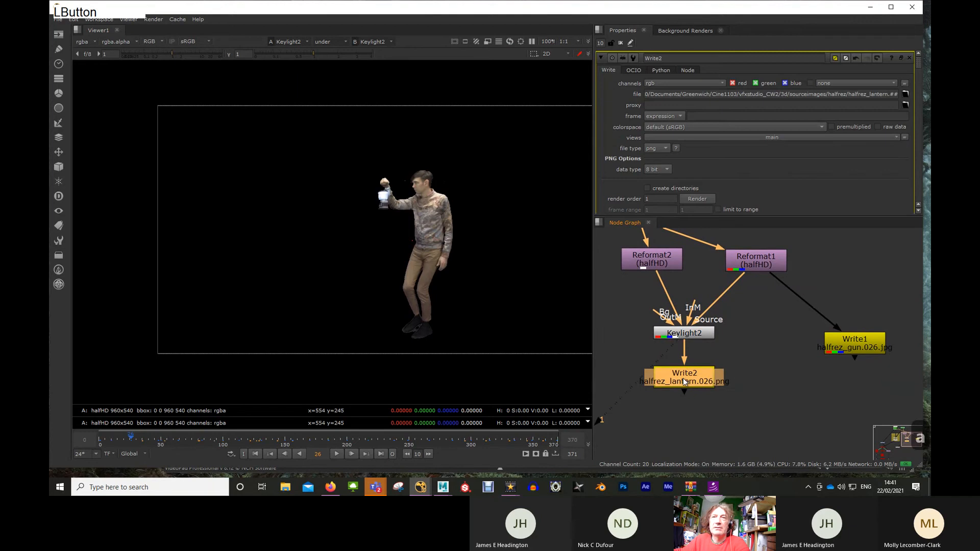
{"action": "key", "text": "a"}
{"action": "key", "text": "a"}
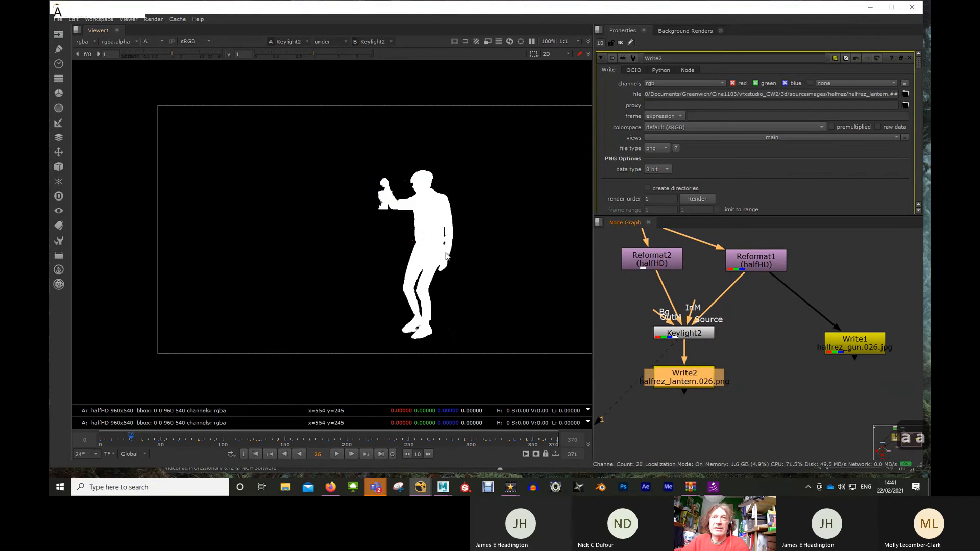
{"action": "key", "text": "a"}
{"action": "key", "text": "a"}
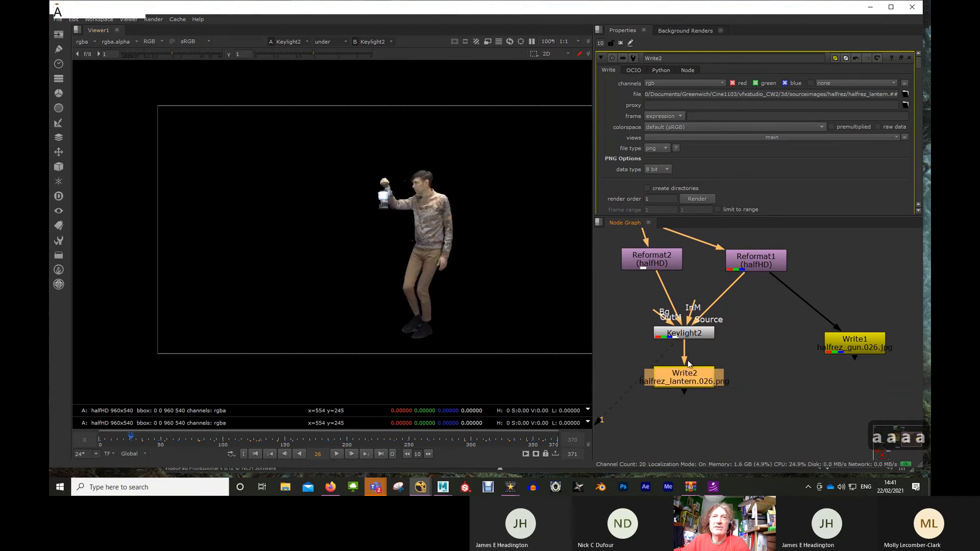
Step: Move Write2 slightly lower beneath Keylight2 and render its halfrez_lantern PNG sequence for frames 0-370
{"action": "scroll", "coordinate": [651, 363], "scroll_direction": "up", "scroll_amount": 4}
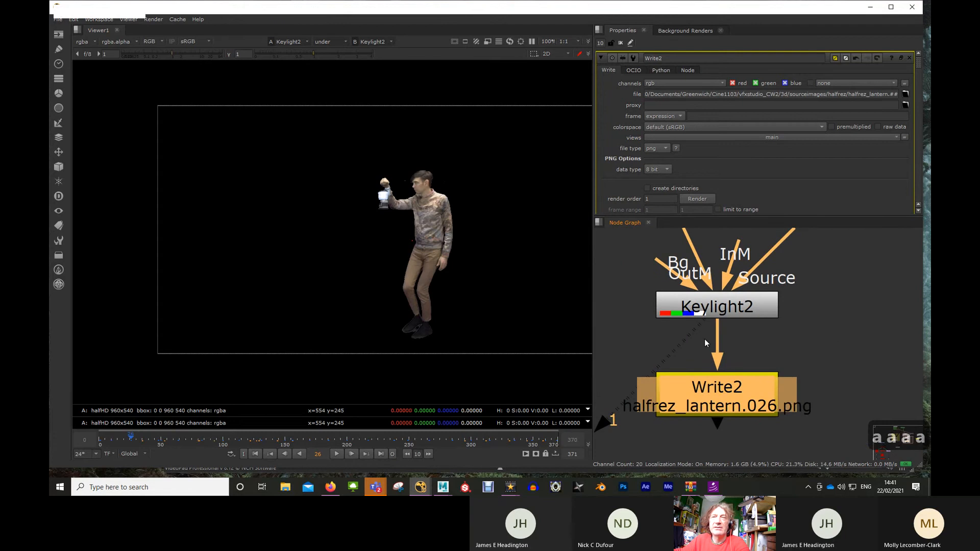
{"action": "left_click_drag", "start_coordinate": [742, 400], "coordinate": [743, 421]}
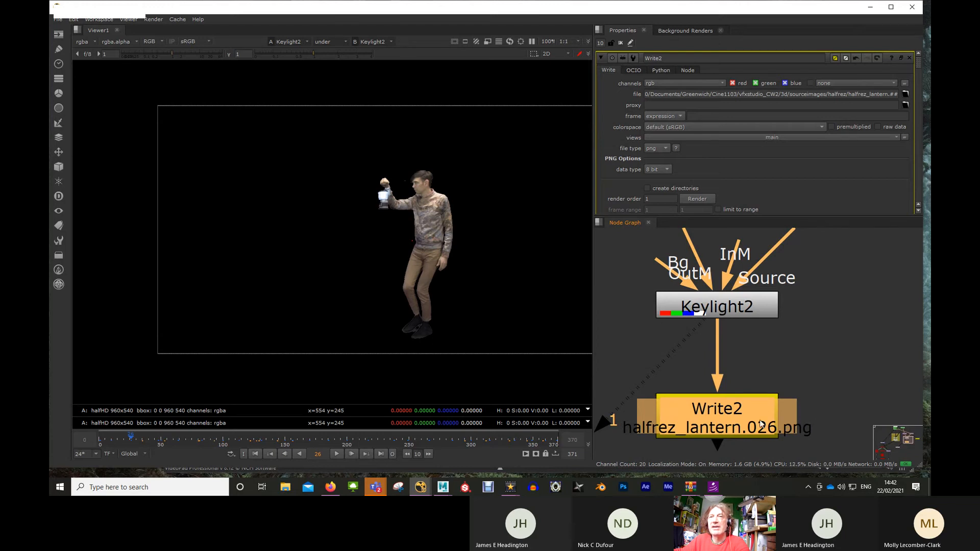
{"action": "scroll", "coordinate": [725, 427], "scroll_direction": "down", "scroll_amount": 5}
{"action": "left_click", "coordinate": [710, 416]}
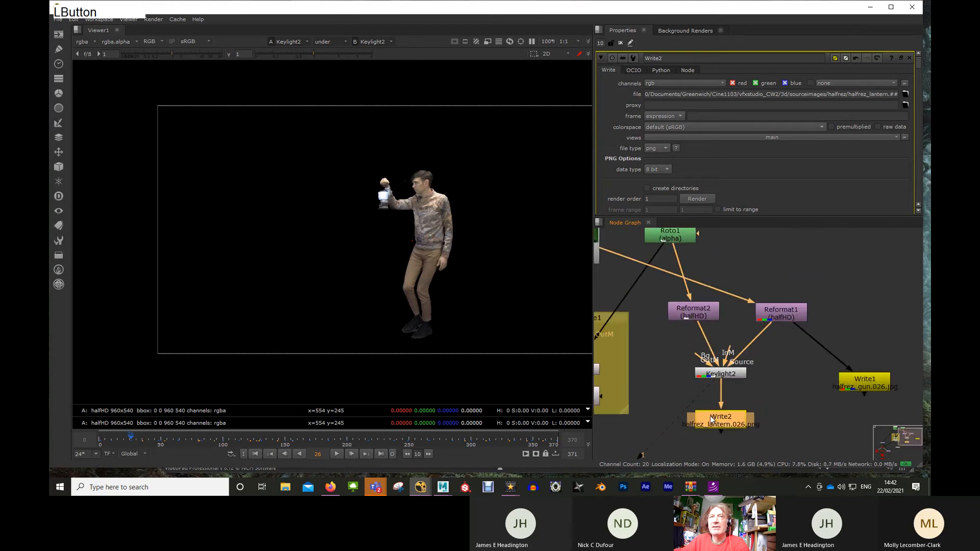
{"action": "left_click", "coordinate": [723, 416]}
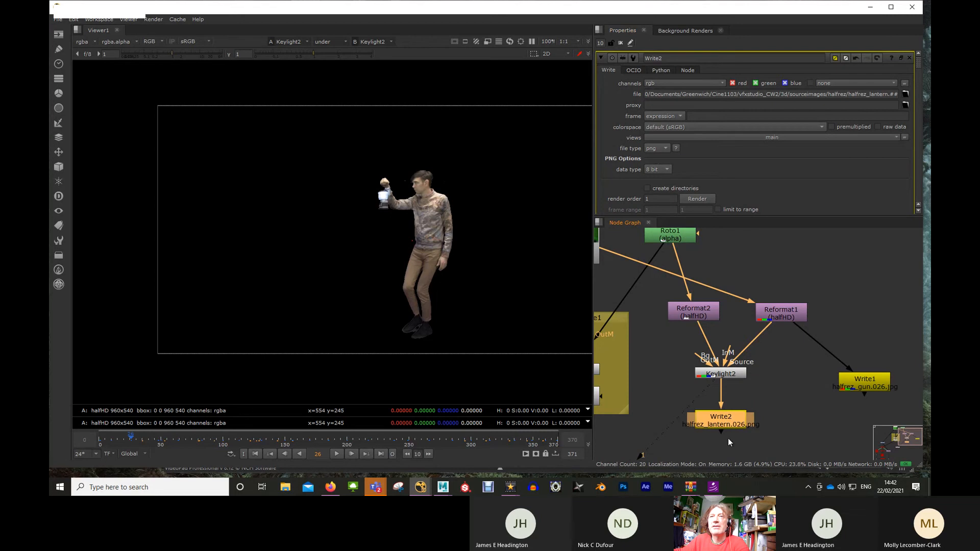
{"action": "left_click", "coordinate": [694, 199]}
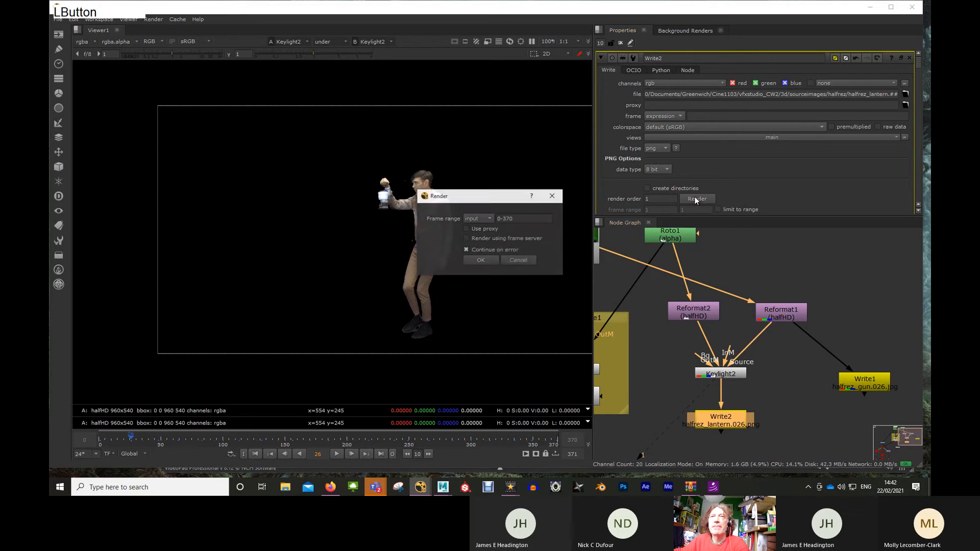
{"action": "left_click", "coordinate": [479, 260]}
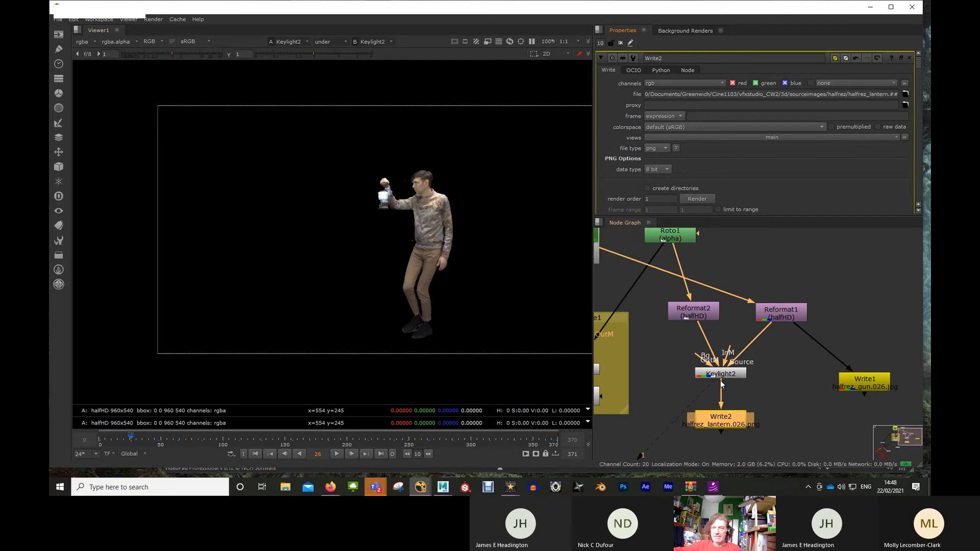
Step: Switch to Maya and start a new scene, discarding the unsaved changes to test_track1.ma
{"action": "left_click", "coordinate": [698, 410]}
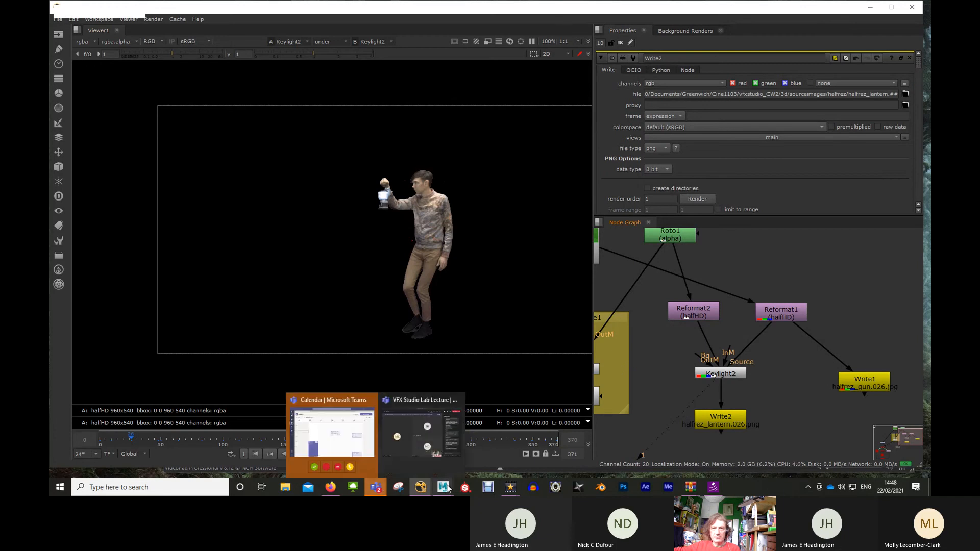
{"action": "mouse_move", "coordinate": [443, 487]}
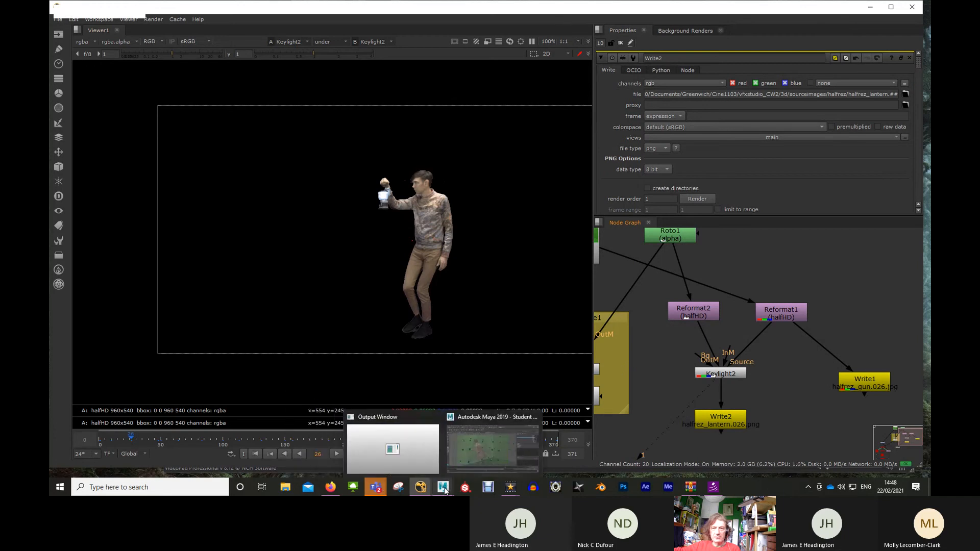
{"action": "left_click", "coordinate": [474, 419]}
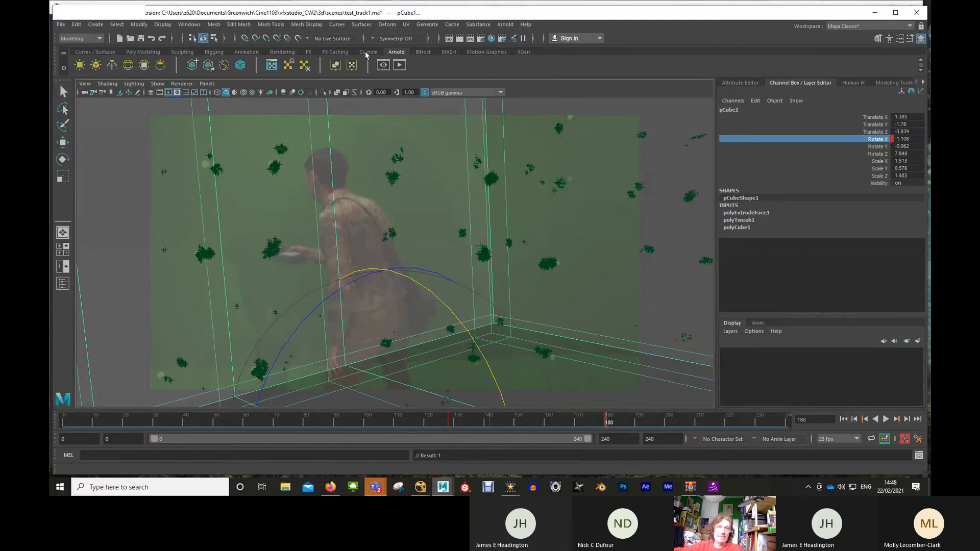
{"action": "left_click", "coordinate": [61, 25]}
{"action": "left_click", "coordinate": [75, 36]}
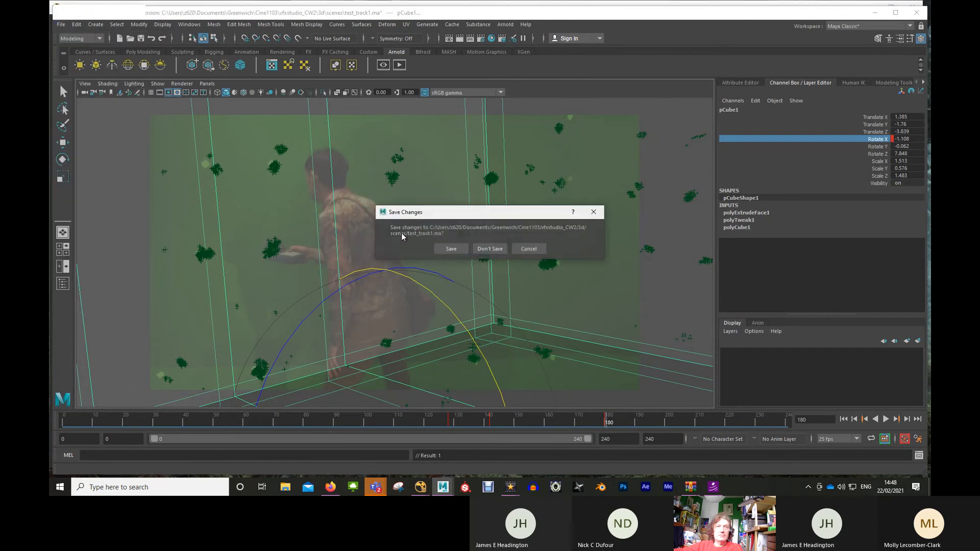
{"action": "left_click", "coordinate": [481, 250]}
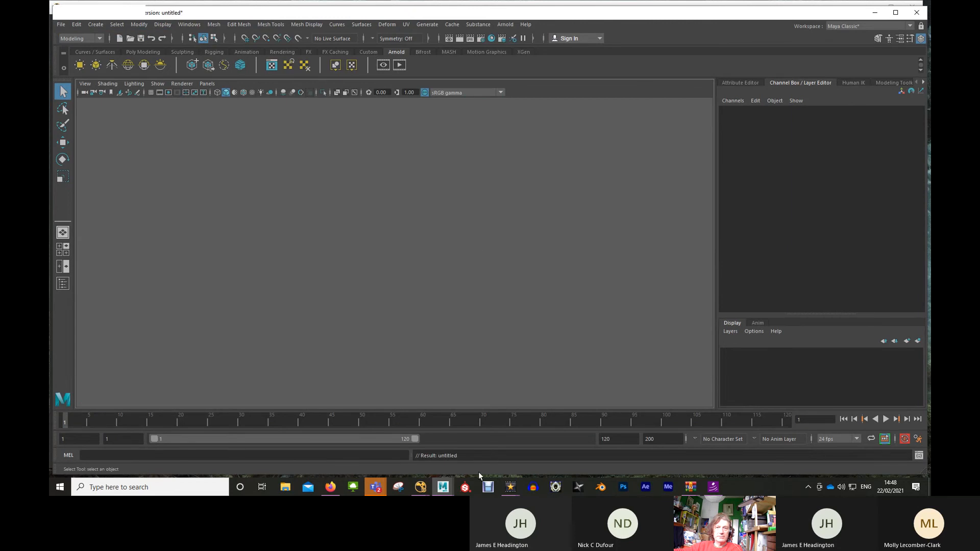
Step: Switch back to NukeX and move Write1 next to Write2 in the node graph
{"action": "left_click", "coordinate": [424, 489]}
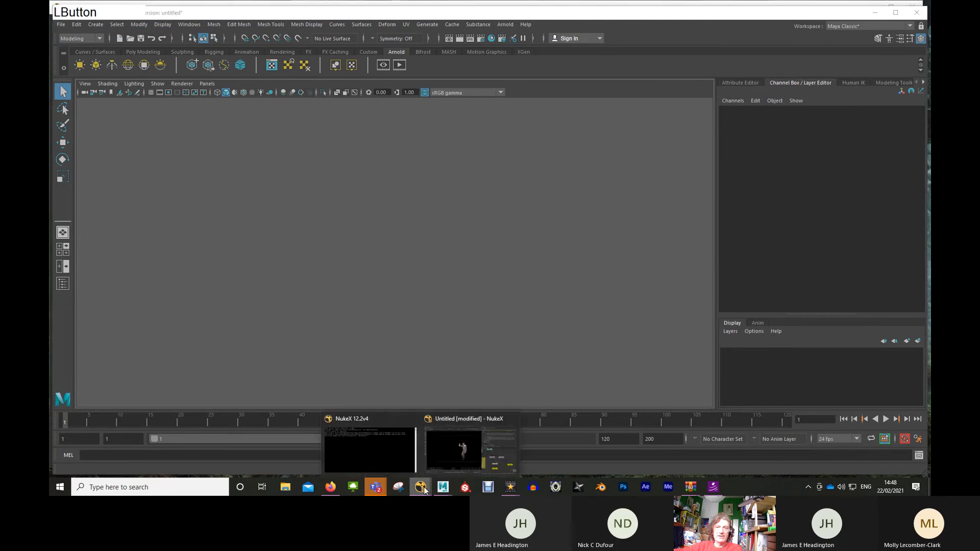
{"action": "left_click", "coordinate": [470, 446]}
{"action": "middle_click_drag", "start_coordinate": [795, 415], "coordinate": [812, 394]}
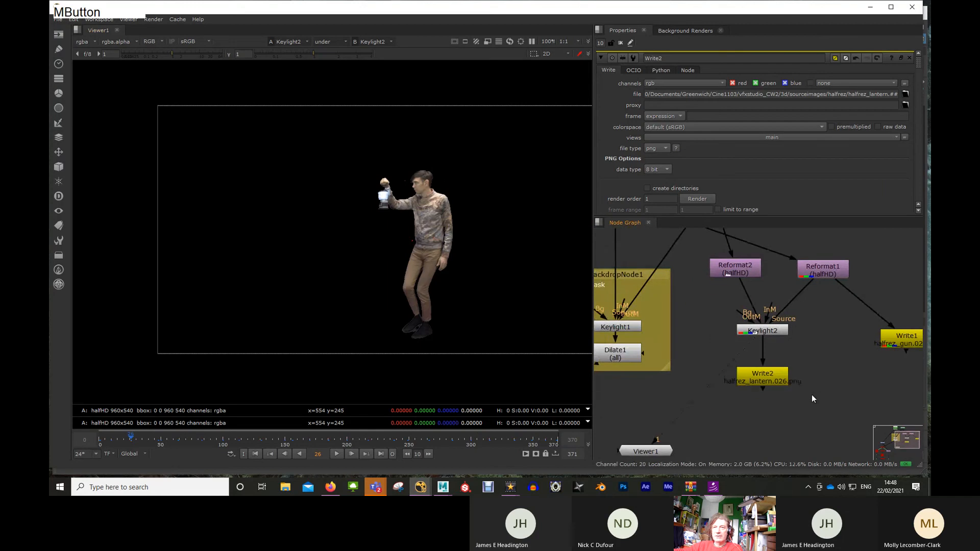
{"action": "scroll", "coordinate": [761, 420], "scroll_direction": "down", "scroll_amount": 5}
{"action": "middle_click_drag", "start_coordinate": [761, 421], "coordinate": [728, 409]}
{"action": "left_click", "coordinate": [717, 374]}
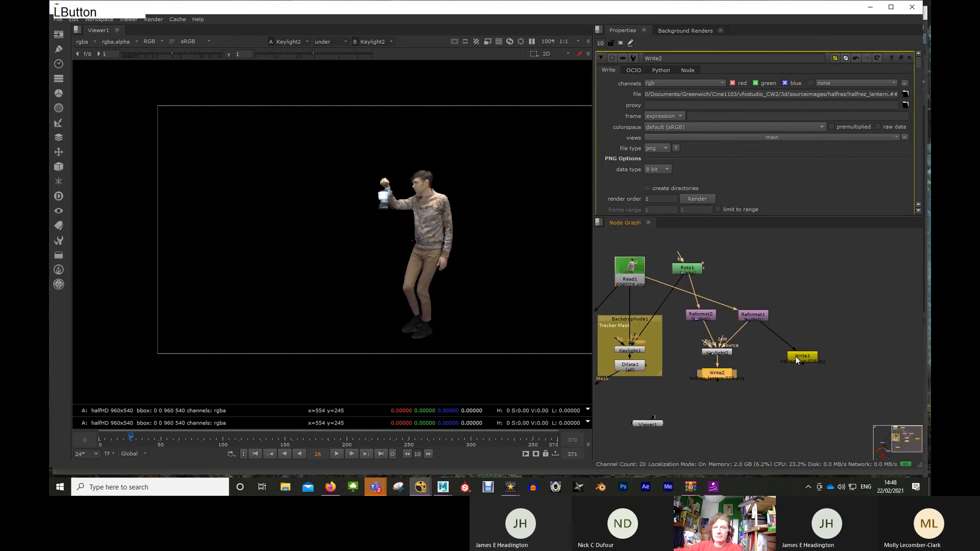
{"action": "left_click_drag", "start_coordinate": [797, 357], "coordinate": [763, 375]}
Step: Add a Backdrop node in the empty area beside the two Write nodes and enlarge it
{"action": "left_click", "coordinate": [819, 338]}
{"action": "right_click", "coordinate": [817, 312]}
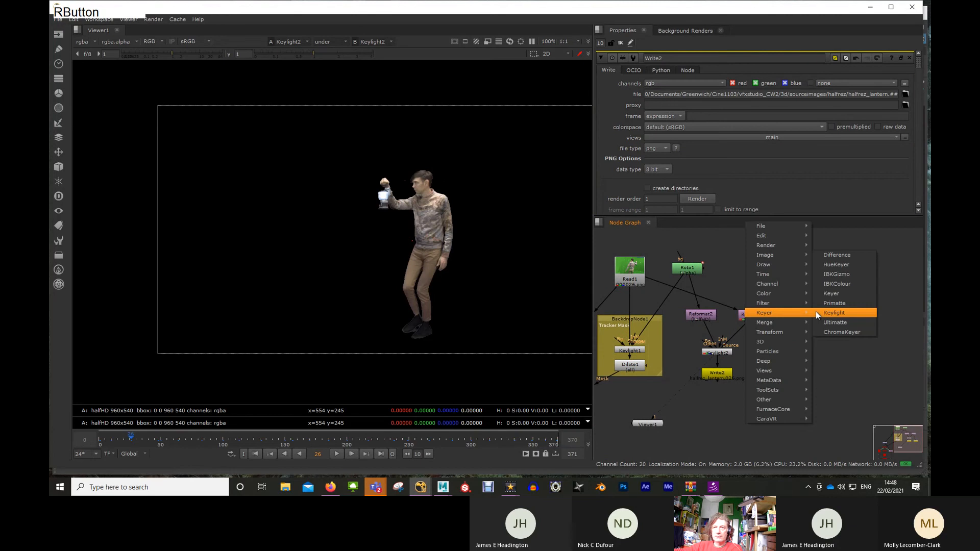
{"action": "mouse_move", "coordinate": [775, 400]}
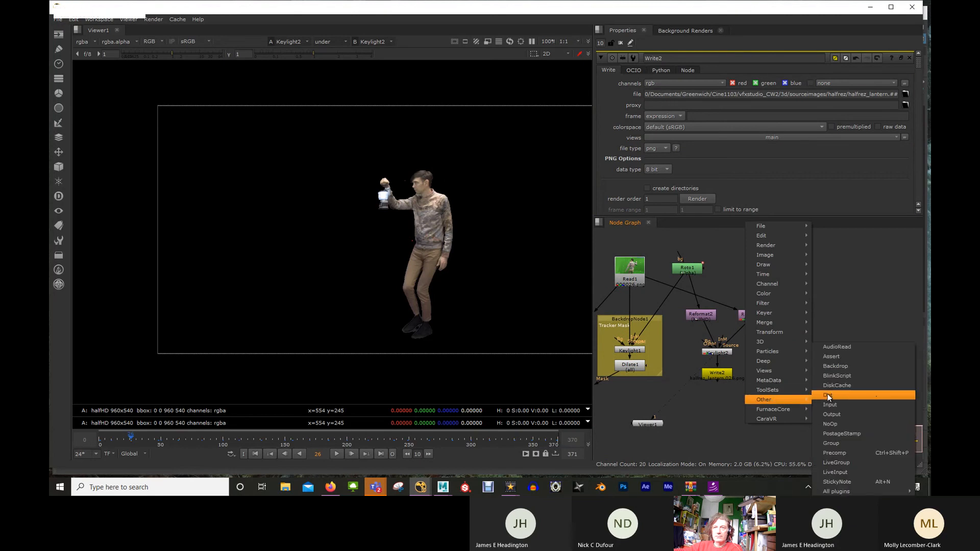
{"action": "left_click", "coordinate": [836, 366]}
{"action": "left_click_drag", "start_coordinate": [854, 321], "coordinate": [903, 385]}
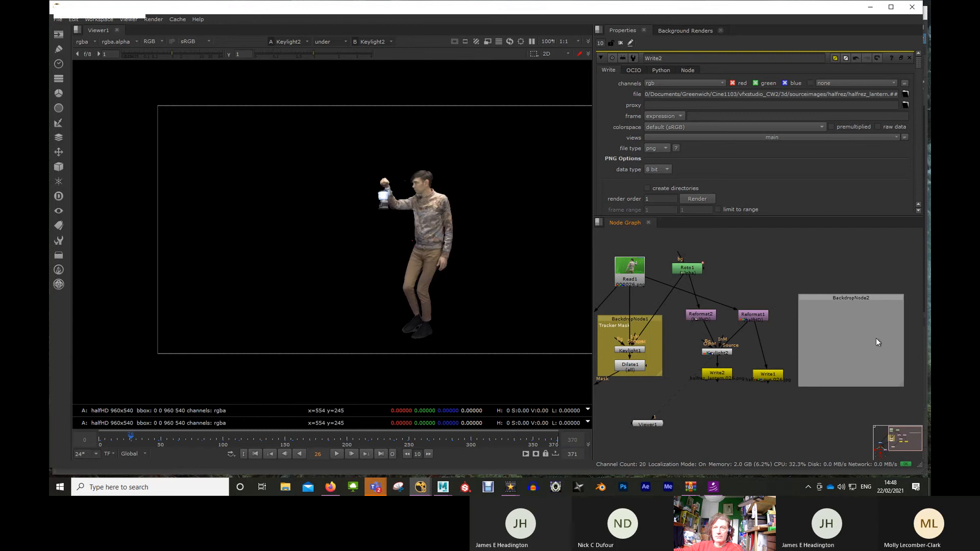
Step: Label the new backdrop "Exports for Maya"
{"action": "double_click", "coordinate": [833, 310]}
{"action": "double_click", "coordinate": [842, 299]}
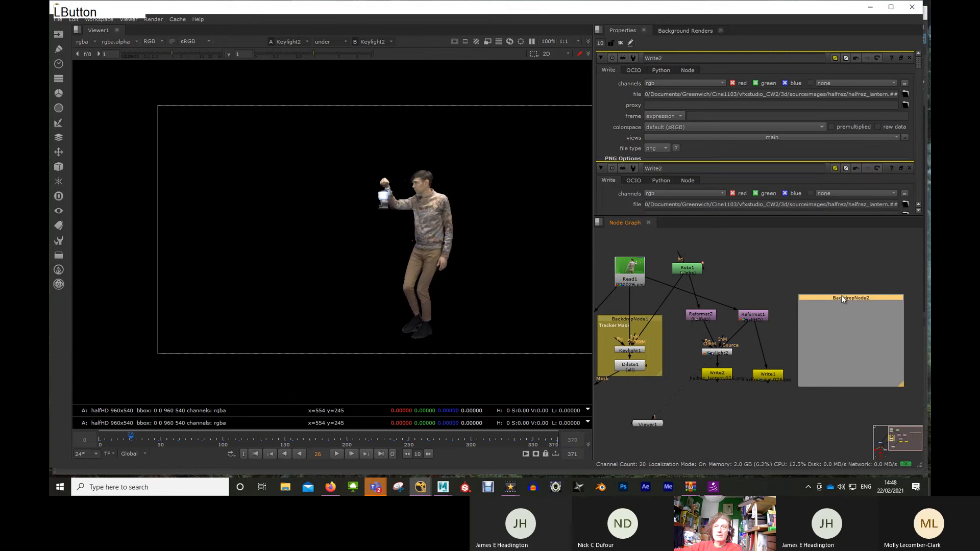
{"action": "left_click", "coordinate": [662, 86]}
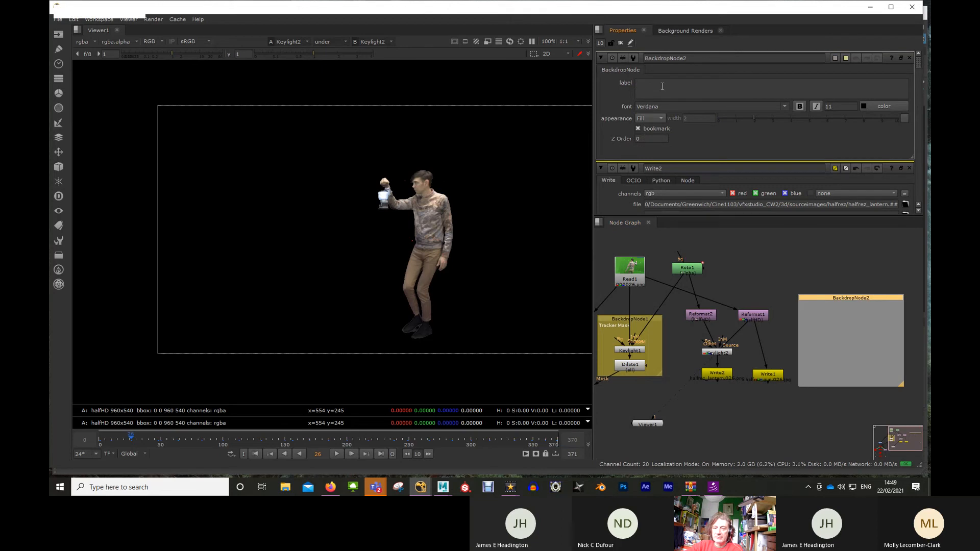
{"action": "type", "text": "Export"}
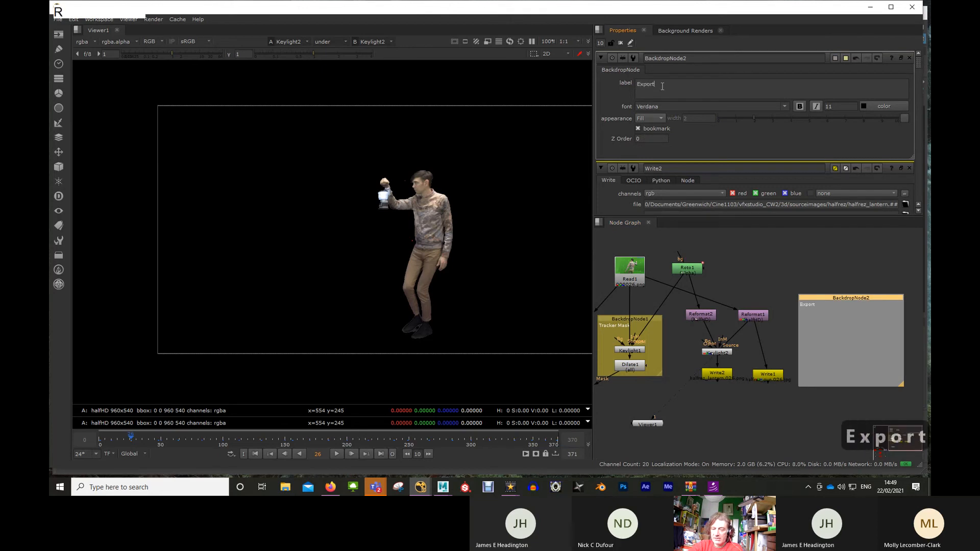
{"action": "type", "text": "s for Maya"}
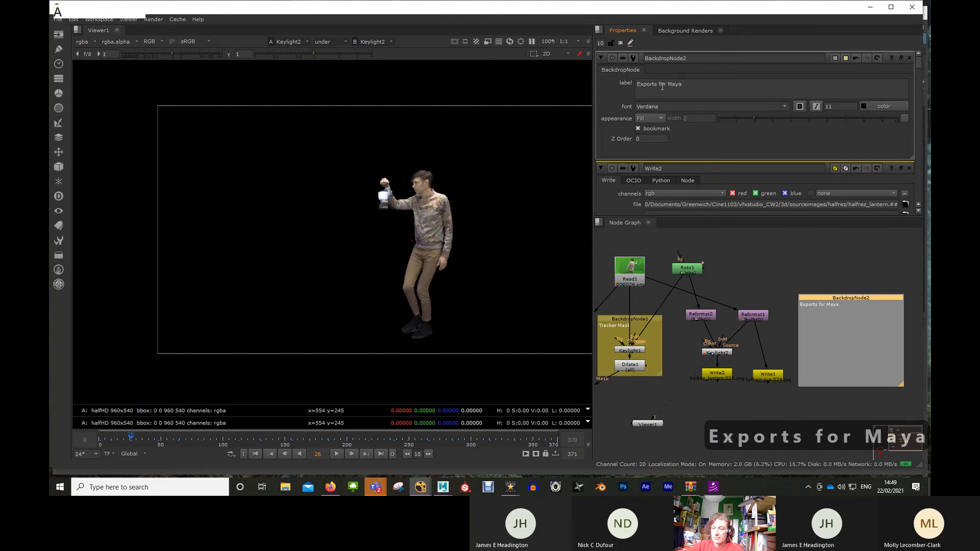
{"action": "left_click", "coordinate": [843, 305]}
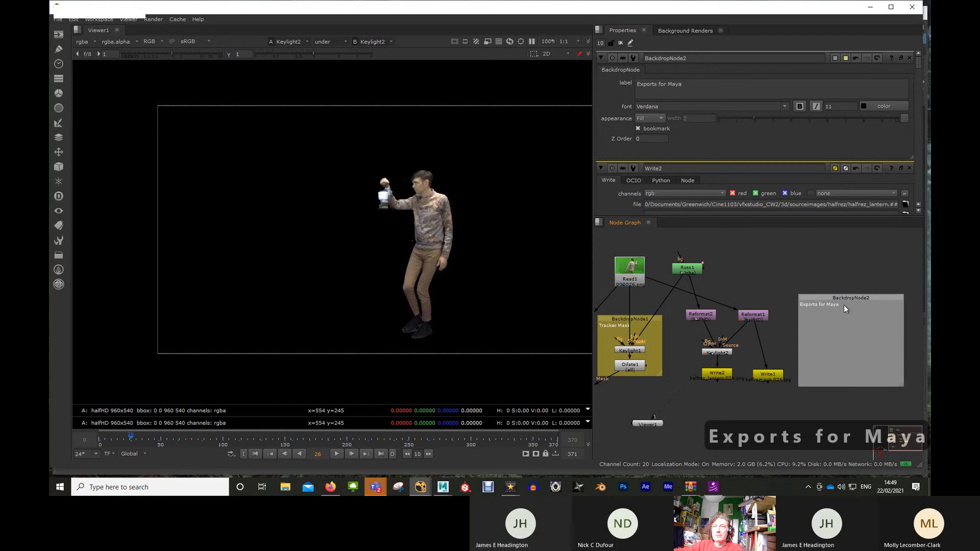
Step: Set the font size of the "Exports for Maya" backdrop label to 25
{"action": "left_click_drag", "start_coordinate": [689, 84], "coordinate": [623, 81]}
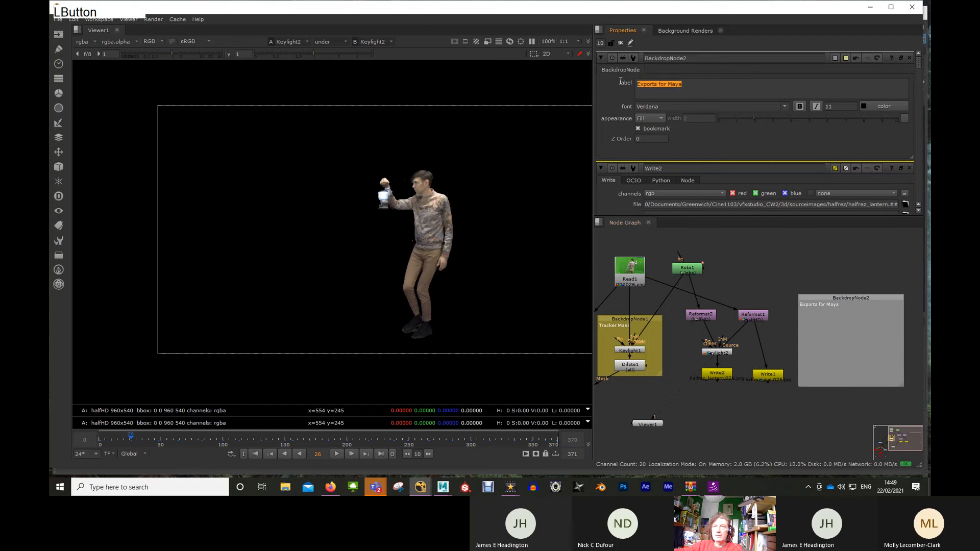
{"action": "double_click", "coordinate": [843, 107]}
{"action": "type", "text": "25"}
{"action": "key", "text": "Return"}
{"action": "left_click", "coordinate": [835, 299]}
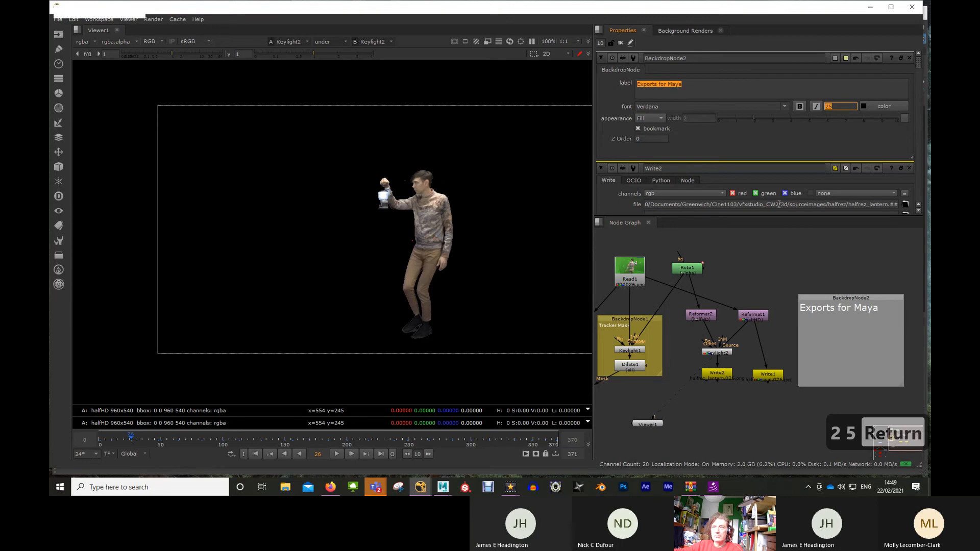
Step: Place the "Exports for Maya" backdrop behind the Reformat, Keylight2 and Write nodes, enlarge it to enclose them, and straighten the nodes inside
{"action": "left_click", "coordinate": [829, 296]}
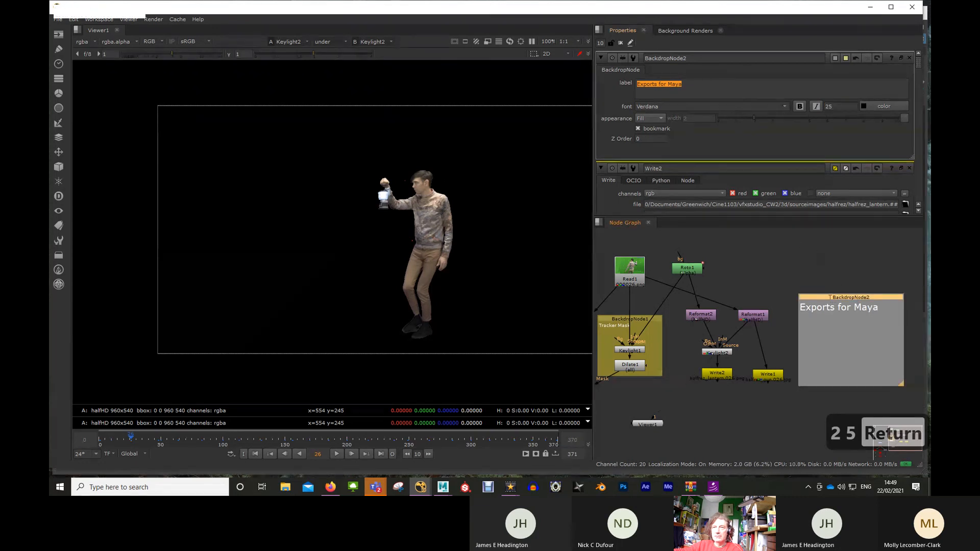
{"action": "left_click_drag", "start_coordinate": [832, 297], "coordinate": [719, 288]}
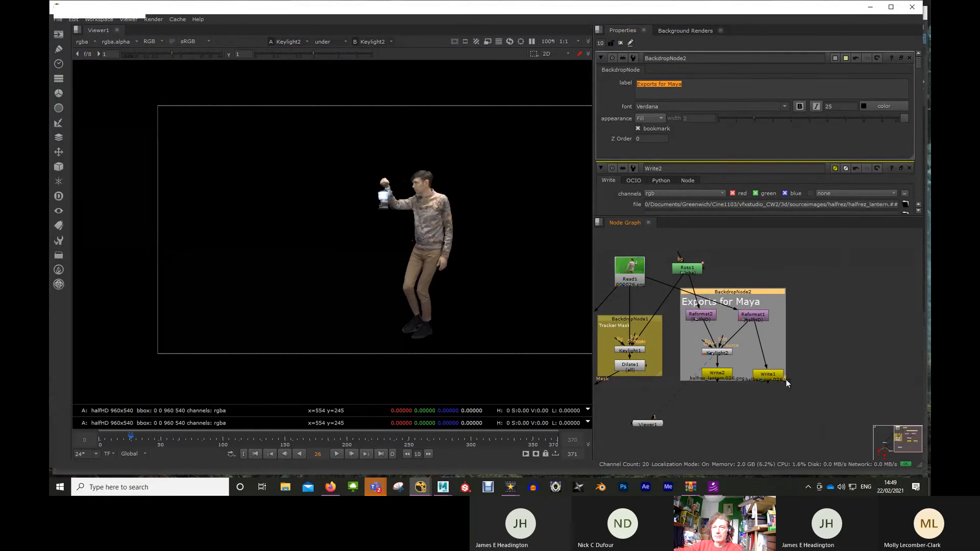
{"action": "mouse_move", "coordinate": [784, 379]}
{"action": "left_mouse_down"}
{"action": "mouse_move", "coordinate": [811, 420]}
{"action": "mouse_move", "coordinate": [791, 390]}
{"action": "mouse_move", "coordinate": [792, 404]}
{"action": "mouse_move", "coordinate": [767, 382]}
{"action": "left_mouse_up"}
{"action": "left_click", "coordinate": [772, 354]}
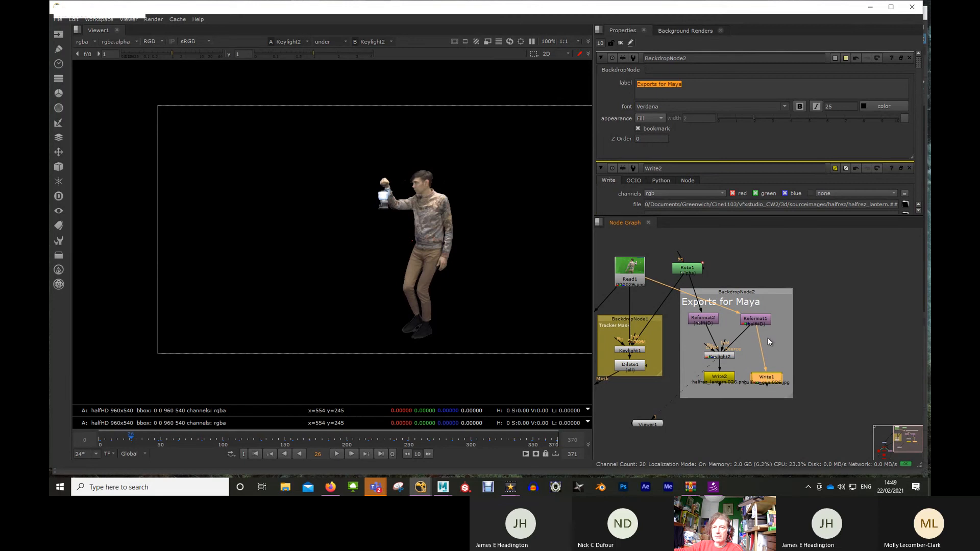
{"action": "left_click_drag", "start_coordinate": [755, 322], "coordinate": [757, 322]}
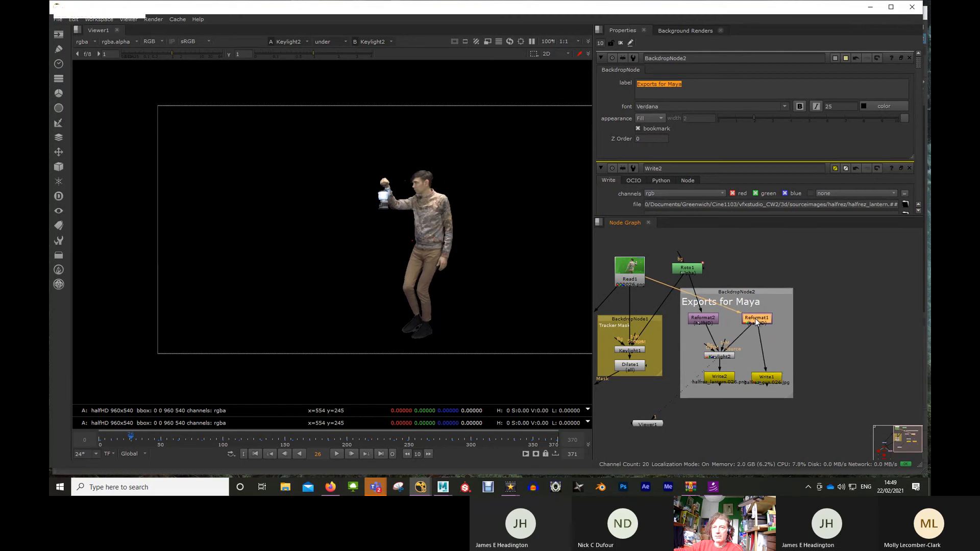
Step: Add a Dot above Reformat1 and route its connection from Read1 through it
{"action": "left_click", "coordinate": [758, 276]}
{"action": "key", "text": "period"}
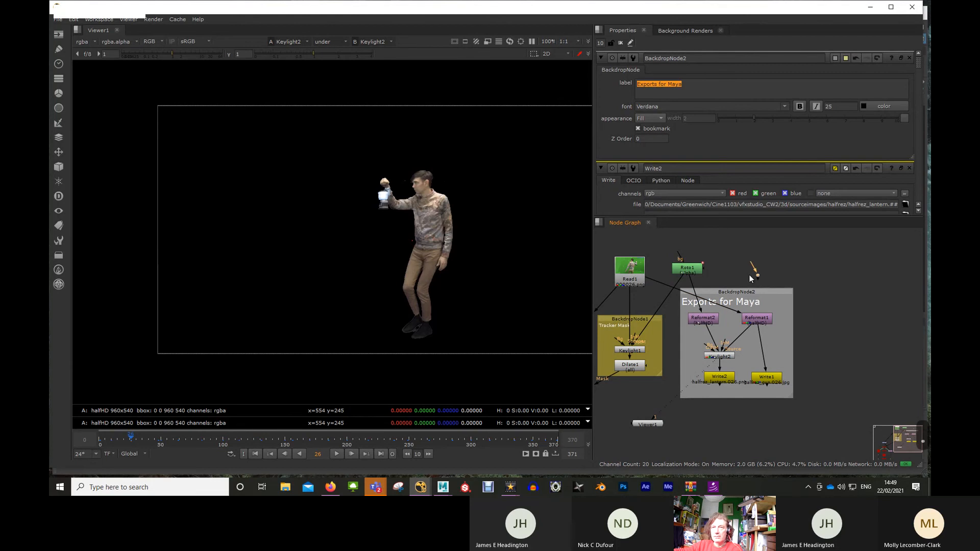
{"action": "left_click_drag", "start_coordinate": [659, 282], "coordinate": [631, 277]}
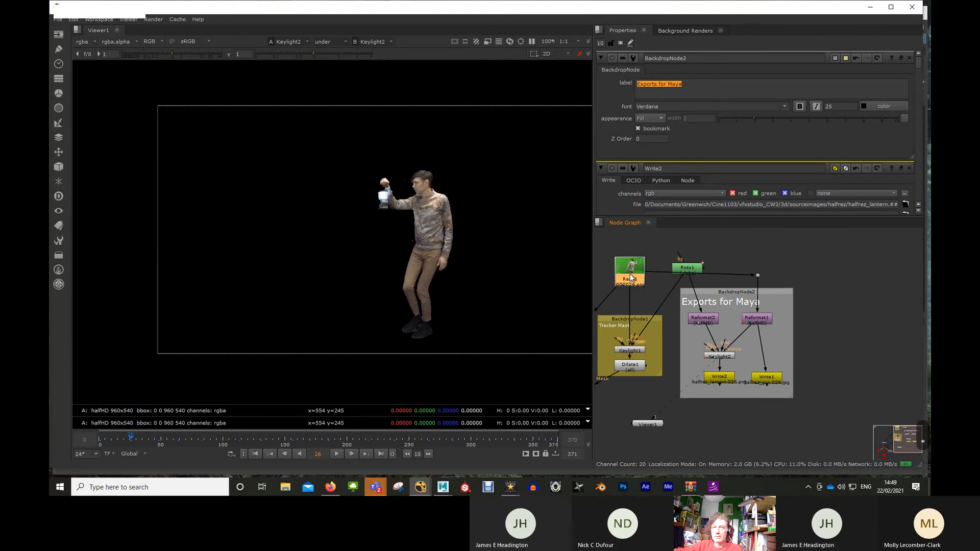
Step: Add a Dot directly beneath Read1 that feeds Keylight1 and the export branch, and align Read1 and Roto1 above it
{"action": "left_click", "coordinate": [660, 286]}
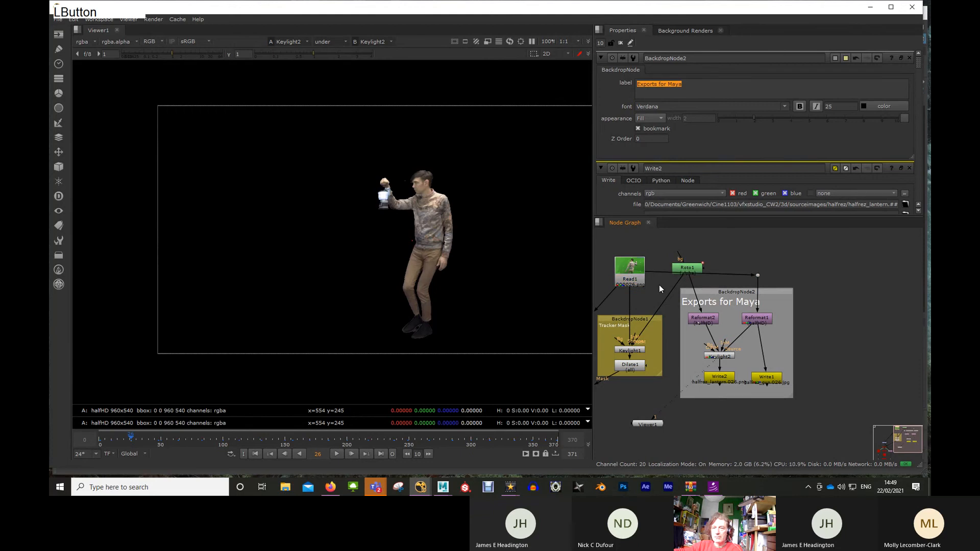
{"action": "key", "text": "period"}
{"action": "mouse_move", "coordinate": [660, 286]}
{"action": "left_mouse_down"}
{"action": "mouse_move", "coordinate": [658, 276]}
{"action": "mouse_move", "coordinate": [637, 278]}
{"action": "mouse_move", "coordinate": [636, 257]}
{"action": "mouse_move", "coordinate": [654, 274]}
{"action": "left_mouse_up"}
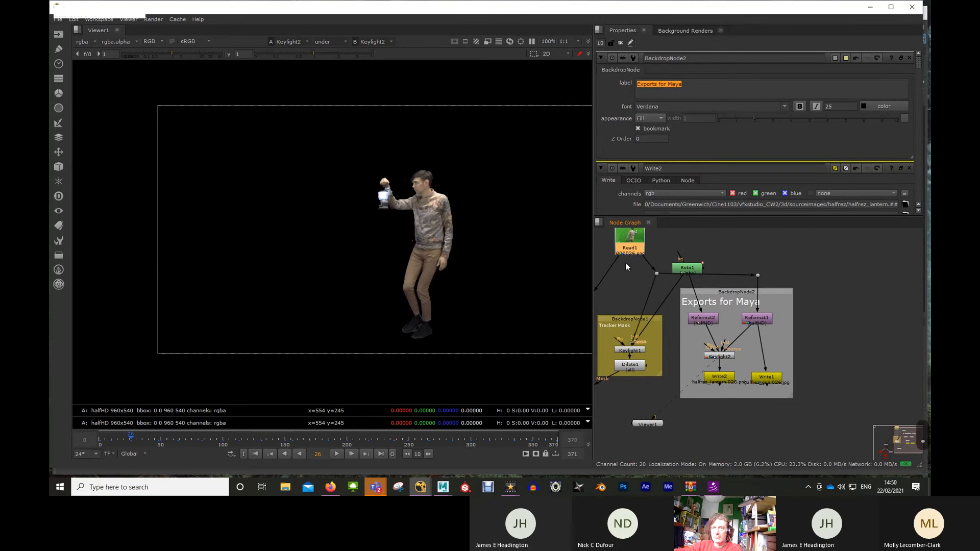
{"action": "mouse_move", "coordinate": [617, 258]}
{"action": "left_mouse_down"}
{"action": "mouse_move", "coordinate": [657, 274]}
{"action": "mouse_move", "coordinate": [634, 275]}
{"action": "mouse_move", "coordinate": [669, 256]}
{"action": "left_mouse_up"}
{"action": "scroll", "coordinate": [629, 280], "scroll_direction": "down", "scroll_amount": 2}
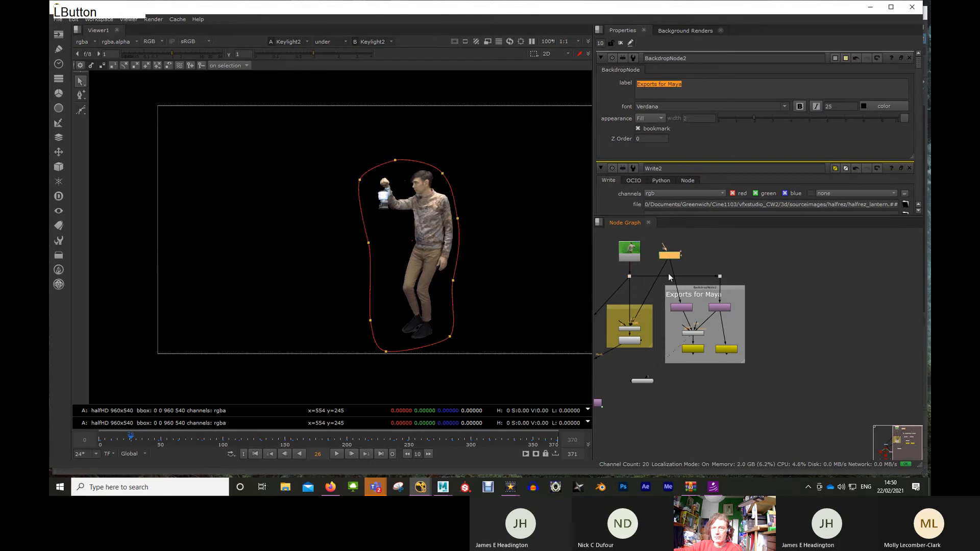
Step: Add a Dot level with the others to route Read1's branch straight down to the camera tracking nodes
{"action": "middle_click_drag", "start_coordinate": [669, 274], "coordinate": [811, 265]}
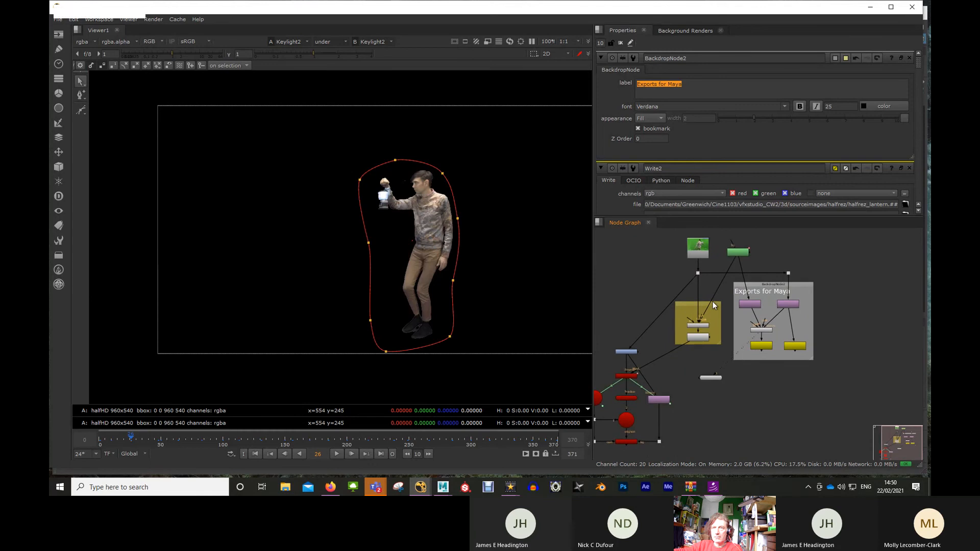
{"action": "key", "text": "period"}
{"action": "left_click", "coordinate": [642, 302]}
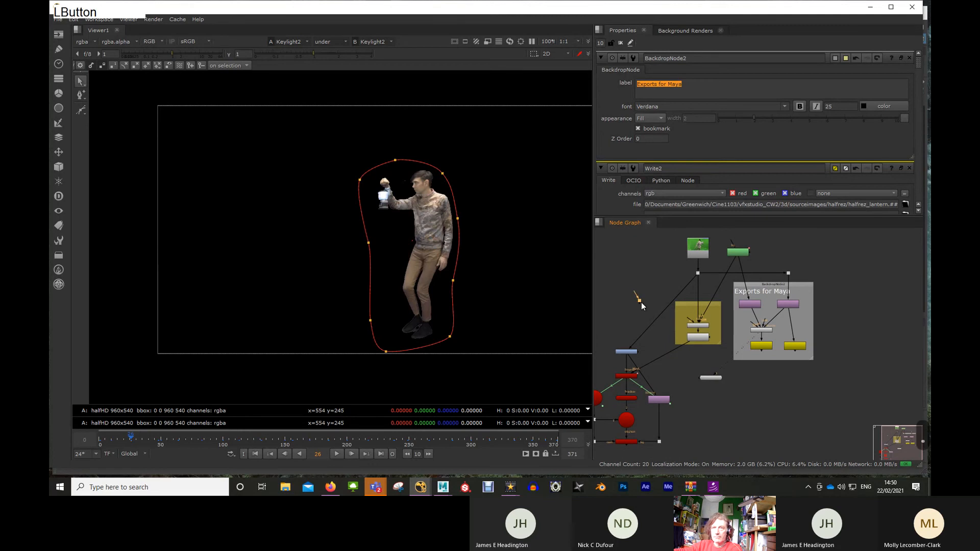
{"action": "left_click_drag", "start_coordinate": [641, 303], "coordinate": [627, 272]}
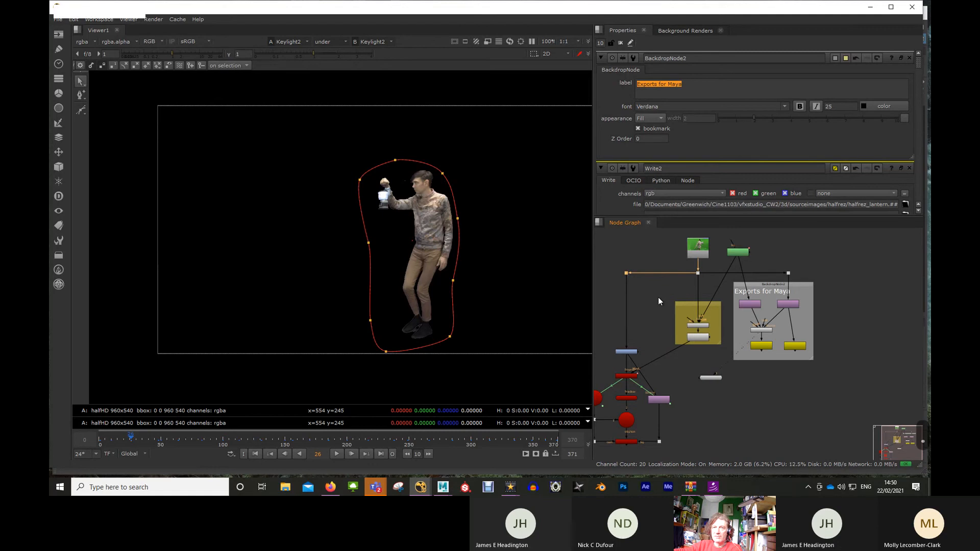
Step: Move Roto1 down between the Tracker Mask and "Exports for Maya" backdrops
{"action": "middle_click_drag", "start_coordinate": [665, 294], "coordinate": [663, 299]}
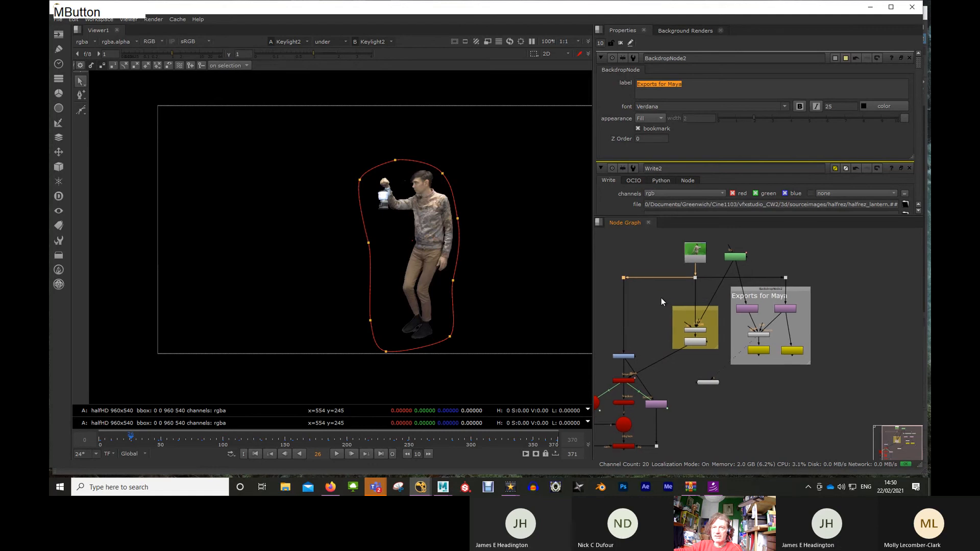
{"action": "scroll", "coordinate": [662, 299], "scroll_direction": "up", "scroll_amount": 1}
{"action": "left_click", "coordinate": [665, 296]}
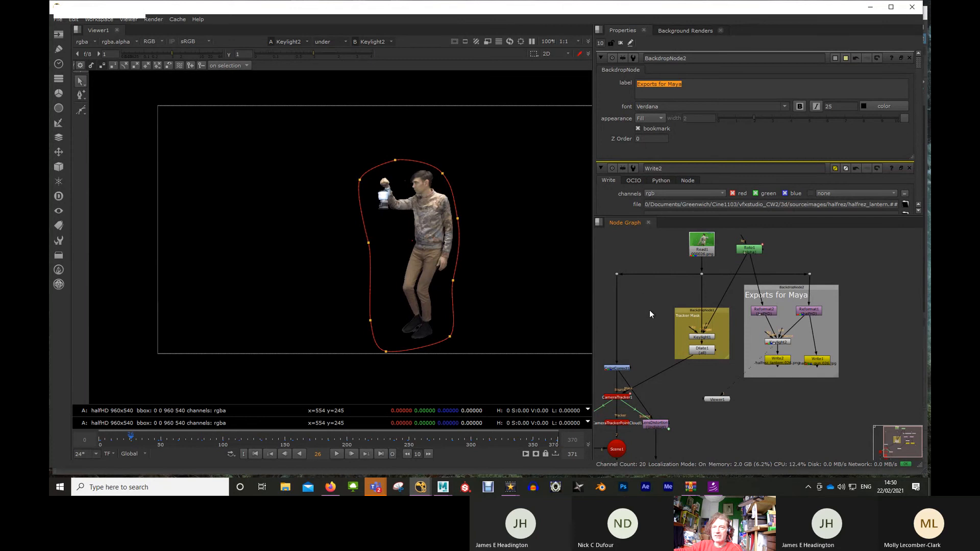
{"action": "middle_click_drag", "start_coordinate": [650, 311], "coordinate": [674, 319]}
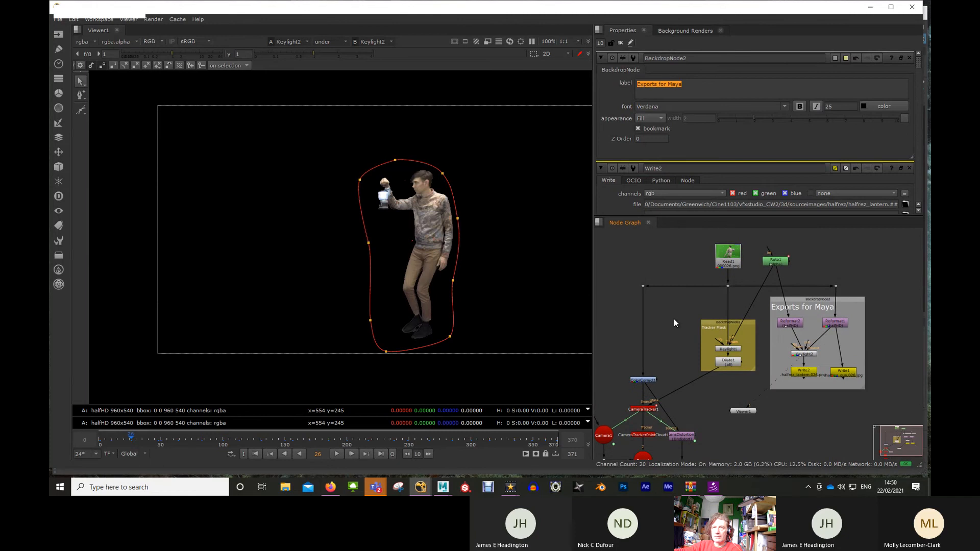
{"action": "left_click_drag", "start_coordinate": [776, 263], "coordinate": [749, 308]}
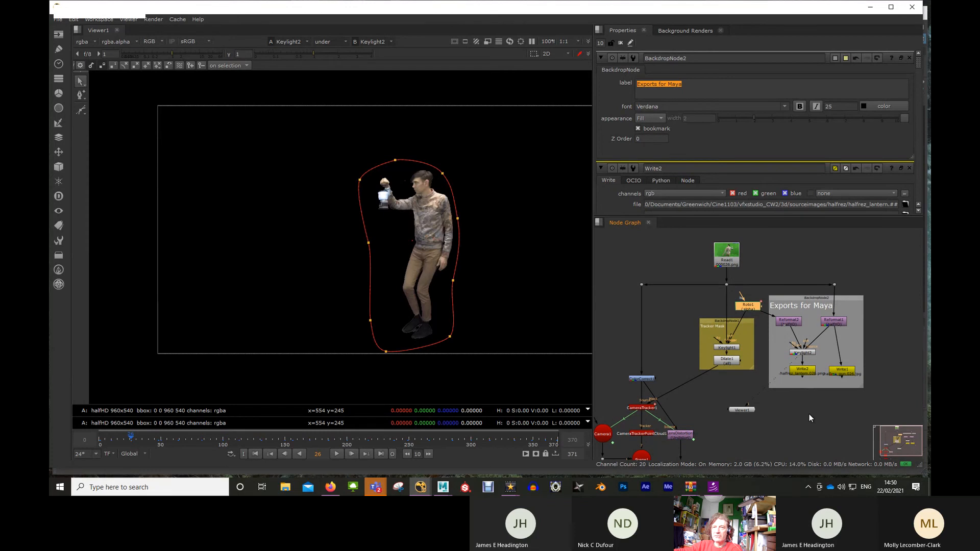
Step: Add a WriteGeo node connected to the output of Scene1
{"action": "middle_click_drag", "start_coordinate": [810, 415], "coordinate": [851, 354]}
{"action": "scroll", "coordinate": [800, 395], "scroll_direction": "up", "scroll_amount": 2}
{"action": "middle_click_drag", "start_coordinate": [801, 394], "coordinate": [892, 374]}
{"action": "scroll", "coordinate": [819, 394], "scroll_direction": "up", "scroll_amount": 1}
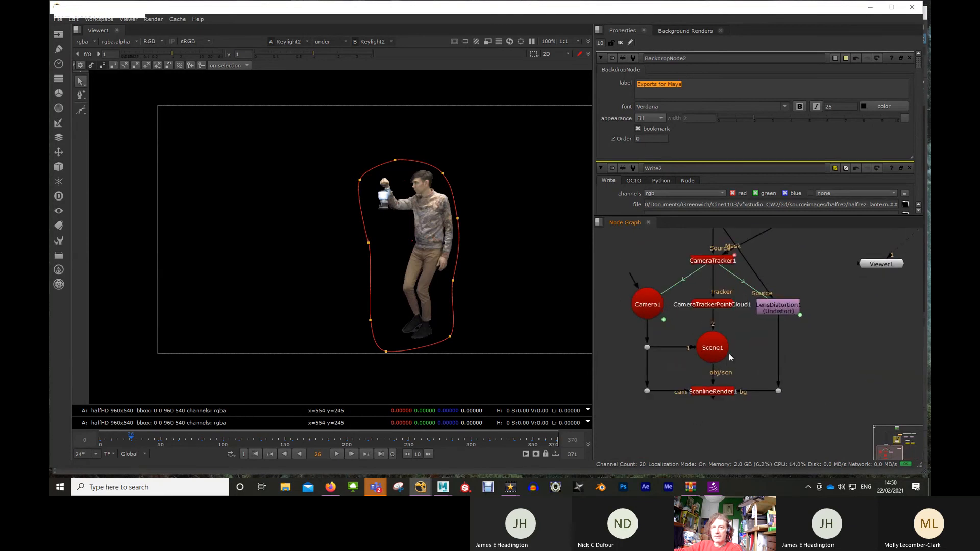
{"action": "double_click", "coordinate": [716, 352]}
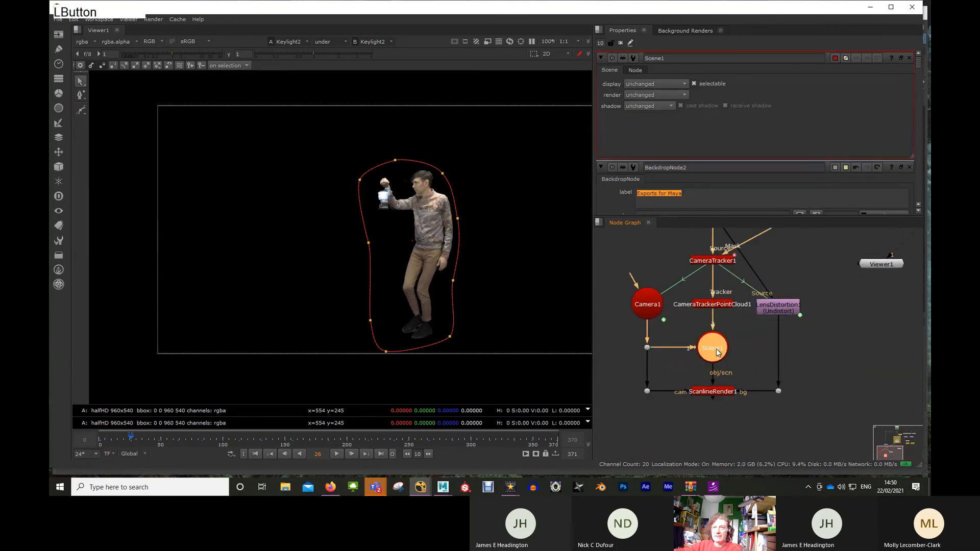
{"action": "middle_click_drag", "start_coordinate": [812, 345], "coordinate": [812, 389]}
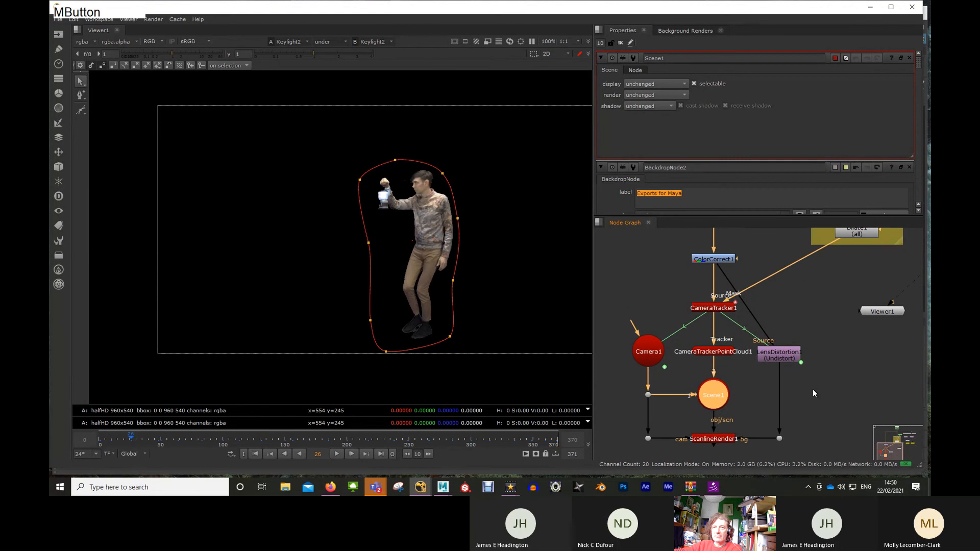
{"action": "scroll", "coordinate": [704, 139], "scroll_direction": "down", "scroll_amount": 2}
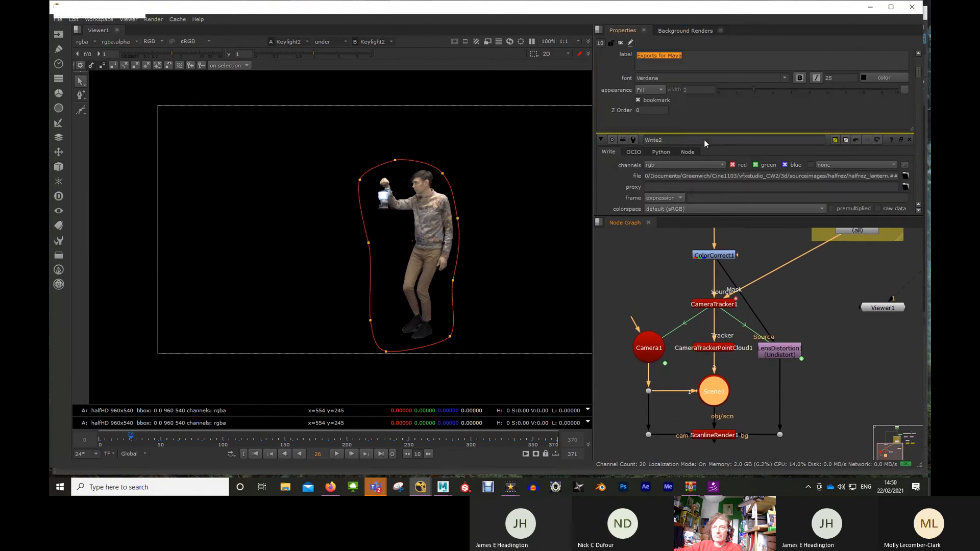
{"action": "left_click", "coordinate": [761, 396]}
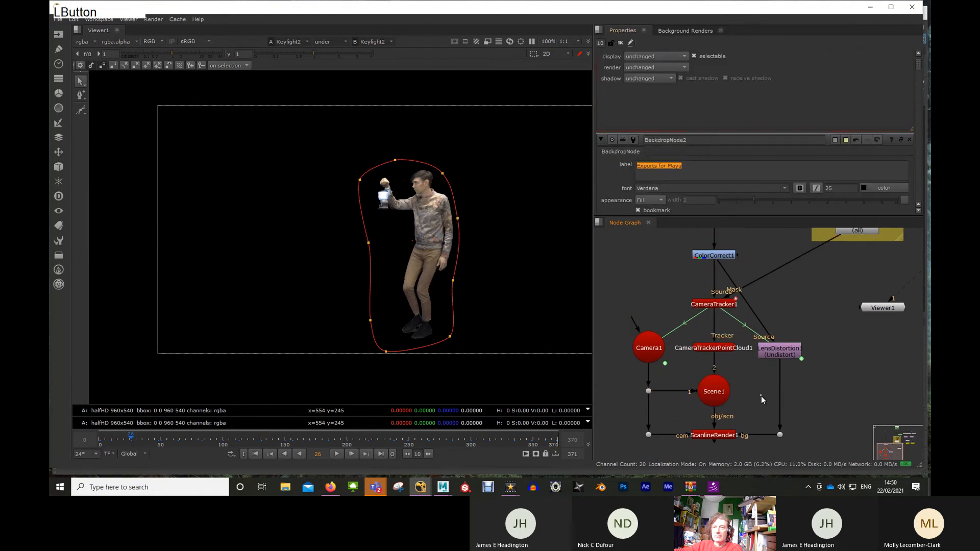
{"action": "double_click", "coordinate": [719, 394]}
{"action": "middle_click_drag", "start_coordinate": [800, 389], "coordinate": [810, 338]}
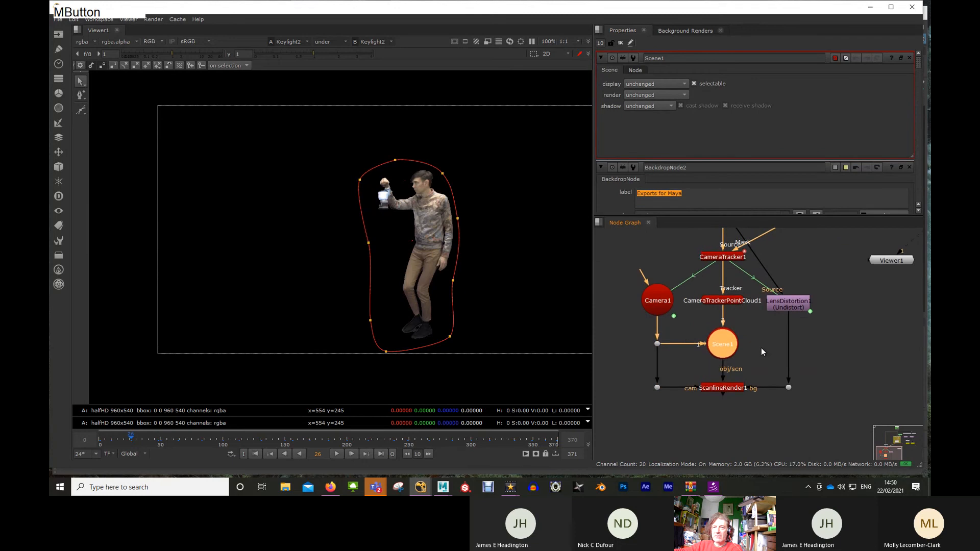
{"action": "right_click", "coordinate": [757, 341]}
{"action": "mouse_move", "coordinate": [708, 290]}
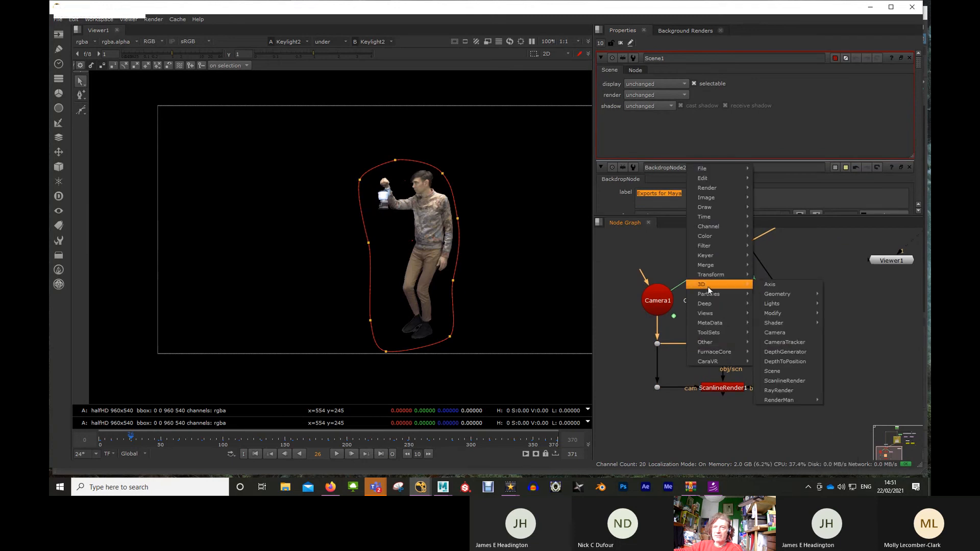
{"action": "mouse_move", "coordinate": [778, 292]}
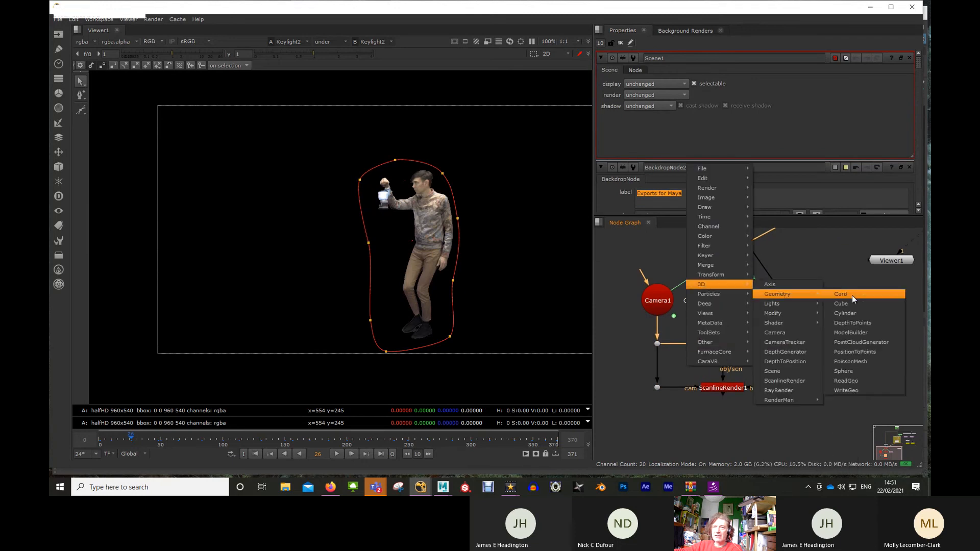
{"action": "left_click", "coordinate": [853, 390]}
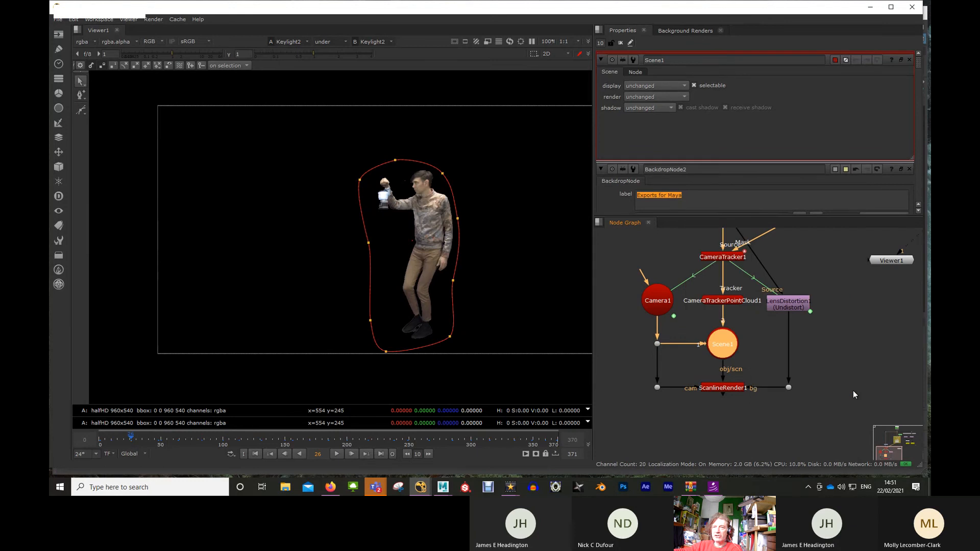
Step: Move the WriteGeo node down beside the ScanlineRender1 row, clear of the other connections, and keep it selected
{"action": "mouse_move", "coordinate": [727, 370]}
{"action": "left_mouse_down"}
{"action": "mouse_move", "coordinate": [777, 366]}
{"action": "mouse_move", "coordinate": [731, 360]}
{"action": "left_mouse_up"}
{"action": "left_click_drag", "start_coordinate": [828, 360], "coordinate": [828, 394]}
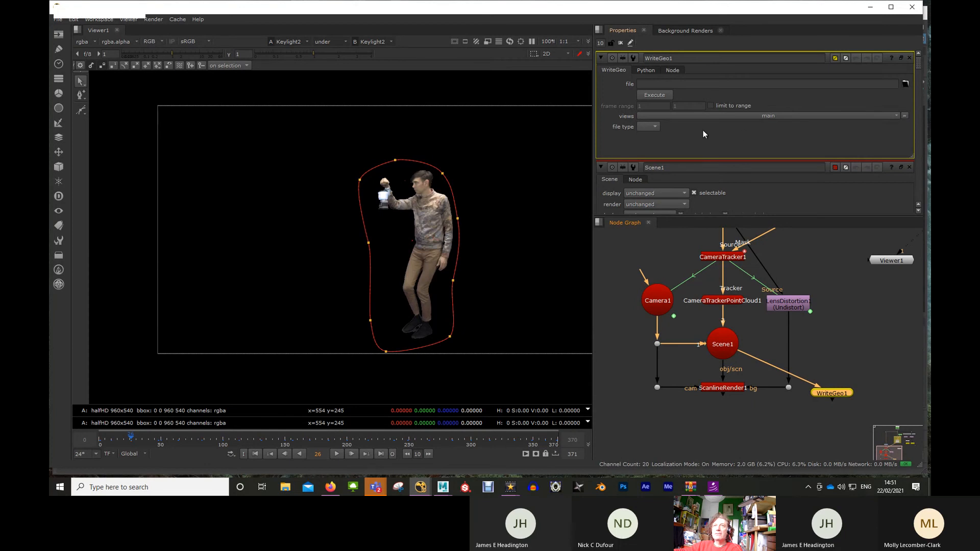
{"action": "middle_click_drag", "start_coordinate": [870, 363], "coordinate": [823, 360]}
{"action": "left_click", "coordinate": [795, 411]}
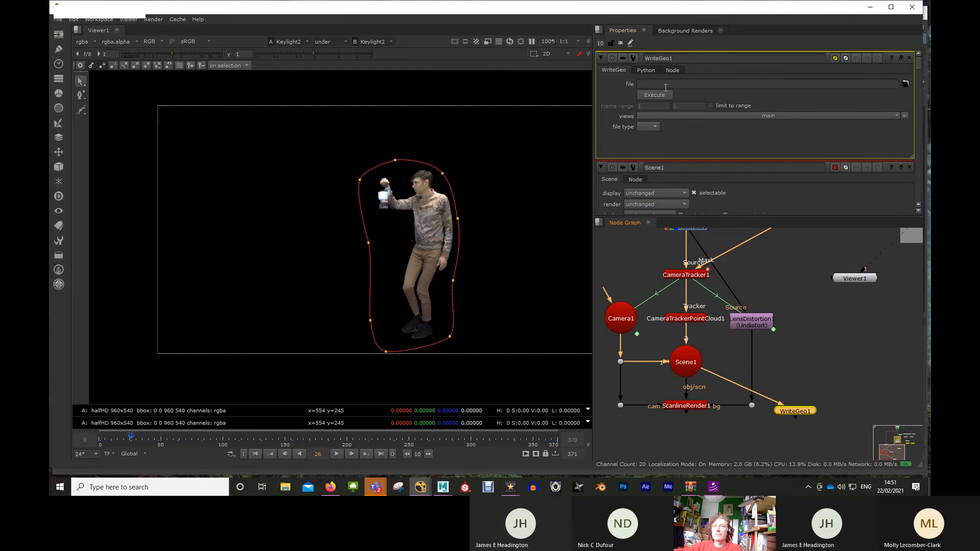
Step: Browse the project folders and choose vfxstudio_CW2/3d/scenes/scenes as the WriteGeo output path
{"action": "left_click", "coordinate": [906, 86]}
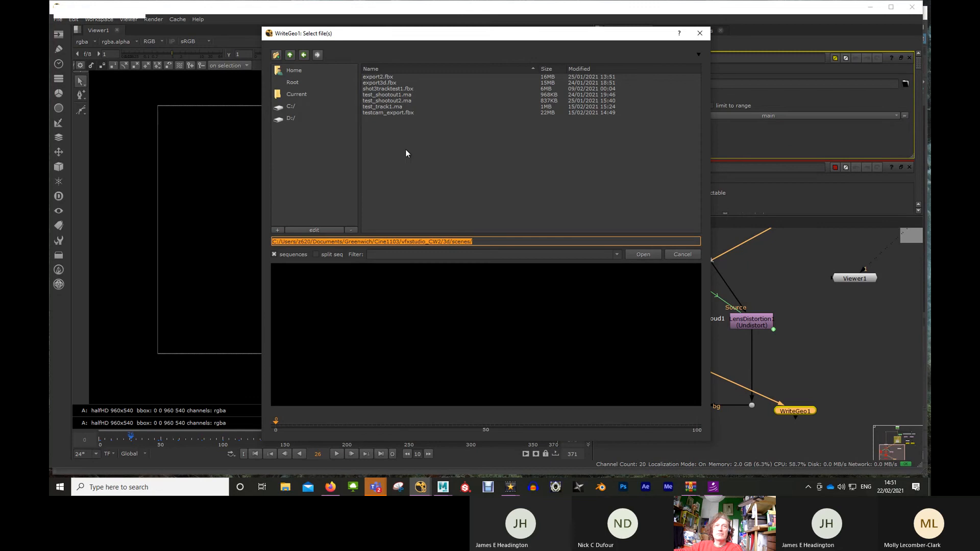
{"action": "left_click", "coordinate": [289, 56]}
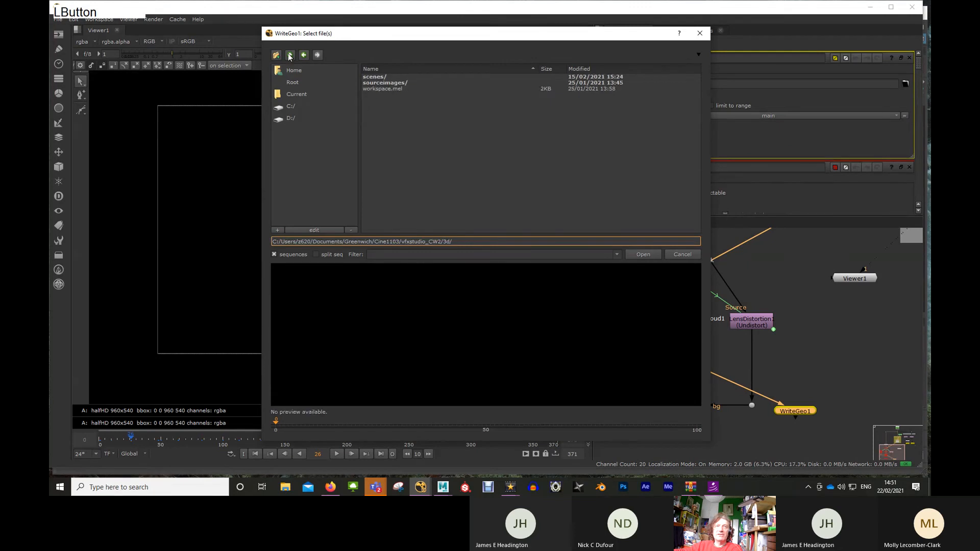
{"action": "left_click", "coordinate": [290, 55]}
{"action": "double_click", "coordinate": [367, 78]}
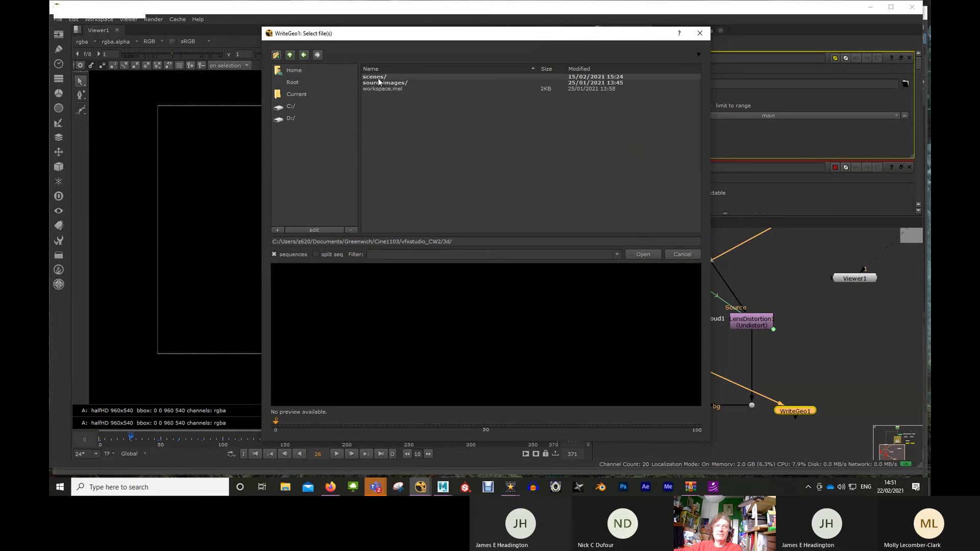
{"action": "left_click", "coordinate": [371, 79]}
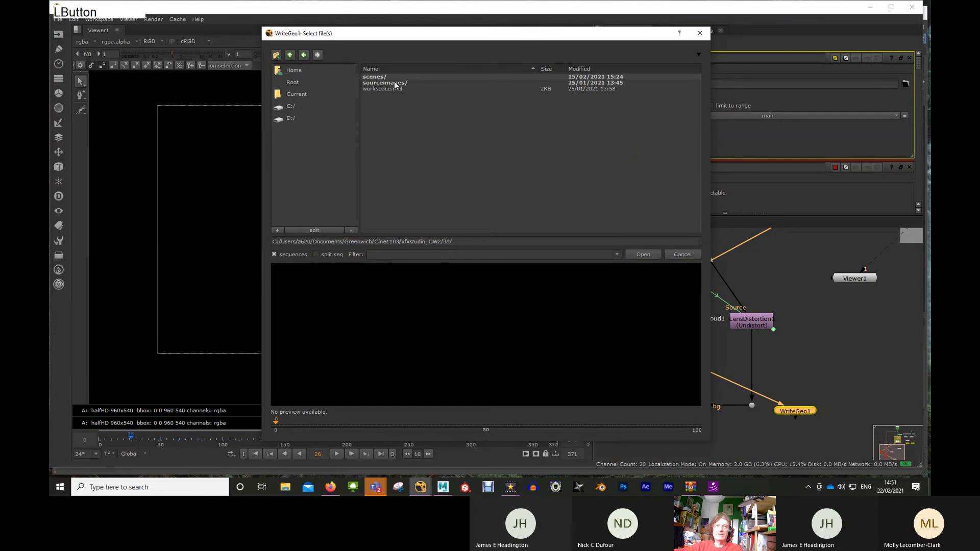
{"action": "double_click", "coordinate": [382, 83]}
Step: Complete the WriteGeo output path with the file name lanterncam.fbx inside the scenes path
{"action": "left_click", "coordinate": [861, 85]}
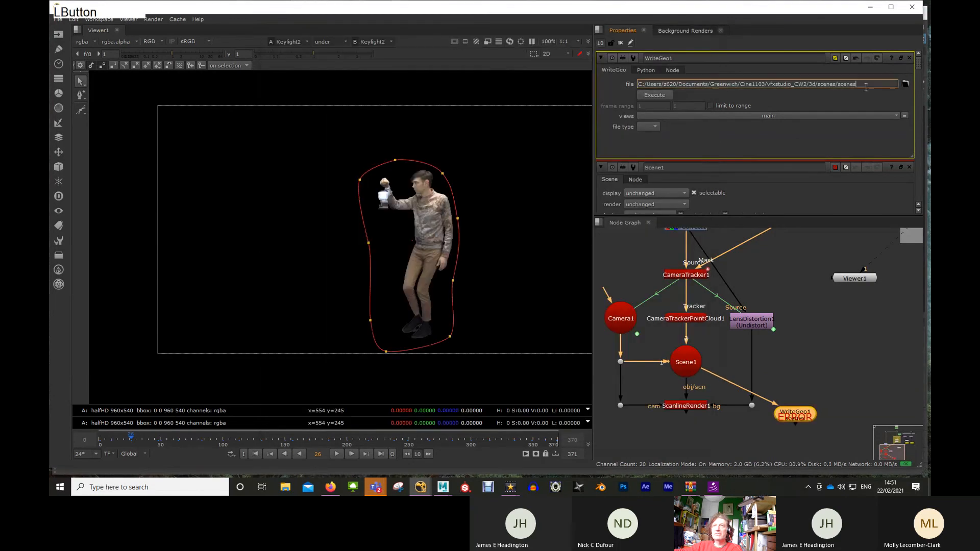
{"action": "type", "text": "/"}
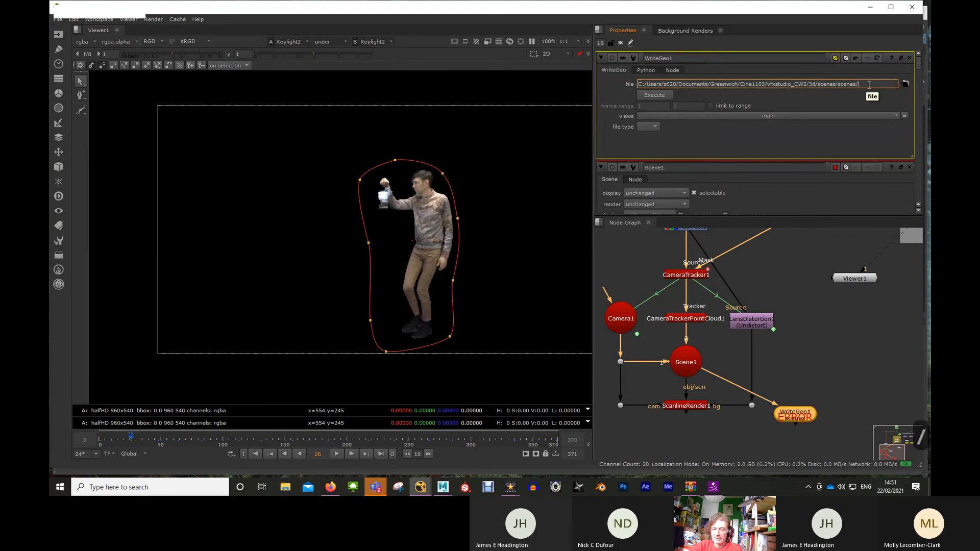
{"action": "type", "text": "lantern"}
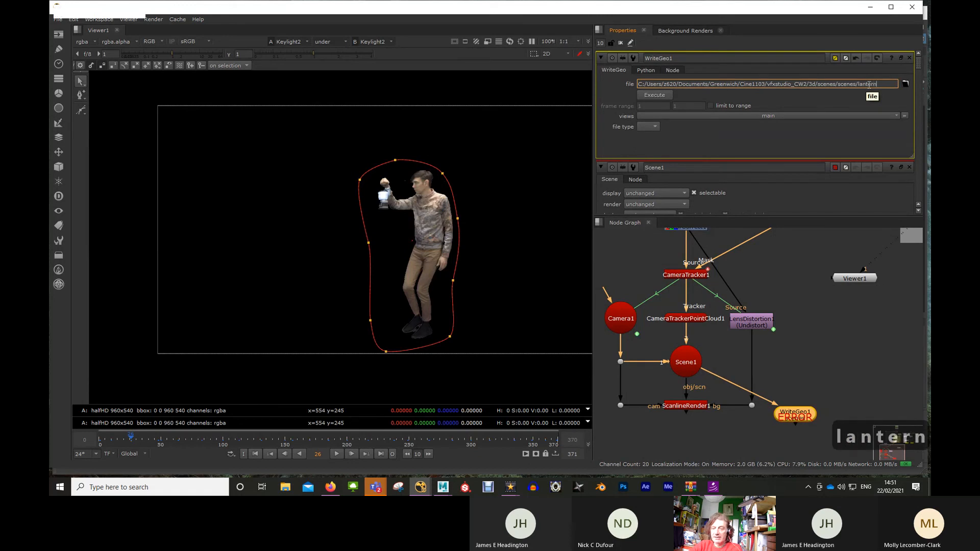
{"action": "type", "text": "cam"}
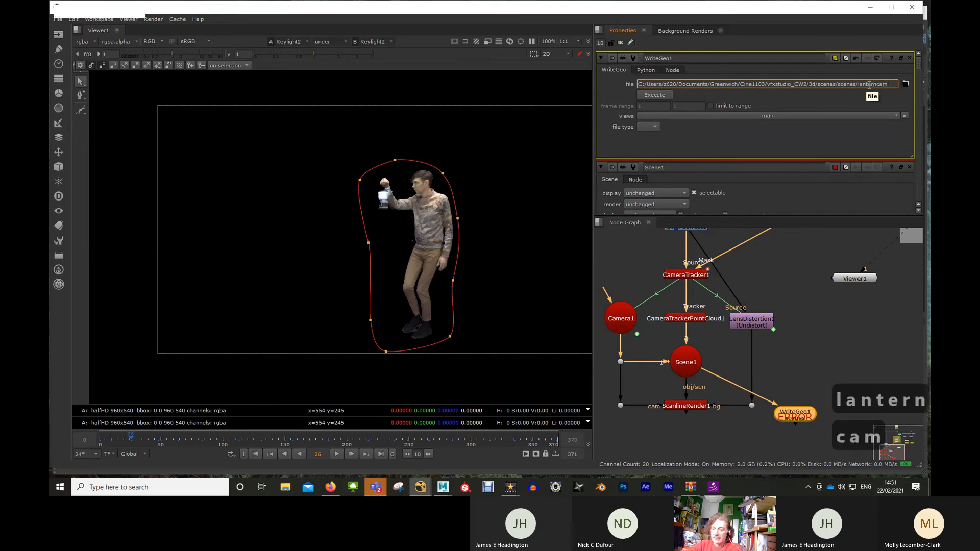
{"action": "type", "text": ".fn"}
{"action": "key", "text": "BackSpace"}
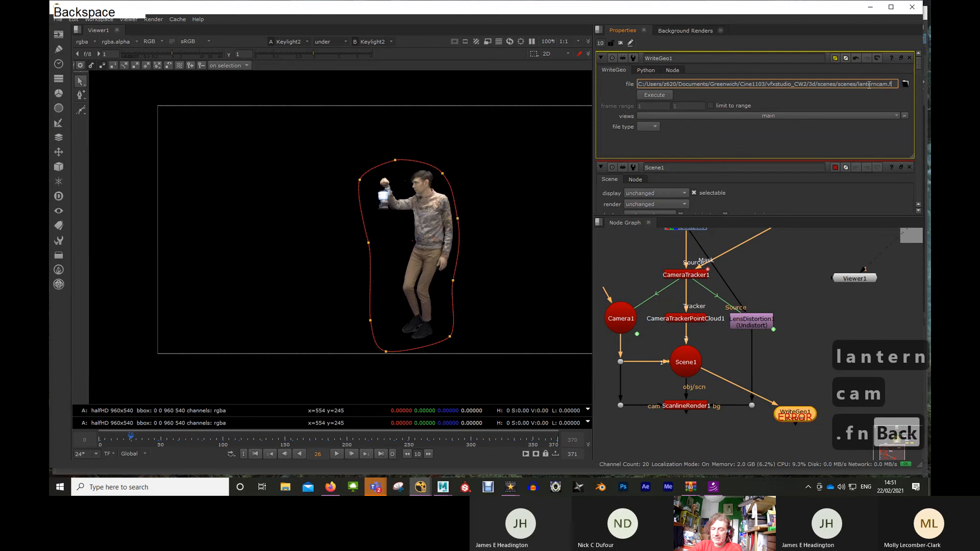
{"action": "type", "text": "bx"}
{"action": "key", "text": "Return"}
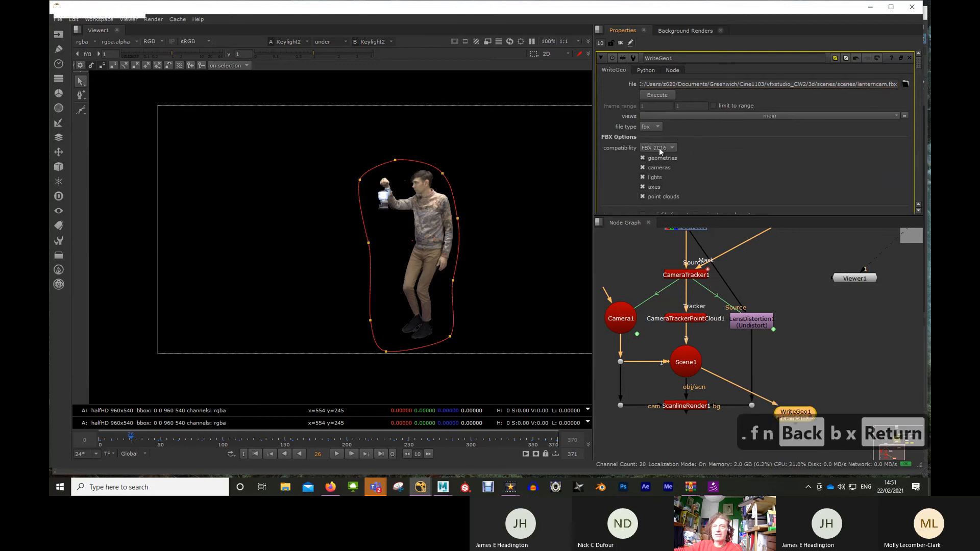
Step: Review the FBX options and execute the WriteGeo export over the input frame range 0-370
{"action": "scroll", "coordinate": [687, 163], "scroll_direction": "down", "scroll_amount": 2}
{"action": "scroll", "coordinate": [688, 163], "scroll_direction": "up", "scroll_amount": 2}
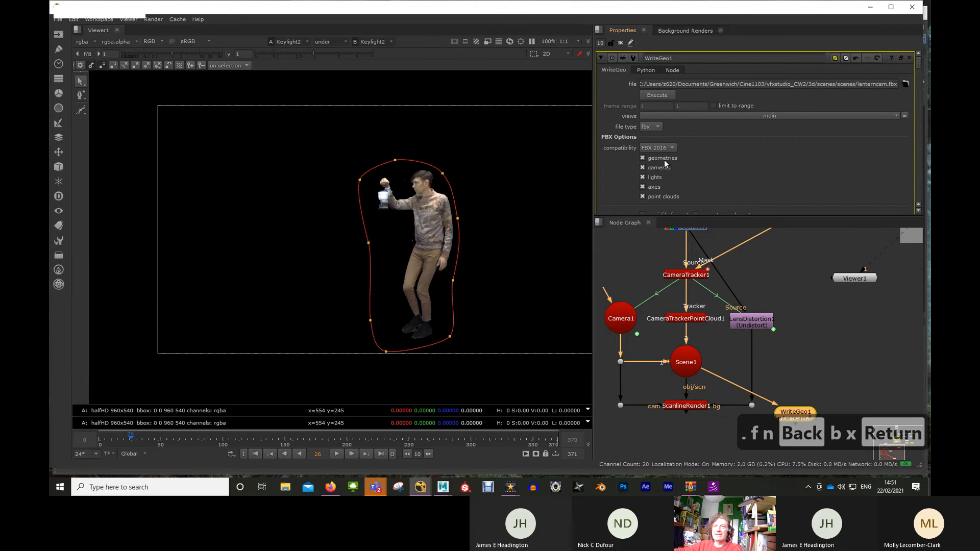
{"action": "scroll", "coordinate": [665, 162], "scroll_direction": "down", "scroll_amount": 2}
{"action": "scroll", "coordinate": [668, 162], "scroll_direction": "up", "scroll_amount": 2}
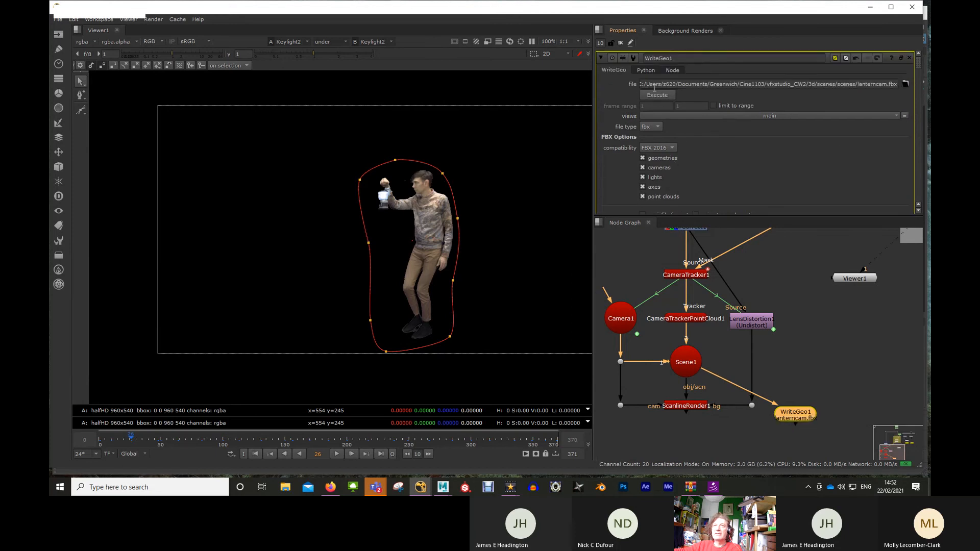
{"action": "left_click", "coordinate": [658, 96]}
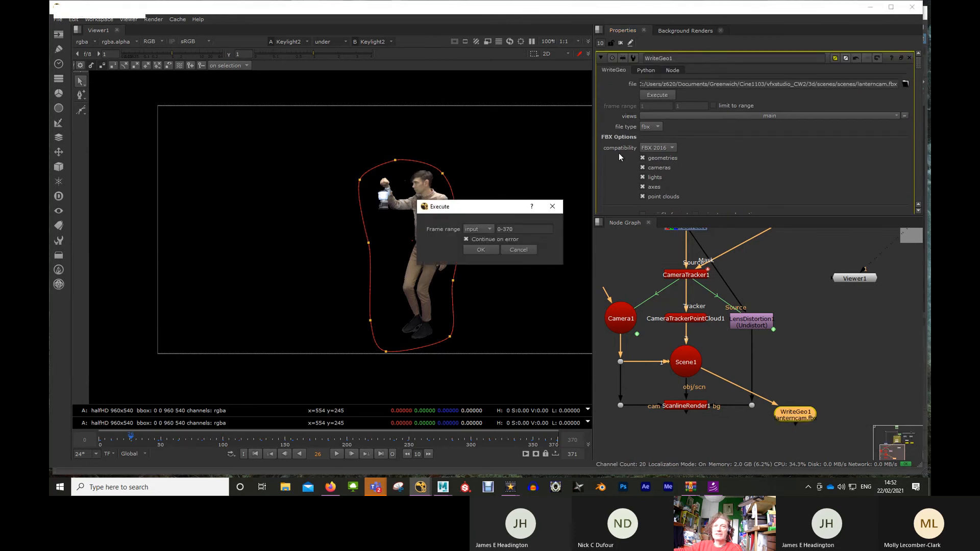
{"action": "left_click", "coordinate": [487, 249]}
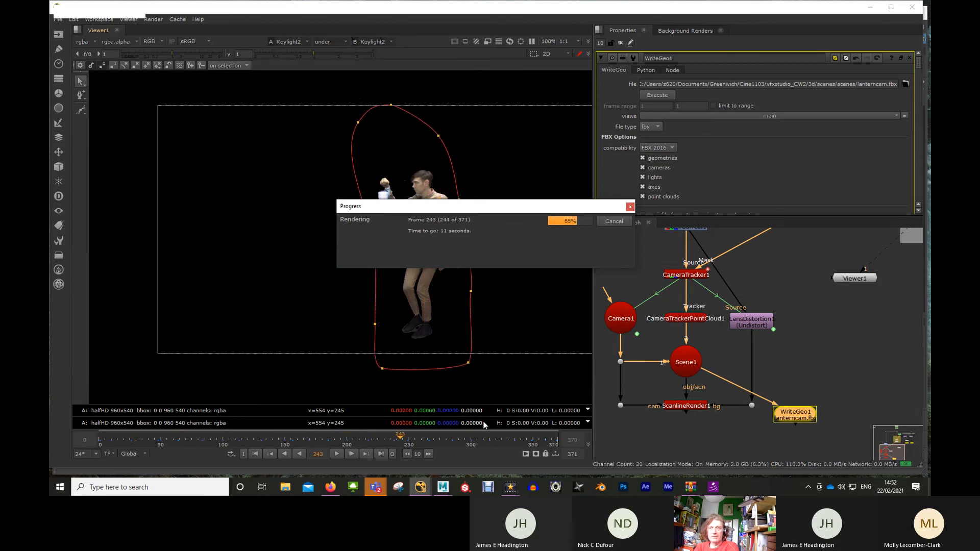
{"action": "left_click", "coordinate": [795, 291]}
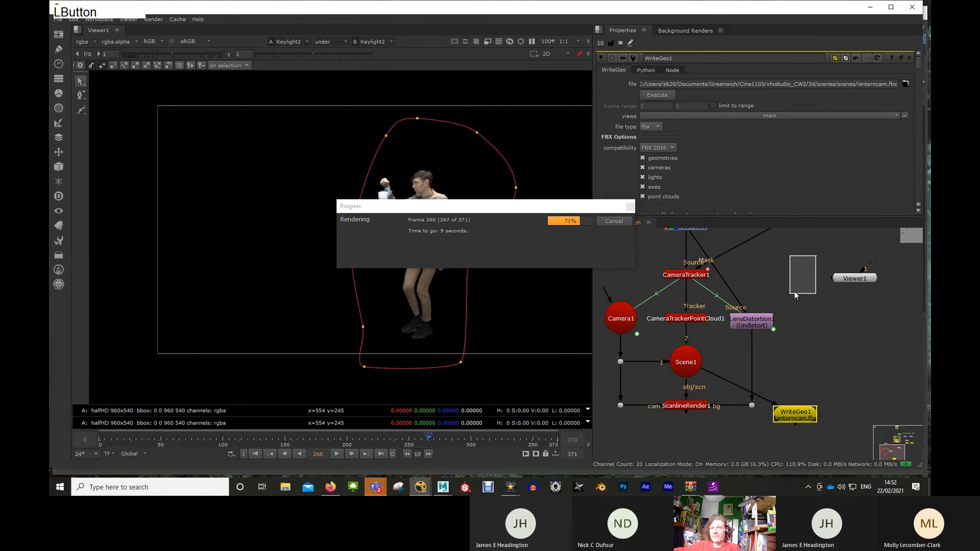
{"action": "middle_click_drag", "start_coordinate": [794, 291], "coordinate": [646, 415]}
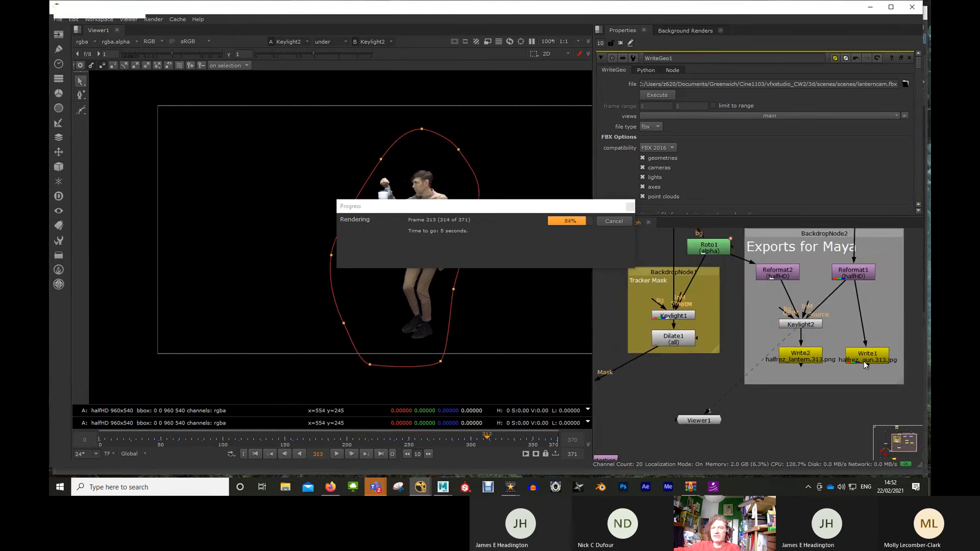
{"action": "middle_click_drag", "start_coordinate": [780, 411], "coordinate": [737, 377]}
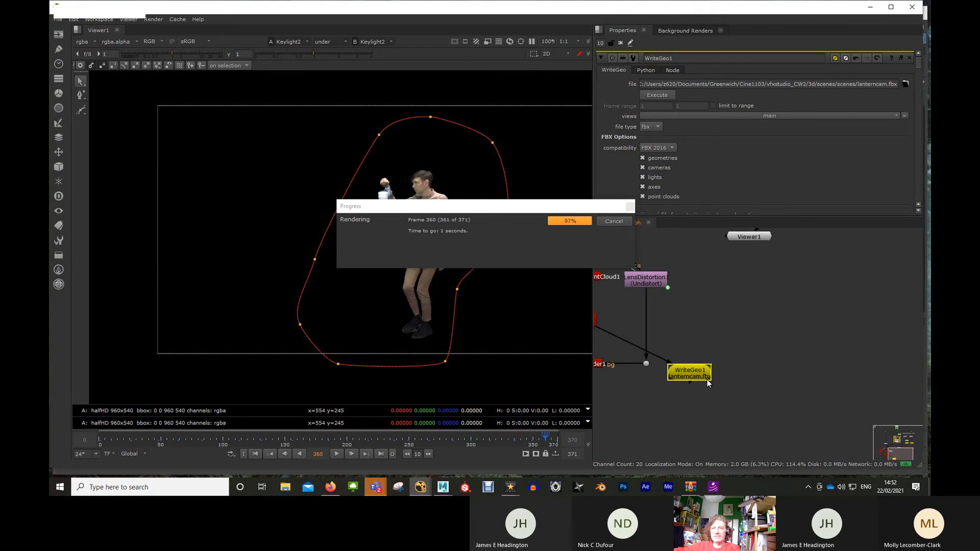
{"action": "scroll", "coordinate": [754, 384], "scroll_direction": "down", "scroll_amount": 3}
{"action": "middle_click", "coordinate": [758, 369]}
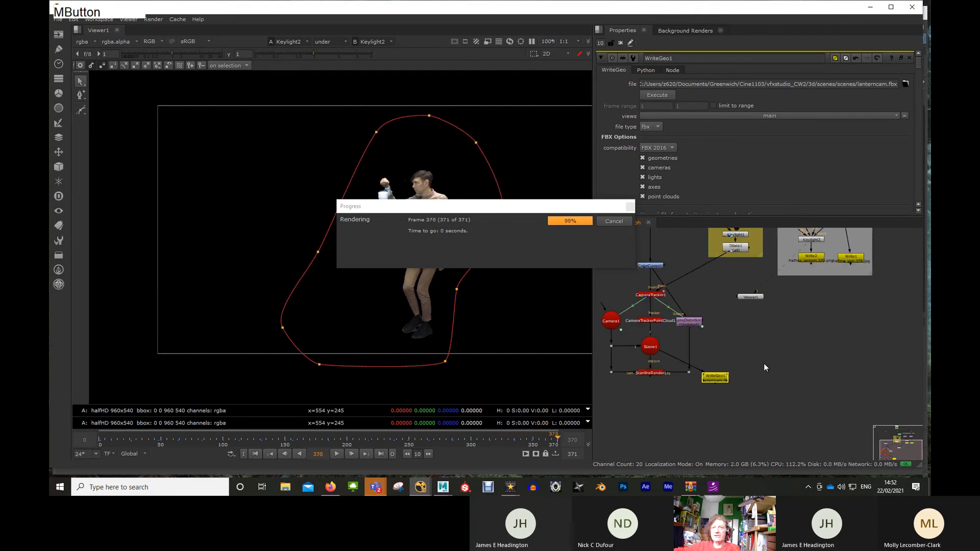
{"action": "left_click", "coordinate": [756, 355]}
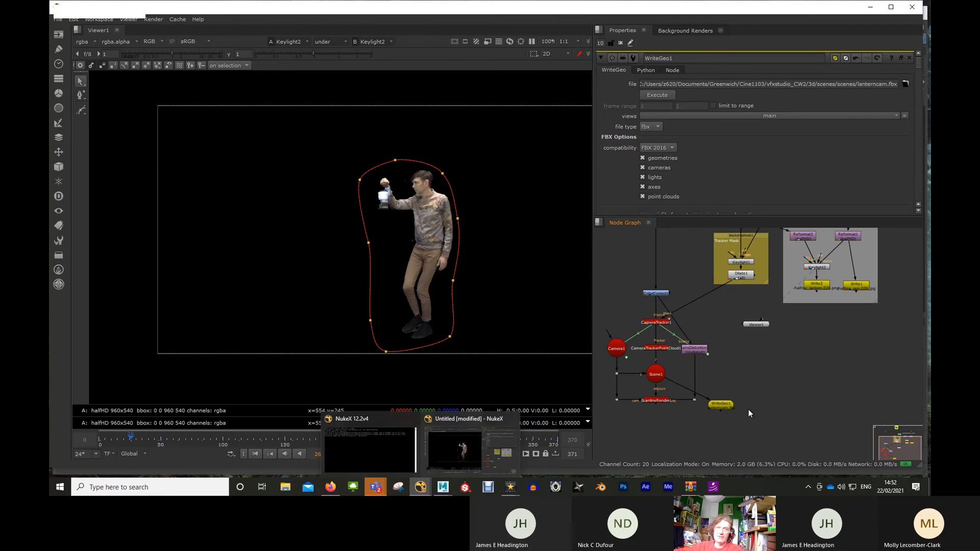
{"action": "left_click", "coordinate": [742, 378]}
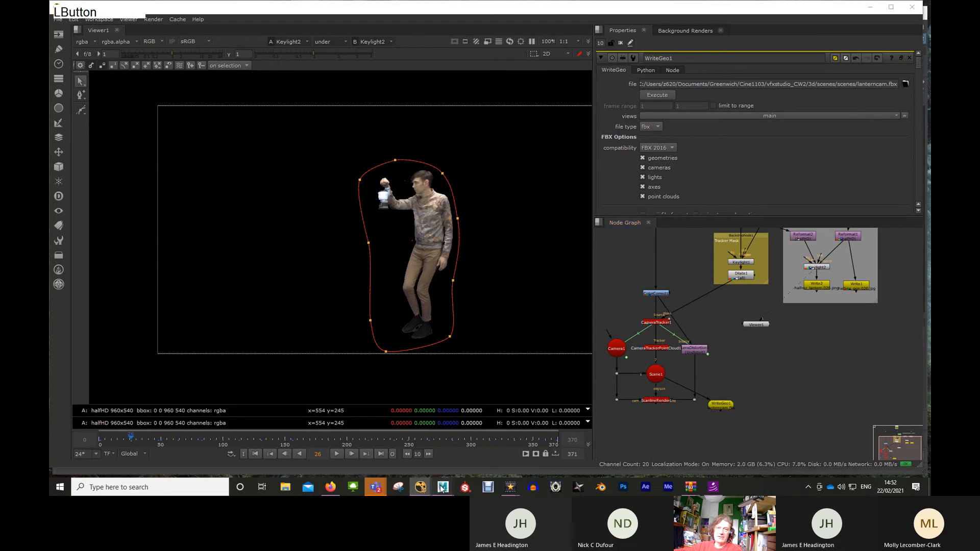
Step: Switch to Maya and start a file import, browsing from the bookmarked Greenwich folder
{"action": "mouse_move", "coordinate": [443, 487]}
{"action": "left_click", "coordinate": [474, 421]}
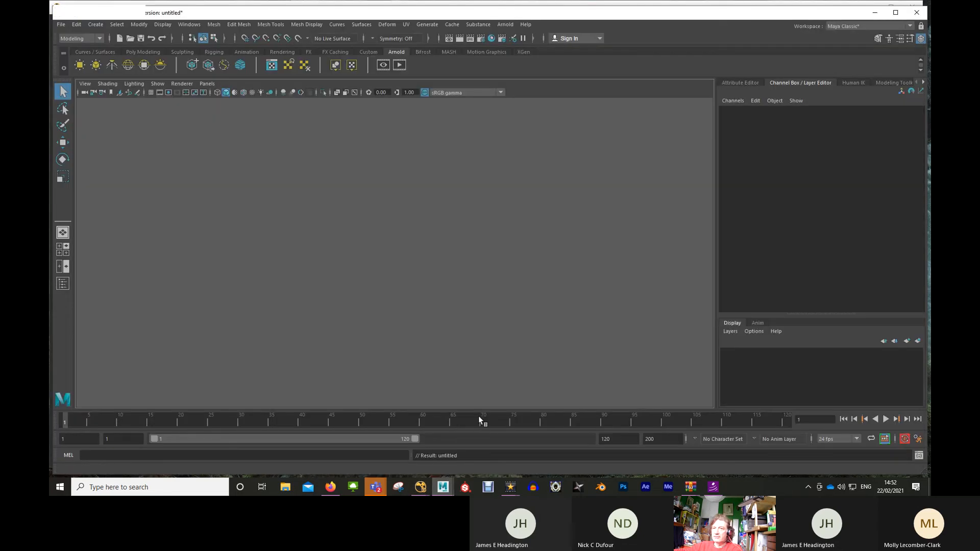
{"action": "left_click", "coordinate": [61, 24]}
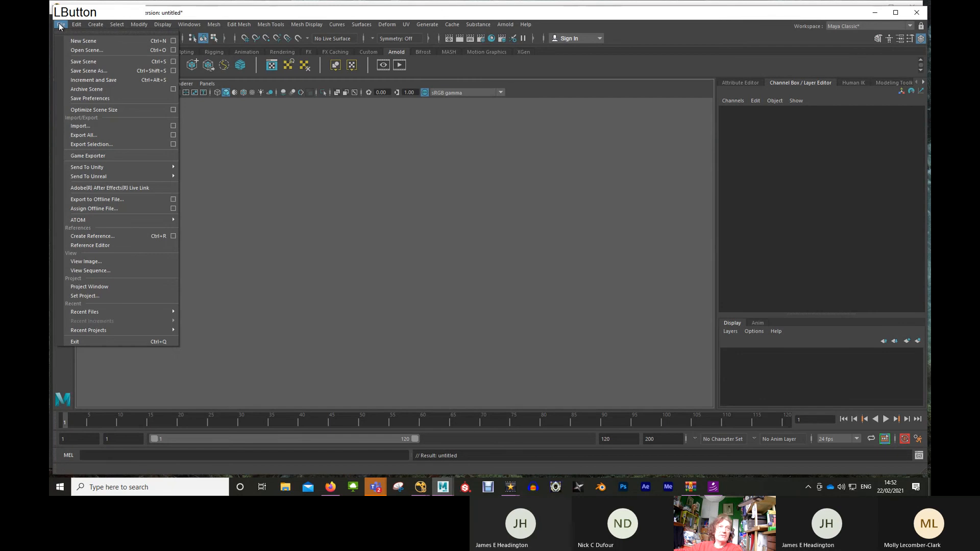
{"action": "left_click", "coordinate": [84, 127]}
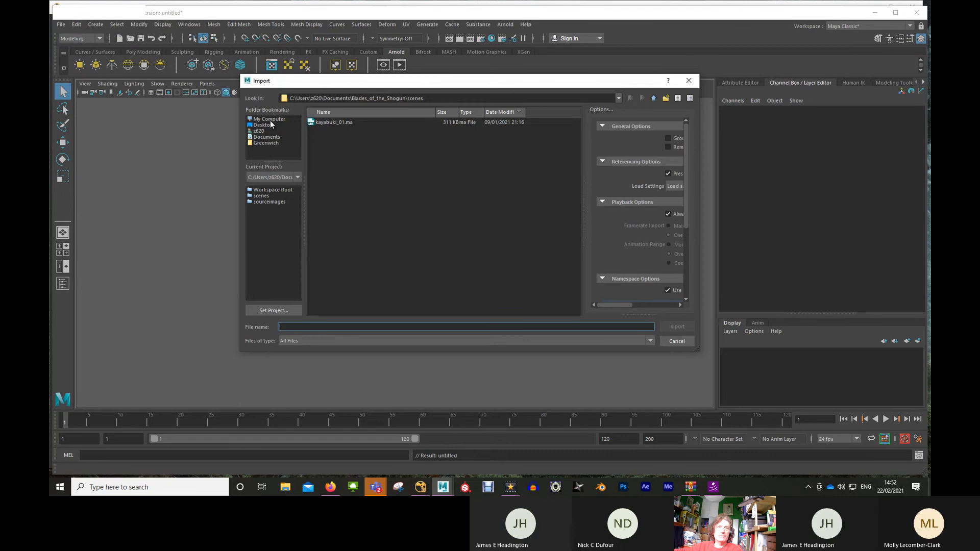
{"action": "left_click", "coordinate": [265, 143]}
{"action": "left_click", "coordinate": [275, 191]}
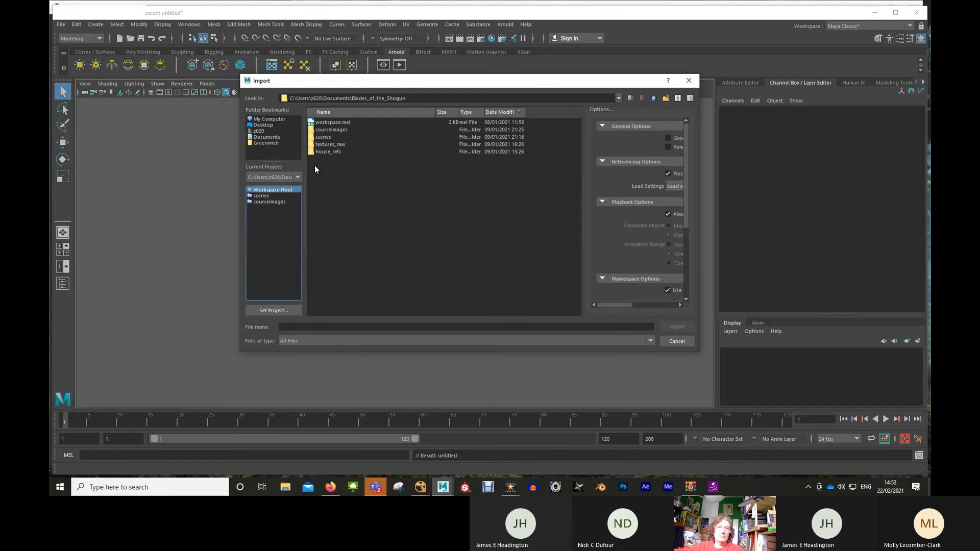
{"action": "left_click", "coordinate": [266, 143]}
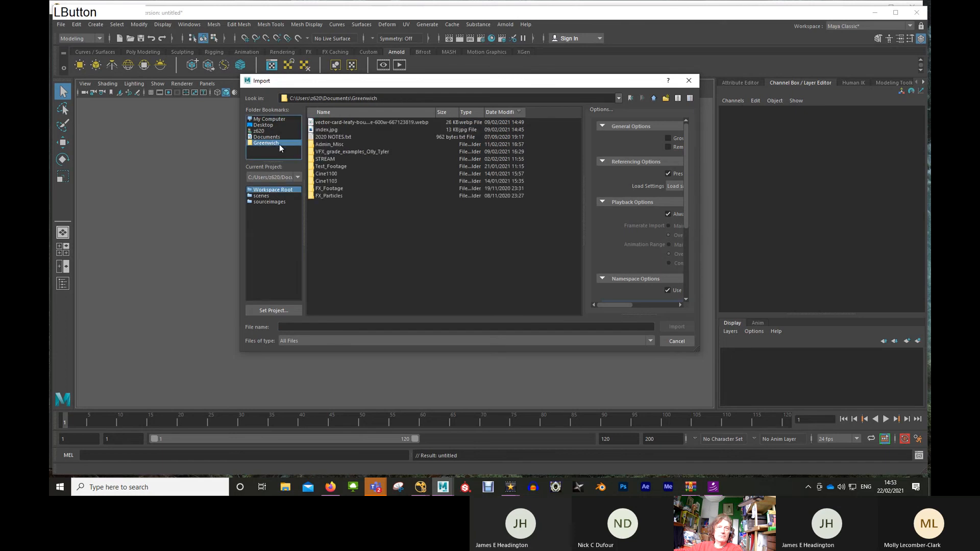
Step: Browse to Cine1103/vfxstudio_CW2/3d/scenes and sort its files by modification date to look for lanterncam.fbx
{"action": "left_click", "coordinate": [324, 182]}
{"action": "double_click", "coordinate": [326, 182]}
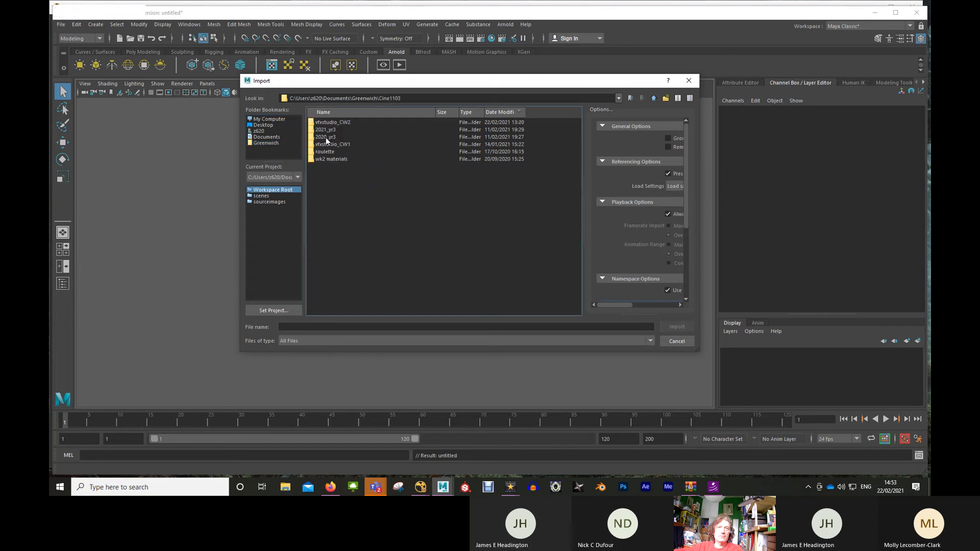
{"action": "double_click", "coordinate": [333, 122]}
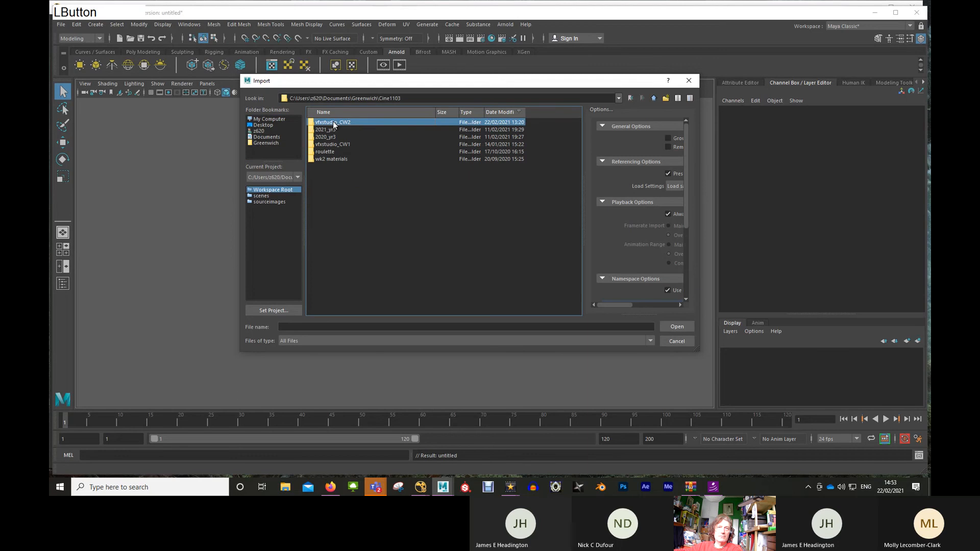
{"action": "double_click", "coordinate": [317, 225]}
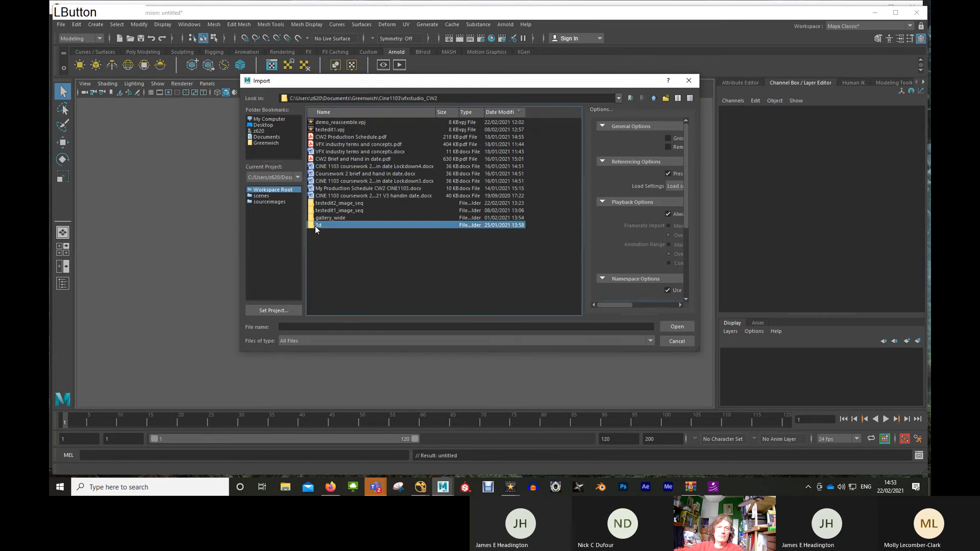
{"action": "double_click", "coordinate": [314, 131]}
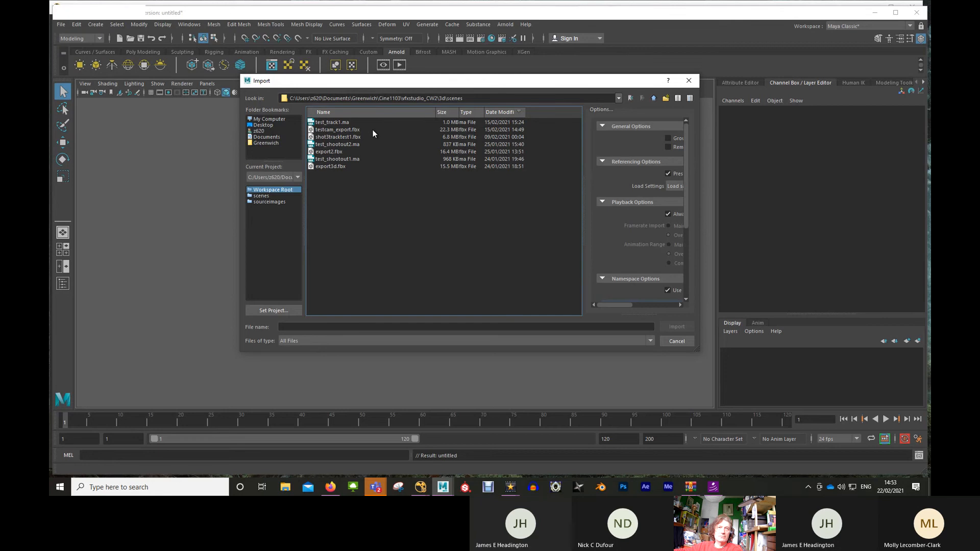
{"action": "left_click", "coordinate": [496, 112]}
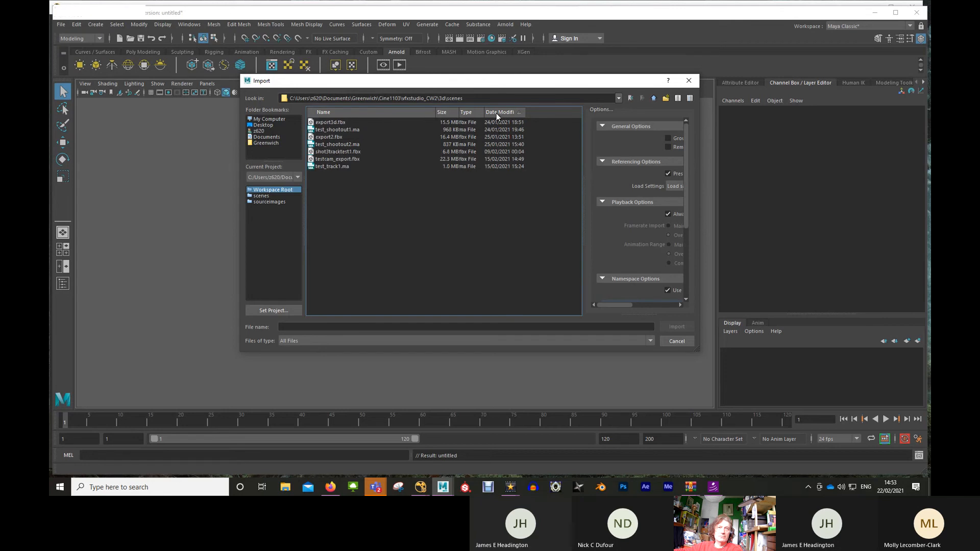
Step: Search the parent project folders and 3d/scenes again for the exported lanterncam.fbx, and cancel the import
{"action": "left_click", "coordinate": [654, 98]}
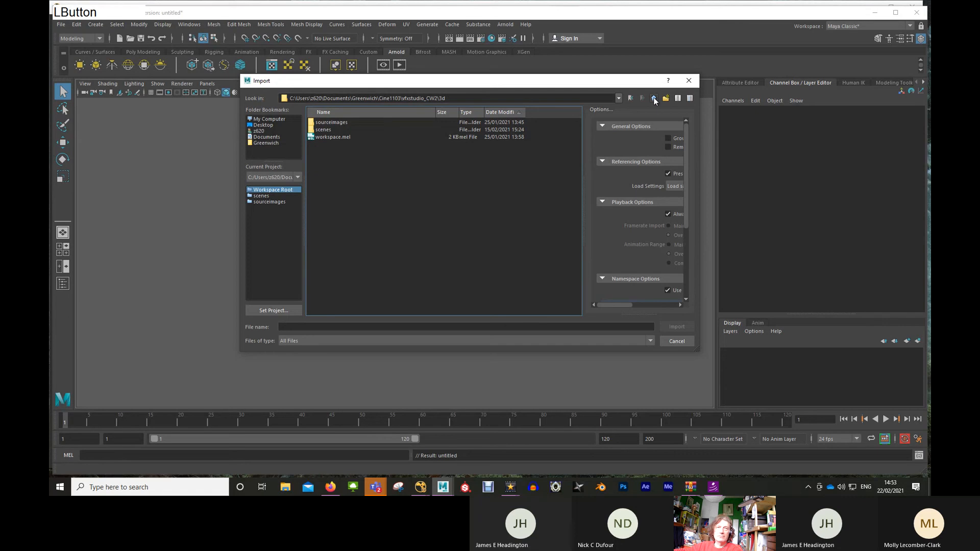
{"action": "left_click", "coordinate": [654, 98]}
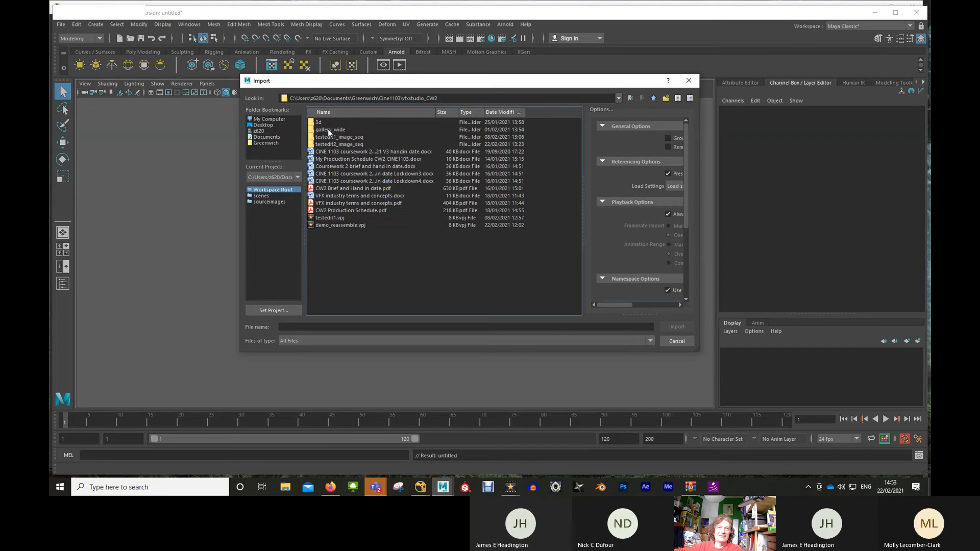
{"action": "left_click", "coordinate": [654, 98]}
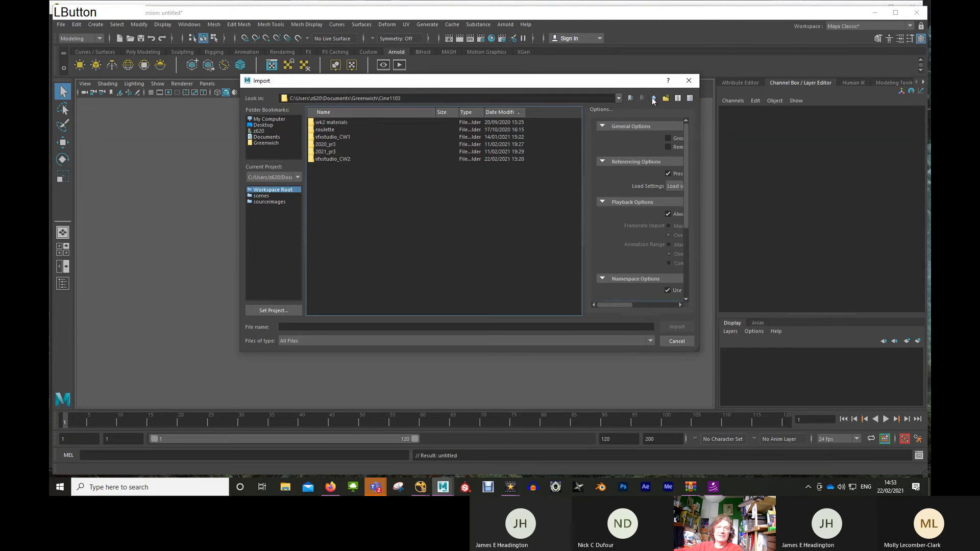
{"action": "double_click", "coordinate": [313, 152]}
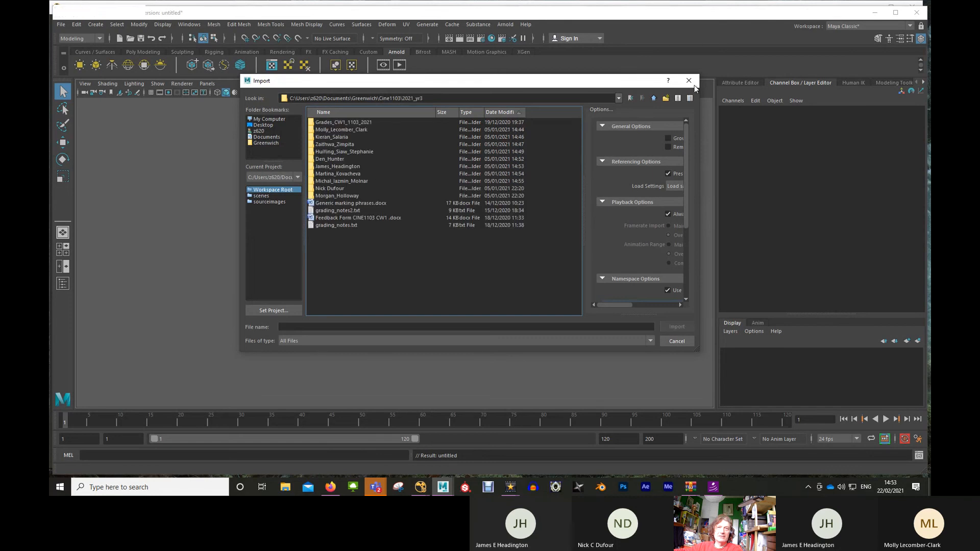
{"action": "left_click", "coordinate": [654, 98]}
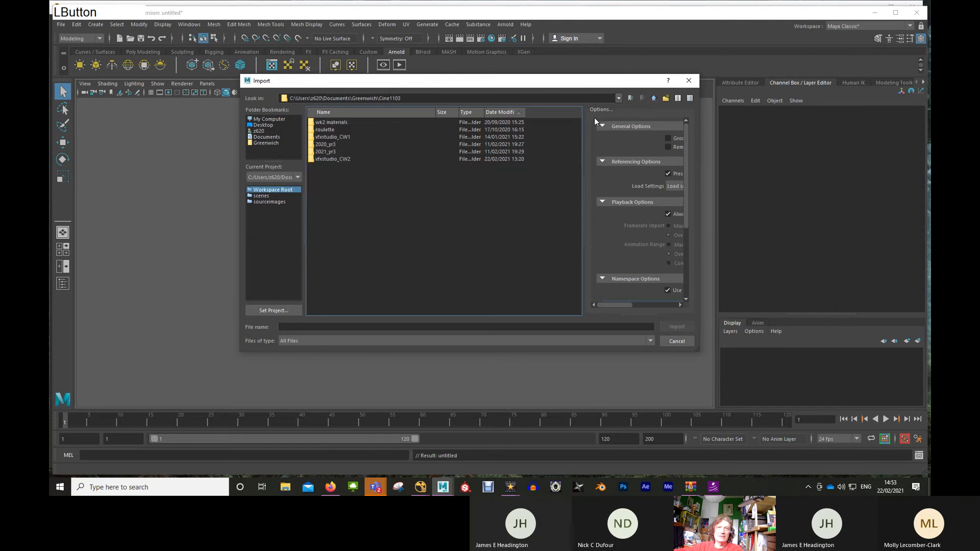
{"action": "double_click", "coordinate": [320, 159]}
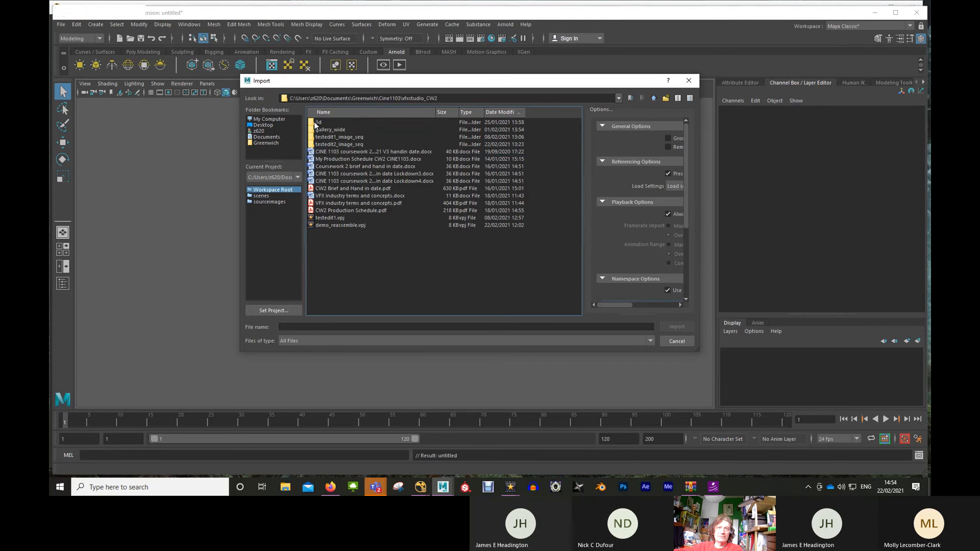
{"action": "double_click", "coordinate": [315, 123]}
{"action": "double_click", "coordinate": [317, 129]}
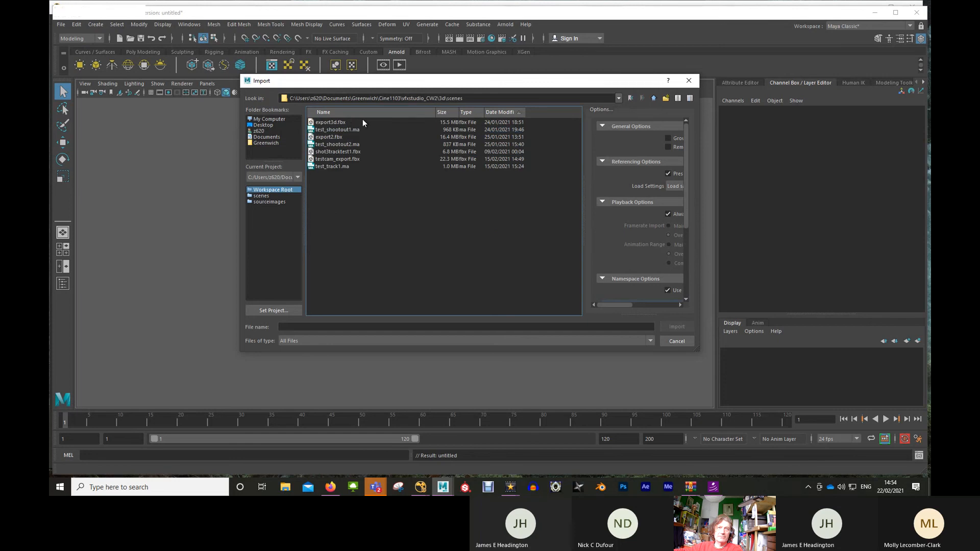
{"action": "left_click", "coordinate": [653, 98]}
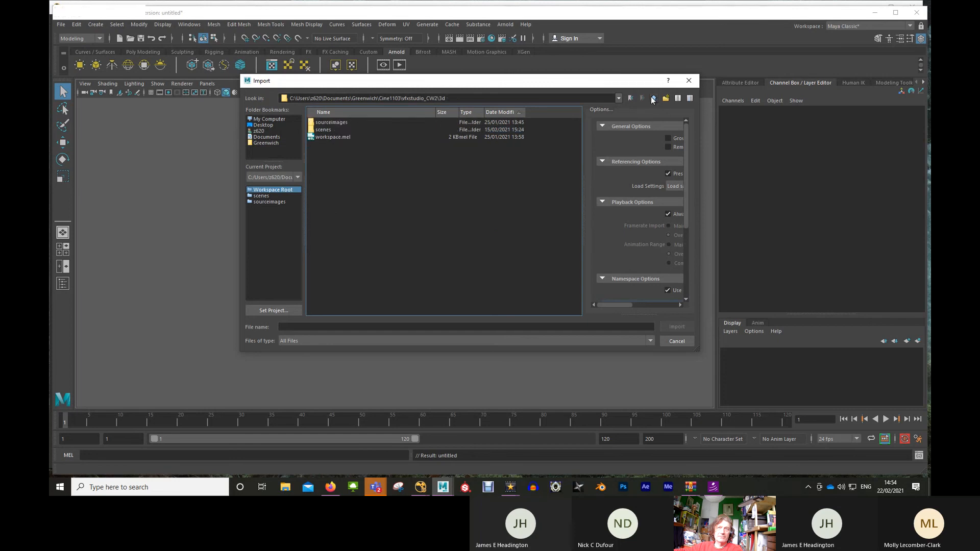
{"action": "left_click", "coordinate": [654, 99]}
{"action": "left_click", "coordinate": [670, 341]}
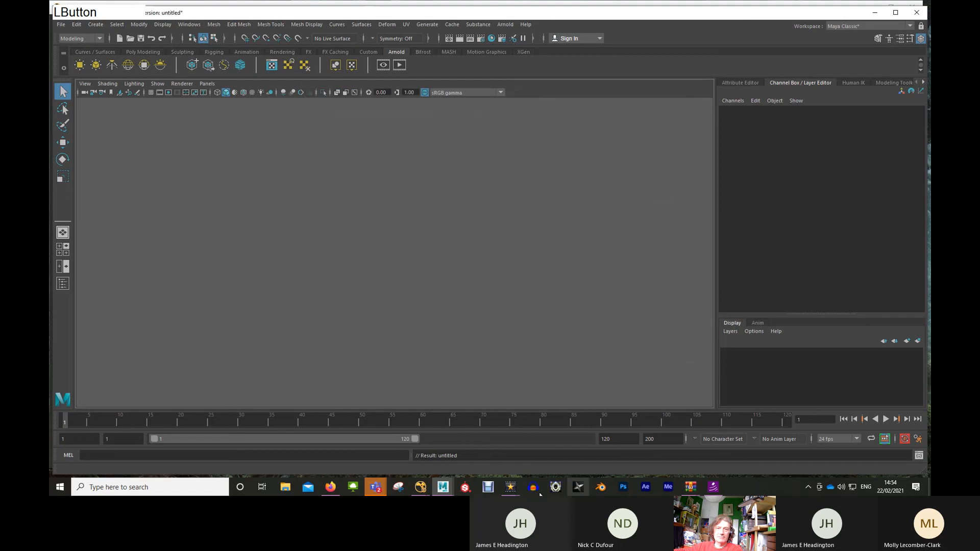
Step: Switch to Nuke and select the WriteGeo1 node to check its output file path
{"action": "mouse_move", "coordinate": [421, 488]}
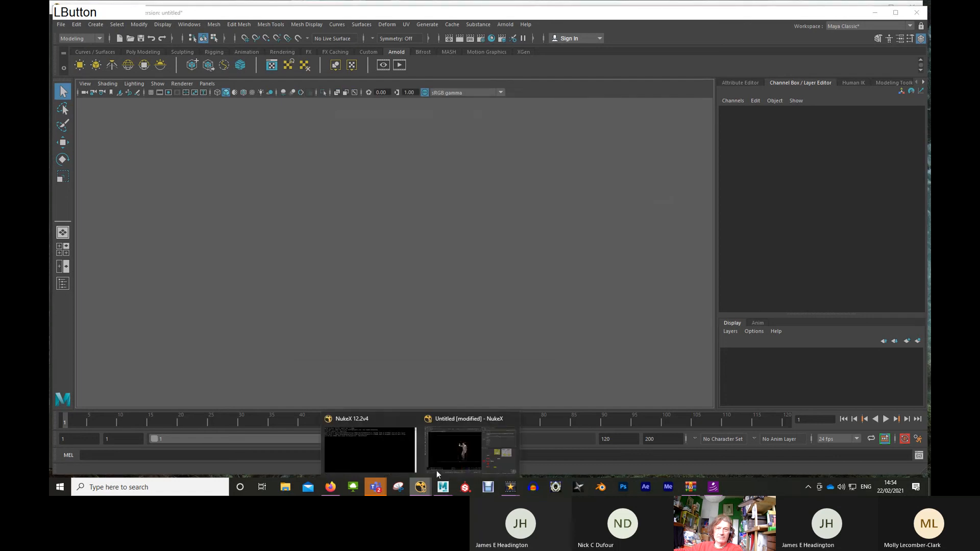
{"action": "left_click", "coordinate": [461, 424]}
{"action": "middle_click_drag", "start_coordinate": [820, 337], "coordinate": [795, 413]}
{"action": "scroll", "coordinate": [812, 360], "scroll_direction": "up", "scroll_amount": 4}
{"action": "scroll", "coordinate": [723, 400], "scroll_direction": "down", "scroll_amount": 1}
{"action": "middle_click_drag", "start_coordinate": [717, 429], "coordinate": [767, 372]}
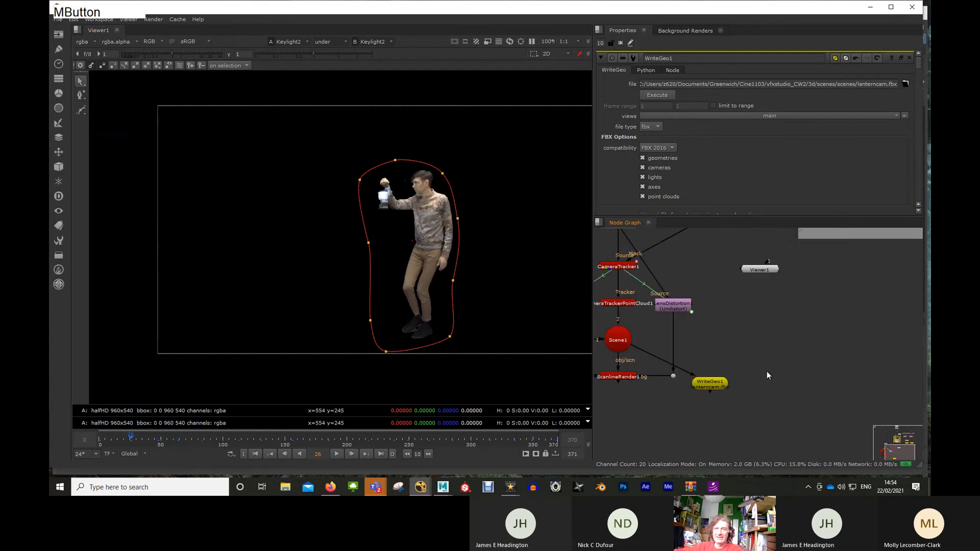
{"action": "left_click", "coordinate": [711, 387]}
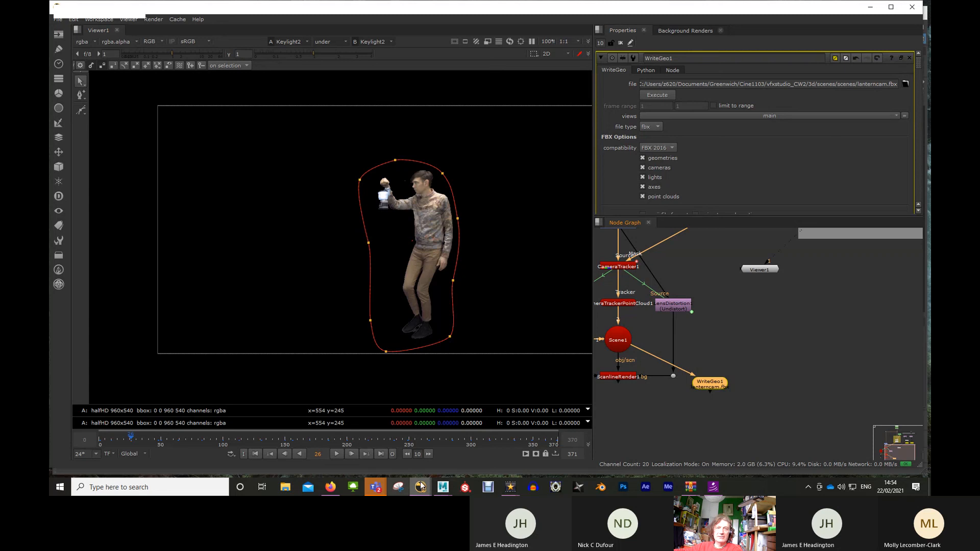
Step: Switch to Maya and look for lanterncam.fbx in vfxstudio_CW2/3d/scenes through the open-scene browser, and cancel
{"action": "left_click", "coordinate": [442, 488]}
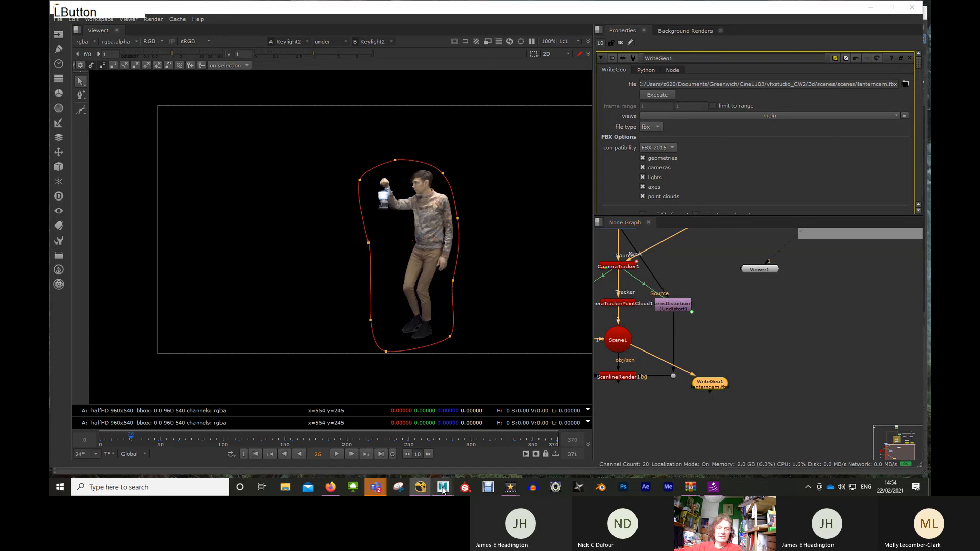
{"action": "left_click", "coordinate": [467, 418]}
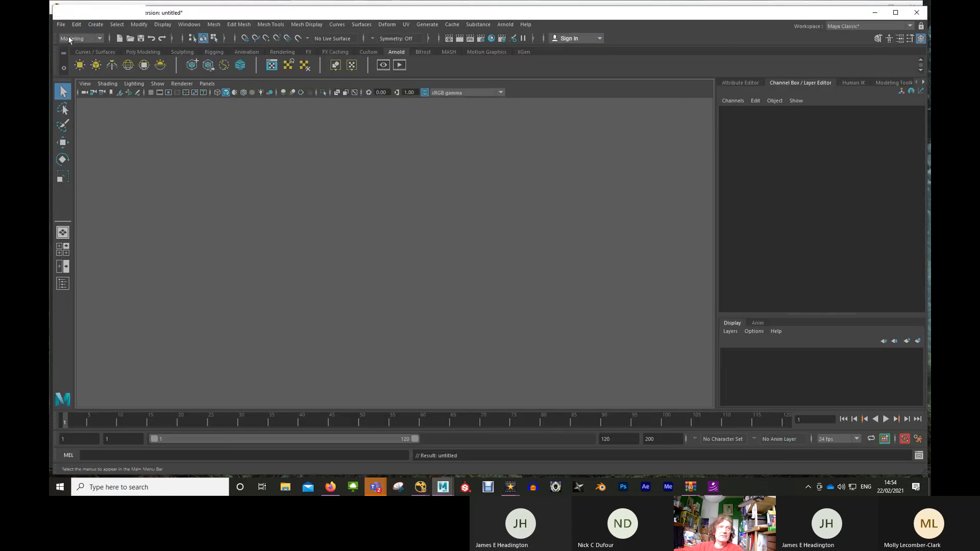
{"action": "left_click", "coordinate": [60, 24]}
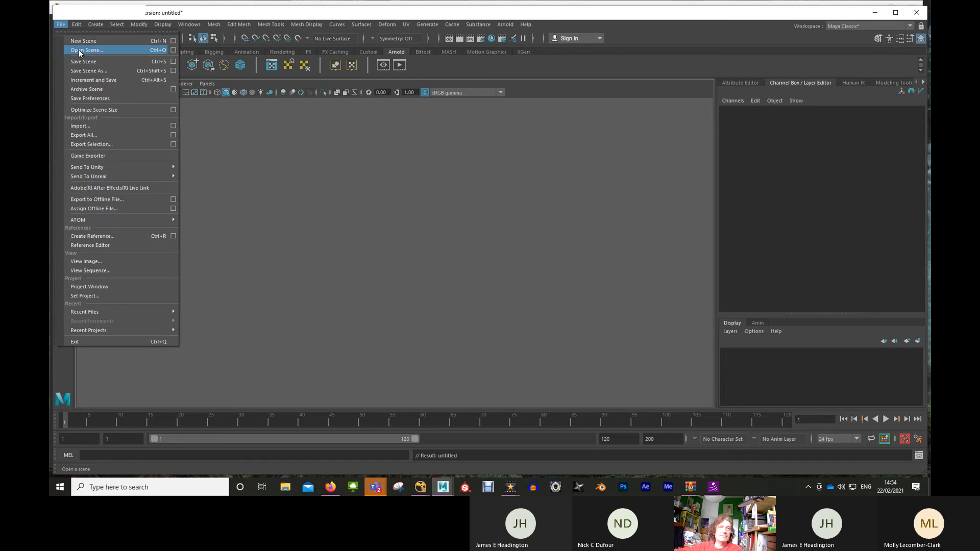
{"action": "left_click", "coordinate": [79, 50]}
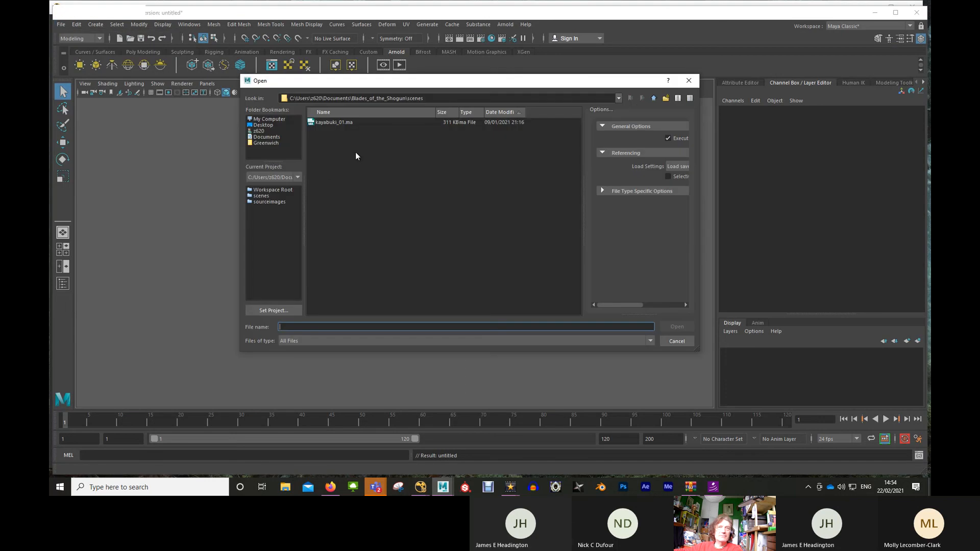
{"action": "left_click", "coordinate": [261, 145]}
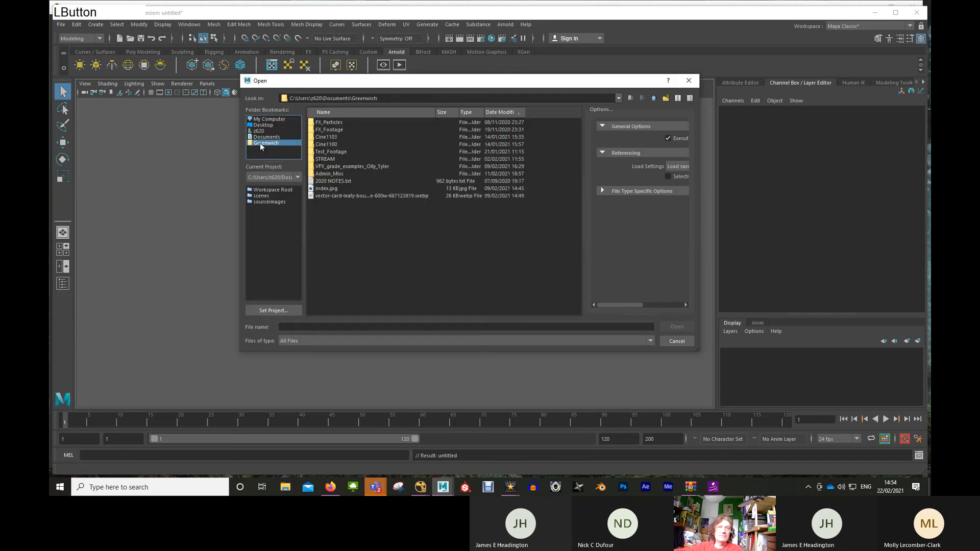
{"action": "double_click", "coordinate": [316, 137]}
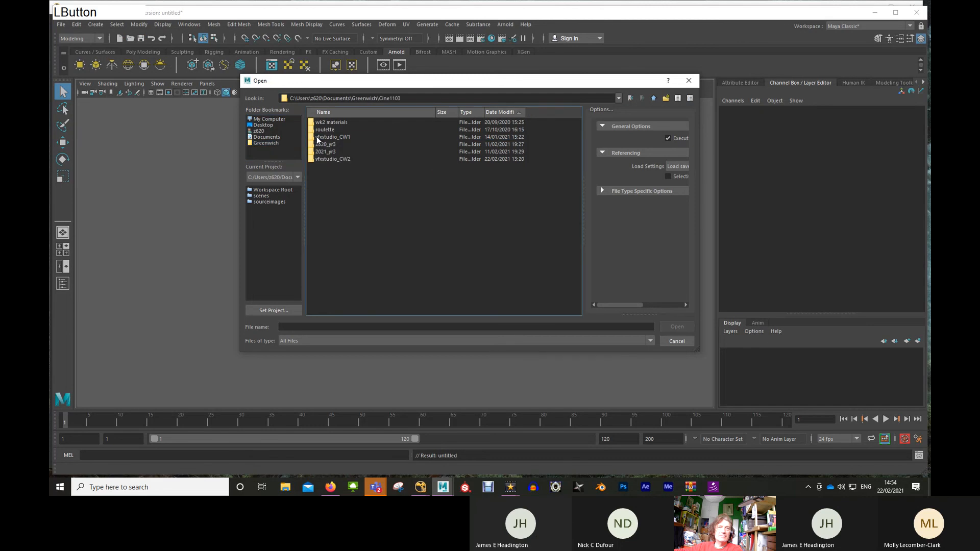
{"action": "double_click", "coordinate": [317, 159]}
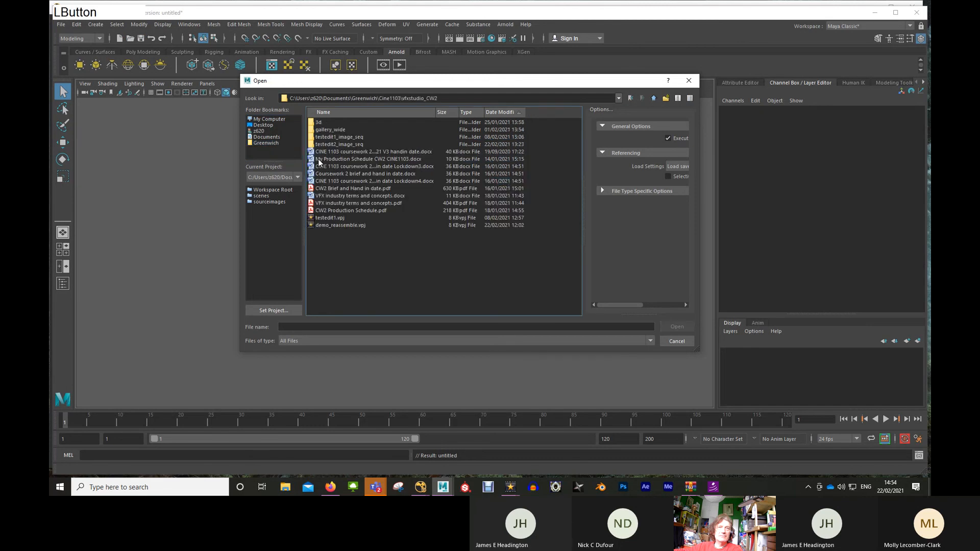
{"action": "double_click", "coordinate": [317, 123]}
{"action": "double_click", "coordinate": [323, 130]}
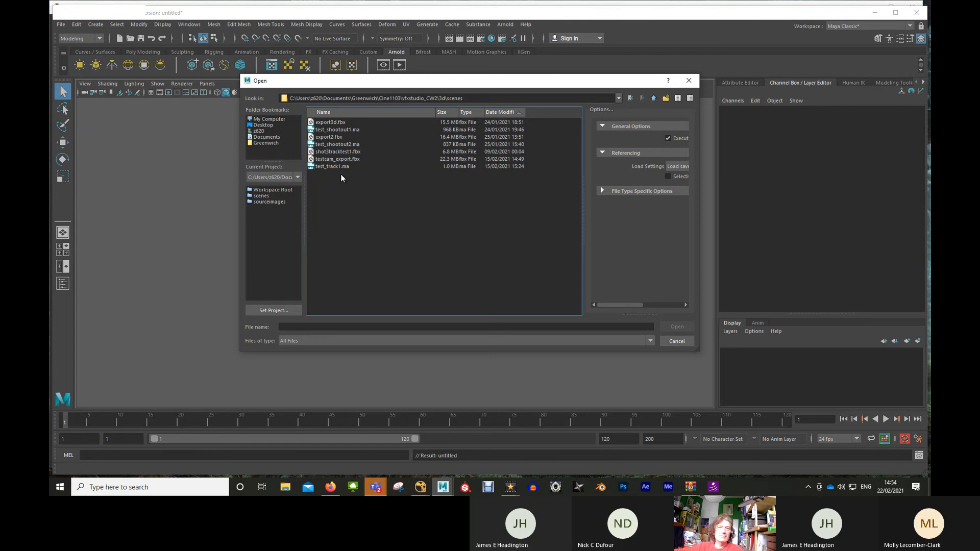
{"action": "left_click", "coordinate": [677, 342]}
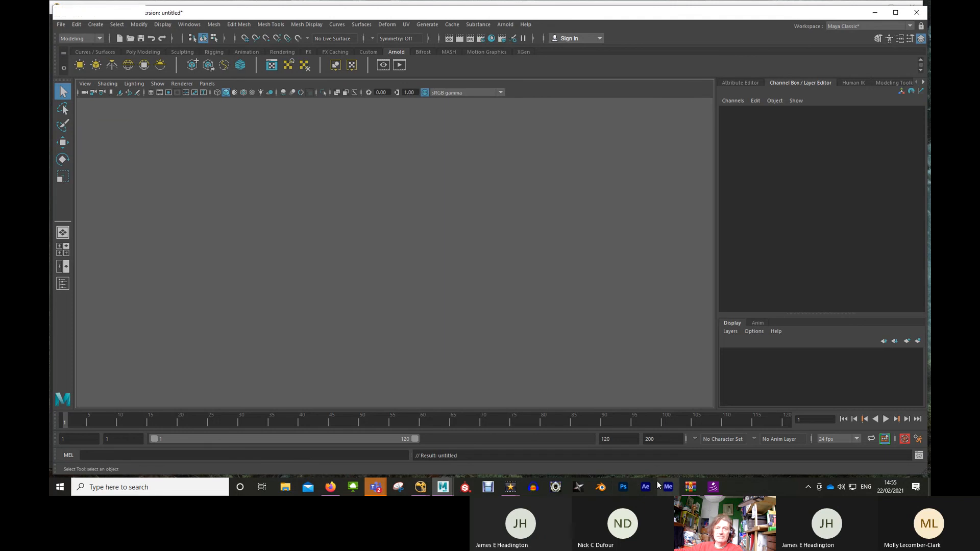
Step: Switch to Nuke and change the WriteGeo1 output file to lanterncam.fbx directly inside vfxstudio_CW2/3d/scenes
{"action": "mouse_move", "coordinate": [418, 489]}
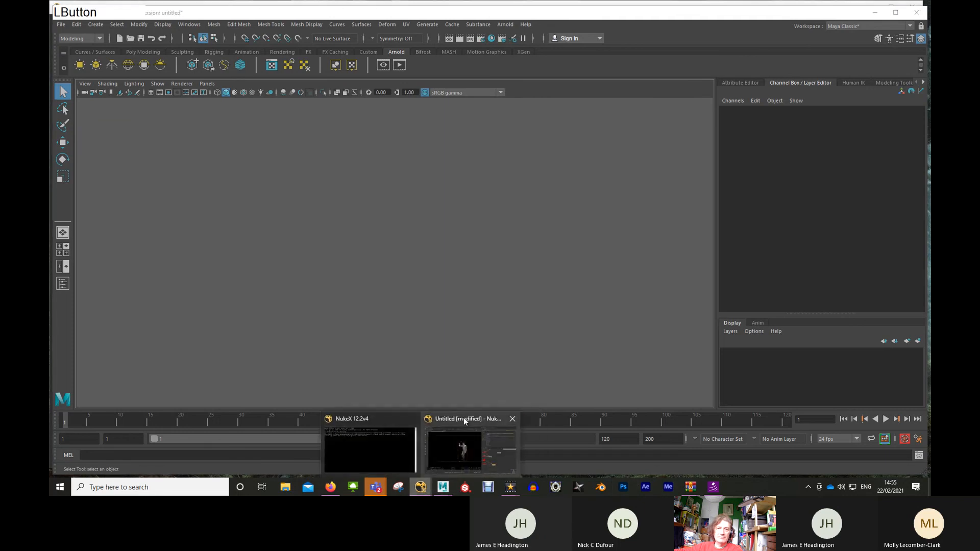
{"action": "left_click", "coordinate": [464, 418]}
{"action": "left_click", "coordinate": [906, 84]}
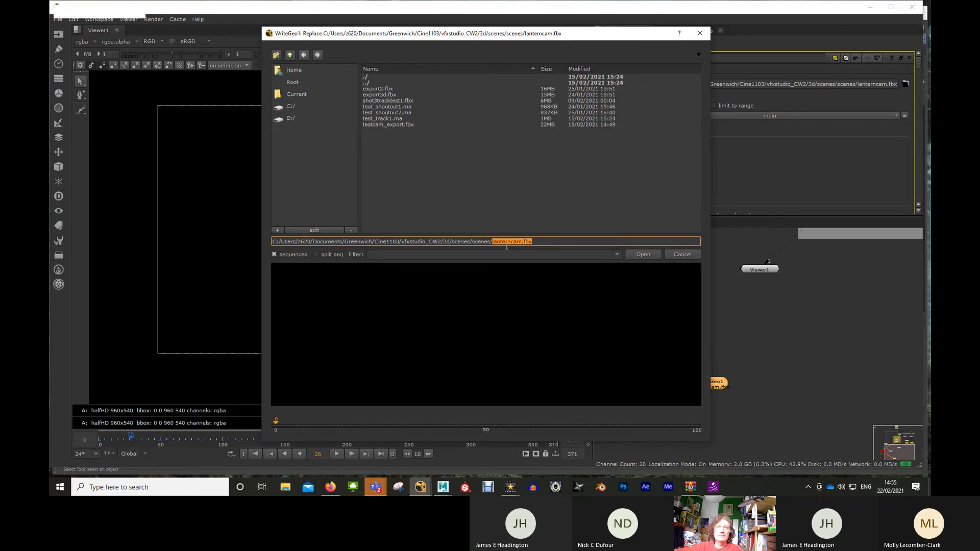
{"action": "key", "text": "ctrl+c"}
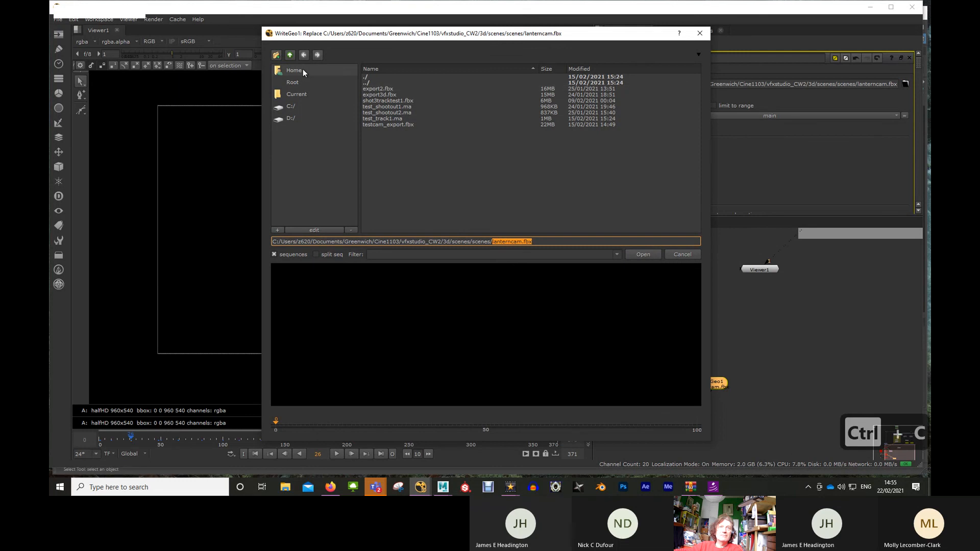
{"action": "double_click", "coordinate": [290, 55]}
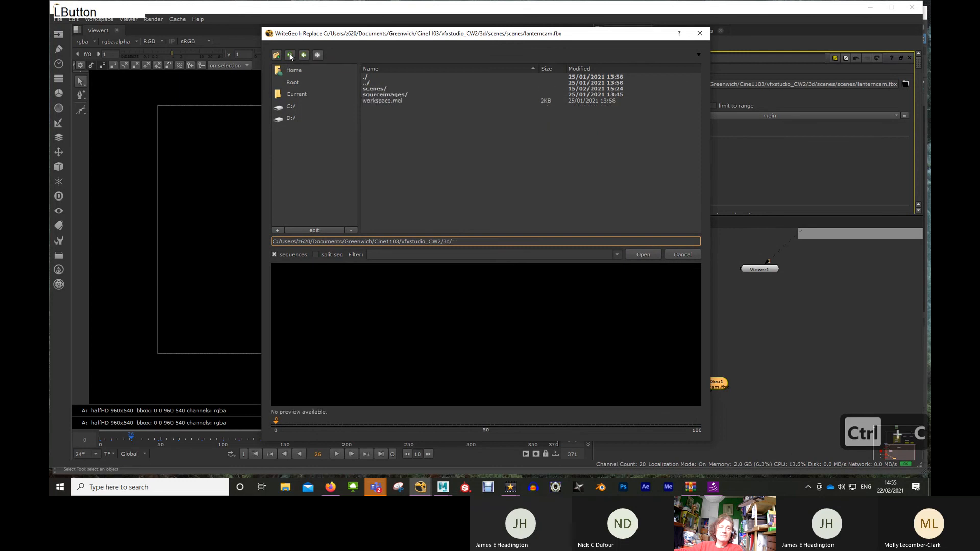
{"action": "double_click", "coordinate": [373, 89]}
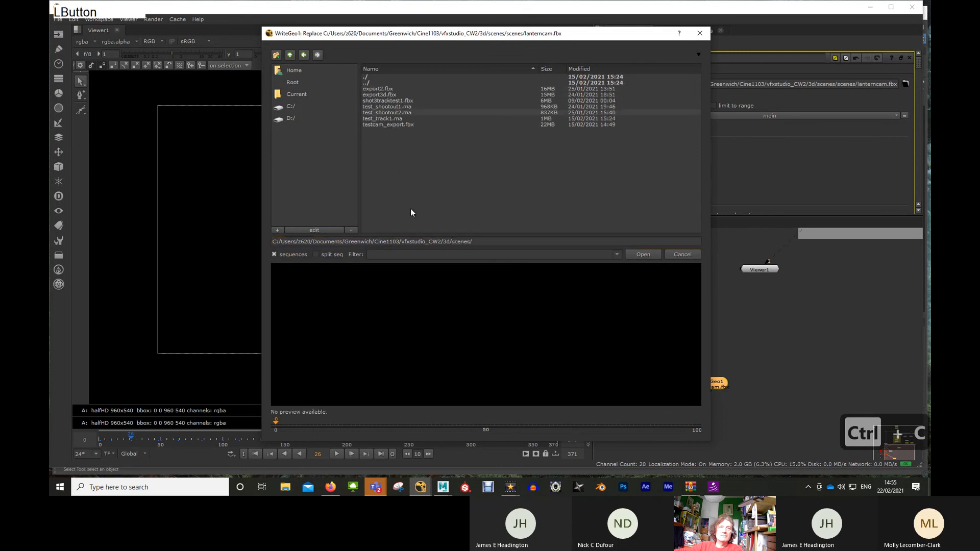
{"action": "left_click", "coordinate": [514, 242]}
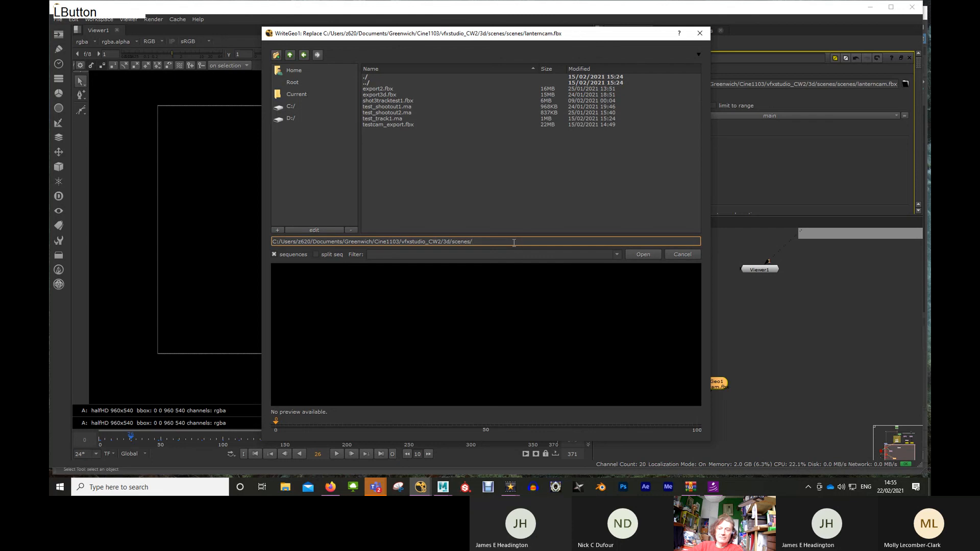
{"action": "key", "text": "ctrl+v"}
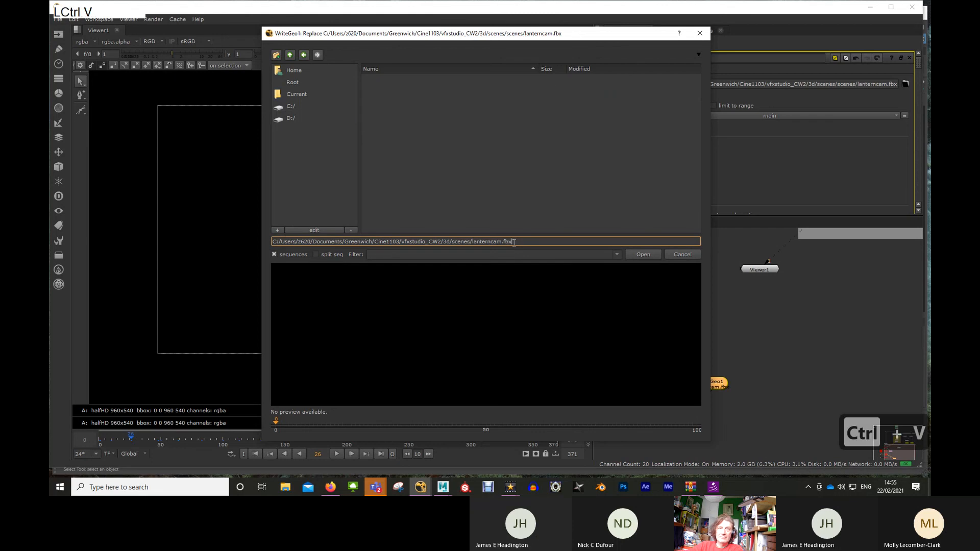
{"action": "left_click", "coordinate": [644, 254]}
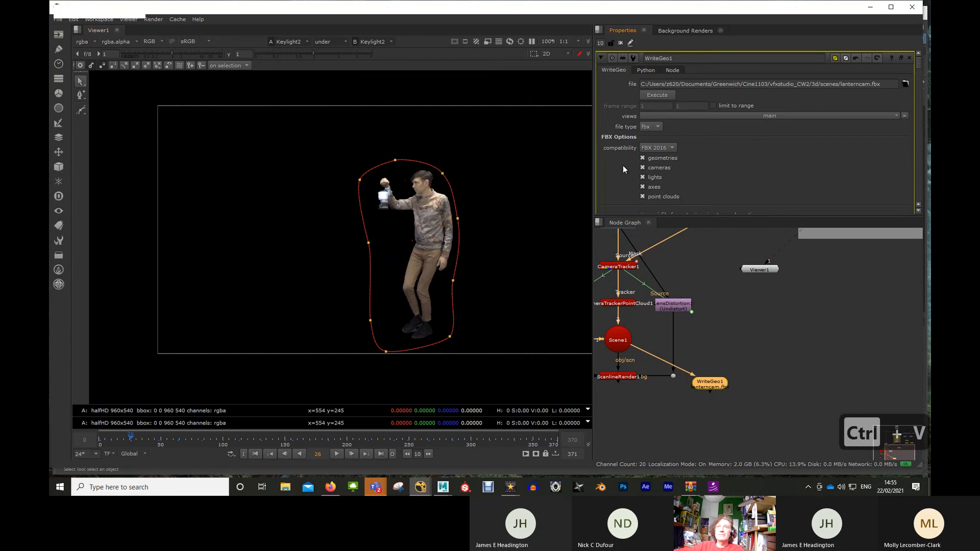
Step: Execute the WriteGeo1 export over the input frame range 0-370
{"action": "scroll", "coordinate": [698, 184], "scroll_direction": "down", "scroll_amount": 5}
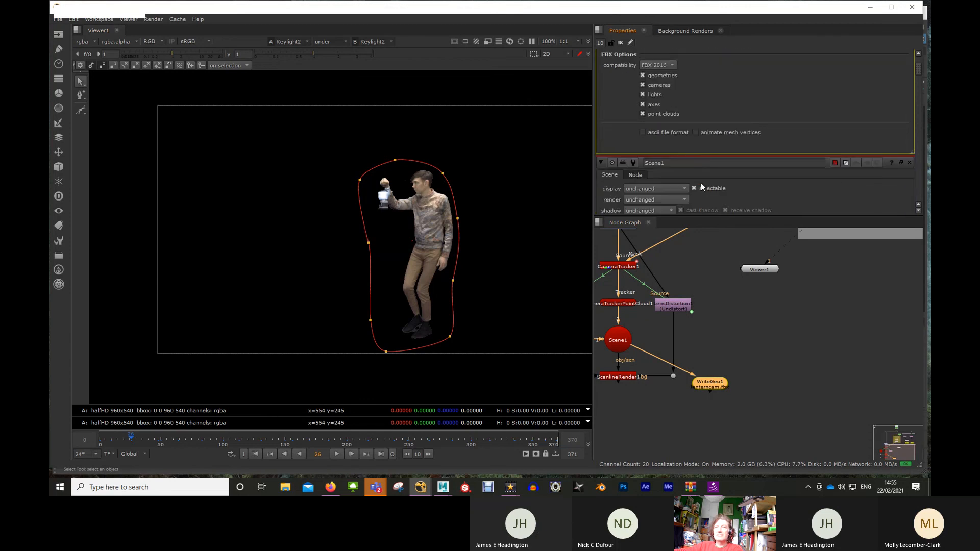
{"action": "scroll", "coordinate": [708, 199], "scroll_direction": "up", "scroll_amount": 4}
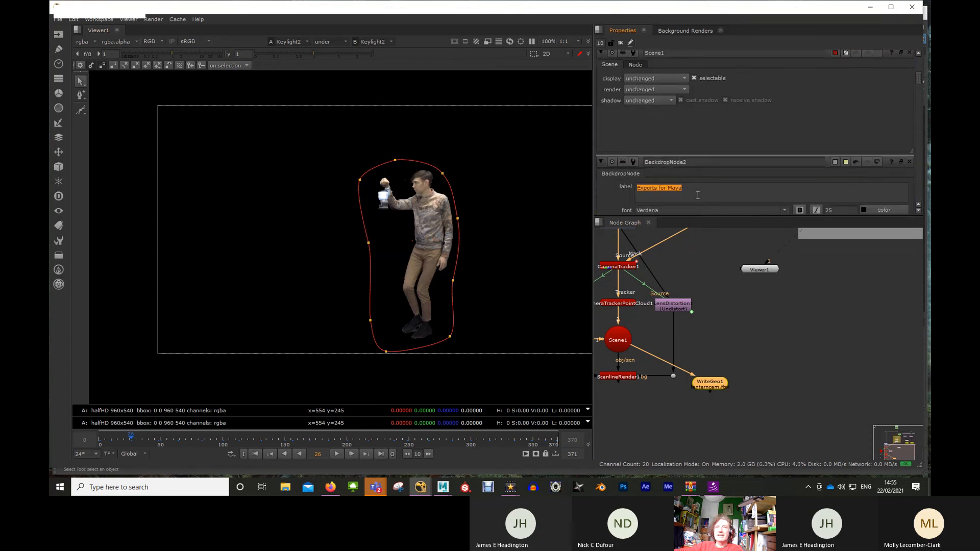
{"action": "scroll", "coordinate": [733, 178], "scroll_direction": "up", "scroll_amount": 2}
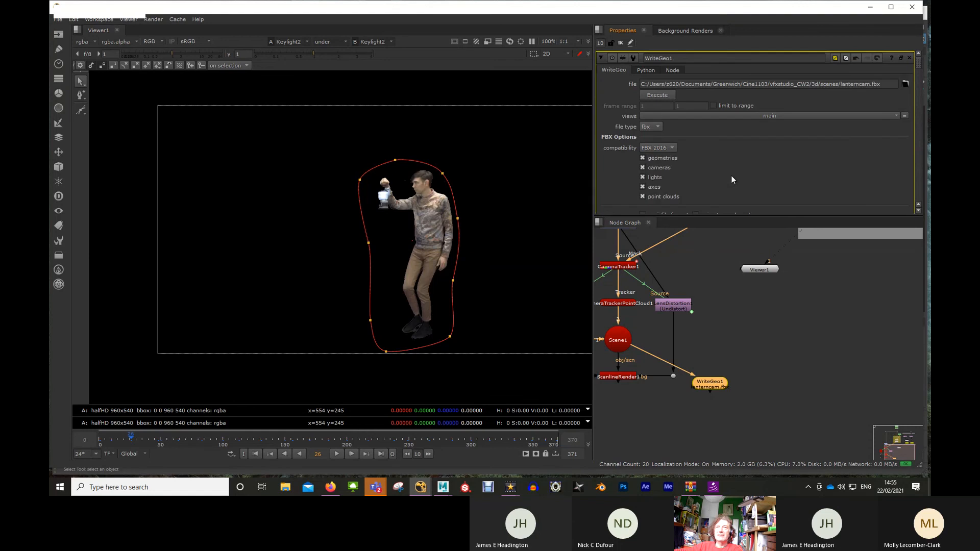
{"action": "left_click", "coordinate": [767, 425]}
{"action": "left_click", "coordinate": [712, 385]}
{"action": "left_click", "coordinate": [657, 95]}
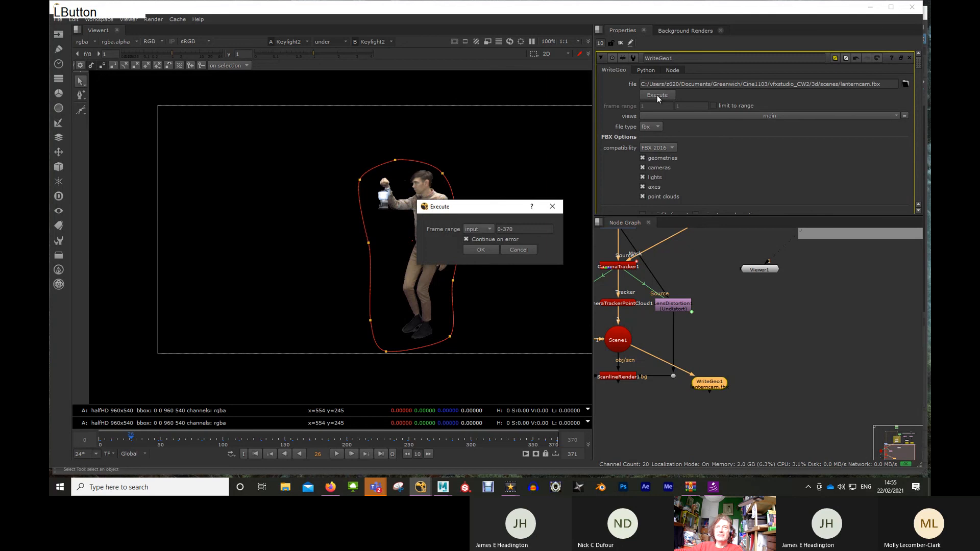
{"action": "left_click", "coordinate": [479, 250]}
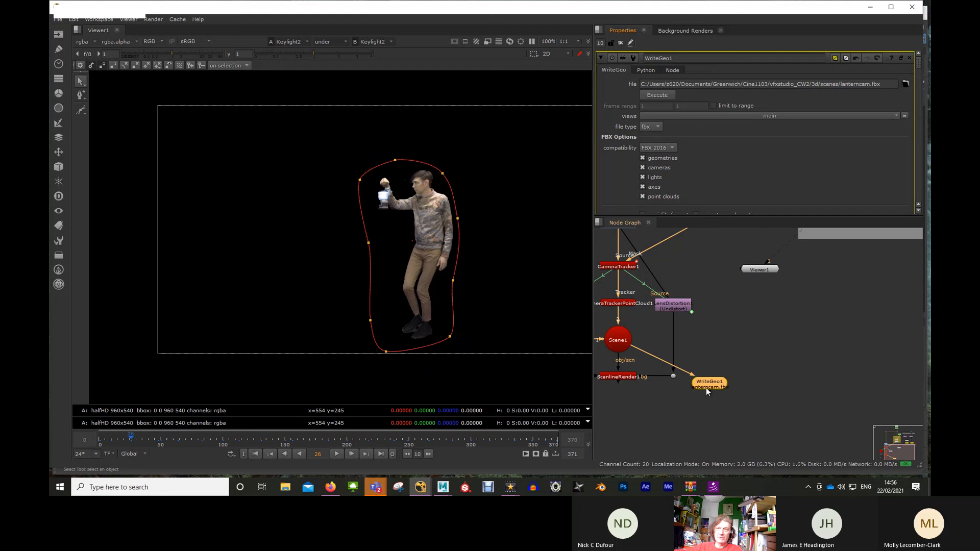
Step: Switch to the Maya window with the untitled scene
{"action": "left_click", "coordinate": [443, 487]}
{"action": "left_click", "coordinate": [473, 420]}
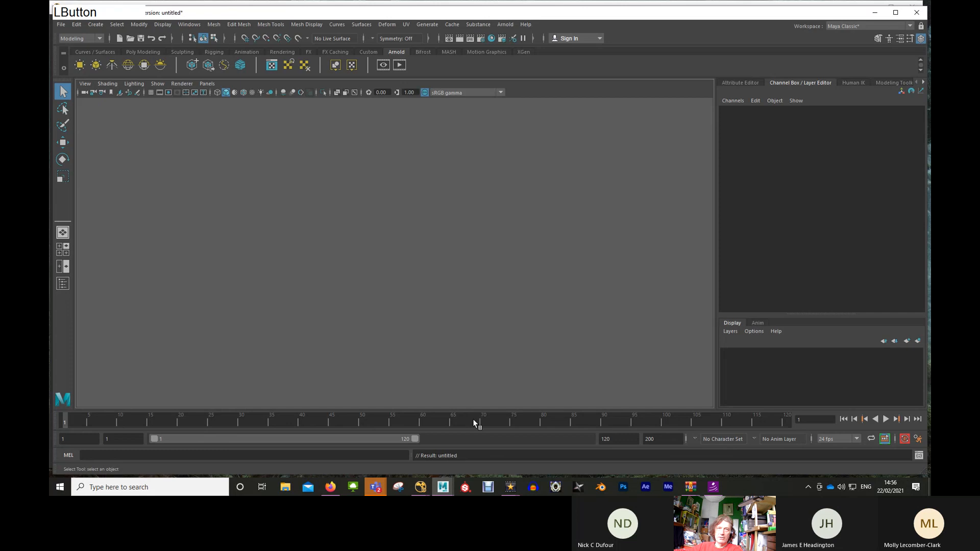
{"action": "left_click", "coordinate": [60, 24]}
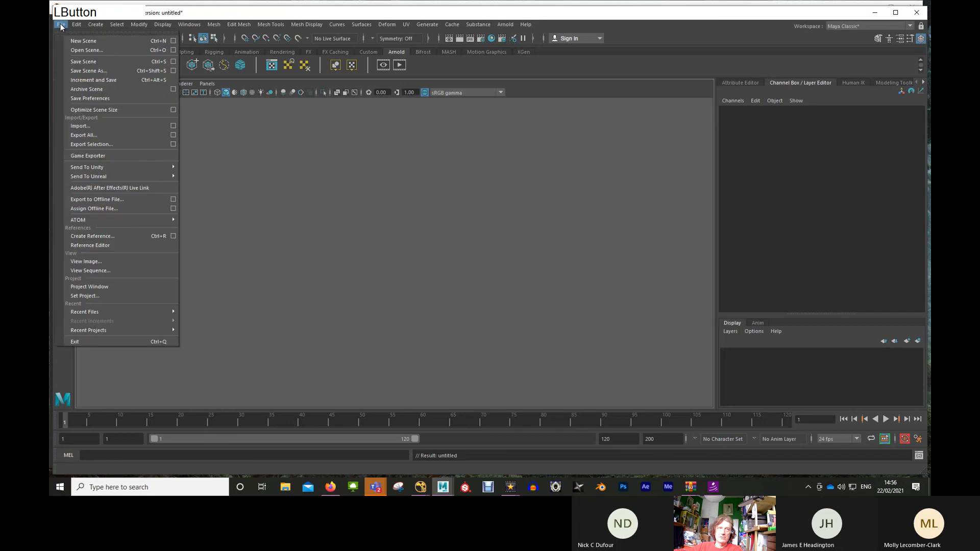
{"action": "left_click", "coordinate": [76, 50]}
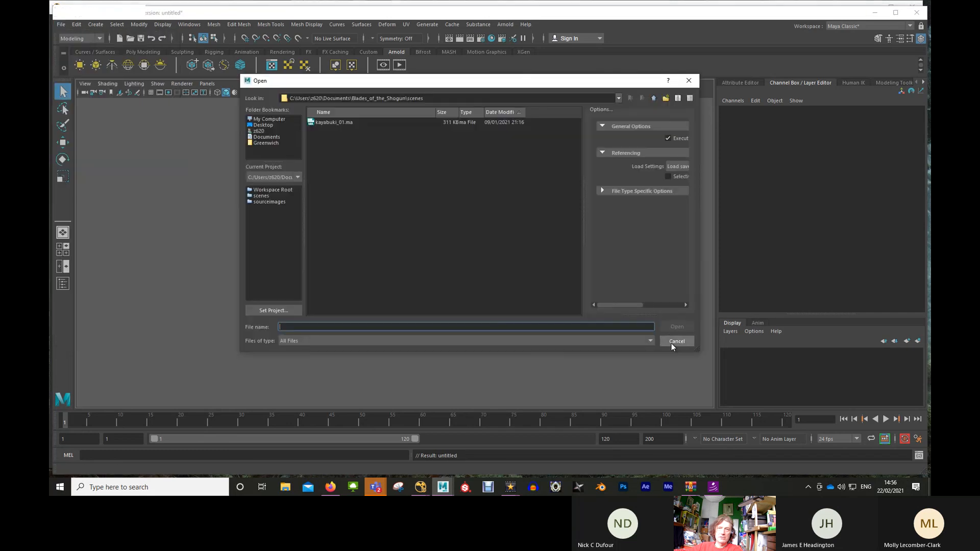
{"action": "left_click", "coordinate": [672, 341]}
Step: Import lanterncam.fbx from Greenwich/Cine1103/vfxstudio_CW2/3d/scenes into the scene
{"action": "left_click", "coordinate": [61, 24]}
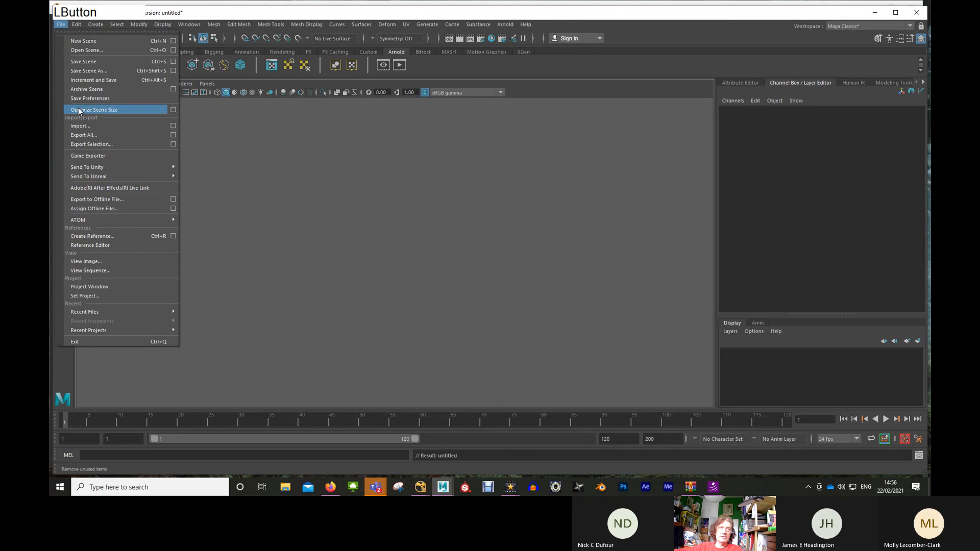
{"action": "left_click", "coordinate": [81, 126]}
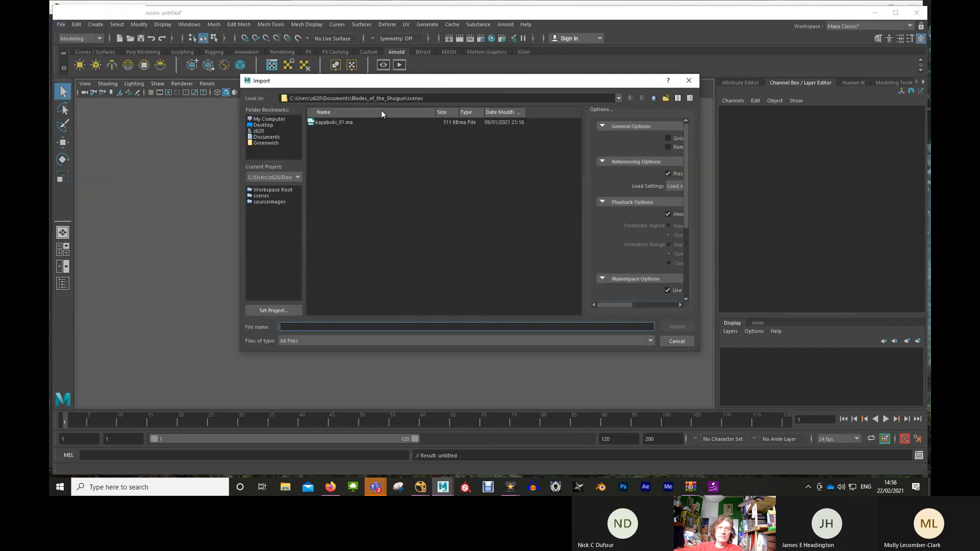
{"action": "left_click", "coordinate": [265, 143]}
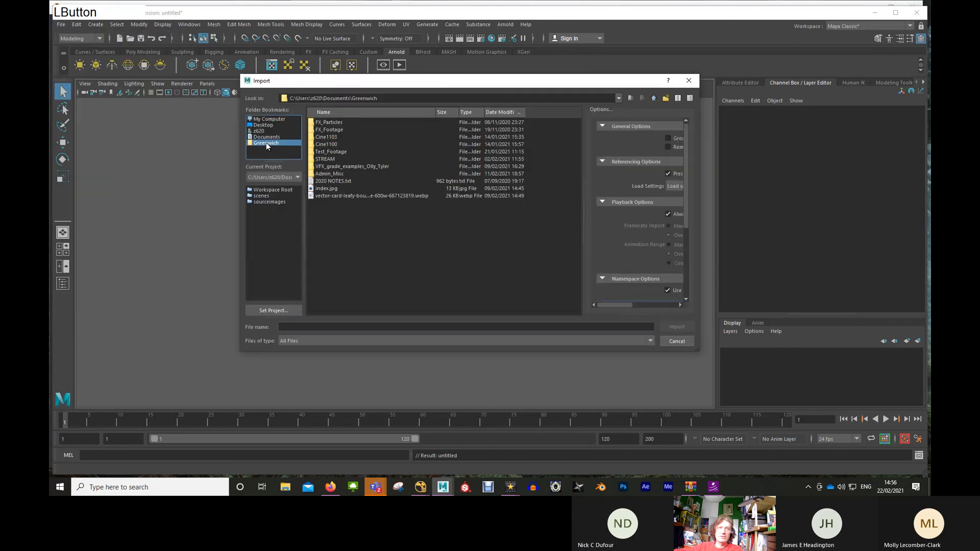
{"action": "double_click", "coordinate": [325, 137]}
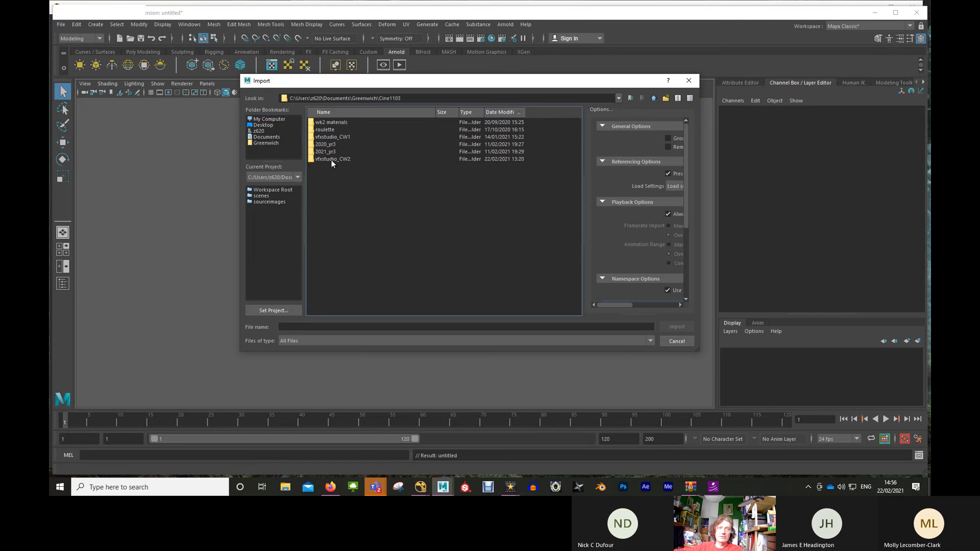
{"action": "double_click", "coordinate": [332, 159]}
{"action": "double_click", "coordinate": [320, 123]}
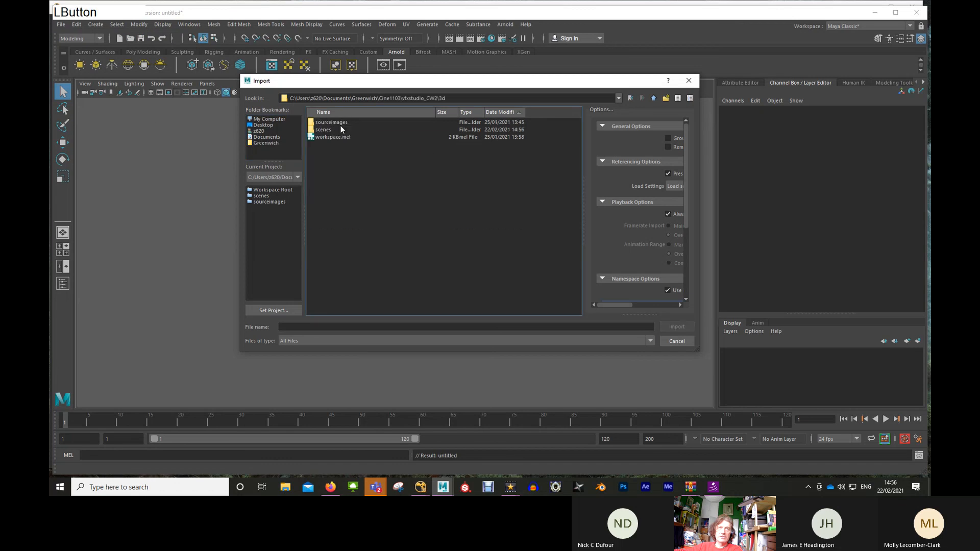
{"action": "double_click", "coordinate": [322, 130]}
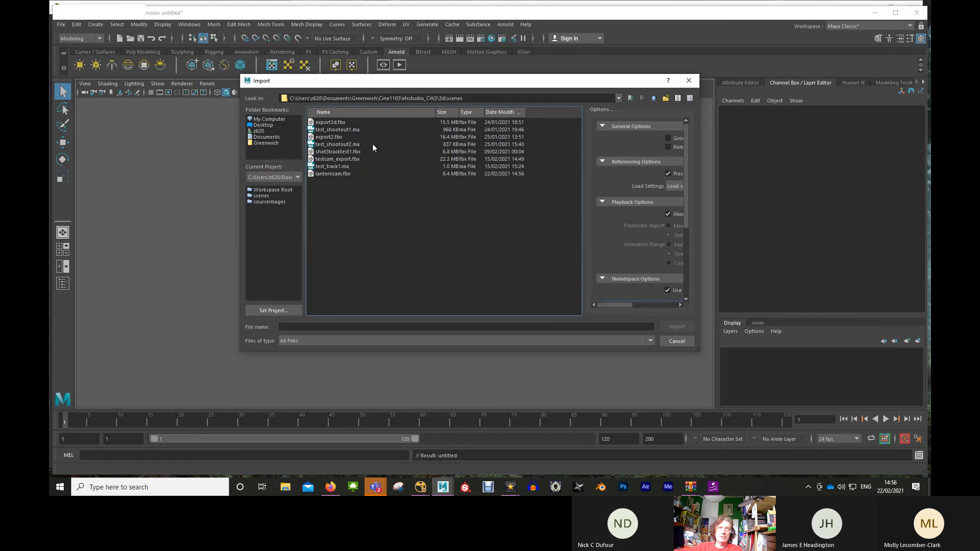
{"action": "left_click", "coordinate": [339, 174]}
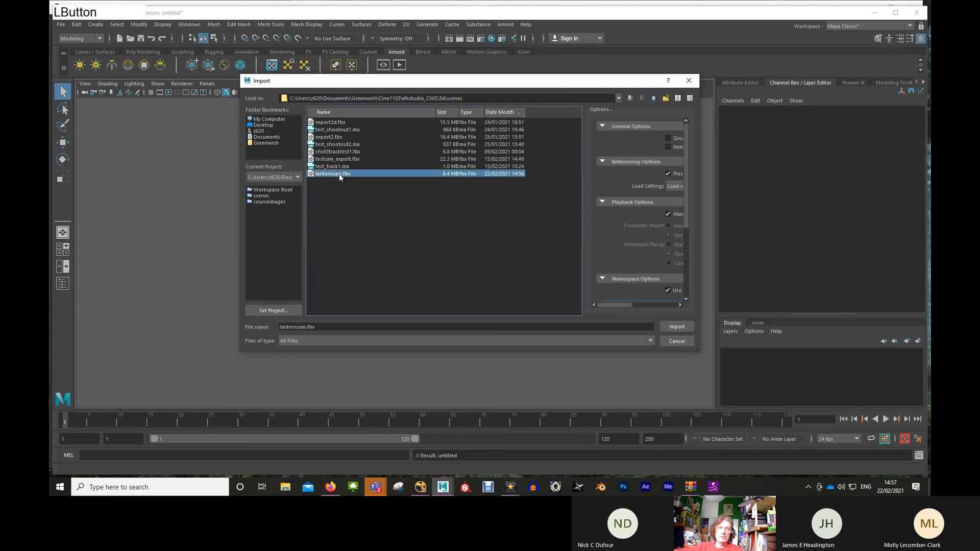
{"action": "left_click", "coordinate": [678, 327]}
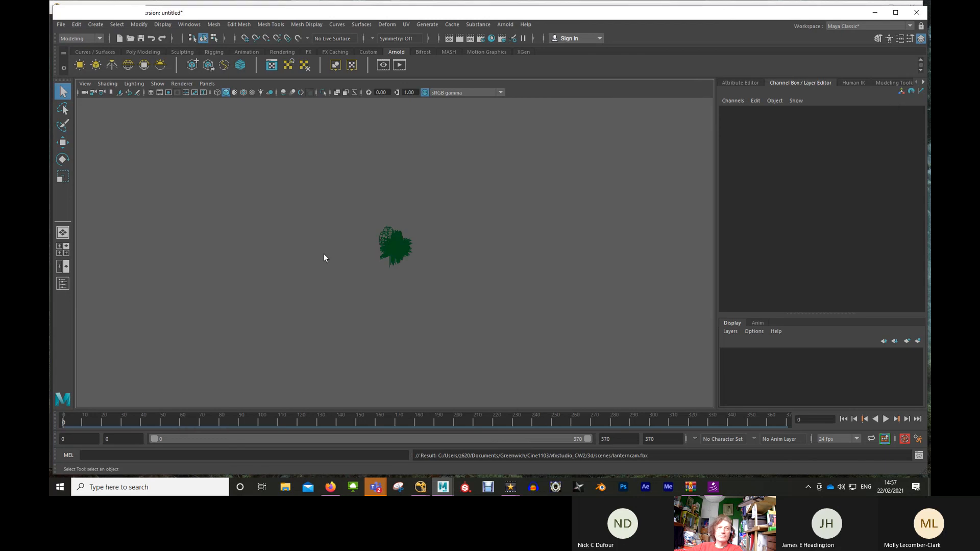
Step: Select all the imported objects and frame them in the viewport to examine the camera and locators
{"action": "left_click_drag", "start_coordinate": [299, 190], "coordinate": [494, 323]}
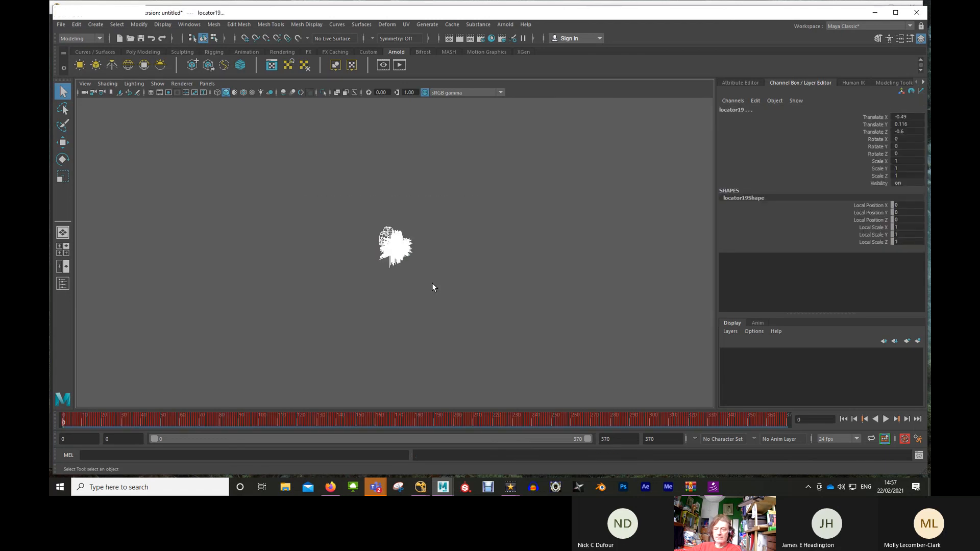
{"action": "key", "text": "f"}
{"action": "right_click_drag", "start_coordinate": [453, 300], "coordinate": [469, 301], "text": "alt"}
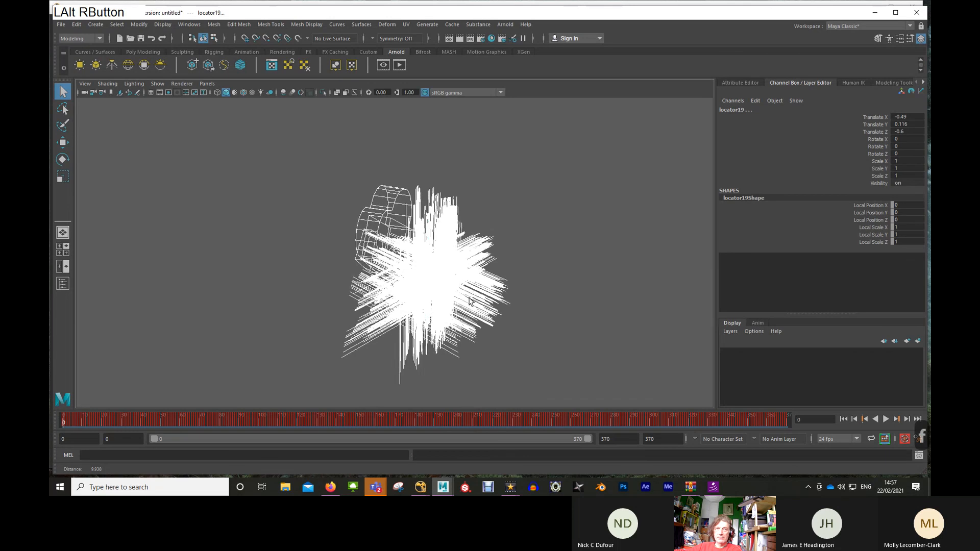
{"action": "left_click_drag", "start_coordinate": [469, 302], "coordinate": [477, 312], "text": "alt"}
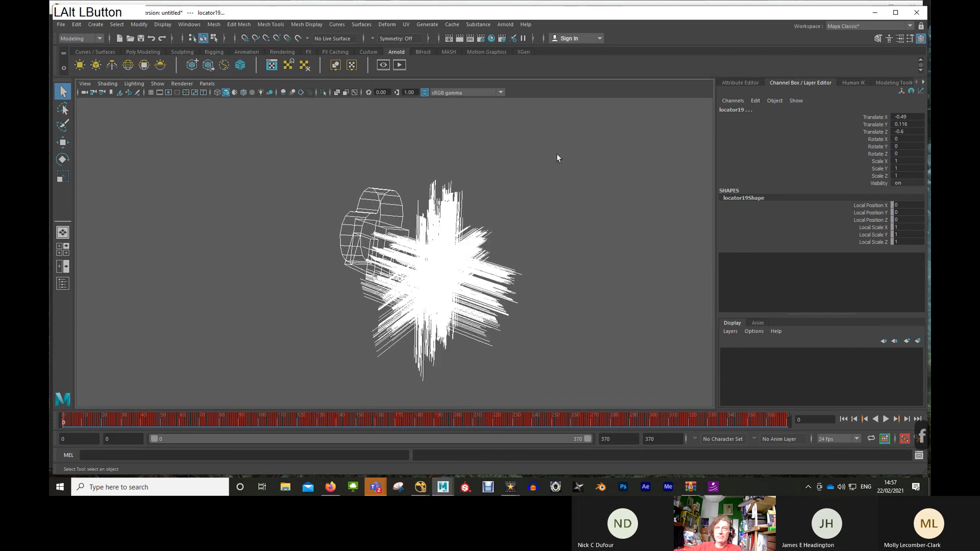
Step: Open the Outliner and select every locator from locator0 to locator835, leaving out Camera1
{"action": "left_click", "coordinate": [188, 25]}
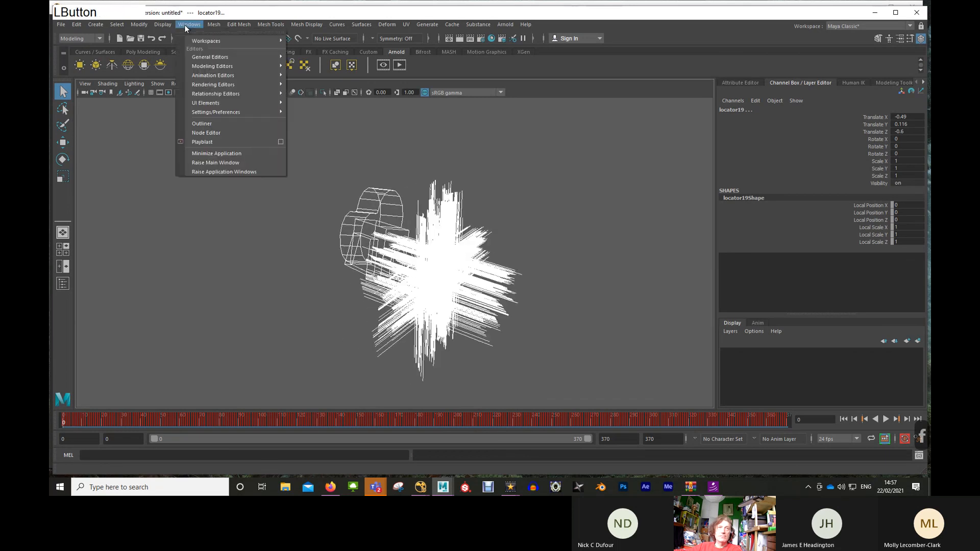
{"action": "left_click", "coordinate": [224, 124]}
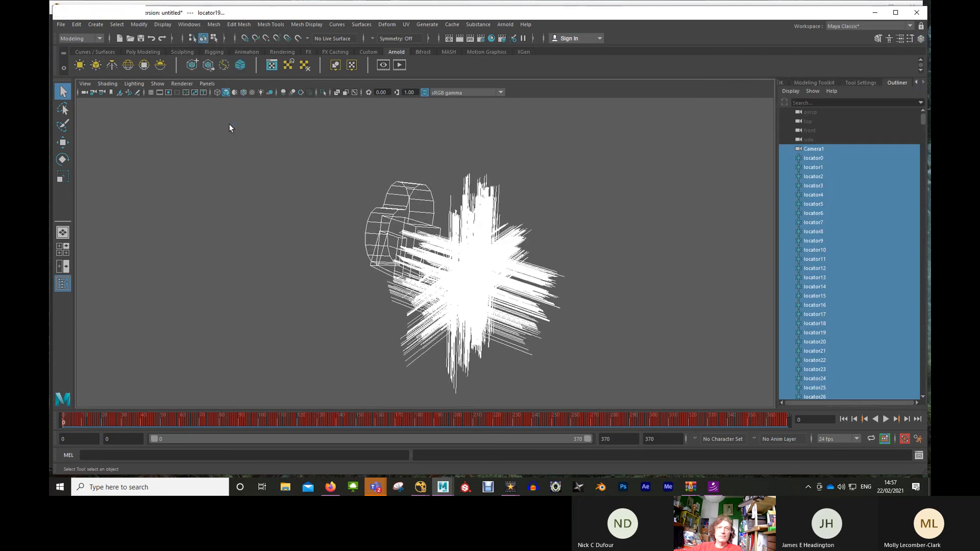
{"action": "left_click", "coordinate": [815, 159]}
{"action": "scroll", "coordinate": [850, 182], "scroll_direction": "down", "scroll_amount": 20}
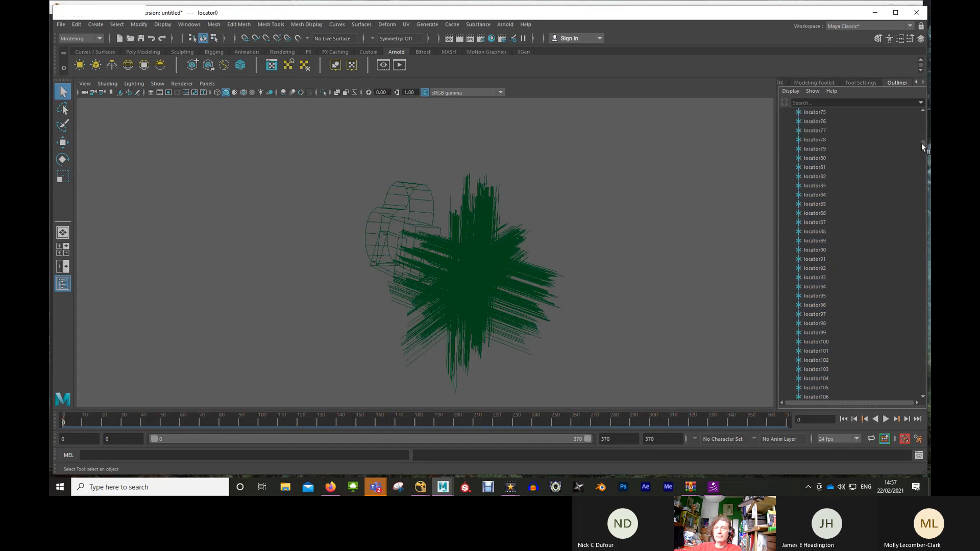
{"action": "left_click_drag", "start_coordinate": [922, 146], "coordinate": [918, 391]}
{"action": "left_click", "coordinate": [815, 369], "text": "shift"}
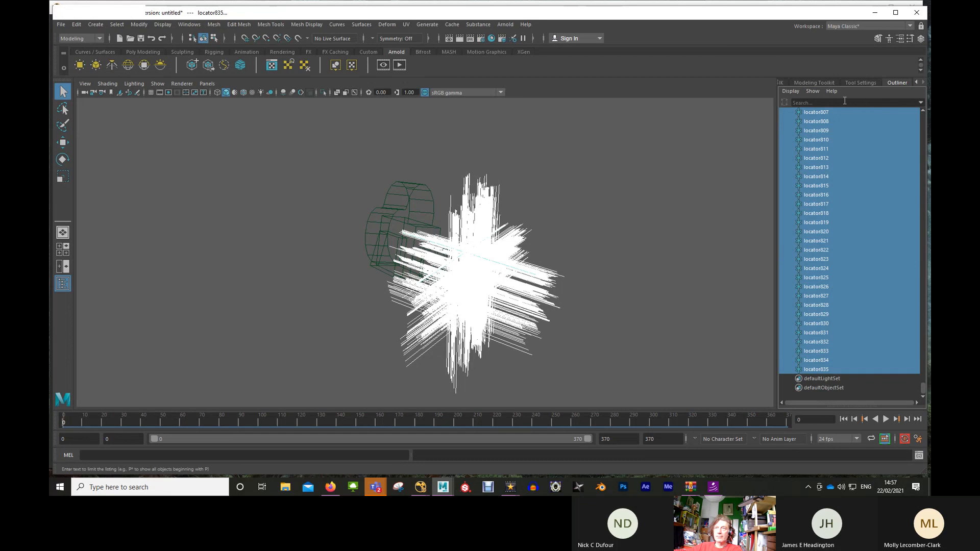
Step: Widen the side panel and show the Channel Box for the selected locators
{"action": "scroll", "coordinate": [837, 129], "scroll_direction": "up", "scroll_amount": 8}
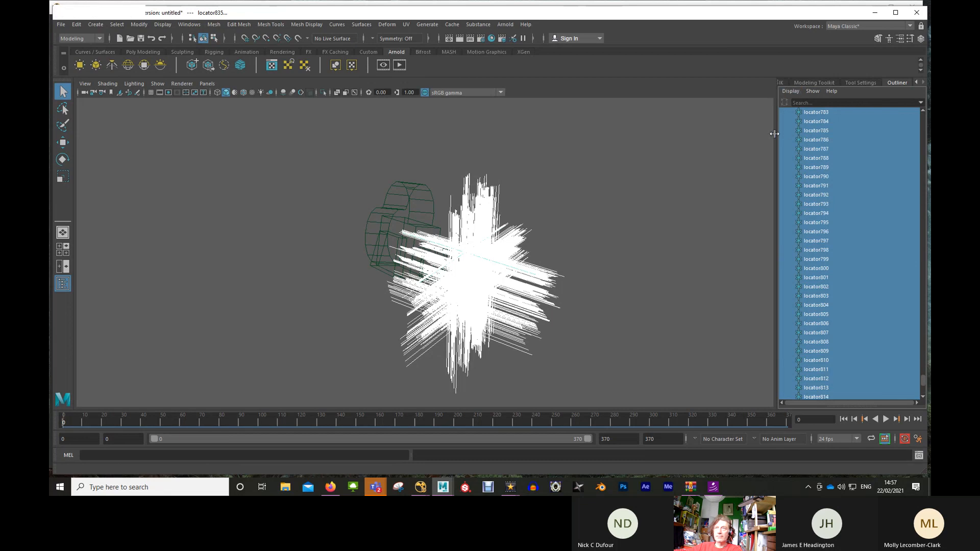
{"action": "left_click_drag", "start_coordinate": [779, 134], "coordinate": [727, 132]}
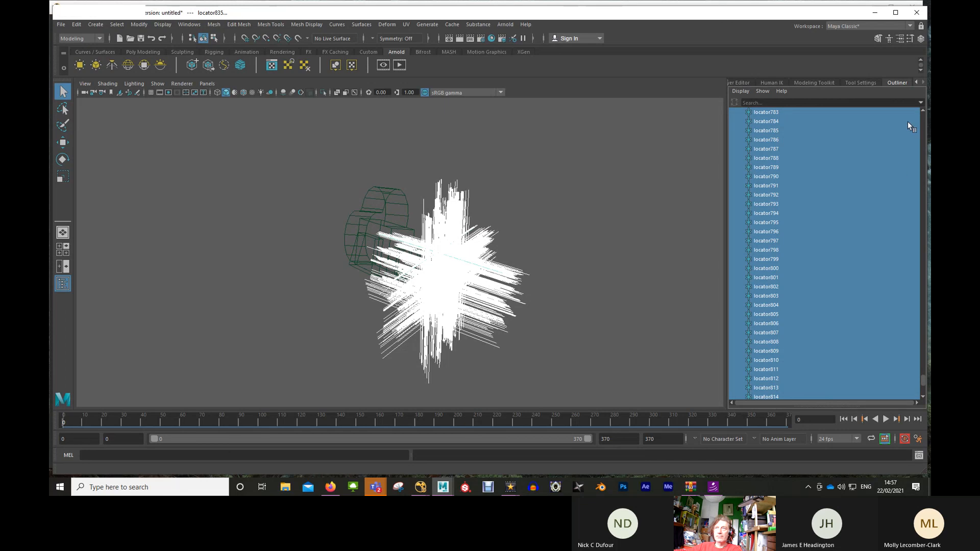
{"action": "left_click", "coordinate": [915, 82]}
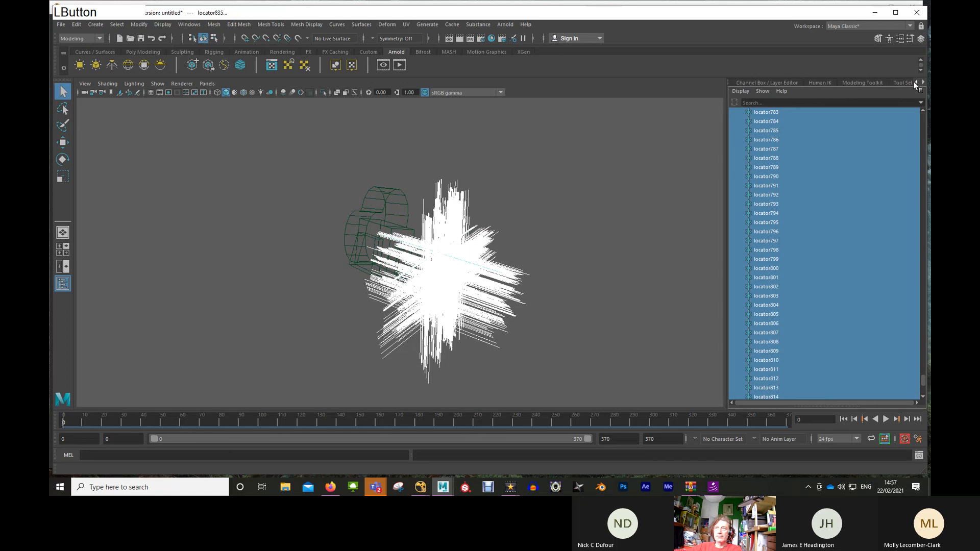
{"action": "left_click", "coordinate": [757, 81]}
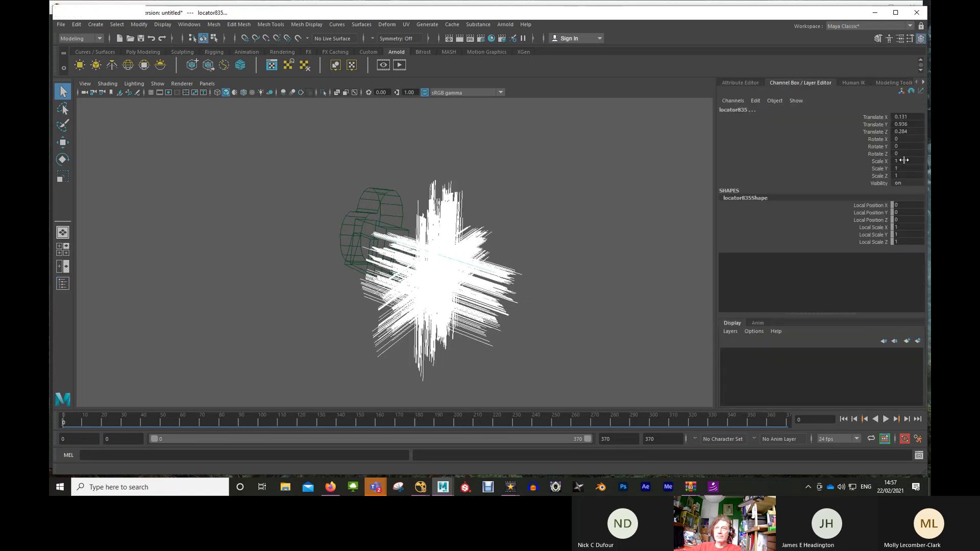
Step: Set Scale X, Scale Y and Scale Z of all the selected locators to 0.002
{"action": "left_click_drag", "start_coordinate": [907, 160], "coordinate": [906, 175]}
{"action": "type", "text": ".001"}
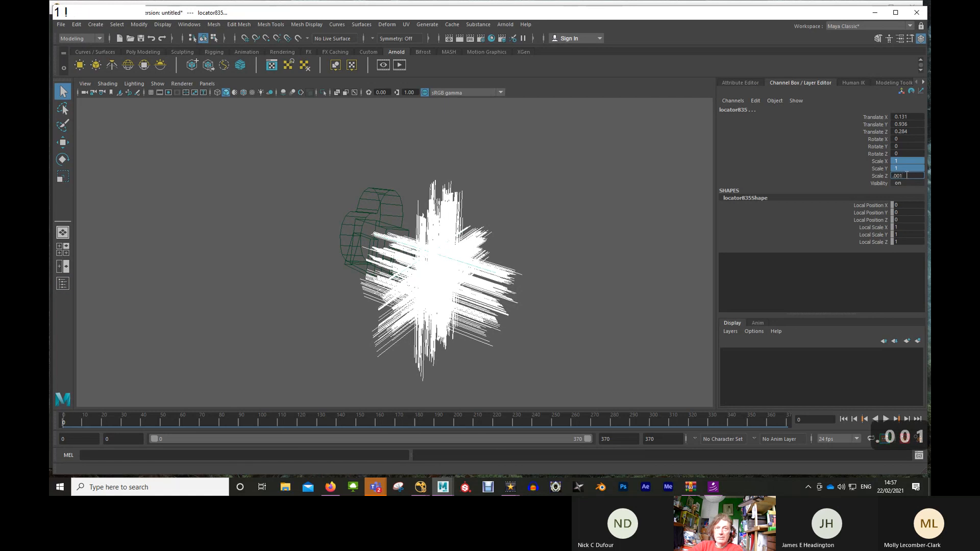
{"action": "key", "text": "BackSpace"}
{"action": "type", "text": "2"}
{"action": "key", "text": "Return"}
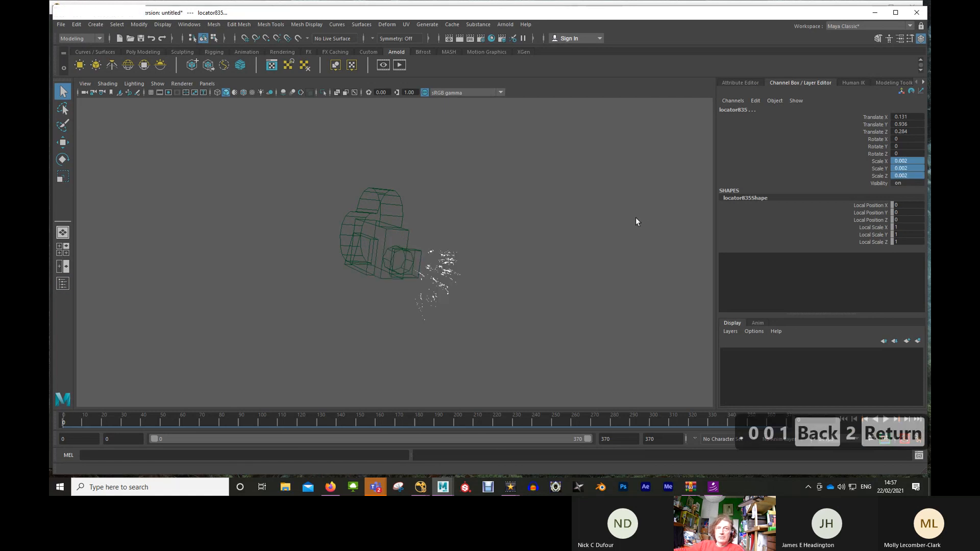
Step: Set Scale X, Scale Y and Scale Z of all the selected locators to 0.01
{"action": "double_click", "coordinate": [905, 176]}
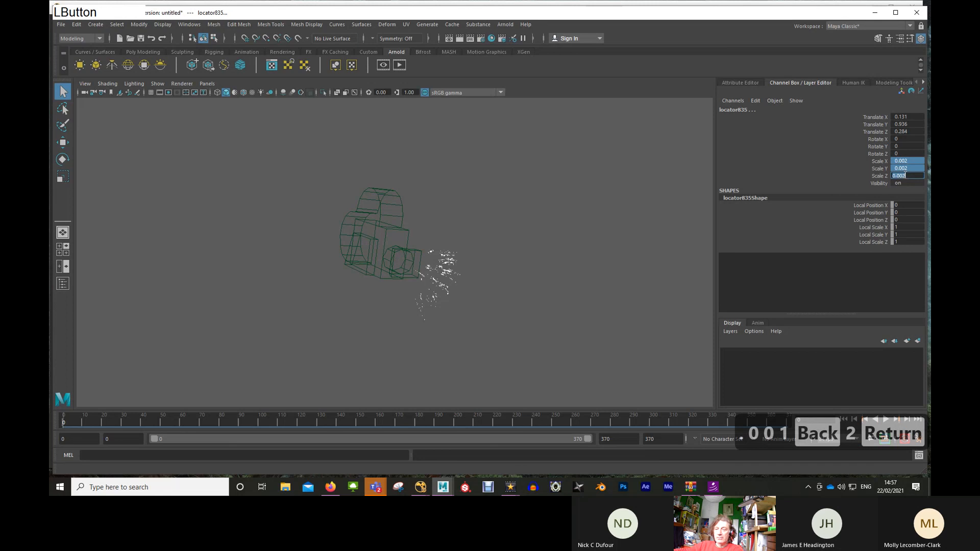
{"action": "type", "text": "01"}
{"action": "key", "text": "Return"}
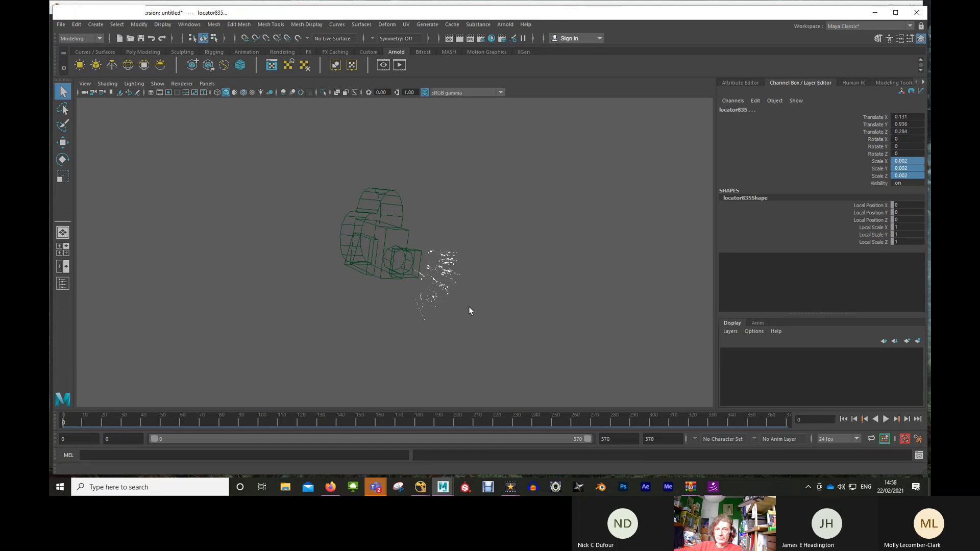
{"action": "right_click_drag", "start_coordinate": [424, 318], "coordinate": [574, 318], "text": "alt"}
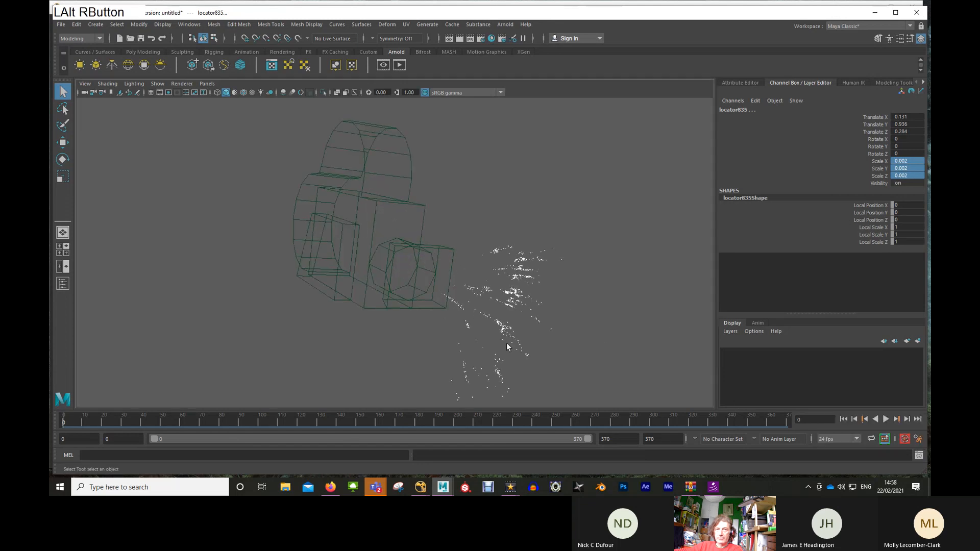
{"action": "left_click_drag", "start_coordinate": [507, 343], "coordinate": [562, 341], "text": "alt"}
{"action": "double_click", "coordinate": [903, 176]}
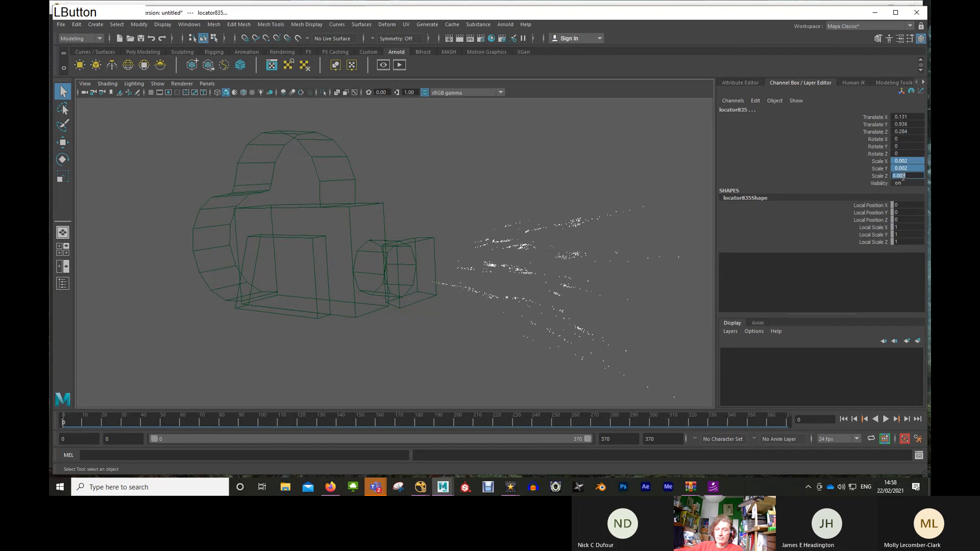
{"action": "type", "text": ".01"}
{"action": "key", "text": "Return"}
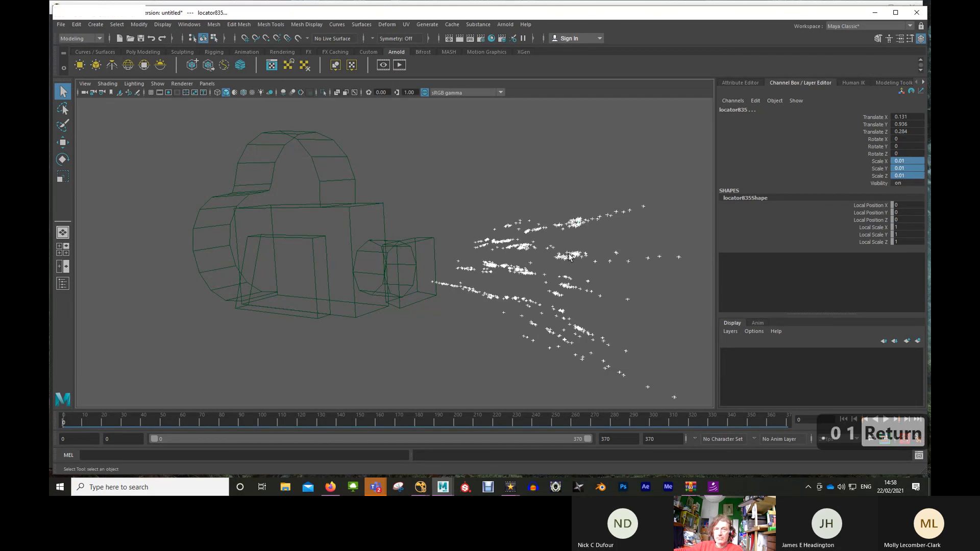
Step: Examine the rescaled locator point cloud from several angles and compare its layout with the position of the imported camera
{"action": "right_click_drag", "start_coordinate": [570, 257], "coordinate": [570, 286], "text": "alt"}
{"action": "left_click_drag", "start_coordinate": [570, 286], "coordinate": [554, 326], "text": "alt"}
{"action": "middle_click_drag", "start_coordinate": [554, 326], "coordinate": [431, 335], "text": "alt"}
{"action": "mouse_move", "coordinate": [431, 335]}
{"action": "right_mouse_down", "text": "alt"}
{"action": "mouse_move", "coordinate": [479, 271]}
{"action": "mouse_move", "coordinate": [645, 284]}
{"action": "right_mouse_up", "text": "alt"}
{"action": "mouse_move", "coordinate": [645, 284]}
{"action": "left_mouse_down", "text": "alt"}
{"action": "mouse_move", "coordinate": [549, 254]}
{"action": "mouse_move", "coordinate": [554, 247]}
{"action": "mouse_move", "coordinate": [535, 252]}
{"action": "left_mouse_up", "text": "alt"}
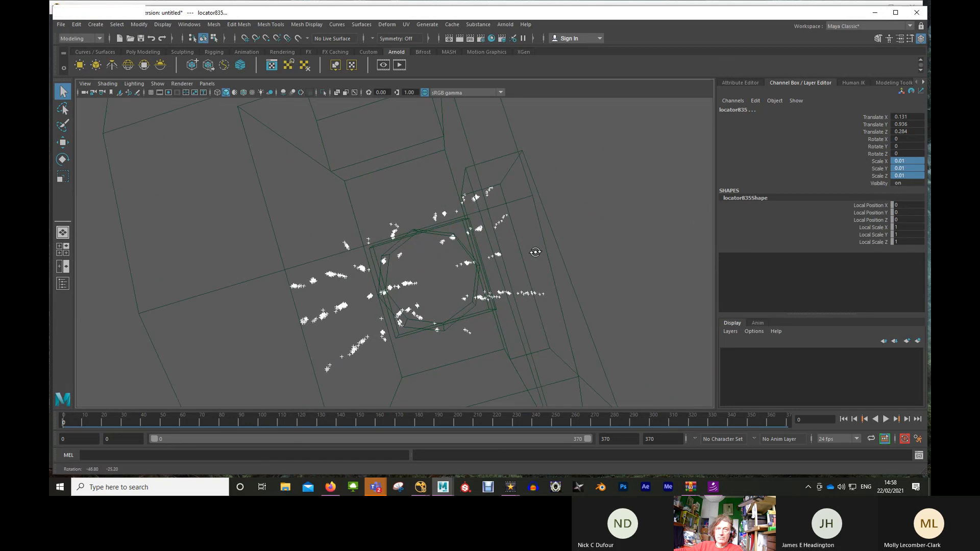
{"action": "scroll", "coordinate": [535, 254], "scroll_direction": "down", "scroll_amount": 4}
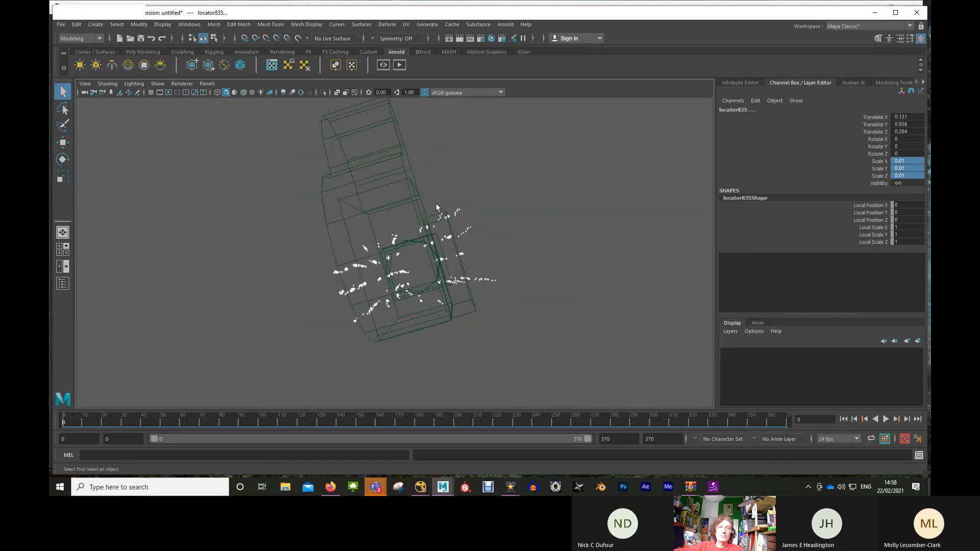
{"action": "left_click_drag", "start_coordinate": [353, 271], "coordinate": [479, 212], "text": "alt"}
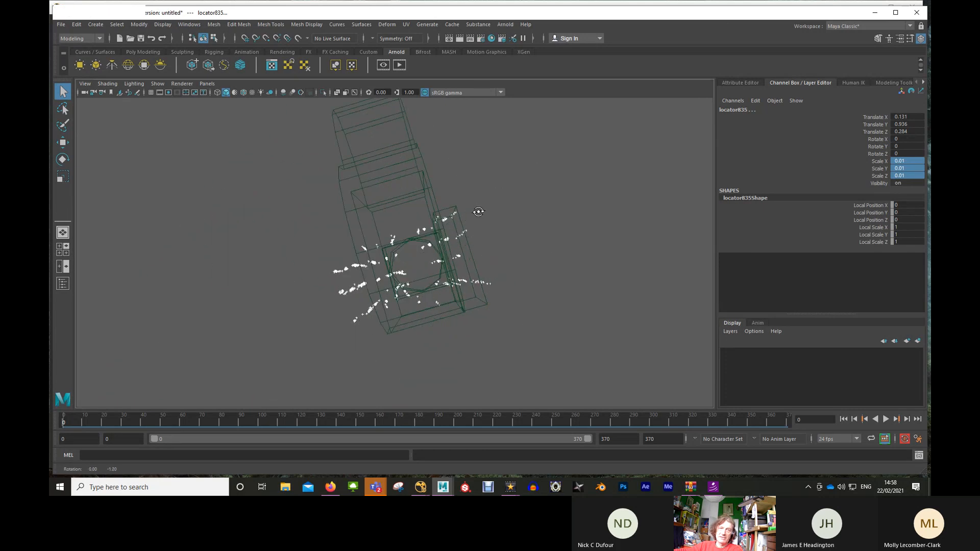
{"action": "scroll", "coordinate": [531, 241], "scroll_direction": "up", "scroll_amount": 3}
{"action": "left_click_drag", "start_coordinate": [531, 240], "coordinate": [573, 230], "text": "alt"}
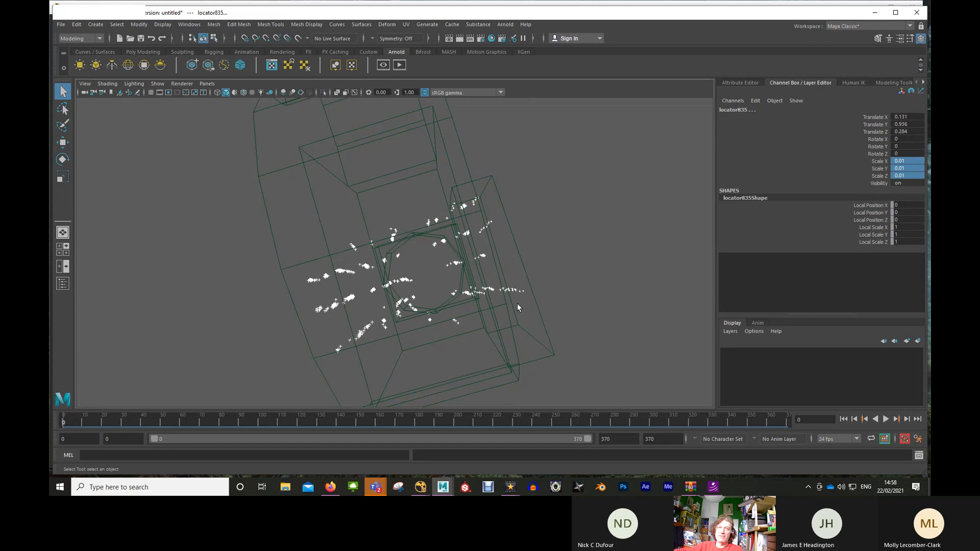
{"action": "left_click_drag", "start_coordinate": [617, 284], "coordinate": [537, 369], "text": "alt"}
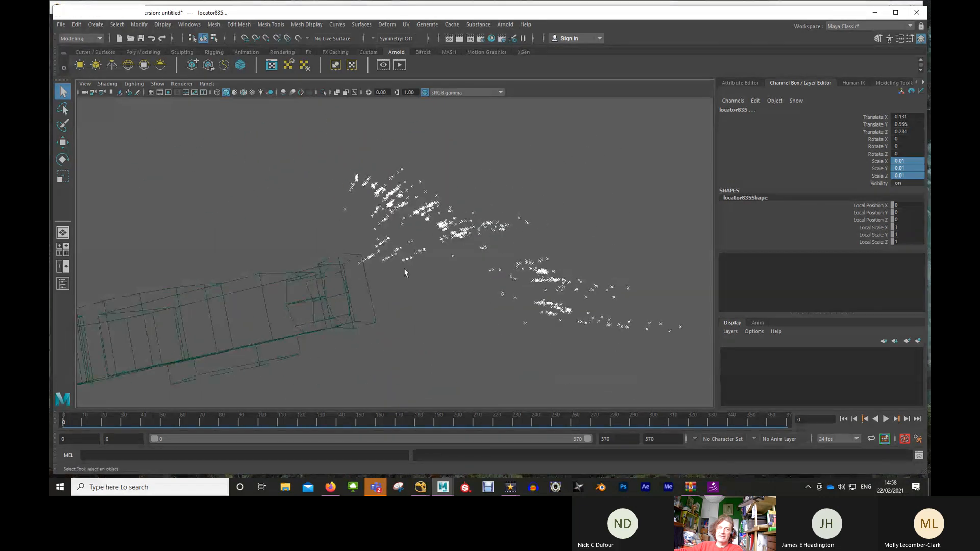
{"action": "scroll", "coordinate": [499, 240], "scroll_direction": "down", "scroll_amount": 3}
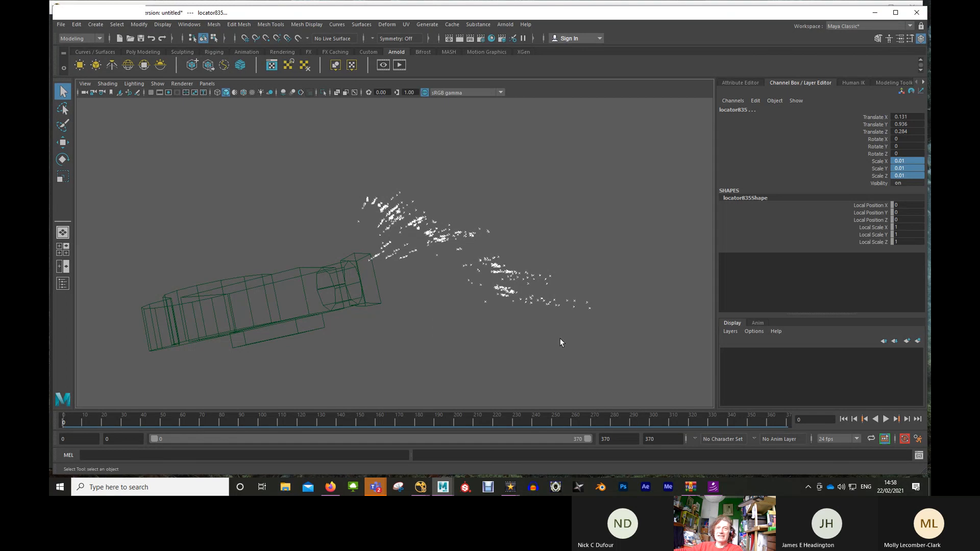
{"action": "right_click_drag", "start_coordinate": [560, 338], "coordinate": [446, 335], "text": "alt"}
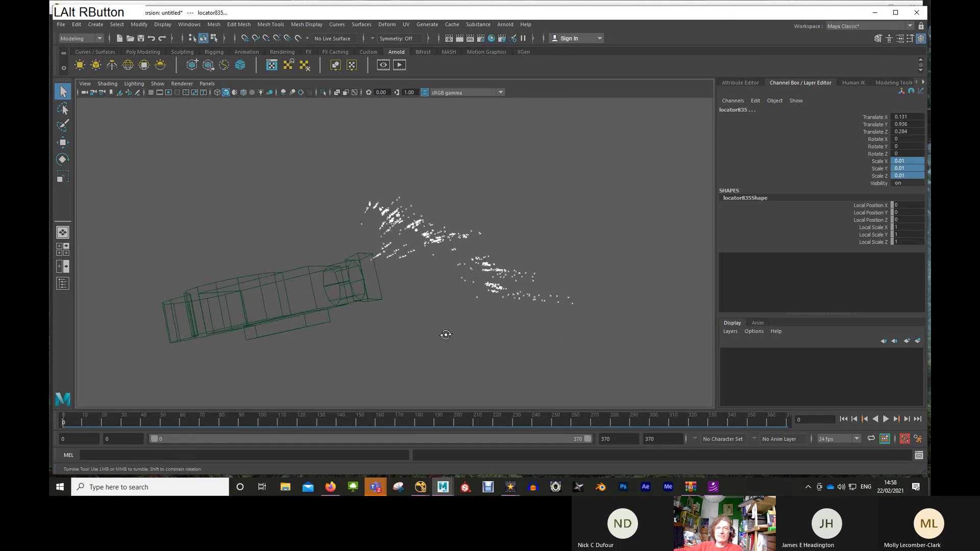
{"action": "left_click_drag", "start_coordinate": [446, 334], "coordinate": [378, 261], "text": "alt"}
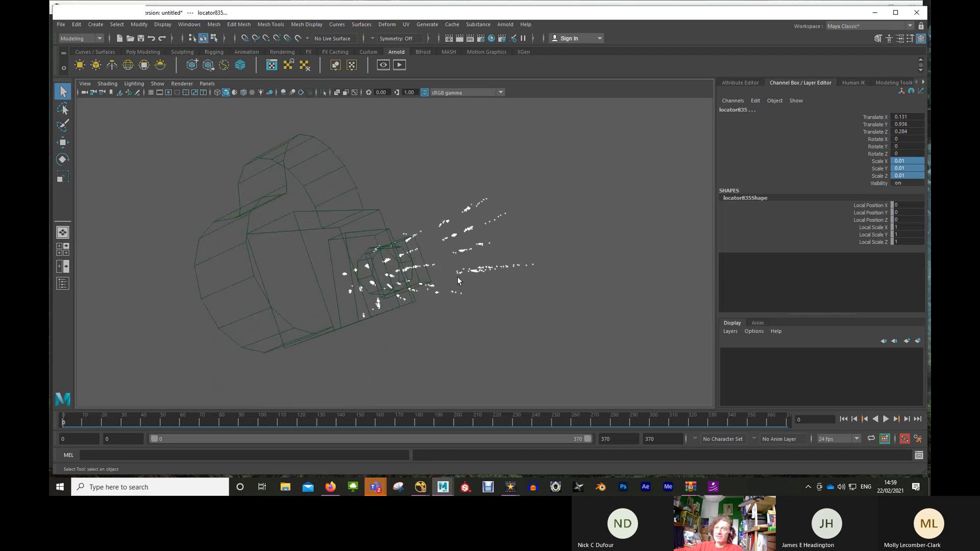
{"action": "left_click_drag", "start_coordinate": [457, 277], "coordinate": [515, 321], "text": "alt"}
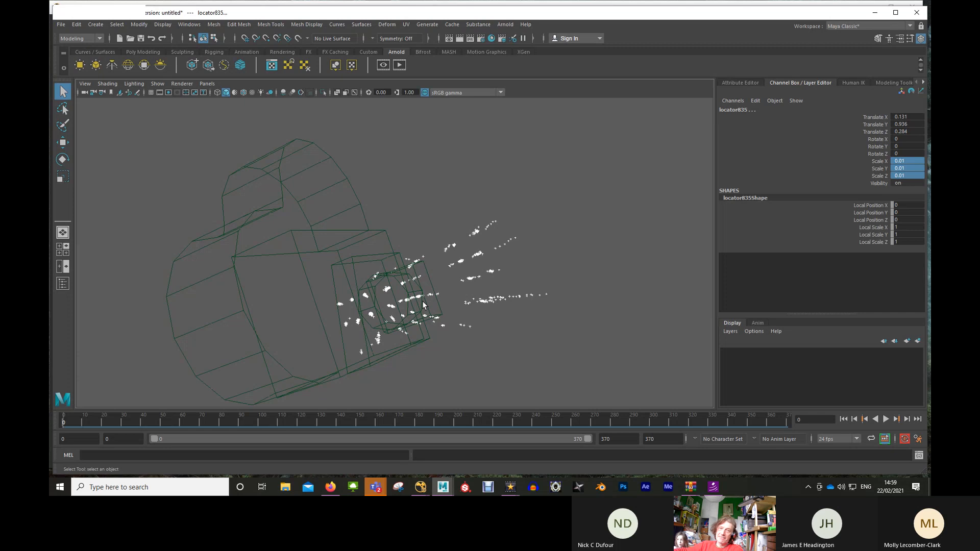
{"action": "left_click_drag", "start_coordinate": [580, 296], "coordinate": [499, 320], "text": "alt"}
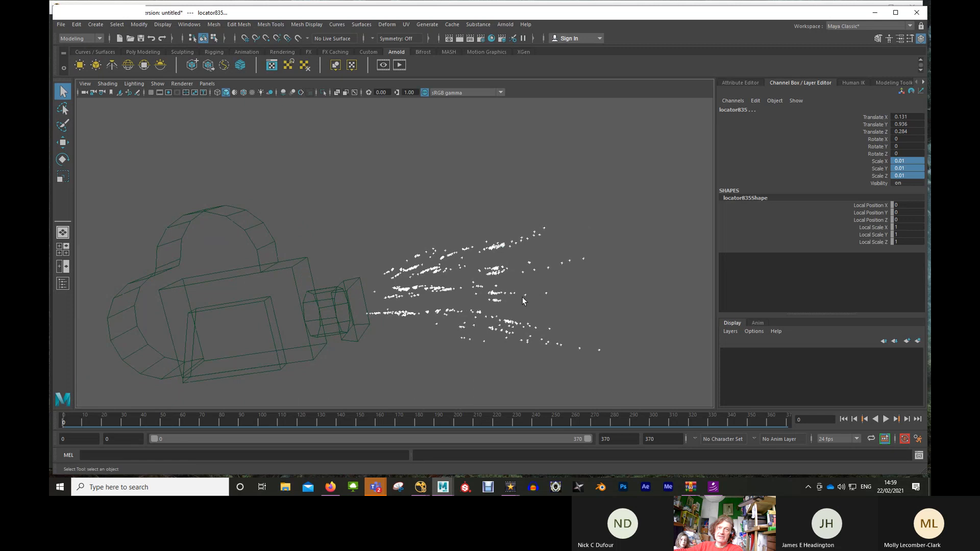
{"action": "middle_click_drag", "start_coordinate": [522, 298], "coordinate": [523, 290], "text": "alt"}
{"action": "right_click_drag", "start_coordinate": [523, 290], "coordinate": [499, 286], "text": "alt"}
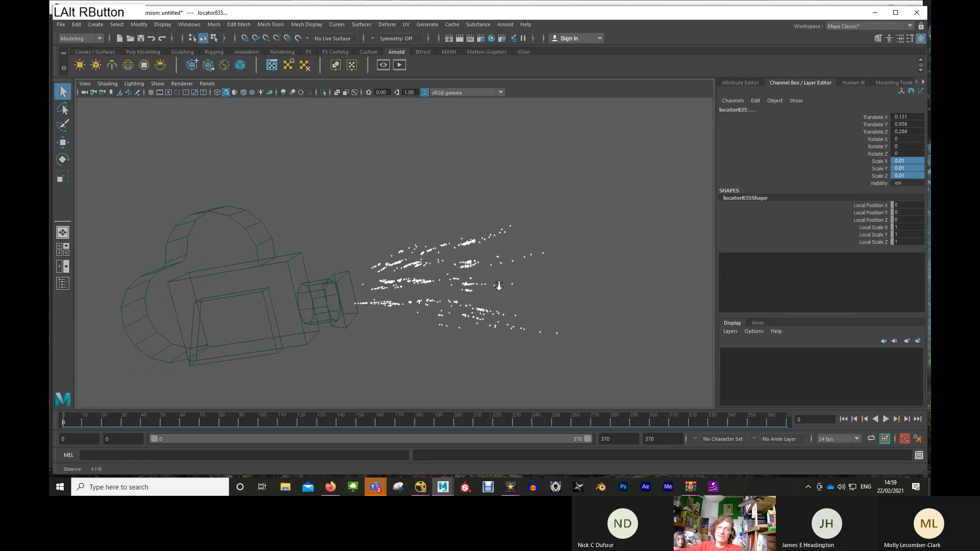
{"action": "mouse_move", "coordinate": [498, 288]}
{"action": "left_mouse_down", "text": "alt"}
{"action": "mouse_move", "coordinate": [397, 350]}
{"action": "mouse_move", "coordinate": [515, 272]}
{"action": "mouse_move", "coordinate": [581, 271]}
{"action": "mouse_move", "coordinate": [482, 299]}
{"action": "left_mouse_up", "text": "alt"}
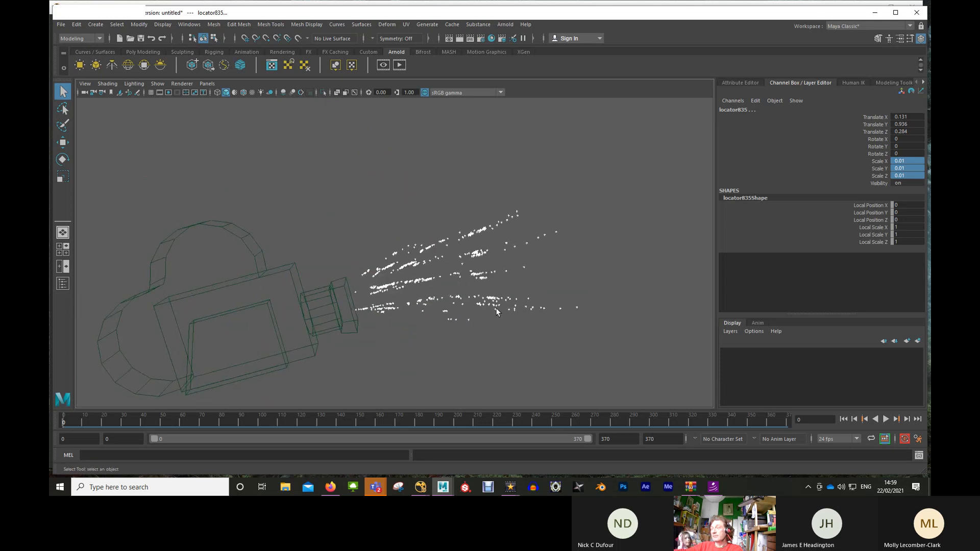